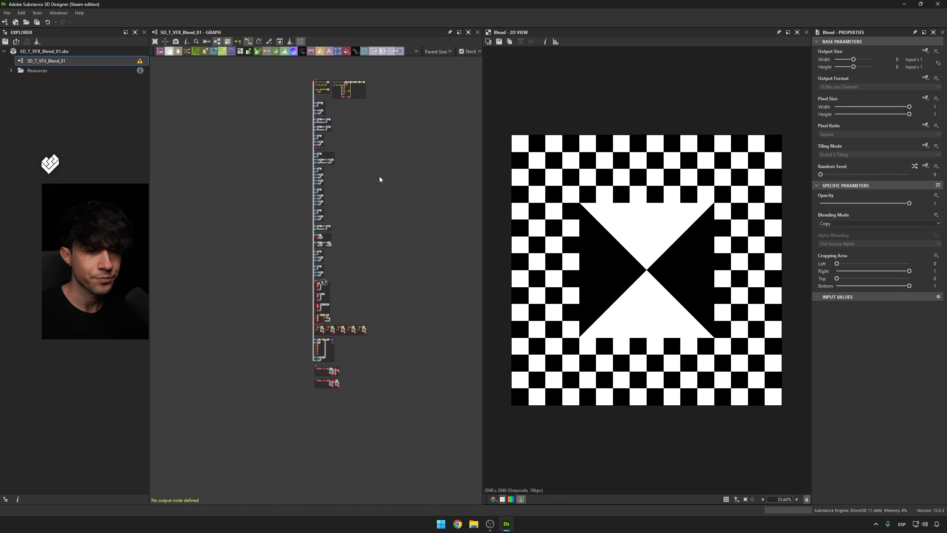
# Look over the full column of blend examples in the graph, then examine the Copy group under Blend Modes.
pyautogui.press('F2')
pyautogui.press('F2')
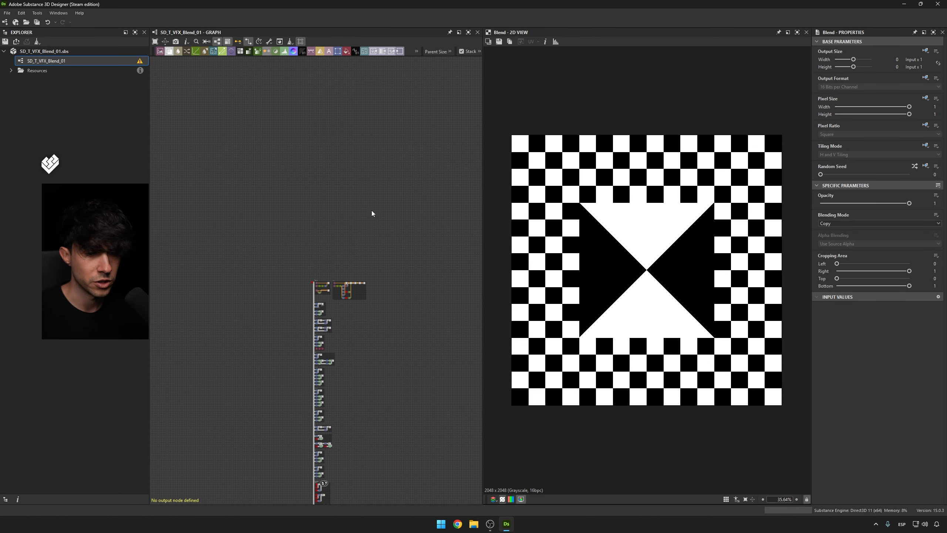
pyautogui.press('f')
pyautogui.press('F2')
pyautogui.press('F2')
pyautogui.press('F2')
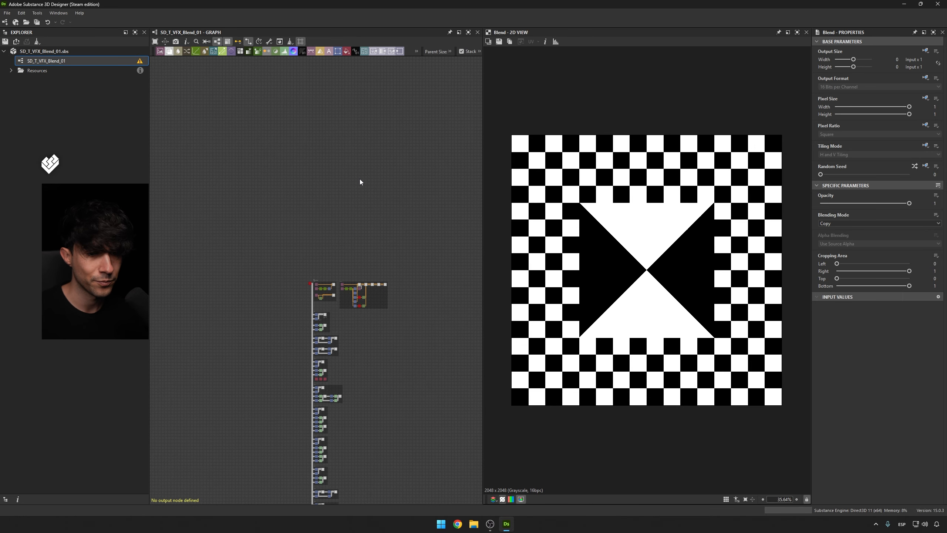
pyautogui.press('f')
pyautogui.press('F2')
pyautogui.press('F2')
pyautogui.press('F2')
pyautogui.press('f')
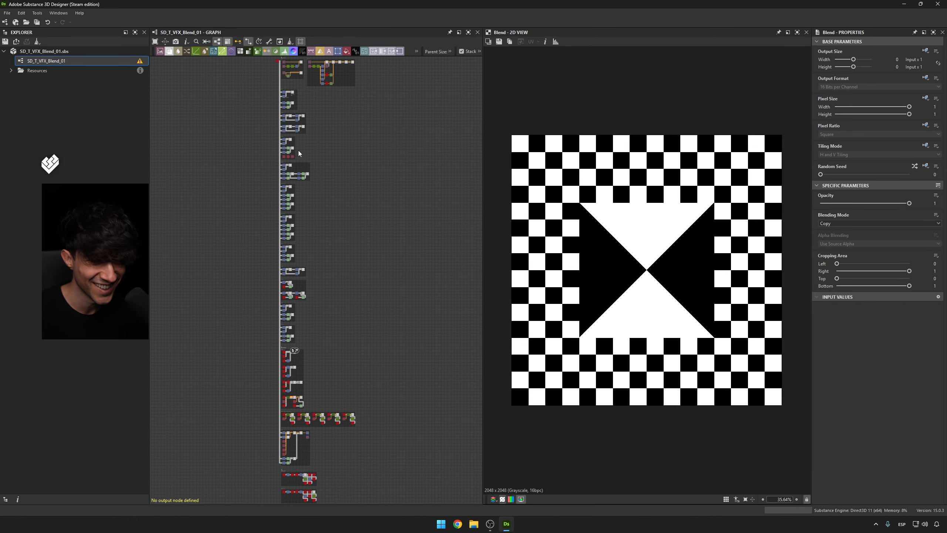
pyautogui.scroll(1, 329, 69)
pyautogui.moveTo(329, 69); pyautogui.dragTo(344, 245, button='middle')
pyautogui.scroll(12, 293, 220)
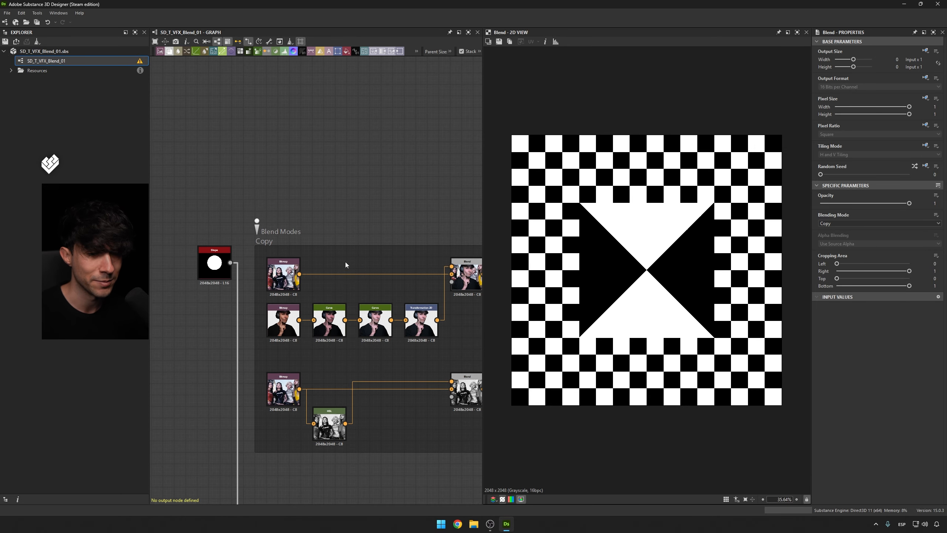
pyautogui.moveTo(359, 212); pyautogui.dragTo(323, 151, button='middle')
pyautogui.scroll(-1, 323, 152)
pyautogui.scroll(1, 265, 195)
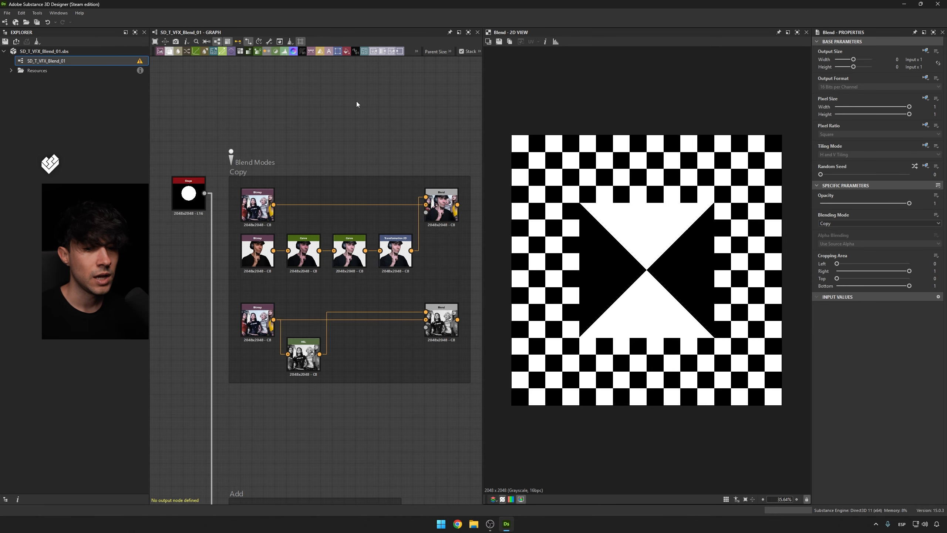
# Add a Blend node in the empty area above the Copy group.
pyautogui.moveTo(365, 121); pyautogui.dragTo(354, 186, button='middle')
pyautogui.press('space')
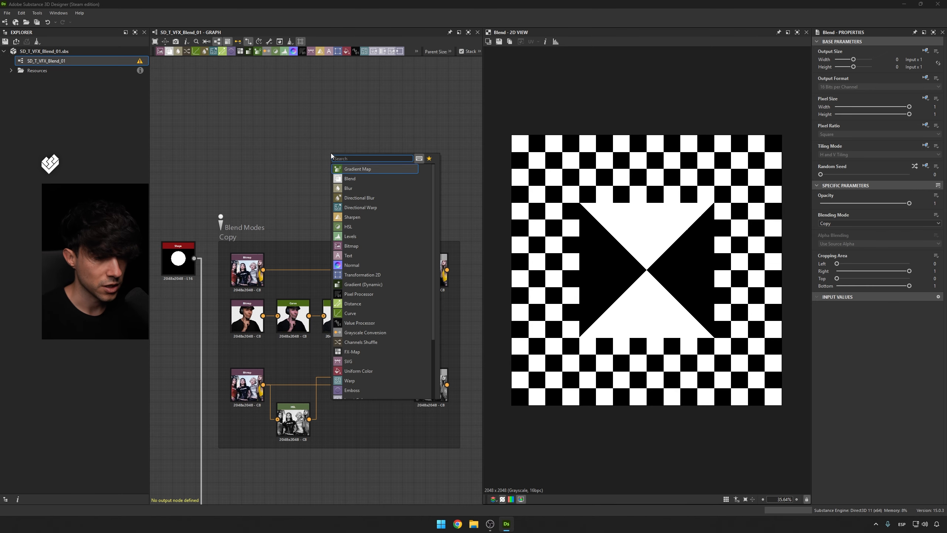
pyautogui.click(350, 178)
pyautogui.moveTo(315, 92); pyautogui.dragTo(311, 112, button='middle')
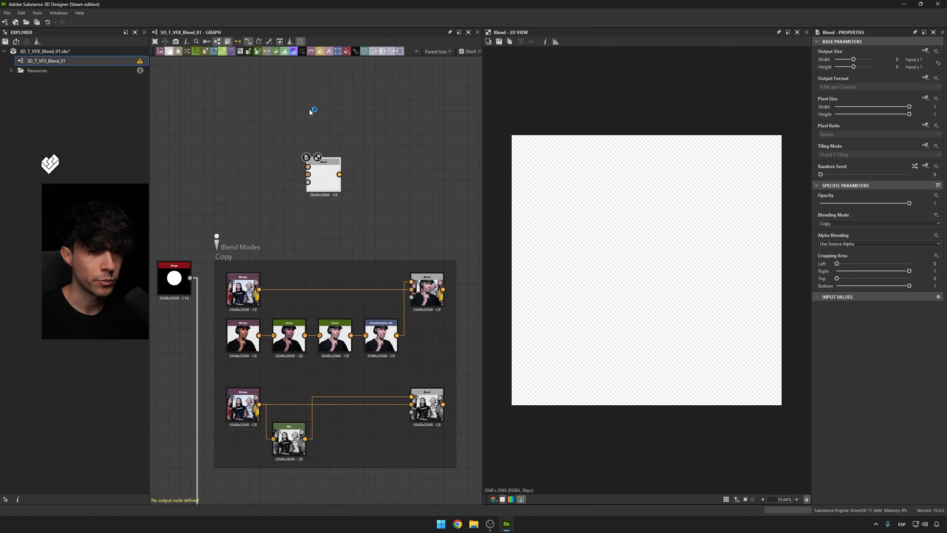
pyautogui.press('space')
pyautogui.write('b')
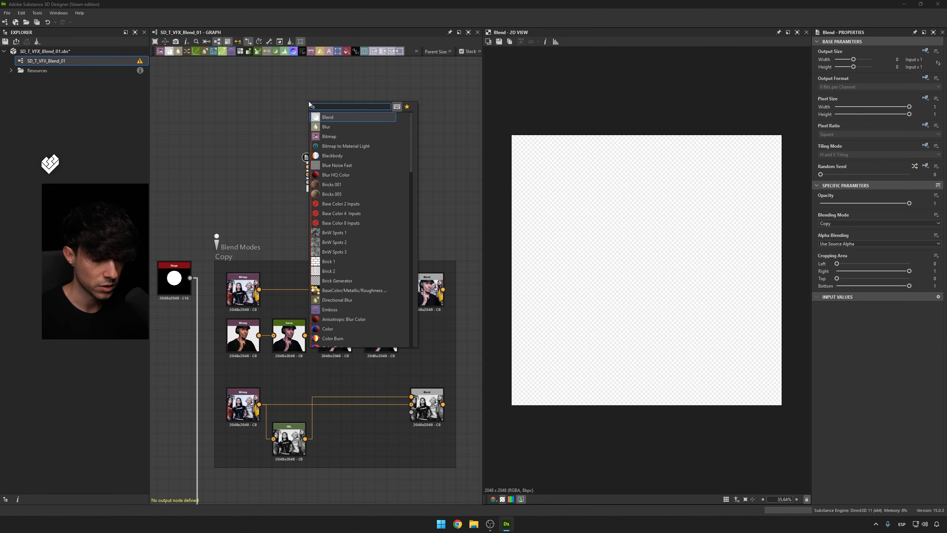
pyautogui.press('Return')
pyautogui.press('Delete')
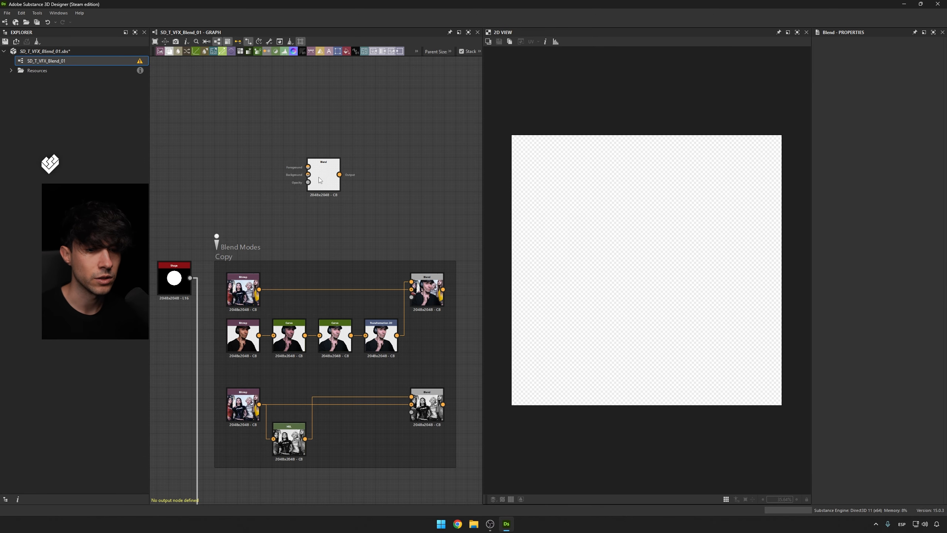
# Examine the new Blend node's inputs, opacity, blending mode and alpha blending options.
pyautogui.click(320, 180)
pyautogui.scroll(5, 320, 180)
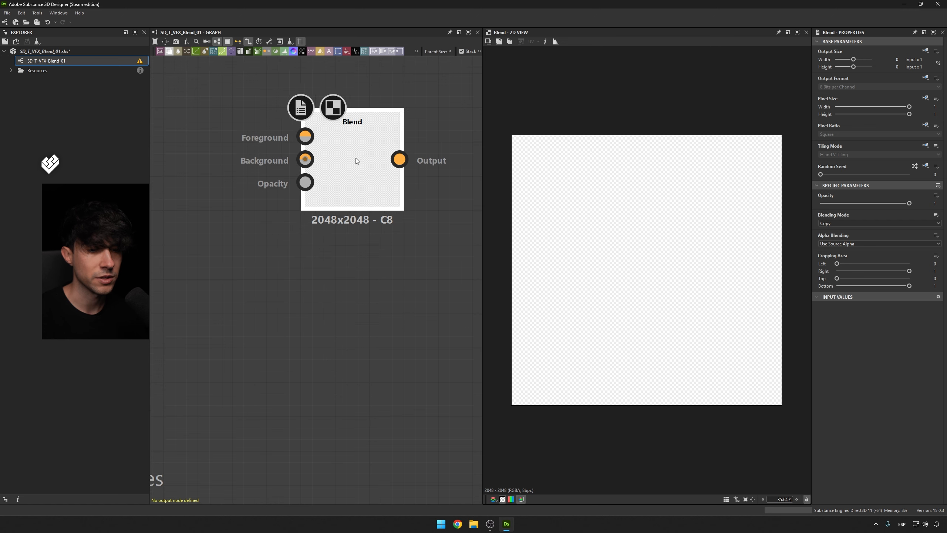
pyautogui.moveTo(355, 158); pyautogui.dragTo(350, 255)
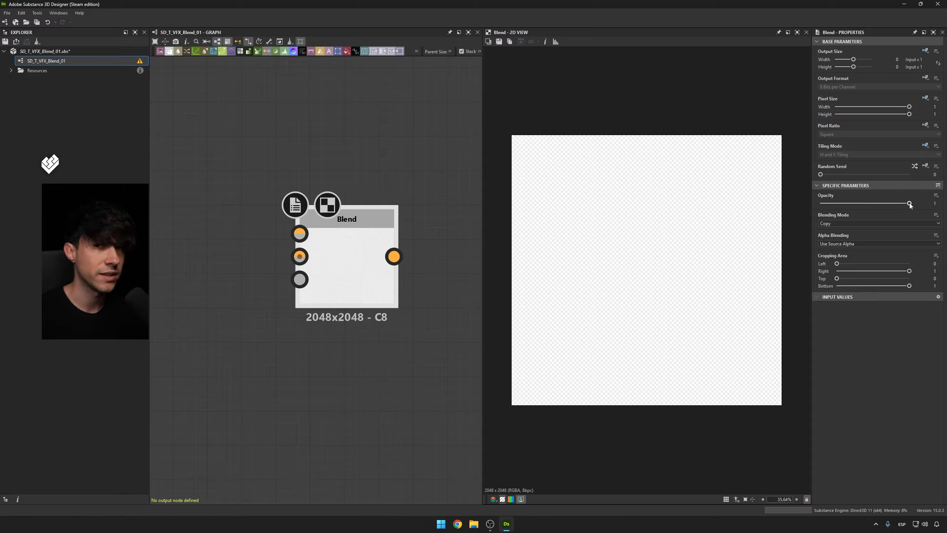
pyautogui.moveTo(909, 203); pyautogui.dragTo(922, 200)
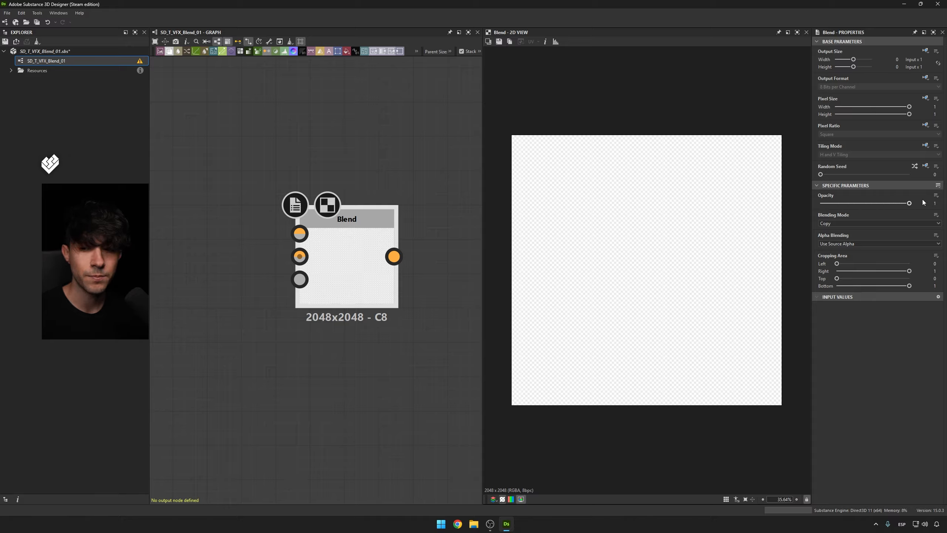
pyautogui.click(843, 222)
pyautogui.click(842, 224)
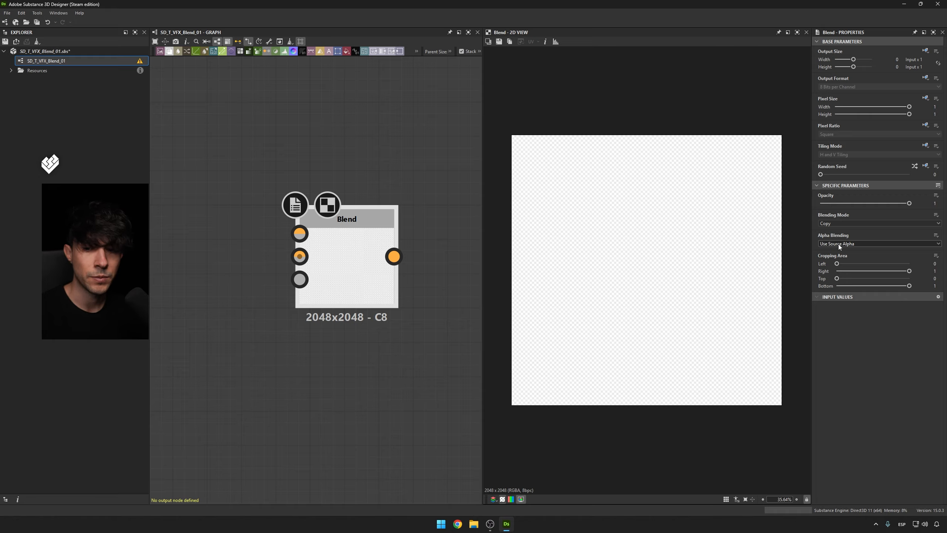
pyautogui.click(838, 244)
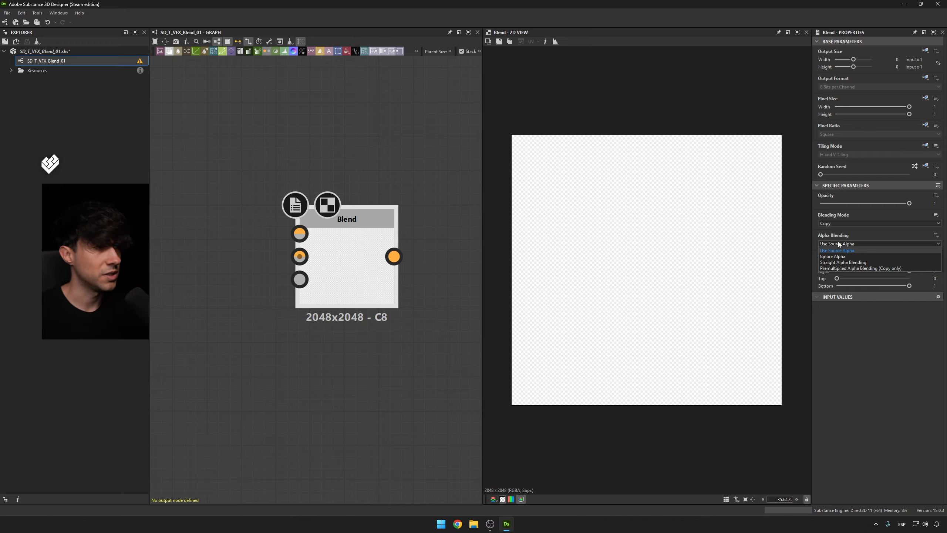
pyautogui.click(839, 243)
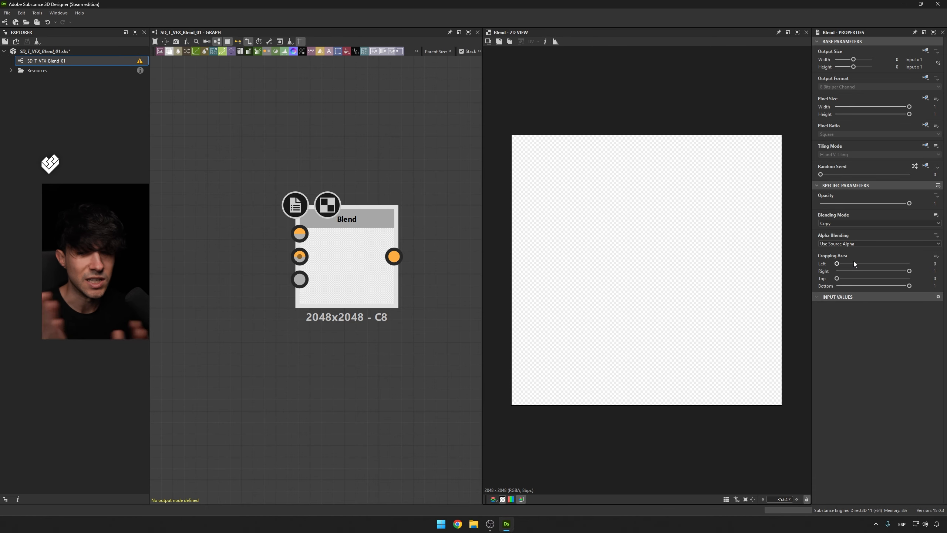
# Delete the standalone Blend node above the Copy group and return to the Copy examples.
pyautogui.moveTo(393, 308); pyautogui.dragTo(392, 309, button='middle')
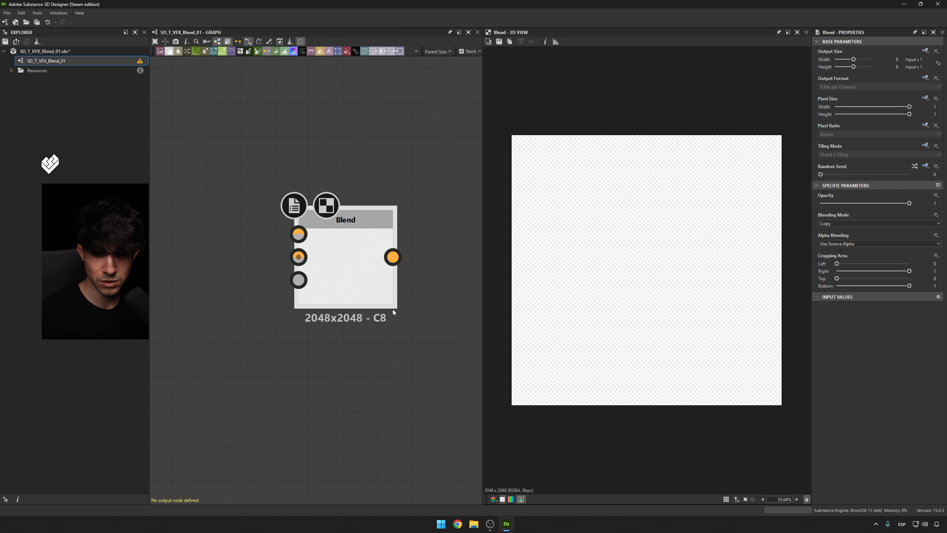
pyautogui.press('Delete')
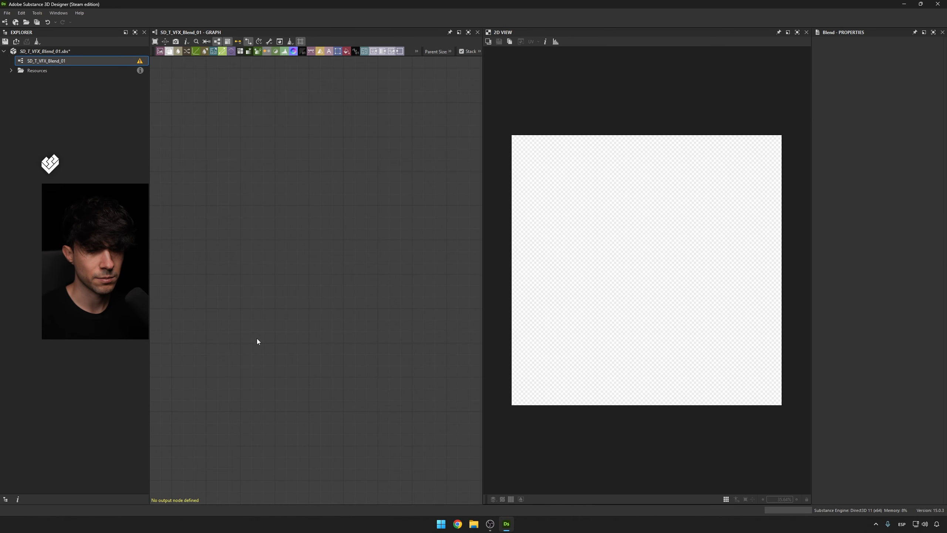
pyautogui.moveTo(257, 339); pyautogui.dragTo(307, 189, button='middle')
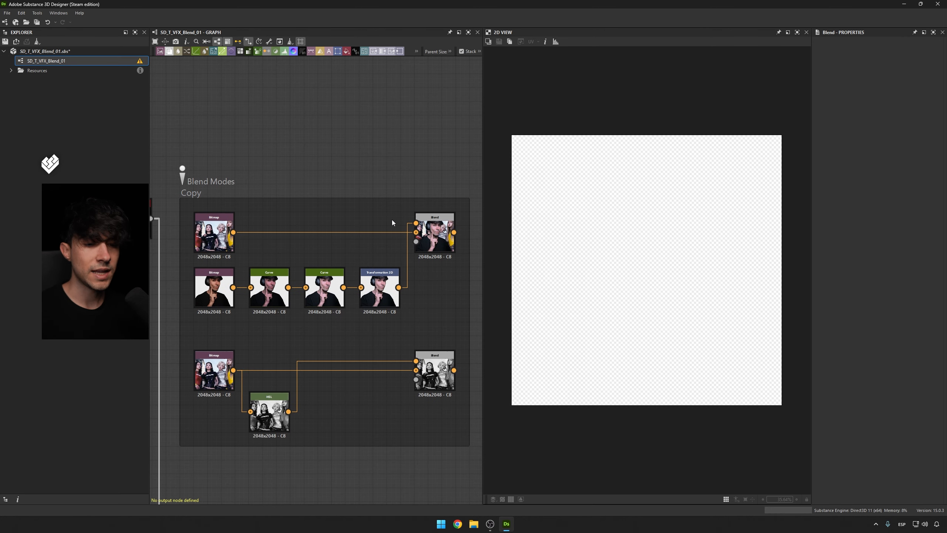
# Preview the upper Copy example's Blend result, its background Bitmap and the second Curve node on the portrait.
pyautogui.doubleClick(439, 247)
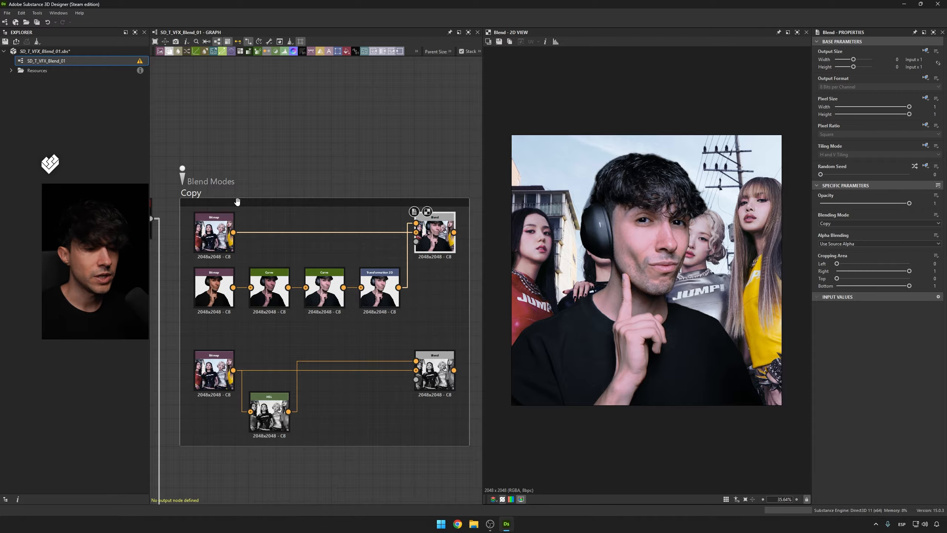
pyautogui.doubleClick(220, 231)
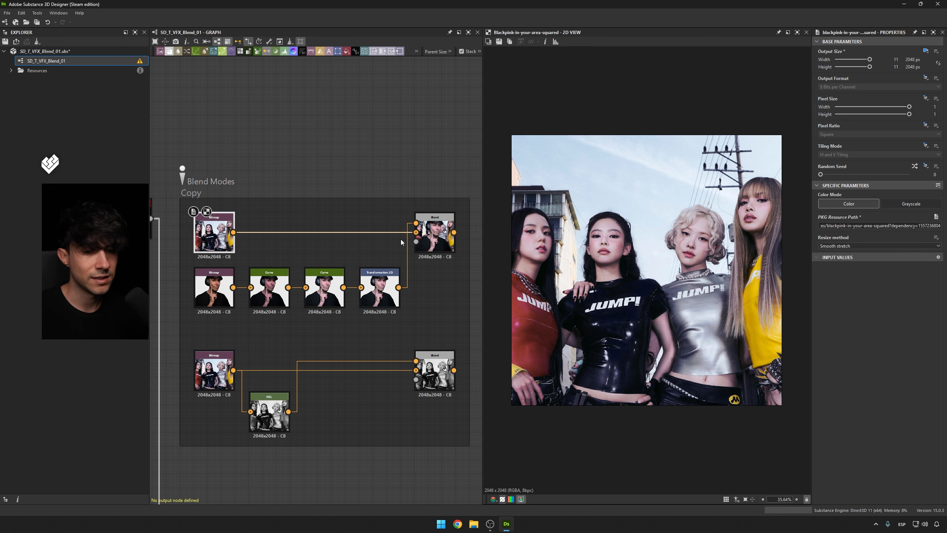
pyautogui.scroll(1, 403, 236)
pyautogui.scroll(-1, 441, 237)
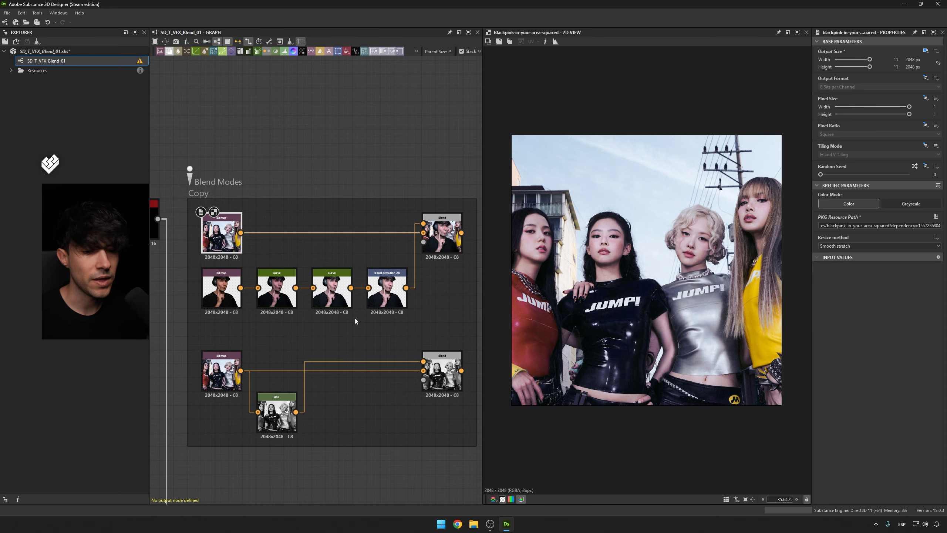
pyautogui.click(332, 291)
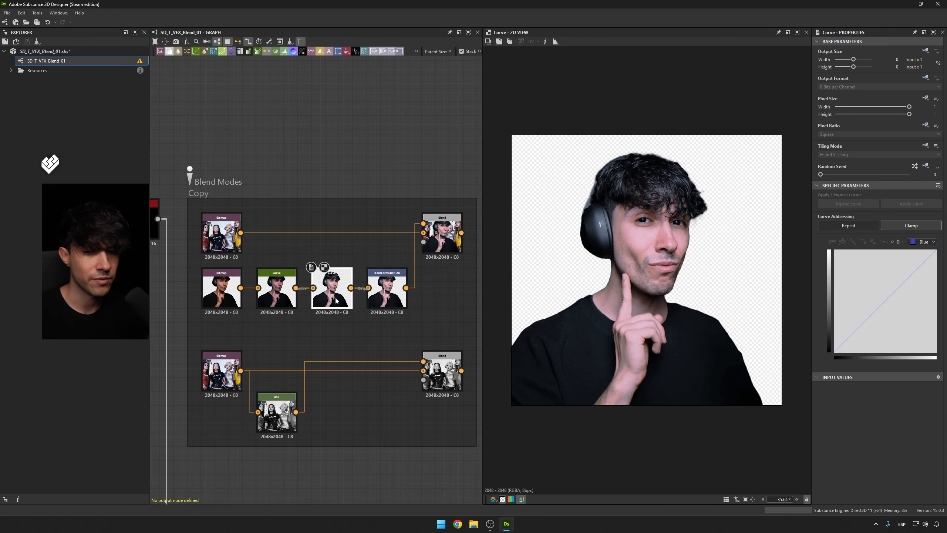
# Try shifting the portrait slightly with the Transformation 2D node while previewing the upper Blend, then reselect that Blend.
pyautogui.doubleClick(439, 234)
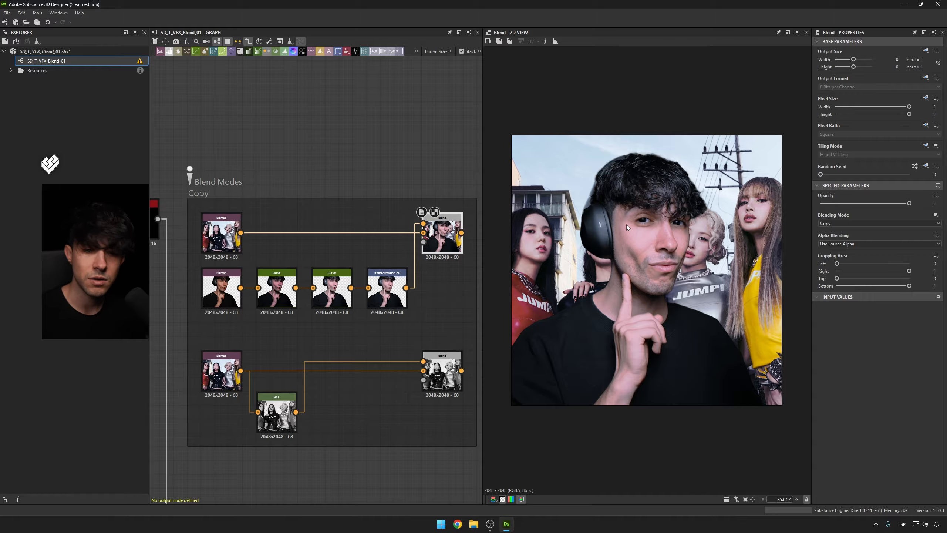
pyautogui.click(388, 281)
pyautogui.moveTo(683, 284)
pyautogui.mouseDown()
pyautogui.moveTo(616, 290)
pyautogui.moveTo(737, 304)
pyautogui.moveTo(577, 250)
pyautogui.moveTo(699, 267)
pyautogui.moveTo(639, 273)
pyautogui.moveTo(673, 291)
pyautogui.mouseUp()
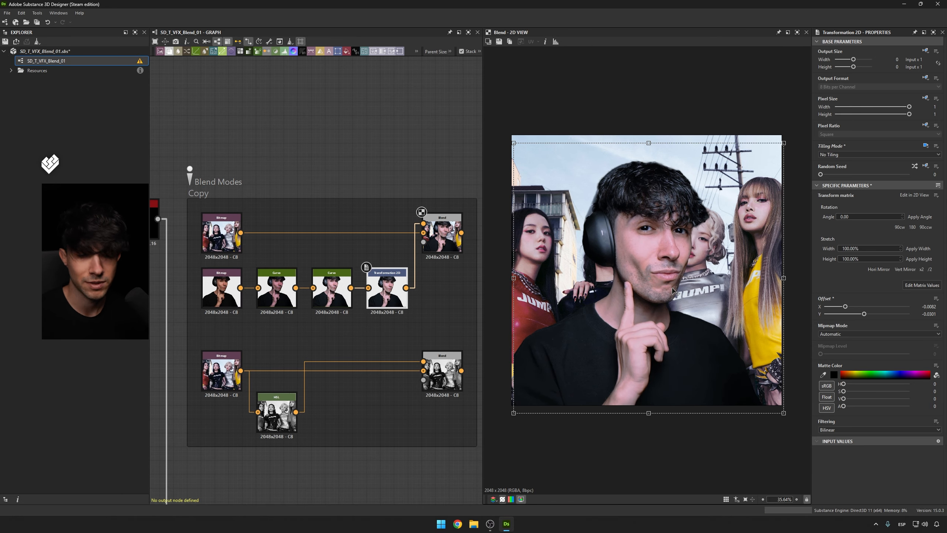
pyautogui.click(443, 253)
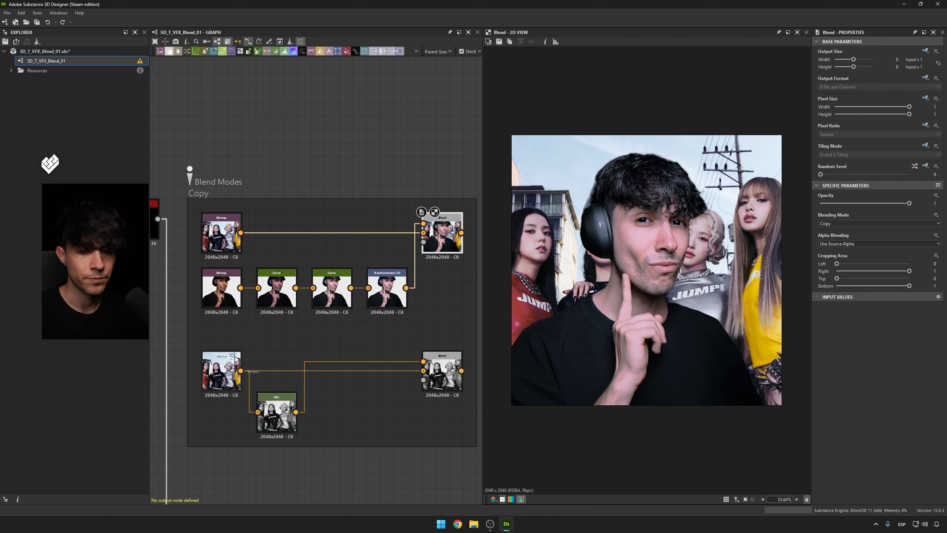
# Preview the lower Copy example's Bitmap, its desaturated HSL version and the Blend of the two.
pyautogui.click(224, 371)
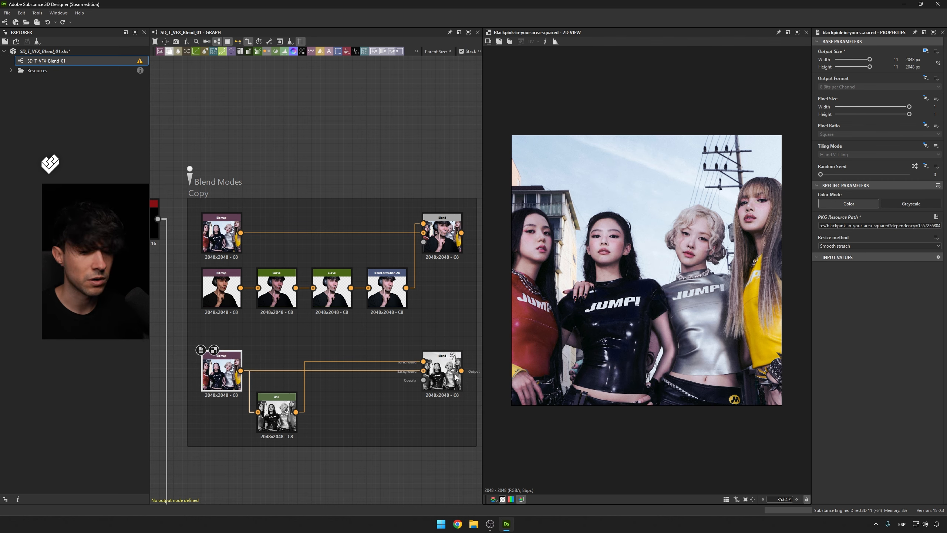
pyautogui.click(291, 408)
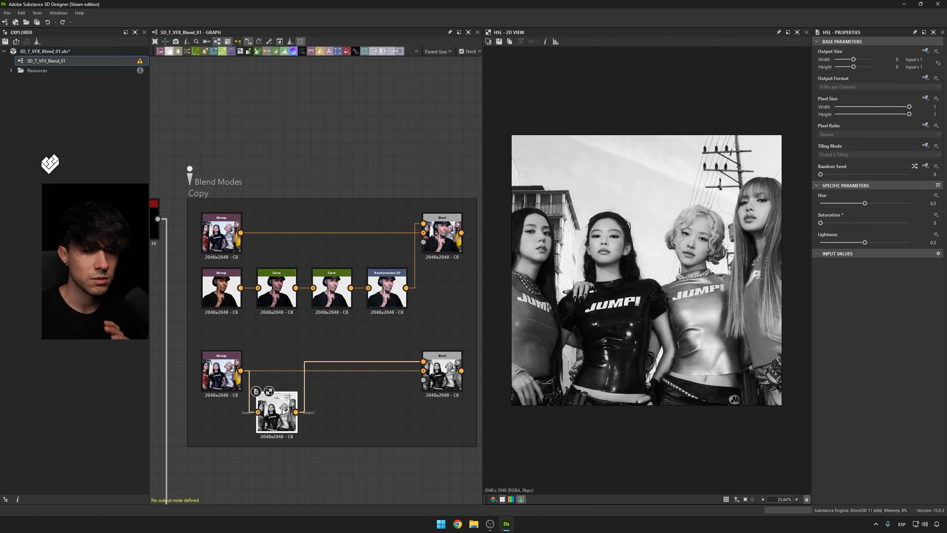
pyautogui.click(440, 373)
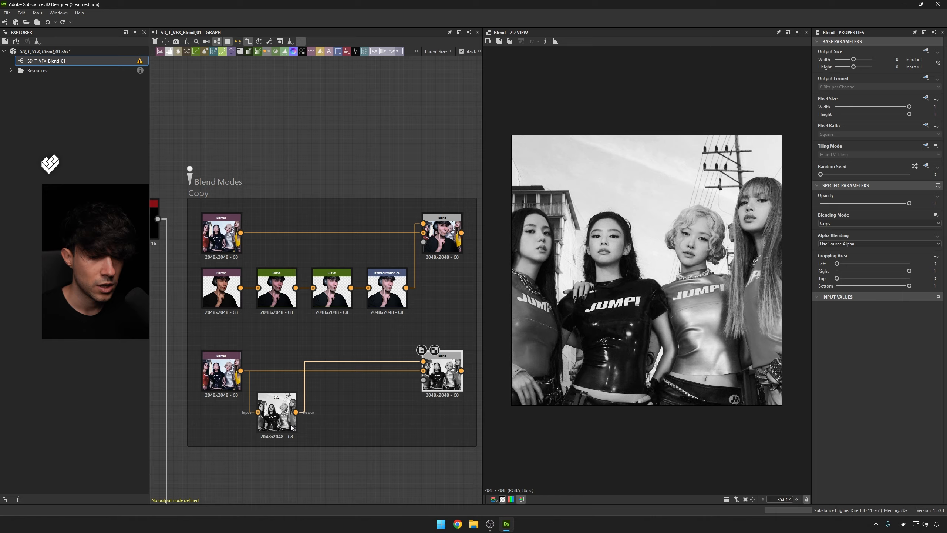
# Insert a Transformation 2D node between HSL and the lower Blend's foreground, and offset the image by about -0.21 in X and -0.27 in Y.
pyautogui.moveTo(296, 411); pyautogui.dragTo(424, 361)
pyautogui.write('tr')
pyautogui.click(346, 303)
pyautogui.click(370, 381)
pyautogui.moveTo(612, 299); pyautogui.dragTo(667, 372)
# Override the inherited tiling mode of the new Transformation 2D node and set it to No Tiling.
pyautogui.click(925, 147)
pyautogui.click(908, 174)
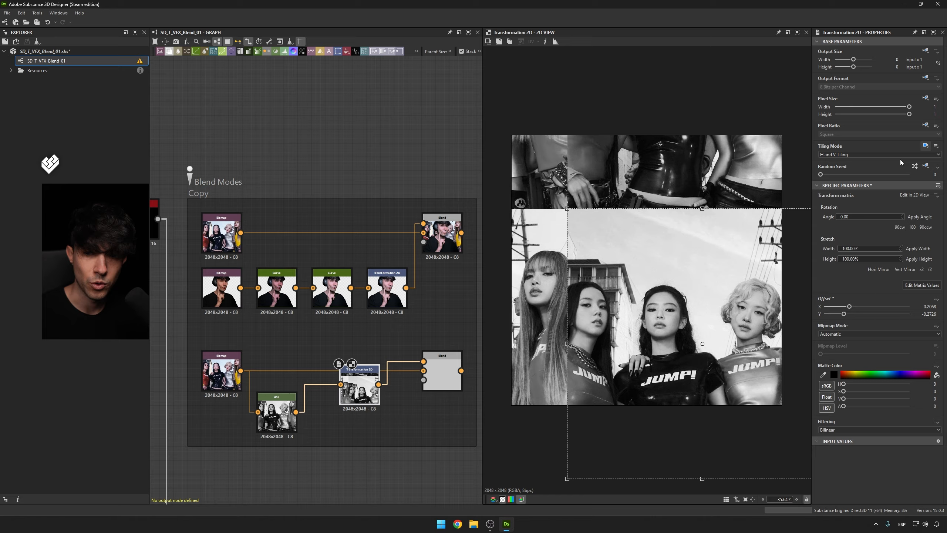
pyautogui.click(879, 154)
pyautogui.click(879, 161)
# Preview the lower Blend and move its grayscale foreground to an offset of about 0.24 in X and -0.19 in Y.
pyautogui.click(442, 372)
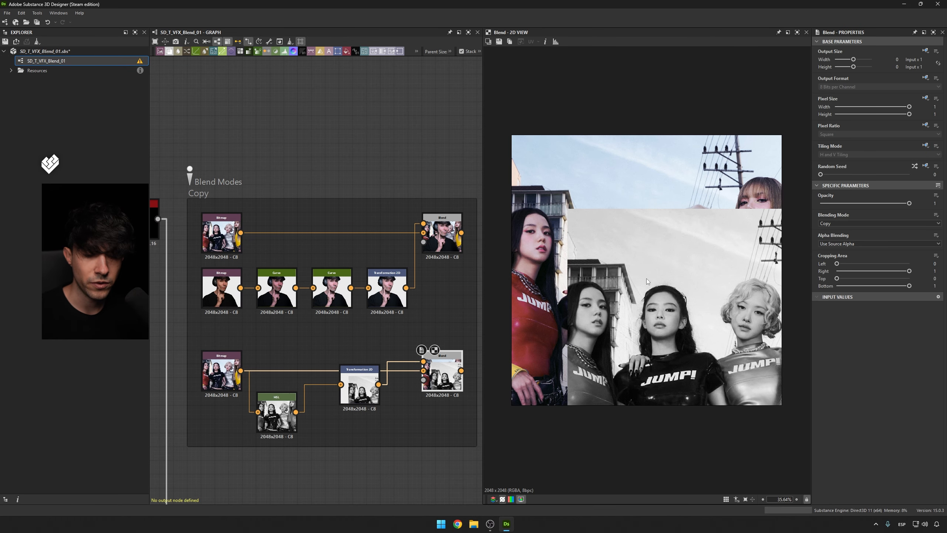
pyautogui.click(360, 390)
pyautogui.moveTo(650, 318); pyautogui.dragTo(651, 291)
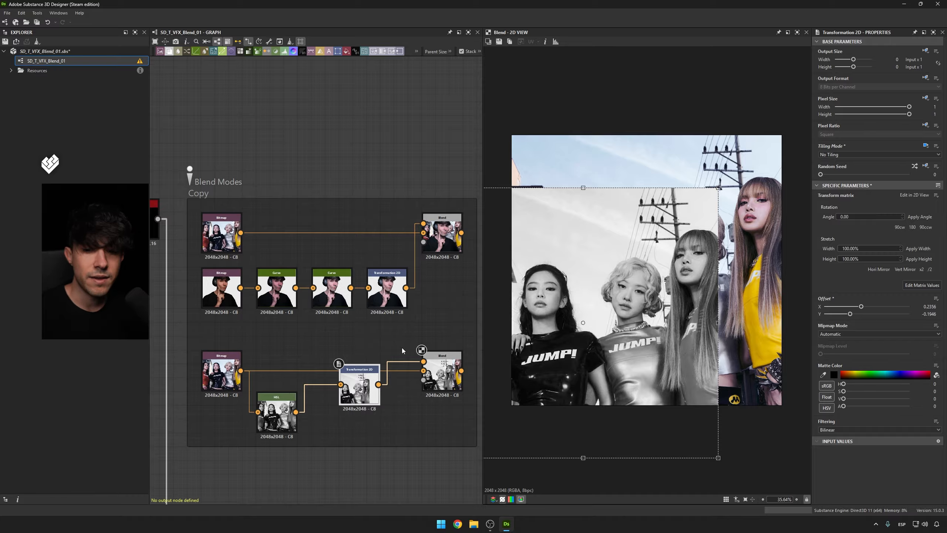
# Remove the inserted Transformation 2D node so HSL feeds the lower Blend's foreground directly.
pyautogui.moveTo(295, 412); pyautogui.dragTo(345, 397)
pyautogui.press('Delete')
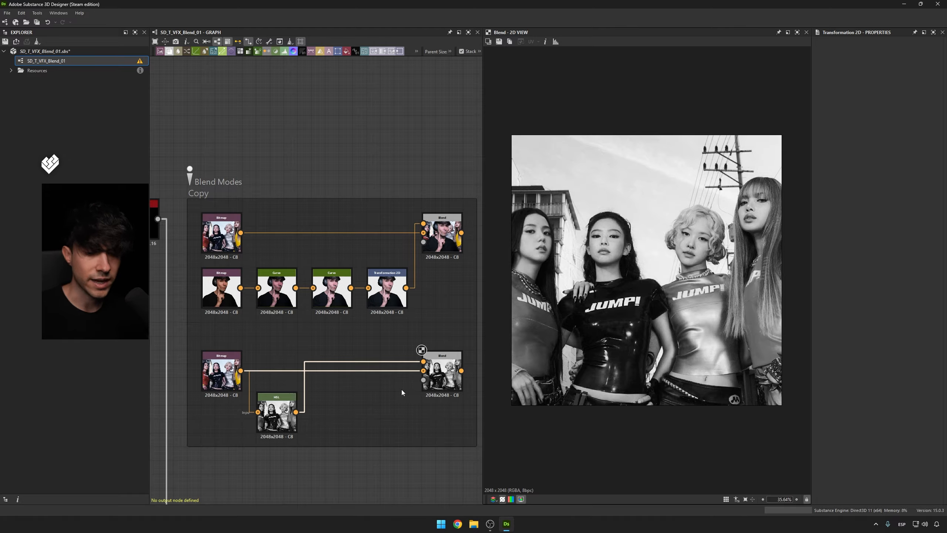
# Swap the lower Blend's foreground and background inputs back and forth, ending with the color Bitmap as foreground.
pyautogui.press('x')
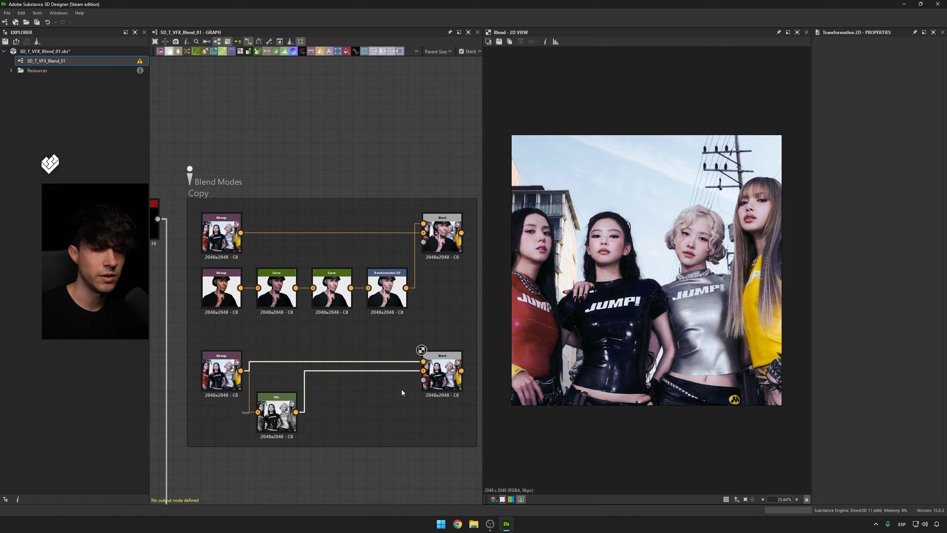
pyautogui.press('x')
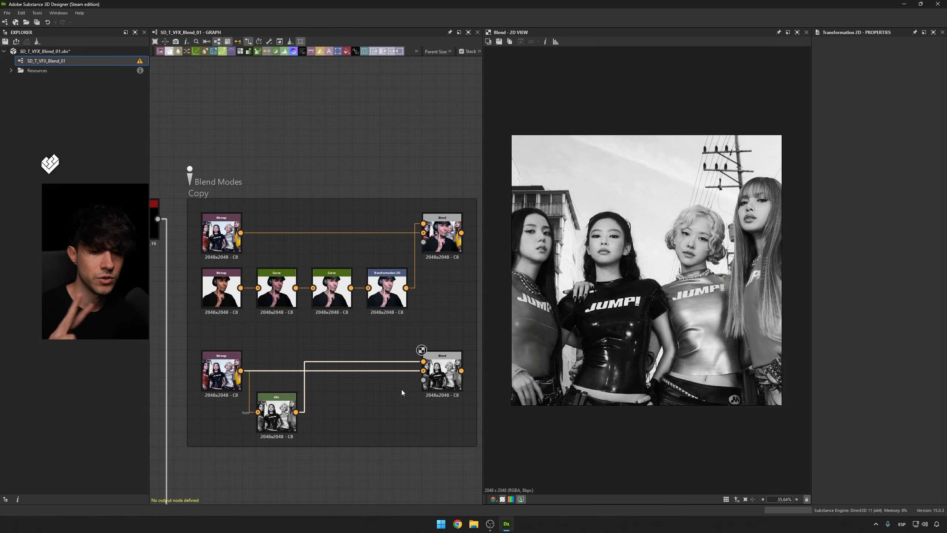
pyautogui.press('x')
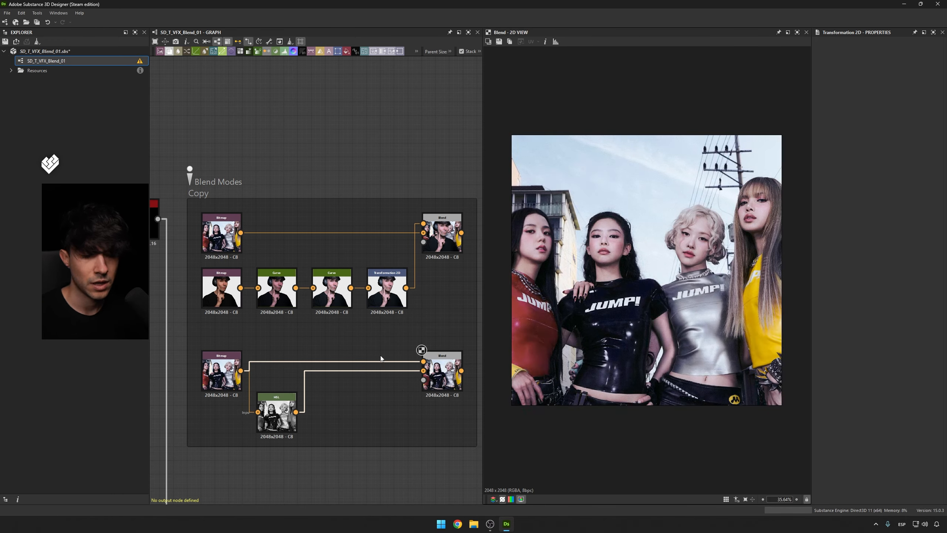
# Swap the lower Blend's inputs so the grayscale HSL output is the foreground and the color Bitmap is the background.
pyautogui.click(439, 364)
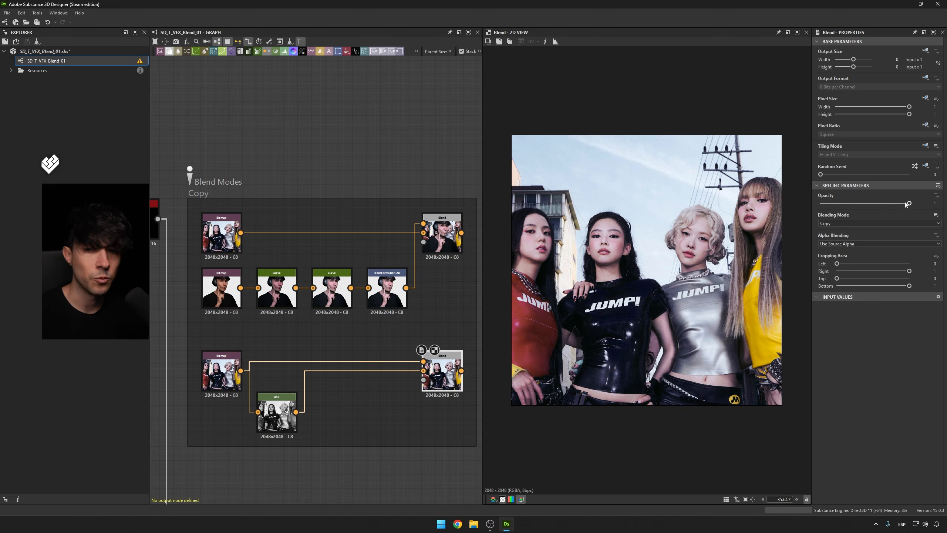
pyautogui.moveTo(910, 205)
pyautogui.mouseDown()
pyautogui.moveTo(817, 207)
pyautogui.moveTo(918, 214)
pyautogui.mouseUp()
pyautogui.click(401, 333)
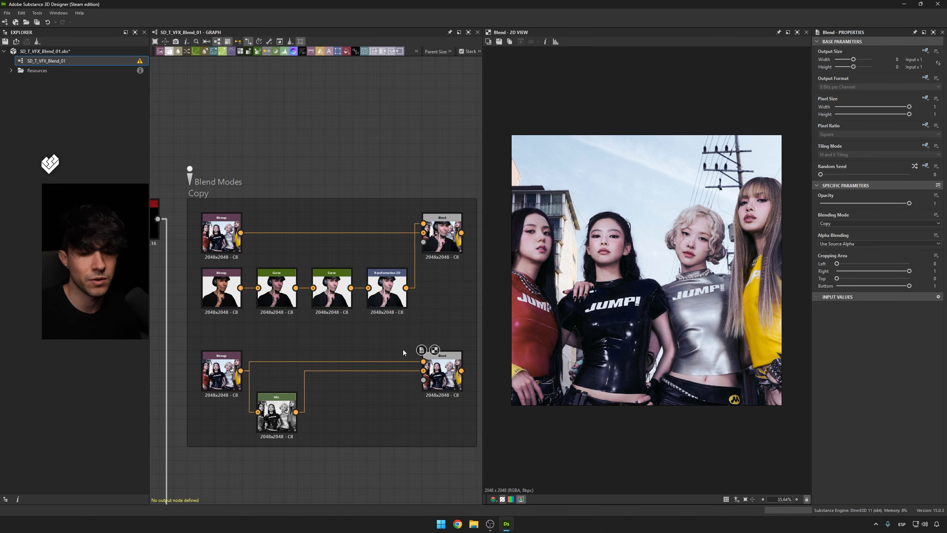
pyautogui.moveTo(381, 347); pyautogui.dragTo(323, 382)
pyautogui.press('x')
pyautogui.click(389, 397)
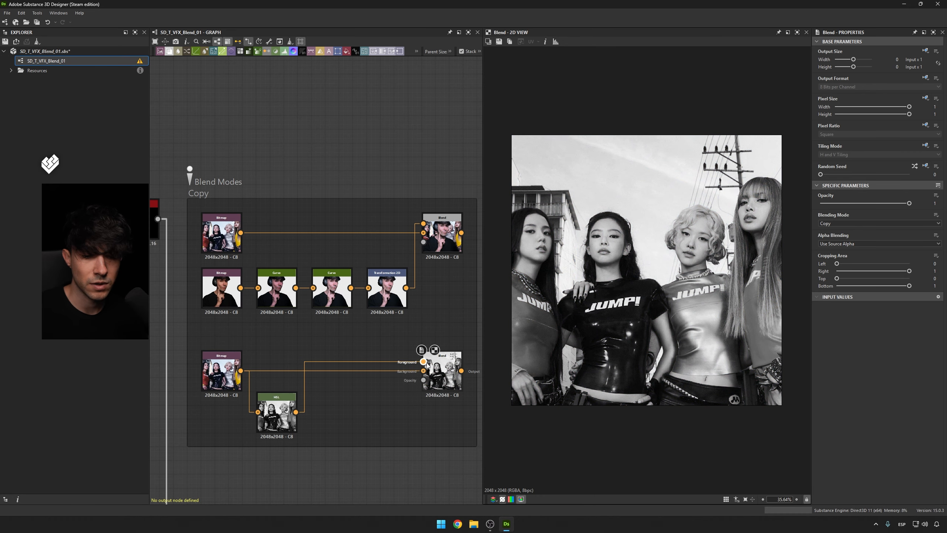
# Fade the lower Blend's opacity down to 0 and disconnect its background input.
pyautogui.click(453, 371)
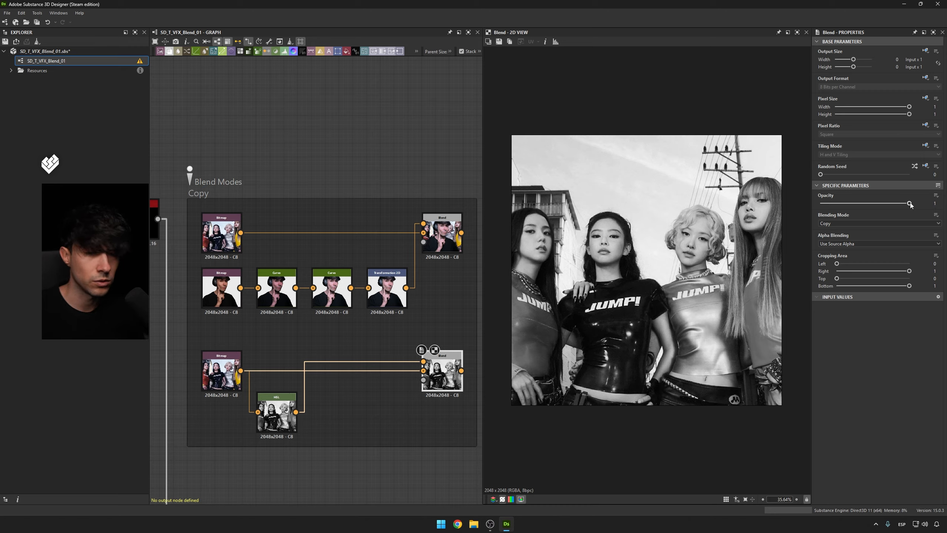
pyautogui.moveTo(910, 203); pyautogui.dragTo(817, 209)
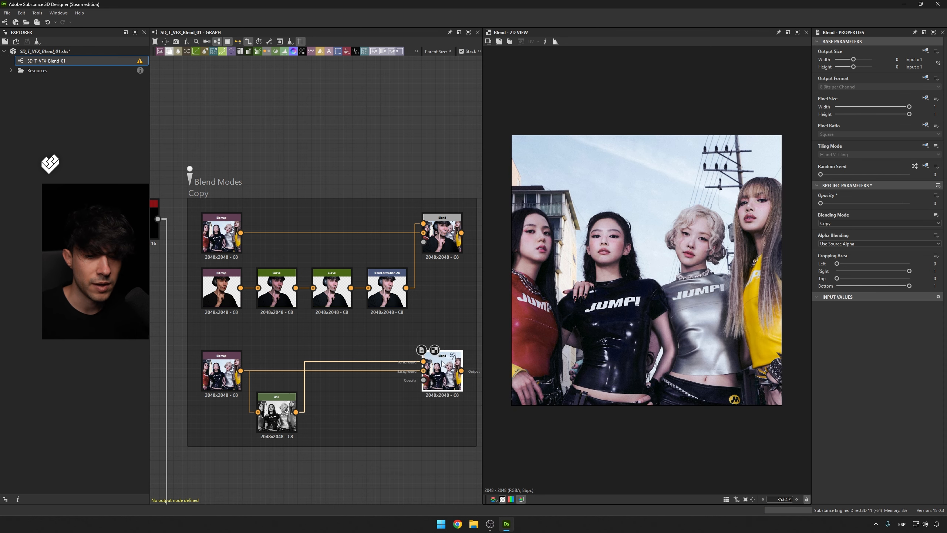
pyautogui.moveTo(423, 371); pyautogui.dragTo(425, 344)
pyautogui.doubleClick(435, 371)
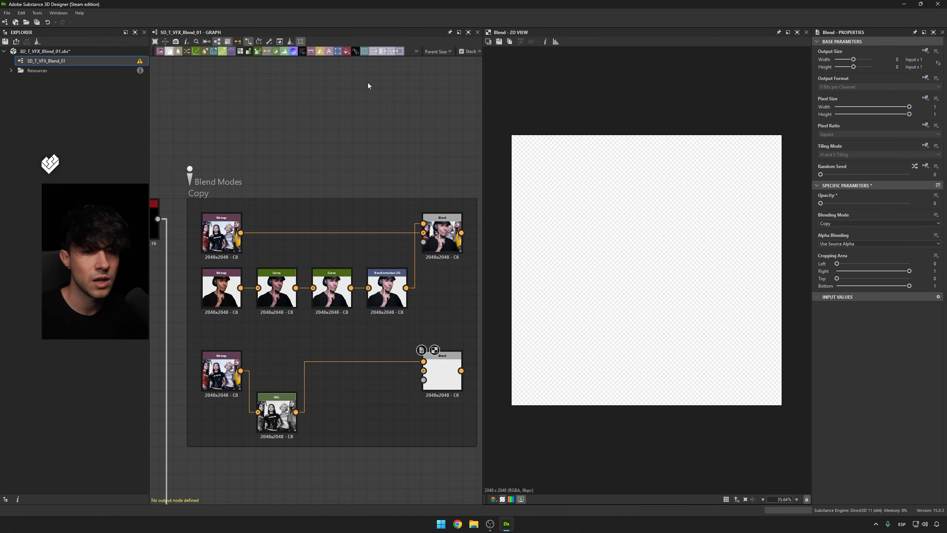
# Feed a new black Uniform Color node into the lower Blend's background and raise the Blend's opacity to 0.96.
pyautogui.click(347, 51)
pyautogui.moveTo(338, 275); pyautogui.dragTo(423, 371)
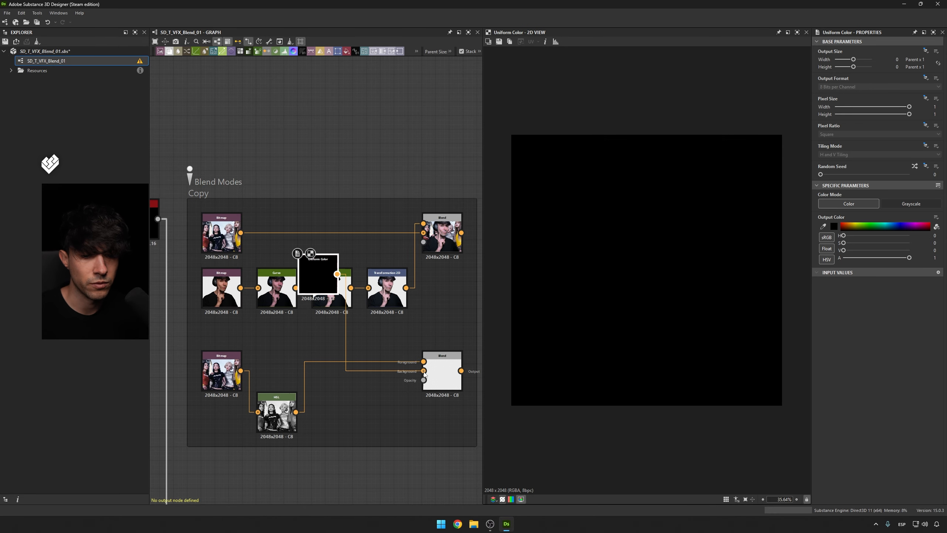
pyautogui.moveTo(313, 277); pyautogui.dragTo(361, 387)
pyautogui.doubleClick(436, 373)
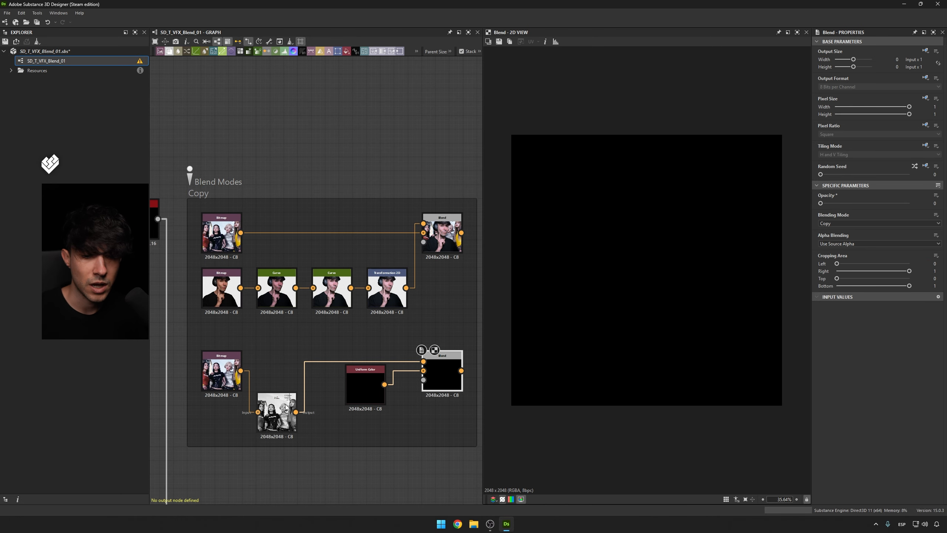
pyautogui.moveTo(821, 204); pyautogui.dragTo(909, 208)
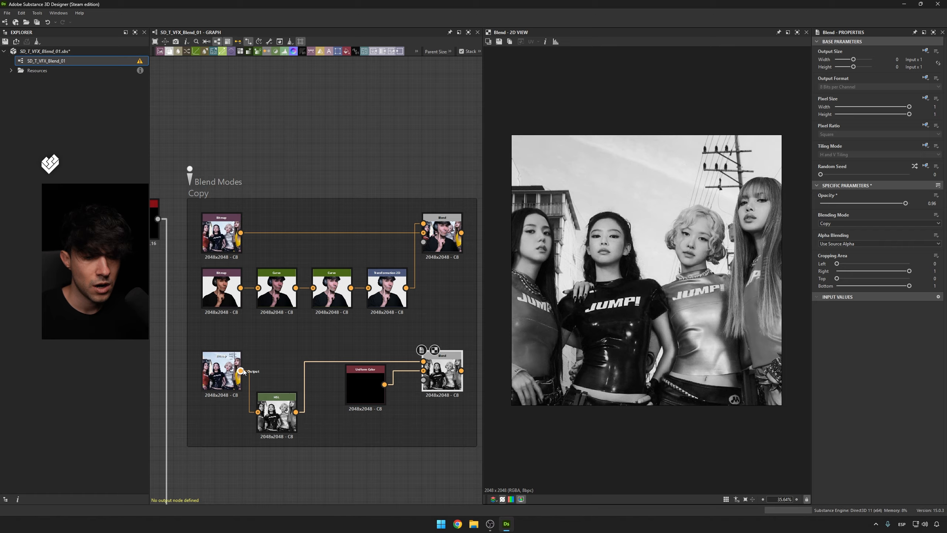
# Reconnect the color Bitmap to the lower Blend's background and delete the Uniform Color node.
pyautogui.moveTo(240, 370); pyautogui.dragTo(424, 370)
pyautogui.click(373, 385)
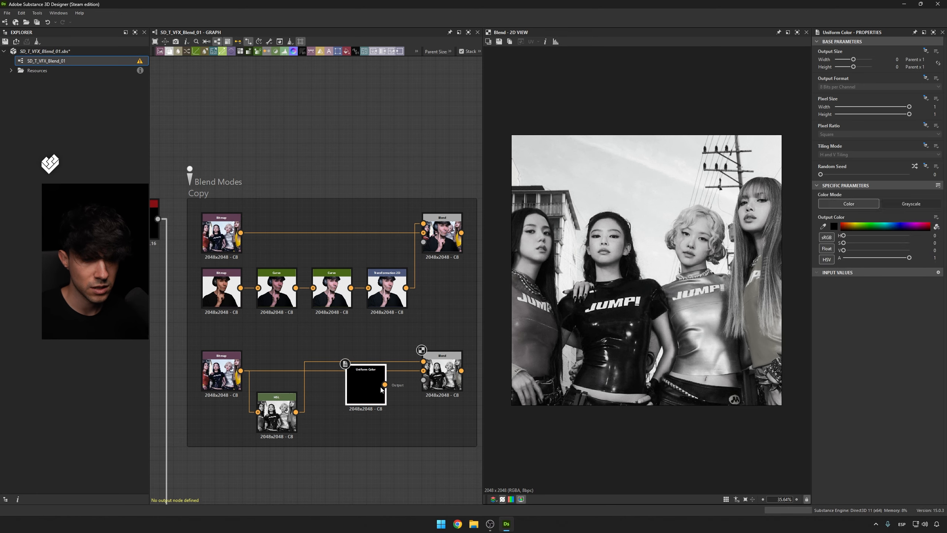
pyautogui.press('Delete')
pyautogui.click(440, 372)
# Preview the group photo Bitmap and the portrait cutout Bitmap that feed the Example frame.
pyautogui.scroll(-2, 438, 327)
pyautogui.moveTo(438, 327); pyautogui.dragTo(167, 321, button='middle')
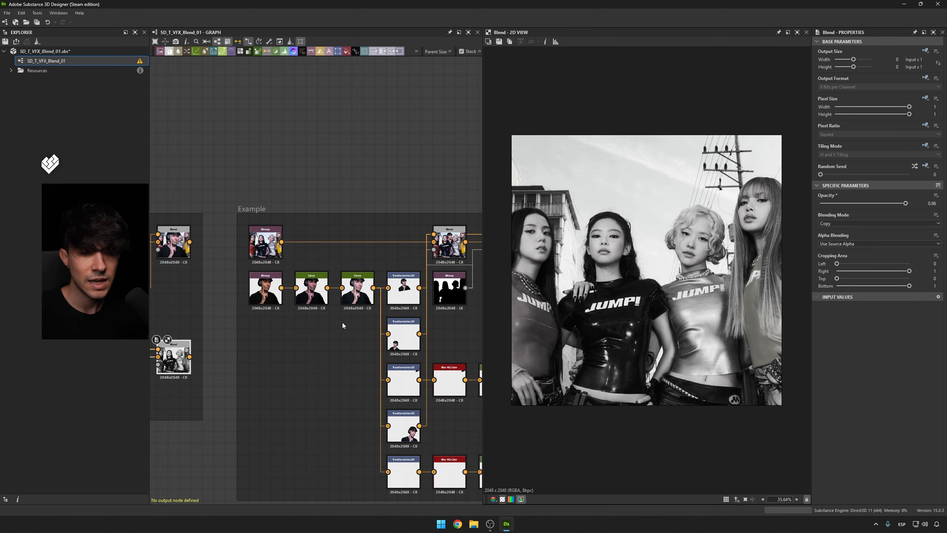
pyautogui.scroll(-2, 342, 322)
pyautogui.moveTo(342, 323); pyautogui.dragTo(274, 310, button='middle')
pyautogui.scroll(1, 221, 257)
pyautogui.click(203, 211)
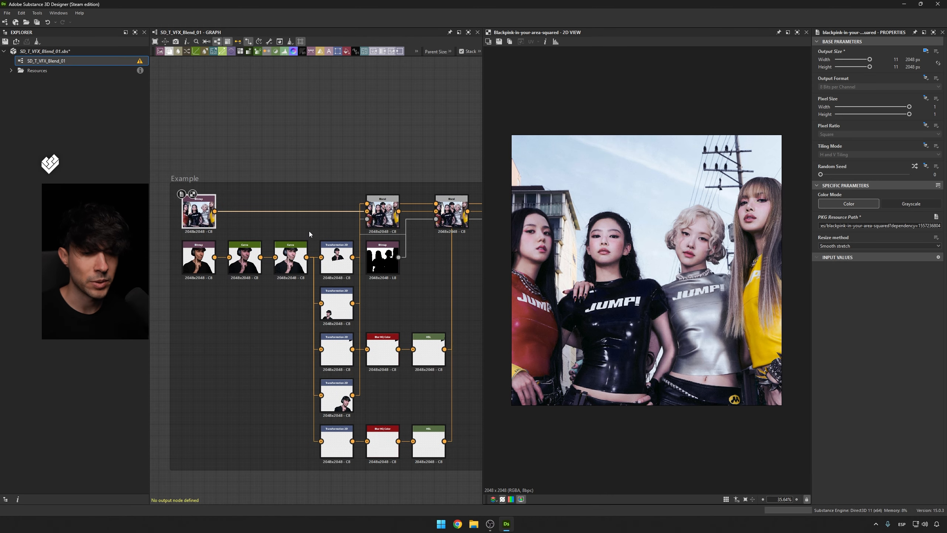
pyautogui.scroll(1, 310, 231)
pyautogui.click(188, 275)
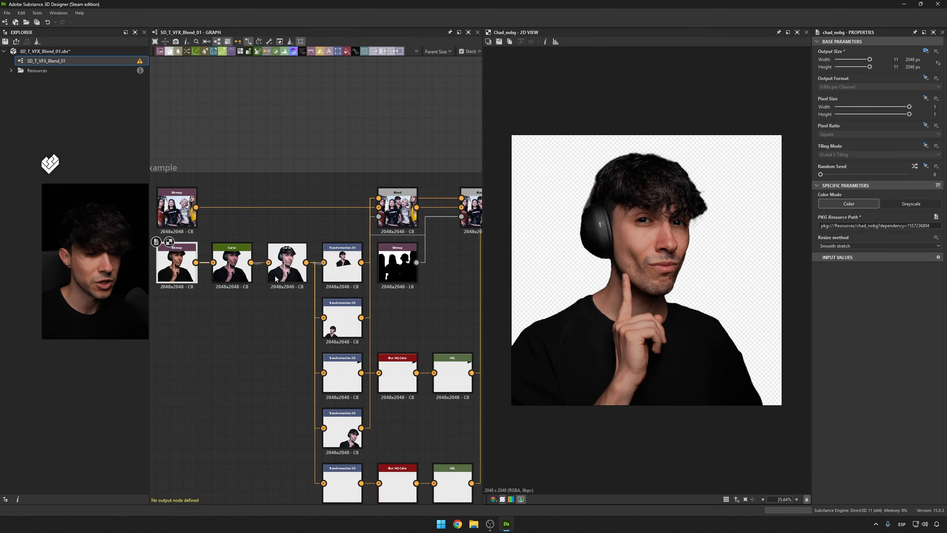
# Preview the Example's second Curve, first Transformation 2D, silhouette mask Bitmap and first Blend in turn.
pyautogui.moveTo(320, 281)
pyautogui.mouseDown(button='middle')
pyautogui.moveTo(282, 238)
pyautogui.moveTo(304, 274)
pyautogui.mouseUp(button='middle')
pyautogui.click(249, 224)
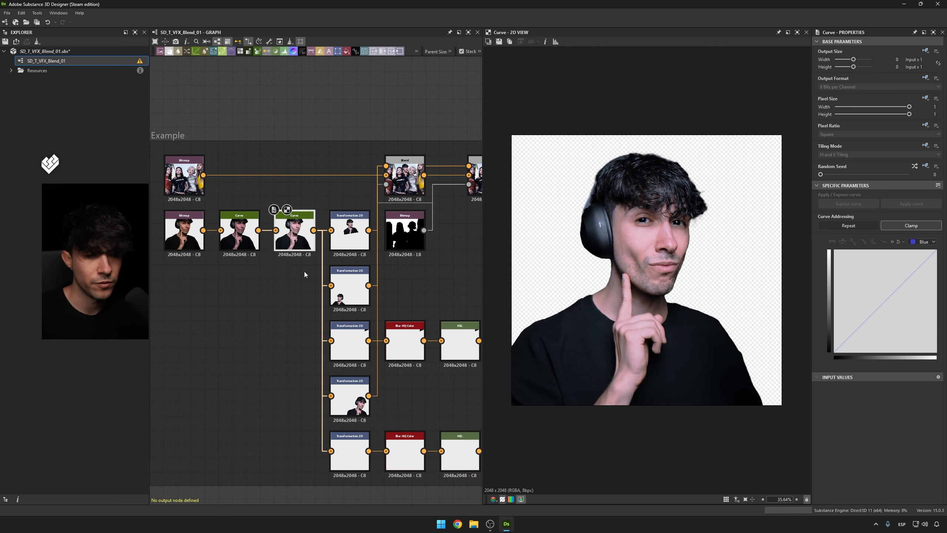
pyautogui.click(349, 238)
pyautogui.moveTo(362, 281); pyautogui.dragTo(351, 263, button='middle')
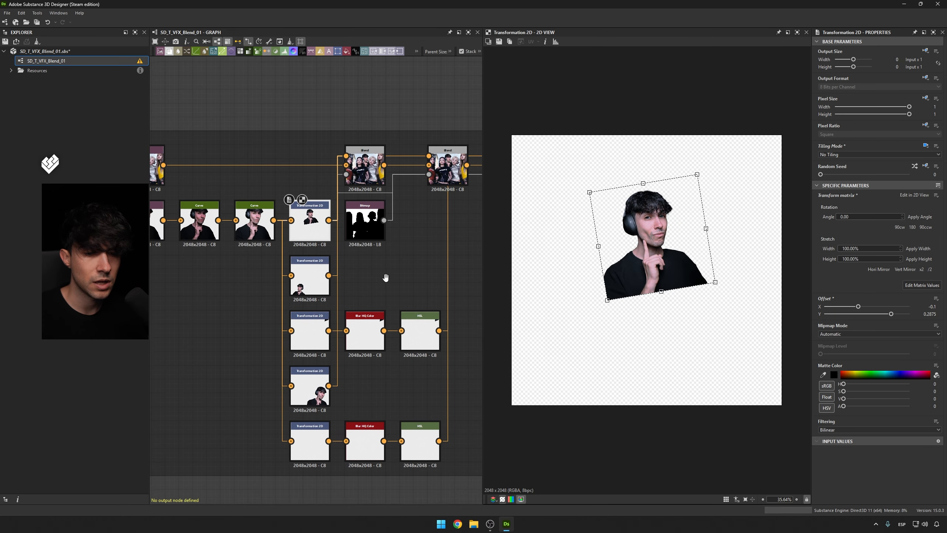
pyautogui.click(376, 226)
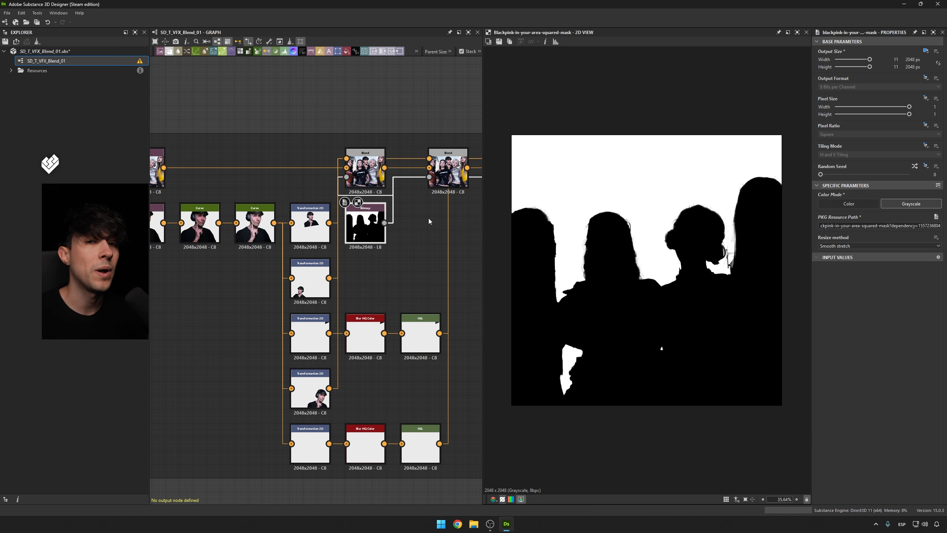
pyautogui.click(364, 172)
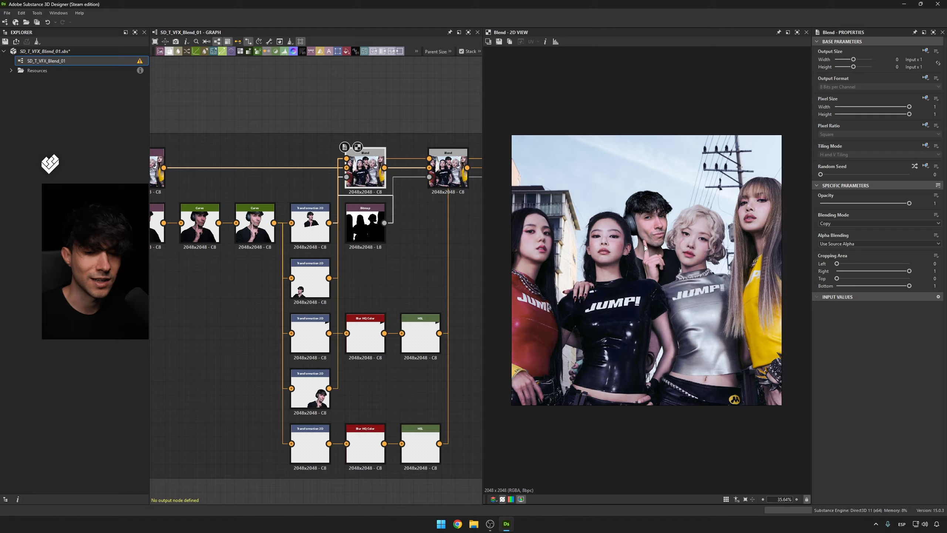
# Preview the last Blend of the Example chain and view the node branches that feed it.
pyautogui.moveTo(411, 274); pyautogui.dragTo(321, 280, button='middle')
pyautogui.scroll(-3, 410, 238)
pyautogui.moveTo(410, 243); pyautogui.dragTo(326, 267, button='middle')
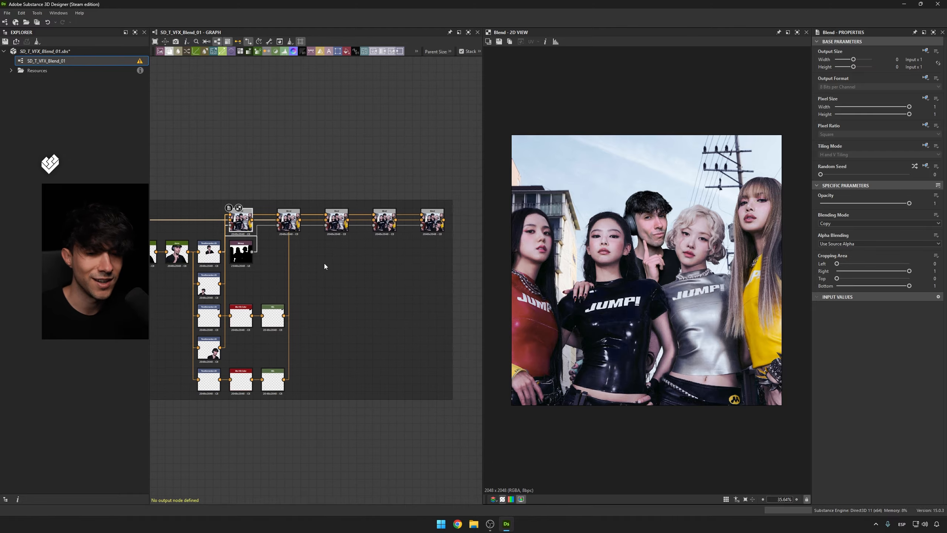
pyautogui.doubleClick(433, 220)
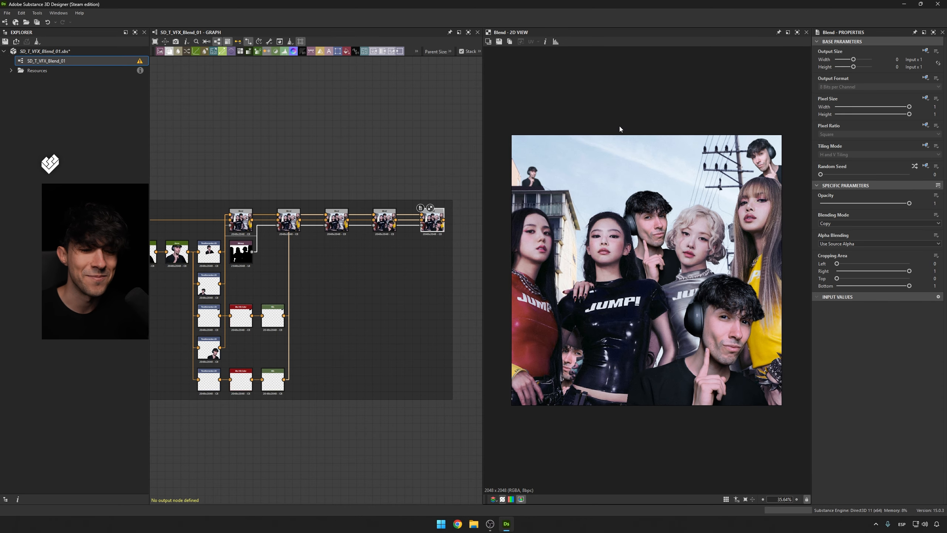
pyautogui.scroll(1, 279, 273)
pyautogui.moveTo(281, 279); pyautogui.dragTo(340, 254, button='middle')
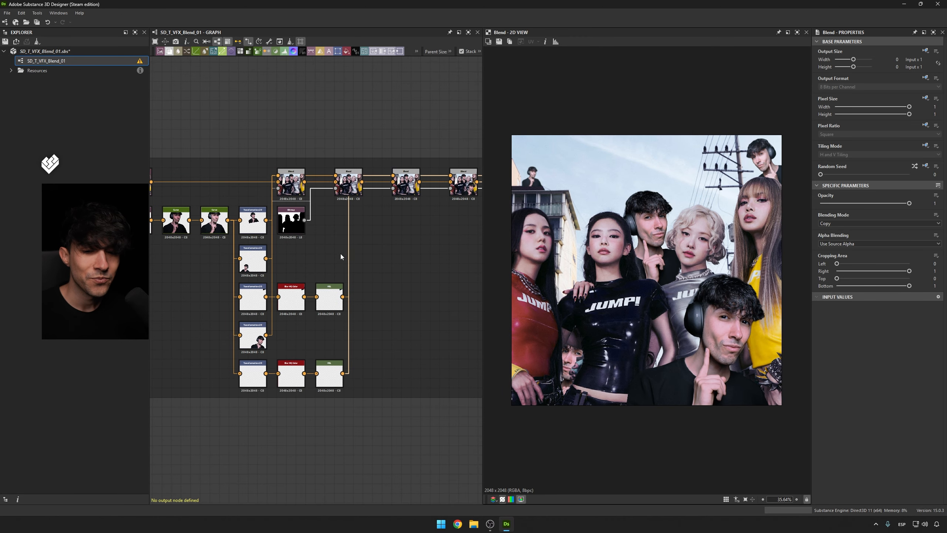
pyautogui.scroll(2, 272, 309)
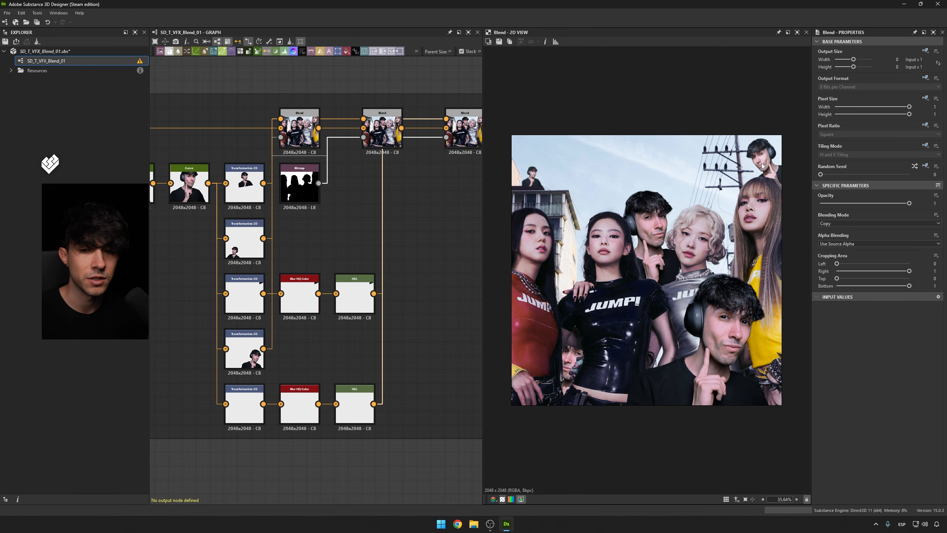
# Examine the final composite up close, checking the small blurred figures in the sky and on the rooftop.
pyautogui.scroll(9, 762, 167)
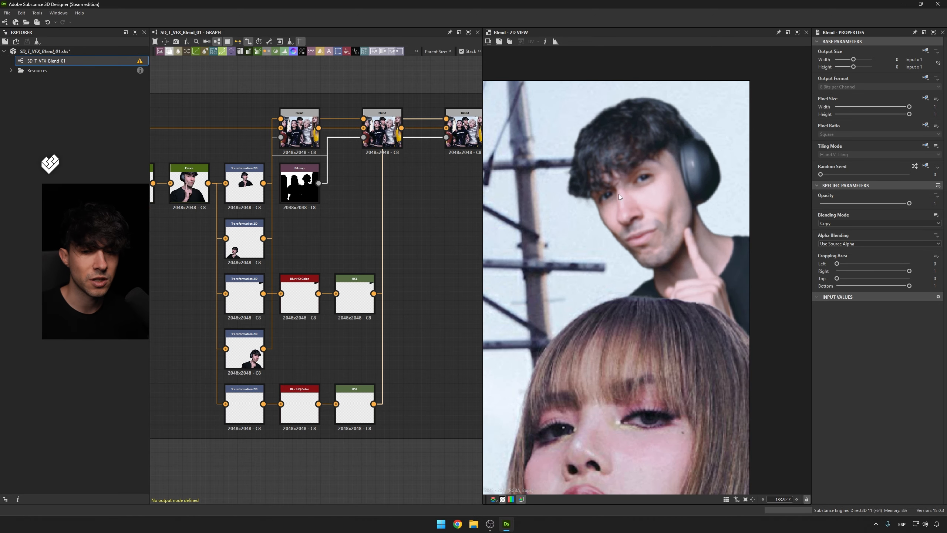
pyautogui.scroll(-7, 659, 202)
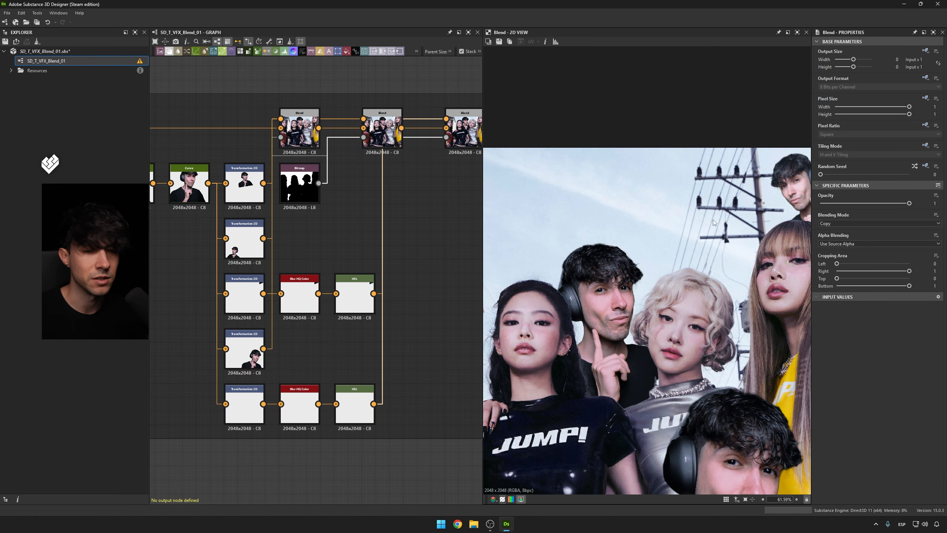
pyautogui.moveTo(605, 228); pyautogui.dragTo(778, 208, button='middle')
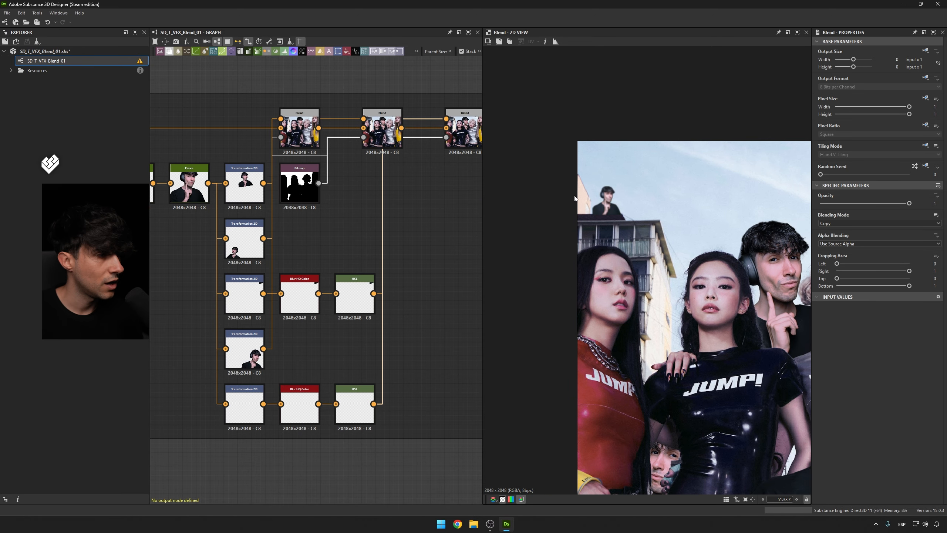
pyautogui.scroll(7, 623, 201)
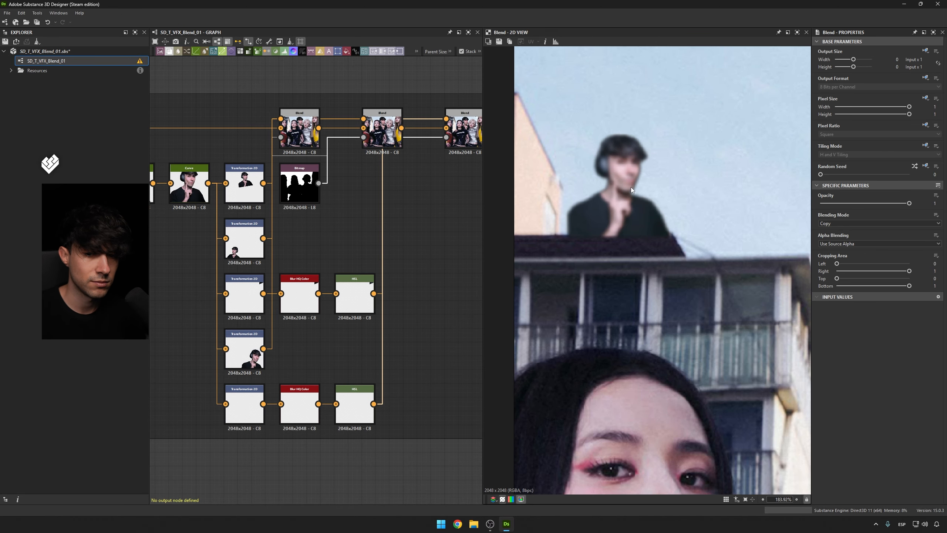
pyautogui.scroll(-11, 621, 199)
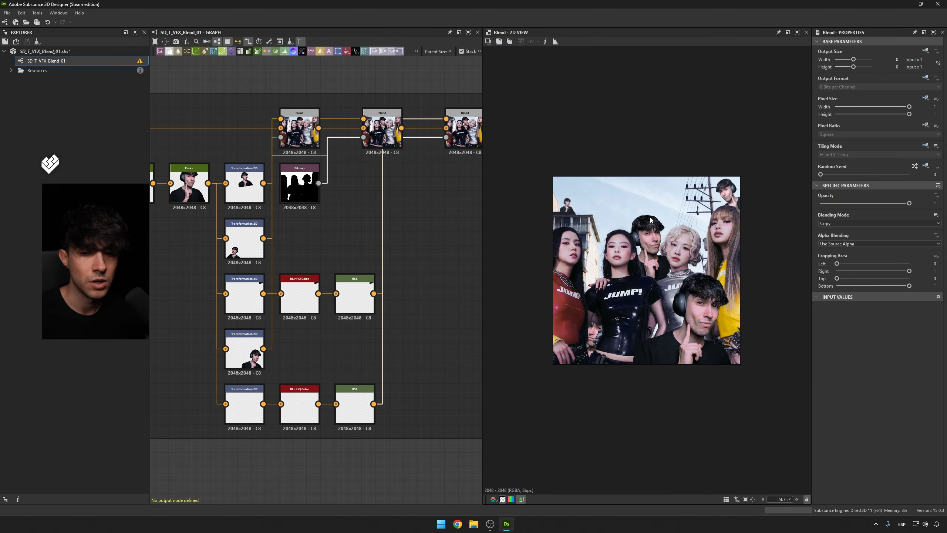
pyautogui.scroll(2, 664, 249)
pyautogui.scroll(-1, 654, 248)
pyautogui.scroll(-2, 444, 215)
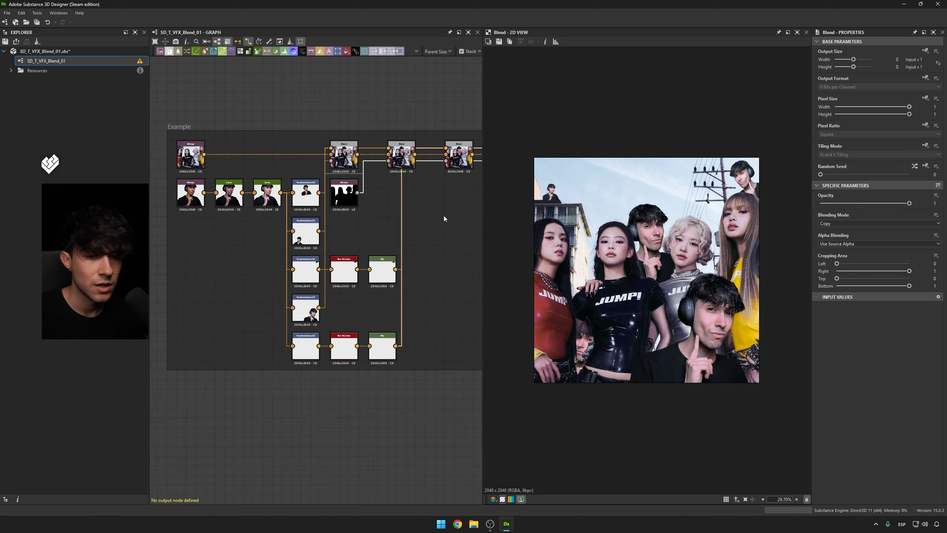
# Review the chain of Blend nodes in the Example frame and preview its silhouette mask Bitmap.
pyautogui.moveTo(444, 215); pyautogui.dragTo(342, 252, button='middle')
pyautogui.scroll(-1, 415, 253)
pyautogui.moveTo(415, 253); pyautogui.dragTo(367, 255, button='middle')
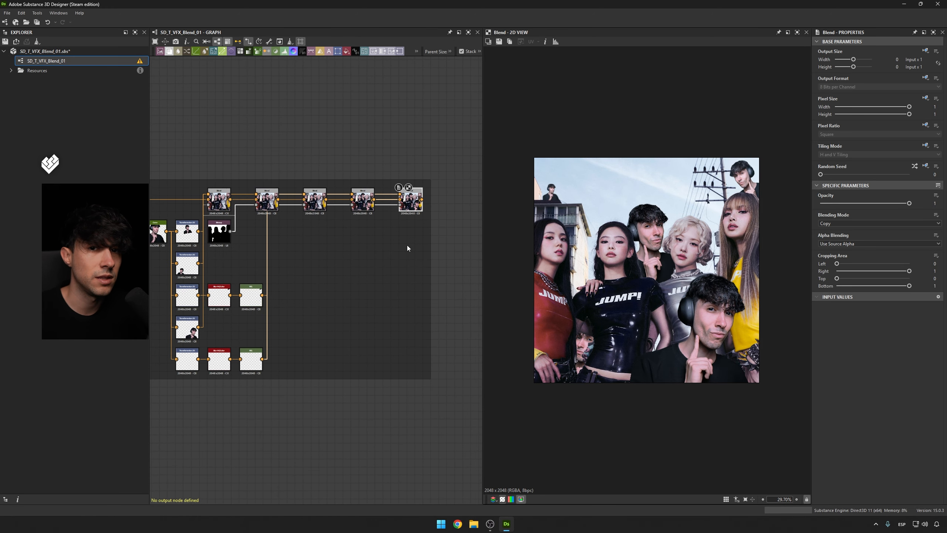
pyautogui.moveTo(409, 212); pyautogui.dragTo(455, 194, button='middle')
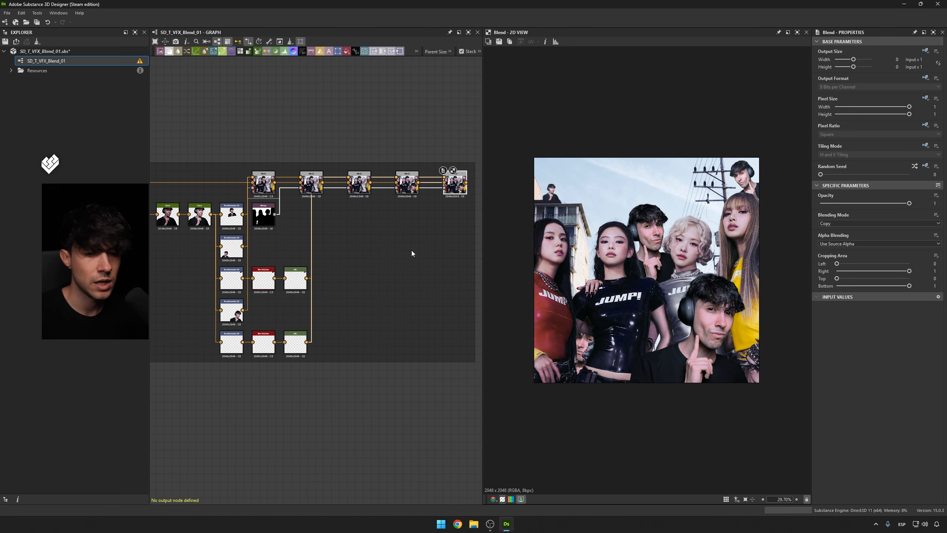
pyautogui.scroll(1, 412, 249)
pyautogui.scroll(1, 346, 223)
pyautogui.click(346, 223)
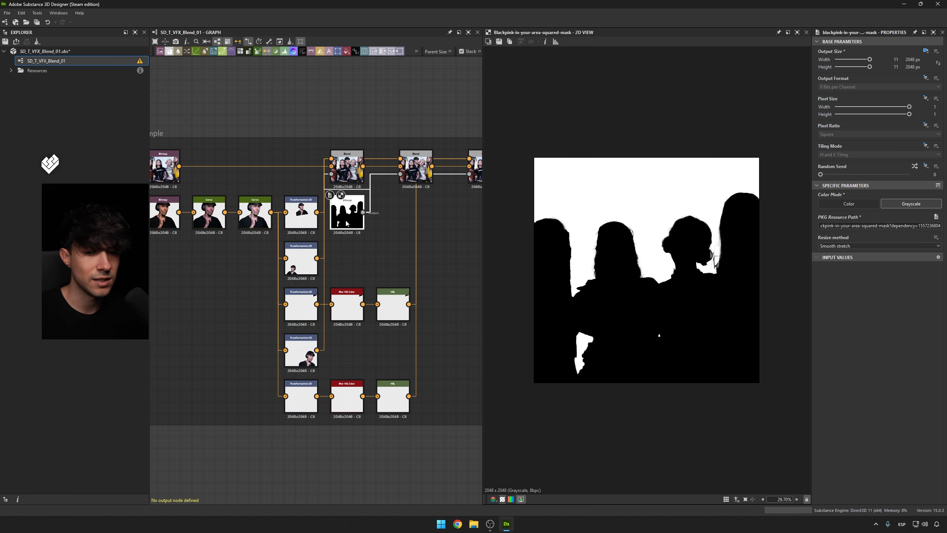
# Move the fourth Blend of the Example chain below the row and preview its result.
pyautogui.scroll(2, 346, 210)
pyautogui.moveTo(416, 180); pyautogui.dragTo(223, 218, button='middle')
pyautogui.scroll(-1, 320, 221)
pyautogui.moveTo(408, 208)
pyautogui.mouseDown(button='middle')
pyautogui.moveTo(320, 221)
pyautogui.moveTo(410, 197)
pyautogui.mouseUp(button='middle')
pyautogui.moveTo(368, 176); pyautogui.dragTo(369, 218)
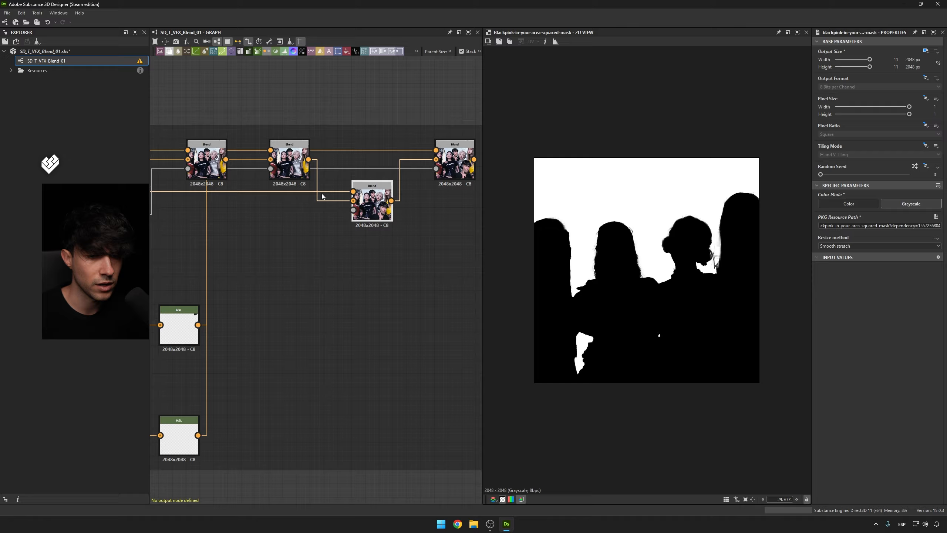
pyautogui.doubleClick(371, 211)
# Trace the fourth Blend's inputs back through the Example, comparing the group photo Bitmap with the first Blend's composite.
pyautogui.scroll(3, 369, 224)
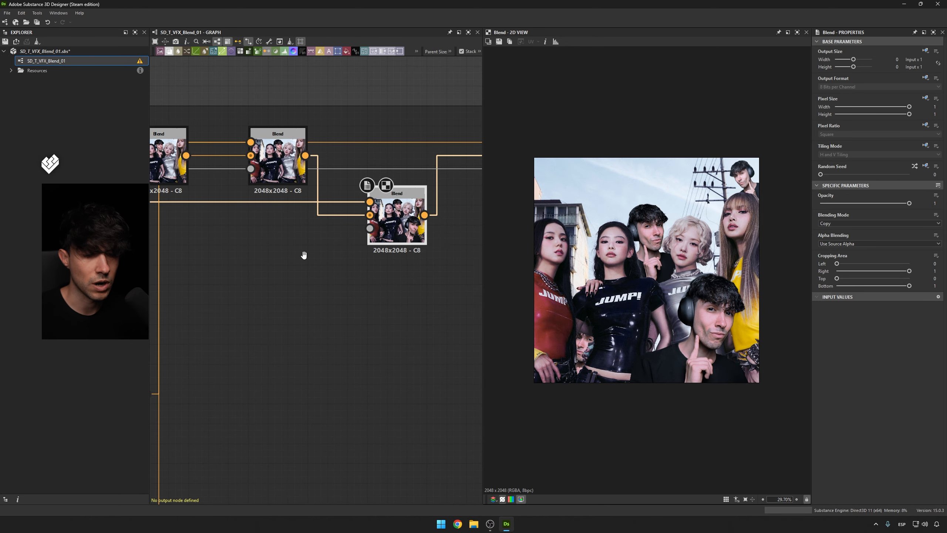
pyautogui.scroll(-5, 302, 254)
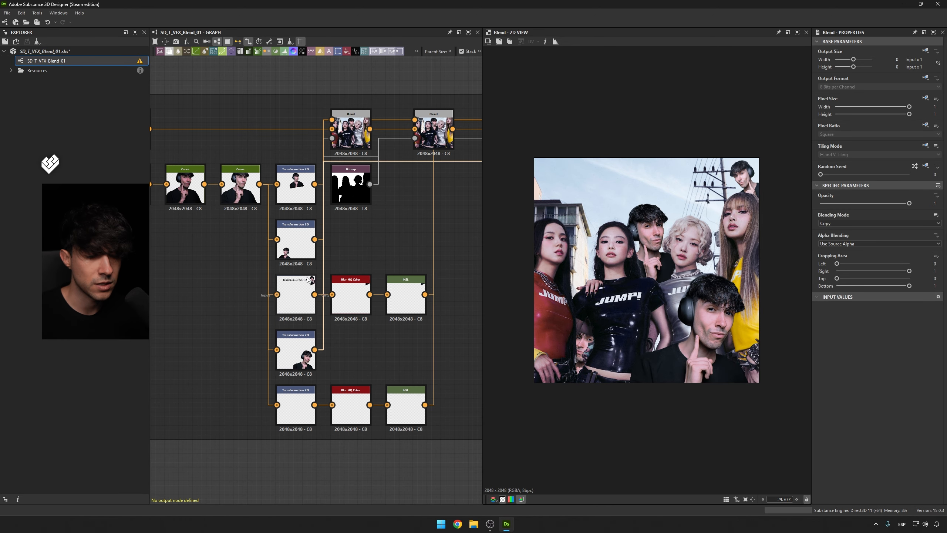
pyautogui.moveTo(411, 201); pyautogui.dragTo(224, 262, button='middle')
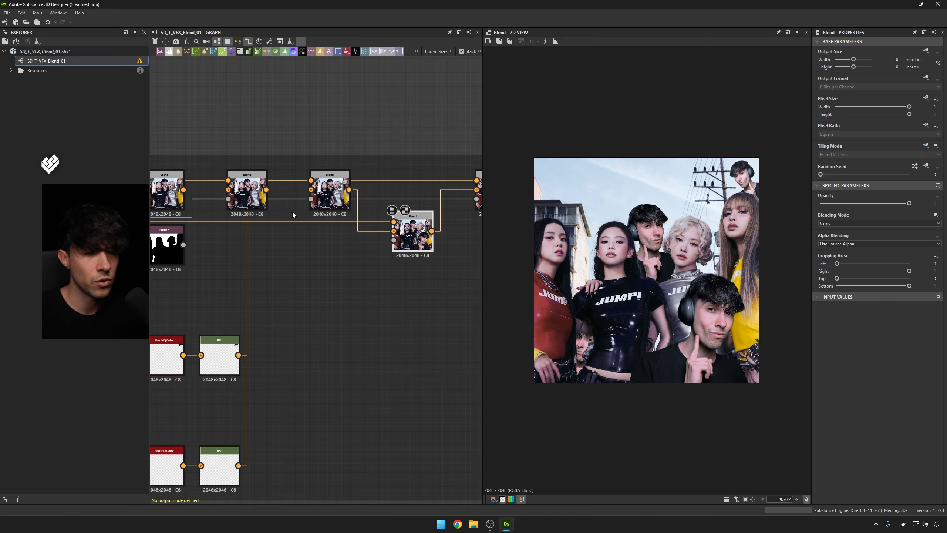
pyautogui.moveTo(294, 214); pyautogui.dragTo(428, 198, button='middle')
pyautogui.doubleClick(297, 177)
pyautogui.moveTo(278, 195); pyautogui.dragTo(368, 223, button='middle')
pyautogui.doubleClick(190, 207)
pyautogui.doubleClick(412, 209)
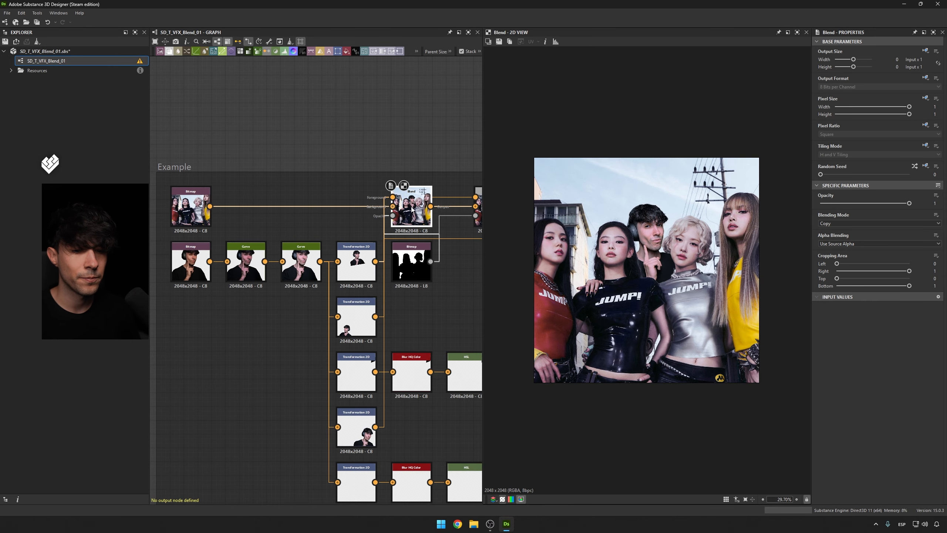
# Compare the Example's first Blend composite with its silhouette mask Bitmap and the group photo Bitmap.
pyautogui.doubleClick(411, 262)
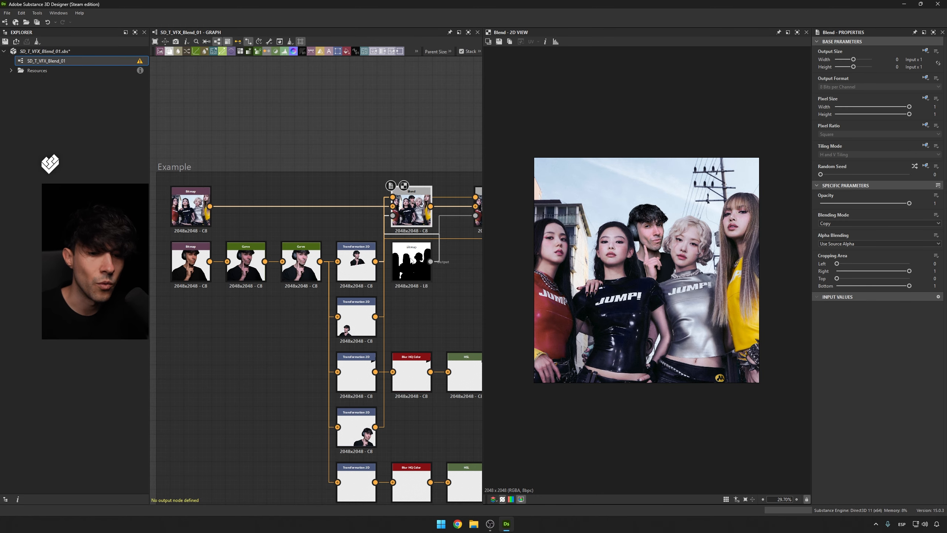
pyautogui.doubleClick(411, 208)
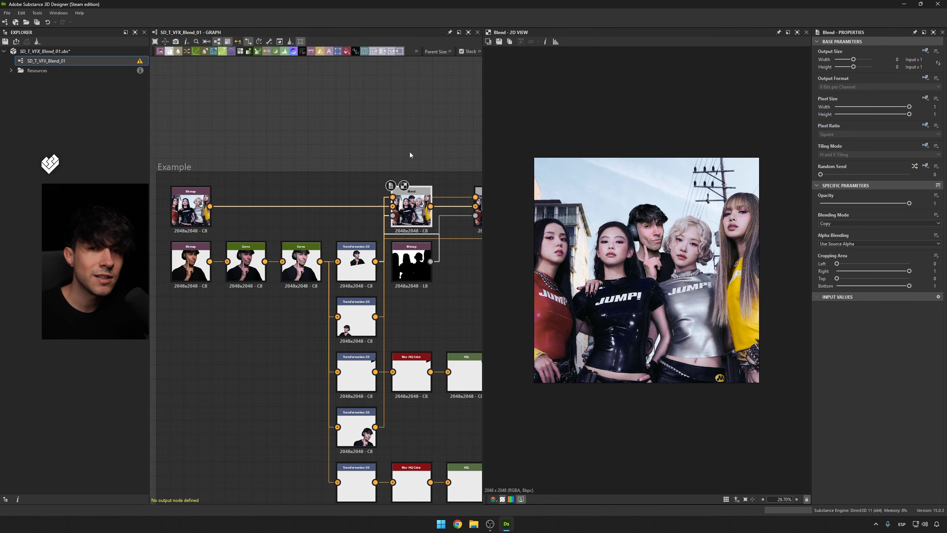
pyautogui.moveTo(410, 152); pyautogui.dragTo(381, 152, button='middle')
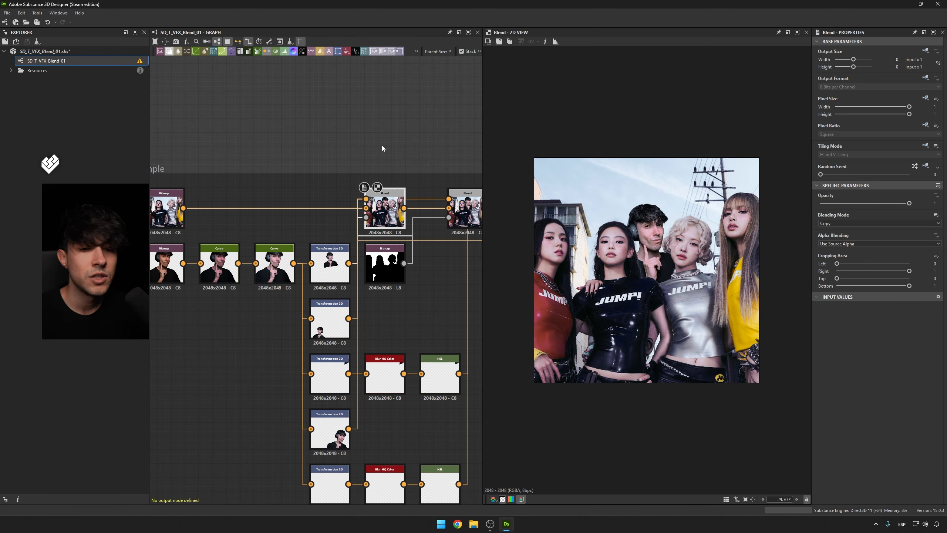
pyautogui.moveTo(382, 145); pyautogui.dragTo(327, 152, button='middle')
pyautogui.moveTo(362, 224); pyautogui.dragTo(457, 194, button='middle')
pyautogui.click(191, 183)
pyautogui.doubleClick(191, 183)
# Preview the second Blend of the Example chain and examine the figure added behind the black JUMP! shirt up close.
pyautogui.moveTo(313, 154); pyautogui.dragTo(188, 161, button='middle')
pyautogui.doubleClick(381, 193)
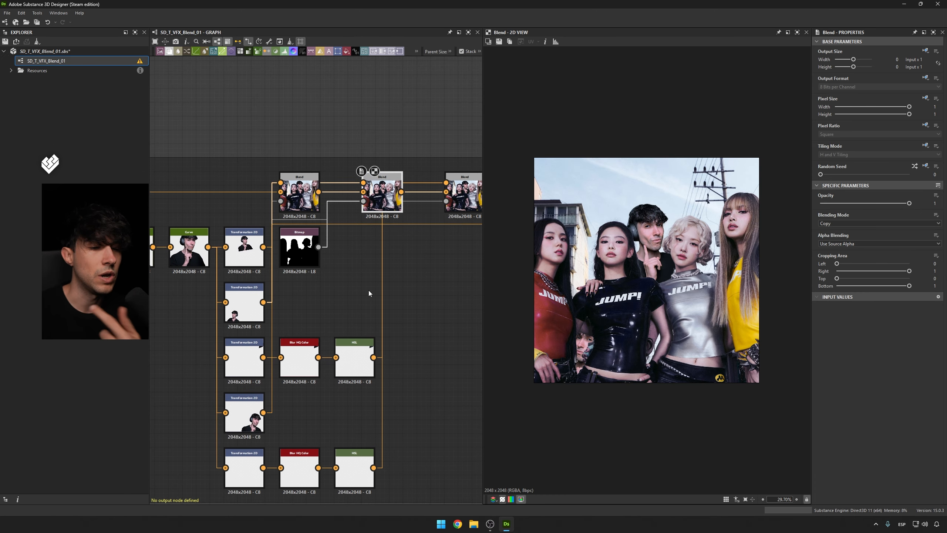
pyautogui.scroll(8, 542, 394)
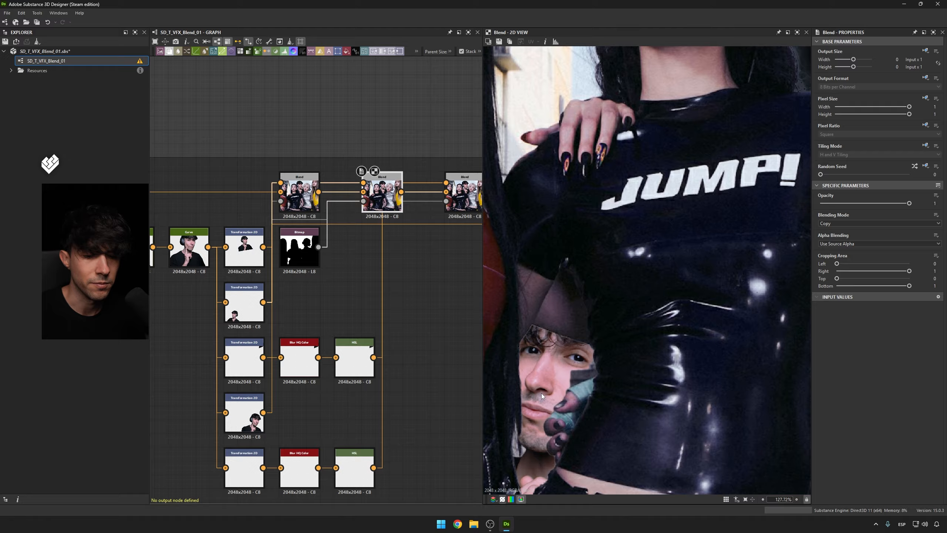
pyautogui.scroll(-10, 535, 408)
pyautogui.scroll(5, 601, 305)
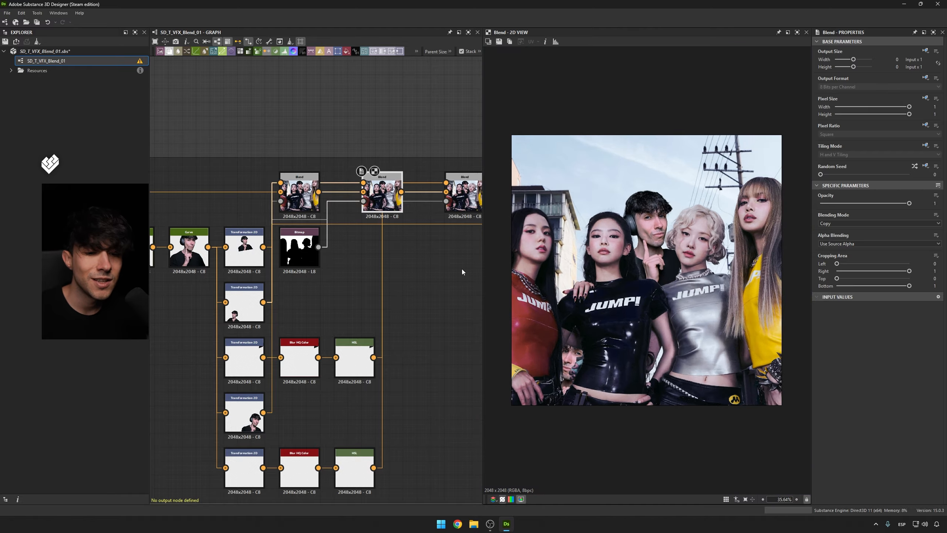
# Lift the first Blend above the Example row to expose its connections and return it to the row.
pyautogui.moveTo(330, 251); pyautogui.dragTo(374, 256, button='middle')
pyautogui.moveTo(340, 197); pyautogui.dragTo(341, 102)
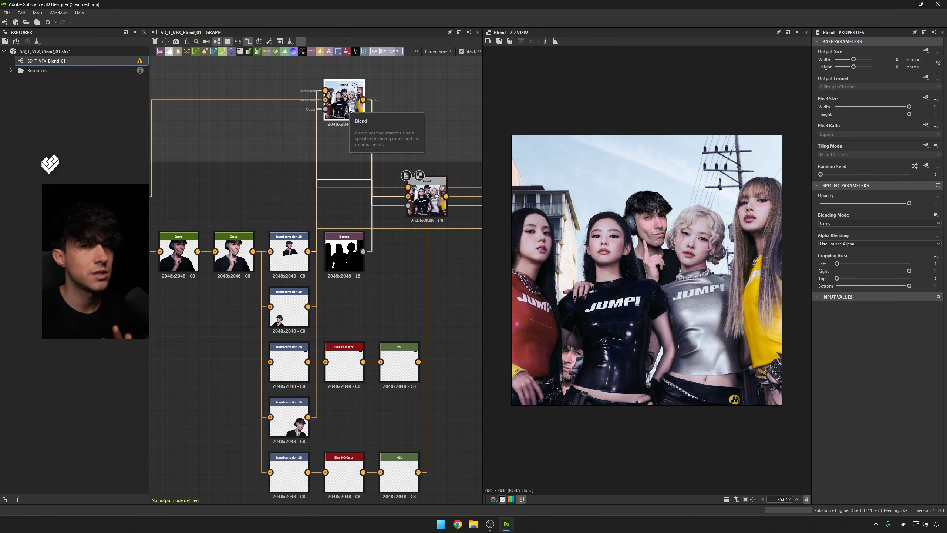
pyautogui.moveTo(349, 108); pyautogui.dragTo(348, 206)
# Preview the full composite from the last Blend in the Example chain.
pyautogui.scroll(-3, 349, 206)
pyautogui.doubleClick(414, 202)
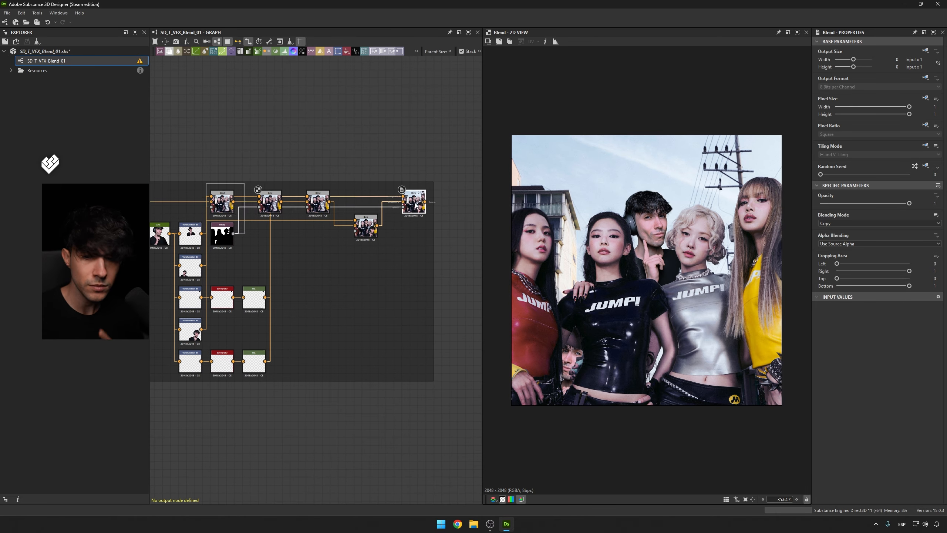
pyautogui.moveTo(341, 260); pyautogui.dragTo(406, 254, button='middle')
pyautogui.scroll(3, 242, 225)
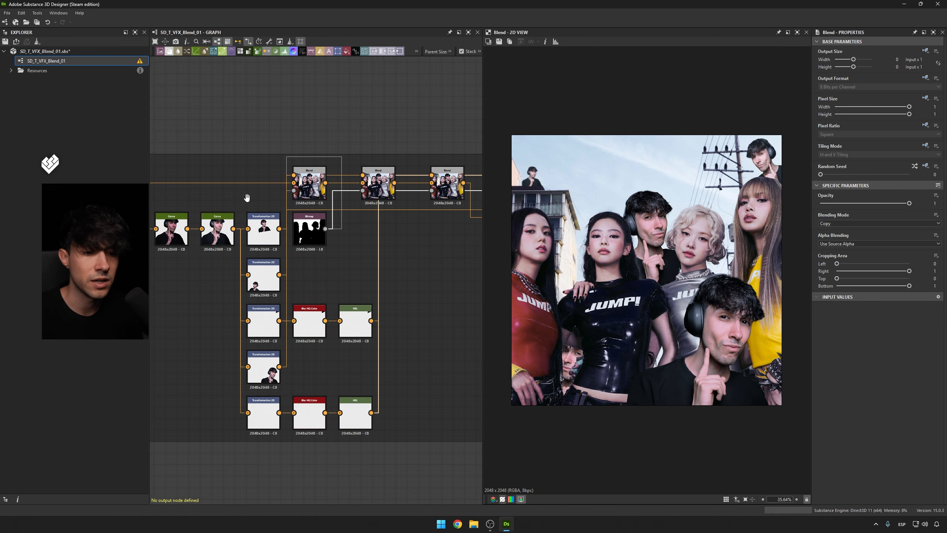
# Try adjusting the lower point of the RGB curve on the second Curve node of the portrait.
pyautogui.moveTo(247, 197); pyautogui.dragTo(268, 193, button='middle')
pyautogui.click(238, 226)
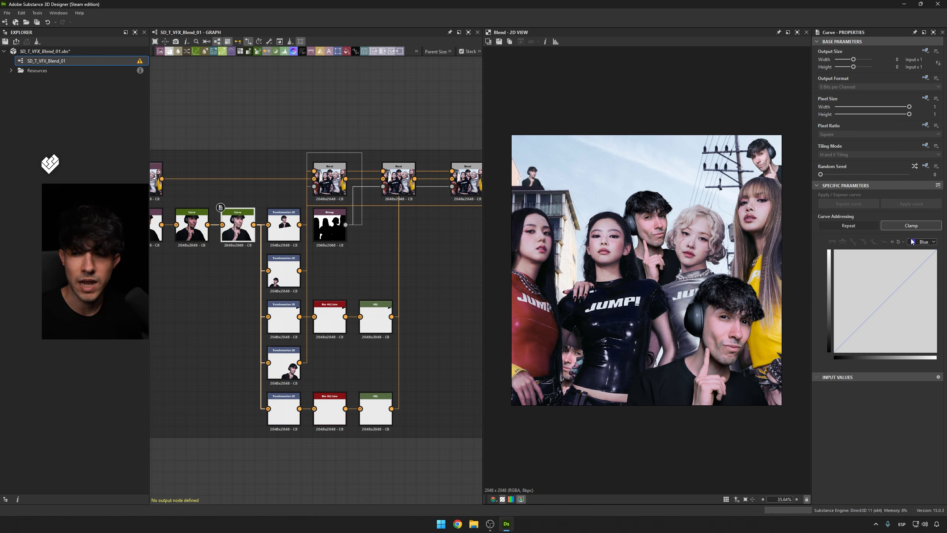
pyautogui.click(913, 242)
pyautogui.click(920, 250)
pyautogui.moveTo(857, 312)
pyautogui.mouseDown()
pyautogui.moveTo(886, 328)
pyautogui.moveTo(877, 331)
pyautogui.moveTo(851, 297)
pyautogui.moveTo(888, 309)
pyautogui.moveTo(858, 312)
pyautogui.mouseUp()
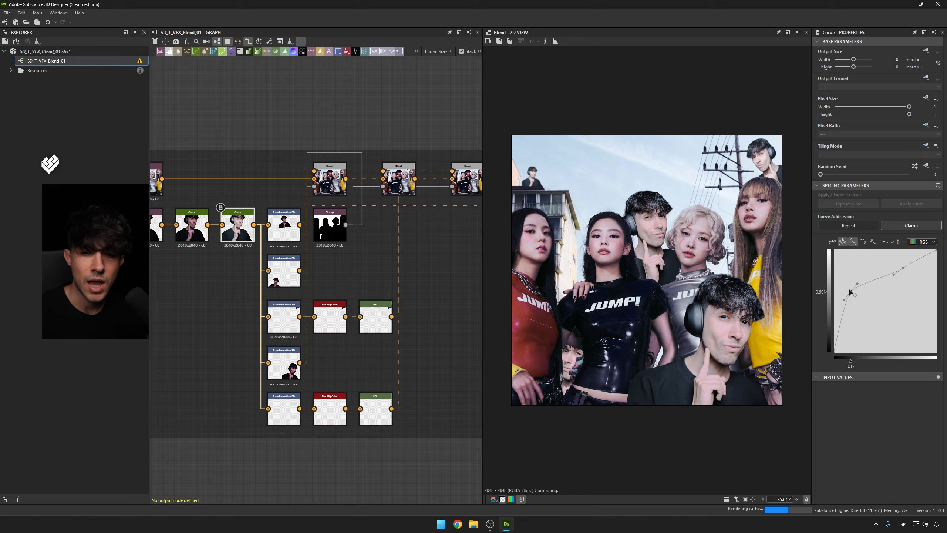
# Add an HSL node fed by the group photo Bitmap and set its Saturation to 0.
pyautogui.moveTo(183, 133); pyautogui.dragTo(222, 152, button='middle')
pyautogui.moveTo(200, 198); pyautogui.dragTo(232, 186)
pyautogui.write('hsl')
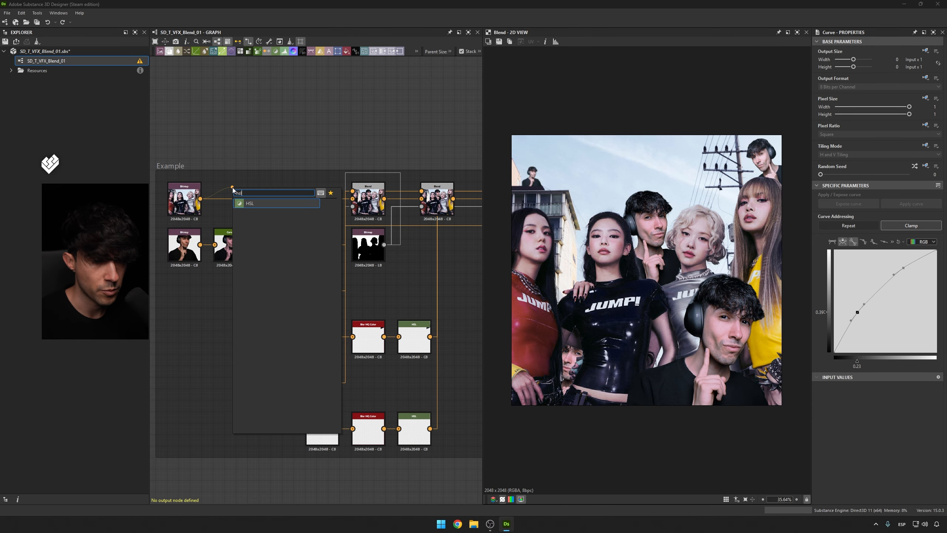
pyautogui.press('Return')
pyautogui.moveTo(865, 223); pyautogui.dragTo(820, 223)
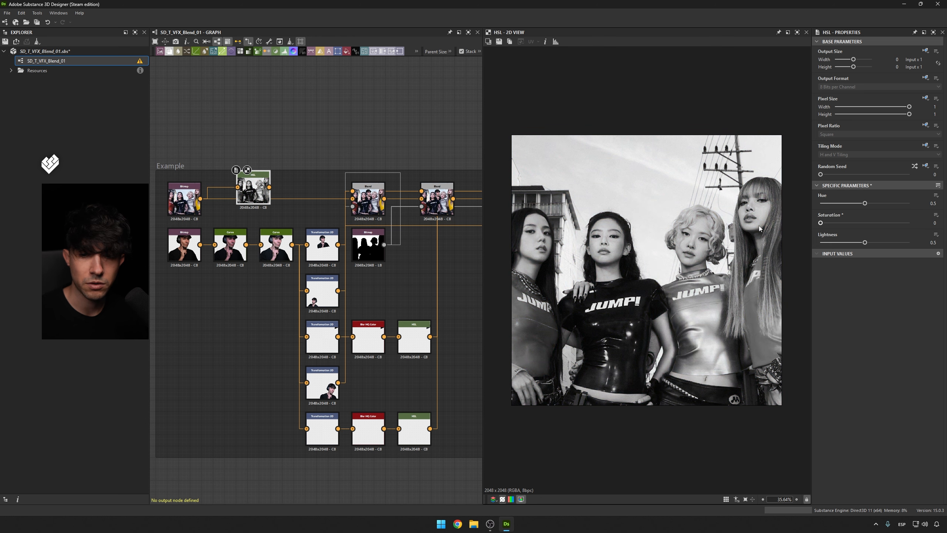
# Feed the HSL output into the first Blend as background and preview the last Blend's composite.
pyautogui.scroll(-3, 412, 165)
pyautogui.moveTo(417, 163); pyautogui.dragTo(319, 172, button='middle')
pyautogui.doubleClick(419, 197)
pyautogui.moveTo(240, 199); pyautogui.dragTo(290, 201)
pyautogui.moveTo(481, 161); pyautogui.dragTo(422, 163, button='middle')
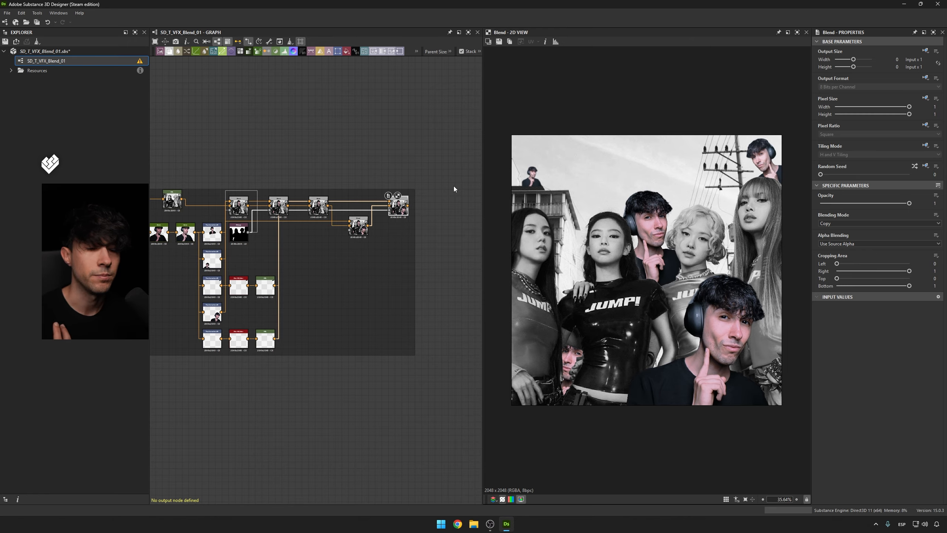
# Reconnect the group photo Bitmap directly to the first Blend and delete the HSL node.
pyautogui.moveTo(246, 146); pyautogui.dragTo(318, 153, button='middle')
pyautogui.scroll(2, 210, 220)
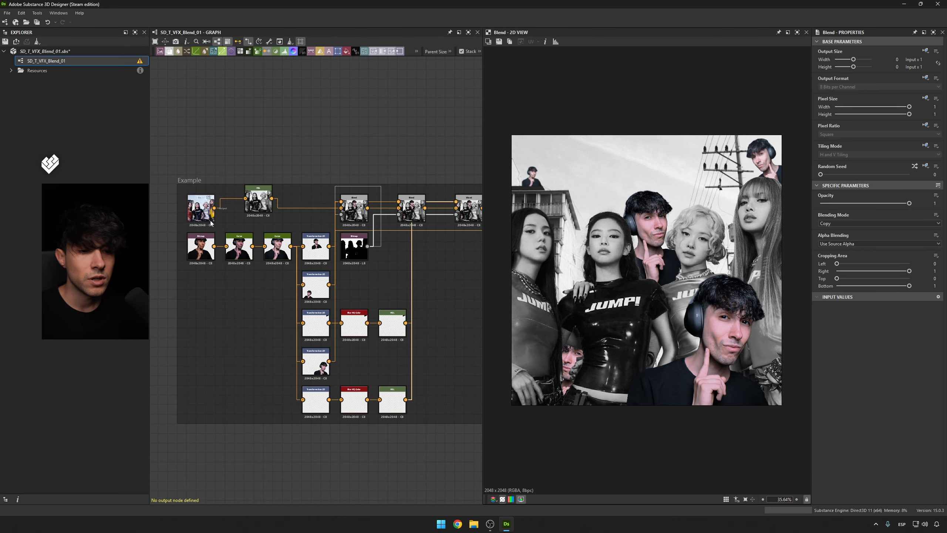
pyautogui.moveTo(320, 207); pyautogui.dragTo(341, 208)
pyautogui.click(263, 199)
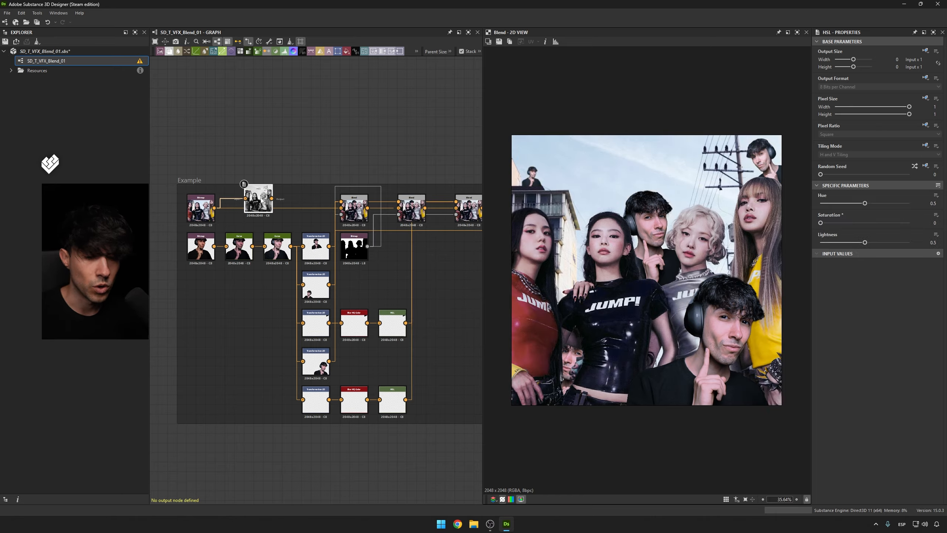
pyautogui.scroll(-2, 287, 188)
pyautogui.press('Delete')
pyautogui.moveTo(390, 172)
pyautogui.mouseDown(button='middle')
pyautogui.moveTo(280, 186)
pyautogui.moveTo(392, 162)
pyautogui.mouseUp(button='middle')
pyautogui.click(381, 216)
# Locate the Add example frame and preview the disc from its first Transformation 2D node.
pyautogui.scroll(-3, 335, 175)
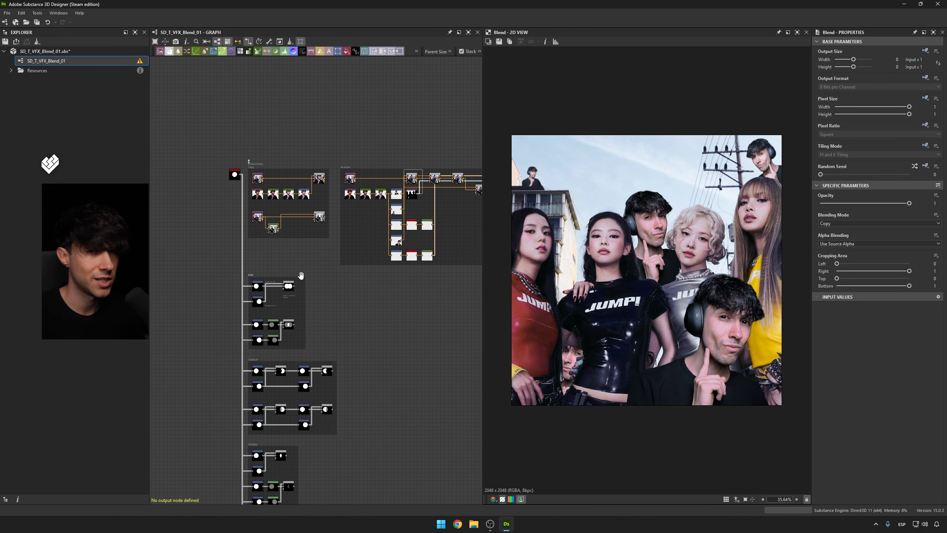
pyautogui.moveTo(254, 288); pyautogui.dragTo(292, 226, button='middle')
pyautogui.scroll(7, 292, 226)
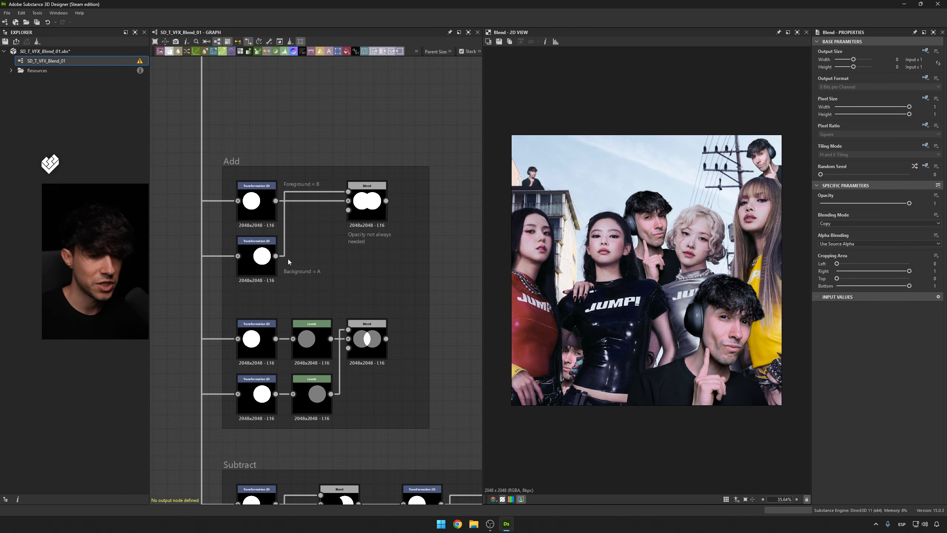
pyautogui.scroll(-5, 286, 245)
pyautogui.scroll(-6, 356, 252)
pyautogui.moveTo(360, 300); pyautogui.dragTo(372, 243, button='middle')
pyautogui.scroll(6, 418, 257)
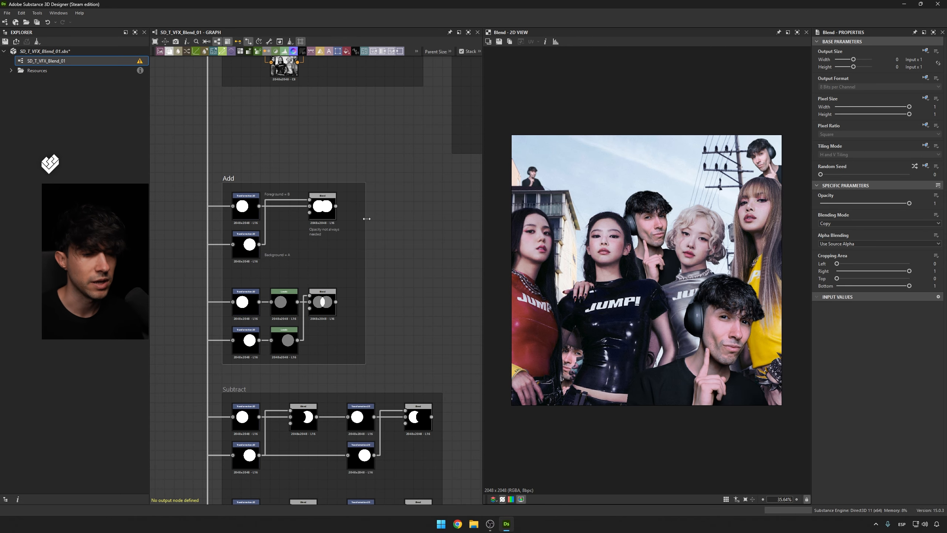
pyautogui.doubleClick(246, 206)
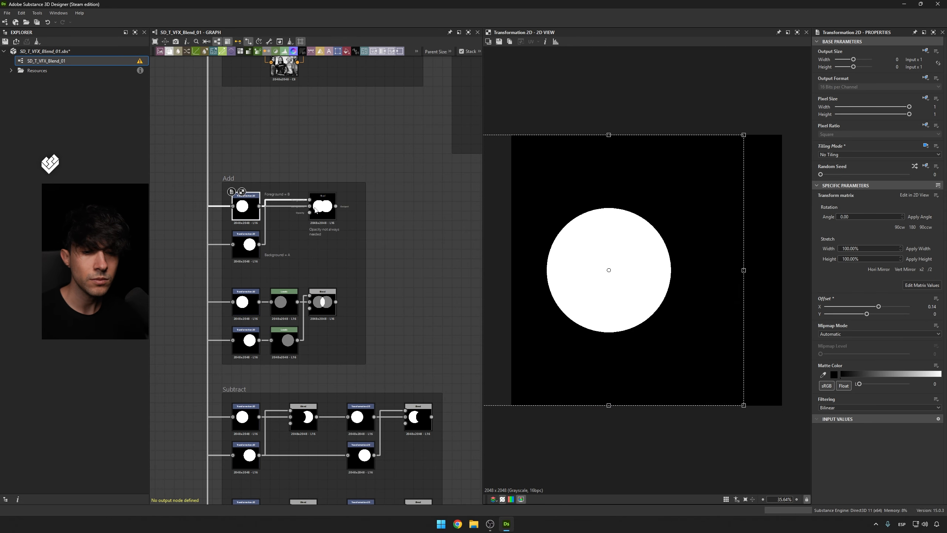
pyautogui.scroll(3, 321, 210)
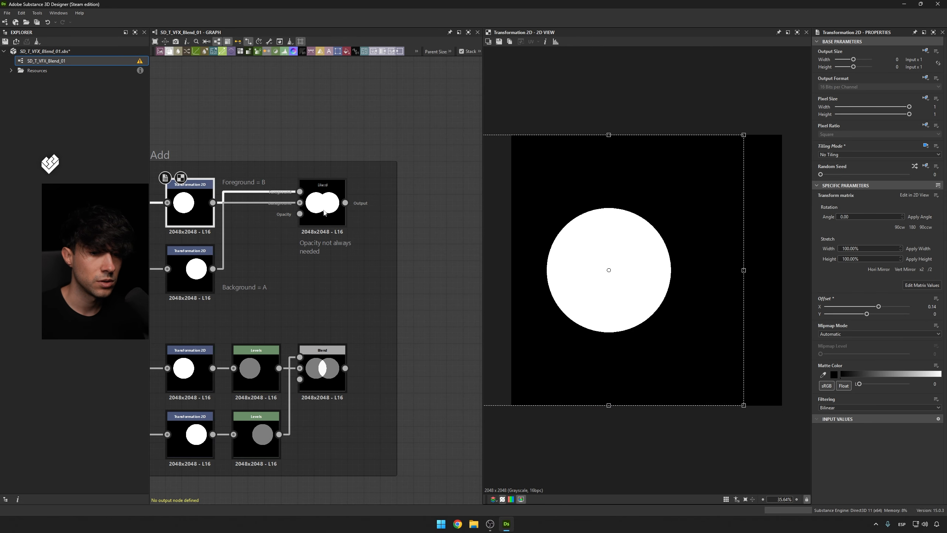
pyautogui.moveTo(271, 259); pyautogui.dragTo(300, 266, button='middle')
pyautogui.scroll(-2, 577, 240)
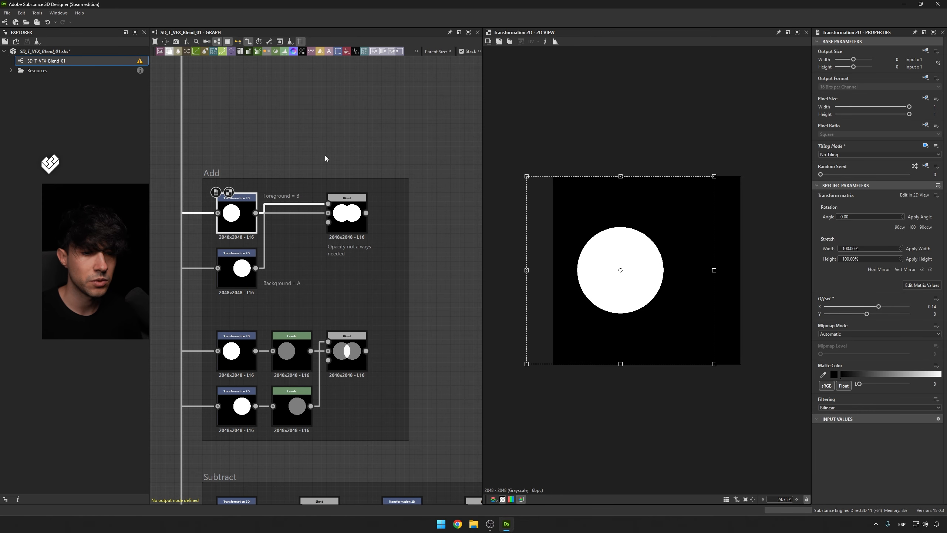
pyautogui.scroll(-1, 325, 157)
# Move the source Shape node down beside the Add frame's first Transformation 2D and preview its disc.
pyautogui.moveTo(241, 68); pyautogui.dragTo(329, 246, button='middle')
pyautogui.scroll(-2, 329, 248)
pyautogui.moveTo(287, 117); pyautogui.dragTo(307, 239, button='middle')
pyautogui.scroll(3, 306, 239)
pyautogui.moveTo(304, 298); pyautogui.dragTo(289, 122, button='middle')
pyautogui.moveTo(297, 69); pyautogui.dragTo(296, 450)
pyautogui.moveTo(294, 444); pyautogui.dragTo(284, 275, button='middle')
pyautogui.moveTo(284, 275); pyautogui.dragTo(285, 299)
pyautogui.doubleClick(285, 295)
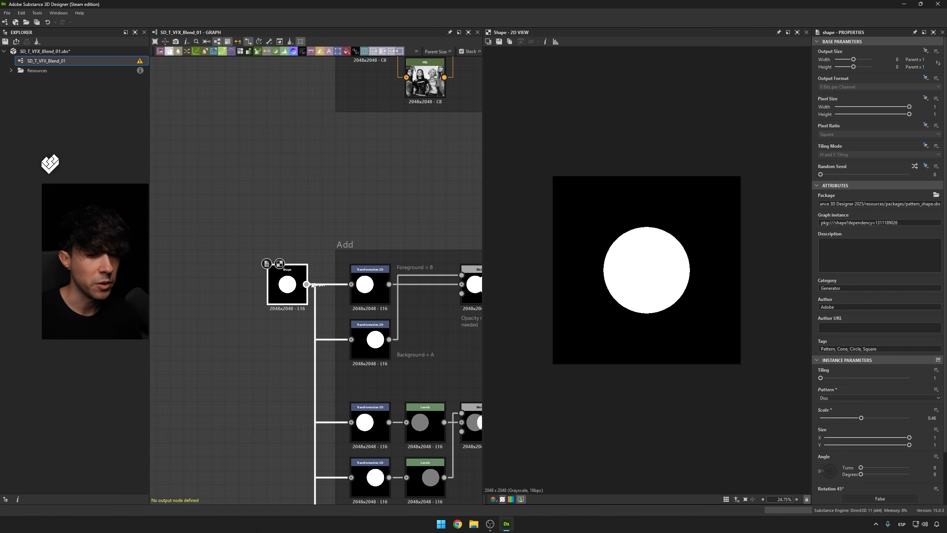
# Preview the Add frame's two offset discs and their top Blend, and inspect the available Blending Mode options.
pyautogui.moveTo(383, 212); pyautogui.dragTo(303, 205, button='middle')
pyautogui.doubleClick(289, 277)
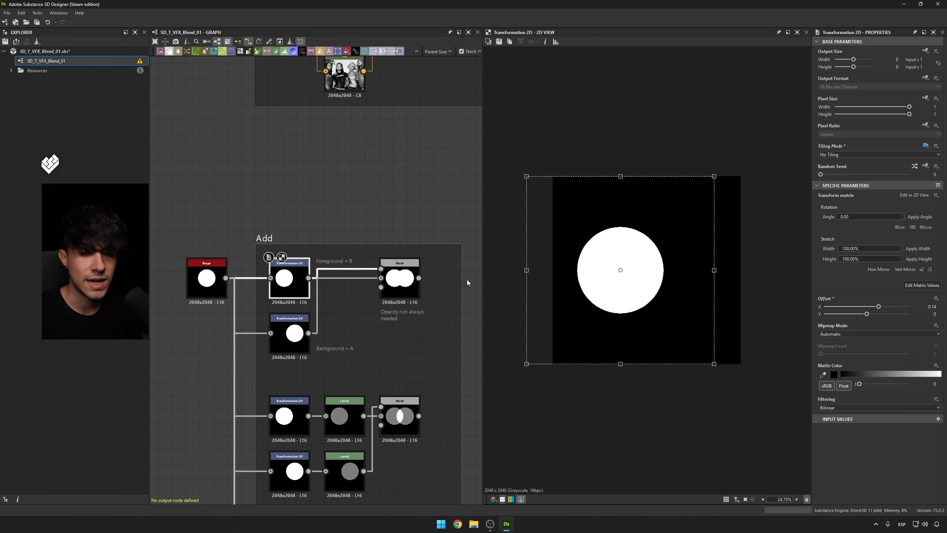
pyautogui.doubleClick(290, 333)
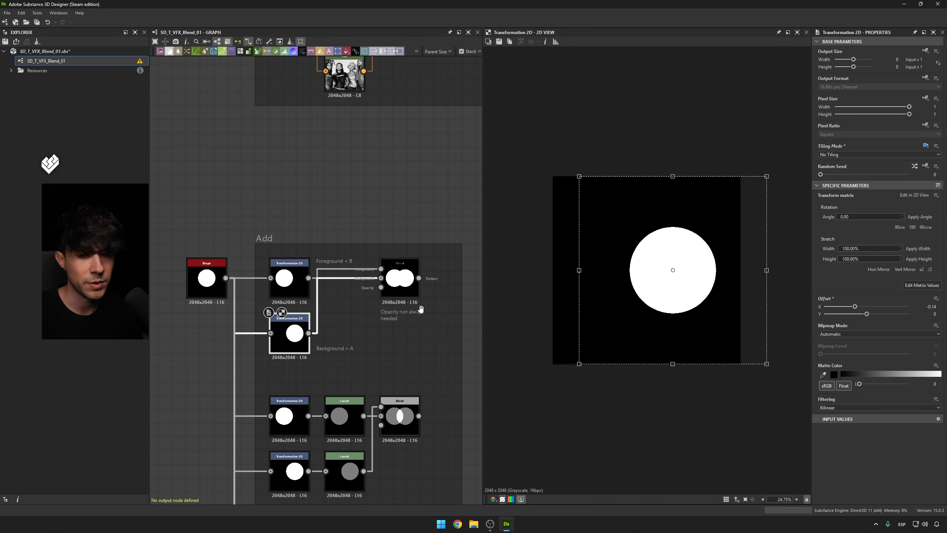
pyautogui.doubleClick(400, 293)
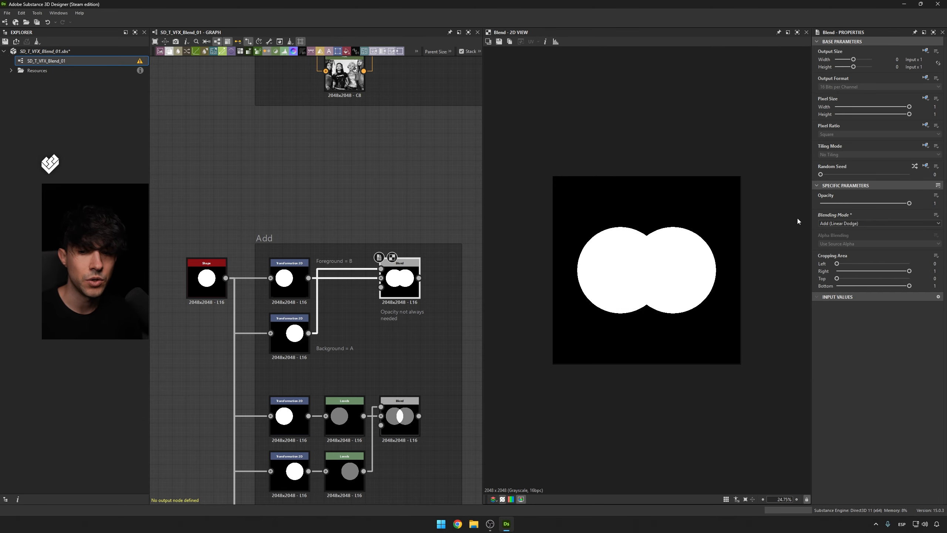
pyautogui.click(833, 223)
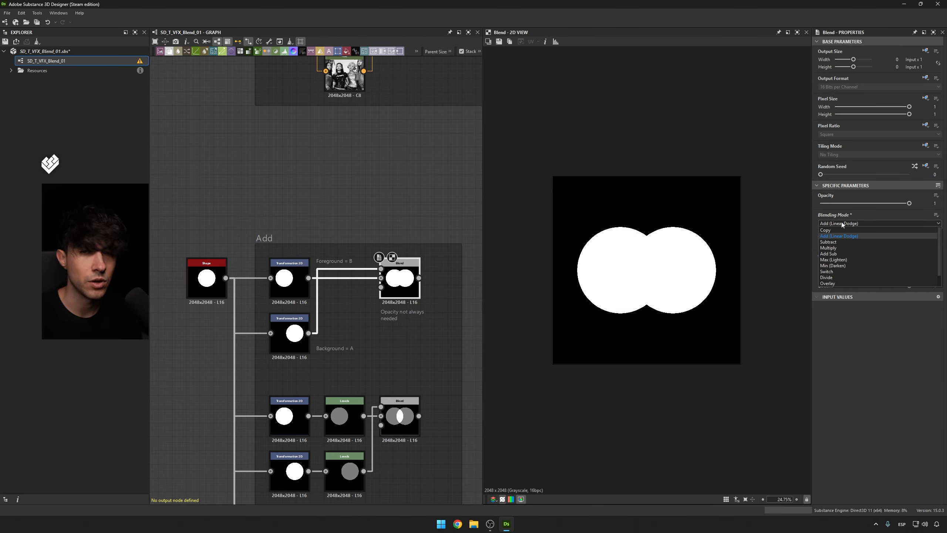
pyautogui.click(841, 222)
# Compare the foreground and background Transformation 2D discs with the combined Add (Linear Dodge) result.
pyautogui.doubleClick(287, 284)
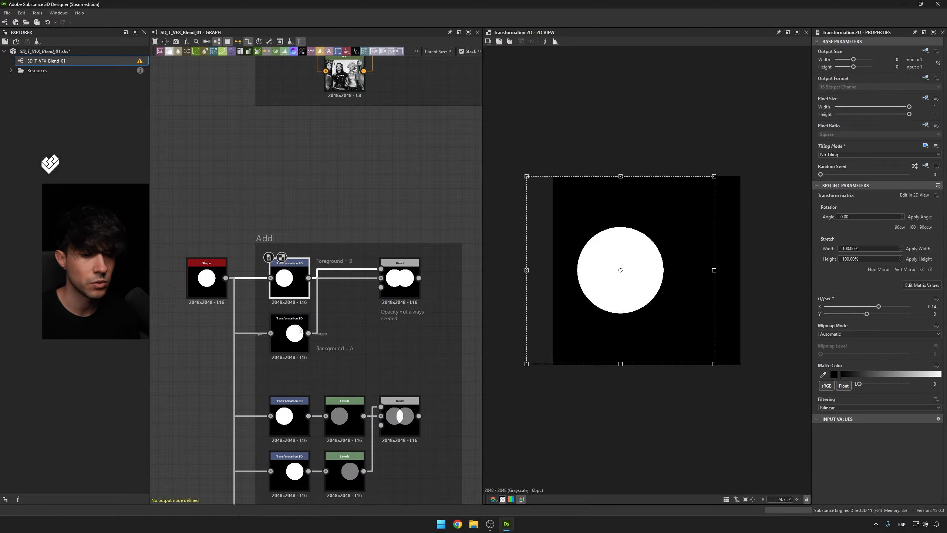
pyautogui.doubleClick(297, 334)
pyautogui.doubleClick(403, 289)
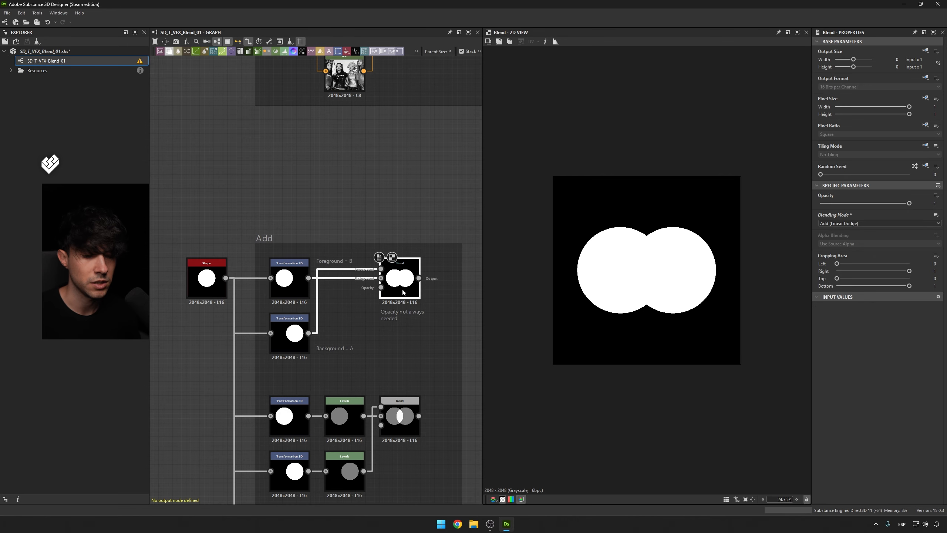
pyautogui.scroll(1, 403, 289)
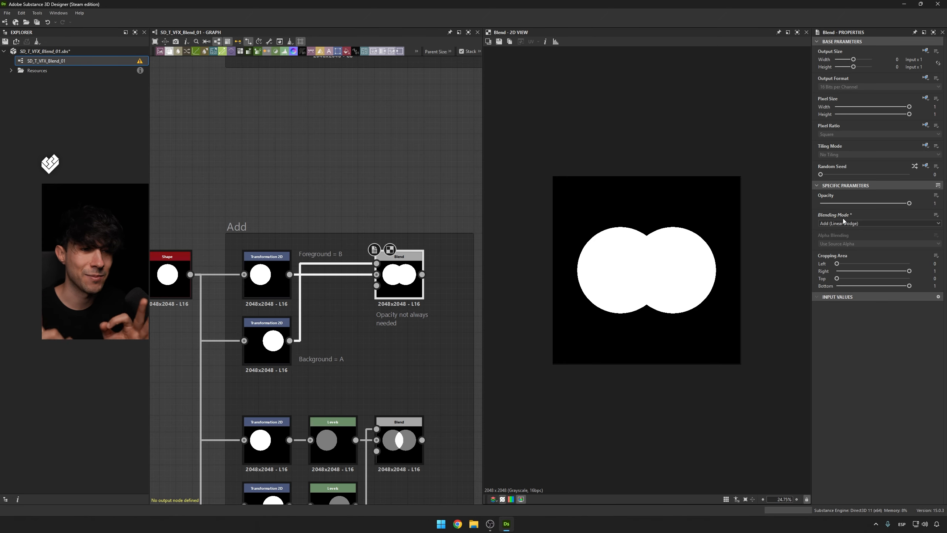
pyautogui.doubleClick(268, 276)
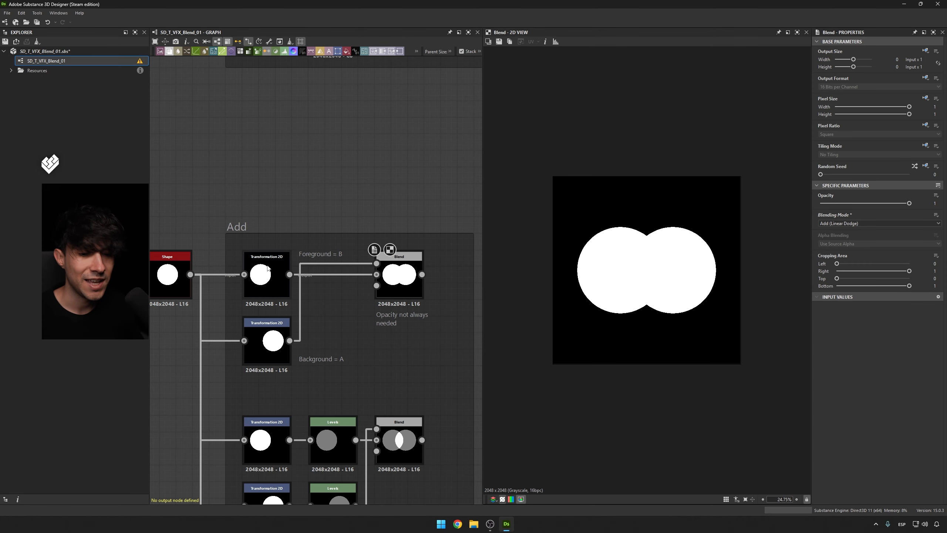
pyautogui.click(272, 346)
pyautogui.click(270, 284)
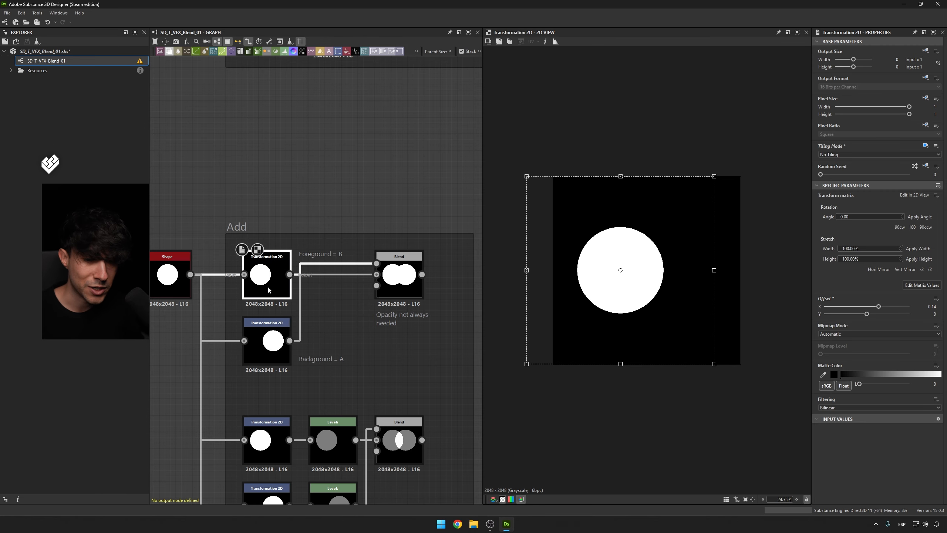
pyautogui.doubleClick(270, 341)
pyautogui.doubleClick(269, 284)
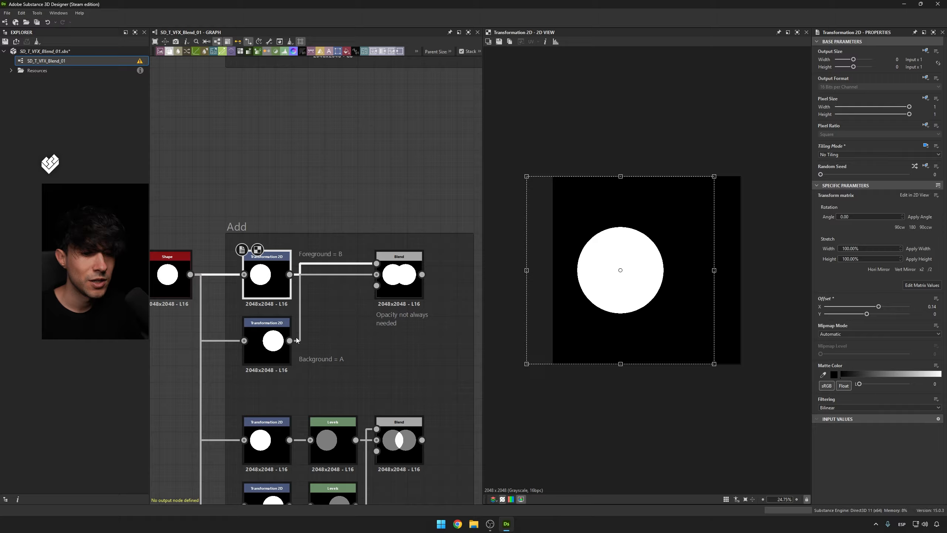
pyautogui.doubleClick(275, 347)
# Set the Blending Mode of the Add frame's top Blend to Copy.
pyautogui.doubleClick(403, 279)
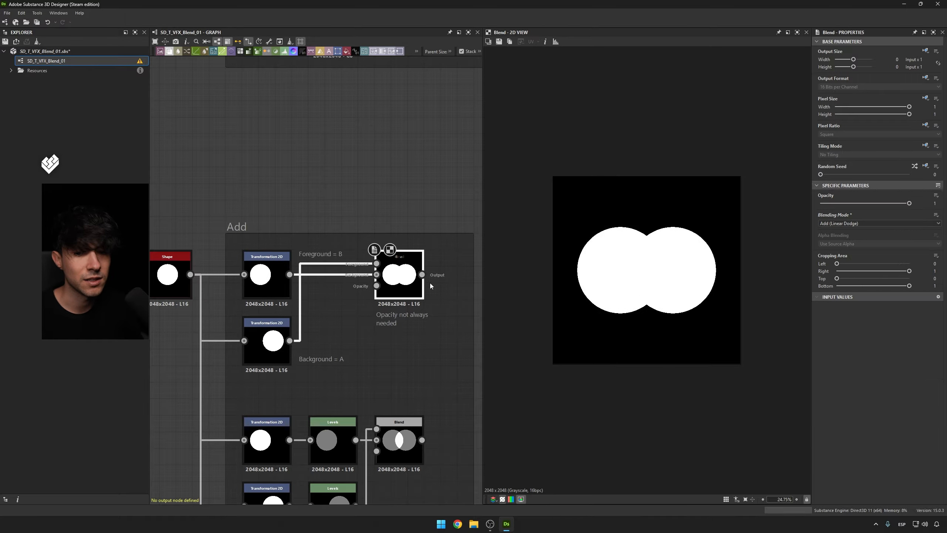
pyautogui.click(841, 224)
pyautogui.click(841, 231)
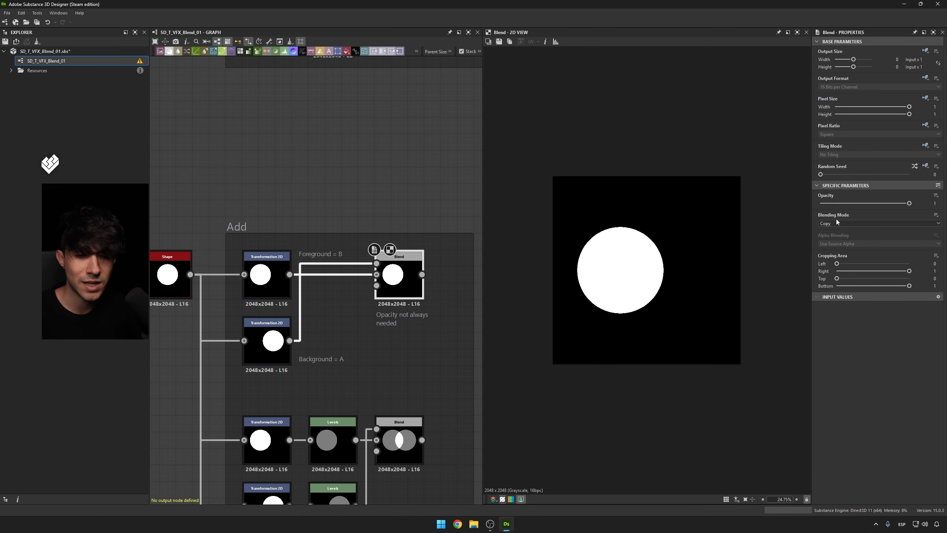
# Try Add (Linear Dodge) as the Blending Mode of the Add frame's top Blend and undo the change.
pyautogui.scroll(2, 367, 260)
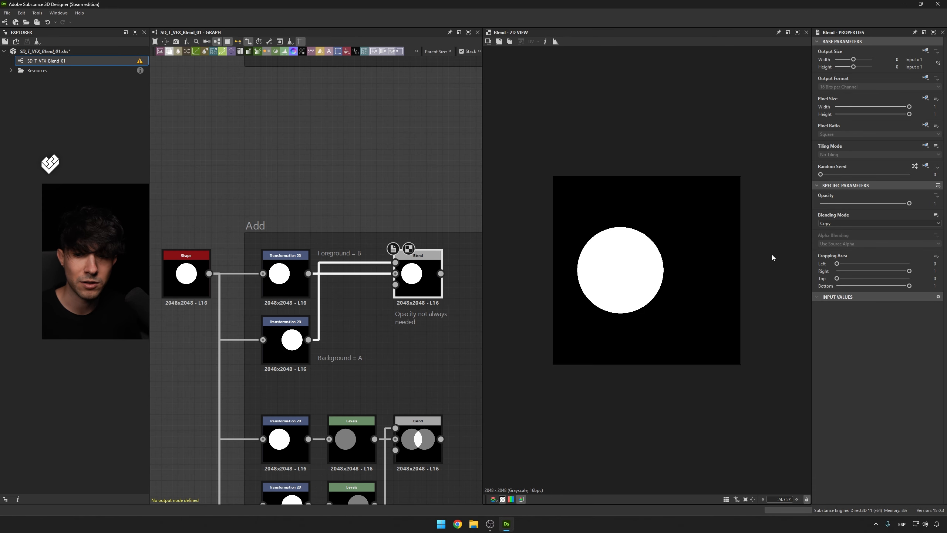
pyautogui.moveTo(909, 203); pyautogui.dragTo(860, 209)
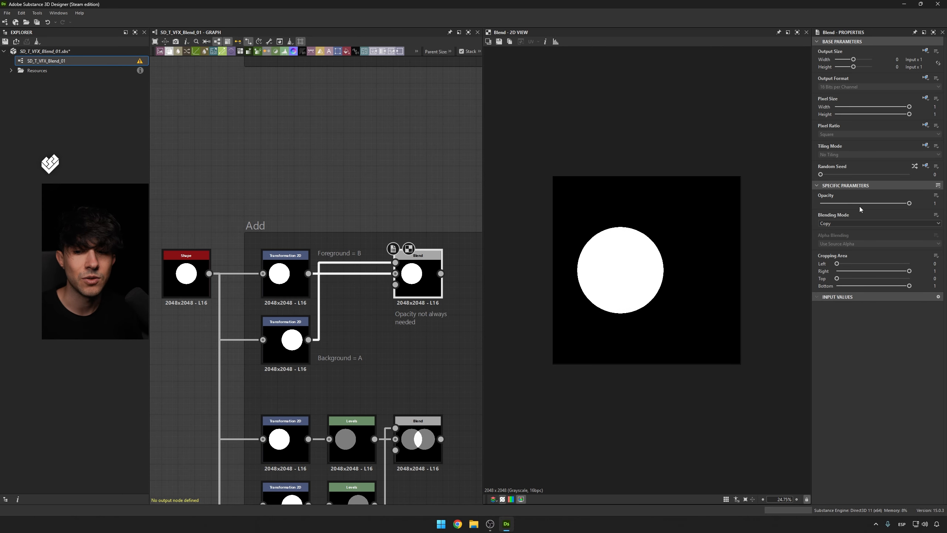
pyautogui.click(819, 222)
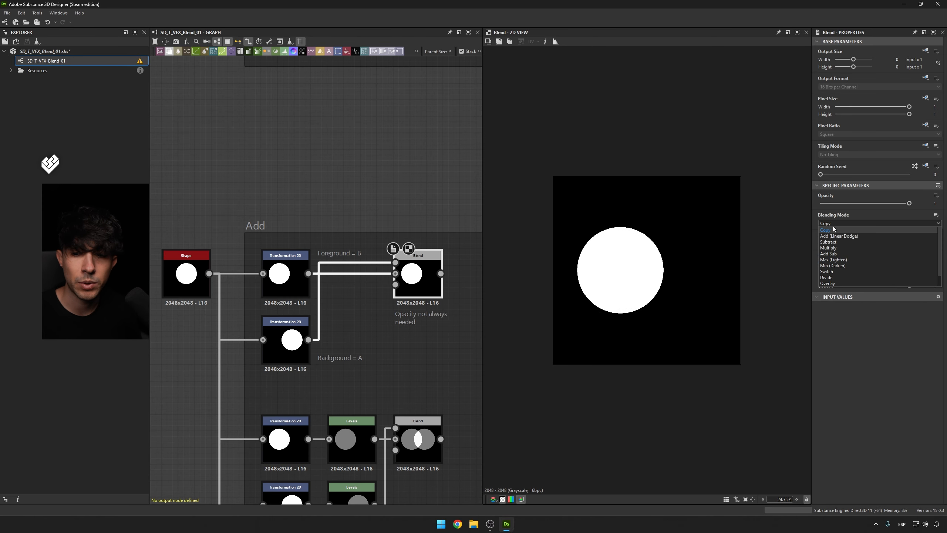
pyautogui.click(839, 235)
pyautogui.hotkey('ctrl', 'z')
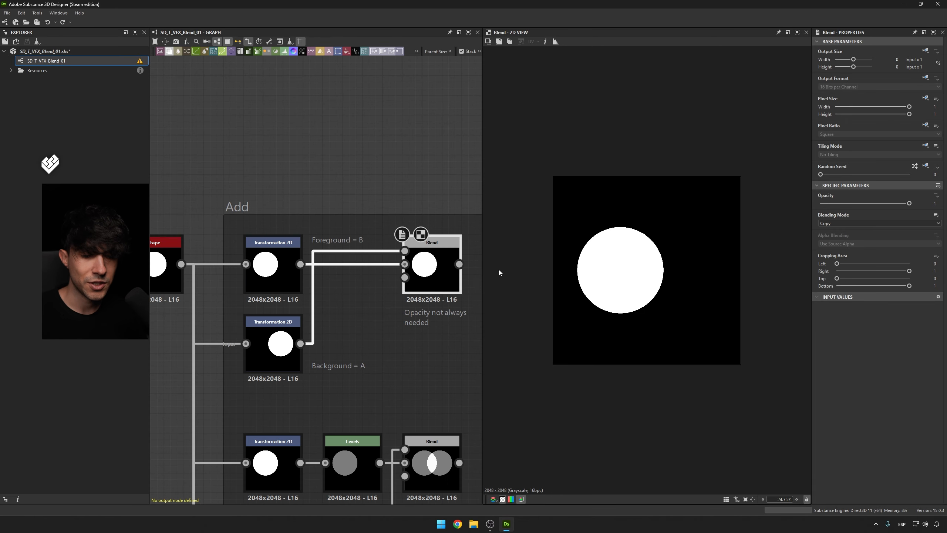
# Connect the Add frame's first Transformation 2D to the top Blend's Opacity input, preview the masked Copy result, and undo the connection.
pyautogui.click(291, 339)
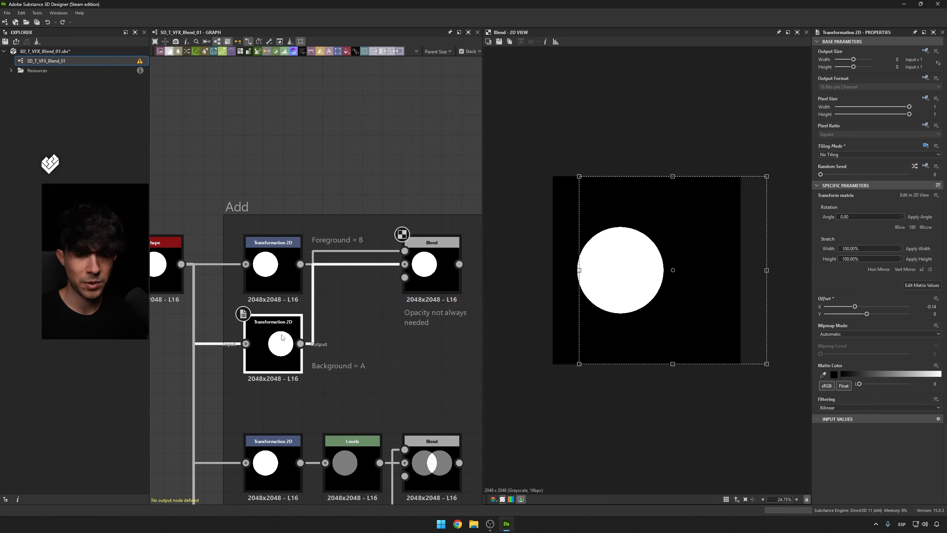
pyautogui.moveTo(300, 264); pyautogui.dragTo(405, 277)
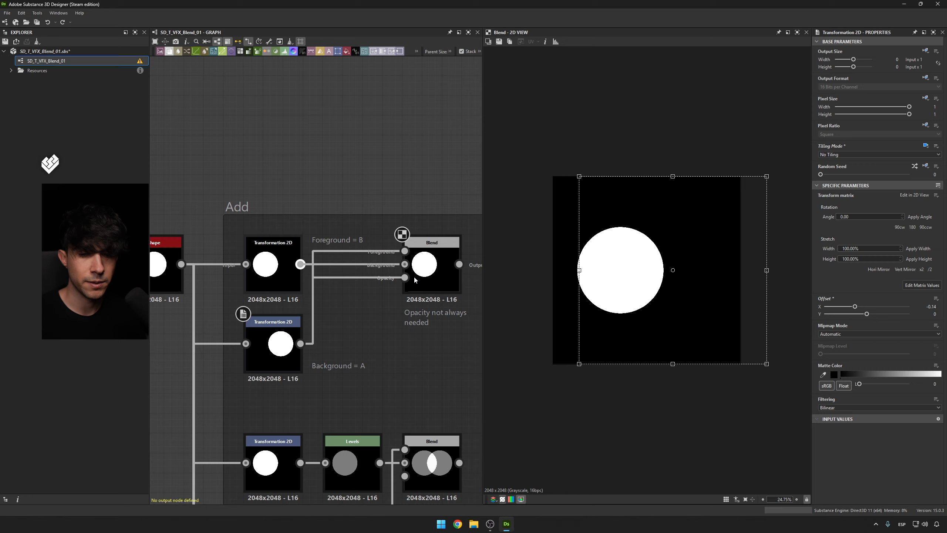
pyautogui.click(272, 254)
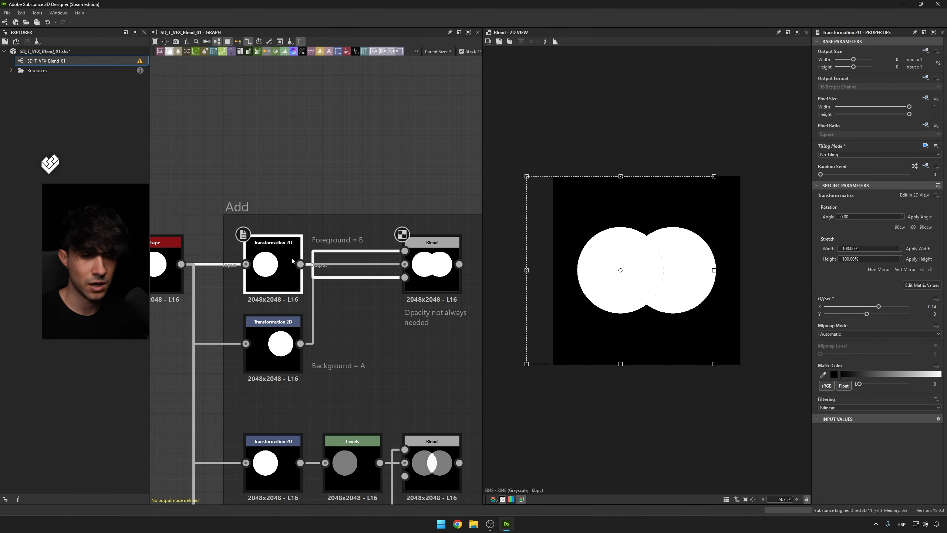
pyautogui.click(436, 276)
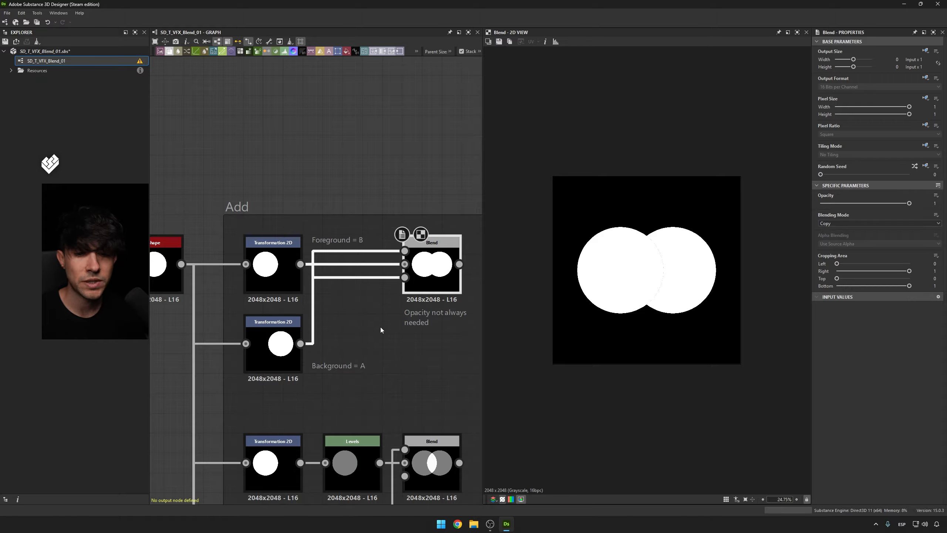
pyautogui.hotkey('ctrl', 'z')
# Set the Blending Mode of the Add frame's top Blend to Add (Linear Dodge).
pyautogui.click(839, 223)
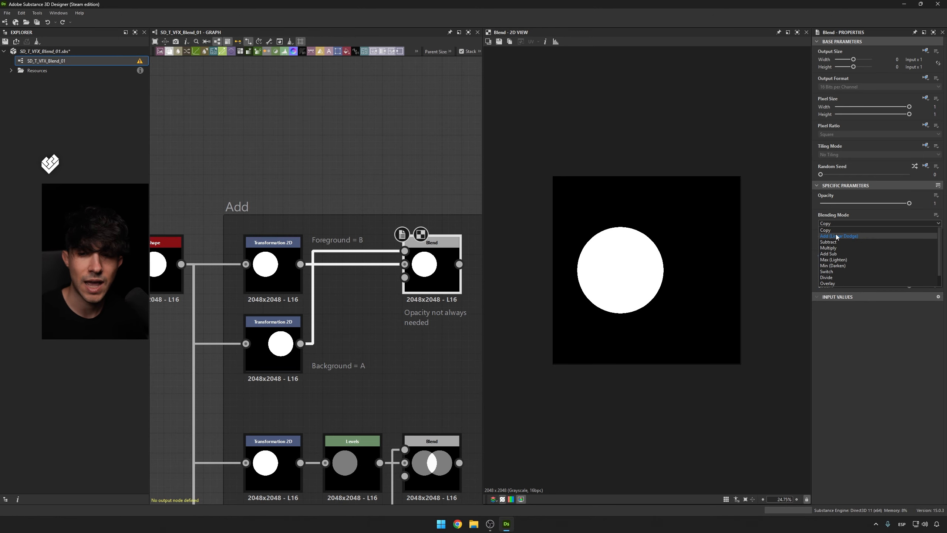
pyautogui.click(838, 236)
pyautogui.scroll(-2, 354, 181)
pyautogui.scroll(1, 431, 307)
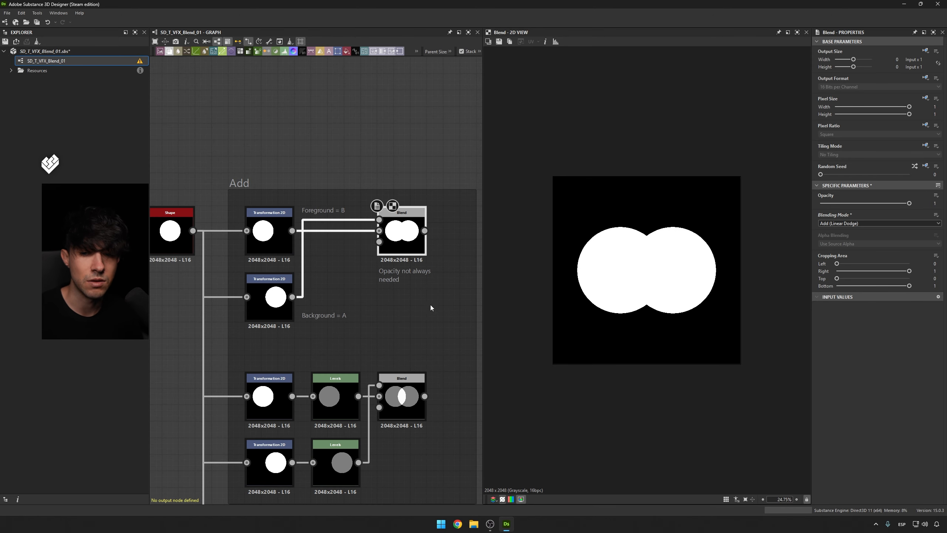
pyautogui.moveTo(431, 308); pyautogui.dragTo(400, 269, button='middle')
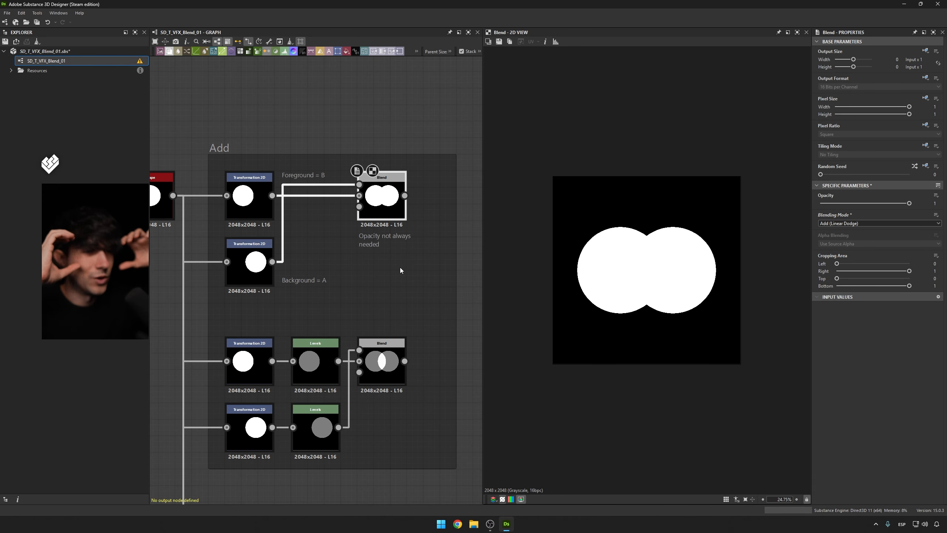
# Compare the disc from the Transformation 2D in the Add frame's second example with its output from the connected Levels node.
pyautogui.moveTo(405, 134); pyautogui.dragTo(433, 107, button='middle')
pyautogui.moveTo(405, 239); pyautogui.dragTo(393, 240, button='middle')
pyautogui.doubleClick(280, 332)
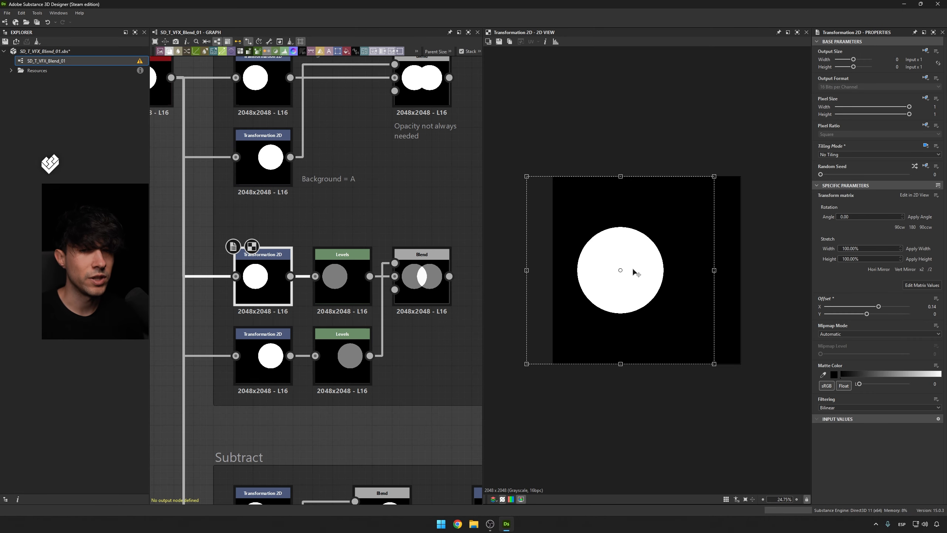
pyautogui.doubleClick(337, 270)
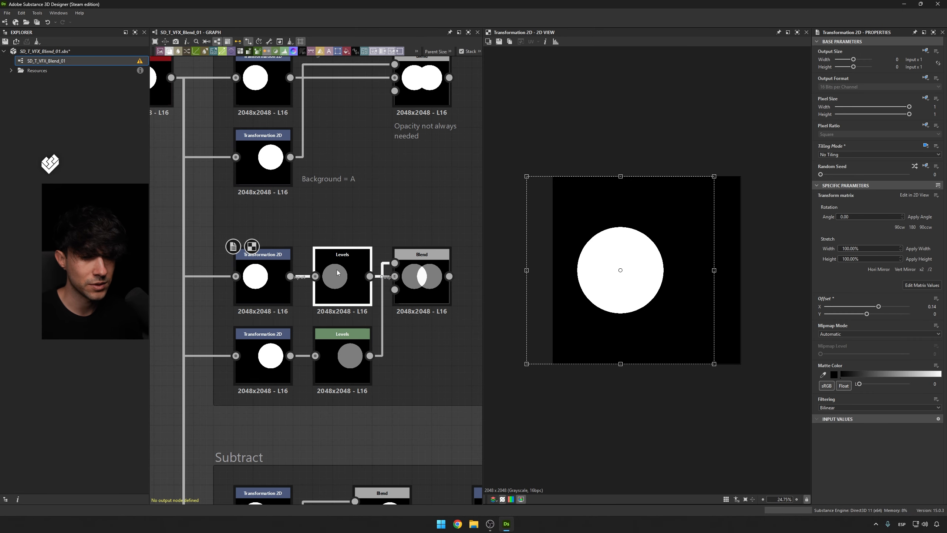
pyautogui.doubleClick(278, 272)
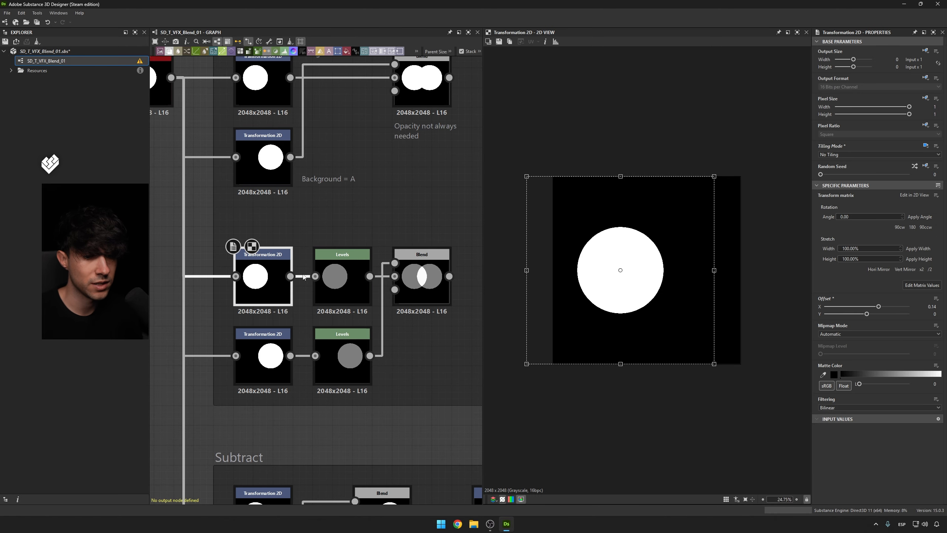
pyautogui.doubleClick(347, 268)
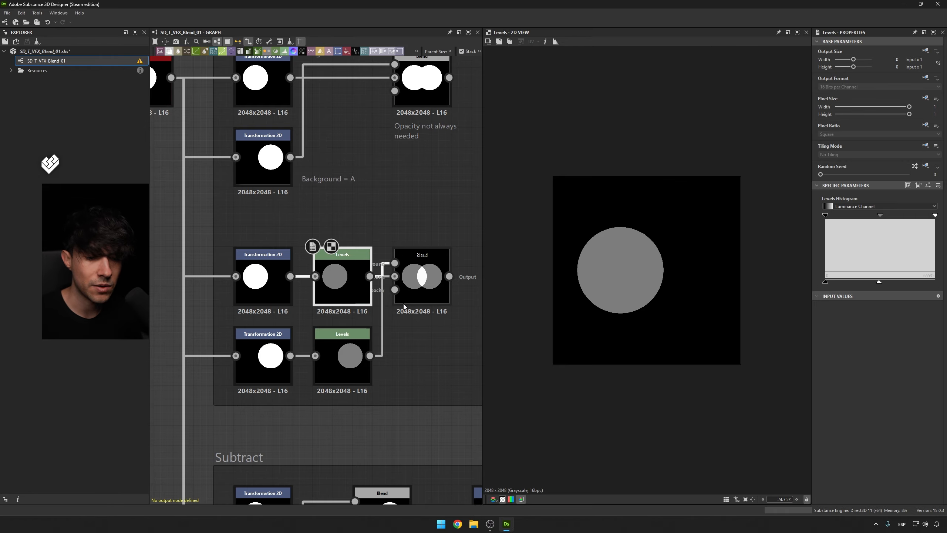
# Preview the Add frame's lower Levels disc and examine the overlap area in the second example's Blend.
pyautogui.doubleClick(342, 358)
pyautogui.doubleClick(419, 287)
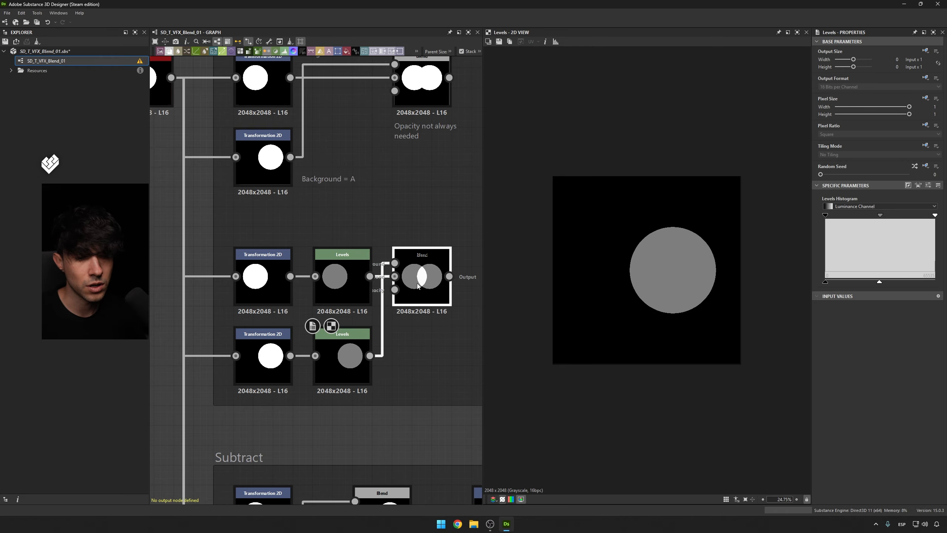
pyautogui.scroll(3, 650, 281)
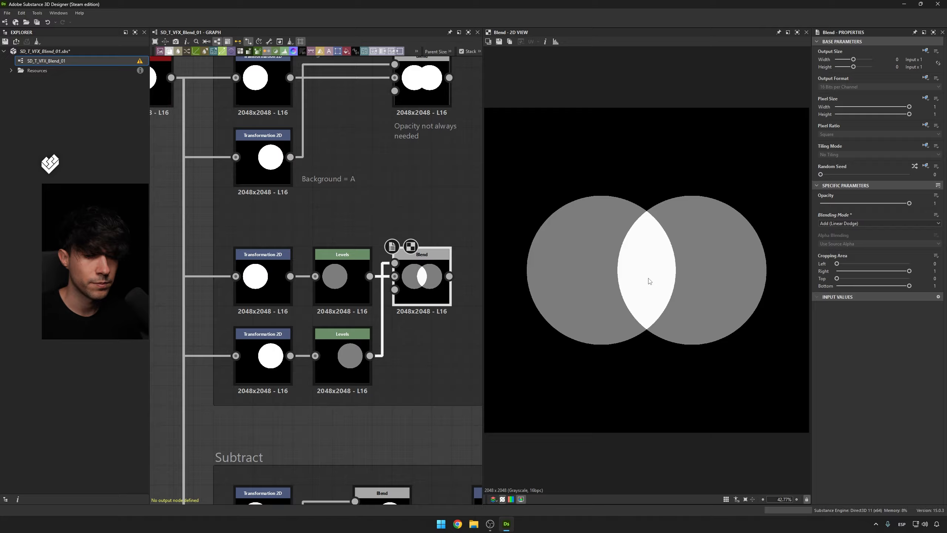
pyautogui.scroll(-1, 652, 282)
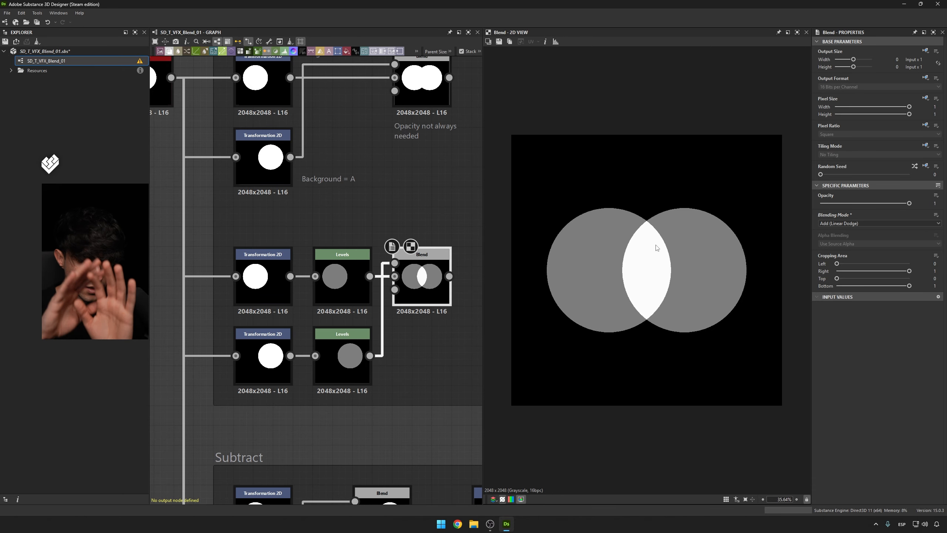
pyautogui.scroll(1, 636, 296)
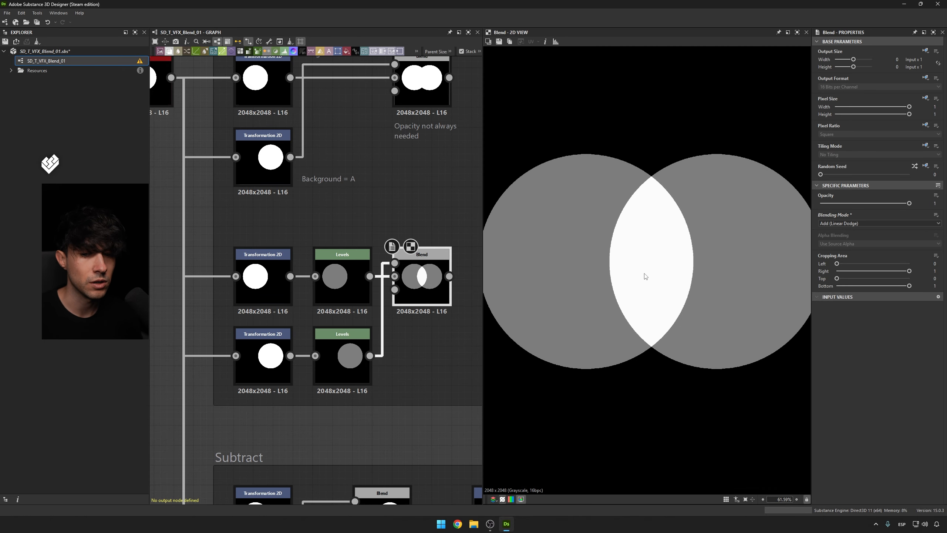
pyautogui.scroll(-1, 645, 276)
# Compare both grey Levels discs with the overlap in the Add frame's lower Blend.
pyautogui.doubleClick(334, 276)
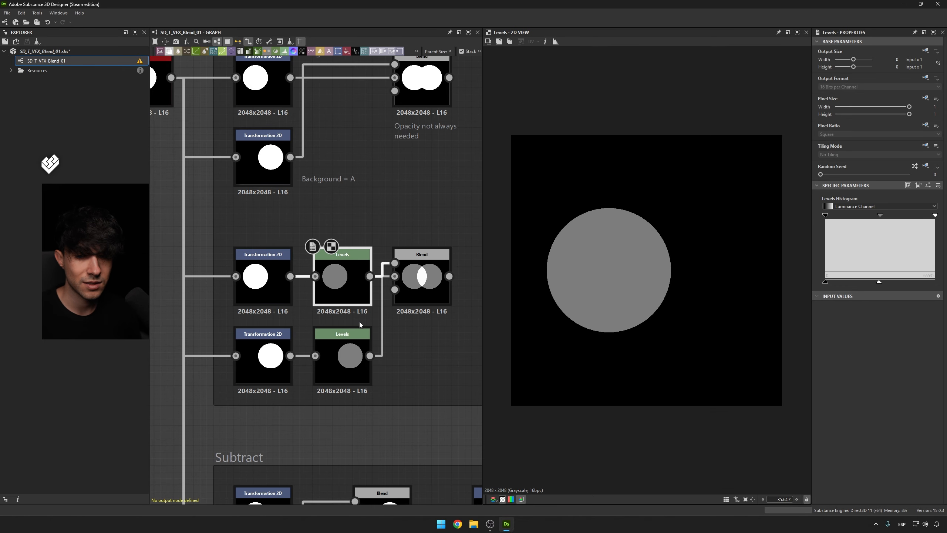
pyautogui.doubleClick(345, 355)
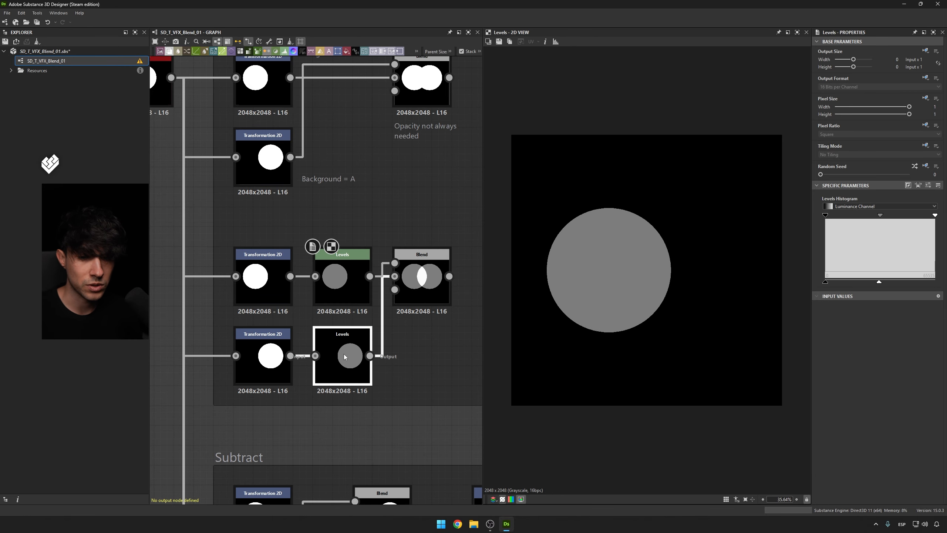
pyautogui.doubleClick(422, 275)
pyautogui.scroll(4, 642, 258)
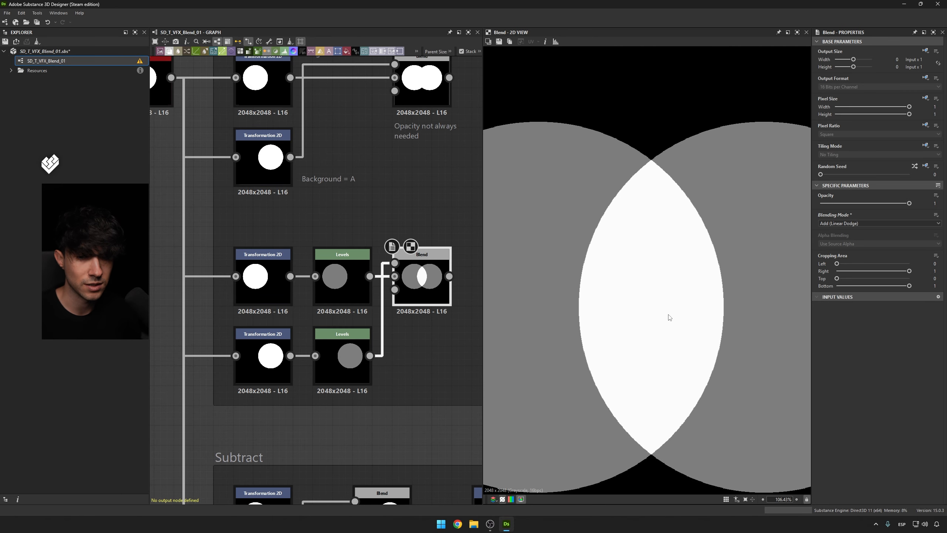
pyautogui.doubleClick(366, 338)
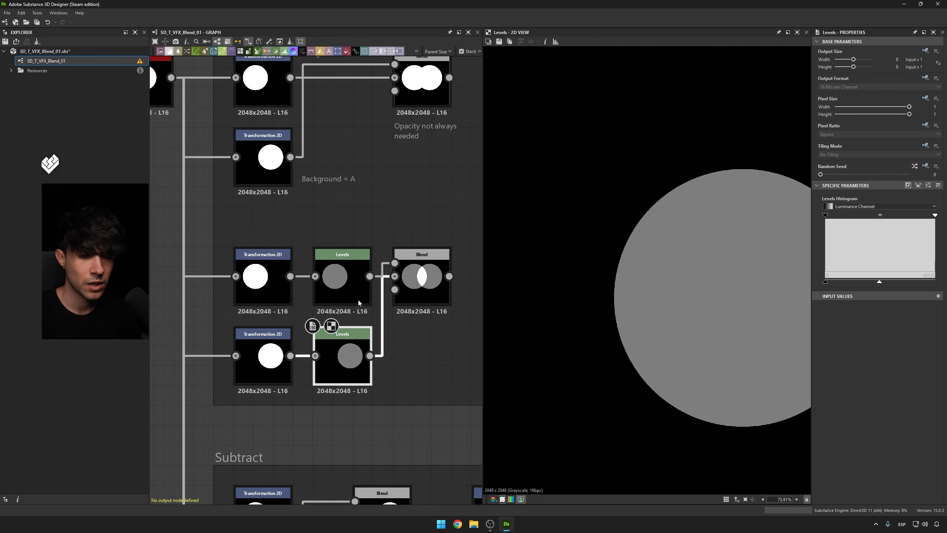
pyautogui.doubleClick(358, 279)
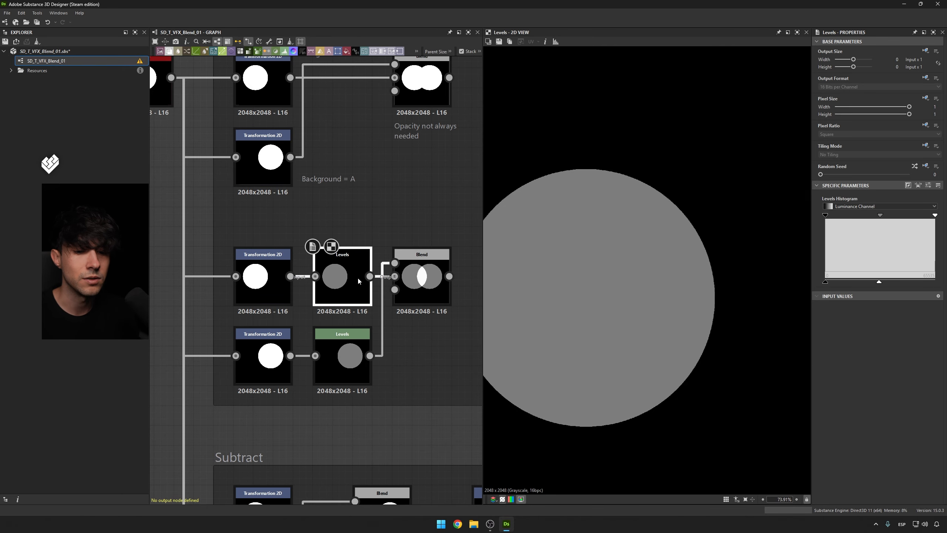
pyautogui.doubleClick(433, 283)
pyautogui.scroll(-2, 686, 282)
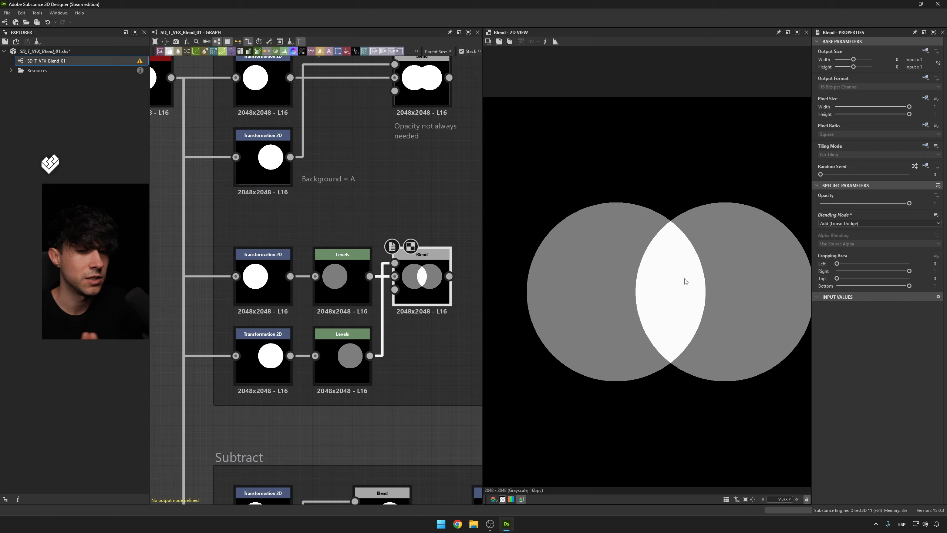
# Return to the Copy frame and preview its top Blend, which combines the portrait with the group photo.
pyautogui.click(438, 200)
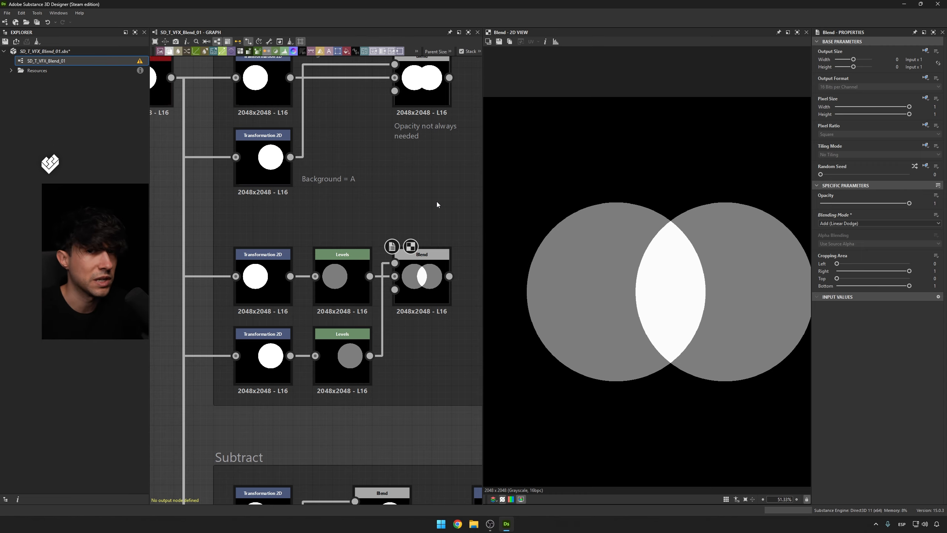
pyautogui.moveTo(420, 205); pyautogui.dragTo(384, 259, button='middle')
pyautogui.click(413, 258)
pyautogui.scroll(-2, 422, 234)
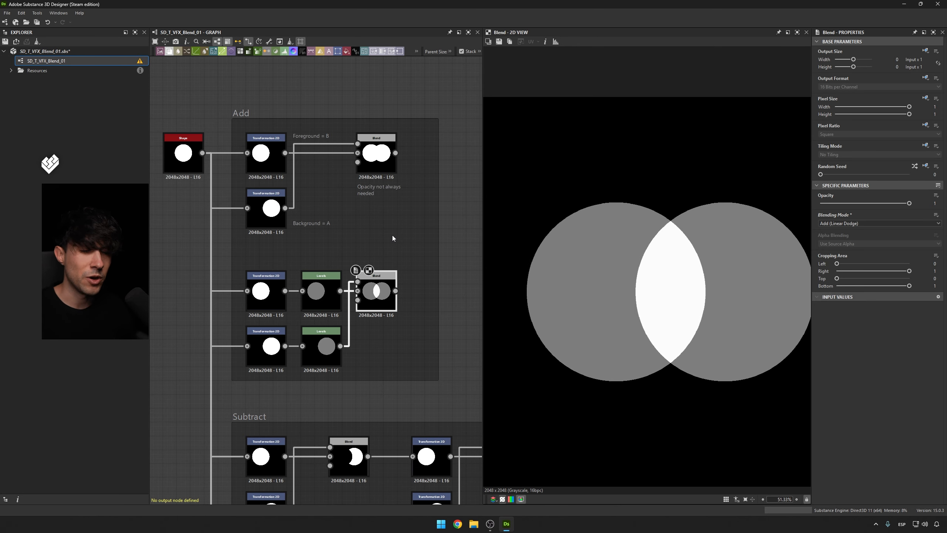
pyautogui.click(413, 238)
pyautogui.moveTo(433, 233); pyautogui.dragTo(424, 234, button='middle')
pyautogui.scroll(-2, 419, 231)
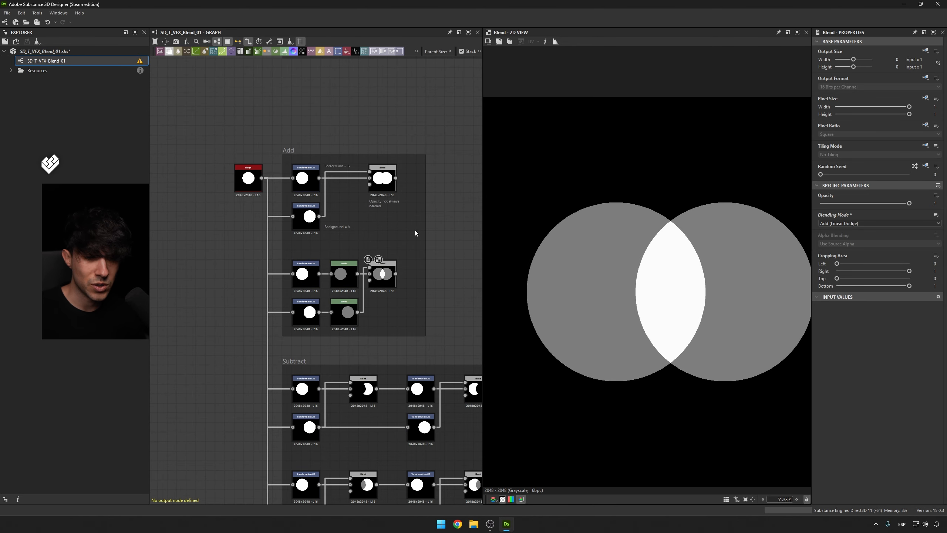
pyautogui.moveTo(401, 88); pyautogui.dragTo(386, 220, button='middle')
pyautogui.scroll(-1, 386, 220)
pyautogui.moveTo(332, 109); pyautogui.dragTo(333, 241, button='middle')
pyautogui.scroll(3, 334, 211)
pyautogui.moveTo(344, 196); pyautogui.dragTo(264, 222, button='middle')
pyautogui.click(425, 225)
pyautogui.doubleClick(425, 224)
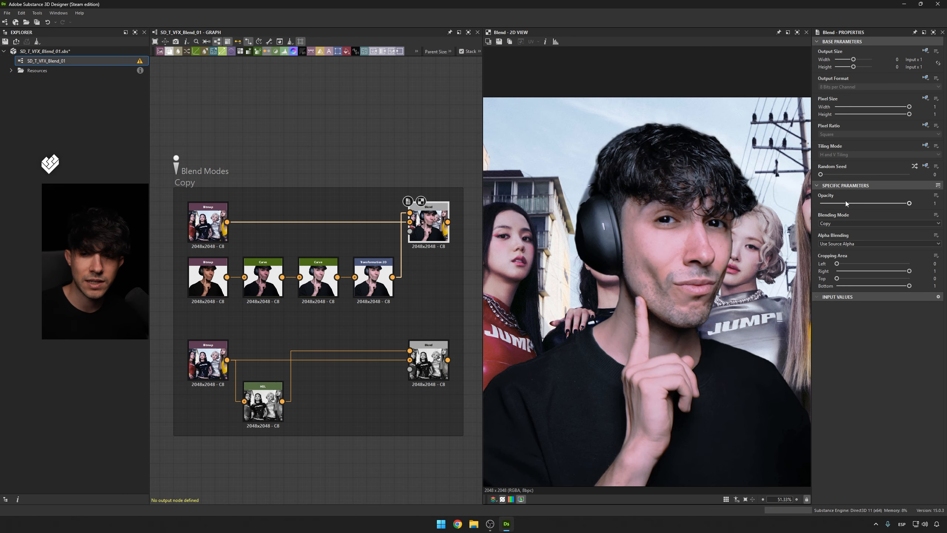
# Try Add (Linear Dodge) as the Blending Mode of the Copy frame's top Blend and inspect the overlaid photos.
pyautogui.click(839, 223)
pyautogui.click(833, 238)
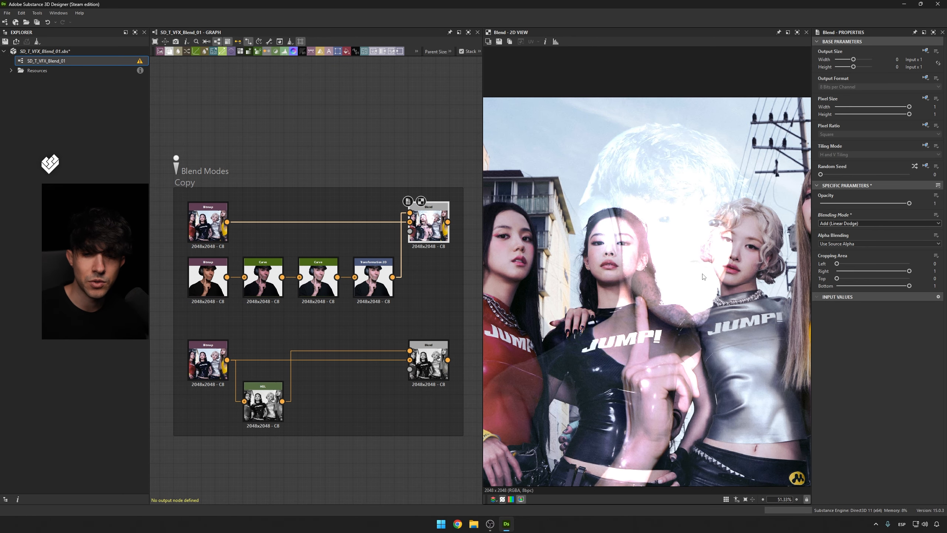
pyautogui.scroll(-2, 653, 275)
pyautogui.scroll(1, 653, 275)
pyautogui.scroll(-1, 646, 278)
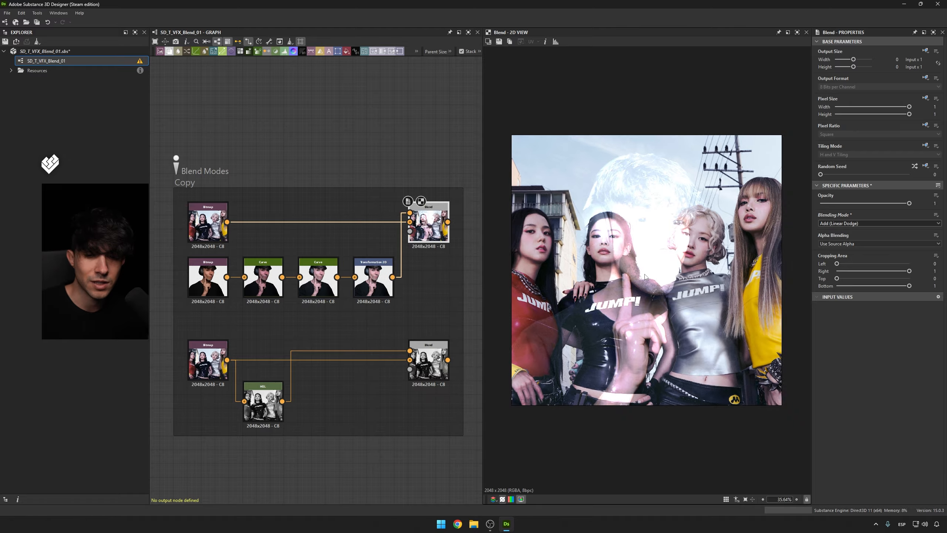
pyautogui.scroll(3, 649, 268)
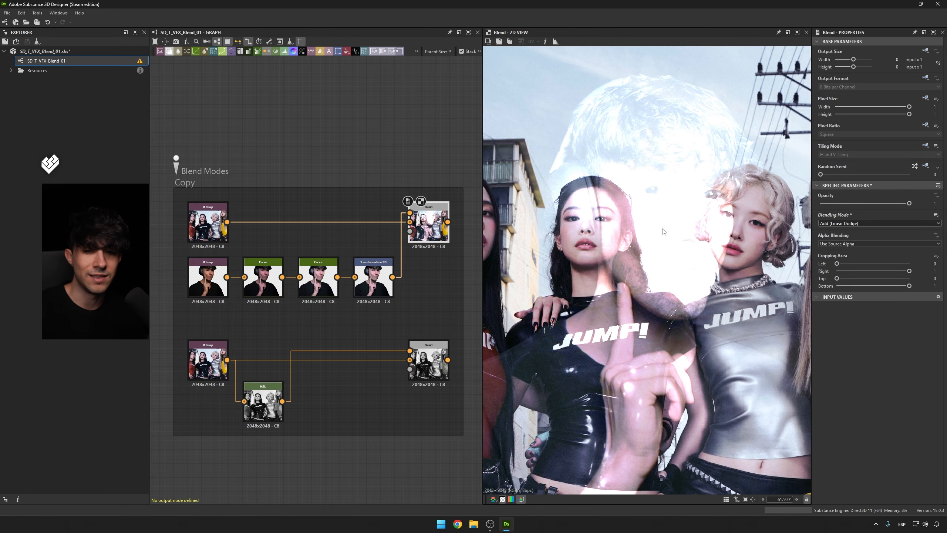
pyautogui.scroll(-4, 663, 231)
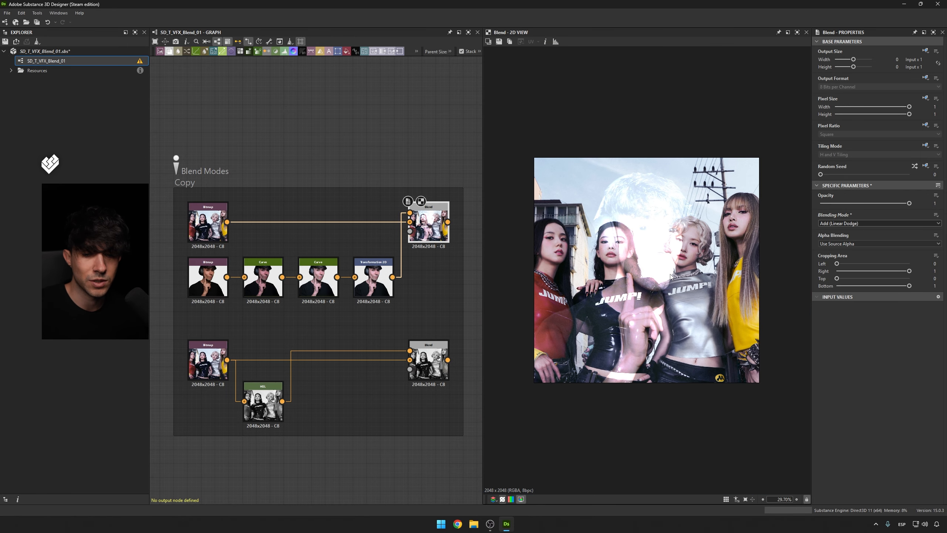
# Set the Blending Mode of the Copy frame's top Blend to Subtract.
pyautogui.scroll(1, 671, 276)
pyautogui.click(826, 224)
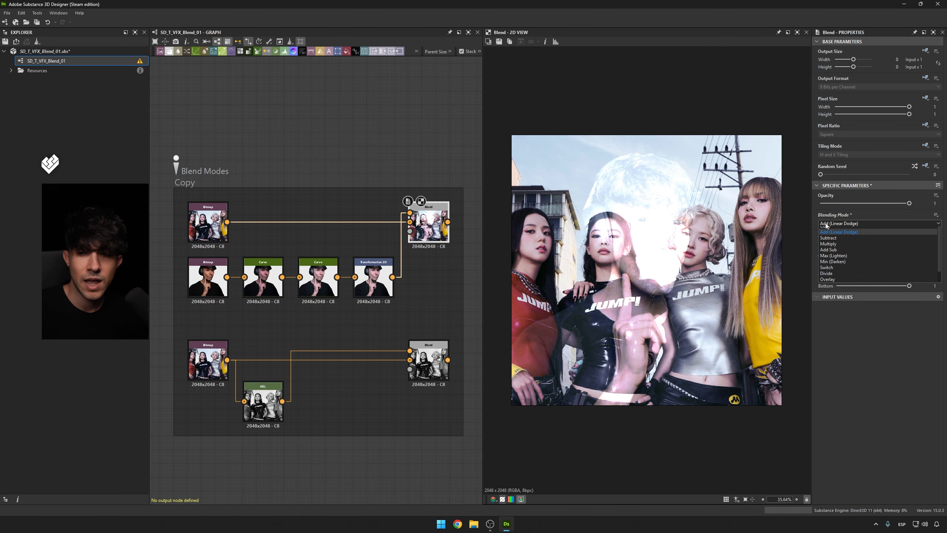
pyautogui.click(828, 242)
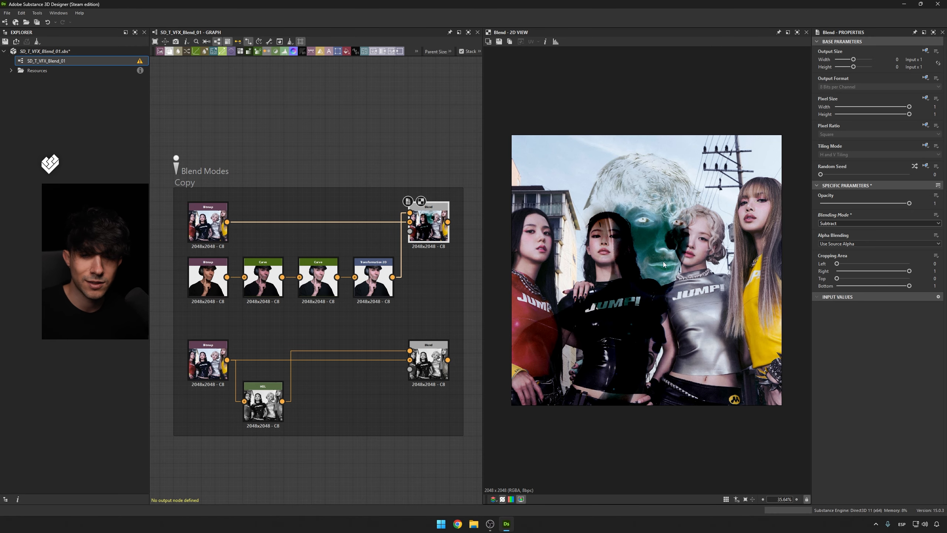
# Inspect the subtracted photo overlay, and set the Blending Mode of the Copy frame's top Blend back to Copy.
pyautogui.scroll(3, 663, 262)
pyautogui.scroll(-4, 654, 265)
pyautogui.scroll(2, 655, 263)
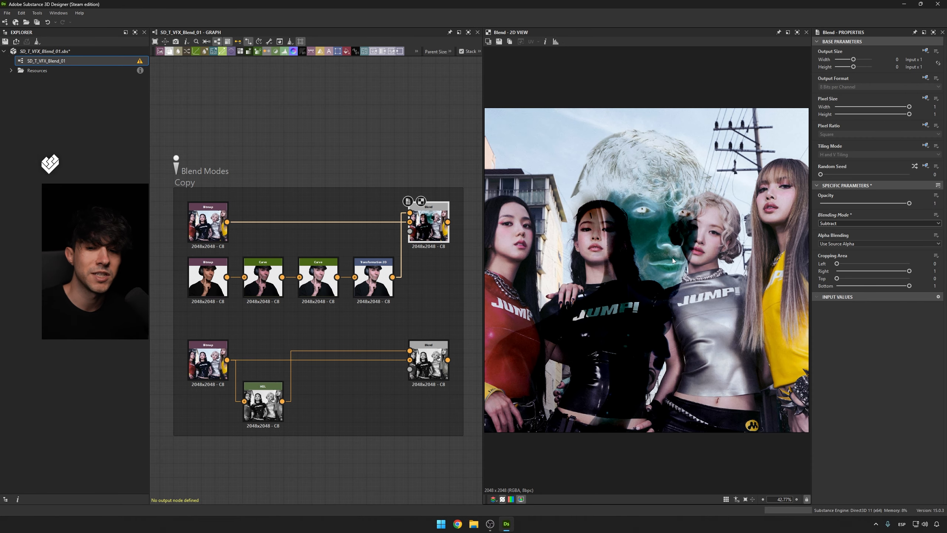
pyautogui.scroll(-1, 674, 261)
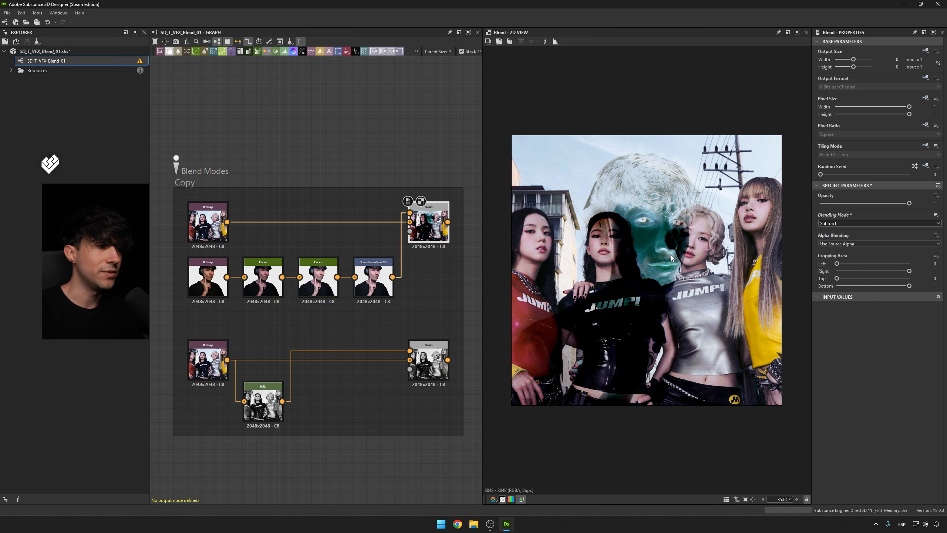
pyautogui.scroll(1, 671, 258)
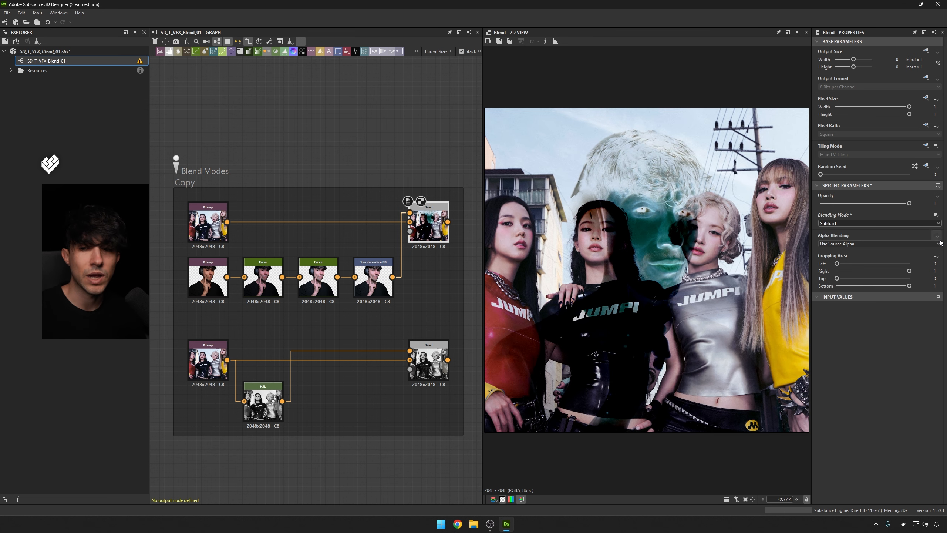
pyautogui.click(873, 223)
pyautogui.click(866, 229)
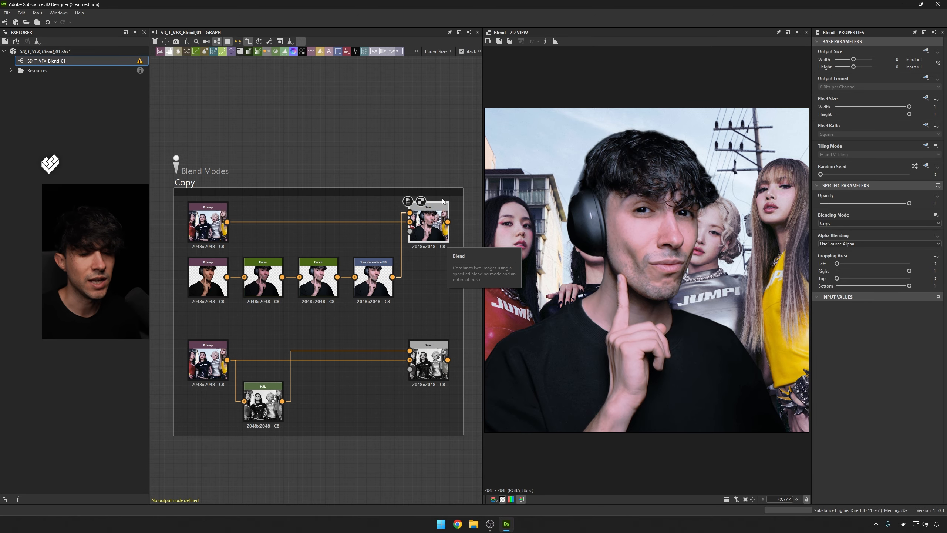
# Go to the Add frame and preview its upper and lower Blends of the overlapping discs.
pyautogui.scroll(-3, 444, 247)
pyautogui.moveTo(430, 325); pyautogui.dragTo(362, 322, button='middle')
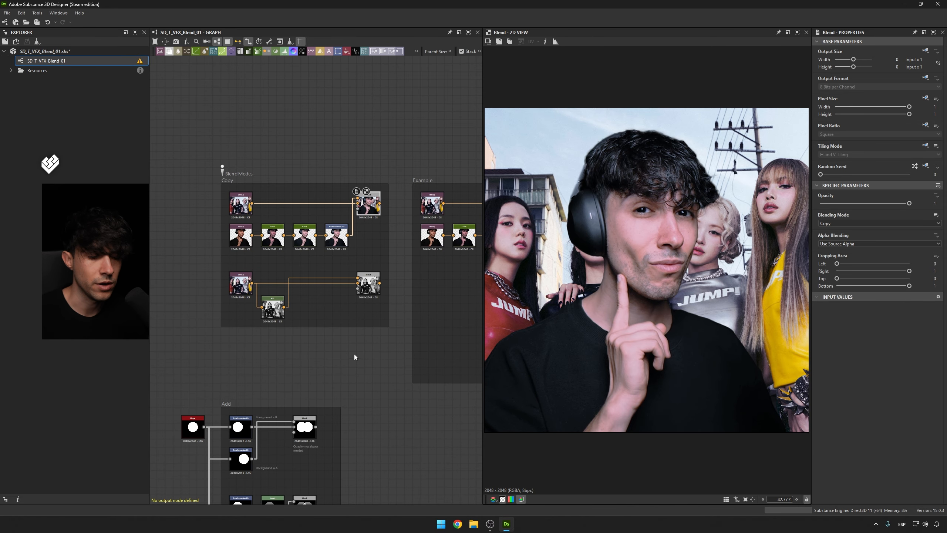
pyautogui.moveTo(345, 392); pyautogui.dragTo(326, 265, button='middle')
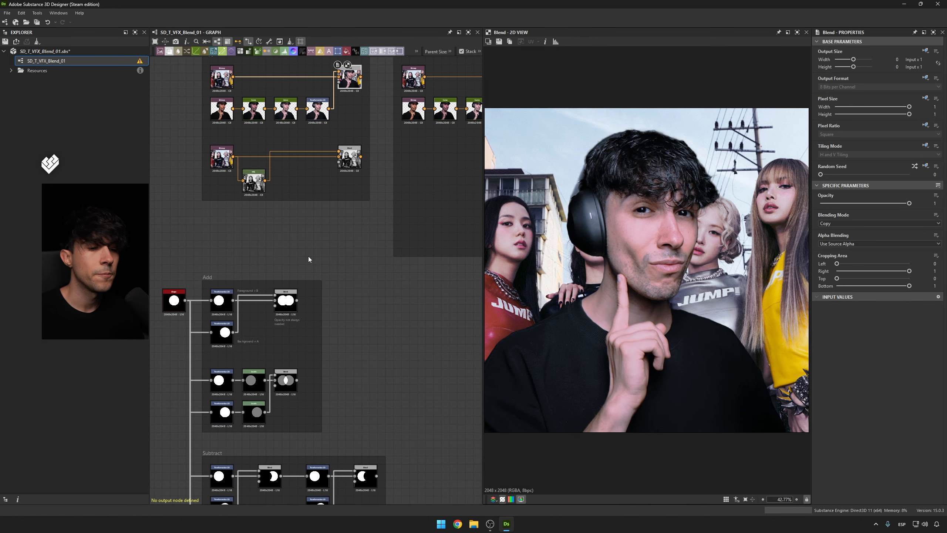
pyautogui.doubleClick(287, 303)
pyautogui.moveTo(333, 340); pyautogui.dragTo(384, 235, button='middle')
pyautogui.doubleClick(302, 318)
# Compare the two offset discs in the Subtract frame's upper row with the first Blend they feed.
pyautogui.moveTo(412, 321); pyautogui.dragTo(393, 258, button='middle')
pyautogui.scroll(3, 307, 336)
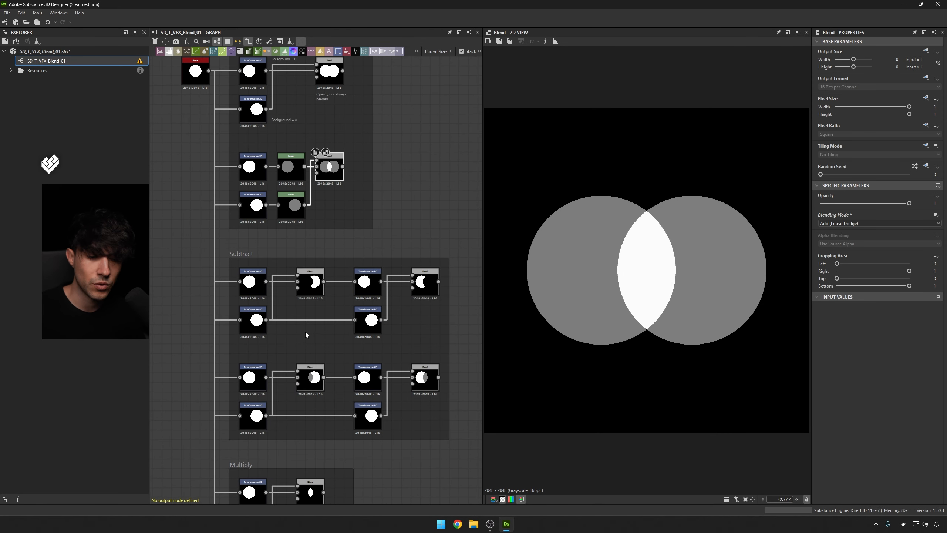
pyautogui.doubleClick(254, 288)
pyautogui.doubleClick(249, 325)
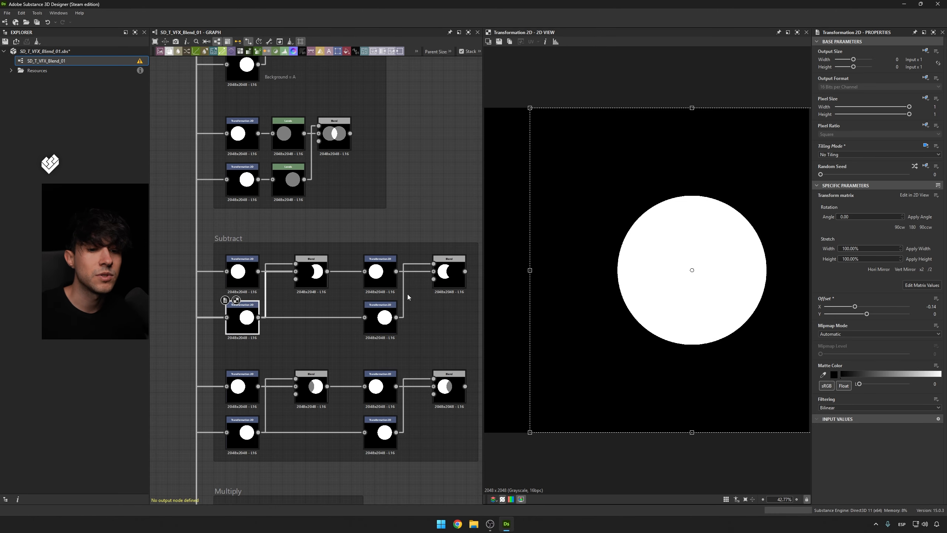
pyautogui.click(449, 274)
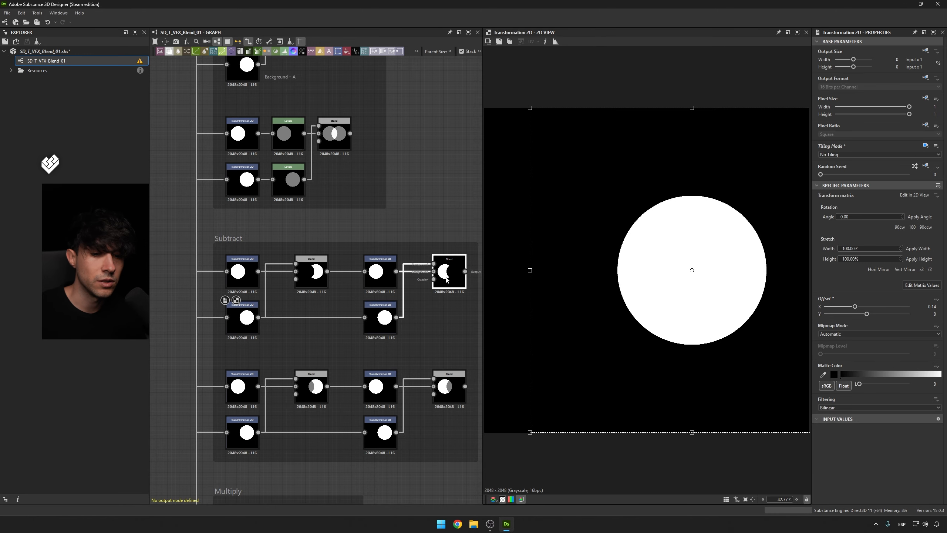
pyautogui.doubleClick(312, 270)
pyautogui.doubleClick(251, 281)
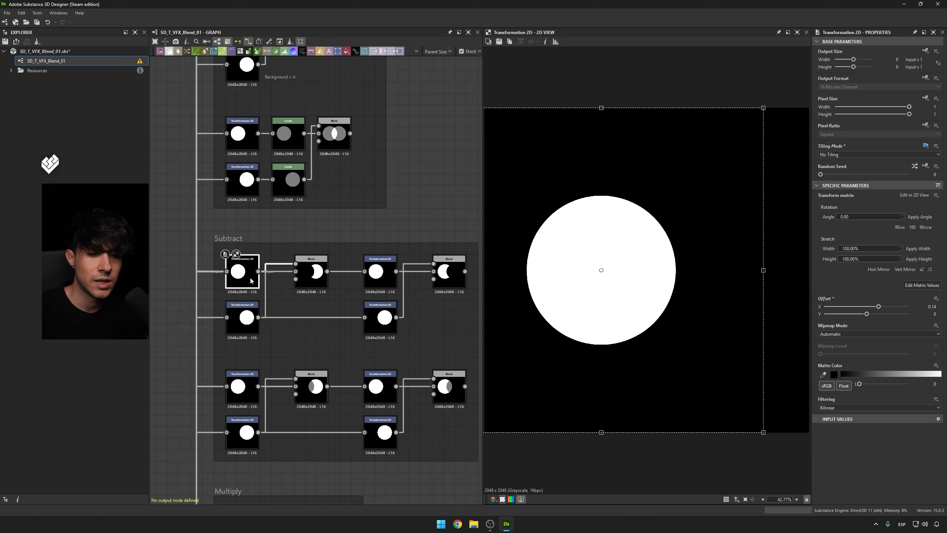
pyautogui.doubleClick(249, 323)
pyautogui.doubleClick(313, 273)
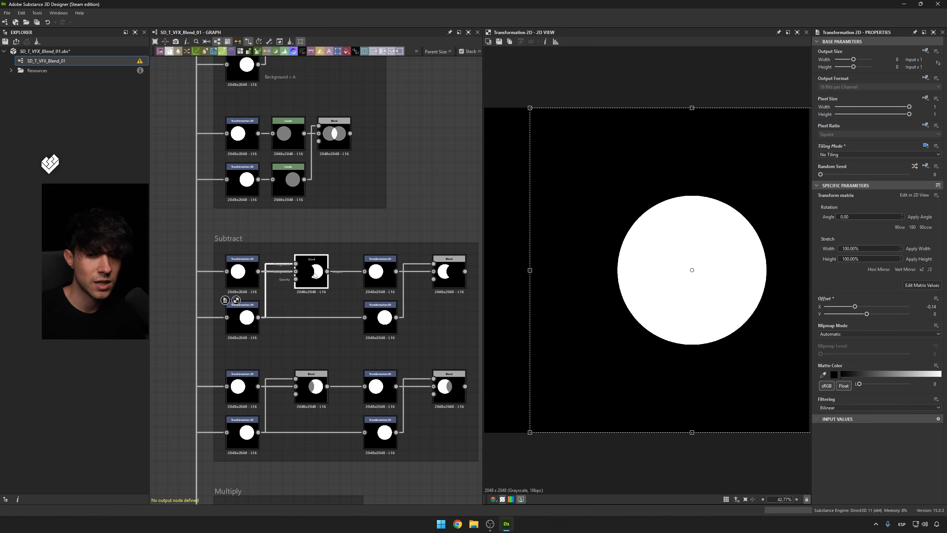
# Move the Subtract frame's first upper Blend down between its two discs, swap its inputs, and compare both discs with the resulting crescent.
pyautogui.scroll(1, 280, 275)
pyautogui.moveTo(320, 269); pyautogui.dragTo(320, 296)
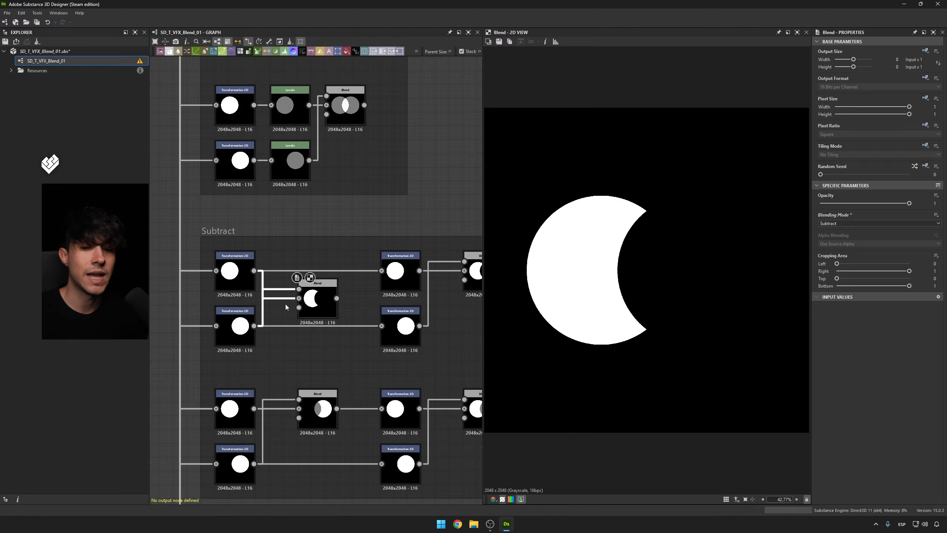
pyautogui.click(244, 315)
pyautogui.doubleClick(244, 313)
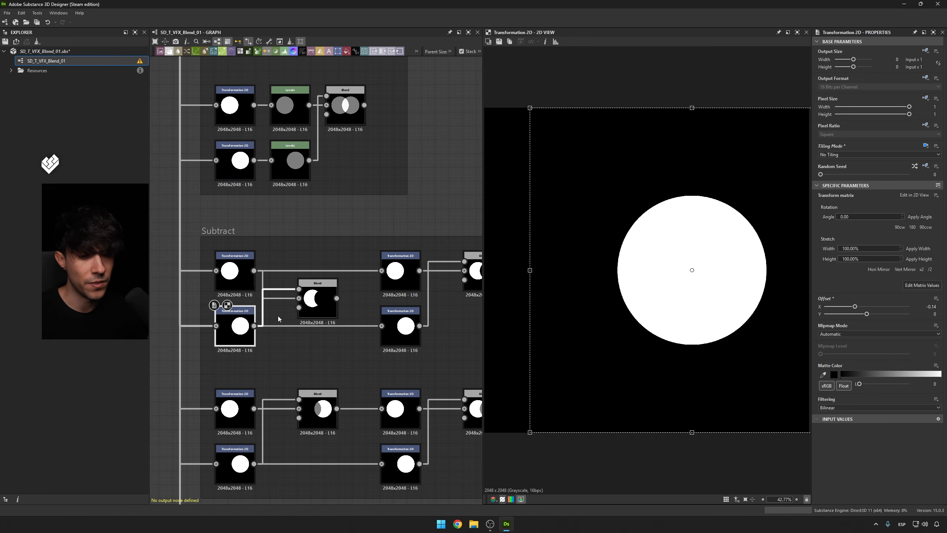
pyautogui.doubleClick(232, 275)
pyautogui.click(313, 299)
pyautogui.doubleClick(313, 301)
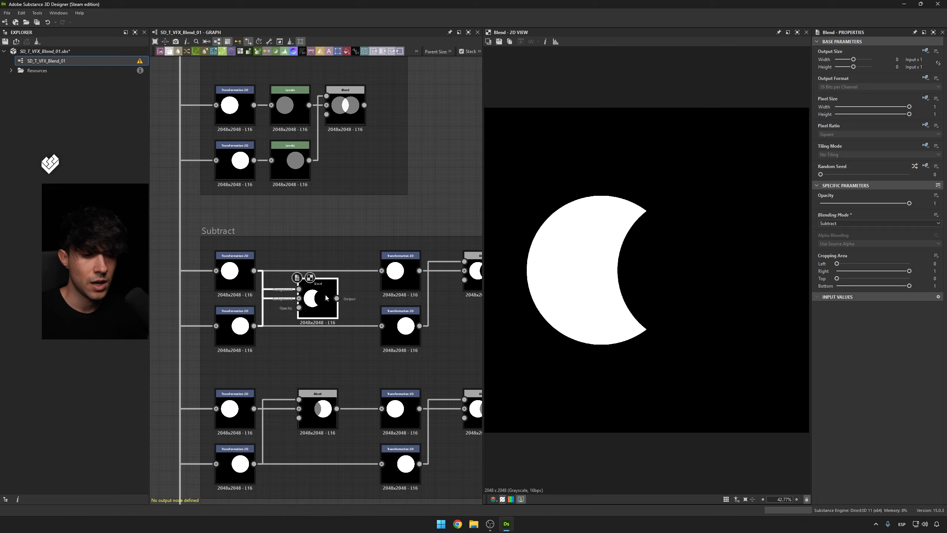
# Swap the moved Blend's inputs back and preview the second Blend in the Subtract frame's upper row.
pyautogui.press('x')
pyautogui.moveTo(352, 298); pyautogui.dragTo(277, 289, button='middle')
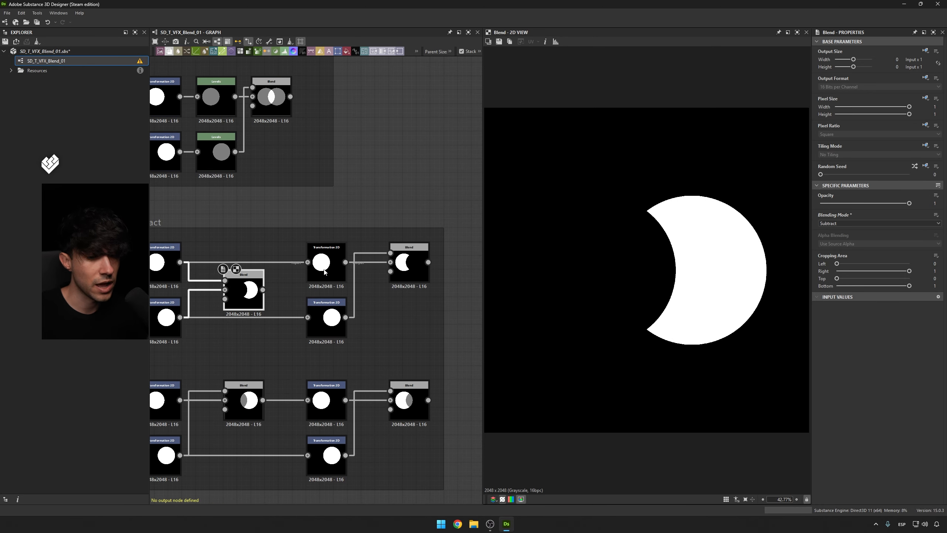
pyautogui.click(410, 265)
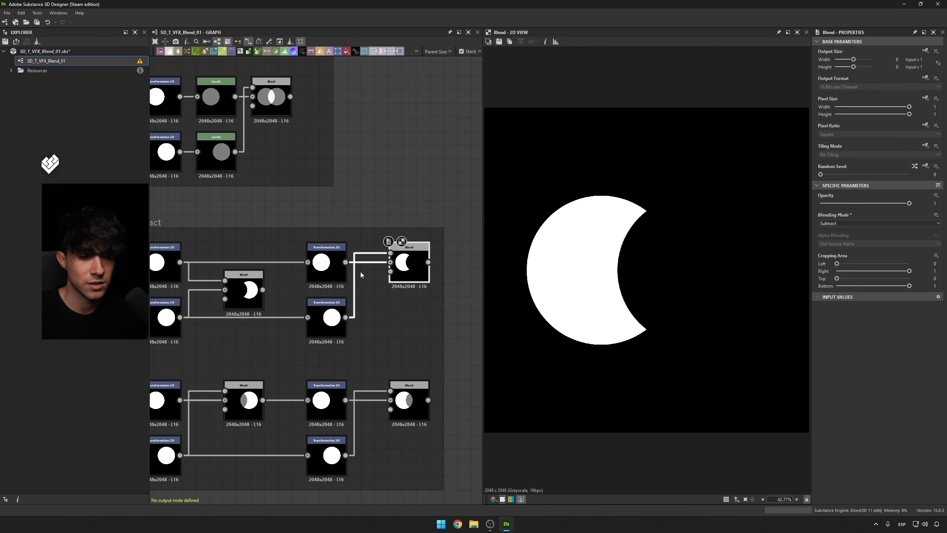
# Preview the first Blend in the Subtract frame's lower row and examine its partially subtracted overlap up close.
pyautogui.moveTo(412, 291); pyautogui.dragTo(443, 270, button='middle')
pyautogui.scroll(-1, 443, 270)
pyautogui.click(303, 325)
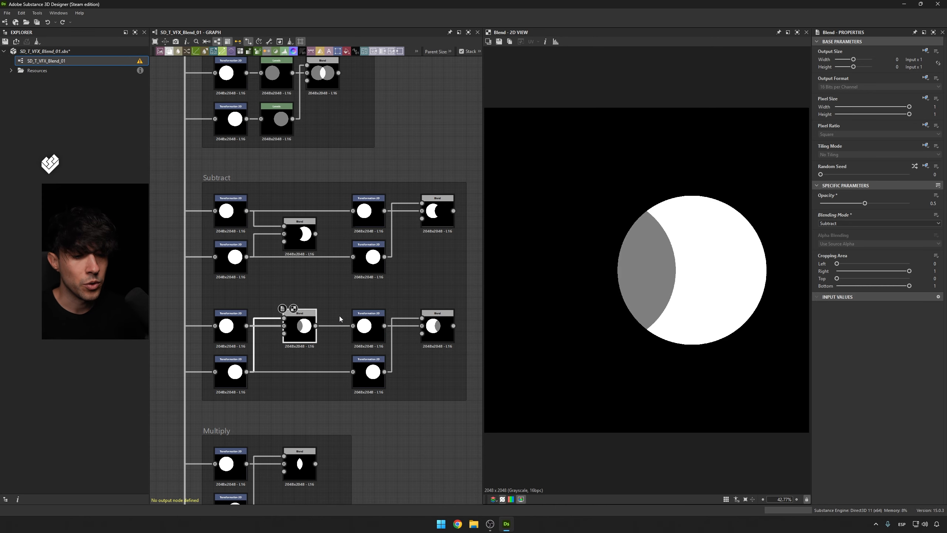
pyautogui.scroll(3, 649, 276)
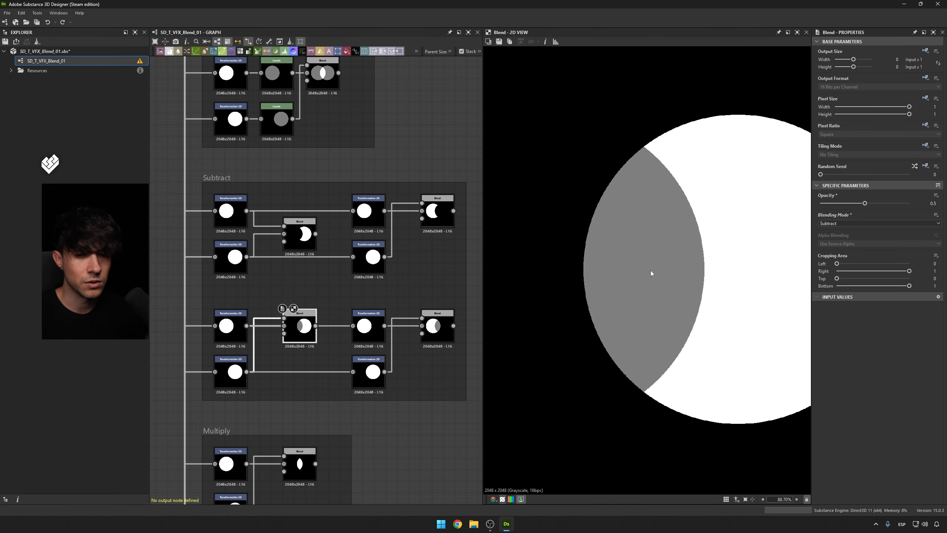
pyautogui.scroll(-4, 624, 266)
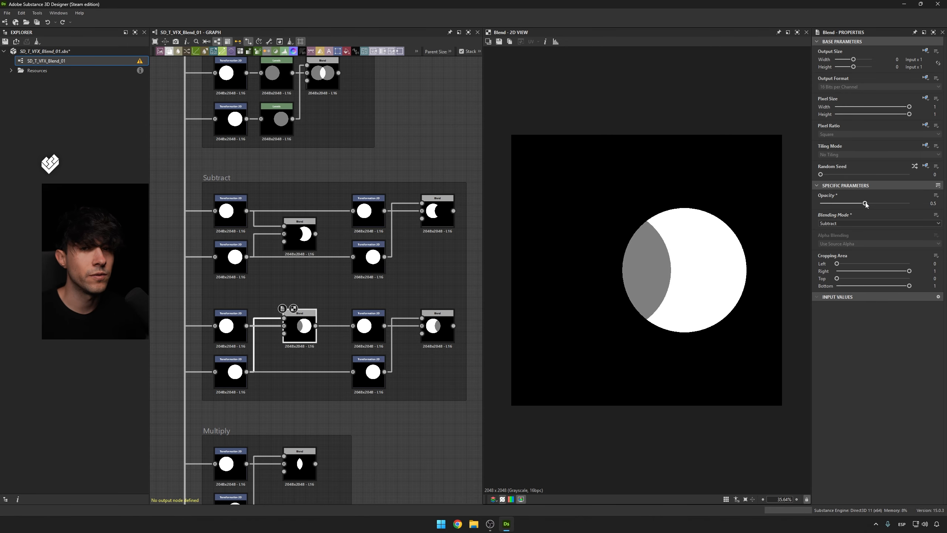
# Try an Opacity of 1 on the Subtract frame's first lower Blend, and restore it to 0.5.
pyautogui.moveTo(866, 202); pyautogui.dragTo(921, 203)
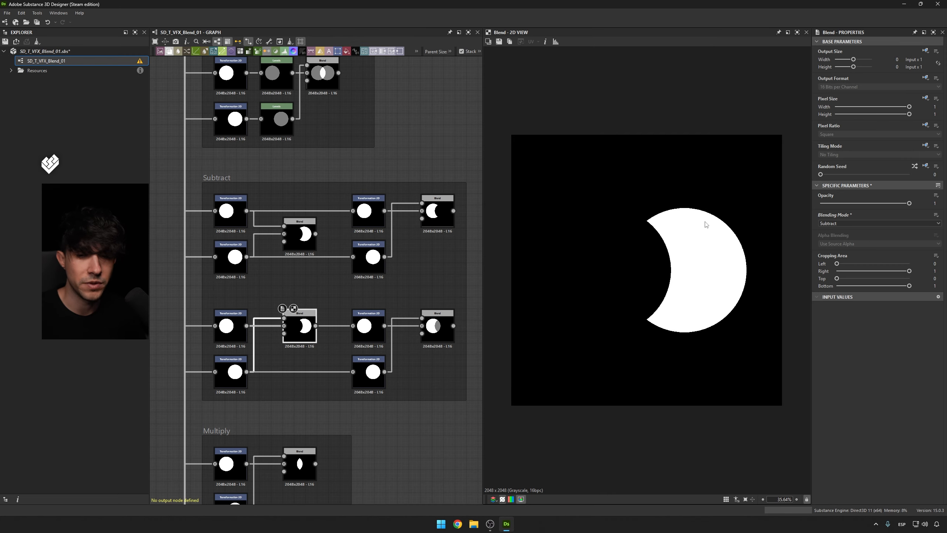
pyautogui.moveTo(909, 204); pyautogui.dragTo(869, 204)
pyautogui.doubleClick(933, 204)
pyautogui.write('0.5')
pyautogui.press('Return')
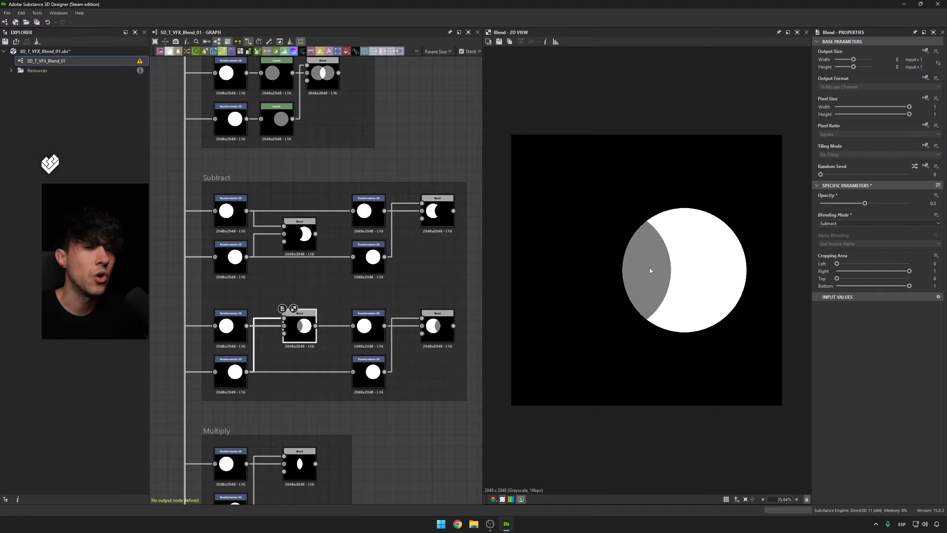
# Compare the upper disc feeding the Subtract frame's first lower Blend with that Blend's half-opacity result.
pyautogui.click(230, 326)
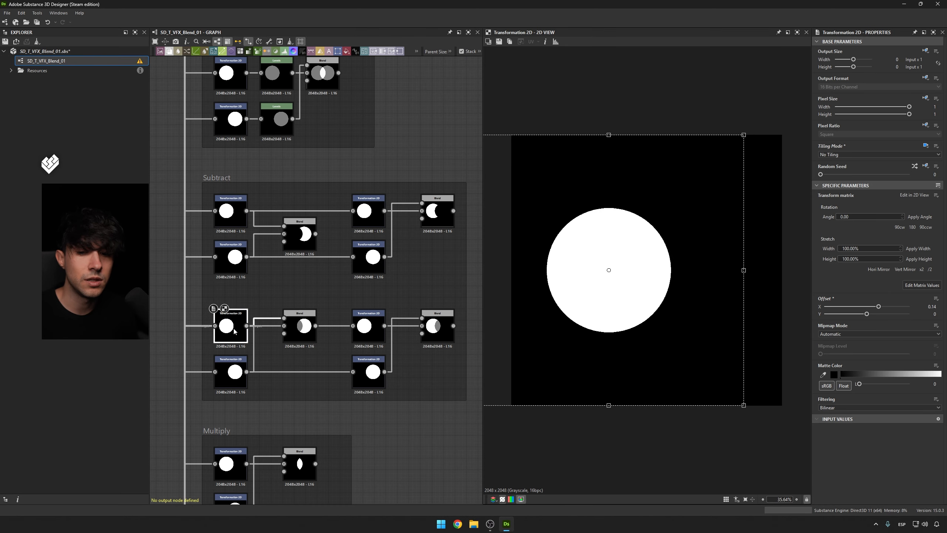
pyautogui.click(304, 326)
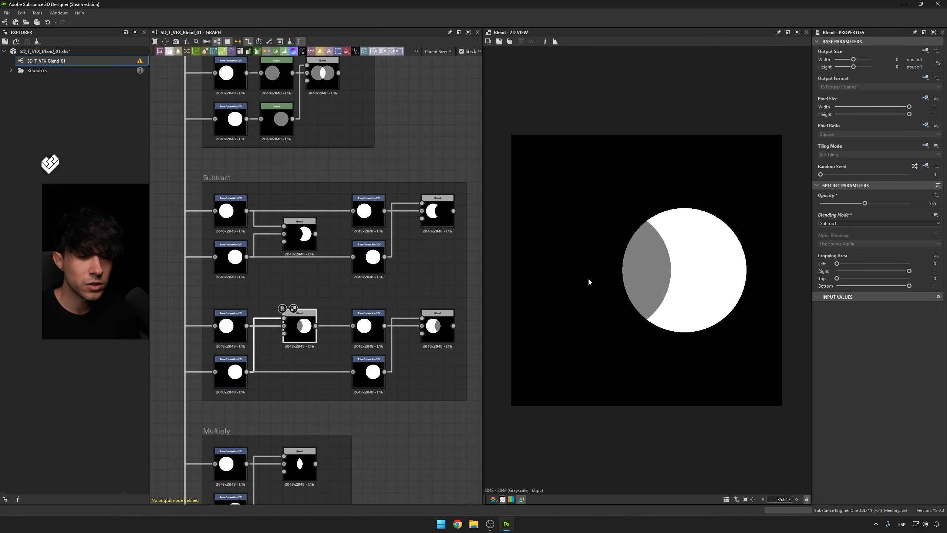
pyautogui.click(236, 325)
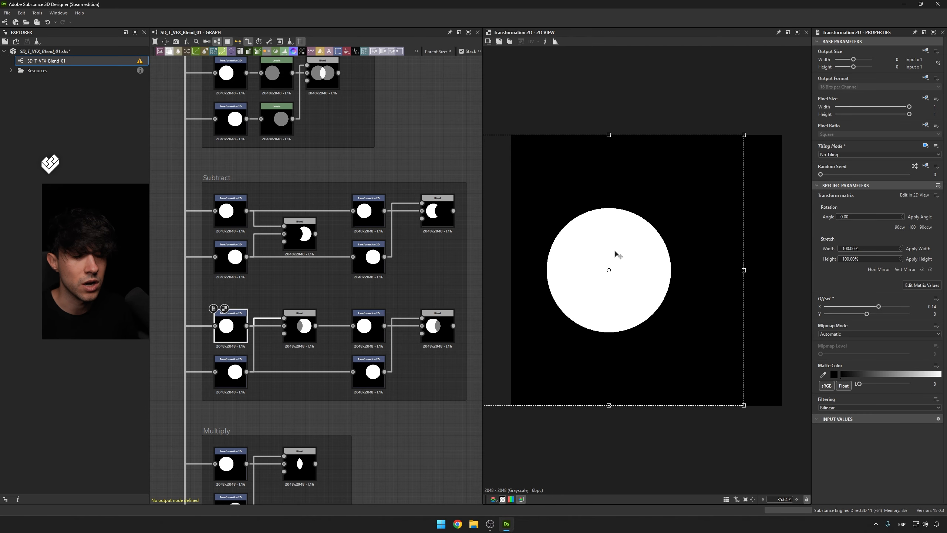
pyautogui.click(303, 321)
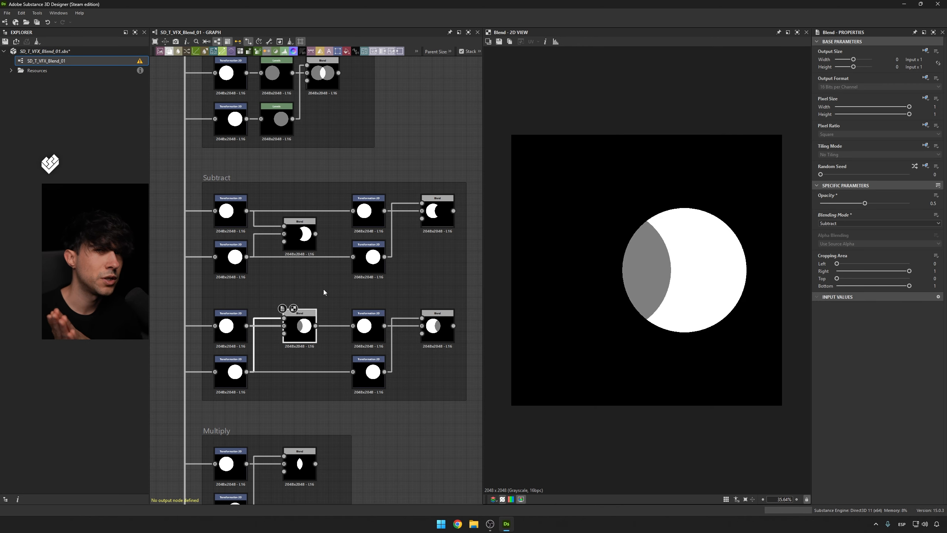
# Go to the Different Blend Modes frame and preview its grunge Blends, including the Subtract and Add (Linear Dodge) versions.
pyautogui.scroll(-10, 324, 289)
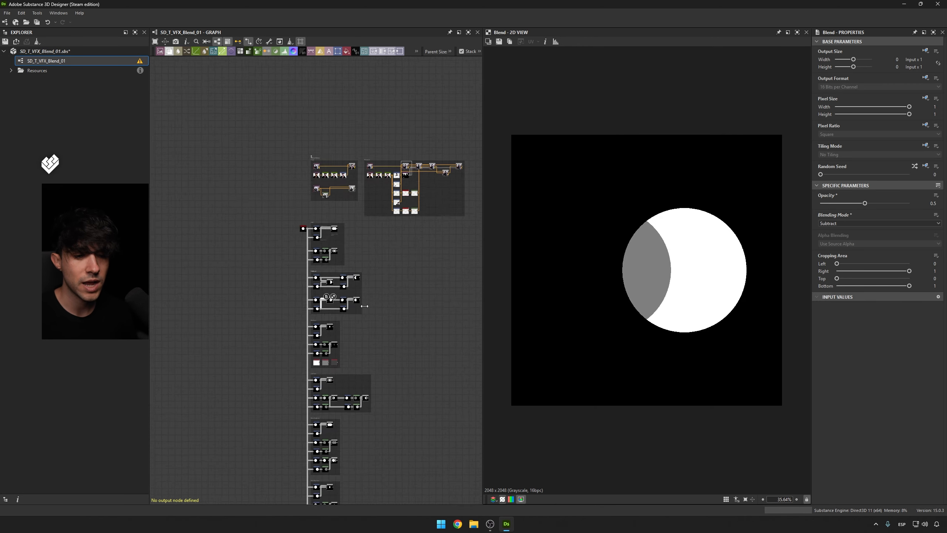
pyautogui.scroll(10, 333, 390)
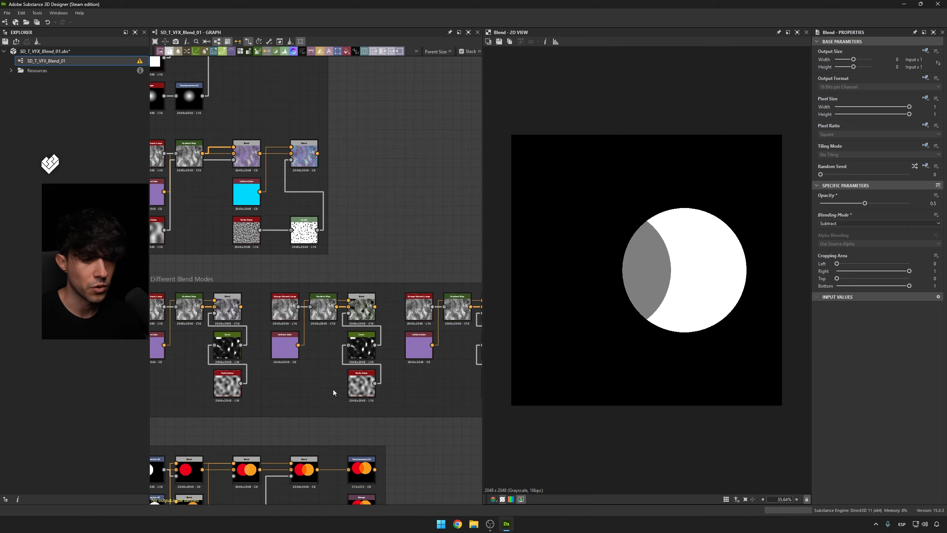
pyautogui.doubleClick(381, 254)
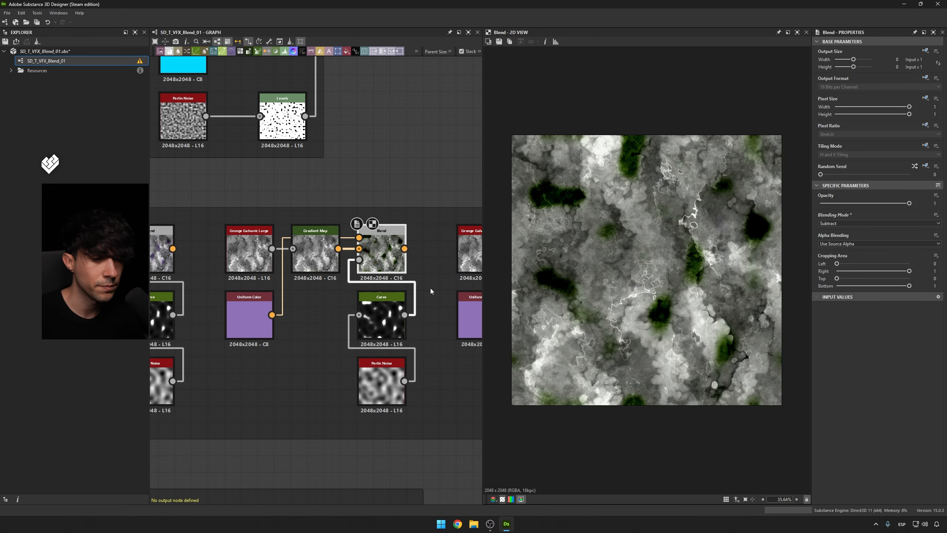
pyautogui.moveTo(275, 339); pyautogui.dragTo(442, 334, button='middle')
pyautogui.doubleClick(317, 253)
pyautogui.moveTo(408, 272)
pyautogui.mouseDown(button='middle')
pyautogui.moveTo(198, 291)
pyautogui.moveTo(241, 270)
pyautogui.mouseUp(button='middle')
pyautogui.doubleClick(375, 261)
pyautogui.moveTo(361, 303); pyautogui.dragTo(351, 285, button='middle')
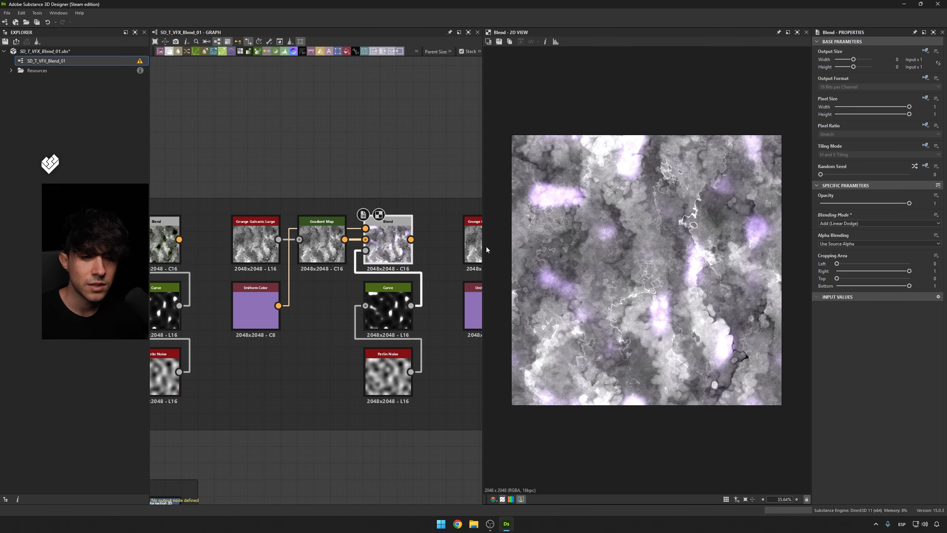
# Preview the Grunge Galvanic Large, Gradient Map and Uniform Color nodes that feed the Add (Linear Dodge) Blend.
pyautogui.doubleClick(255, 241)
pyautogui.scroll(1, 674, 258)
pyautogui.scroll(-1, 675, 258)
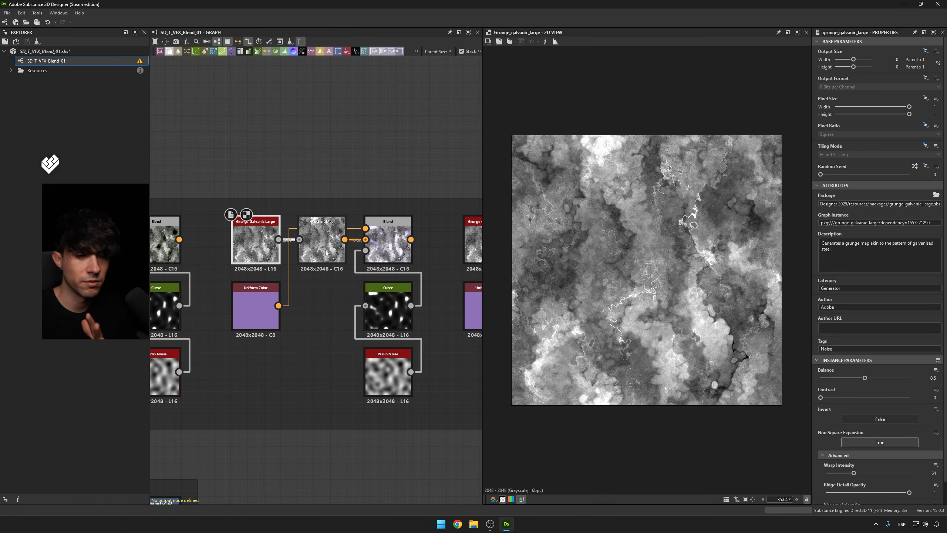
pyautogui.scroll(1, 327, 253)
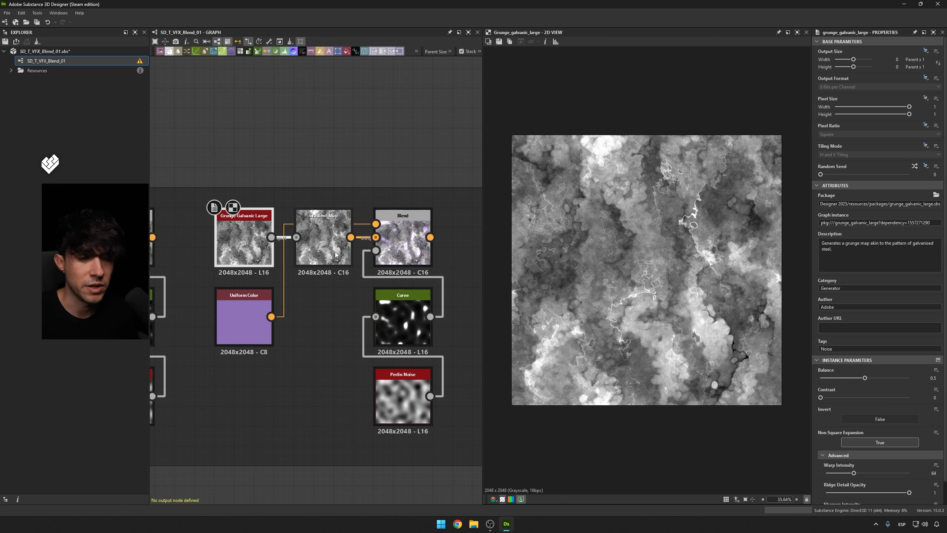
pyautogui.doubleClick(322, 257)
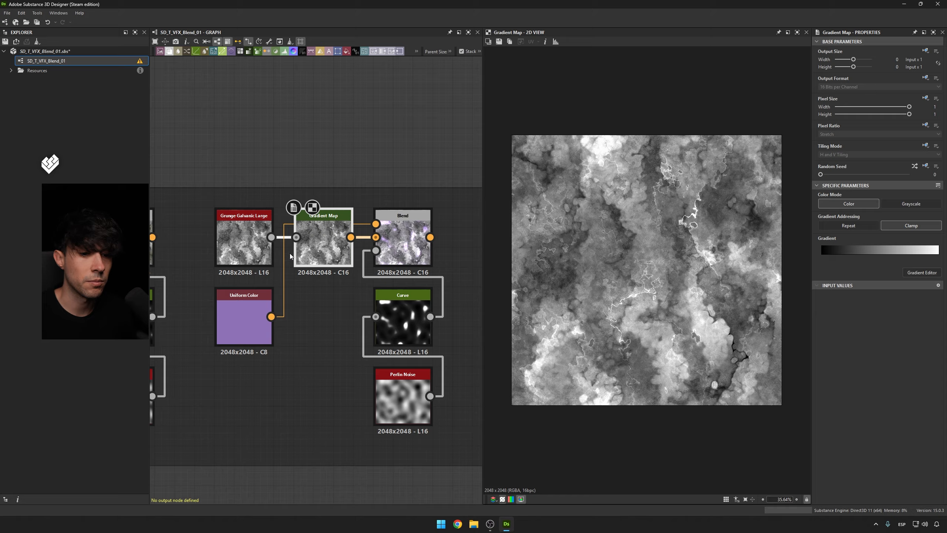
pyautogui.doubleClick(237, 312)
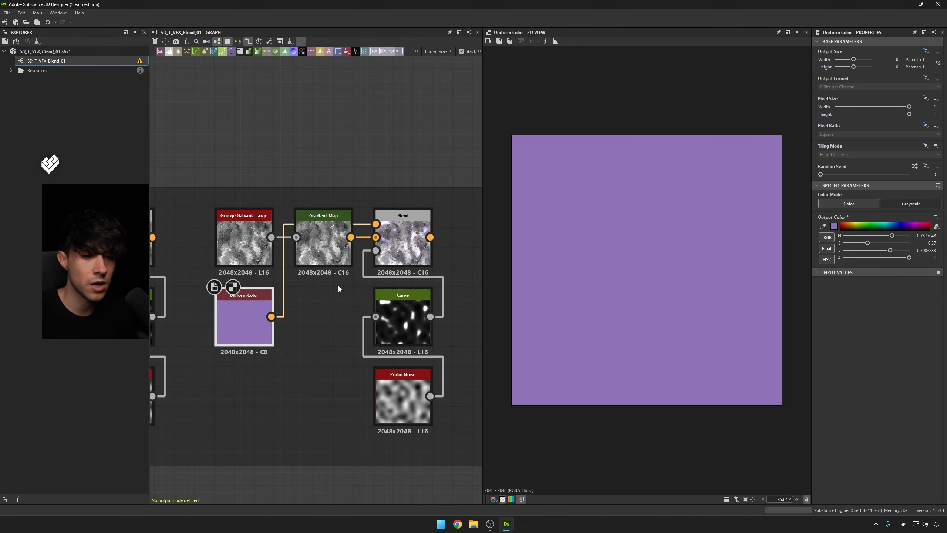
# Examine the Curve and Perlin Noise mask of the Add (Linear Dodge) Blend and preview the Blend's result.
pyautogui.click(394, 242)
pyautogui.doubleClick(394, 242)
pyautogui.doubleClick(403, 317)
pyautogui.doubleClick(412, 388)
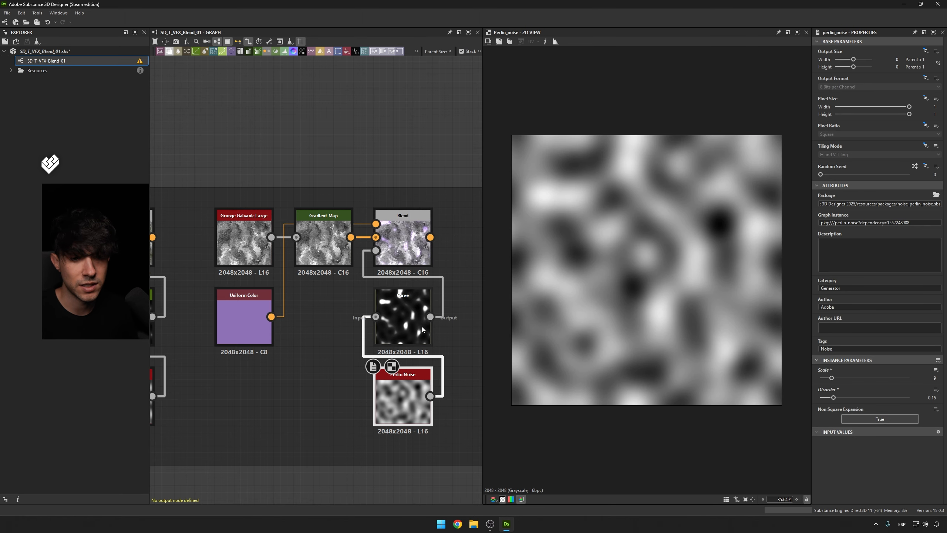
pyautogui.doubleClick(418, 255)
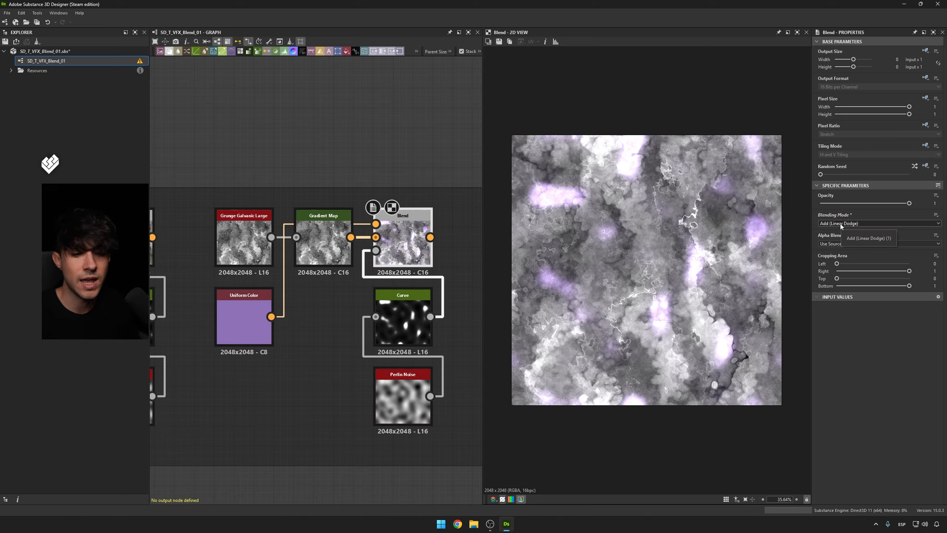
# Preview the Curve mask and Uniform Color feeding the Add (Linear Dodge) grunge Blend, followed by the Blend's result.
pyautogui.doubleClick(403, 321)
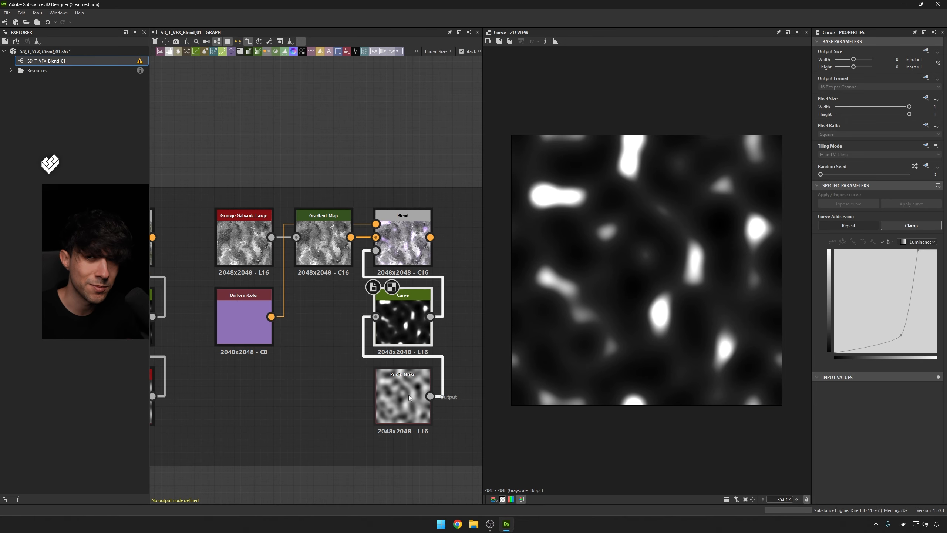
pyautogui.doubleClick(268, 338)
pyautogui.doubleClick(250, 246)
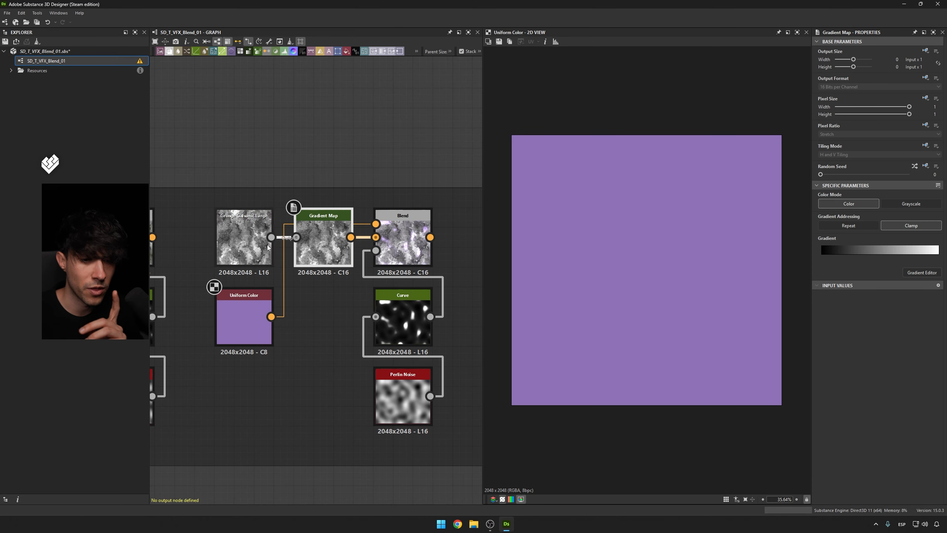
pyautogui.doubleClick(403, 247)
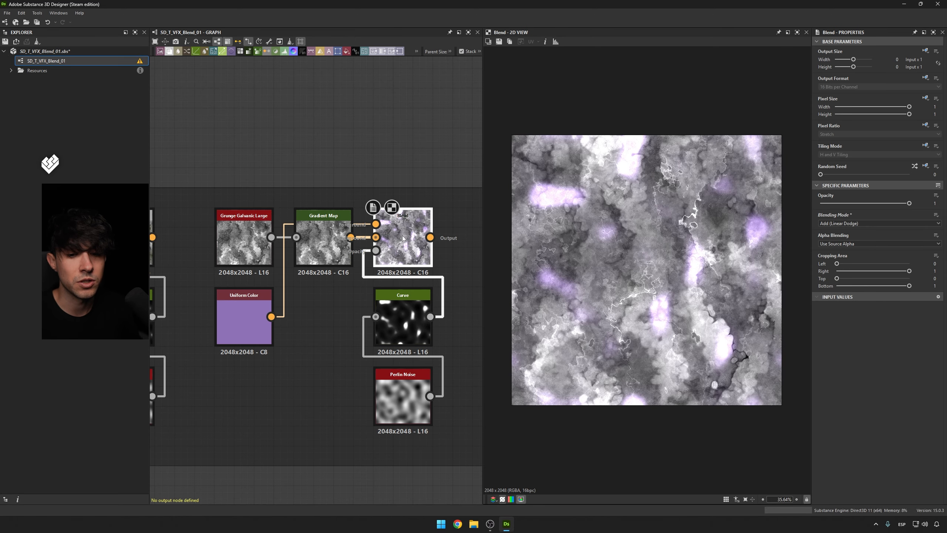
# Examine the purple-tinted areas of the Add (Linear Dodge) grunge Blend's result up close and as a whole.
pyautogui.scroll(5, 591, 211)
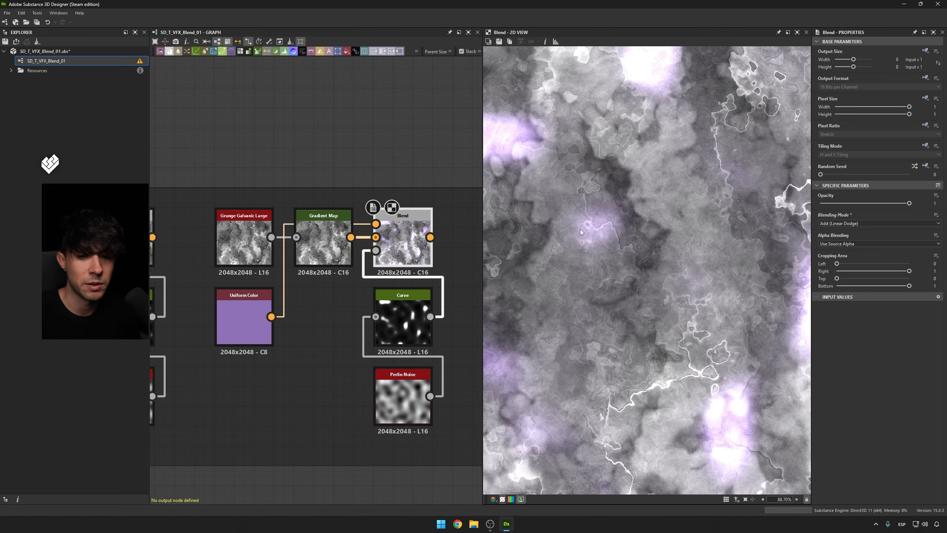
pyautogui.scroll(-2, 624, 242)
pyautogui.scroll(-4, 630, 250)
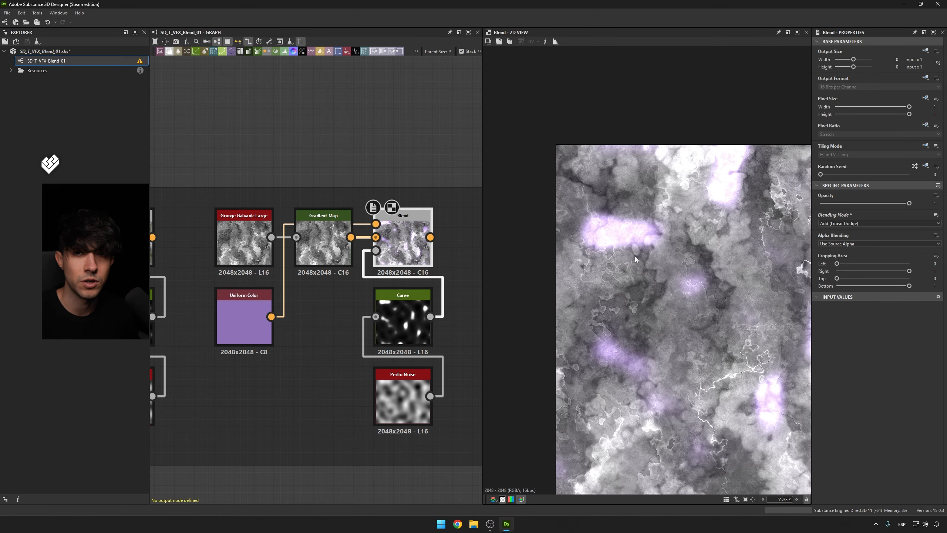
pyautogui.scroll(2, 633, 256)
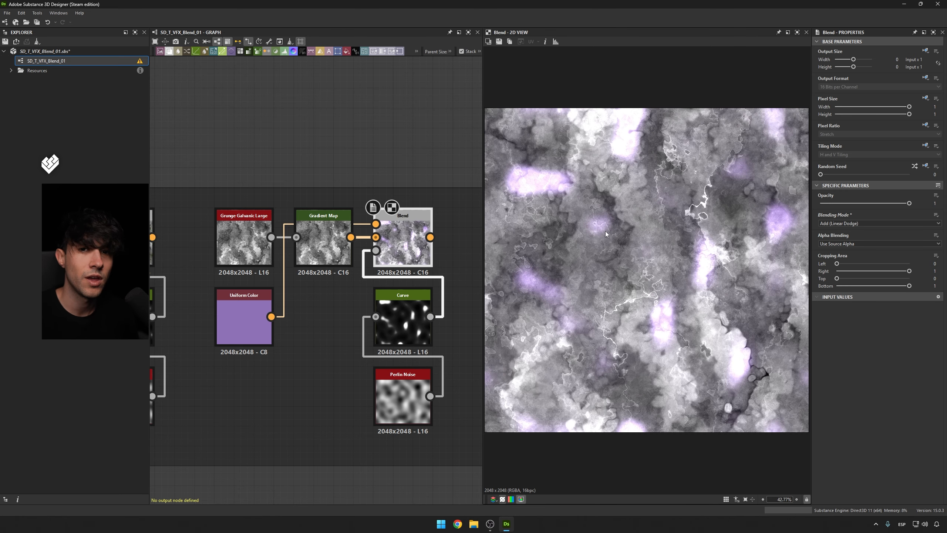
pyautogui.scroll(3, 684, 232)
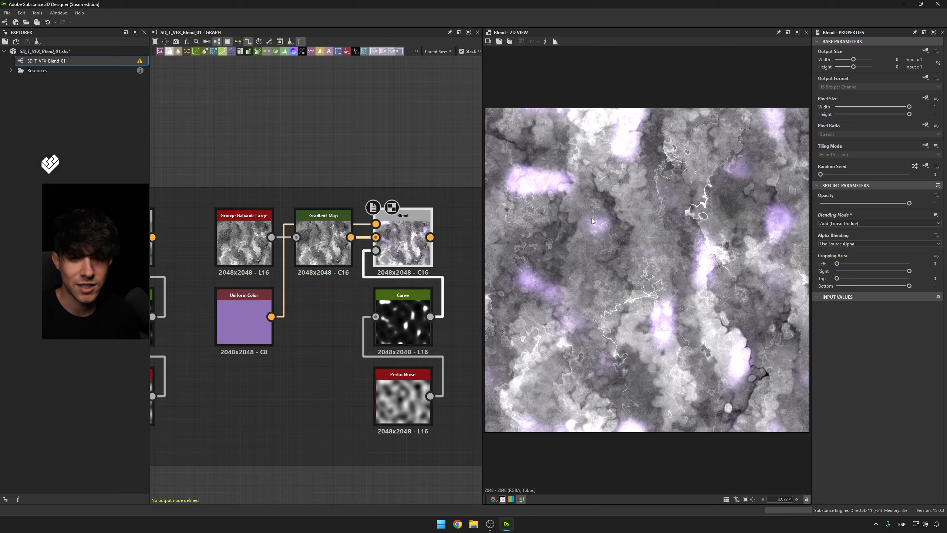
pyautogui.scroll(-1, 643, 202)
pyautogui.scroll(-1, 668, 228)
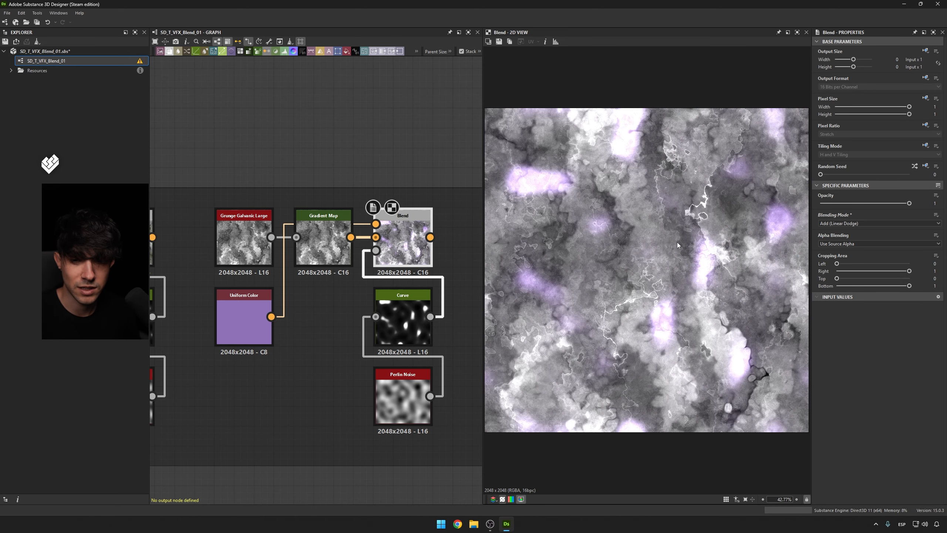
pyautogui.scroll(2, 701, 265)
pyautogui.scroll(-3, 694, 280)
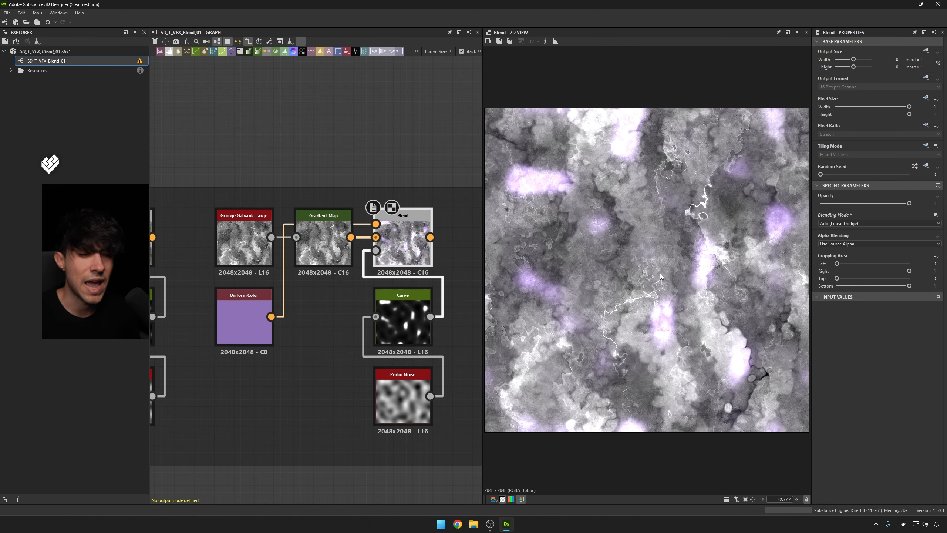
# Go to the Subtract version of the grunge setup and compare its Gradient Map with the Blend's result.
pyautogui.scroll(-3, 321, 271)
pyautogui.moveTo(236, 285); pyautogui.dragTo(354, 272, button='middle')
pyautogui.scroll(3, 289, 251)
pyautogui.moveTo(290, 251); pyautogui.dragTo(442, 249, button='middle')
pyautogui.doubleClick(427, 234)
pyautogui.moveTo(413, 282); pyautogui.dragTo(312, 300, button='middle')
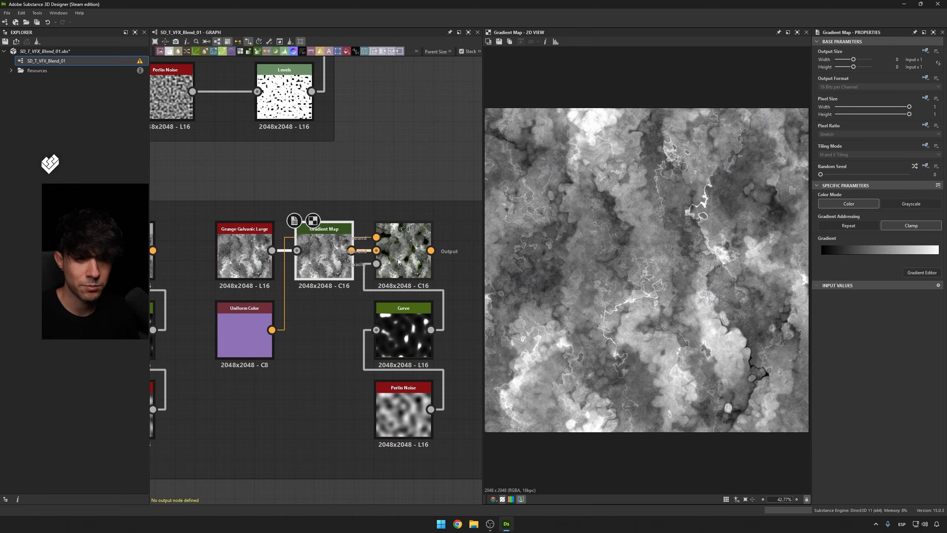
pyautogui.doubleClick(397, 259)
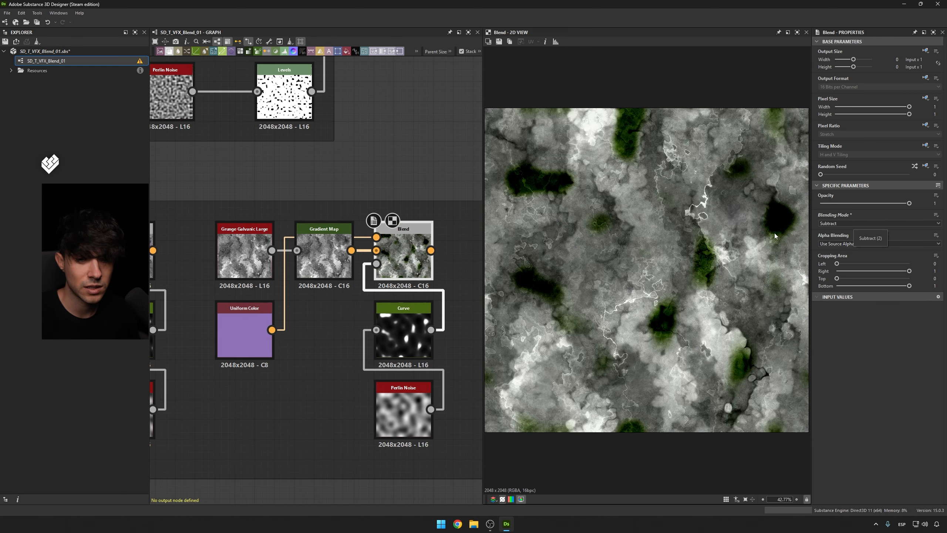
# Inspect the dark green areas of the Subtract grunge Blend up close and compare them with the Uniform Color input.
pyautogui.moveTo(357, 296); pyautogui.dragTo(322, 292, button='middle')
pyautogui.scroll(6, 522, 200)
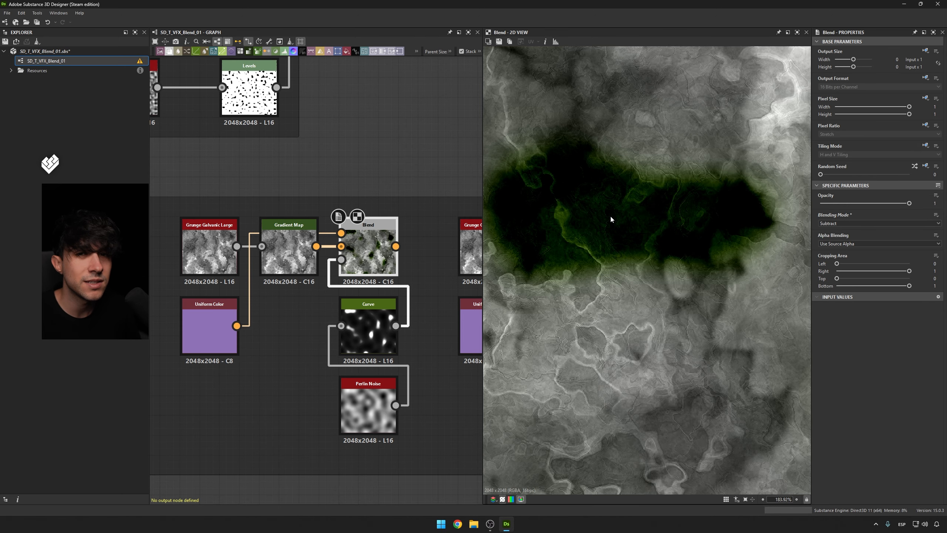
pyautogui.scroll(-7, 611, 219)
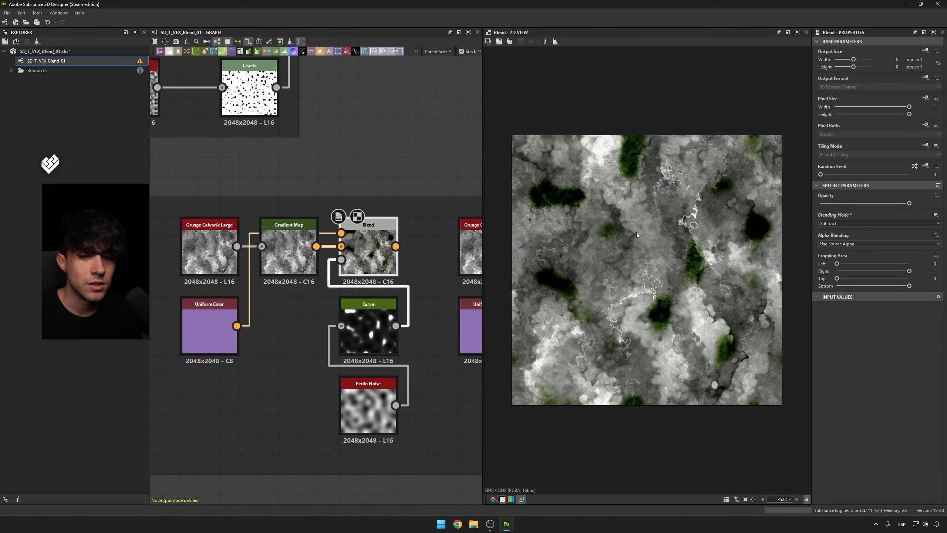
pyautogui.scroll(1, 642, 230)
pyautogui.doubleClick(208, 328)
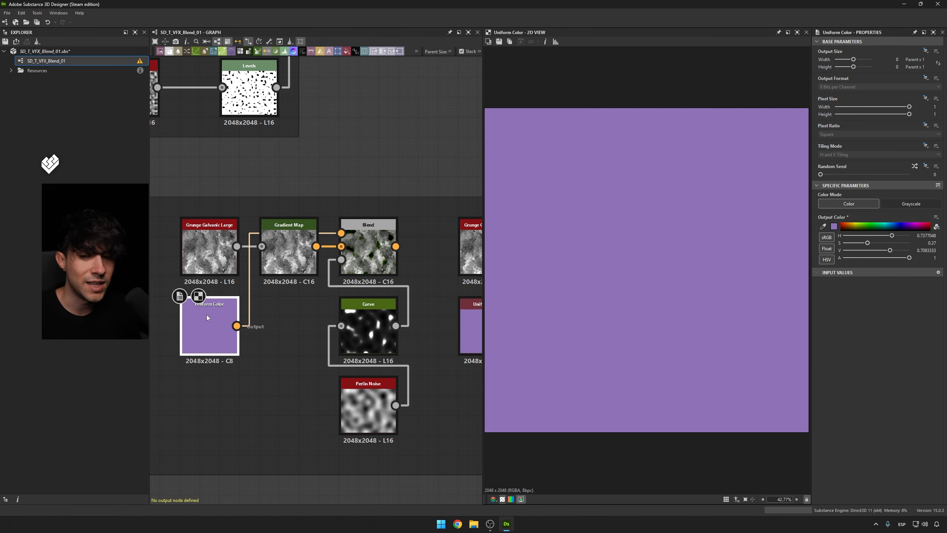
pyautogui.doubleClick(383, 254)
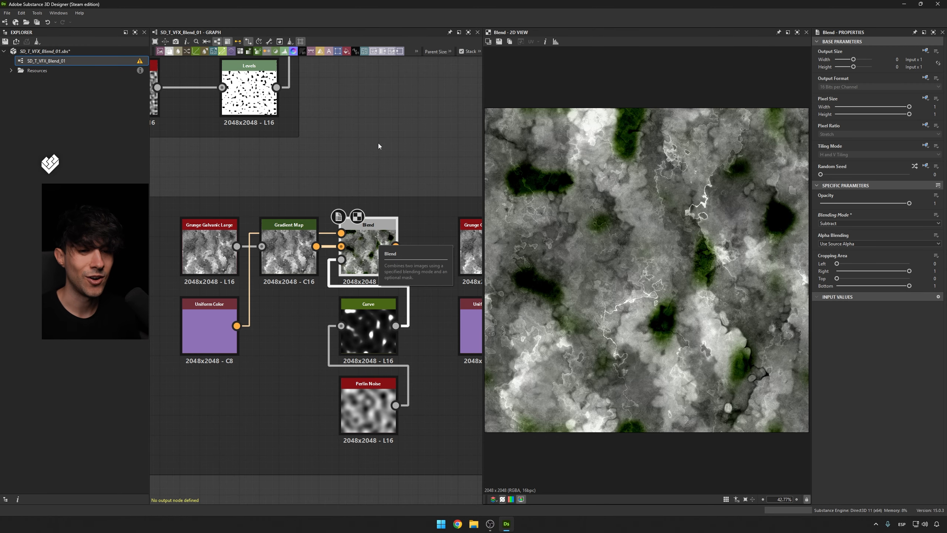
# Try the Subtract blending mode on the upper photo Blend in the Copy frame, and restore Copy.
pyautogui.scroll(-10, 379, 144)
pyautogui.scroll(10, 381, 70)
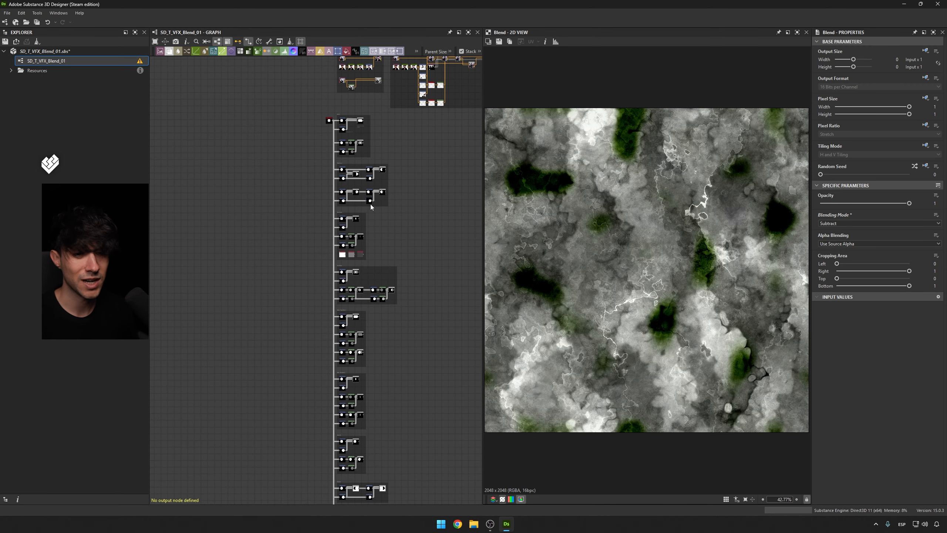
pyautogui.click(394, 270)
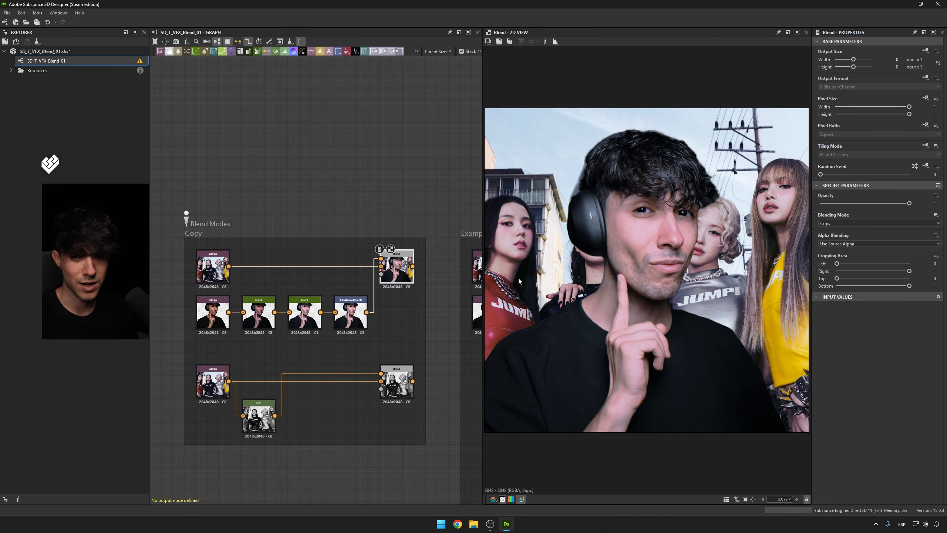
pyautogui.click(862, 224)
pyautogui.click(846, 243)
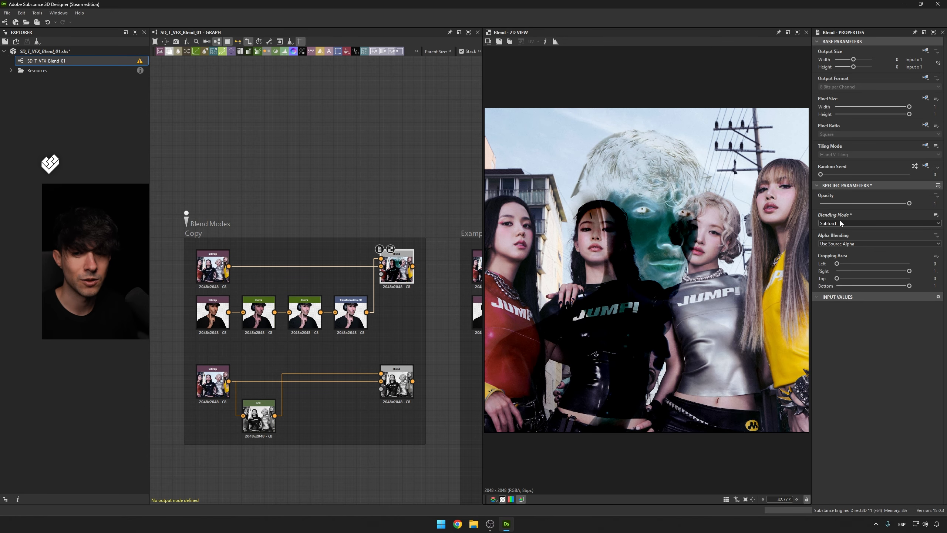
pyautogui.click(841, 223)
pyautogui.click(838, 230)
# Add an Invert Color node to the output of the portrait's Transformation 2D in the Copy frame.
pyautogui.scroll(1, 402, 285)
pyautogui.click(340, 321)
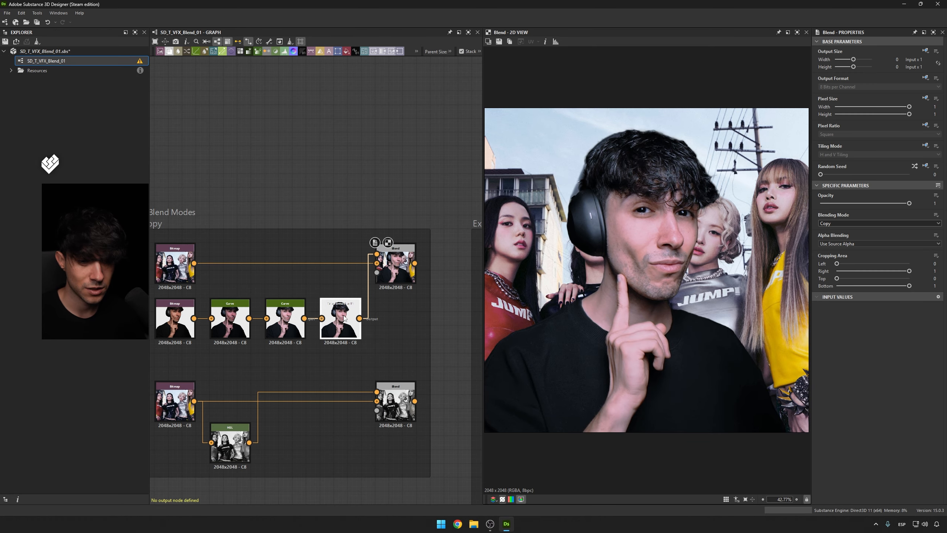
pyautogui.moveTo(360, 319); pyautogui.dragTo(380, 319)
pyautogui.write('inv')
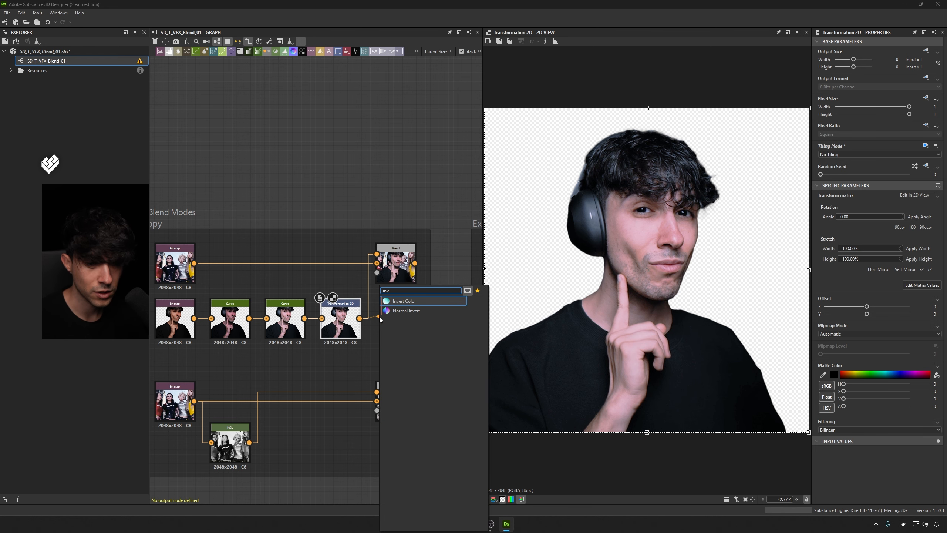
pyautogui.press('Return')
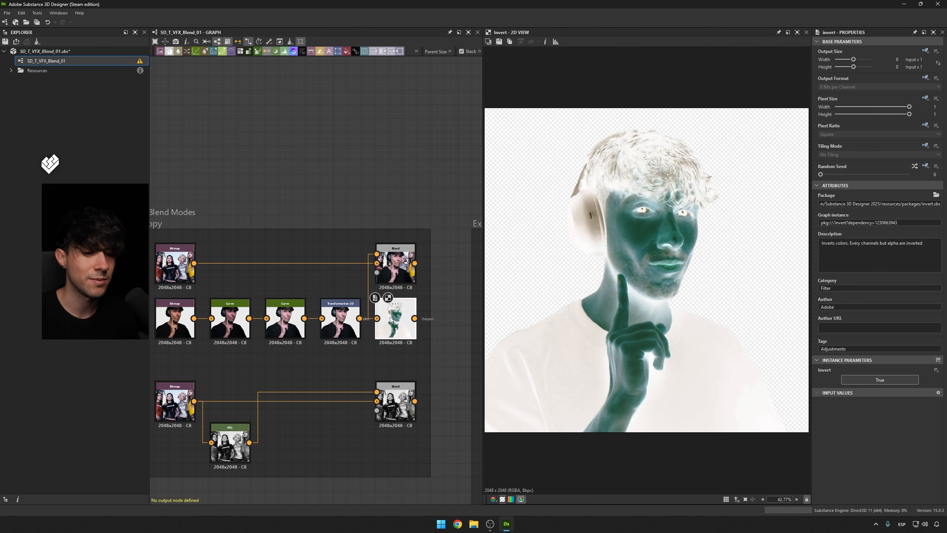
# Set the upper photo Blend's blending mode to Subtract for comparison with the inverted portrait.
pyautogui.doubleClick(395, 266)
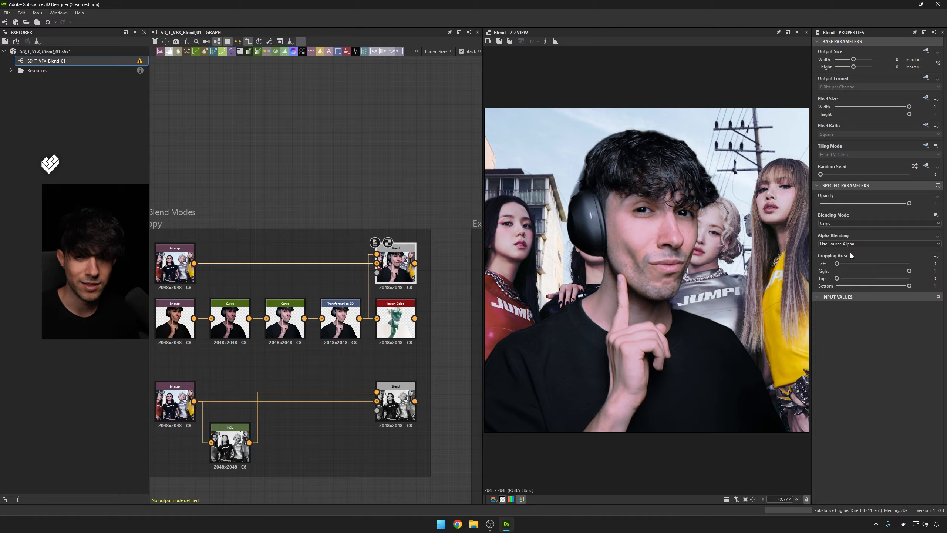
pyautogui.click(836, 223)
pyautogui.click(828, 242)
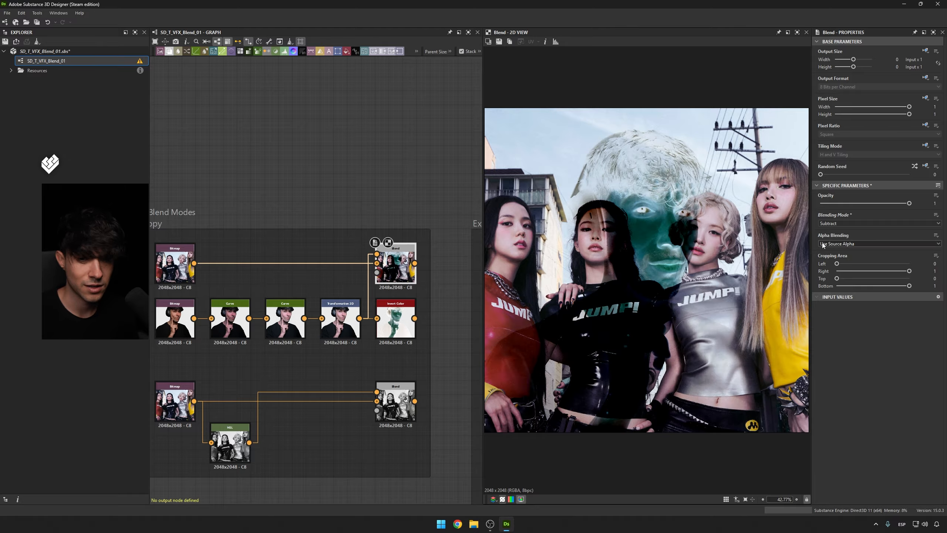
# Delete the Invert Color node and set the upper photo Blend's mode back to Copy.
pyautogui.click(405, 313)
pyautogui.press('Delete')
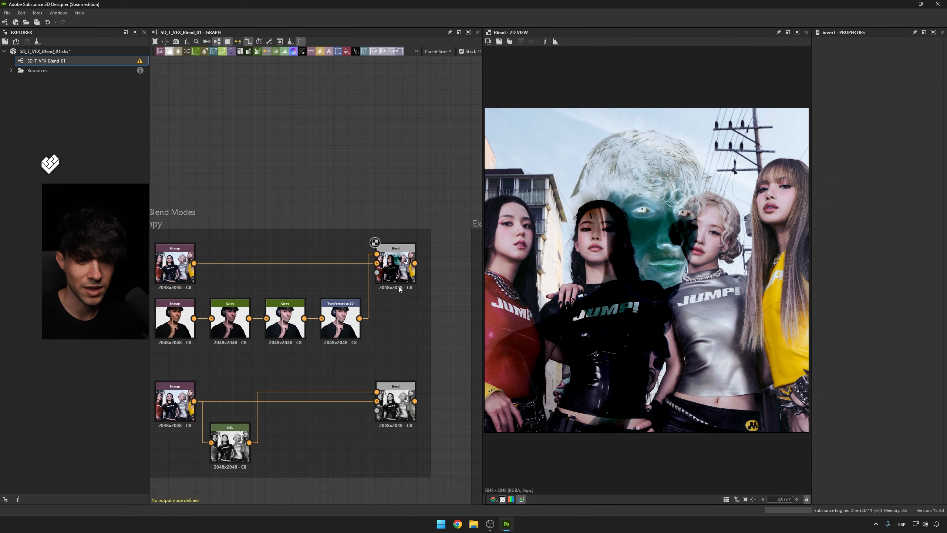
pyautogui.click(831, 223)
pyautogui.click(825, 229)
# Return to the Subtract frame and preview its upper final Blend and both half-opacity Blends in the lower row.
pyautogui.scroll(-10, 305, 215)
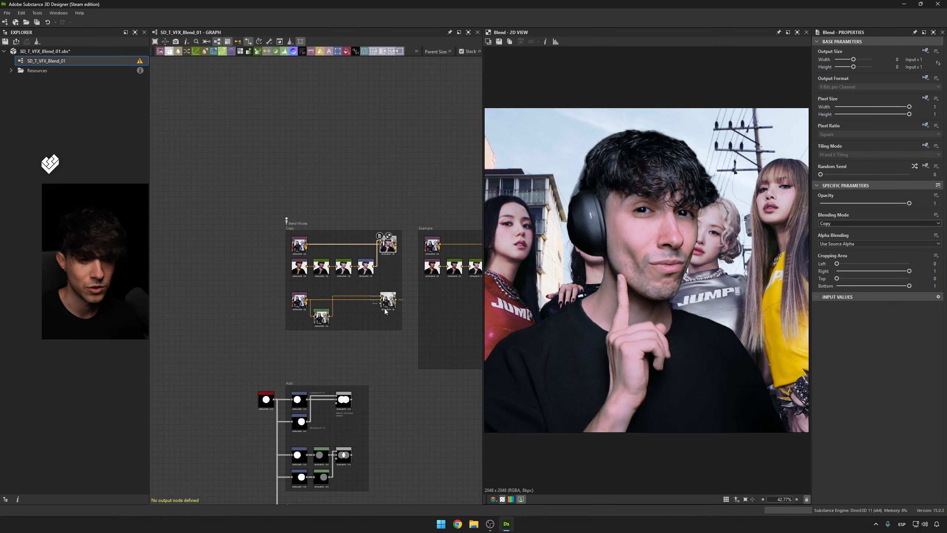
pyautogui.scroll(5, 306, 216)
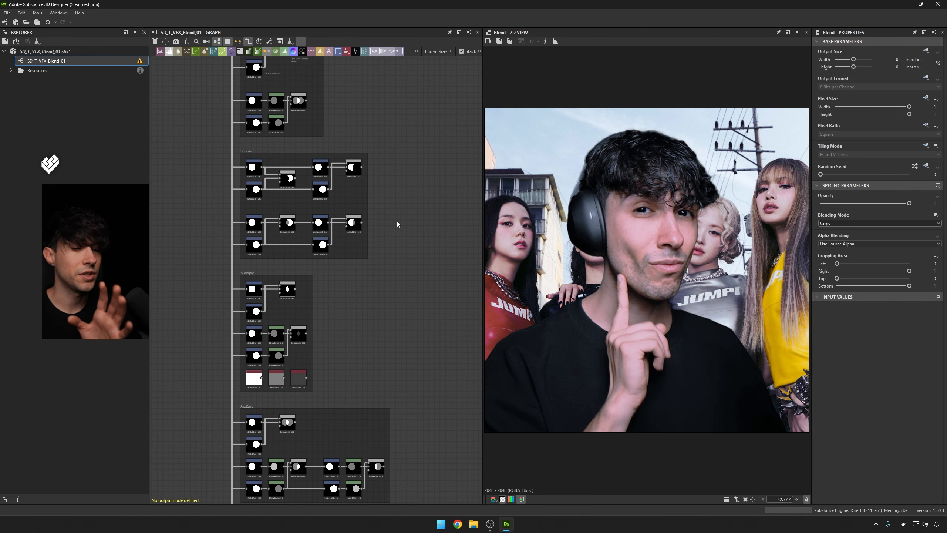
pyautogui.moveTo(390, 214); pyautogui.dragTo(411, 241, button='middle')
pyautogui.scroll(3, 309, 223)
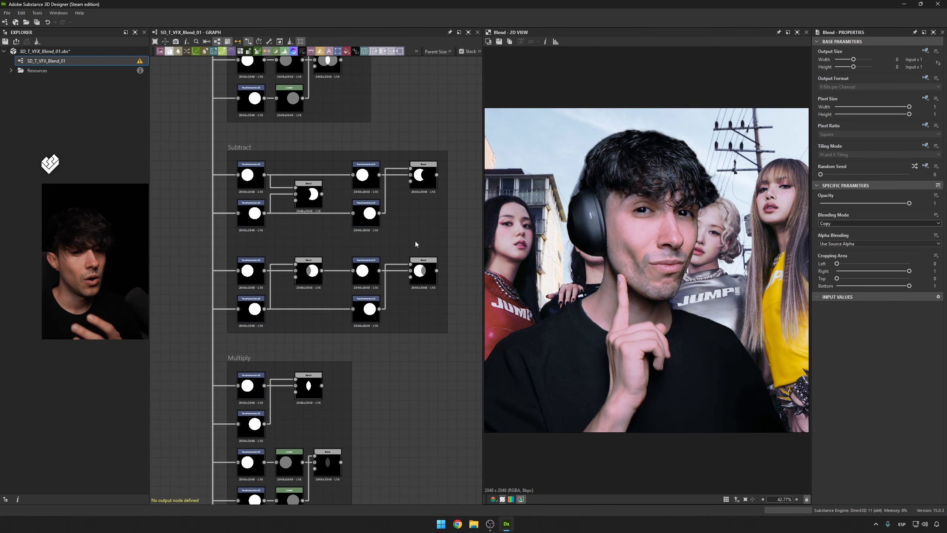
pyautogui.doubleClick(423, 175)
pyautogui.doubleClick(313, 271)
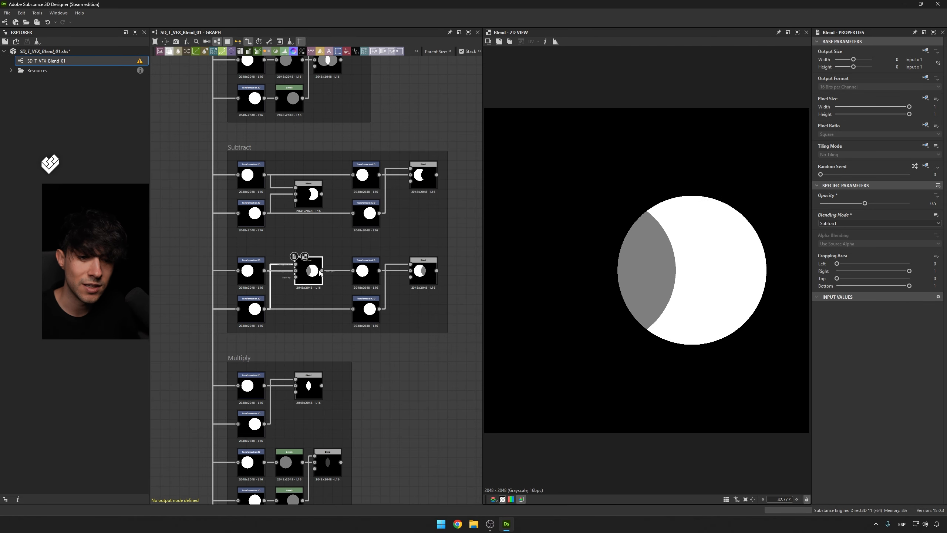
pyautogui.doubleClick(425, 271)
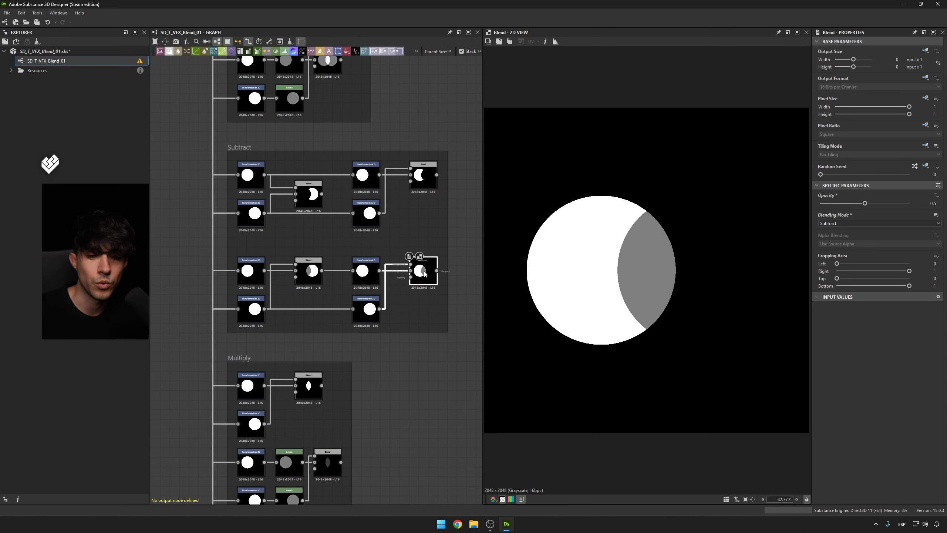
pyautogui.scroll(3, 424, 271)
pyautogui.scroll(-1, 428, 287)
pyautogui.scroll(-2, 428, 287)
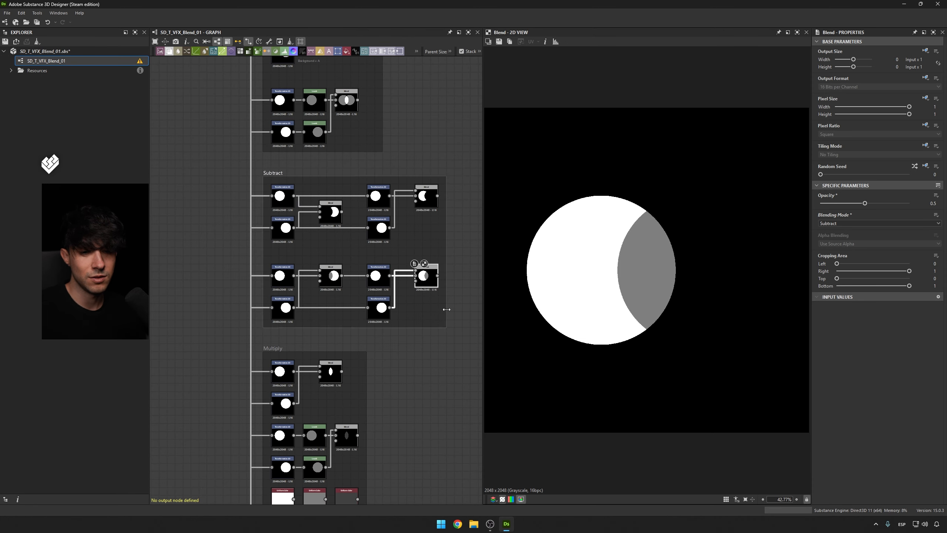
# Go to the Multiply frame and preview the two Transformation 2D discs that feed its first Blend.
pyautogui.moveTo(424, 380); pyautogui.dragTo(427, 343, button='middle')
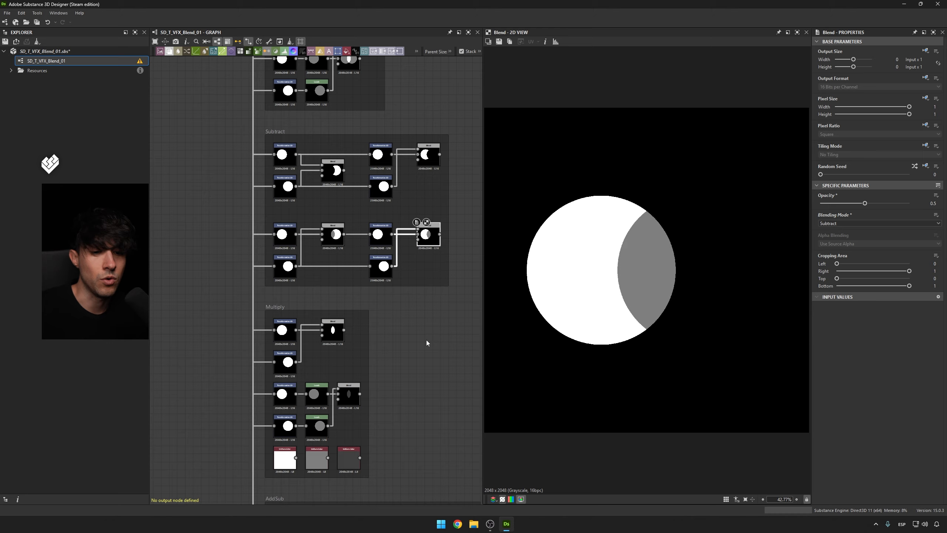
pyautogui.moveTo(378, 369); pyautogui.dragTo(376, 297, button='middle')
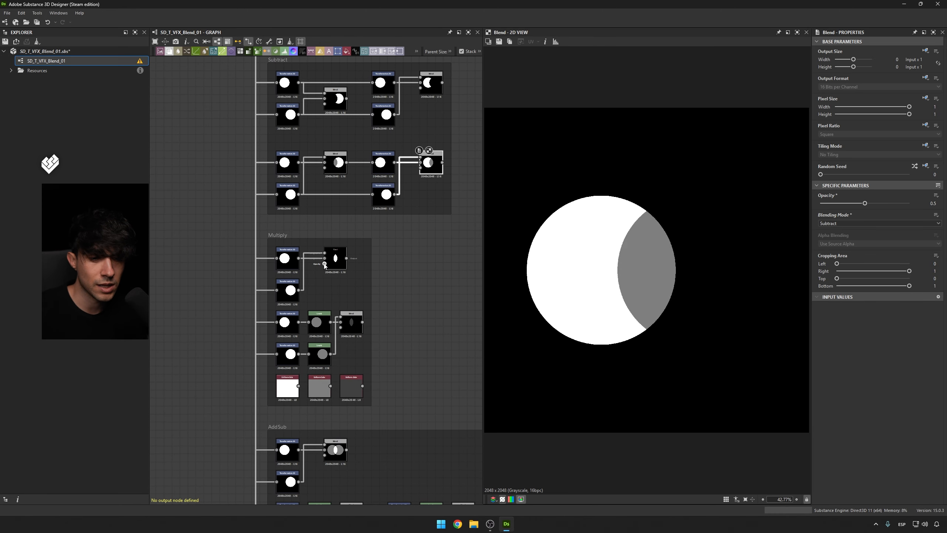
pyautogui.scroll(2, 313, 263)
pyautogui.doubleClick(274, 261)
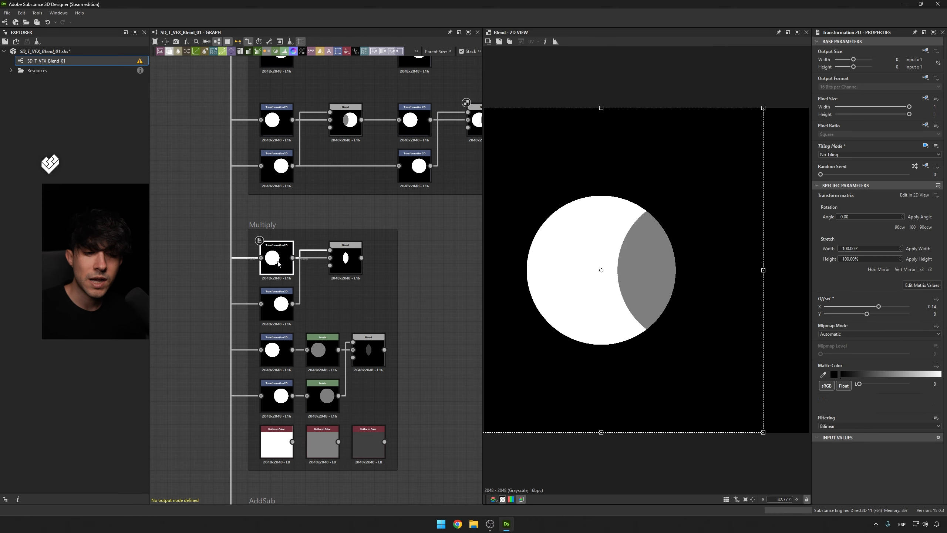
pyautogui.doubleClick(283, 295)
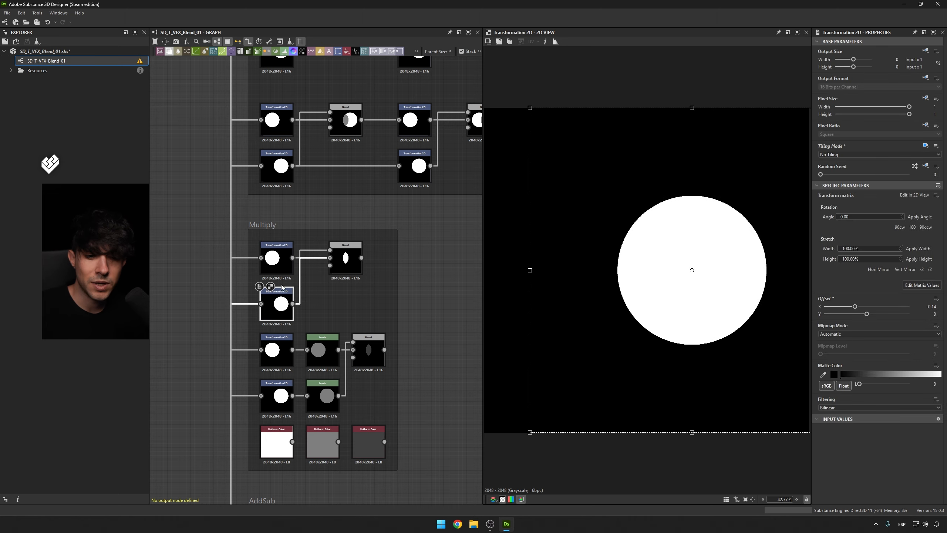
pyautogui.doubleClick(288, 263)
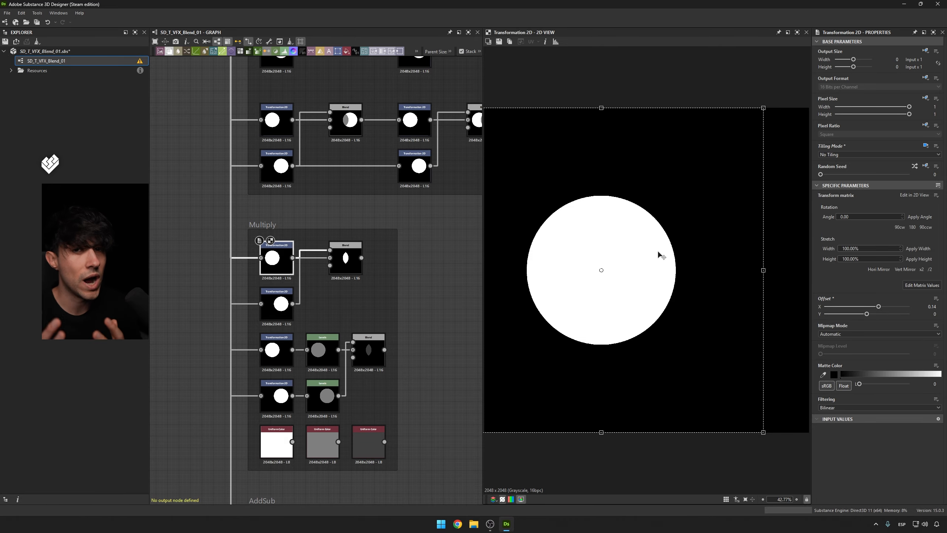
# Preview the Multiply frame's two white discs and their Blend, comparing the Blend with the half-opacity Subtract Blend above.
pyautogui.doubleClick(280, 304)
pyautogui.doubleClick(346, 265)
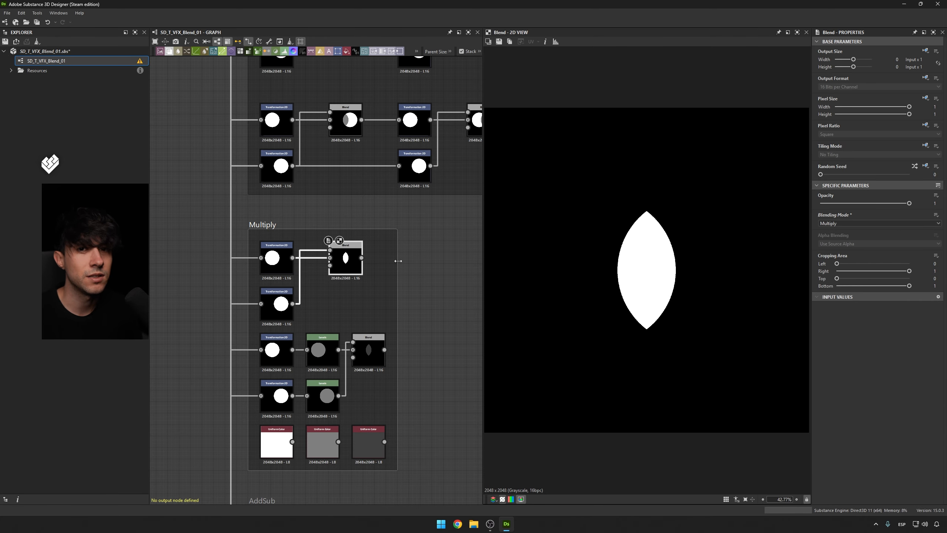
pyautogui.click(284, 261)
pyautogui.doubleClick(283, 260)
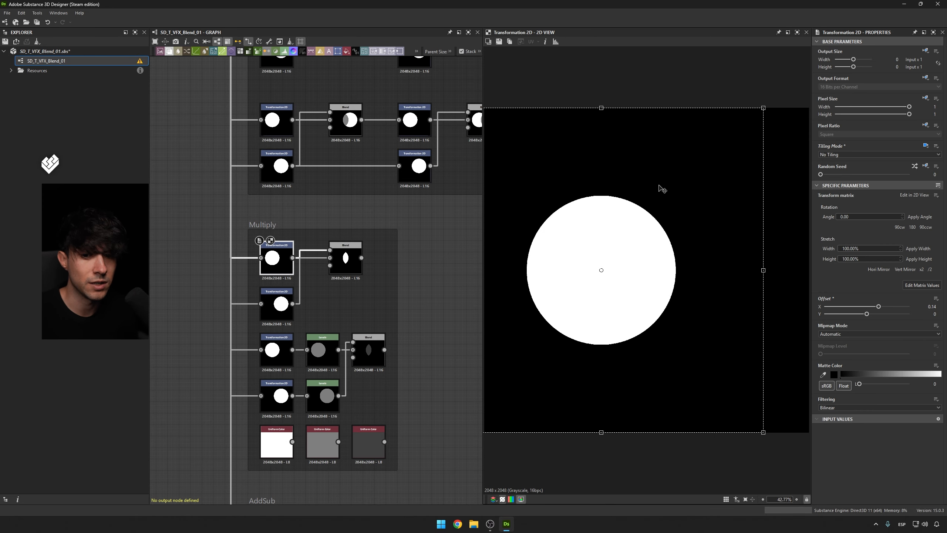
pyautogui.doubleClick(347, 265)
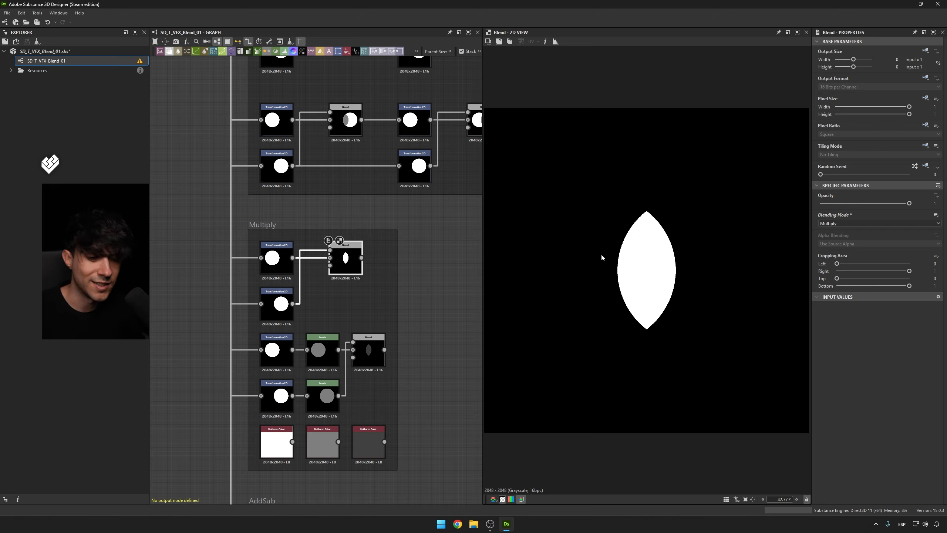
pyautogui.click(345, 121)
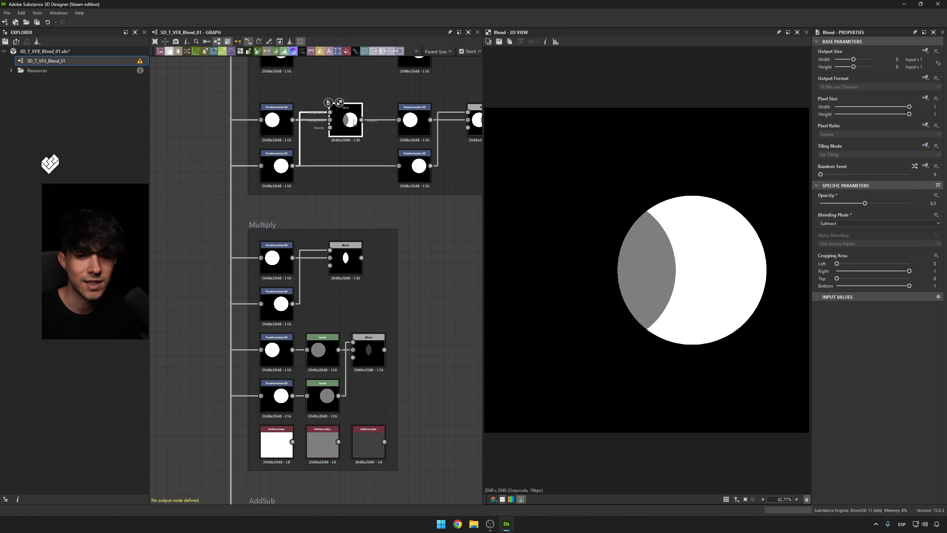
pyautogui.click(336, 269)
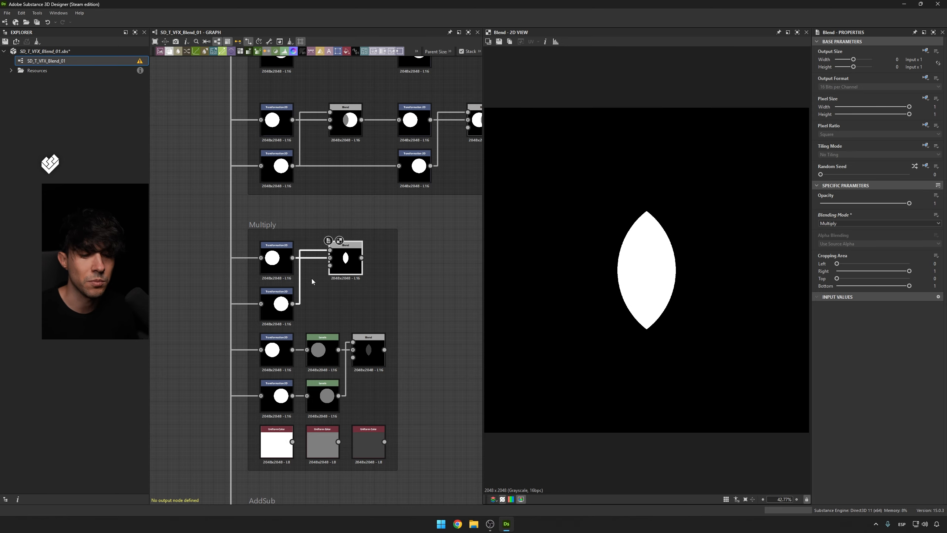
# Preview the two gray Levels discs in the Multiply frame and the Blend that combines them.
pyautogui.click(329, 350)
pyautogui.click(325, 404)
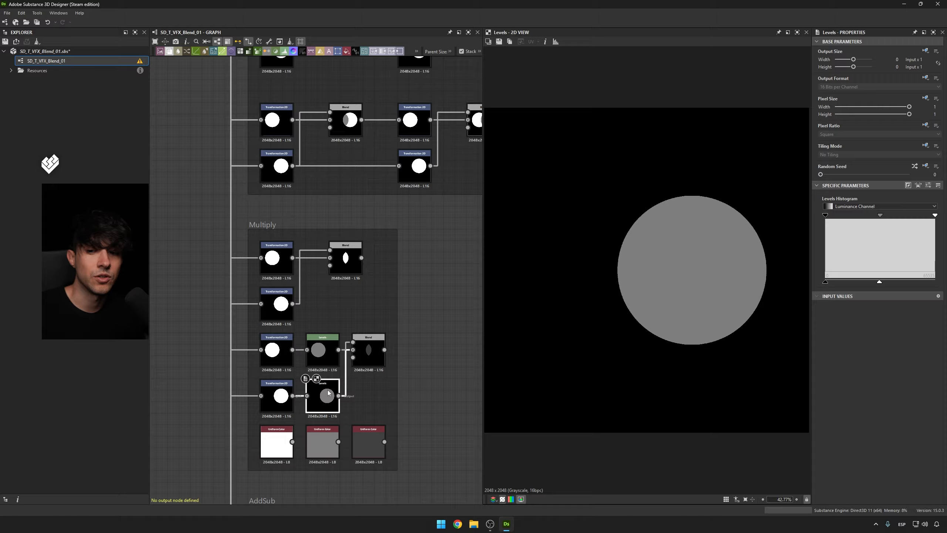
pyautogui.click(375, 353)
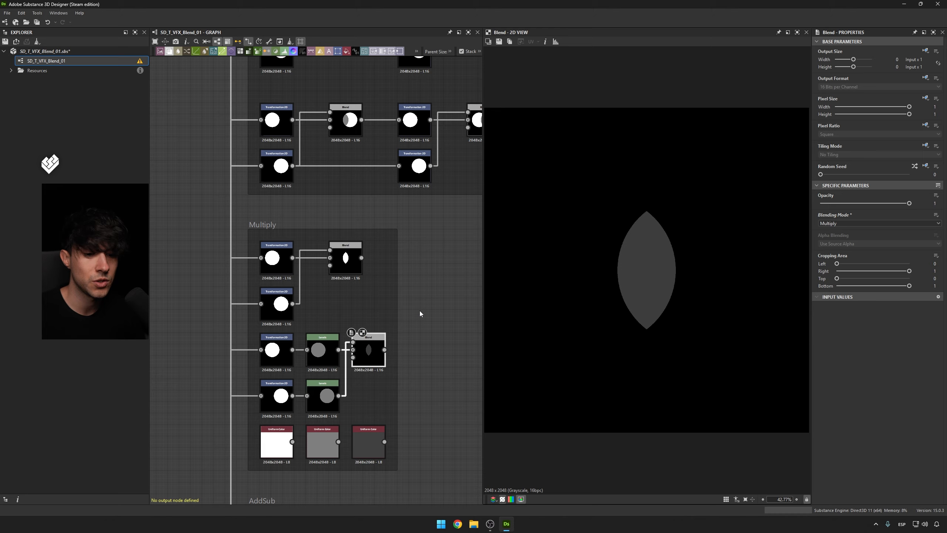
# Compare the white disc, the gray Levels disc and the lower Multiply Blend with their matching white, mid-gray and dark-gray Uniform Color swatches.
pyautogui.click(276, 444)
pyautogui.click(284, 365)
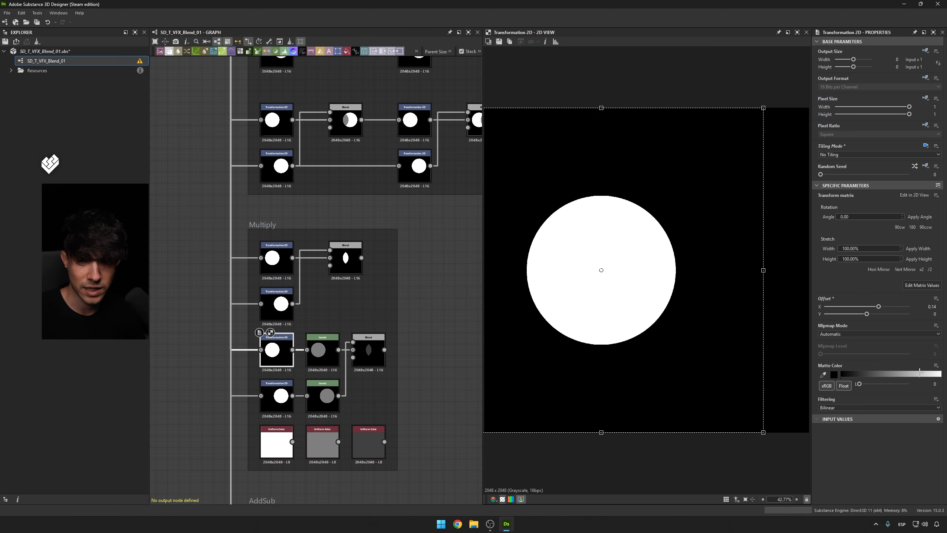
pyautogui.click(276, 442)
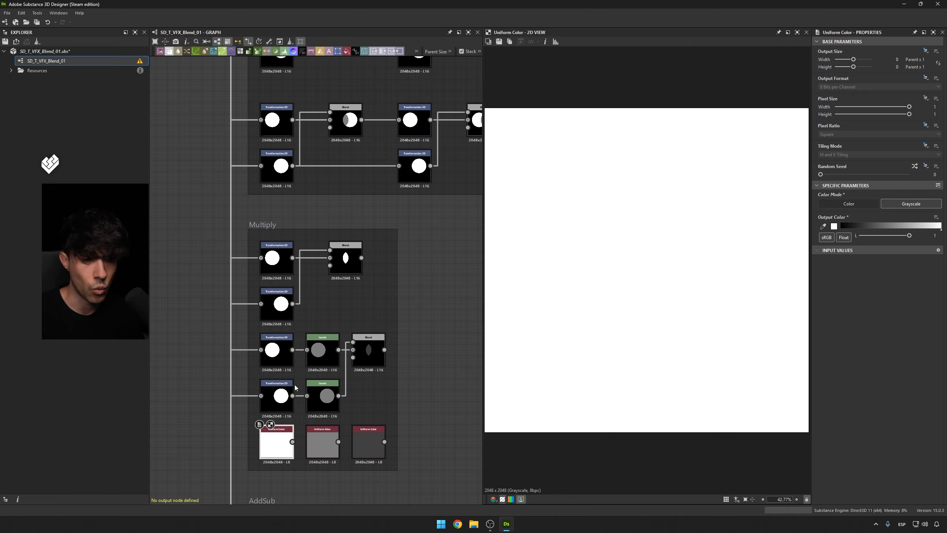
pyautogui.click(316, 353)
pyautogui.click(322, 444)
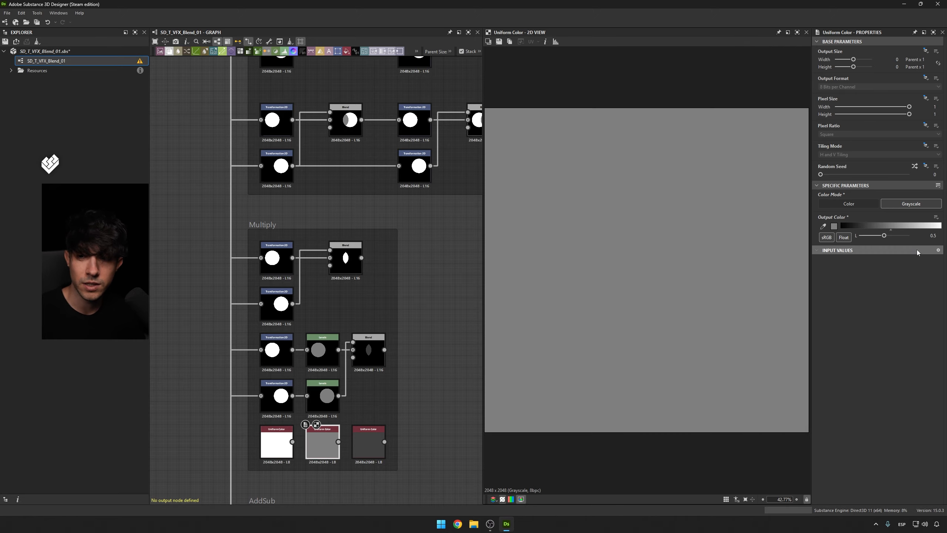
pyautogui.click(369, 355)
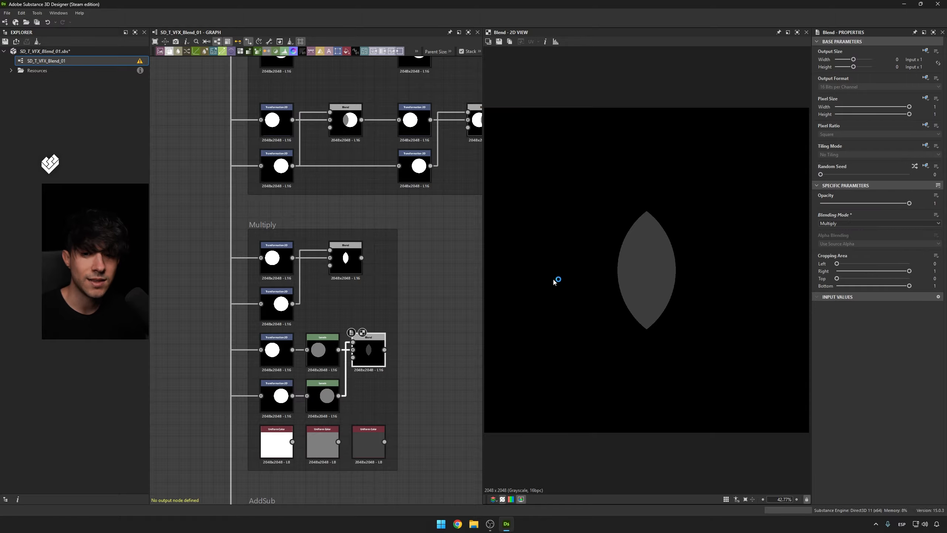
pyautogui.click(369, 442)
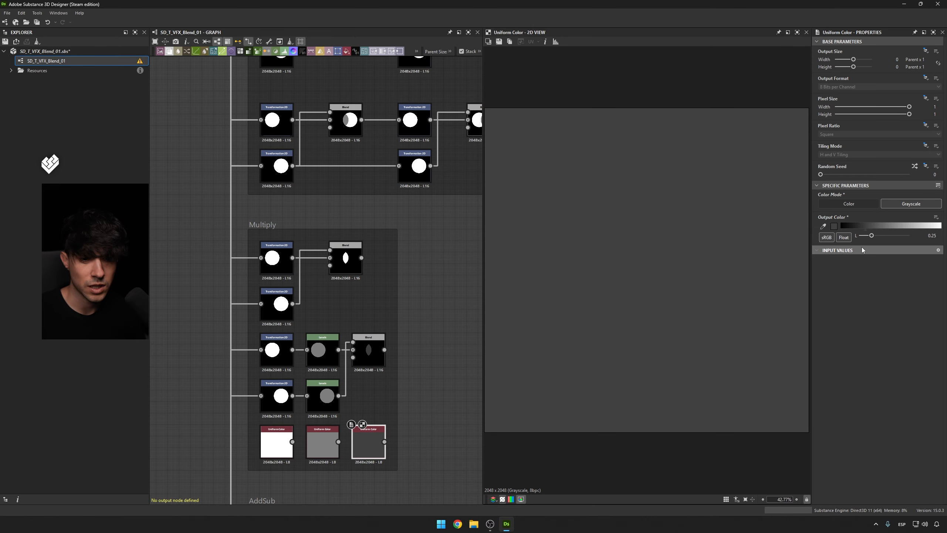
pyautogui.click(368, 361)
pyautogui.click(369, 433)
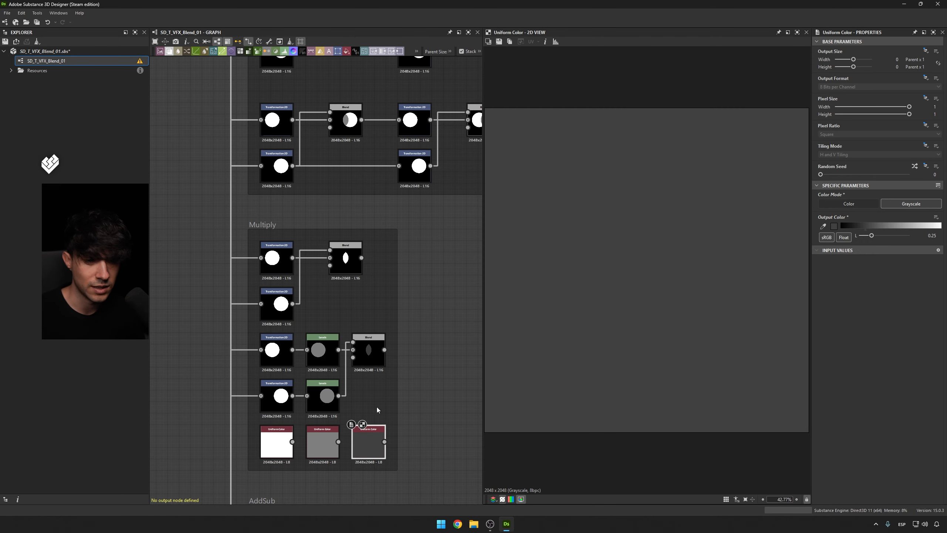
pyautogui.click(379, 351)
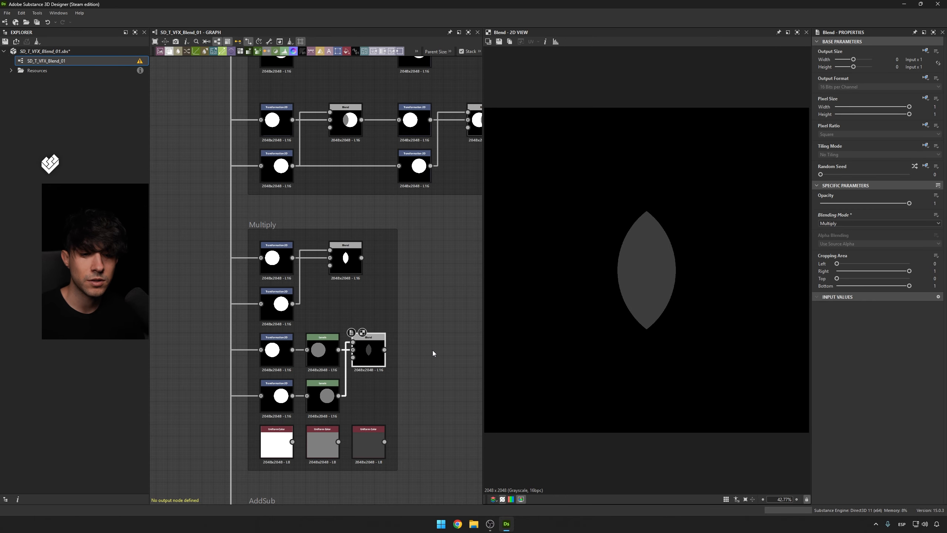
# Add a Blend node fed in both foreground and background by the lower Multiply Blend, set it to Multiply and align it beside its source.
pyautogui.moveTo(385, 350); pyautogui.dragTo(428, 345)
pyautogui.write('blend')
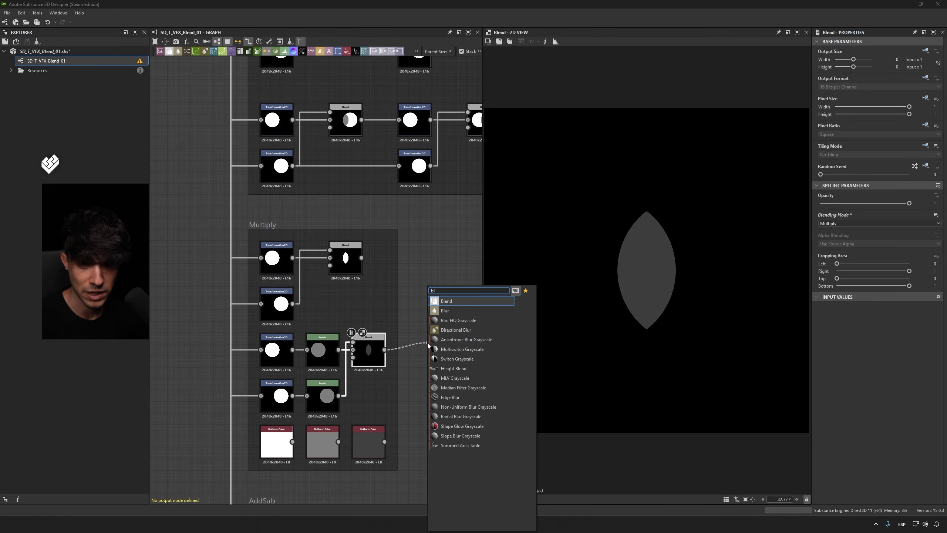
pyautogui.press('Return')
pyautogui.moveTo(434, 330); pyautogui.dragTo(384, 350)
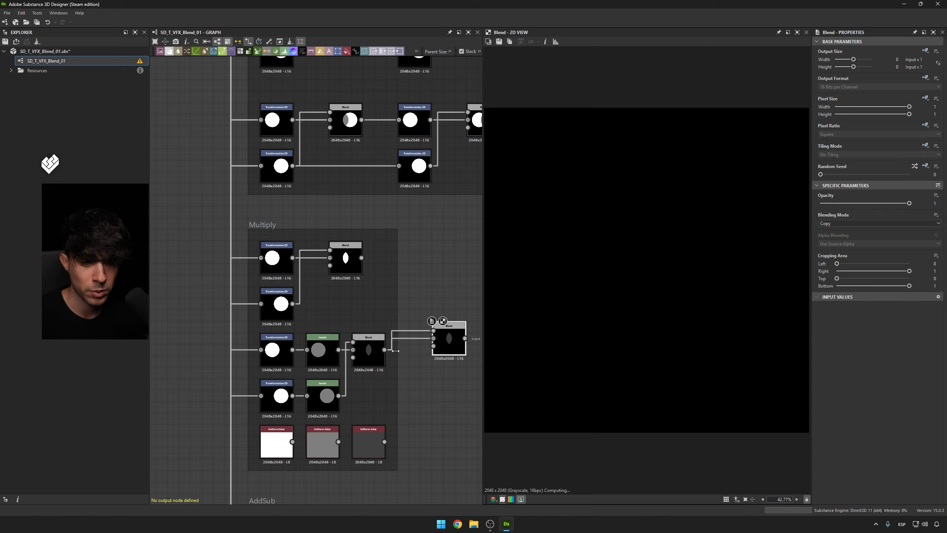
pyautogui.click(828, 223)
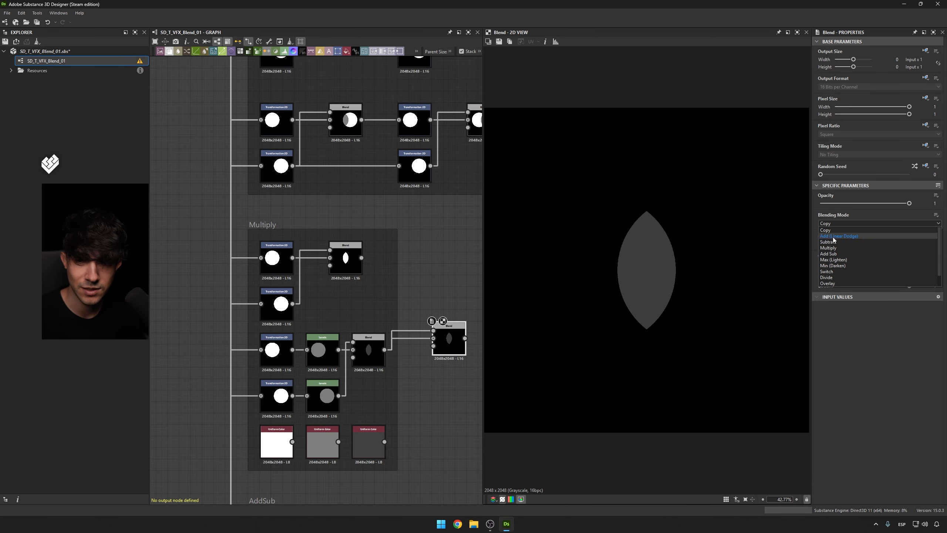
pyautogui.click(835, 249)
pyautogui.moveTo(454, 348)
pyautogui.mouseDown()
pyautogui.moveTo(453, 359)
pyautogui.moveTo(441, 360)
pyautogui.mouseUp()
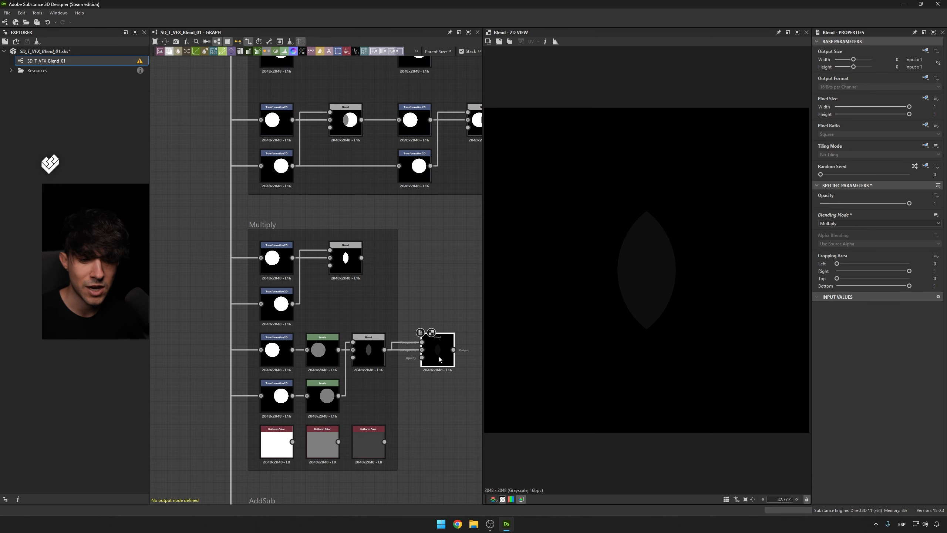
# Duplicate the dark-gray Uniform Color node below the new Blend and set the copy's output color to 0.125.
pyautogui.click(375, 438)
pyautogui.hotkey('ctrl', 'c')
pyautogui.hotkey('ctrl', 'v')
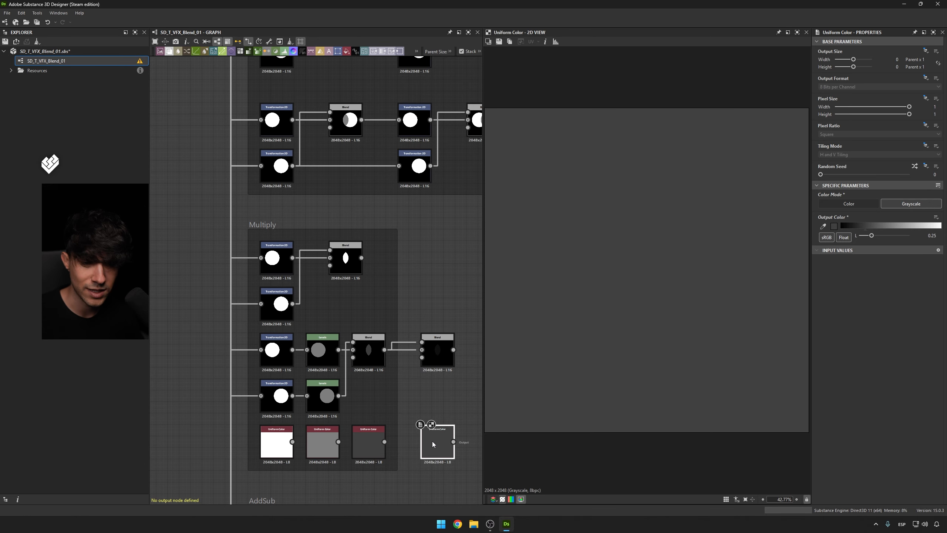
pyautogui.click(433, 442)
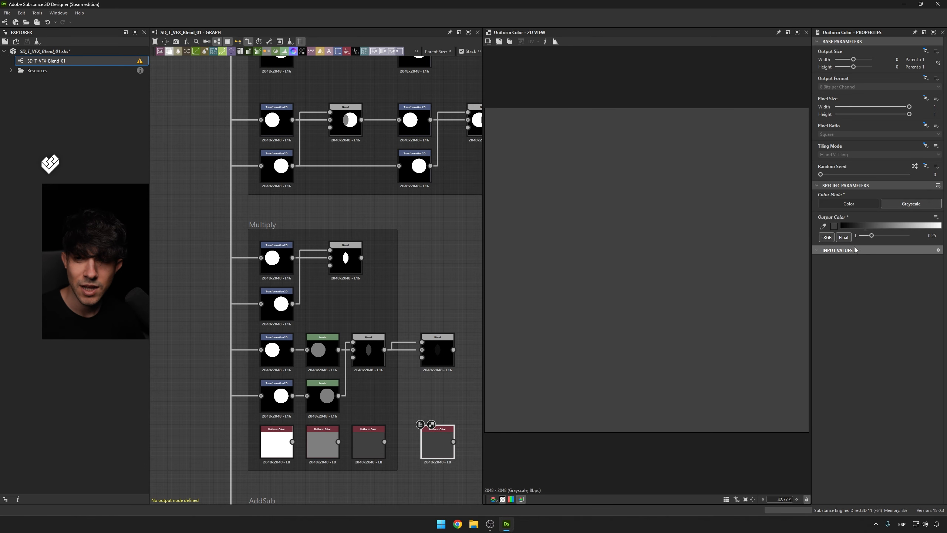
pyautogui.click(937, 242)
pyautogui.write('.125')
pyautogui.press('Return')
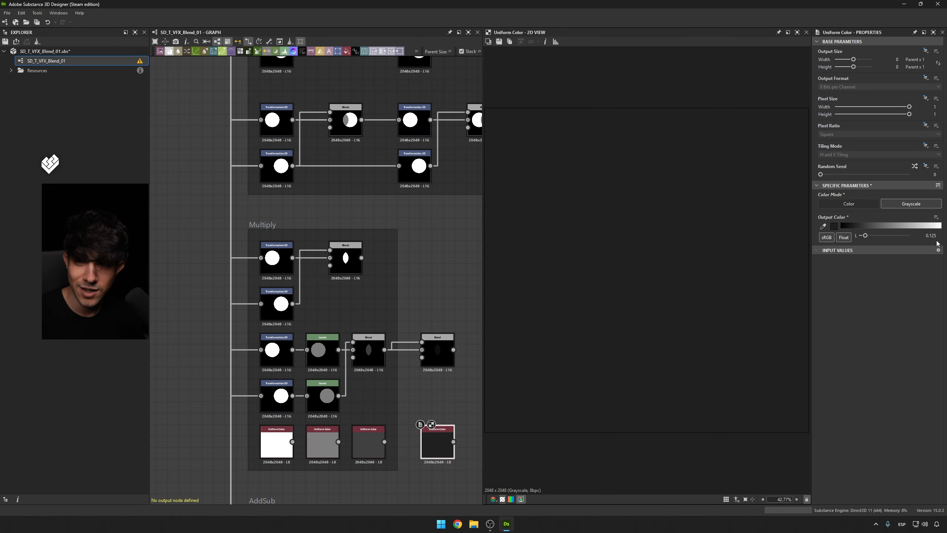
# Alternate previews of the new Multiply Blend and the copied Uniform Color to compare their gray values.
pyautogui.click(438, 351)
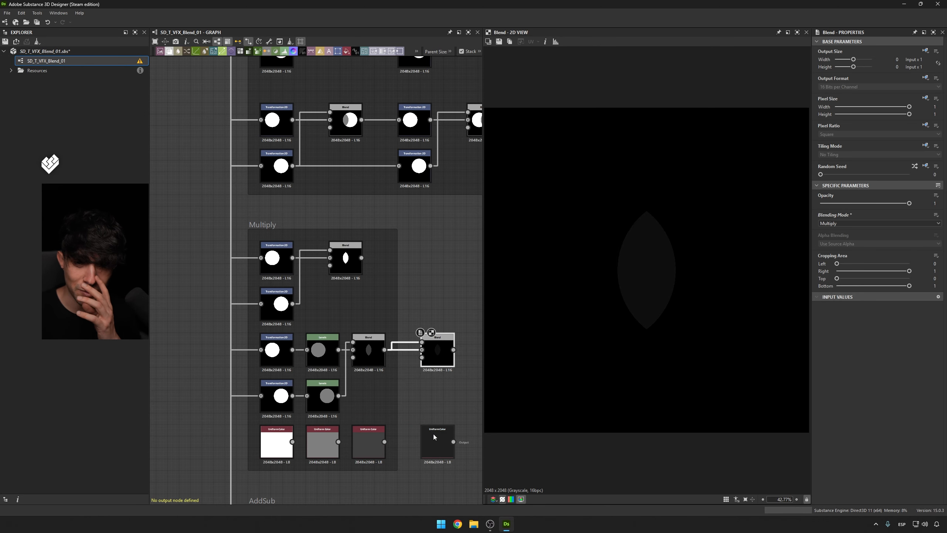
pyautogui.click(434, 437)
pyautogui.click(442, 351)
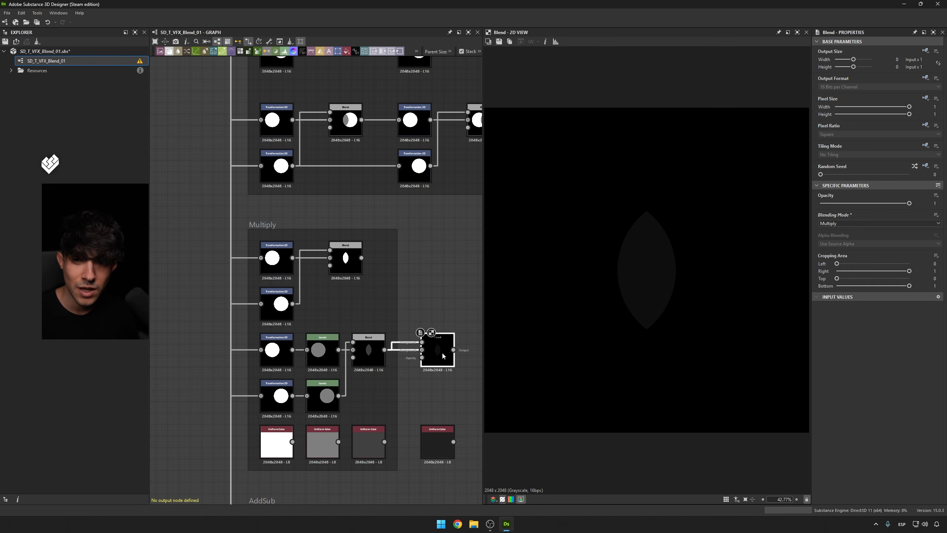
pyautogui.click(443, 432)
pyautogui.click(431, 352)
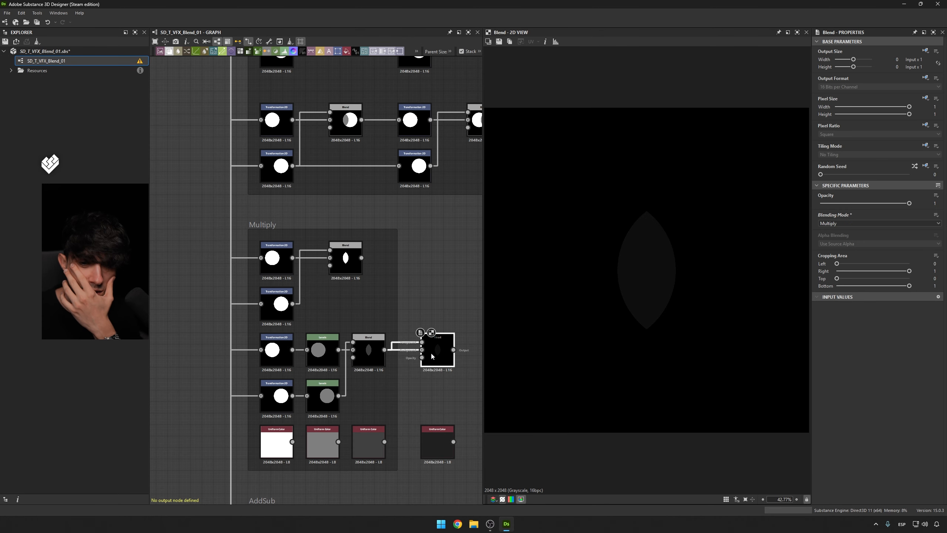
pyautogui.click(438, 441)
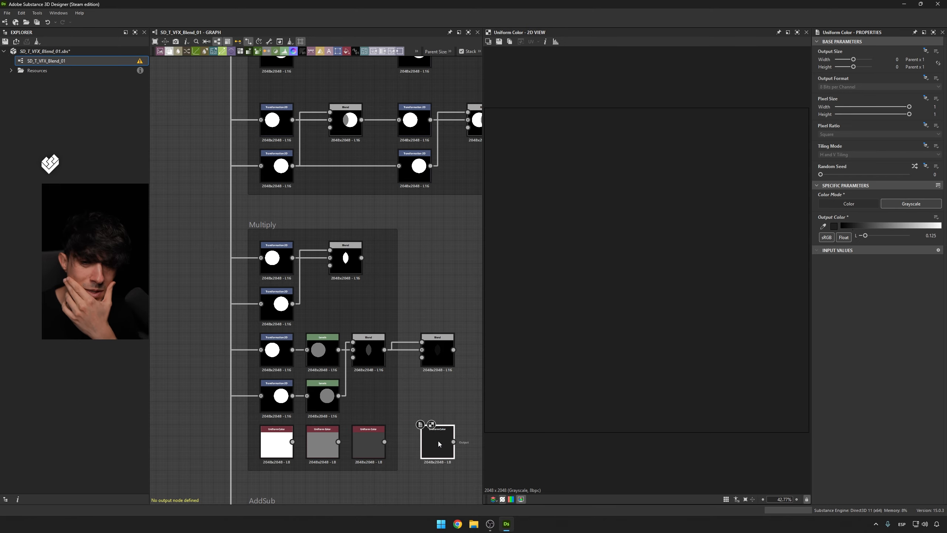
pyautogui.click(444, 360)
# Move the copied Uniform Color directly beneath the new Blend and preview the source Blend and the original dark-gray swatch.
pyautogui.scroll(5, 447, 433)
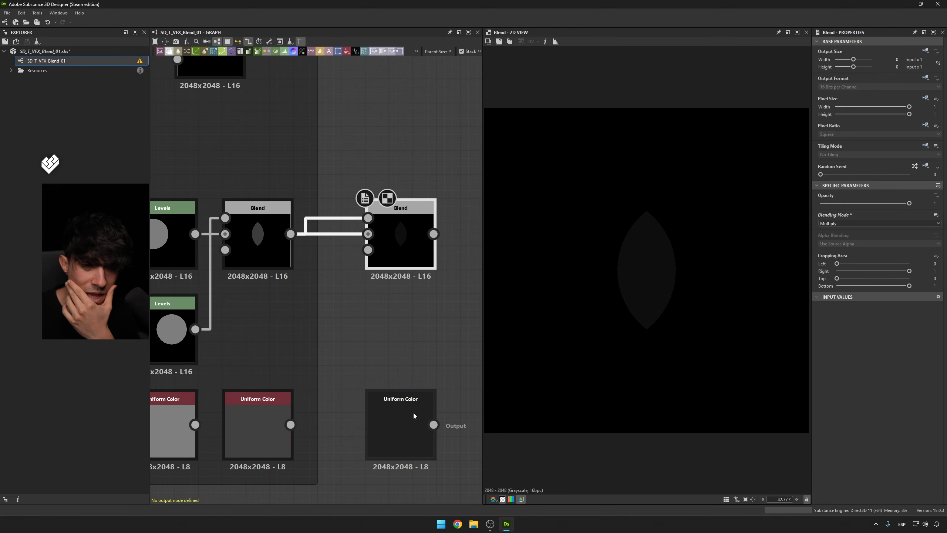
pyautogui.moveTo(412, 413); pyautogui.dragTo(431, 267)
pyautogui.scroll(1, 431, 267)
pyautogui.click(257, 242)
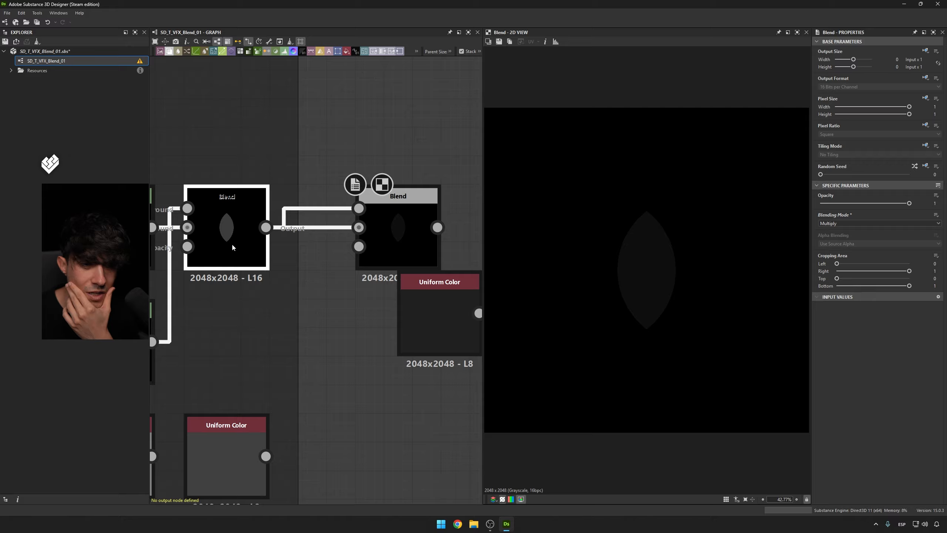
pyautogui.click(413, 245)
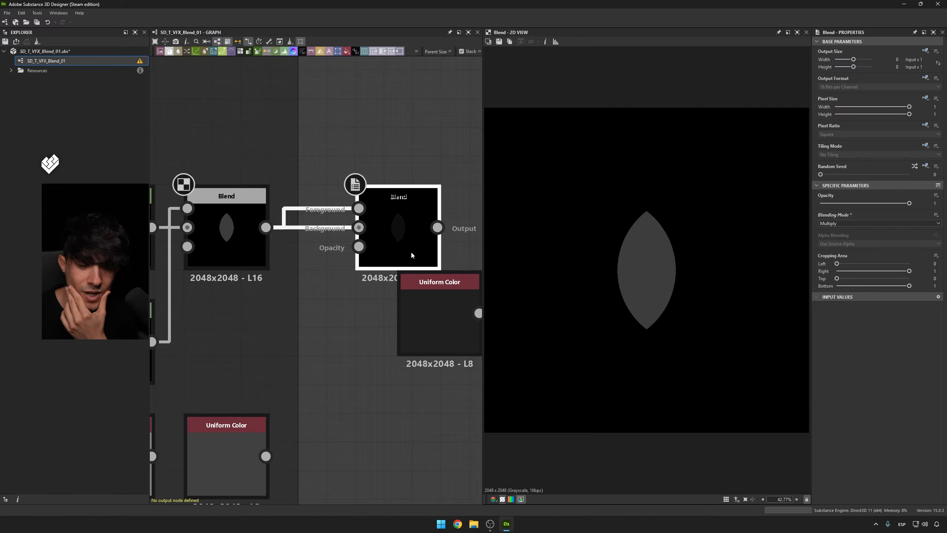
pyautogui.moveTo(372, 277); pyautogui.dragTo(394, 269, button='middle')
pyautogui.doubleClick(272, 429)
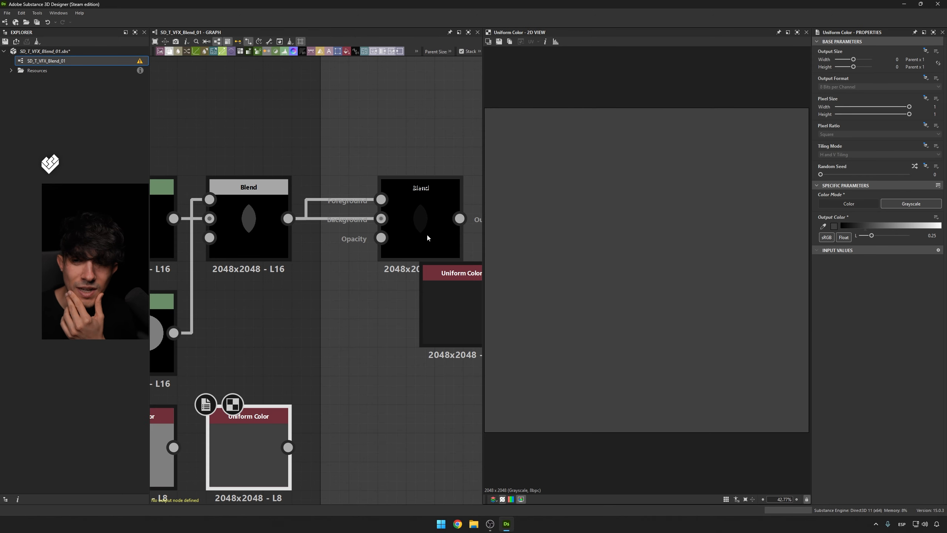
pyautogui.moveTo(444, 298); pyautogui.dragTo(402, 323)
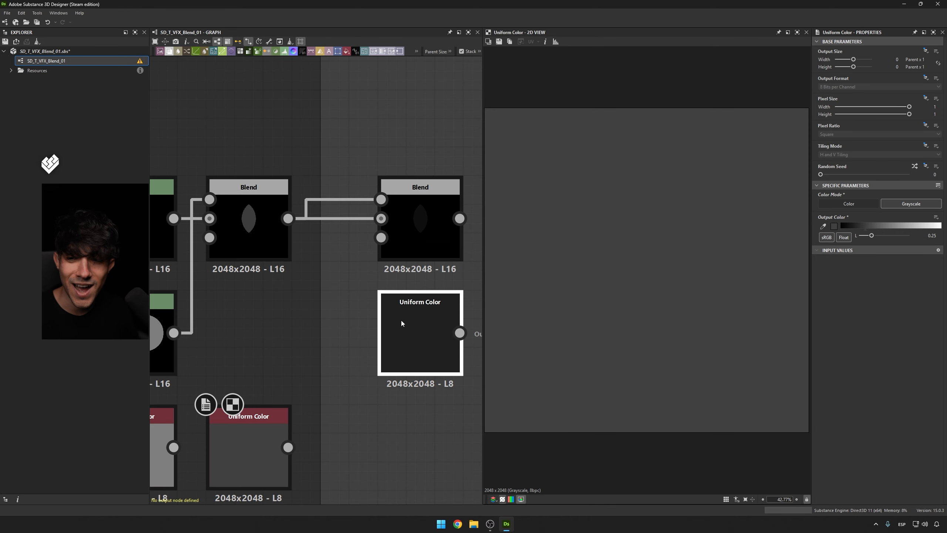
# Set the copied Uniform Color's output value to 0.07 and compare its preview with the new Multiply Blend.
pyautogui.doubleClick(402, 323)
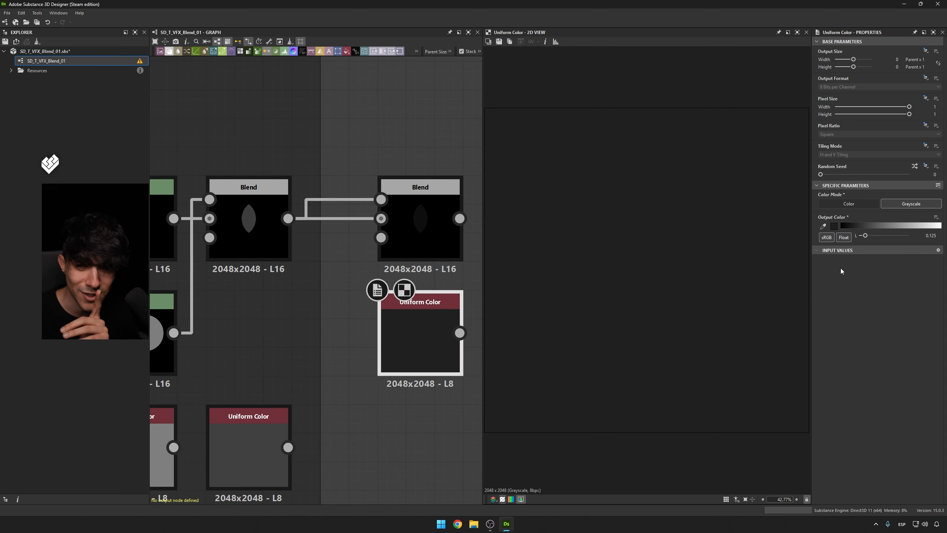
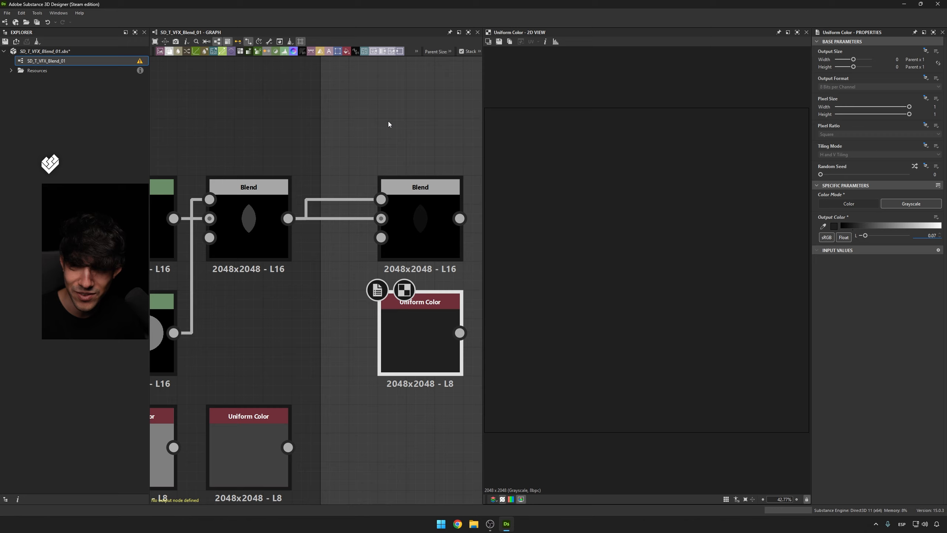
pyautogui.click(411, 234)
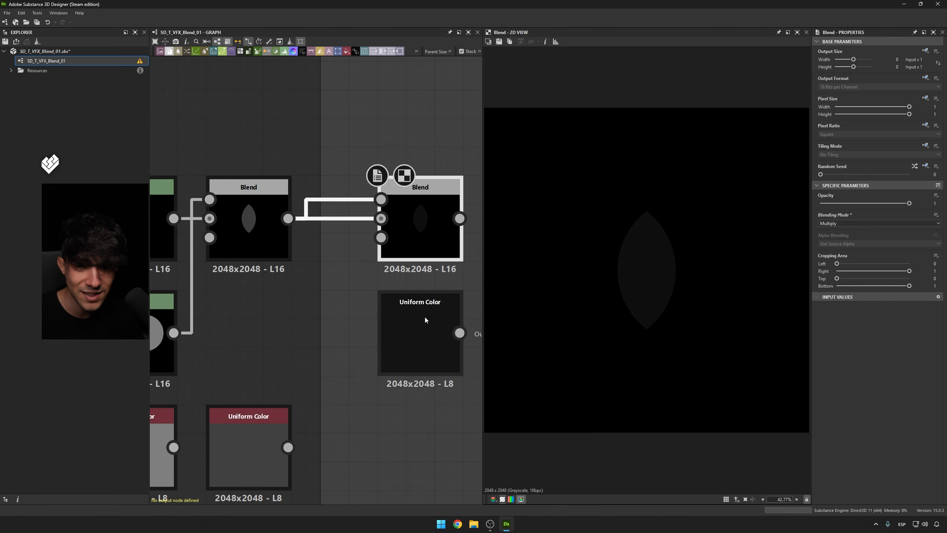
pyautogui.doubleClick(426, 320)
pyautogui.doubleClick(423, 248)
pyautogui.doubleClick(430, 309)
# Switch to Calculator and multiply 0.25 by 0.25.
pyautogui.write(',')
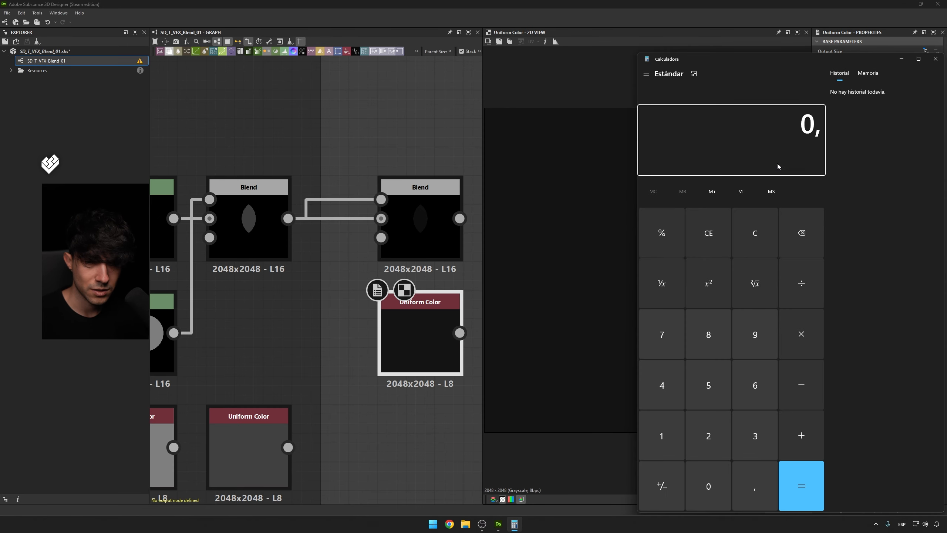
pyautogui.write('25*,25')
pyautogui.press('Return')
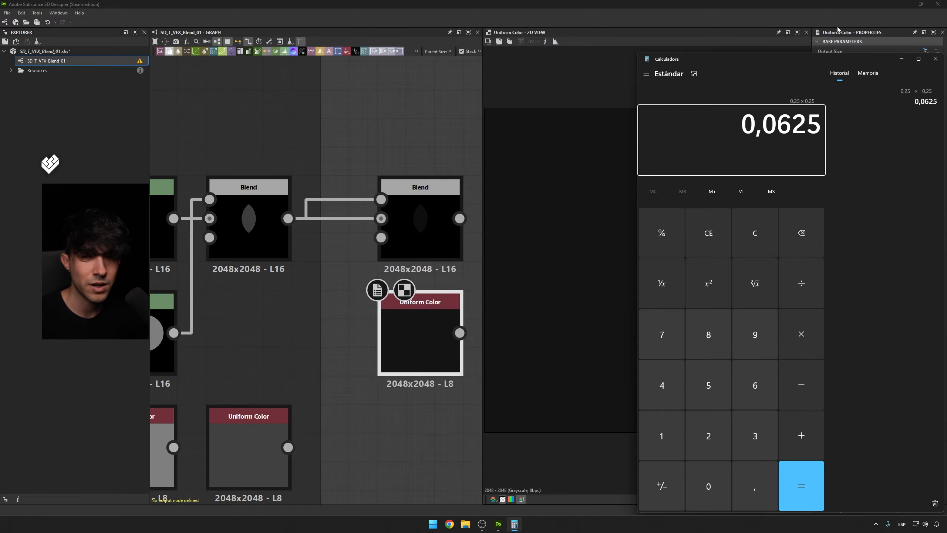
# Close Calculator, set the copied Uniform Color's output value to 0.0625 and compare it with the new Multiply Blend.
pyautogui.click(935, 59)
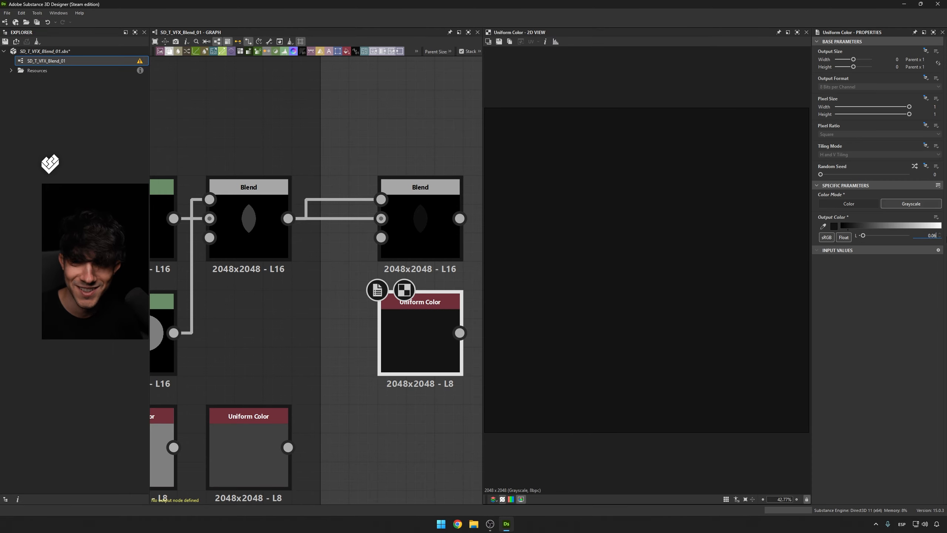
pyautogui.doubleClick(433, 229)
pyautogui.doubleClick(429, 330)
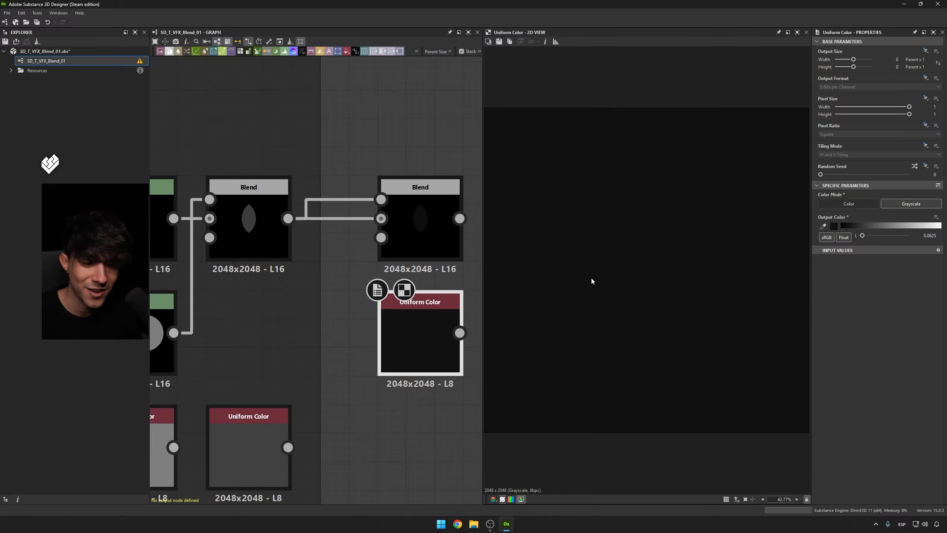
pyautogui.doubleClick(415, 245)
pyautogui.scroll(-2, 422, 297)
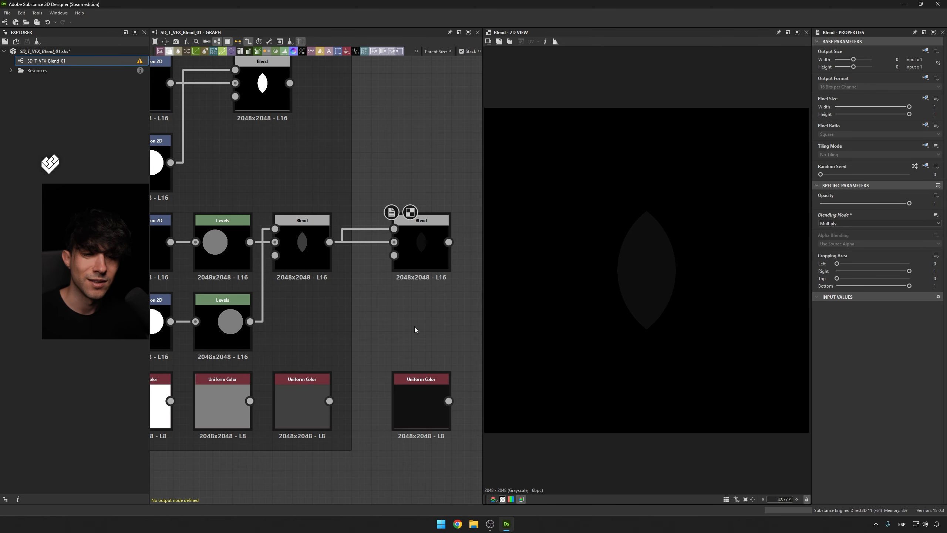
pyautogui.scroll(-1, 423, 281)
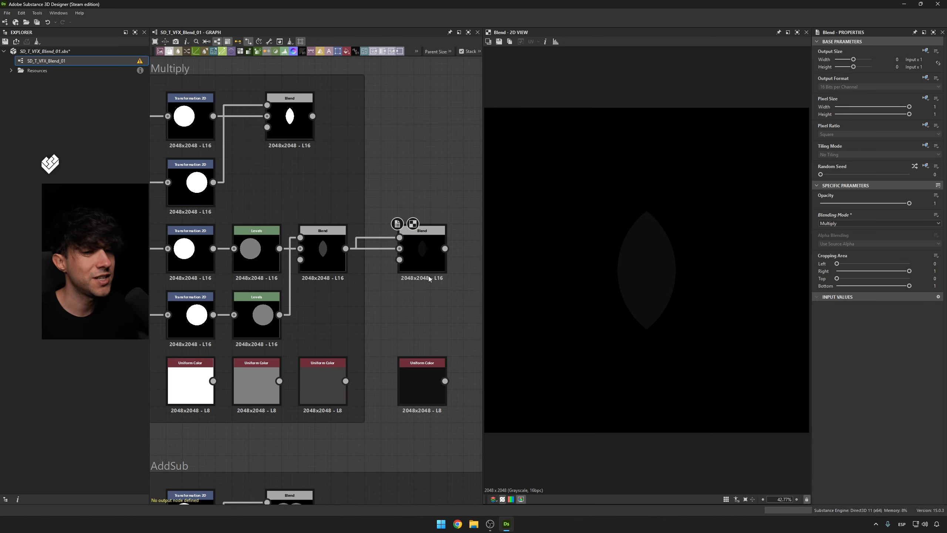
# Delete the extra Multiply Blend and the copied Uniform Color outside the Multiply frame.
pyautogui.scroll(-3, 428, 275)
pyautogui.moveTo(441, 259); pyautogui.dragTo(452, 362)
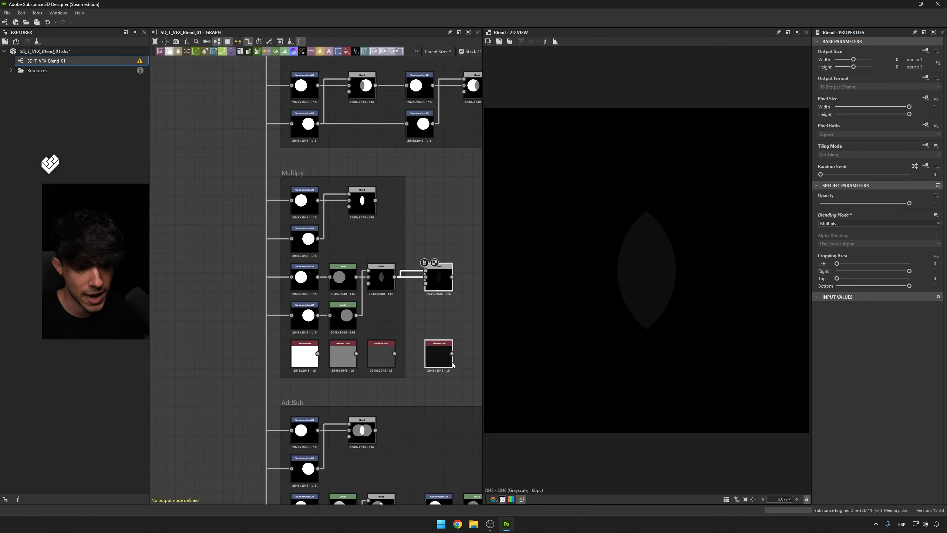
pyautogui.press('Delete')
# Preview the first Multiply Blend in the Opacity Different Blend Modes frame along with its grunge source, purple Uniform Color and Curve mask.
pyautogui.scroll(-8, 415, 279)
pyautogui.scroll(10, 379, 273)
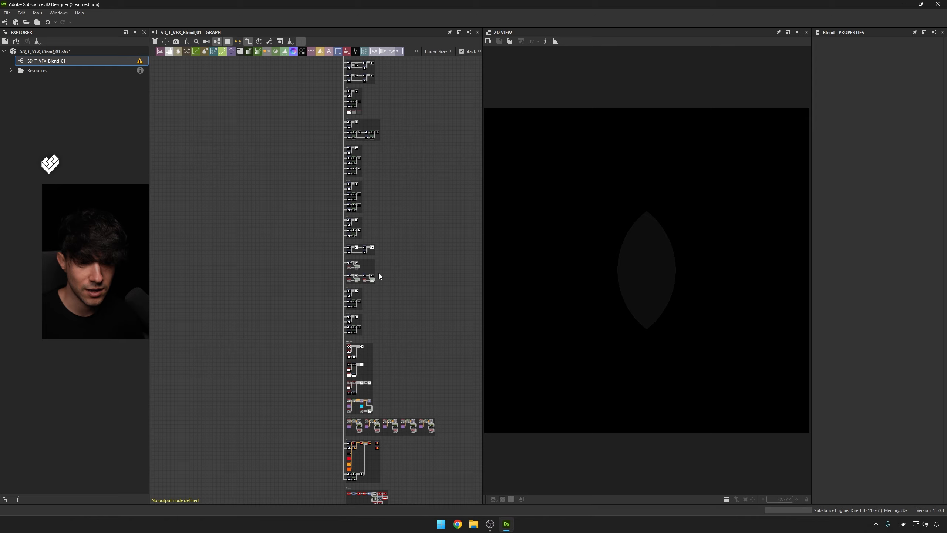
pyautogui.click(385, 256)
pyautogui.moveTo(239, 281); pyautogui.dragTo(431, 278, button='middle')
pyautogui.doubleClick(263, 252)
pyautogui.scroll(1, 313, 300)
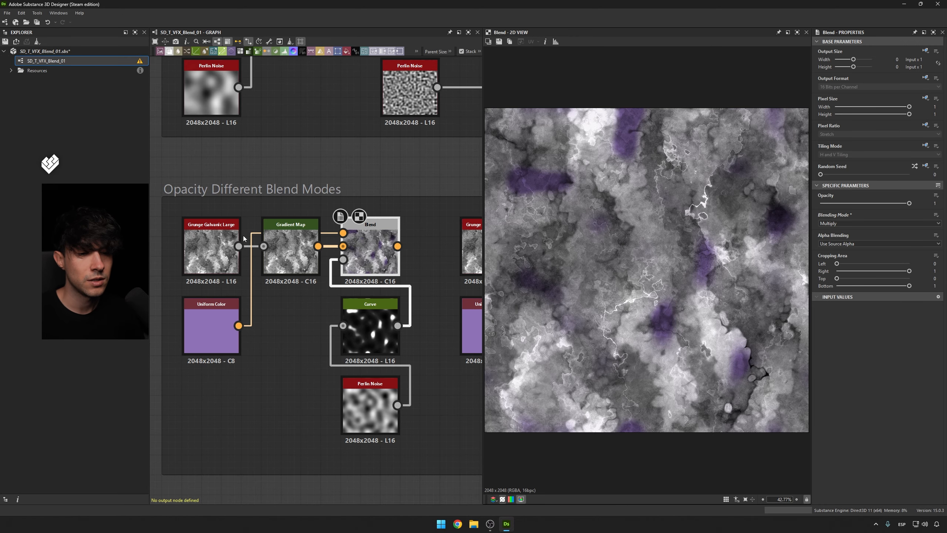
pyautogui.doubleClick(219, 244)
pyautogui.doubleClick(208, 322)
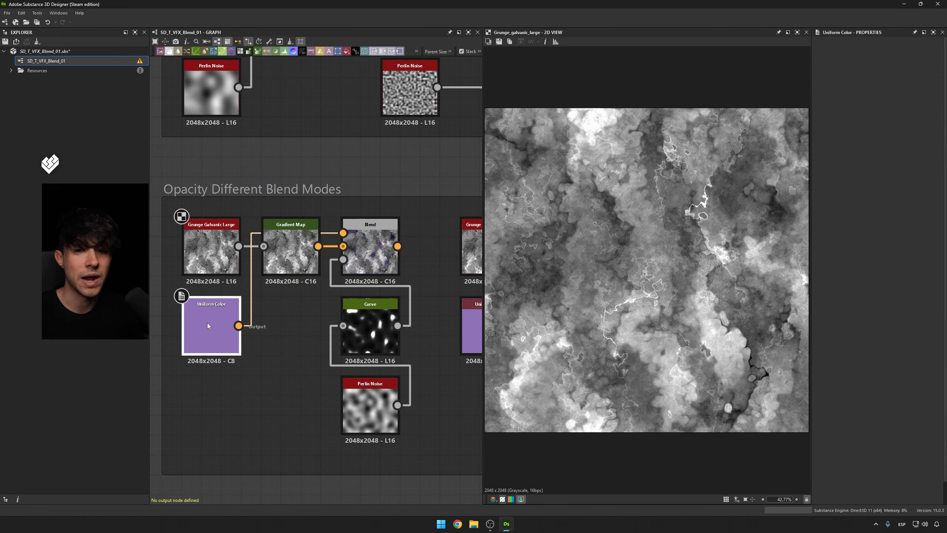
pyautogui.doubleClick(371, 332)
pyautogui.doubleClick(370, 248)
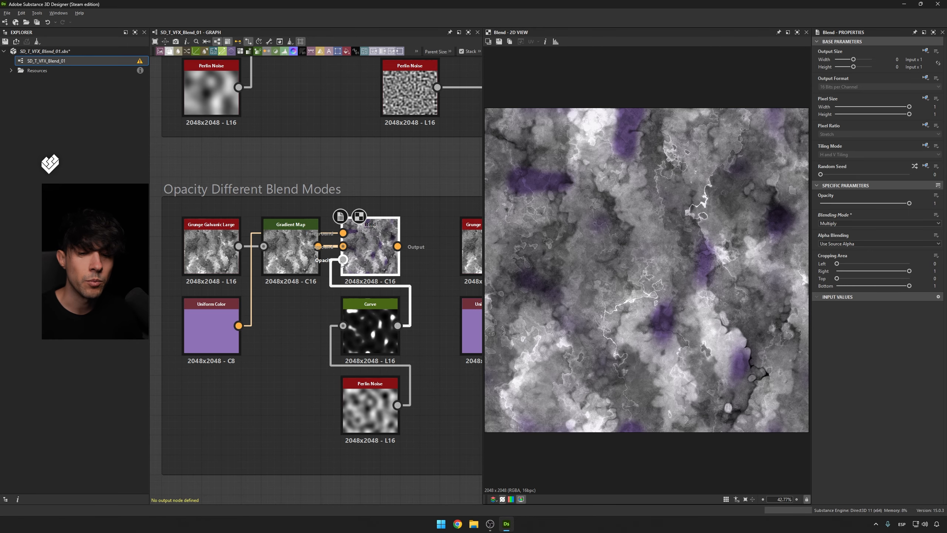
# Disconnect the Curve mask from the Blend's opacity input and set the Uniform Color to white with saturation 0 and value 1.
pyautogui.doubleClick(341, 262)
pyautogui.doubleClick(361, 257)
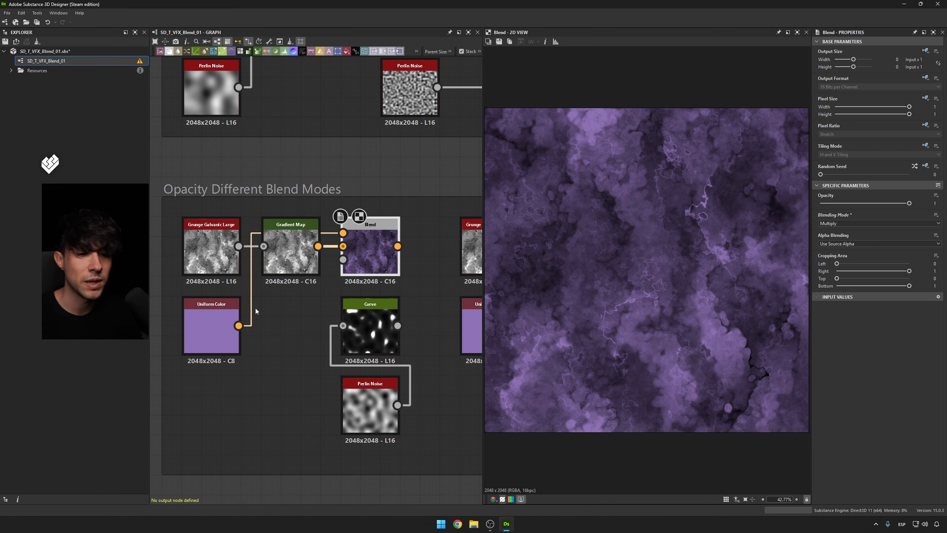
pyautogui.click(211, 325)
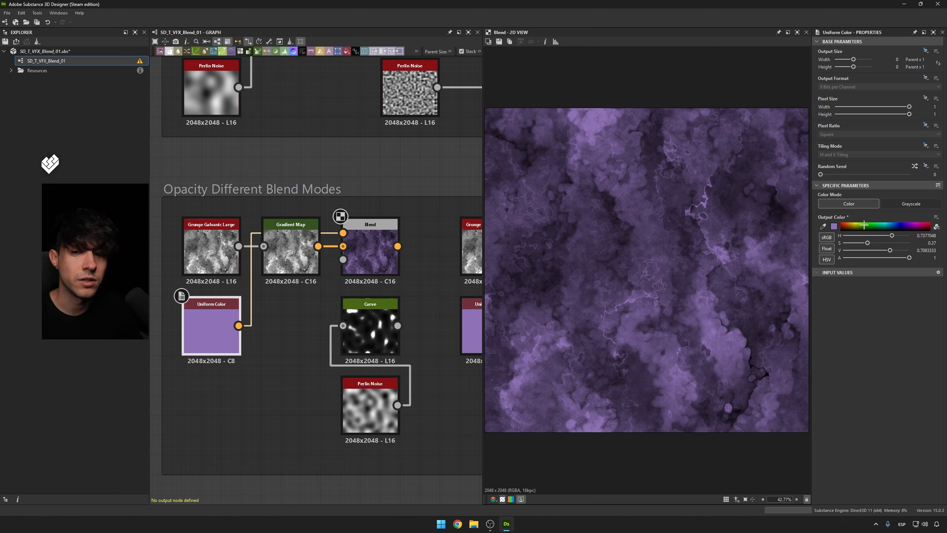
pyautogui.moveTo(891, 250); pyautogui.dragTo(911, 251)
pyautogui.moveTo(867, 243); pyautogui.dragTo(844, 242)
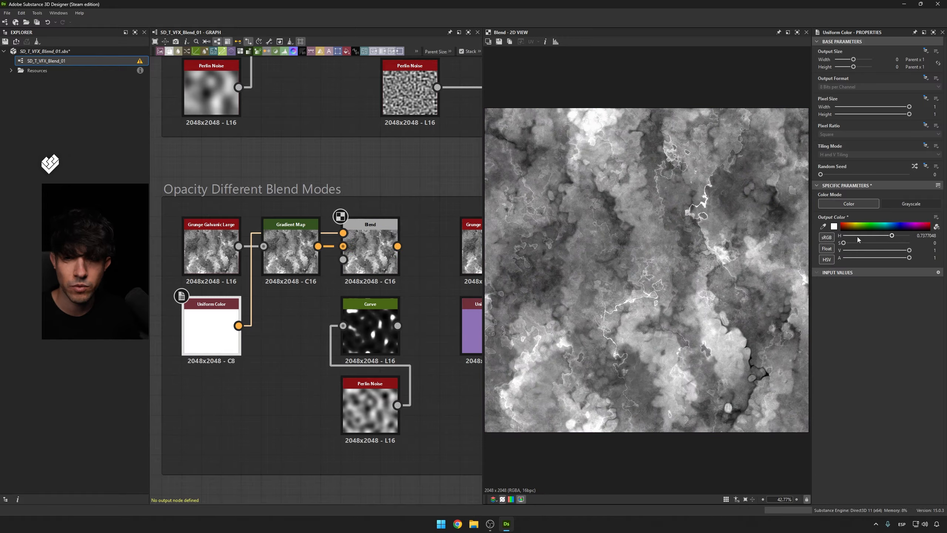
# Compare the Blend with Grunge Galvanic Large, then darken the Uniform Color to a value of 0.14 and return it to 1.
pyautogui.doubleClick(211, 249)
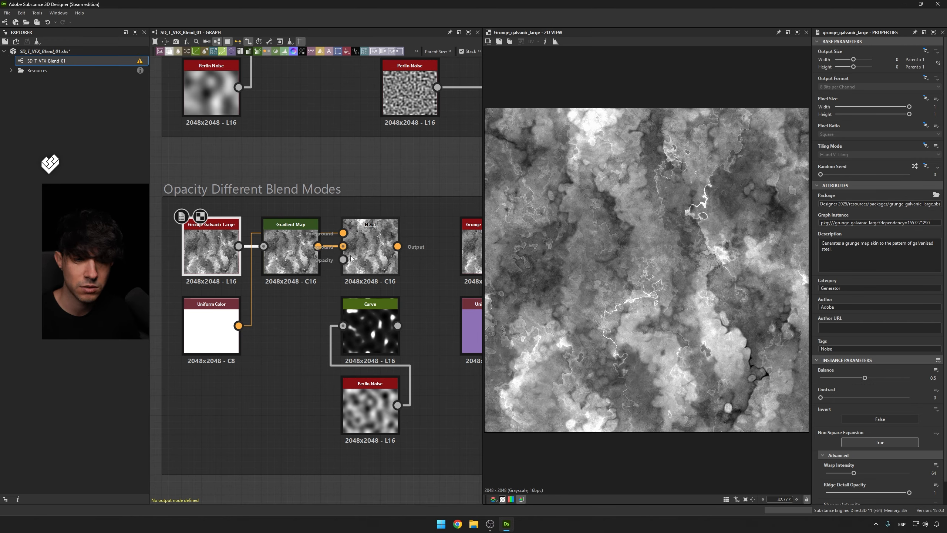
pyautogui.doubleClick(369, 254)
pyautogui.click(211, 329)
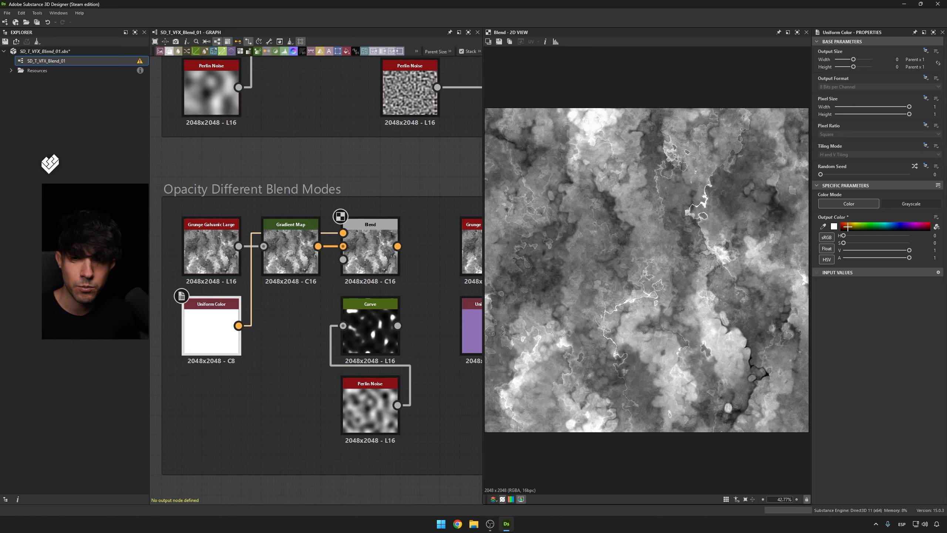
pyautogui.moveTo(847, 226); pyautogui.dragTo(921, 219)
pyautogui.moveTo(867, 244)
pyautogui.mouseDown()
pyautogui.moveTo(849, 245)
pyautogui.moveTo(902, 245)
pyautogui.moveTo(939, 222)
pyautogui.moveTo(846, 243)
pyautogui.moveTo(911, 245)
pyautogui.moveTo(854, 236)
pyautogui.moveTo(845, 250)
pyautogui.moveTo(897, 236)
pyautogui.moveTo(843, 243)
pyautogui.moveTo(919, 252)
pyautogui.moveTo(845, 253)
pyautogui.moveTo(855, 254)
pyautogui.mouseUp()
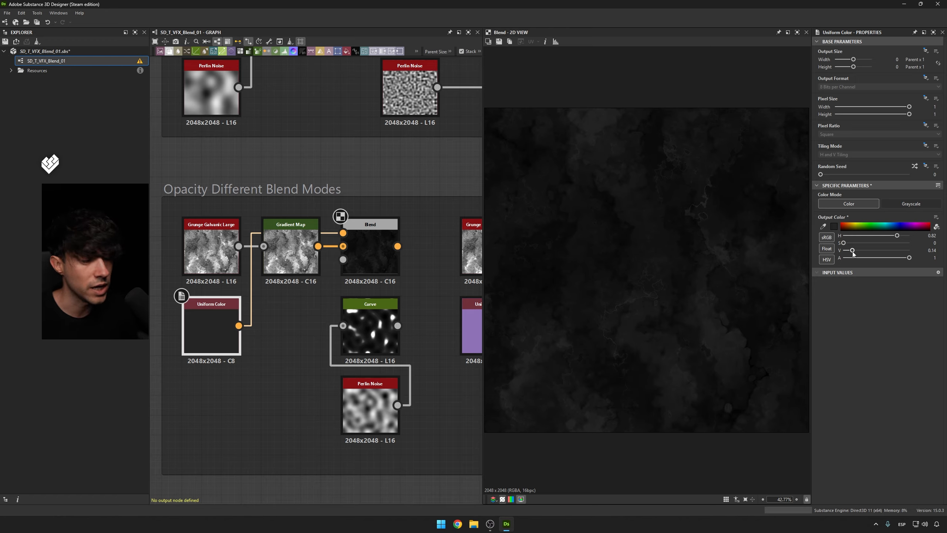
pyautogui.moveTo(855, 254); pyautogui.dragTo(910, 254)
# Add a Levels node after the Blend and try lowering its output white level to darken the image.
pyautogui.moveTo(397, 246); pyautogui.dragTo(417, 248)
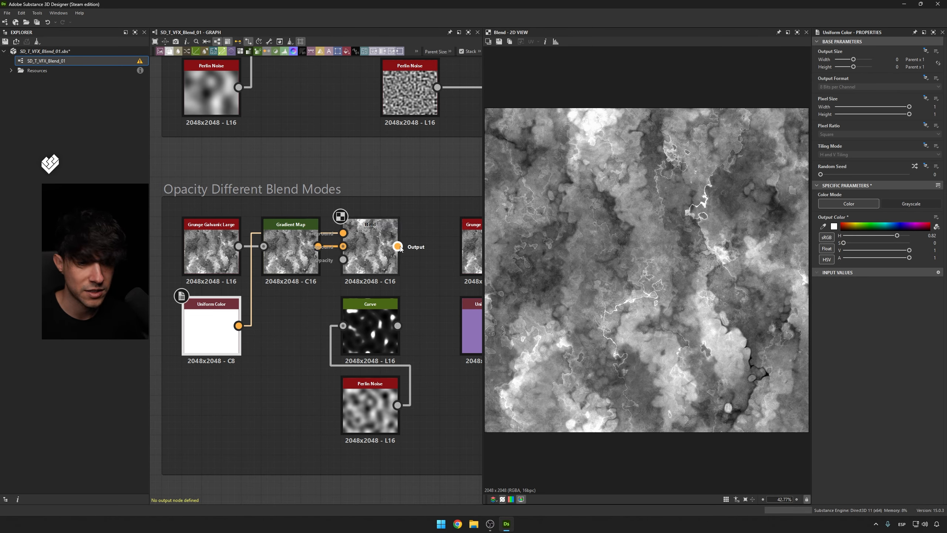
pyautogui.write('levels')
pyautogui.press('Return')
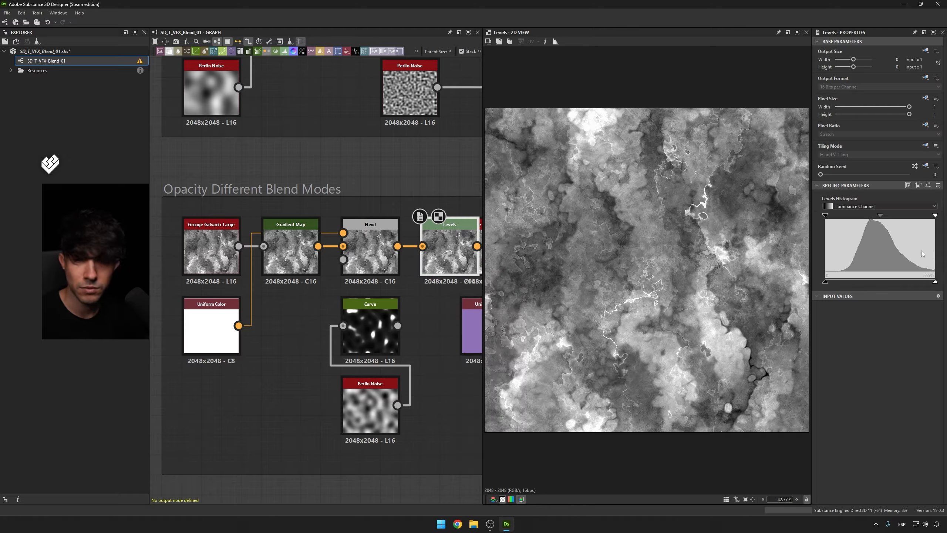
pyautogui.moveTo(826, 282)
pyautogui.mouseDown()
pyautogui.moveTo(918, 277)
pyautogui.moveTo(836, 280)
pyautogui.mouseUp()
pyautogui.hotkey('ctrl', 'z')
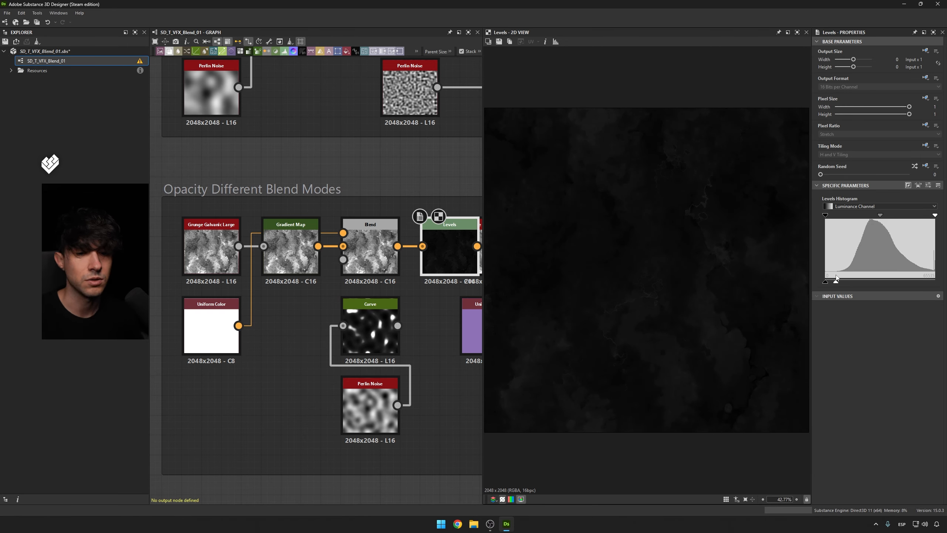
# Delete the Levels node after the Blend and reconnect the Curve mask to the Blend's opacity input.
pyautogui.press('Delete')
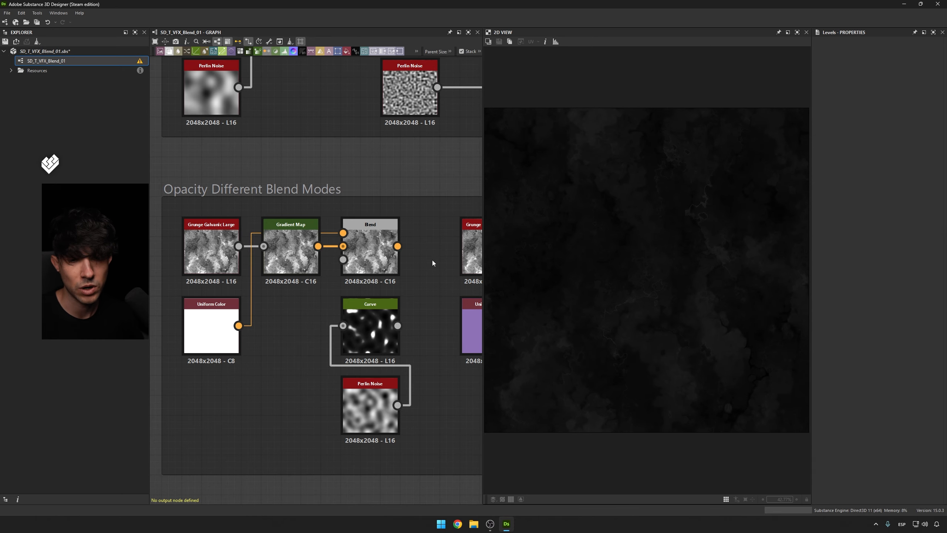
pyautogui.doubleClick(391, 256)
pyautogui.moveTo(397, 325); pyautogui.dragTo(343, 259)
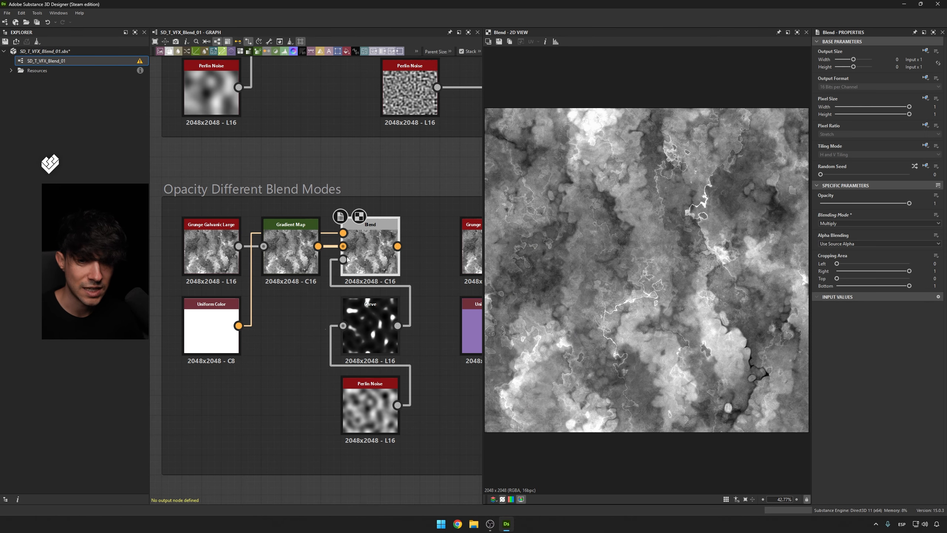
# Change the white Uniform Color feeding the Blend to a saturated purple.
pyautogui.click(211, 328)
pyautogui.click(907, 225)
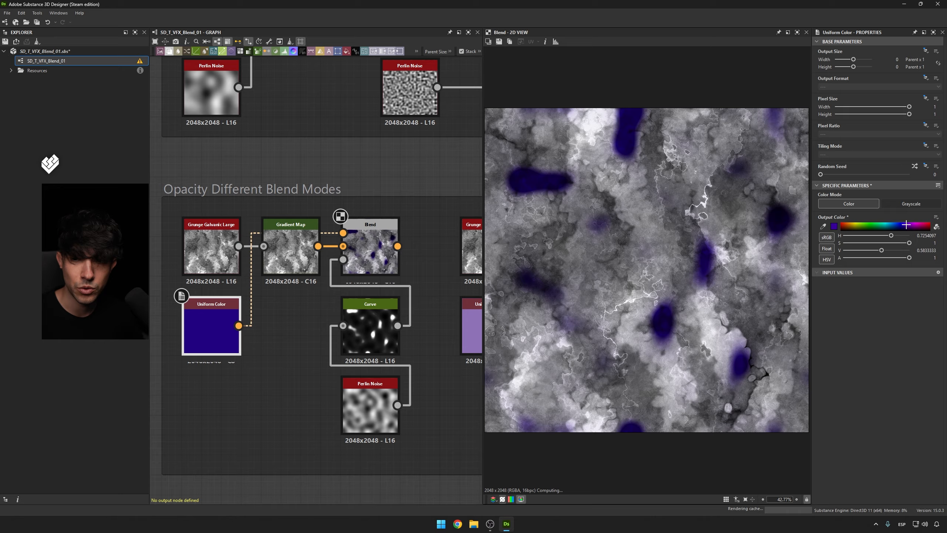
pyautogui.click(909, 221)
# Paste a copy of the neighboring example's muted purple Uniform Color and delete the saturated purple one.
pyautogui.click(469, 325)
pyautogui.hotkey('ctrl', 'c')
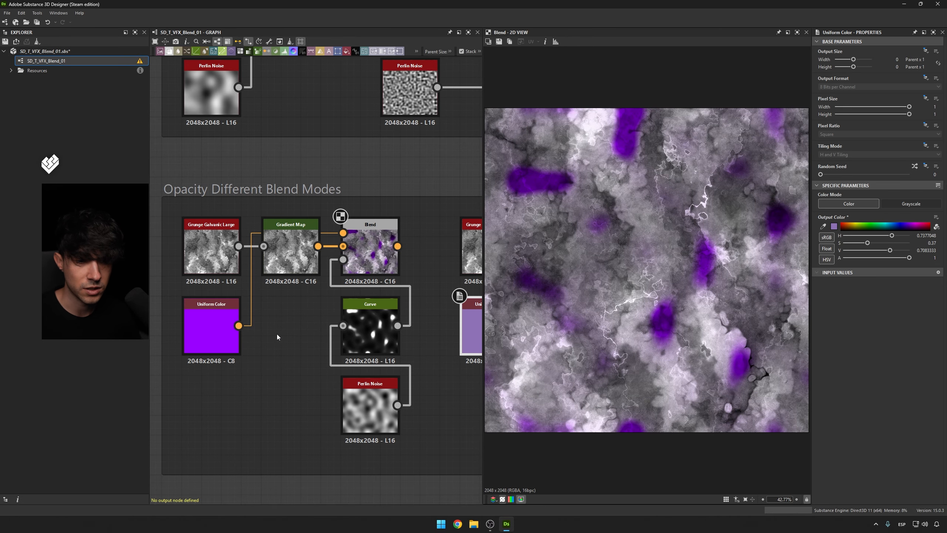
pyautogui.hotkey('ctrl', 'v')
pyautogui.click(206, 328)
pyautogui.click(260, 331)
pyautogui.click(208, 330)
pyautogui.press('Delete')
# Connect the pasted Uniform Color to the Blend's foreground input, preview the Blend and align the swatch below Grunge Galvanic Large.
pyautogui.moveTo(247, 330); pyautogui.dragTo(343, 233)
pyautogui.doubleClick(371, 242)
pyautogui.click(217, 325)
pyautogui.moveTo(217, 324); pyautogui.dragTo(208, 315)
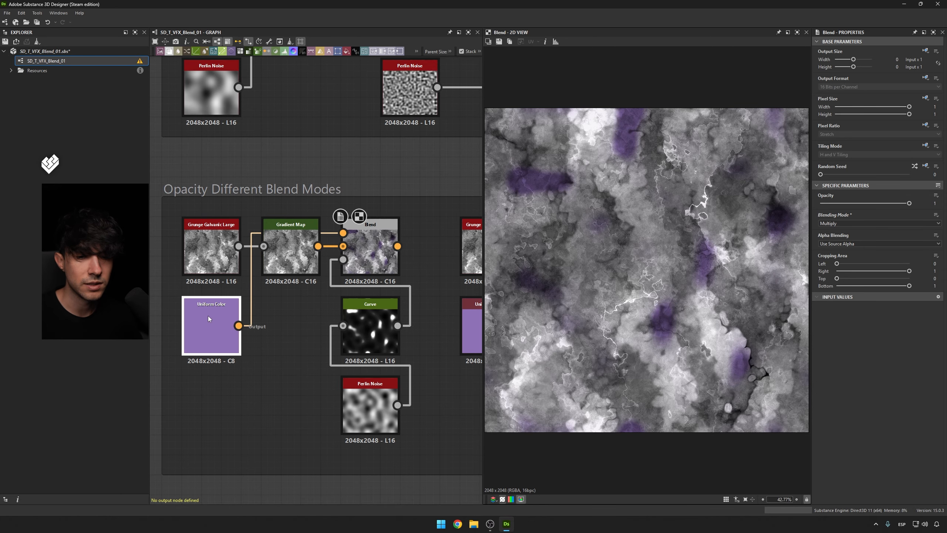
# Try raising the Curve node's luminance point to widen the opacity mask, then undo the change.
pyautogui.click(390, 334)
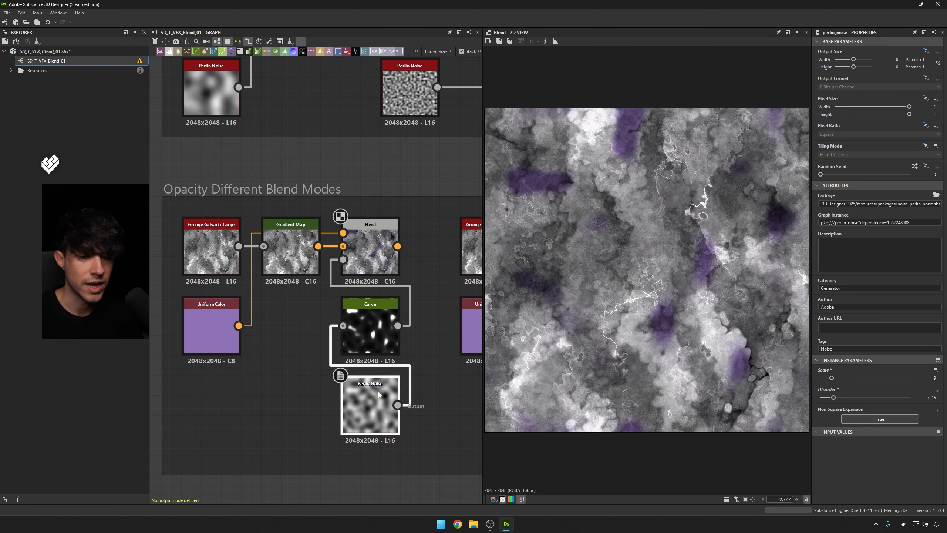
pyautogui.moveTo(902, 337); pyautogui.dragTo(872, 277)
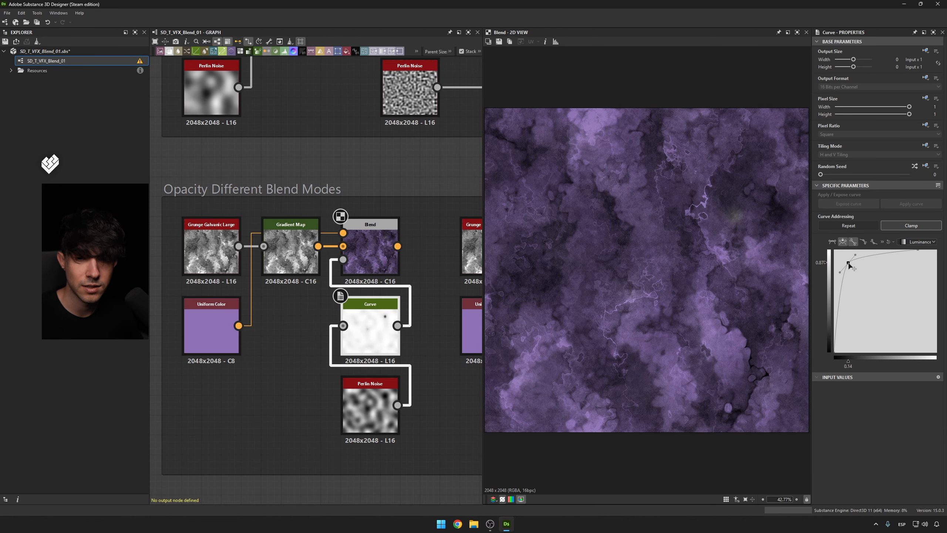
pyautogui.hotkey('ctrl', 'z')
# Preview the first Transformation 2D disc and the Add Sub Blend in the AddSub frame.
pyautogui.scroll(-10, 421, 222)
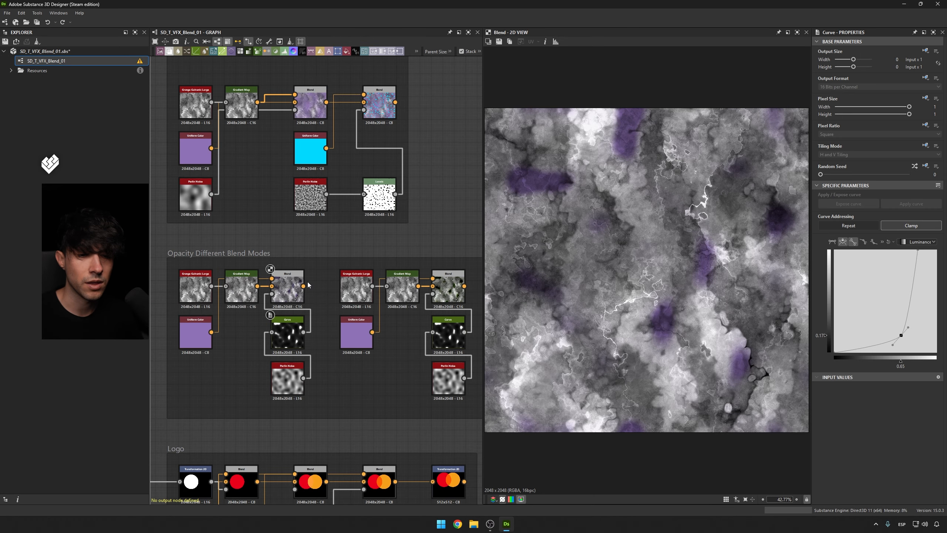
pyautogui.scroll(10, 415, 344)
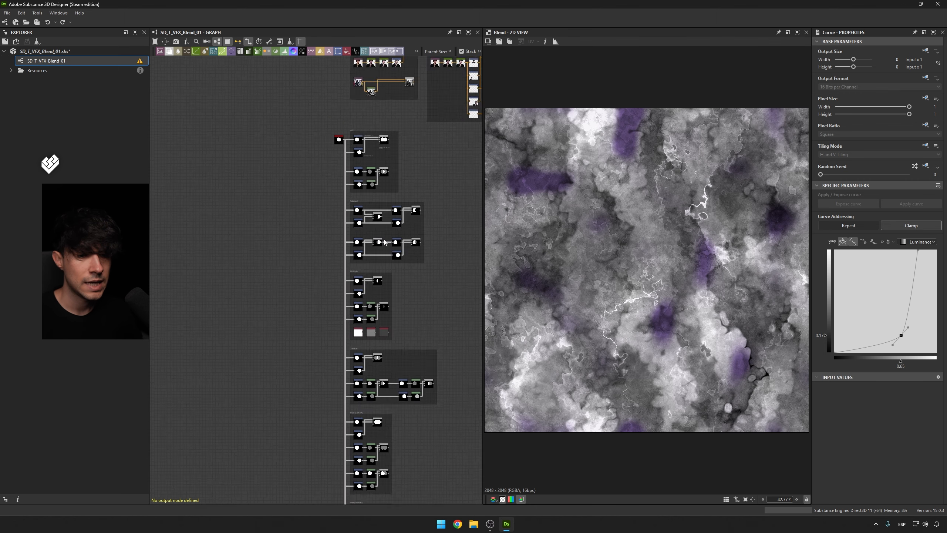
pyautogui.scroll(2, 427, 288)
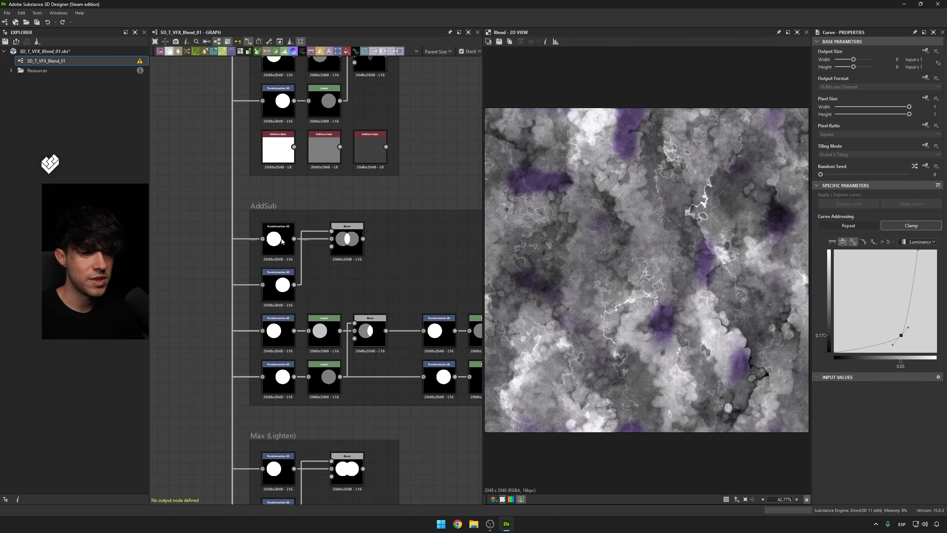
pyautogui.doubleClick(281, 239)
pyautogui.moveTo(361, 261); pyautogui.dragTo(337, 219, button='middle')
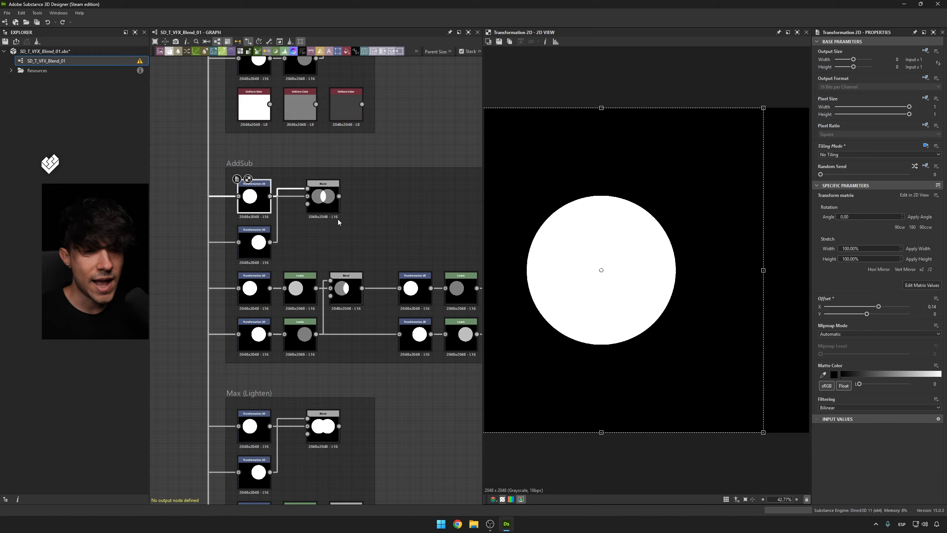
pyautogui.doubleClick(323, 196)
# Examine the Multiply, Subtract and Add example frames above AddSub.
pyautogui.moveTo(370, 127); pyautogui.dragTo(391, 264, button='middle')
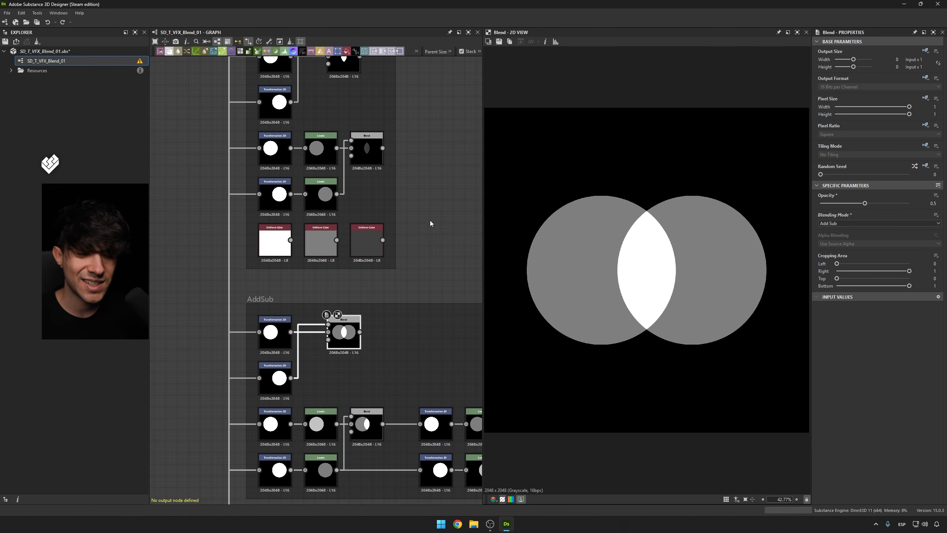
pyautogui.scroll(-2, 439, 212)
pyautogui.moveTo(319, 73); pyautogui.dragTo(307, 202, button='middle')
pyautogui.click(307, 205)
pyautogui.moveTo(437, 272); pyautogui.dragTo(410, 419, button='middle')
pyautogui.click(429, 179)
pyautogui.moveTo(437, 135); pyautogui.dragTo(442, 269, button='middle')
pyautogui.click(275, 128)
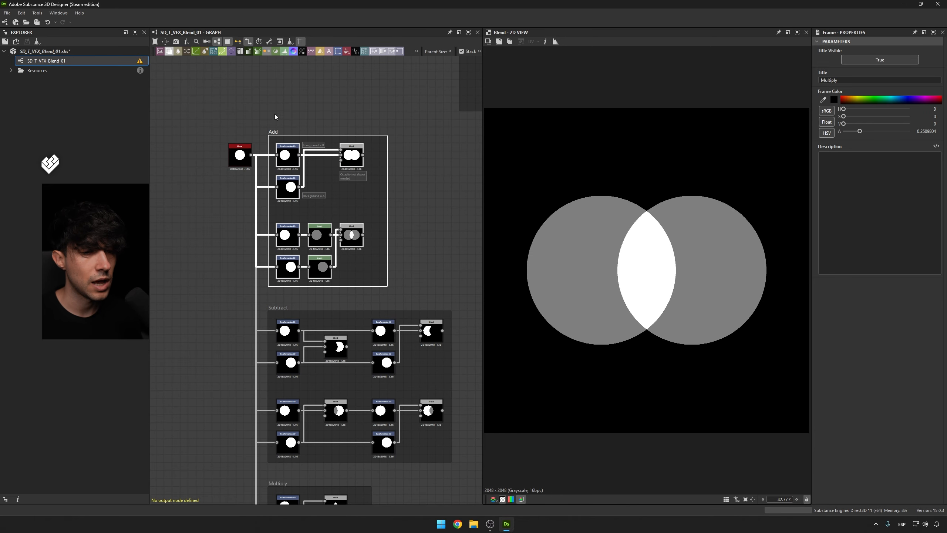
# Examine the AddSub, Max (Lighten), Min (Darken) and Switch example frames.
pyautogui.scroll(-5, 310, 163)
pyautogui.moveTo(380, 285); pyautogui.dragTo(357, 183, button='middle')
pyautogui.scroll(4, 329, 297)
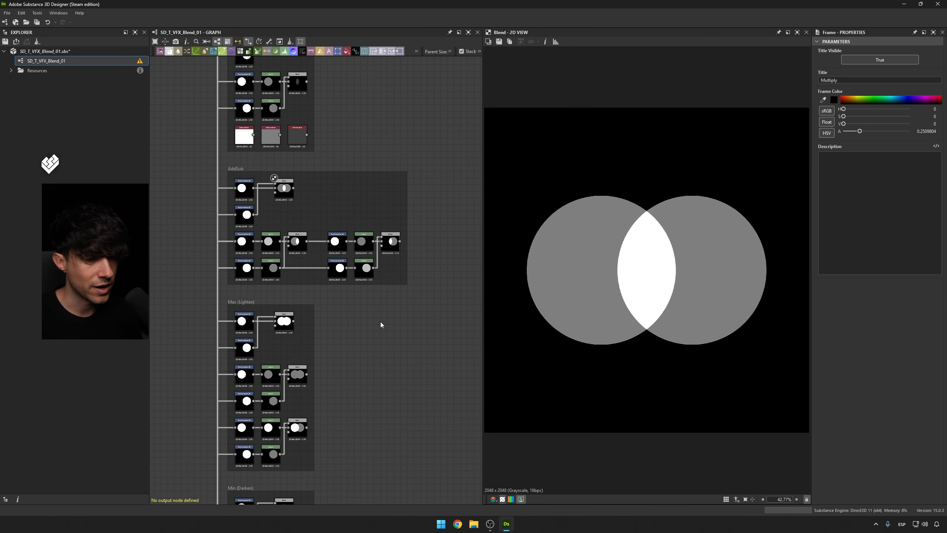
pyautogui.moveTo(380, 321); pyautogui.dragTo(420, 225, button='middle')
pyautogui.moveTo(346, 261); pyautogui.dragTo(386, 209, button='middle')
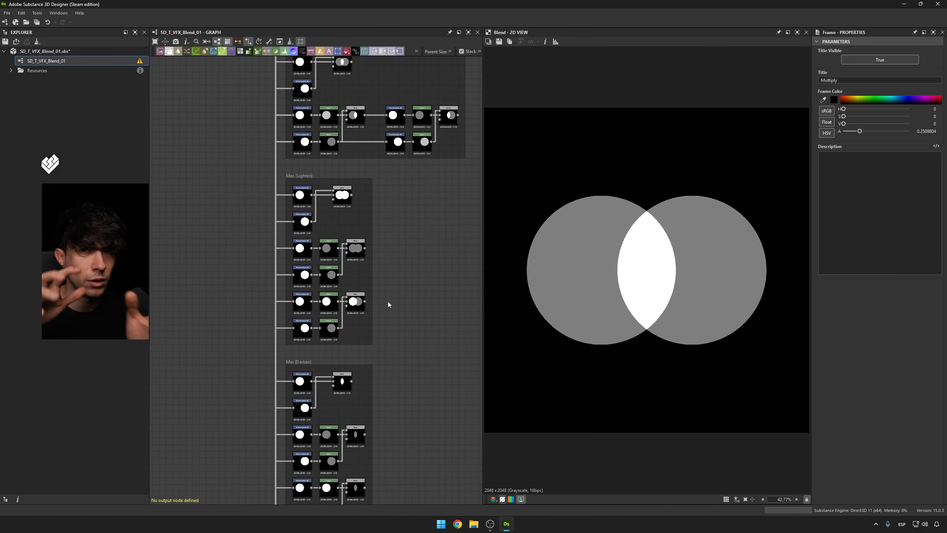
pyautogui.moveTo(370, 322); pyautogui.dragTo(375, 194, button='middle')
pyautogui.scroll(2, 358, 254)
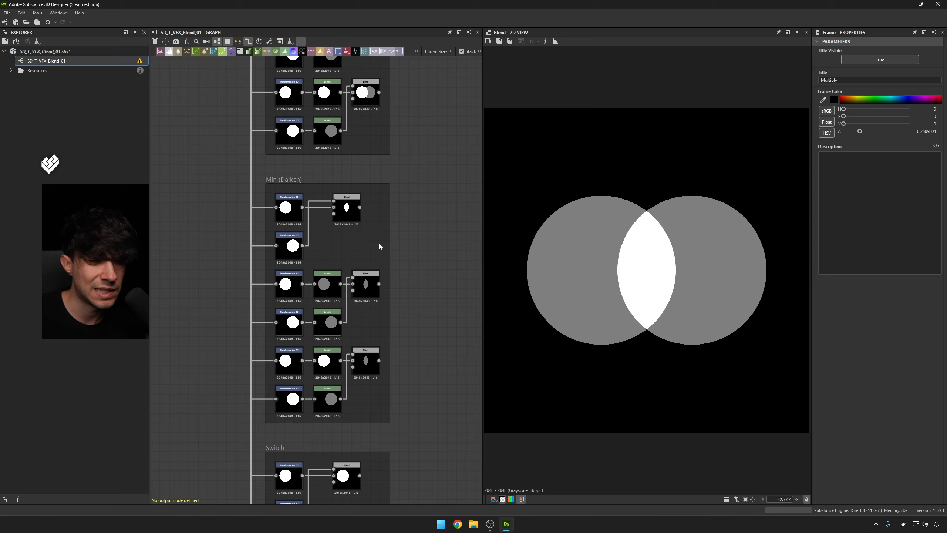
pyautogui.scroll(-4, 379, 246)
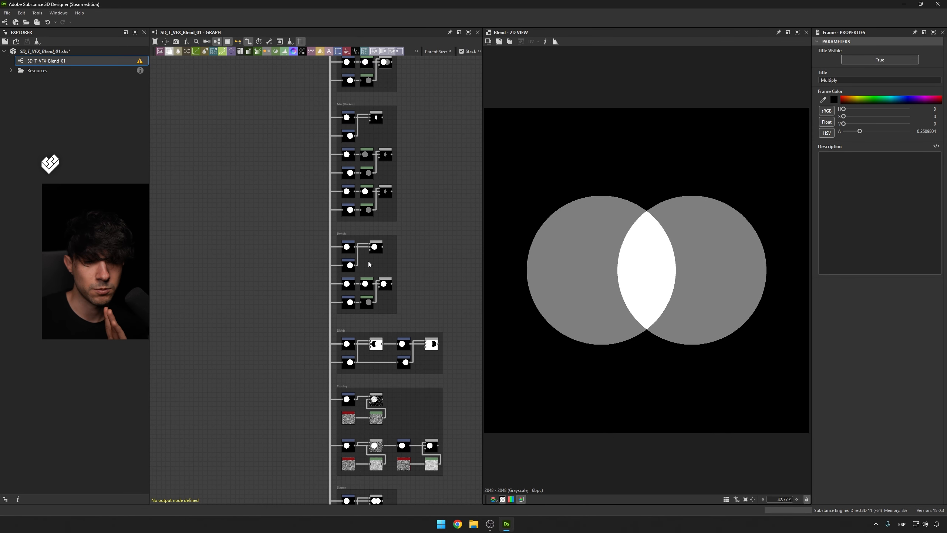
# Examine the Divide, Overlay and Screen example frames below Switch.
pyautogui.scroll(6, 371, 269)
pyautogui.scroll(-3, 414, 317)
pyautogui.moveTo(434, 380); pyautogui.dragTo(375, 191, button='middle')
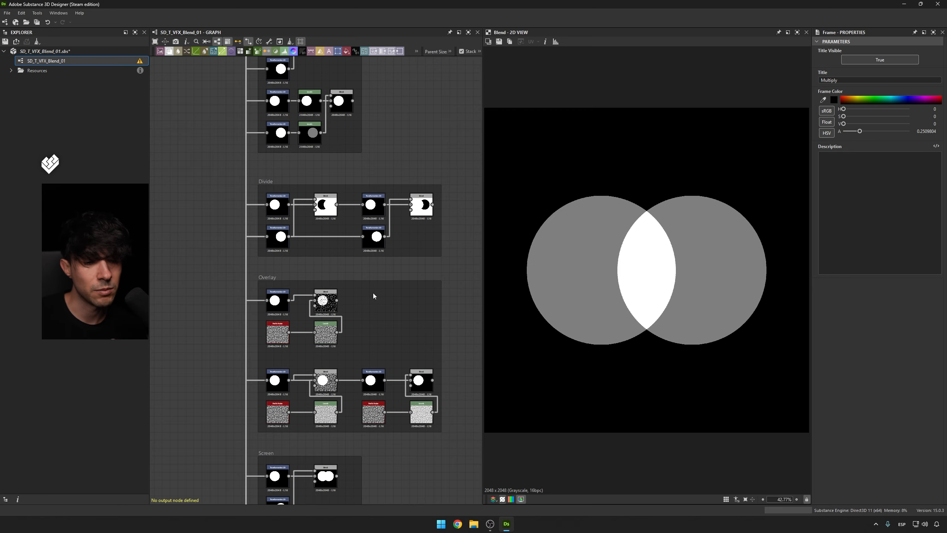
pyautogui.moveTo(373, 293); pyautogui.dragTo(397, 193, button='middle')
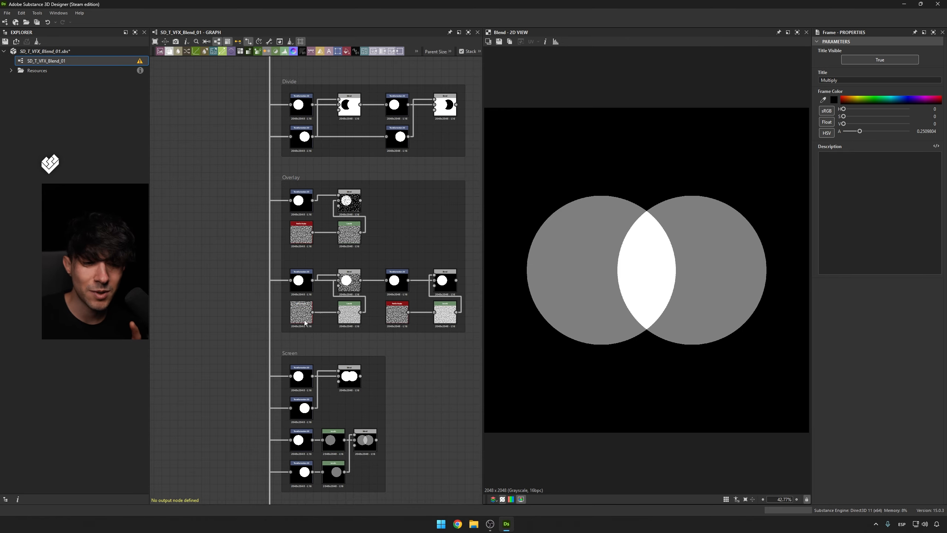
pyautogui.moveTo(312, 340); pyautogui.dragTo(292, 239, button='middle')
pyautogui.scroll(2, 300, 284)
pyautogui.moveTo(375, 350); pyautogui.dragTo(409, 267, button='middle')
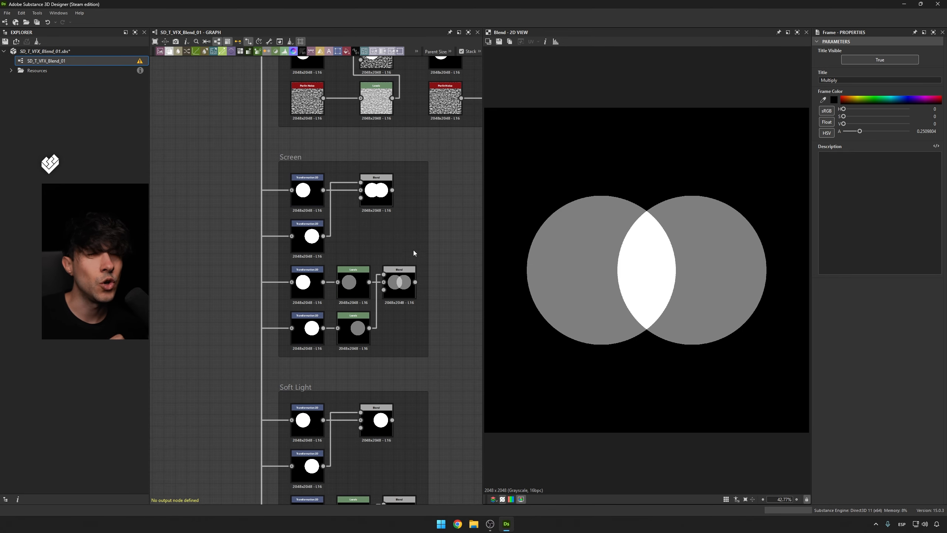
# Examine the Soft Light and Opacity frames, comparing them with the other mode examples above.
pyautogui.moveTo(427, 339); pyautogui.dragTo(419, 165, button='middle')
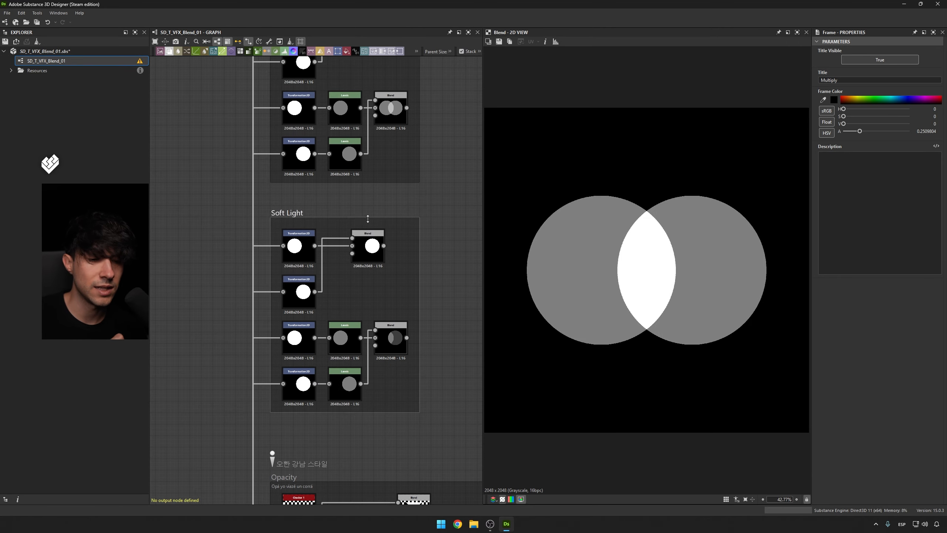
pyautogui.scroll(-3, 337, 203)
pyautogui.moveTo(289, 200); pyautogui.dragTo(284, 165, button='middle')
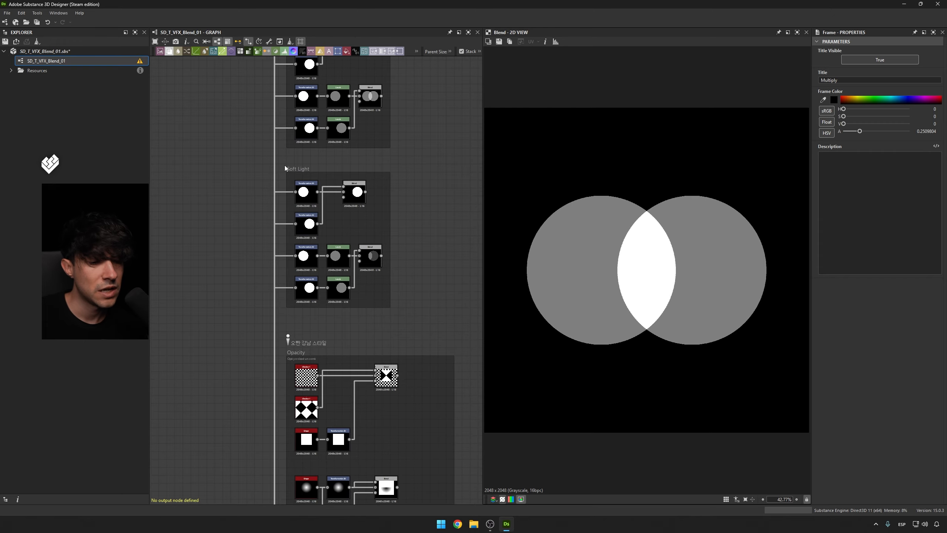
pyautogui.scroll(-5, 355, 183)
pyautogui.moveTo(431, 163); pyautogui.dragTo(424, 311, button='middle')
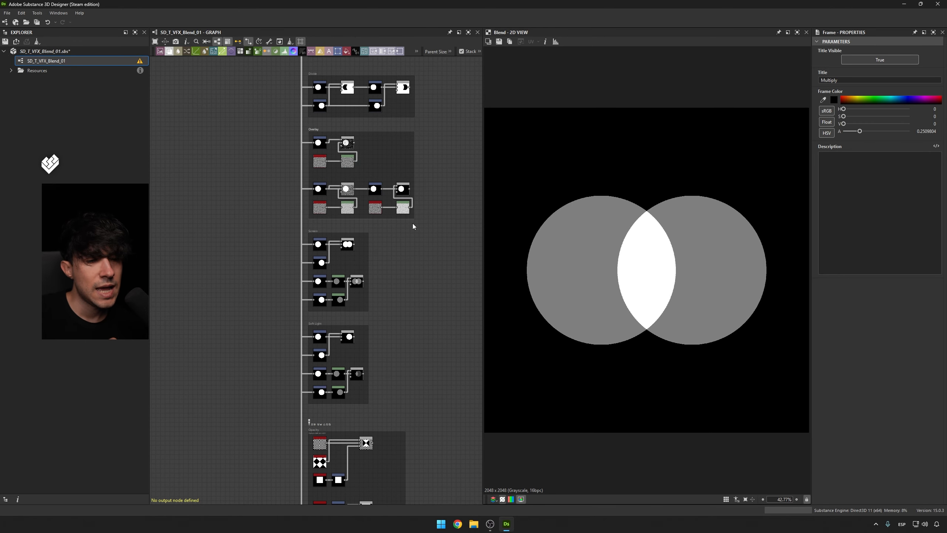
pyautogui.moveTo(399, 150); pyautogui.dragTo(401, 243, button='middle')
pyautogui.moveTo(391, 364); pyautogui.dragTo(400, 271, button='middle')
pyautogui.scroll(-5, 370, 229)
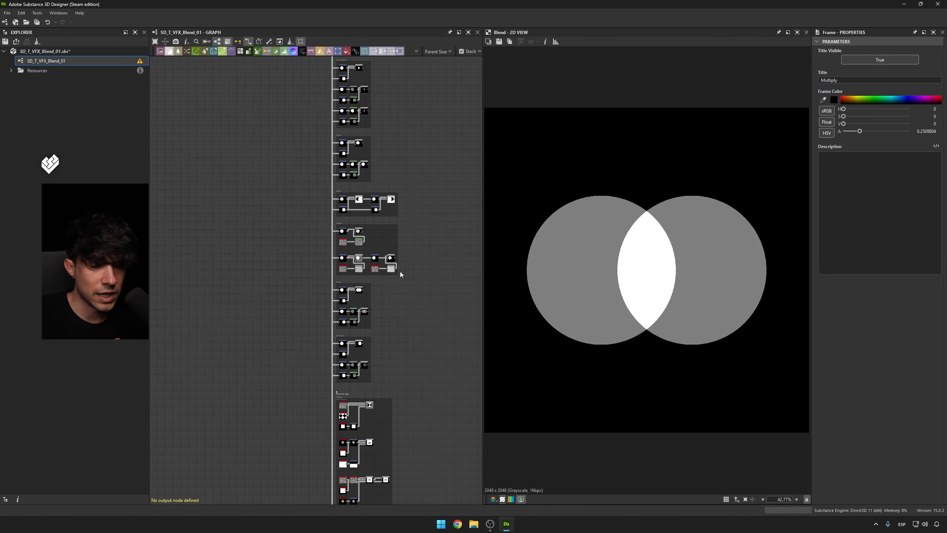
# Preview the first Blend in the Soft Light frame and review its list of available blending modes.
pyautogui.scroll(4, 359, 343)
pyautogui.doubleClick(359, 342)
pyautogui.click(864, 224)
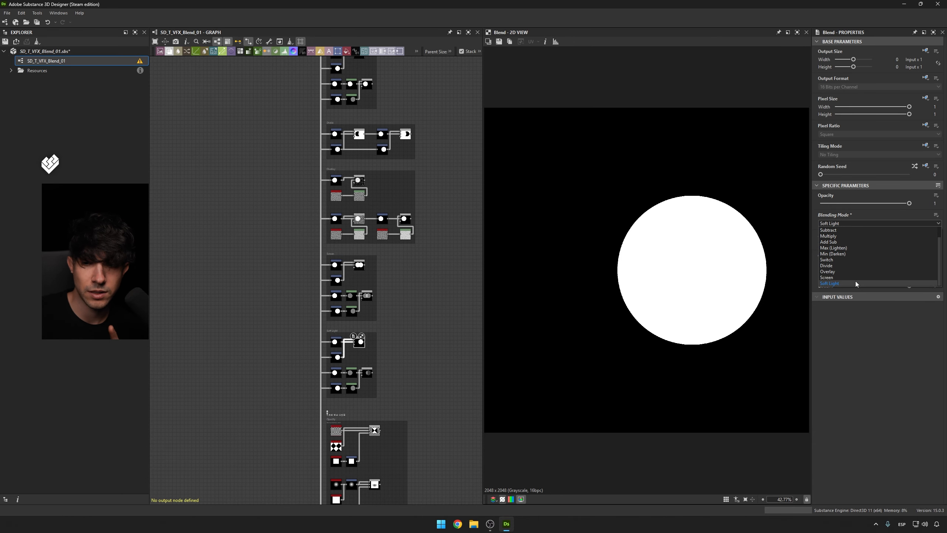
pyautogui.scroll(1, 850, 240)
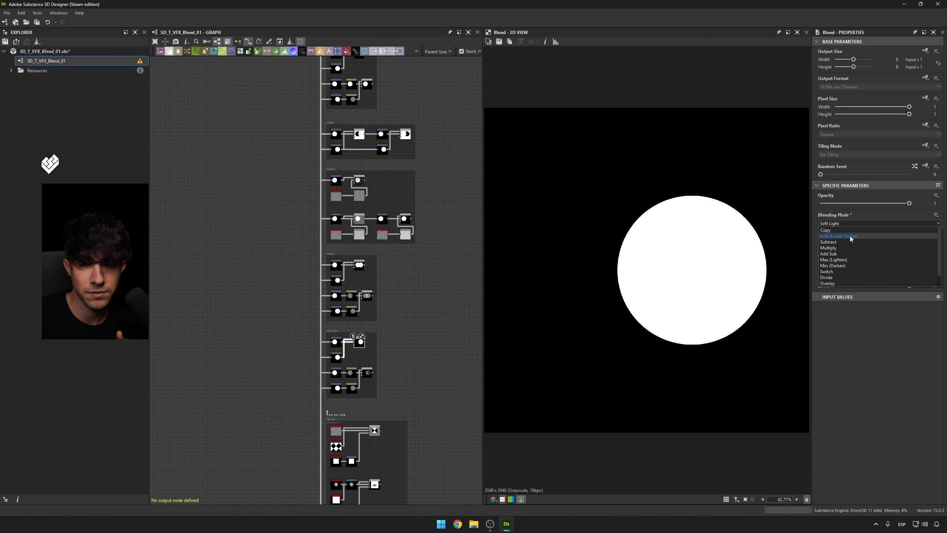
pyautogui.click(849, 222)
# Review the example frames from Add through Subtract, Multiply and AddSub to Max (Lighten).
pyautogui.moveTo(461, 109); pyautogui.dragTo(447, 319, button='middle')
pyautogui.moveTo(431, 178); pyautogui.dragTo(424, 352, button='middle')
pyautogui.moveTo(395, 93); pyautogui.dragTo(369, 213, button='middle')
pyautogui.scroll(3, 354, 274)
pyautogui.scroll(2, 362, 293)
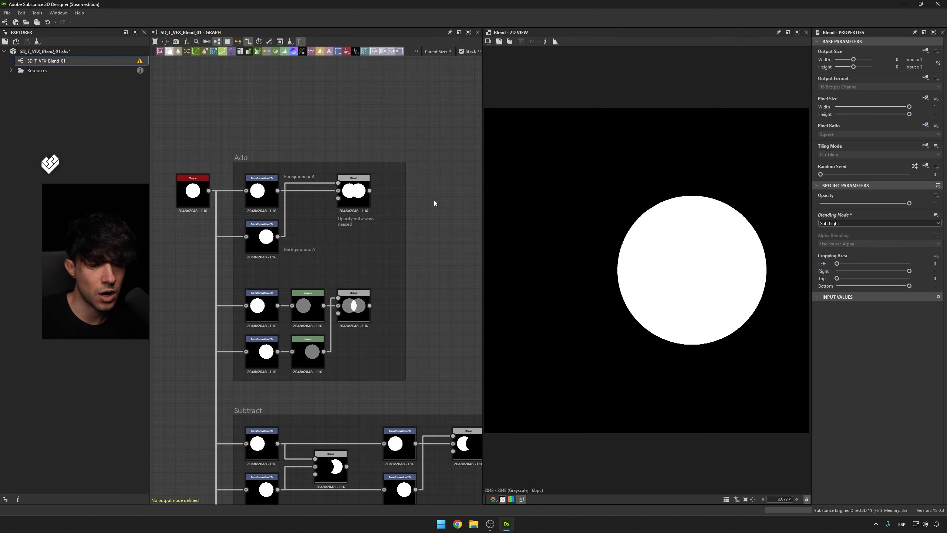
pyautogui.scroll(-4, 433, 200)
pyautogui.moveTo(434, 200); pyautogui.dragTo(374, 117, button='middle')
pyautogui.scroll(3, 324, 341)
pyautogui.moveTo(324, 341); pyautogui.dragTo(322, 236, button='middle')
pyautogui.scroll(-2, 322, 236)
pyautogui.moveTo(332, 372); pyautogui.dragTo(331, 240, button='middle')
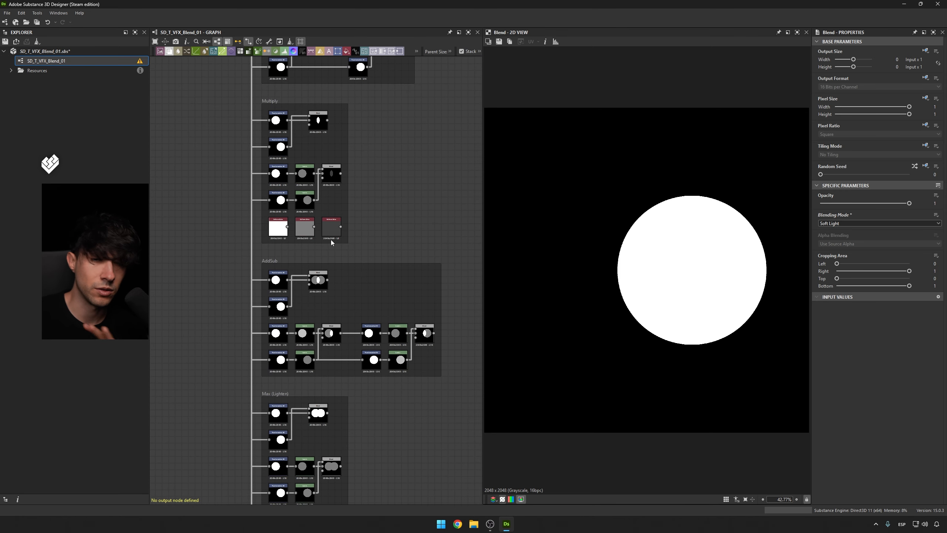
pyautogui.moveTo(371, 330); pyautogui.dragTo(379, 205, button='middle')
pyautogui.moveTo(335, 341); pyautogui.dragTo(341, 258, button='middle')
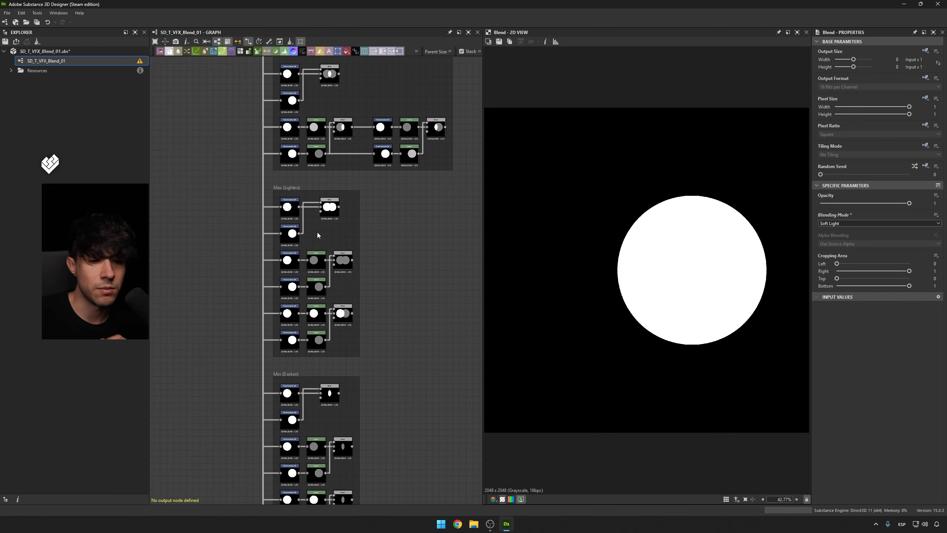
# Look over the frames from Min (Darken) downward, returning to the Max (Lighten) and AddSub examples.
pyautogui.moveTo(374, 431); pyautogui.dragTo(374, 168, button='middle')
pyautogui.moveTo(406, 346); pyautogui.dragTo(398, 223, button='middle')
pyautogui.moveTo(404, 324); pyautogui.dragTo(382, 425, button='middle')
pyautogui.scroll(-5, 425, 254)
pyautogui.scroll(7, 389, 336)
pyautogui.scroll(-1, 429, 314)
pyautogui.scroll(-4, 429, 314)
pyautogui.moveTo(400, 245); pyautogui.dragTo(425, 352, button='middle')
pyautogui.scroll(4, 351, 184)
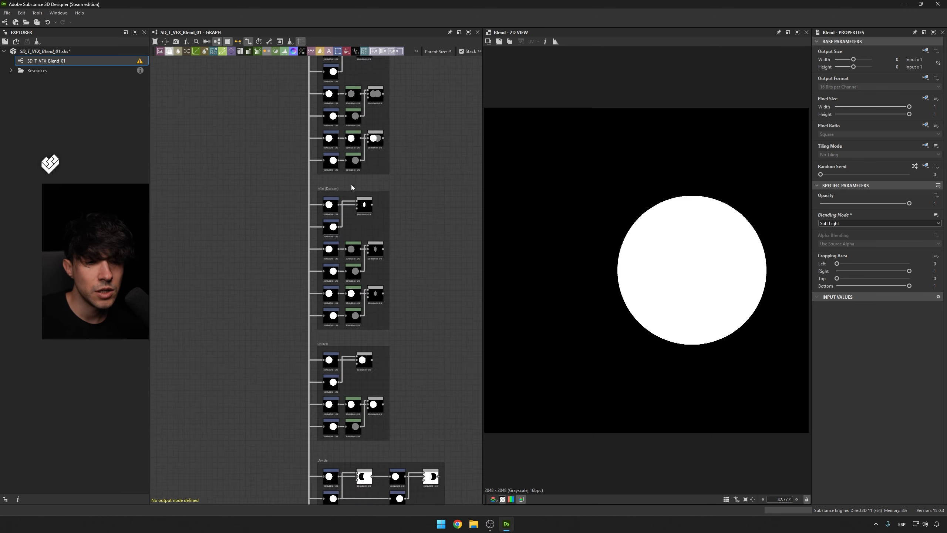
pyautogui.moveTo(425, 140); pyautogui.dragTo(428, 316, button='middle')
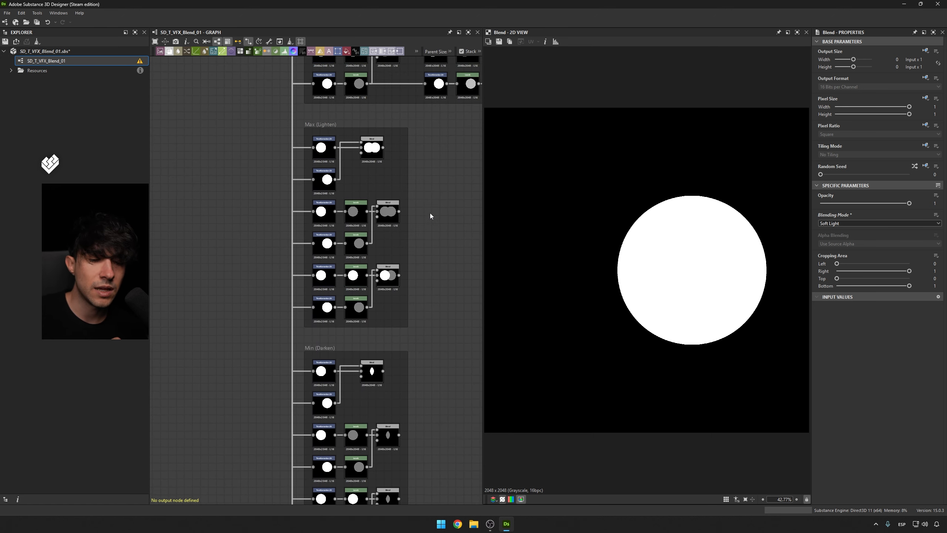
pyautogui.moveTo(430, 214); pyautogui.dragTo(363, 309, button='middle')
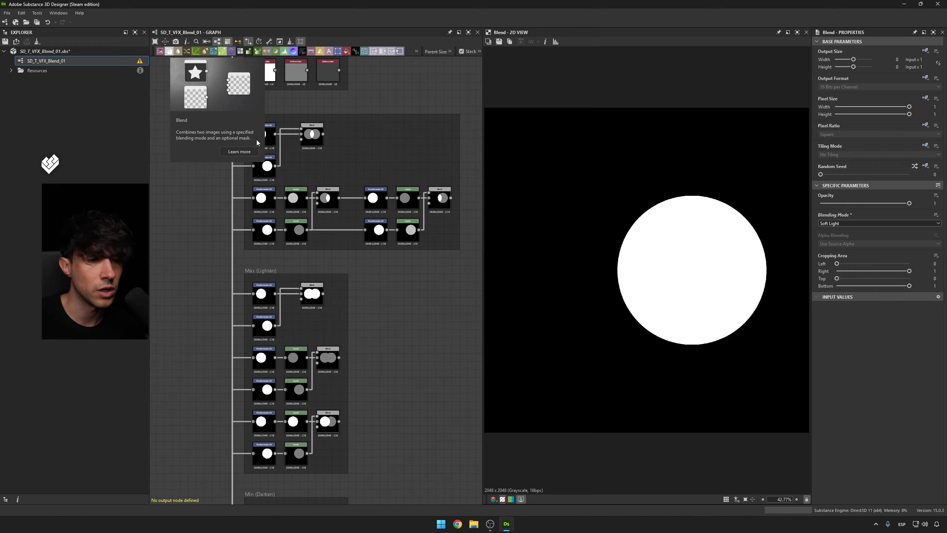
# Open the Blend node's online documentation in the browser and read through to its Examples section.
pyautogui.click(245, 151)
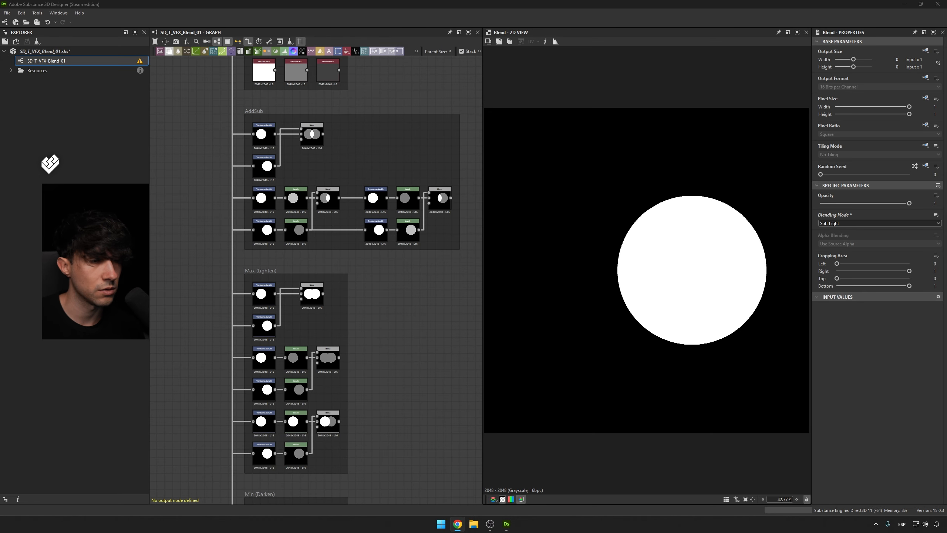
pyautogui.scroll(-5, 535, 248)
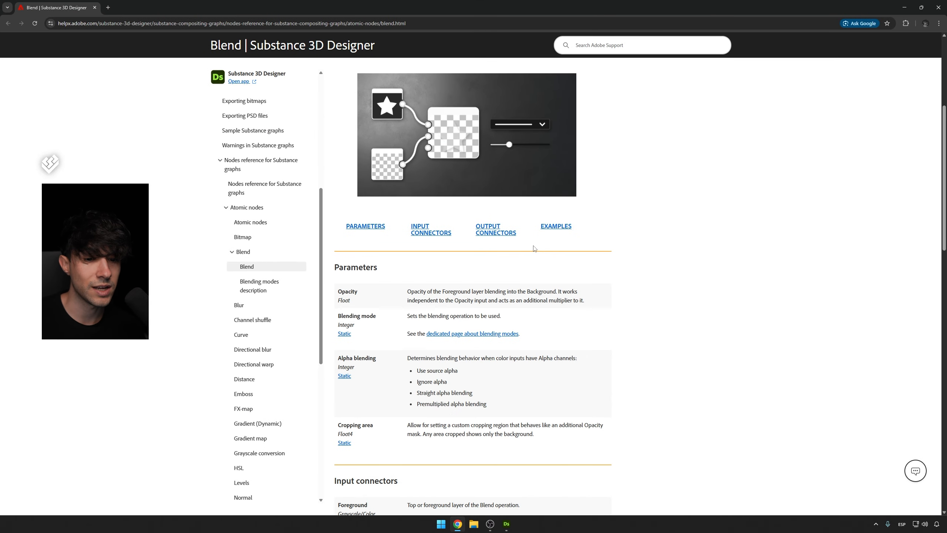
pyautogui.scroll(-15, 535, 248)
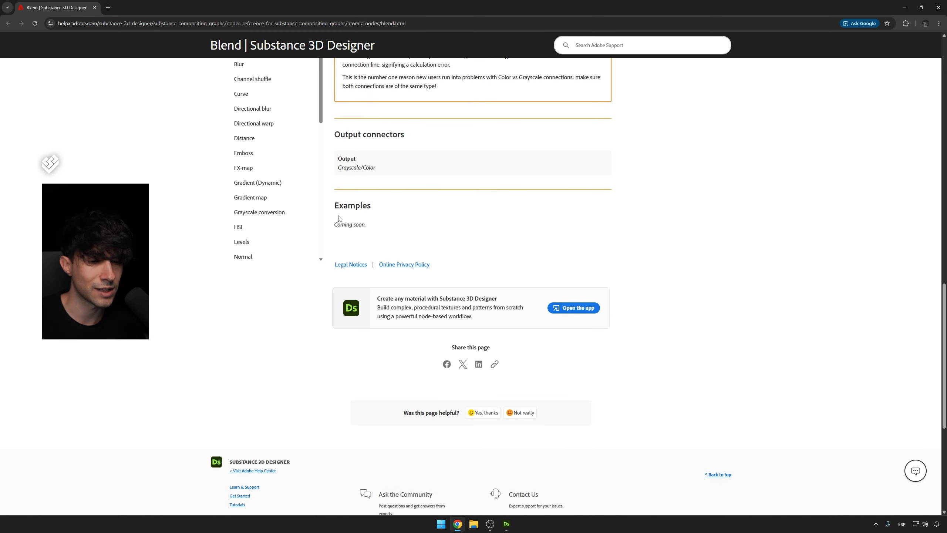
pyautogui.moveTo(334, 204); pyautogui.dragTo(367, 227)
pyautogui.click(377, 230)
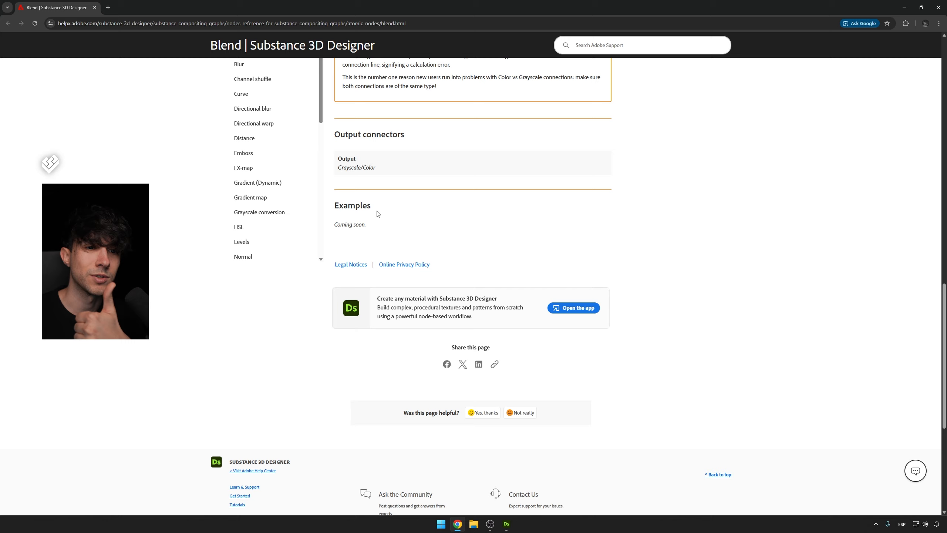
# Open the documentation's dedicated blending modes page and read the Add sub description.
pyautogui.scroll(15, 499, 253)
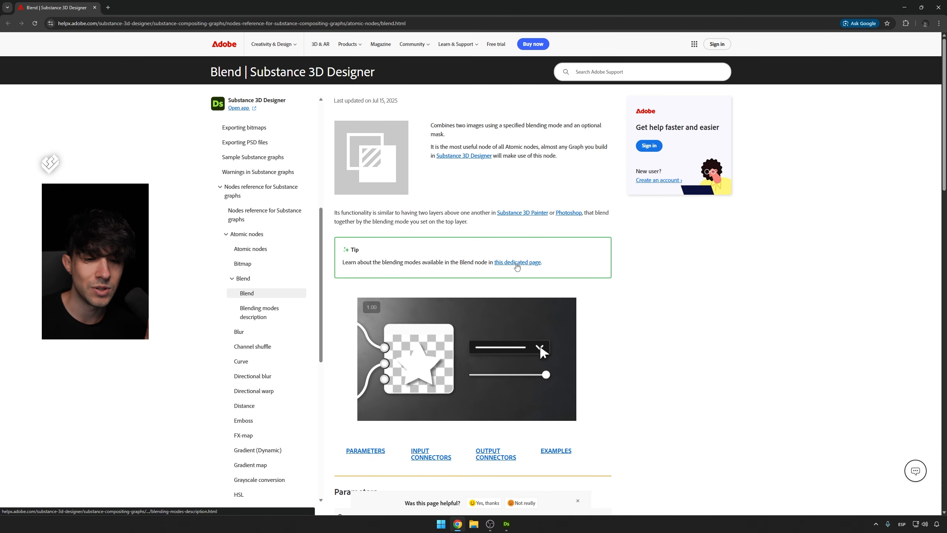
pyautogui.click(517, 265)
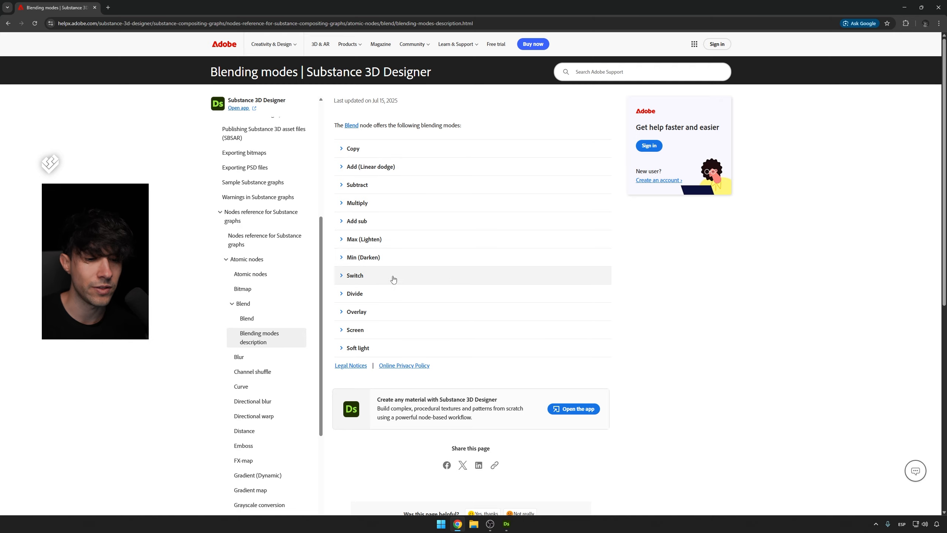
pyautogui.click(370, 221)
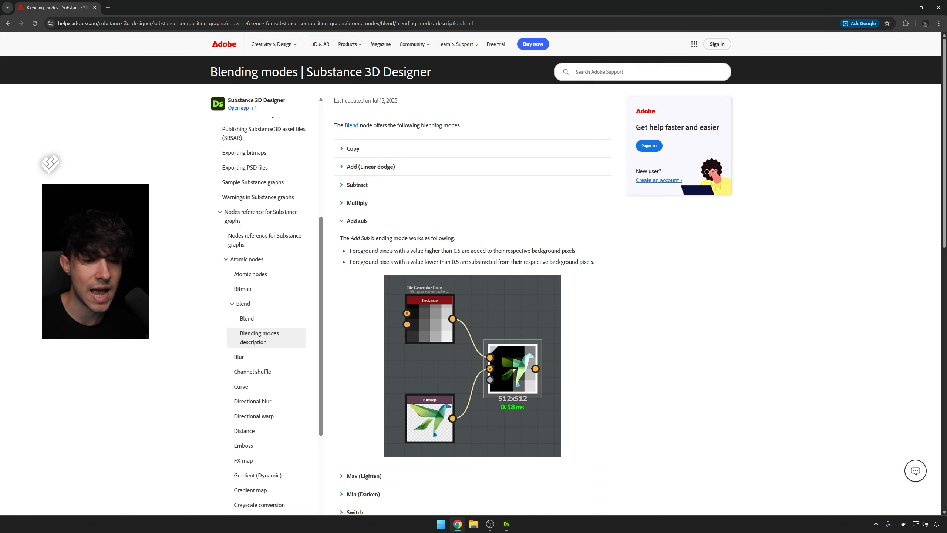
pyautogui.scroll(-2, 543, 303)
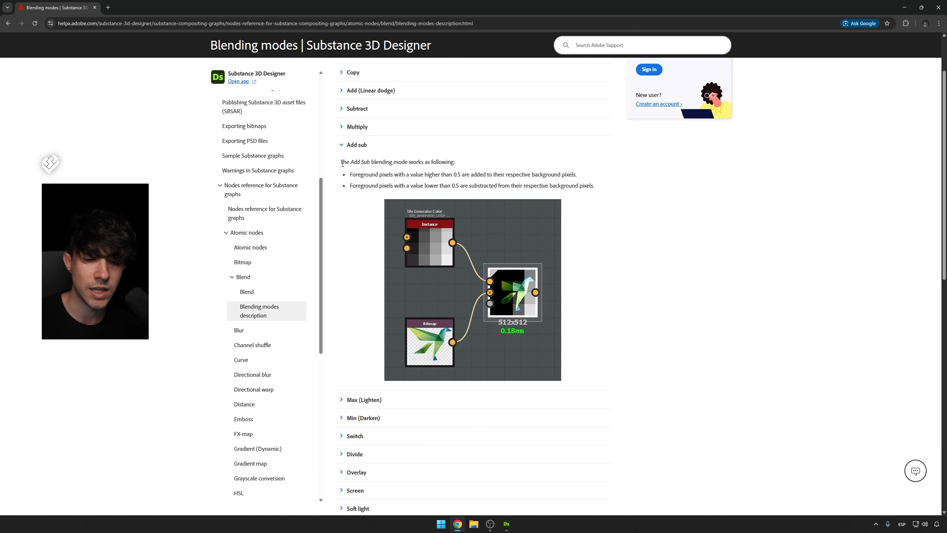
pyautogui.moveTo(342, 163); pyautogui.dragTo(377, 175)
pyautogui.click(597, 186)
pyautogui.click(376, 176)
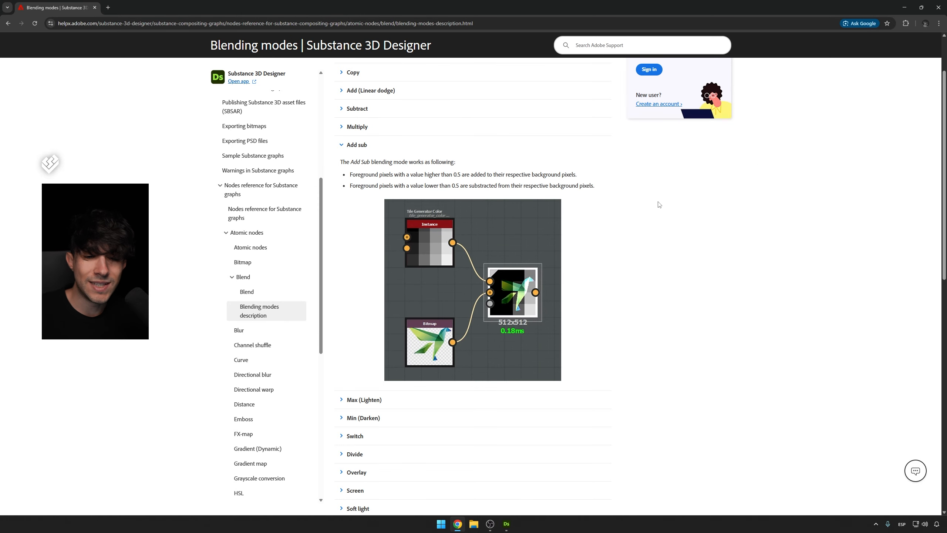
# Expand the Max (Lighten) and Min (Darken) entries, returning to the Max (Lighten) description and example.
pyautogui.scroll(-1, 608, 266)
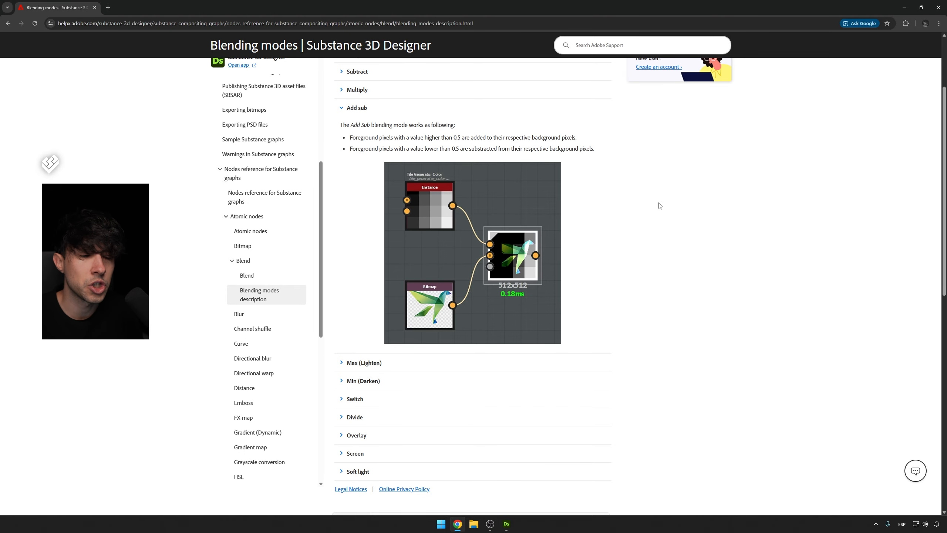
pyautogui.click(400, 362)
pyautogui.scroll(-2, 476, 360)
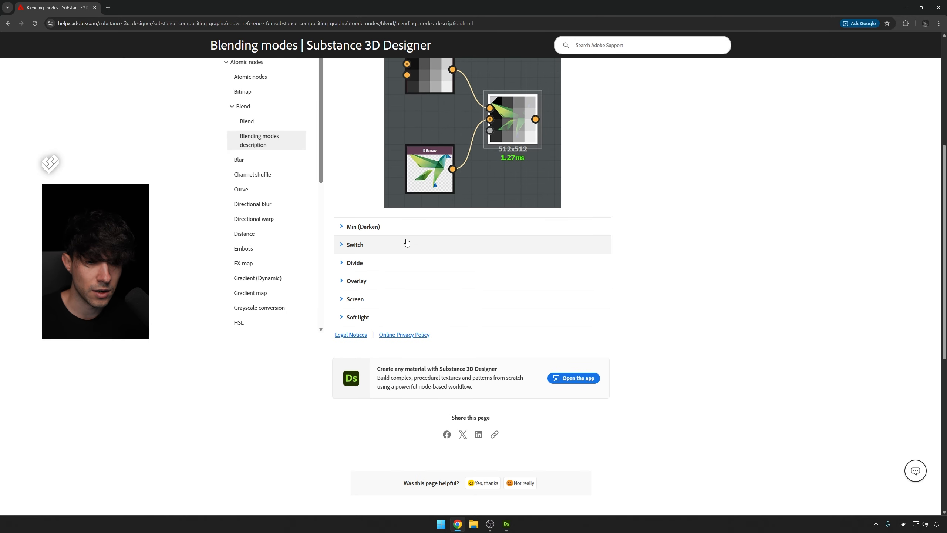
pyautogui.click(403, 226)
pyautogui.scroll(2, 372, 118)
pyautogui.click(376, 126)
pyautogui.scroll(-2, 606, 220)
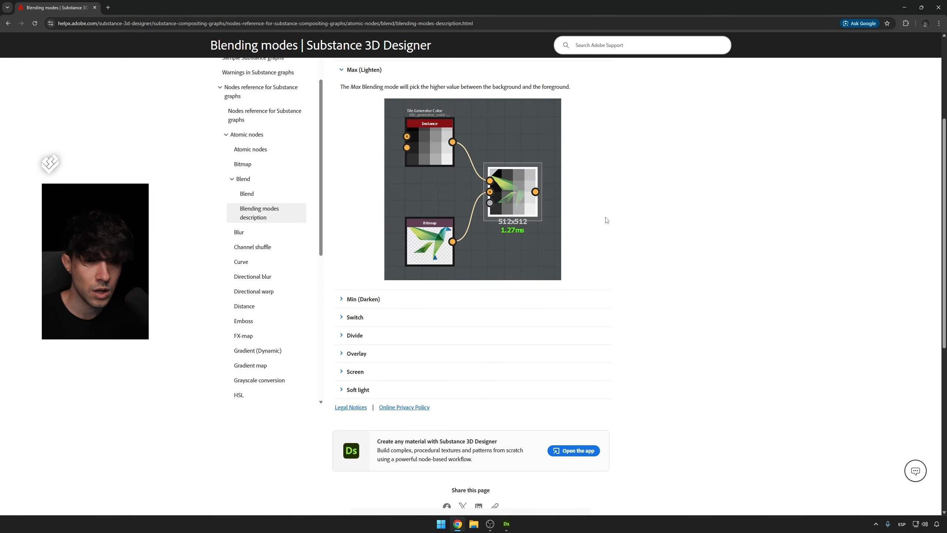
# Switch to Substance 3D Designer and preview the Blend nodes in the Max (Lighten) frame.
pyautogui.scroll(1, 639, 246)
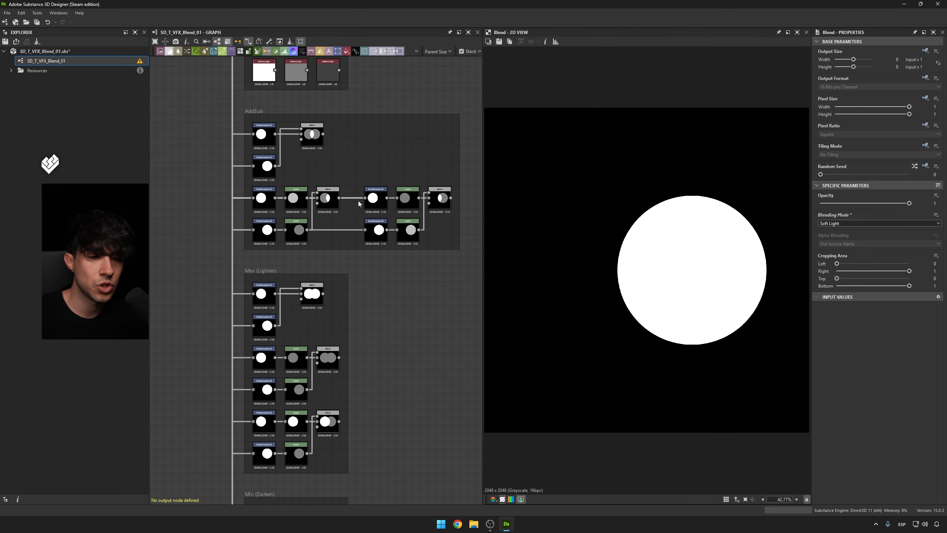
pyautogui.moveTo(405, 229); pyautogui.dragTo(396, 169, button='middle')
pyautogui.scroll(2, 297, 163)
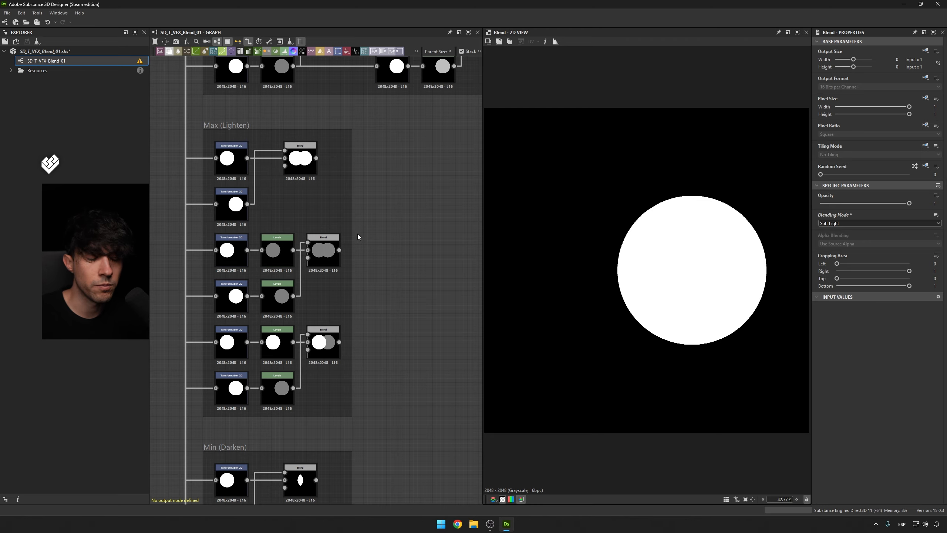
pyautogui.click(324, 171)
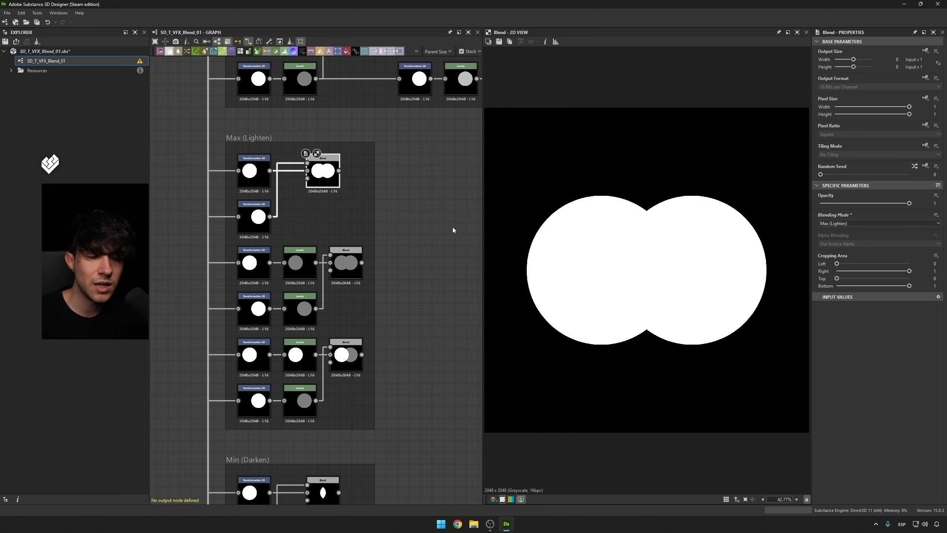
pyautogui.click(338, 212)
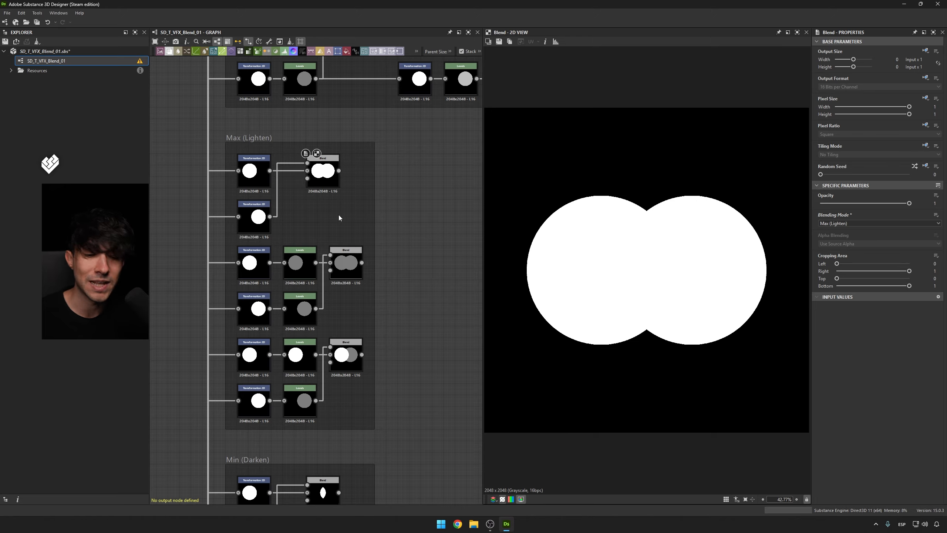
pyautogui.click(343, 258)
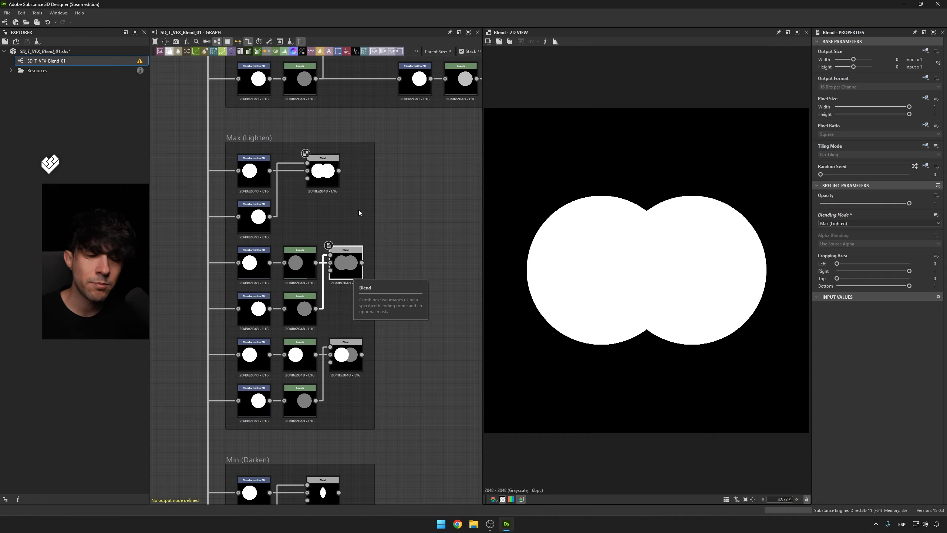
pyautogui.click(350, 362)
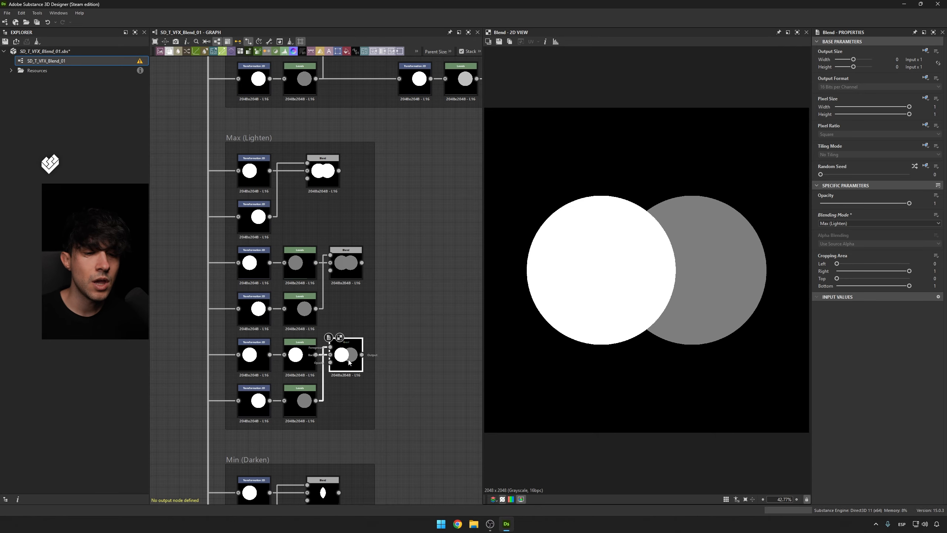
# Compare the white circle inputs with the first Blend result in the Max (Lighten) frame.
pyautogui.click(253, 357)
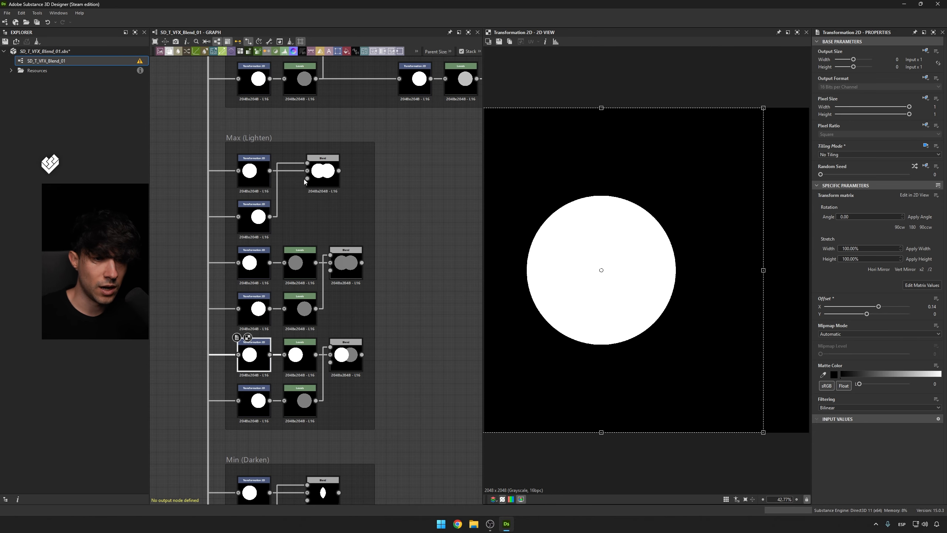
pyautogui.click(261, 222)
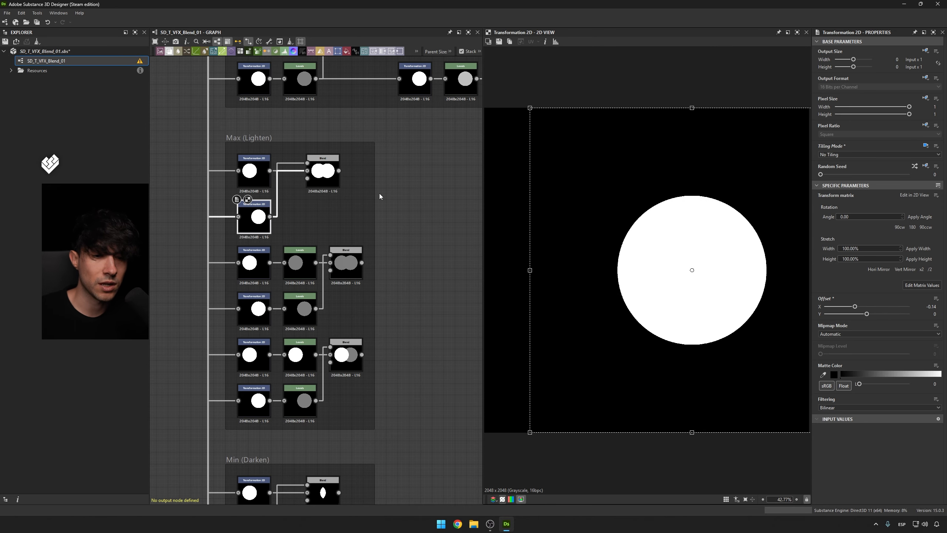
pyautogui.click(323, 174)
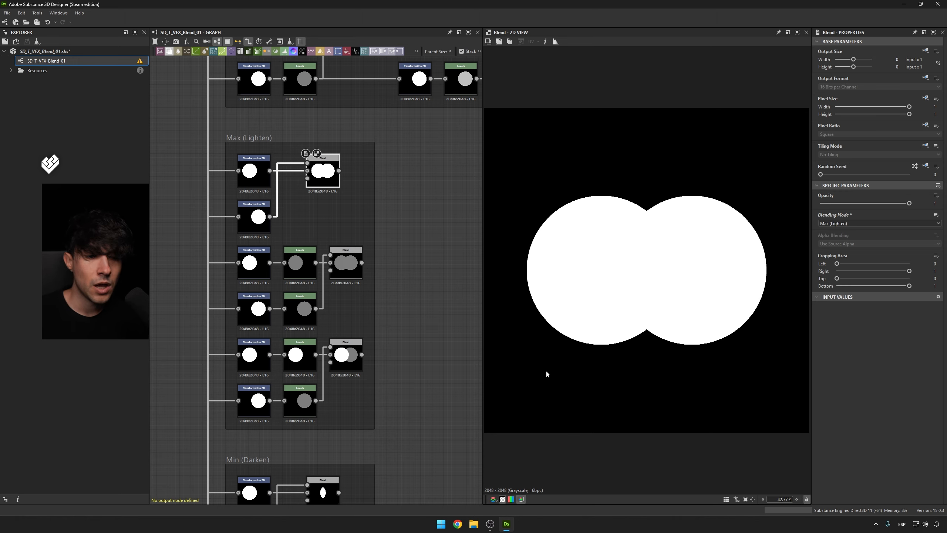
# Compare the Levels and Transformation 2D inputs with the second and third Max (Lighten) Blend results.
pyautogui.click(300, 261)
pyautogui.click(310, 297)
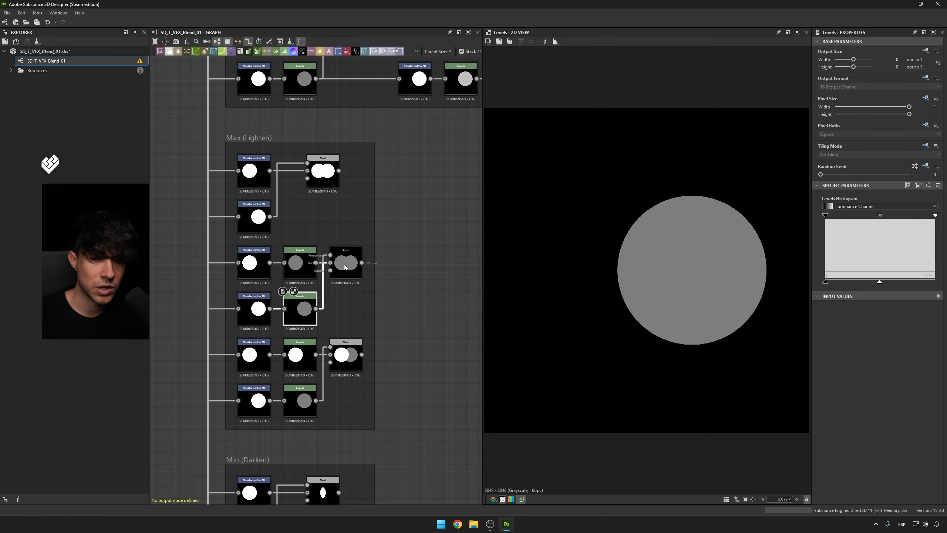
pyautogui.click(345, 265)
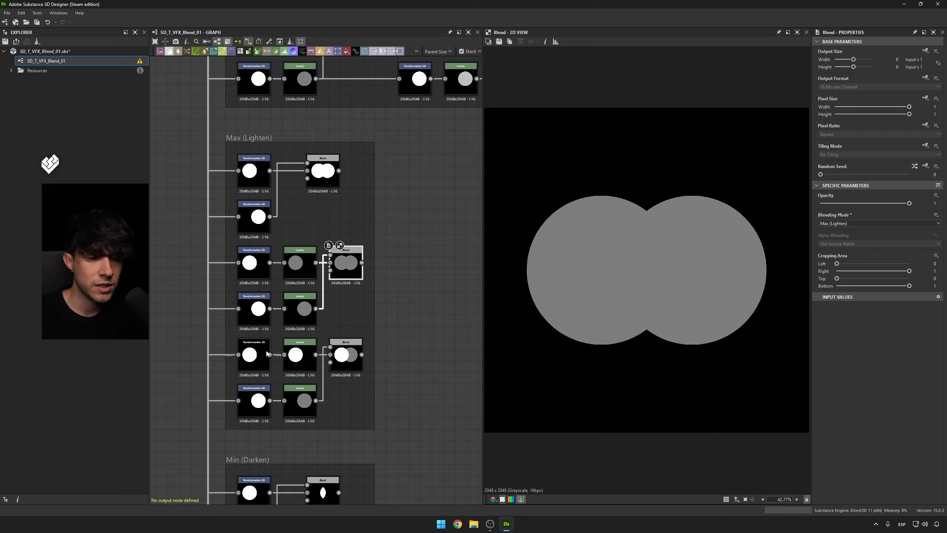
pyautogui.click(252, 356)
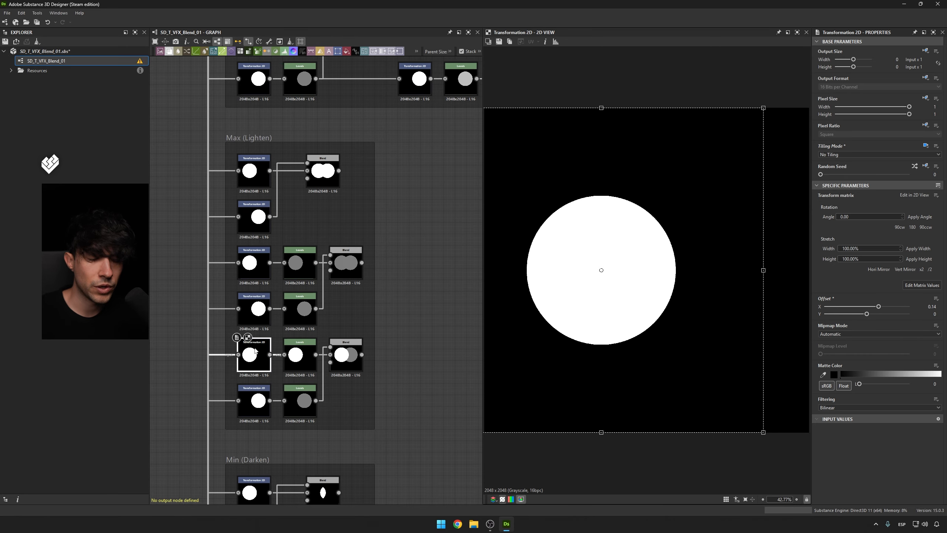
pyautogui.click(303, 399)
pyautogui.click(346, 358)
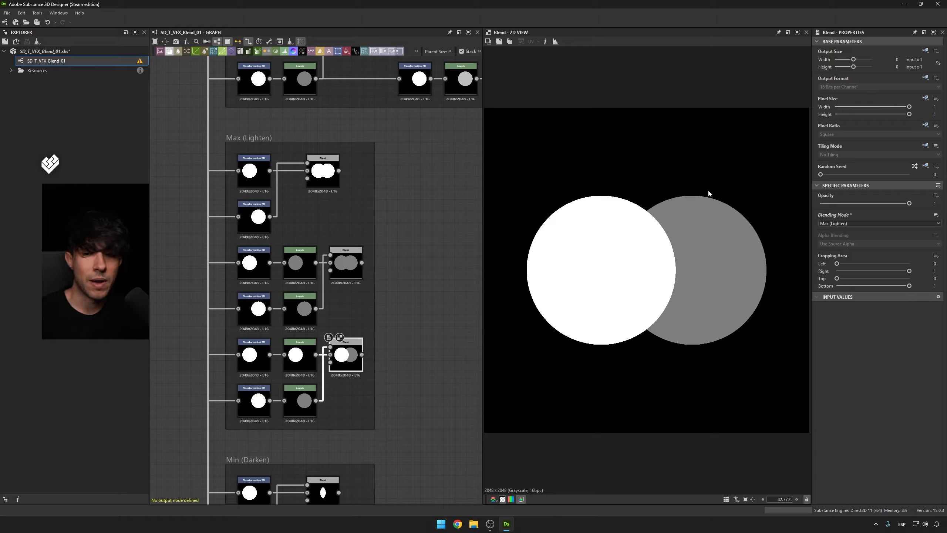
pyautogui.moveTo(350, 354); pyautogui.dragTo(364, 370)
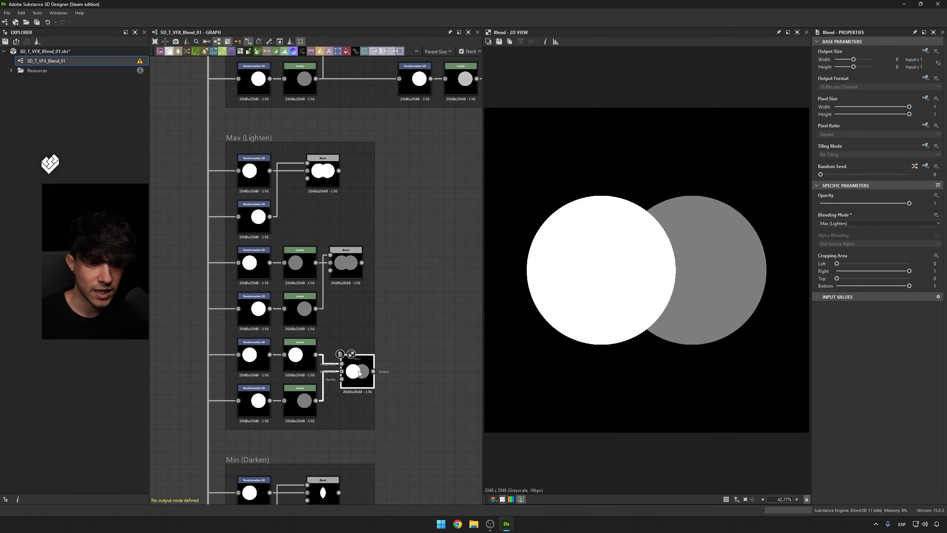
pyautogui.scroll(2, 338, 369)
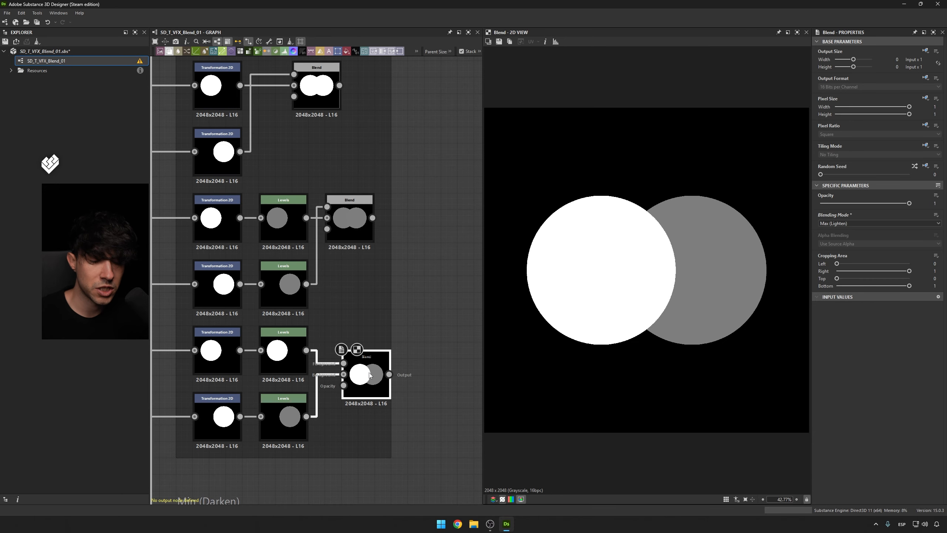
pyautogui.moveTo(358, 388); pyautogui.dragTo(341, 364)
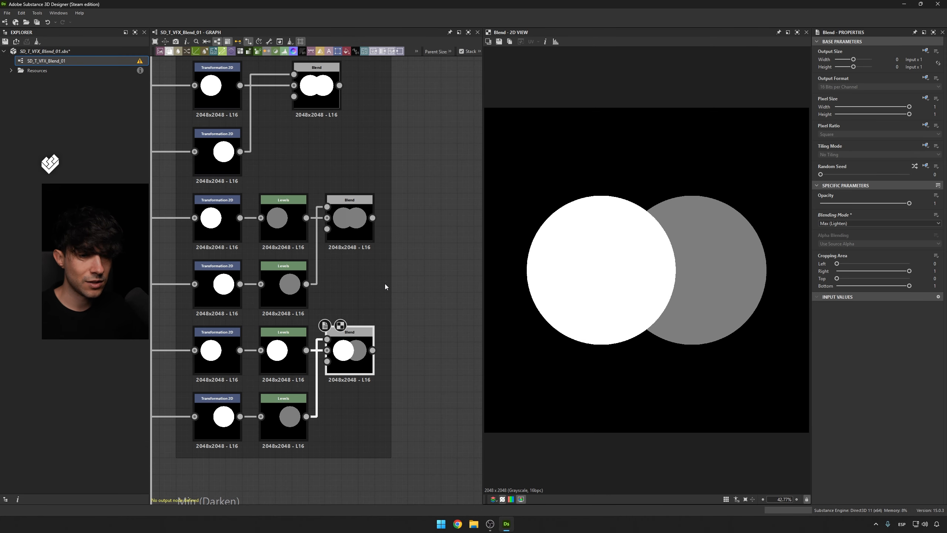
# Add a Shape node in the empty area beside the Max (Lighten) frame and set its pattern to Cone.
pyautogui.moveTo(434, 115); pyautogui.dragTo(366, 174, button='middle')
pyautogui.press('space')
pyautogui.write('shape')
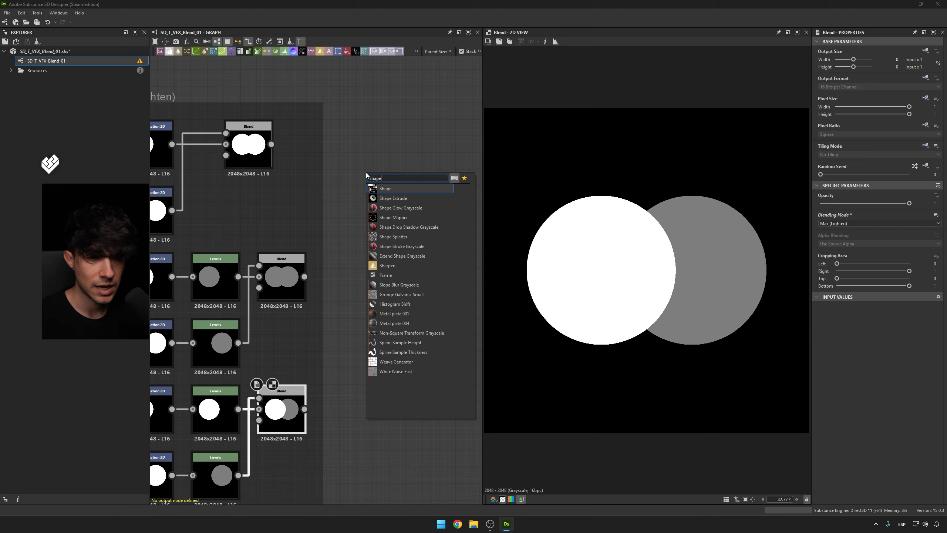
pyautogui.press('Return')
pyautogui.click(862, 397)
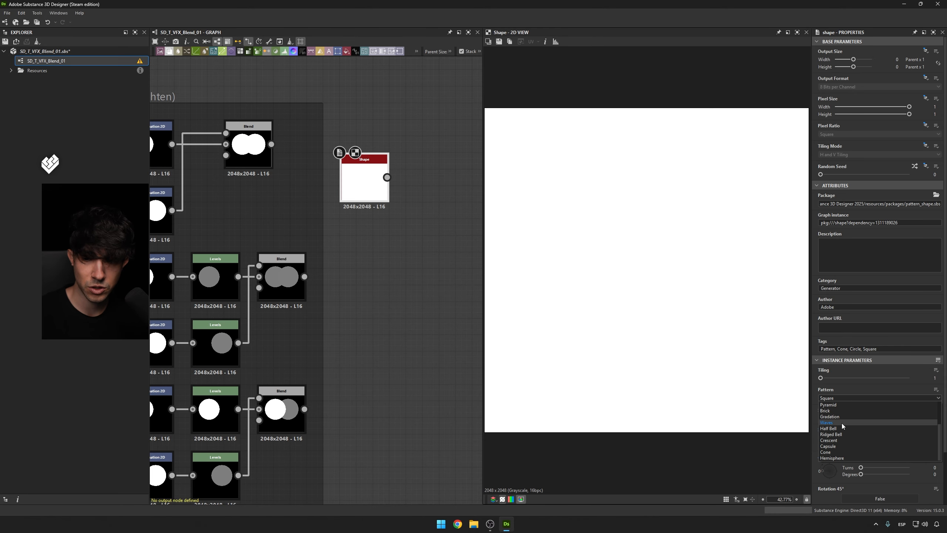
pyautogui.click(825, 452)
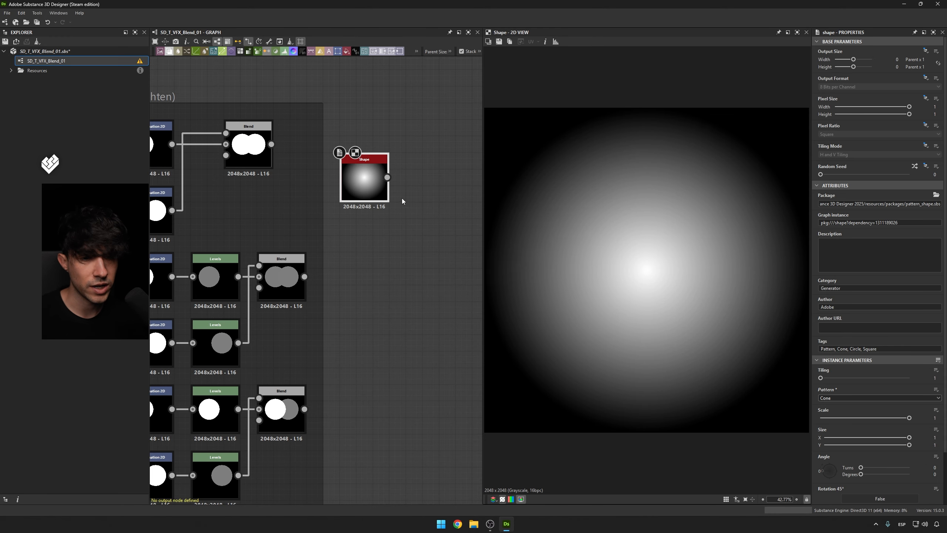
pyautogui.moveTo(387, 178); pyautogui.dragTo(412, 174)
pyautogui.write('tyh')
pyautogui.press('BackSpace')
pyautogui.press('BackSpace')
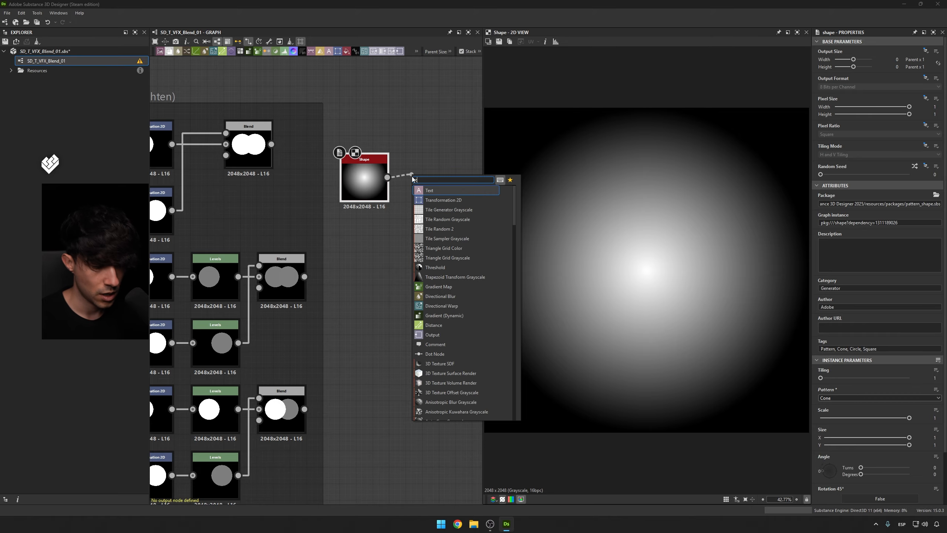
pyautogui.write('he')
pyautogui.press('BackSpace')
pyautogui.press('BackSpace')
pyautogui.press('BackSpace')
pyautogui.write('his')
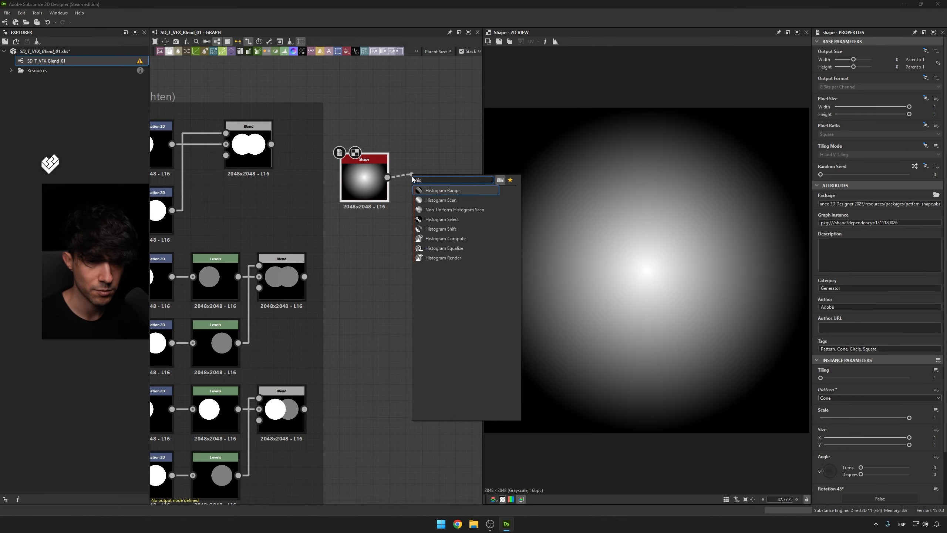
pyautogui.press('Down')
pyautogui.press('Return')
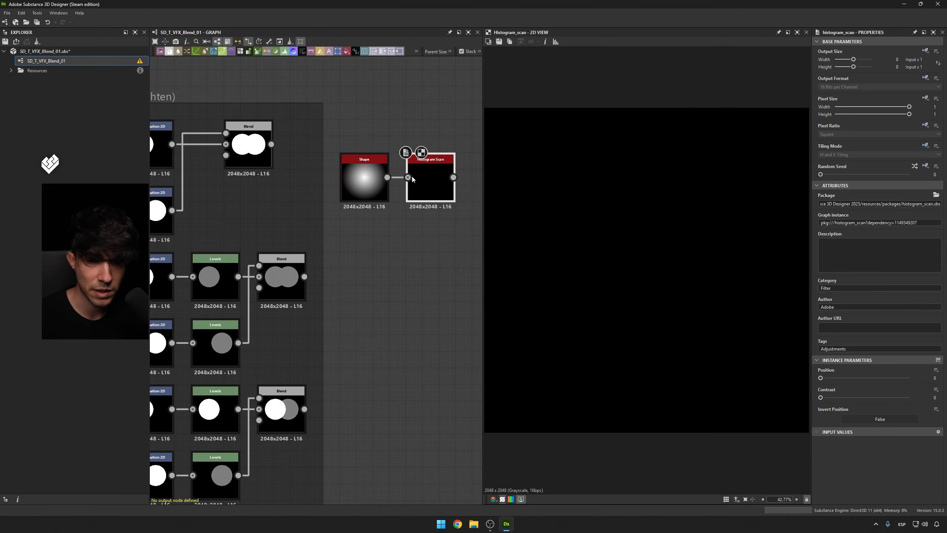
pyautogui.moveTo(820, 378); pyautogui.dragTo(864, 378)
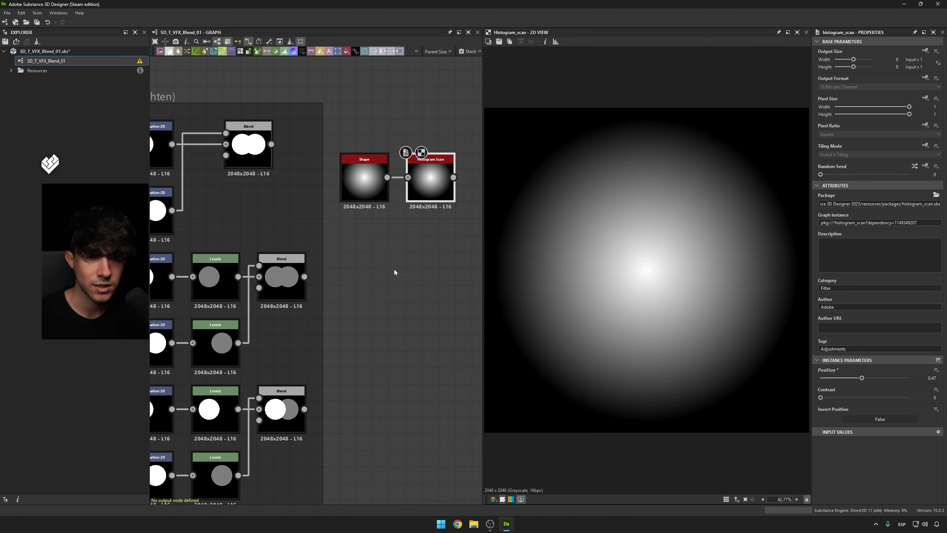
pyautogui.press('Delete')
# Add a Transformation 2D node fed by the cone Shape's output.
pyautogui.moveTo(387, 177); pyautogui.dragTo(416, 182)
pyautogui.write('tr')
pyautogui.press('Return')
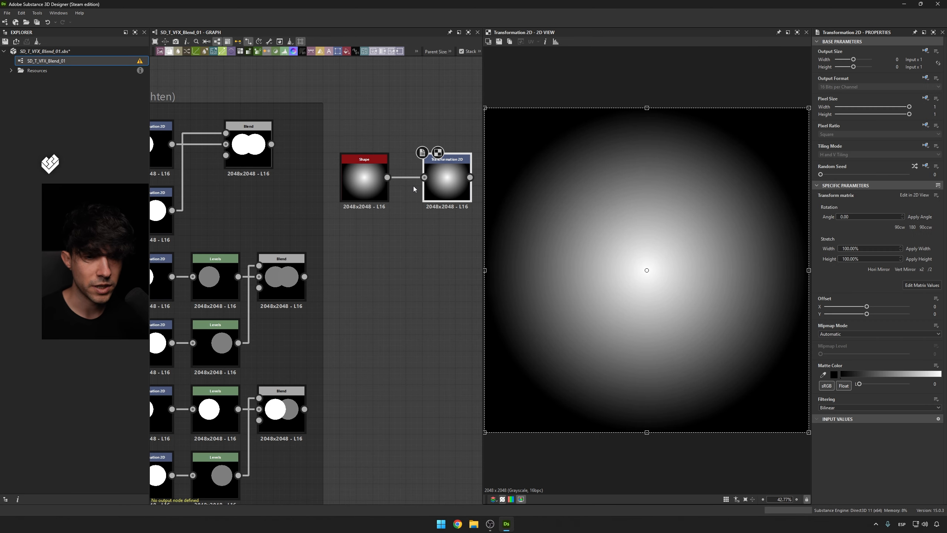
# Shrink the cone into the lower-right part of the canvas and set the tiling mode to No Tiling.
pyautogui.moveTo(485, 108); pyautogui.dragTo(641, 224)
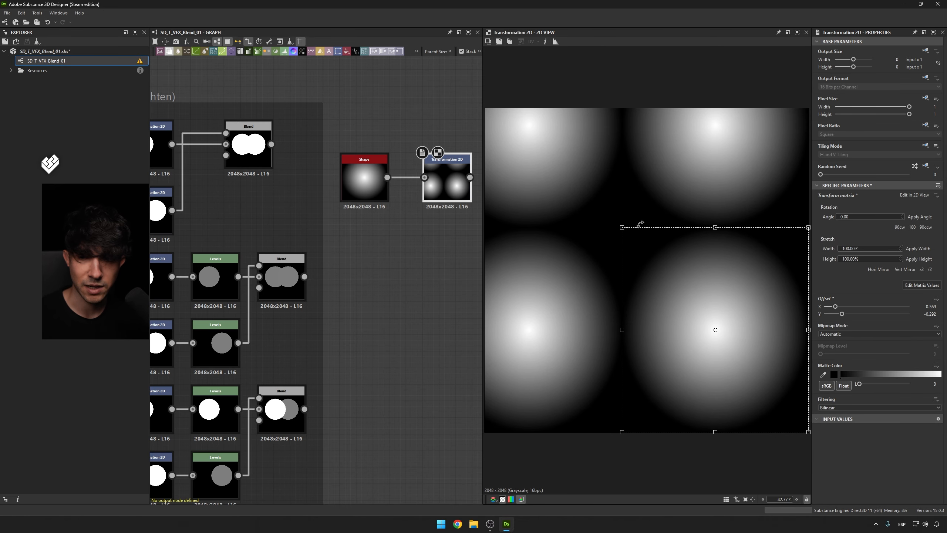
pyautogui.click(925, 145)
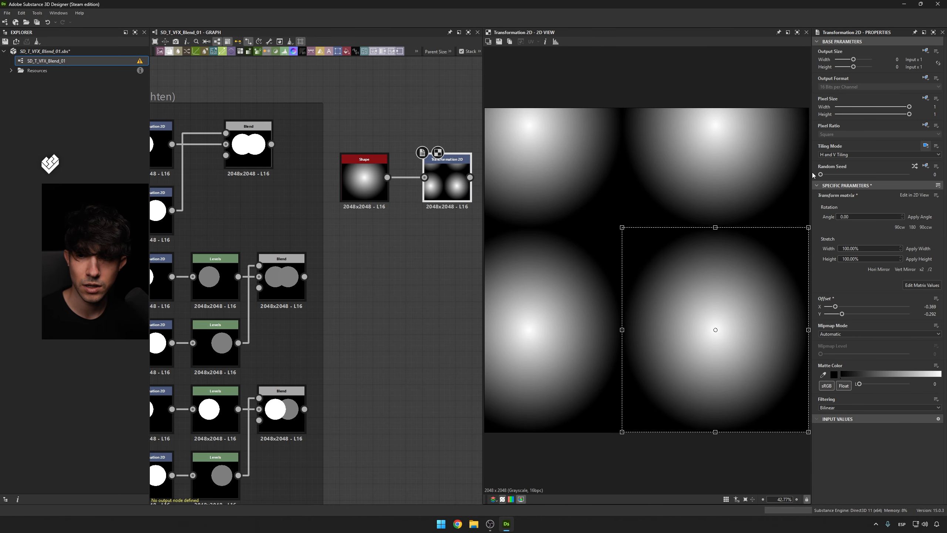
pyautogui.click(878, 154)
pyautogui.click(858, 161)
pyautogui.moveTo(622, 228); pyautogui.dragTo(617, 224)
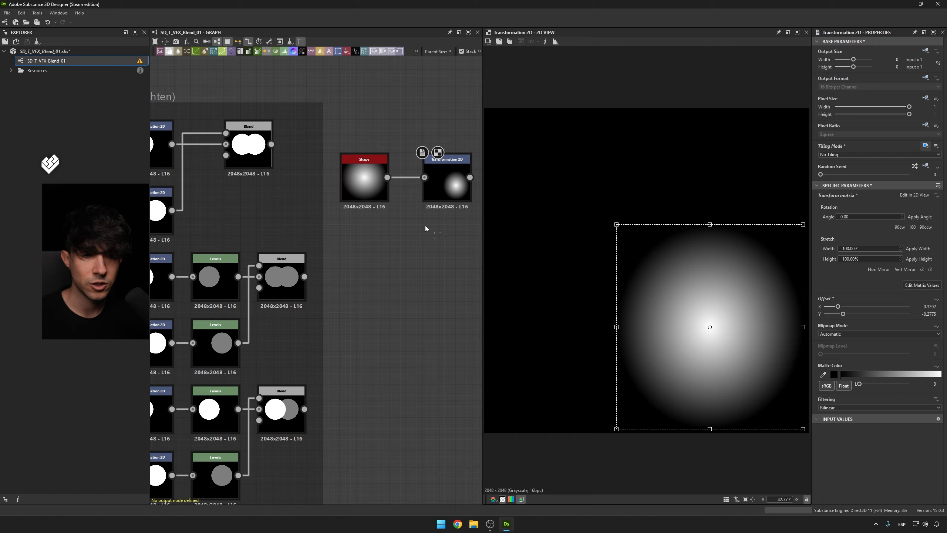
# Duplicate the cone Shape and its Transformation 2D node below the originals.
pyautogui.moveTo(425, 225); pyautogui.dragTo(321, 157)
pyautogui.moveTo(429, 257); pyautogui.dragTo(373, 179)
pyautogui.hotkey('ctrl', 'd')
pyautogui.moveTo(384, 245); pyautogui.dragTo(251, 260, button='middle')
pyautogui.click(354, 235)
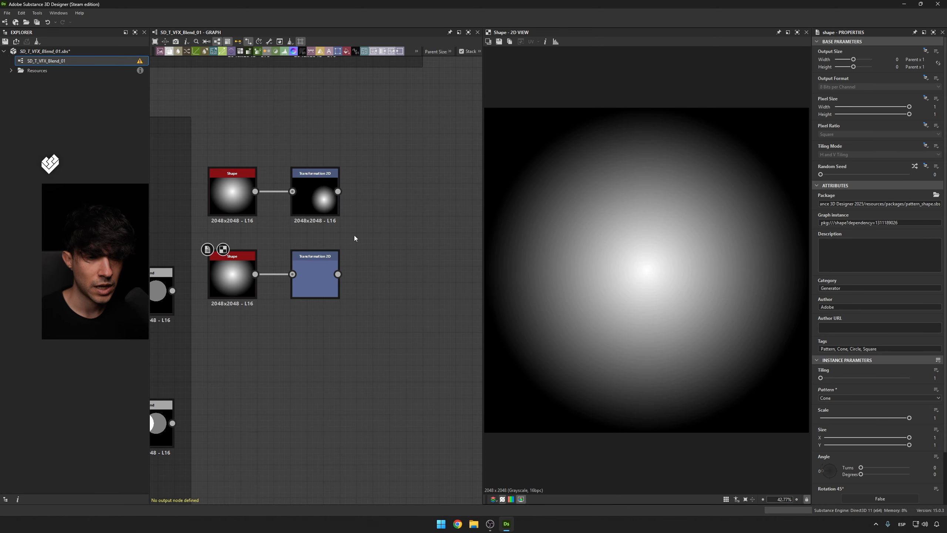
# Blend both Transformation 2D outputs with the Max (Lighten) mode, using the duplicate as the foreground.
pyautogui.moveTo(338, 191); pyautogui.dragTo(368, 191)
pyautogui.write('blend')
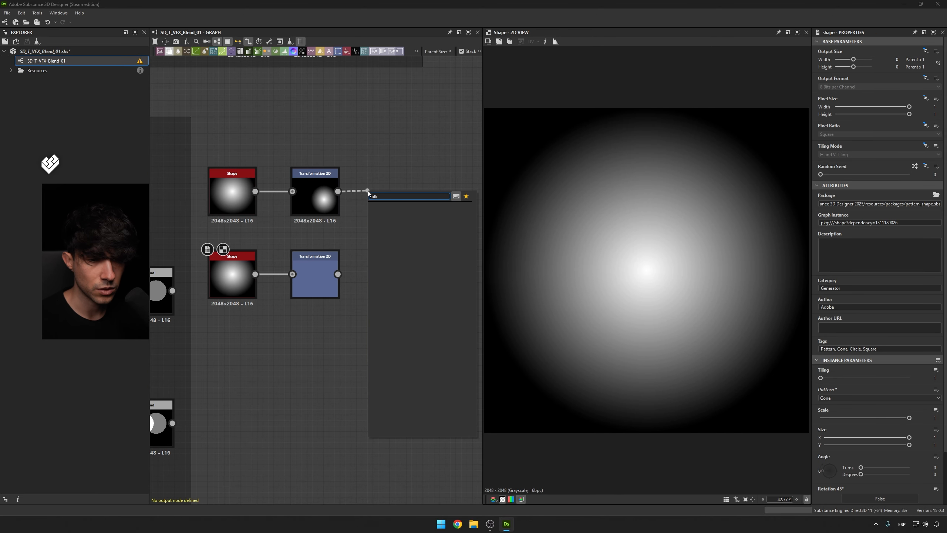
pyautogui.press('Return')
pyautogui.click(858, 223)
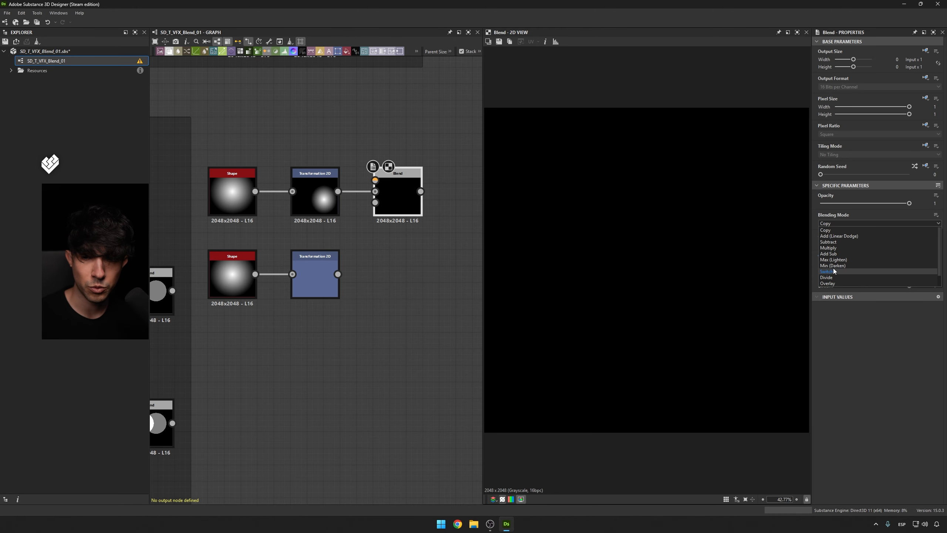
pyautogui.click(838, 254)
pyautogui.moveTo(375, 181); pyautogui.dragTo(338, 274)
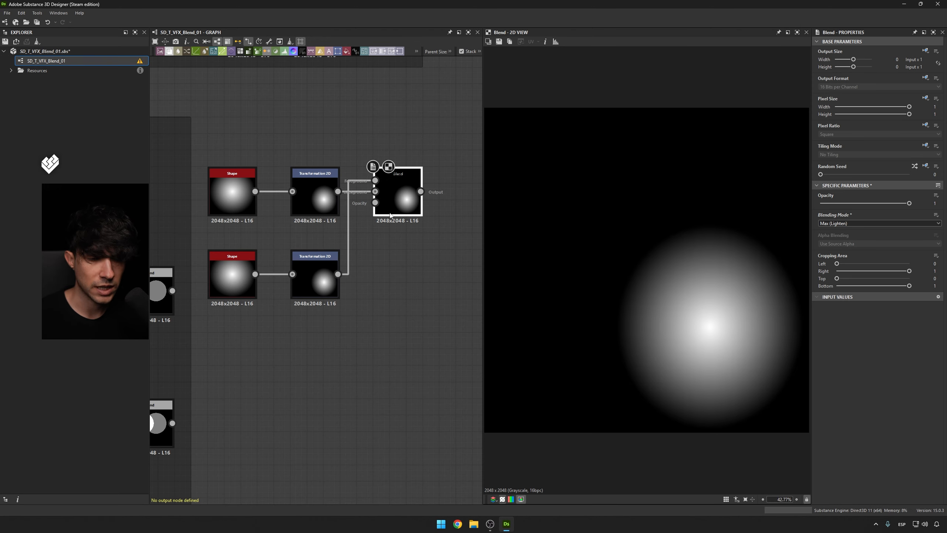
# Move the duplicated cone to the upper-left of the canvas, enlarge it, and preview the Blend result.
pyautogui.click(321, 270)
pyautogui.moveTo(715, 277); pyautogui.dragTo(585, 181)
pyautogui.moveTo(673, 232); pyautogui.dragTo(708, 239)
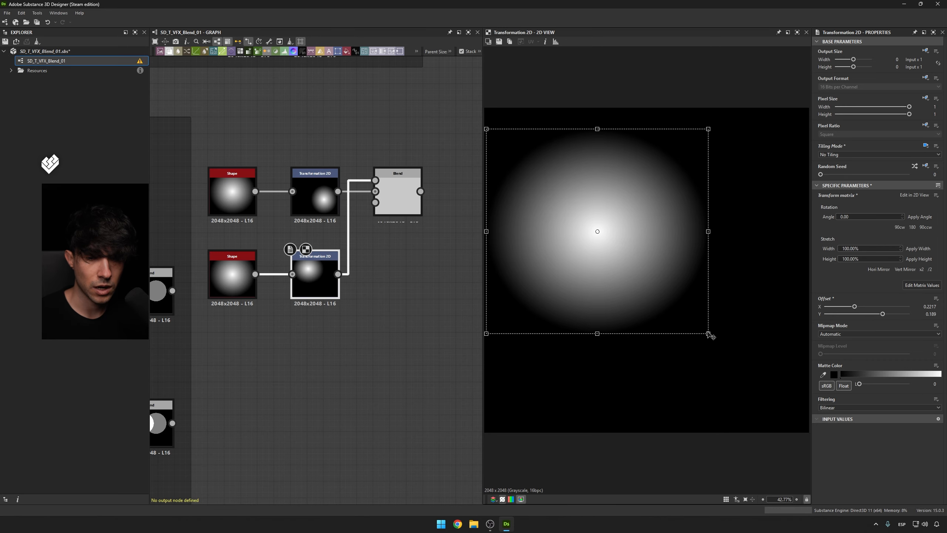
pyautogui.moveTo(709, 335); pyautogui.dragTo(747, 371)
pyautogui.doubleClick(385, 201)
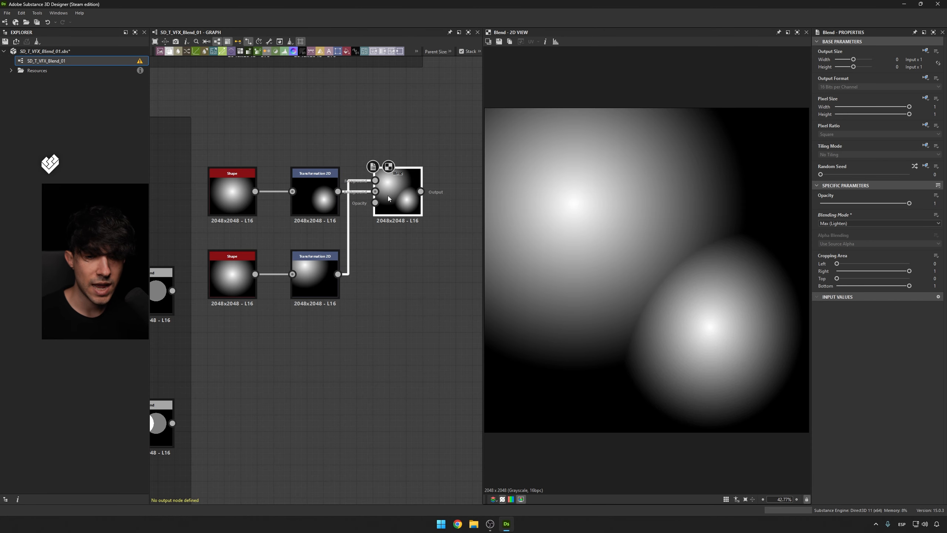
pyautogui.scroll(-1, 689, 287)
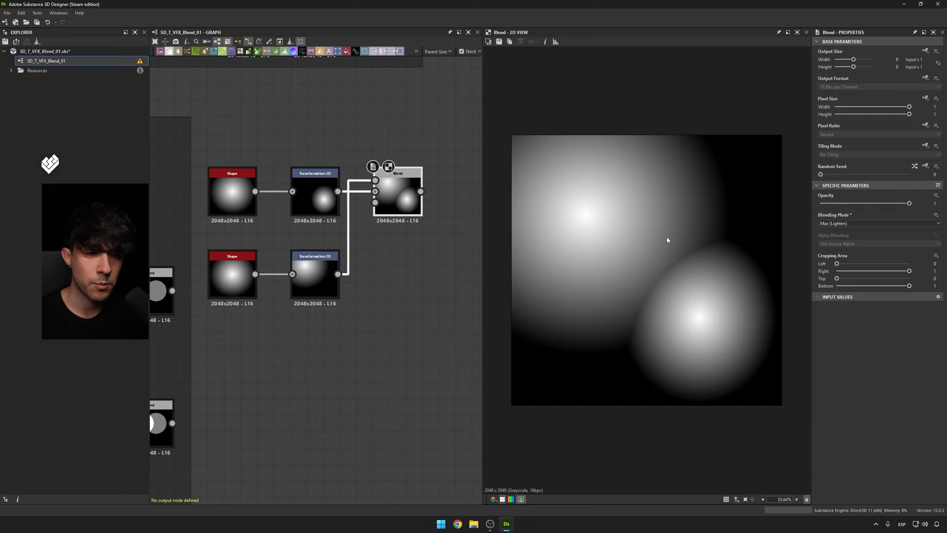
# Add a Histogram Scan node after the Max (Lighten) Blend and set its Position to 0.38.
pyautogui.moveTo(445, 245); pyautogui.dragTo(408, 254, button='middle')
pyautogui.moveTo(383, 200); pyautogui.dragTo(410, 203)
pyautogui.write('h')
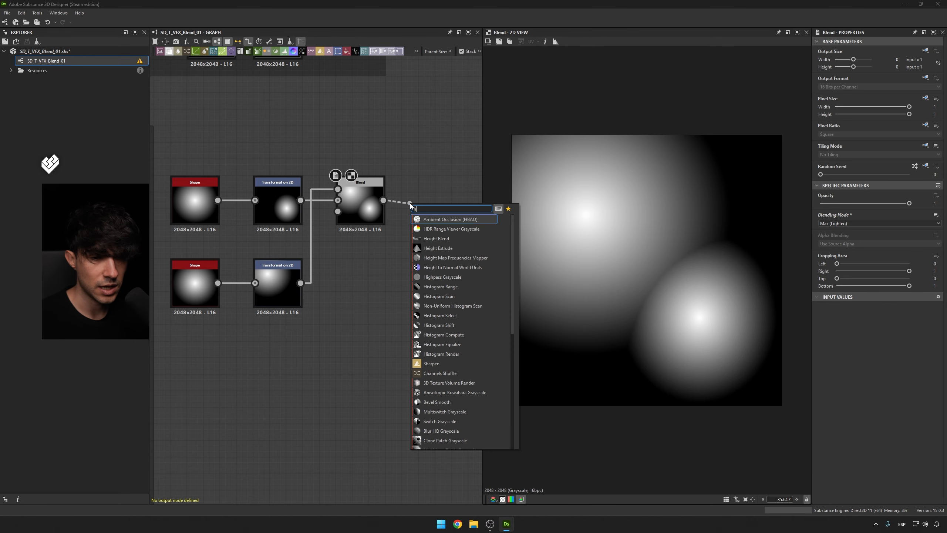
pyautogui.write('ist')
pyautogui.press('Down')
pyautogui.press('Return')
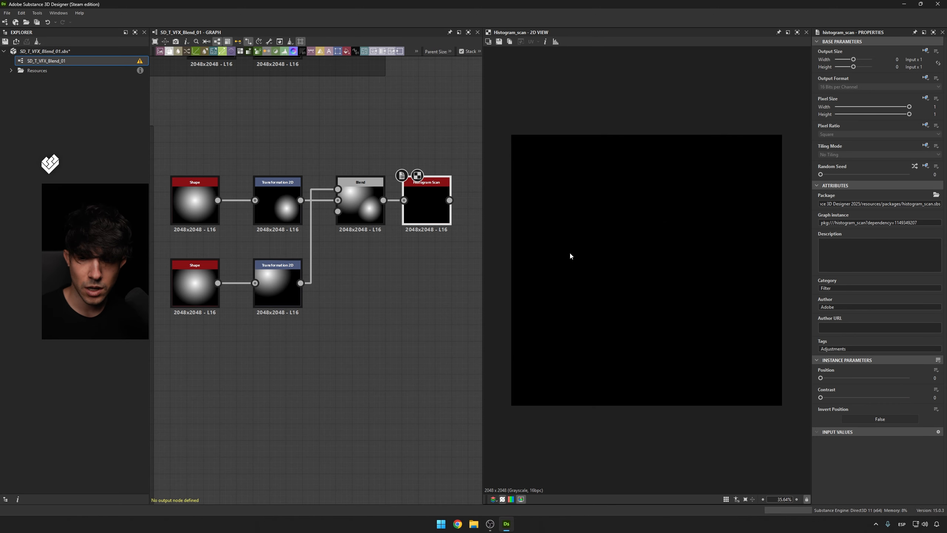
pyautogui.moveTo(836, 378)
pyautogui.mouseDown()
pyautogui.moveTo(879, 378)
pyautogui.moveTo(832, 373)
pyautogui.moveTo(865, 376)
pyautogui.moveTo(844, 380)
pyautogui.mouseUp()
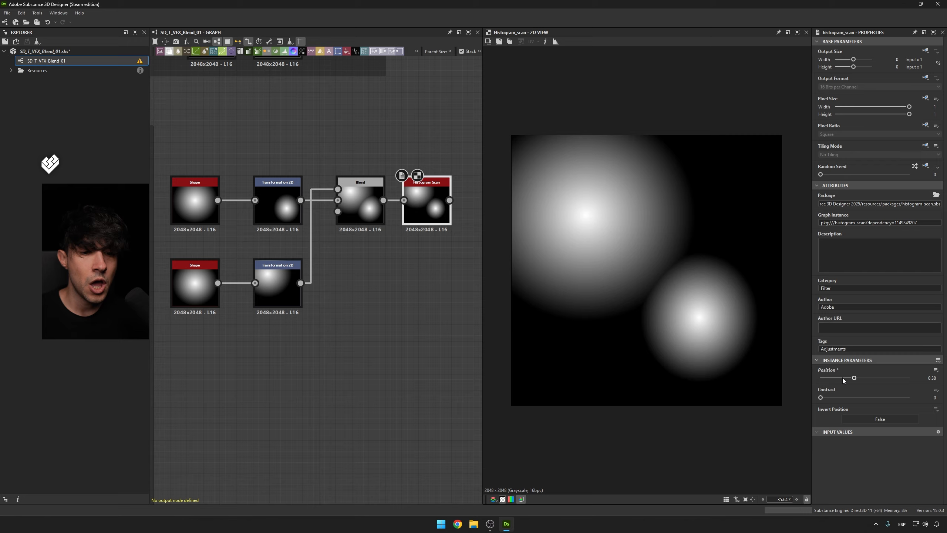
# Duplicate the Blend node directly below the original and set the copy's blending mode to Add (Linear Dodge).
pyautogui.doubleClick(374, 235)
pyautogui.hotkey('ctrl', 'd')
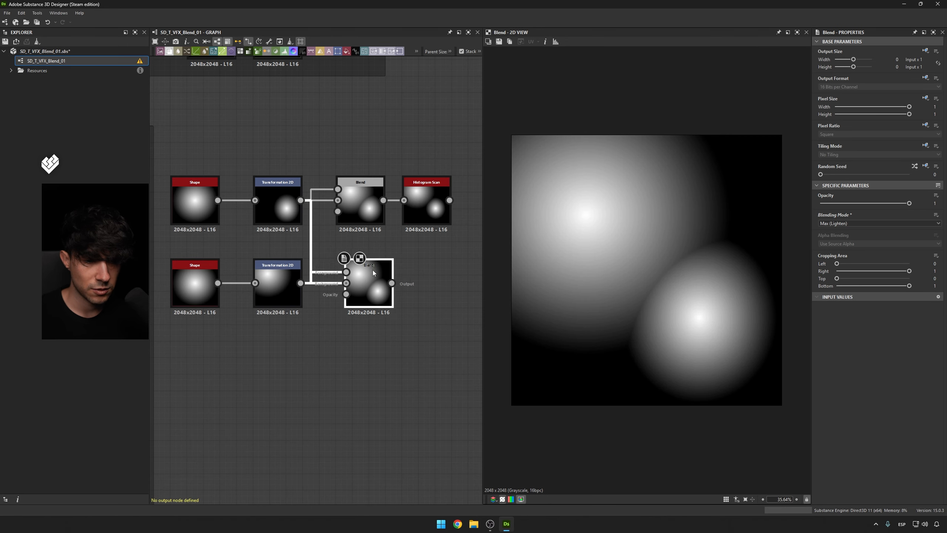
pyautogui.moveTo(373, 269); pyautogui.dragTo(368, 267)
pyautogui.click(834, 224)
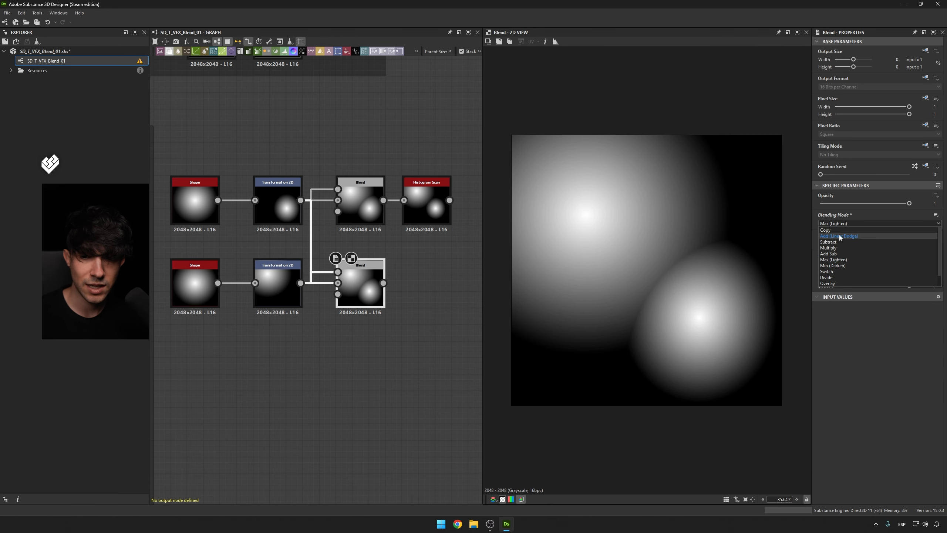
pyautogui.click(841, 237)
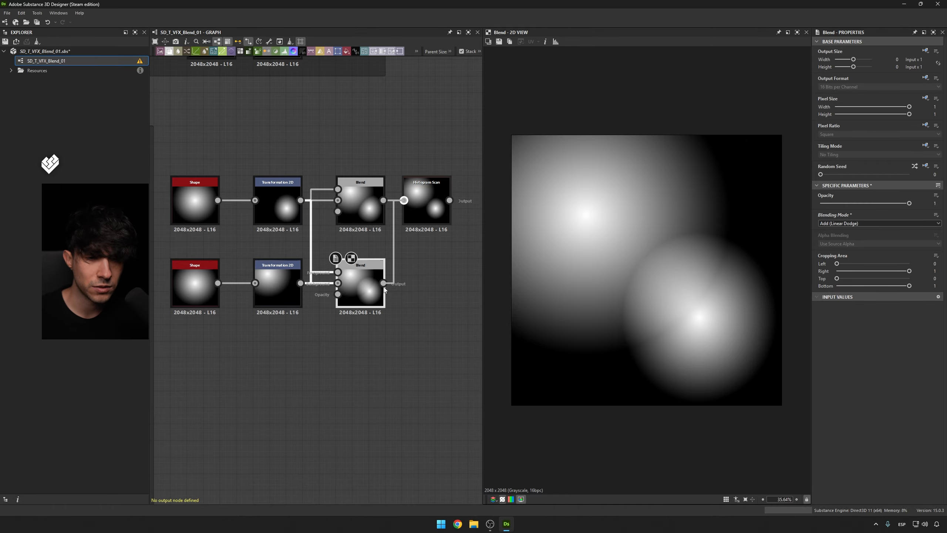
# Feed the duplicate Blend into the Histogram Scan and preview the scan with its Position at 0.38.
pyautogui.moveTo(385, 291); pyautogui.dragTo(384, 283)
pyautogui.doubleClick(426, 192)
pyautogui.moveTo(820, 378); pyautogui.dragTo(854, 378)
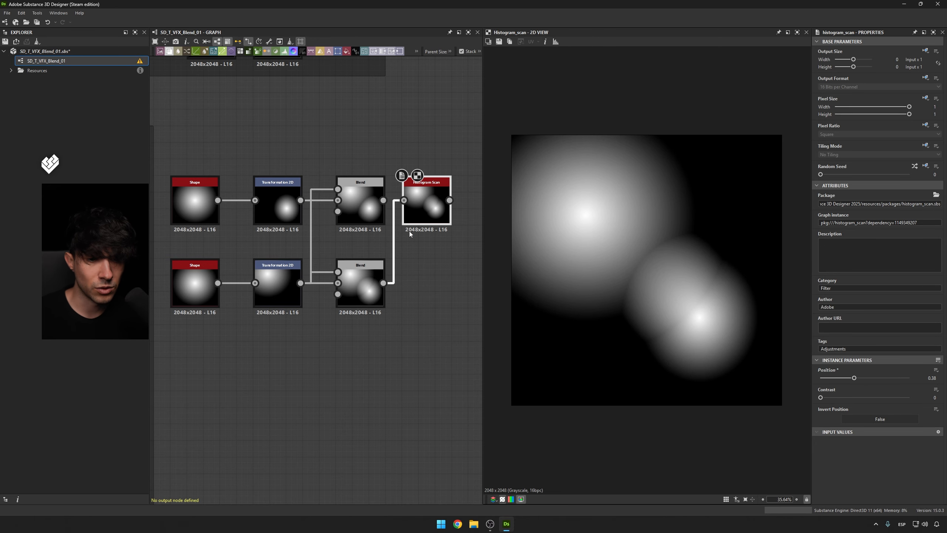
# Switch the duplicate Blend's mode to Multiply.
pyautogui.click(360, 283)
pyautogui.click(843, 223)
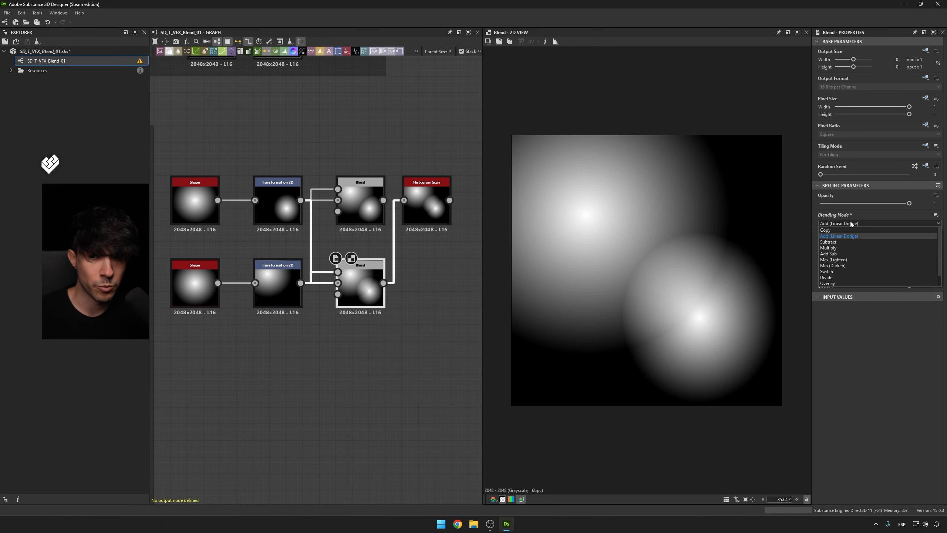
pyautogui.click(838, 248)
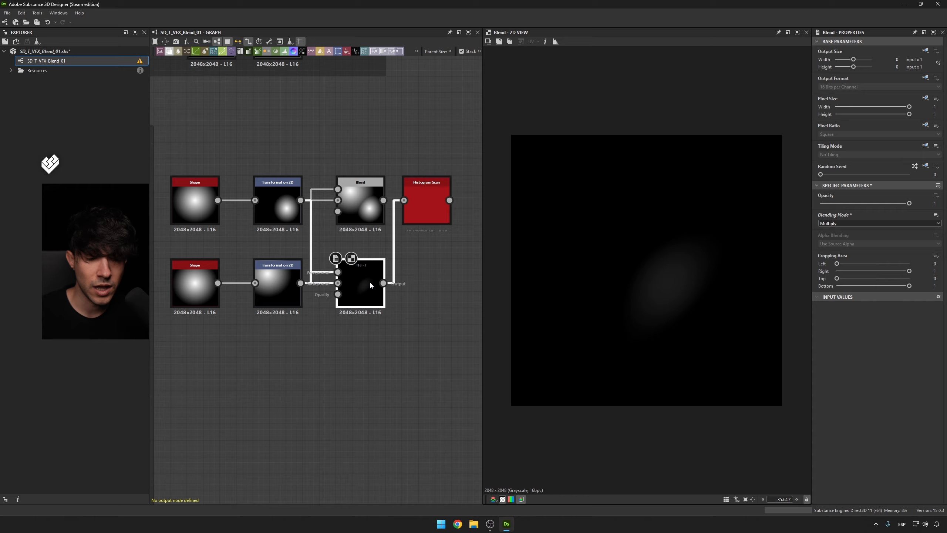
# Insert an Auto Levels node after the Multiply Blend and adjust the Histogram Scan's Position on the result.
pyautogui.moveTo(383, 284); pyautogui.dragTo(417, 276)
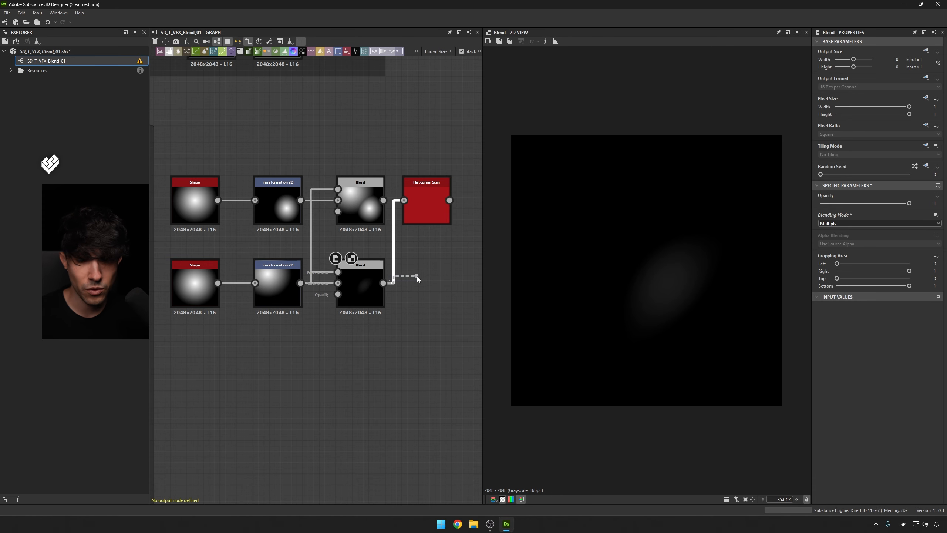
pyautogui.click(424, 265)
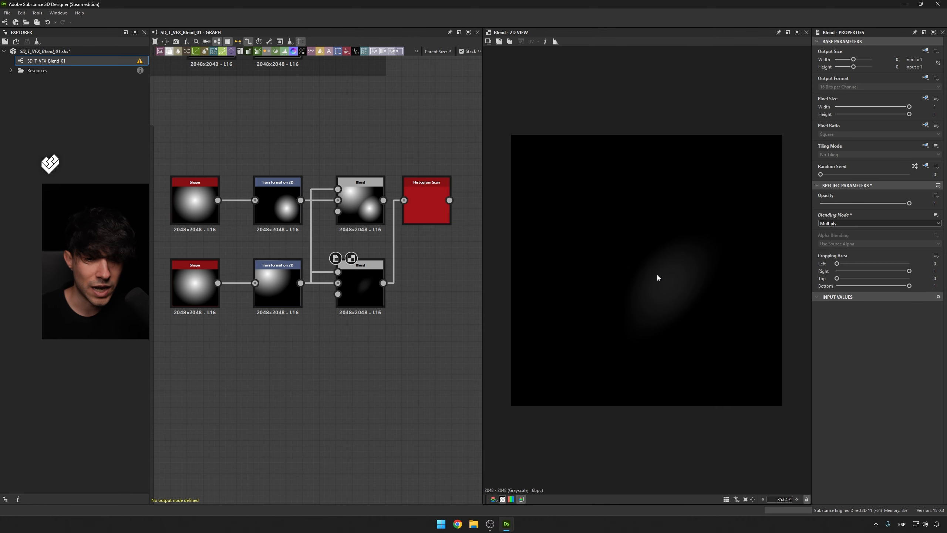
pyautogui.moveTo(385, 283); pyautogui.dragTo(424, 279)
pyautogui.write('auto')
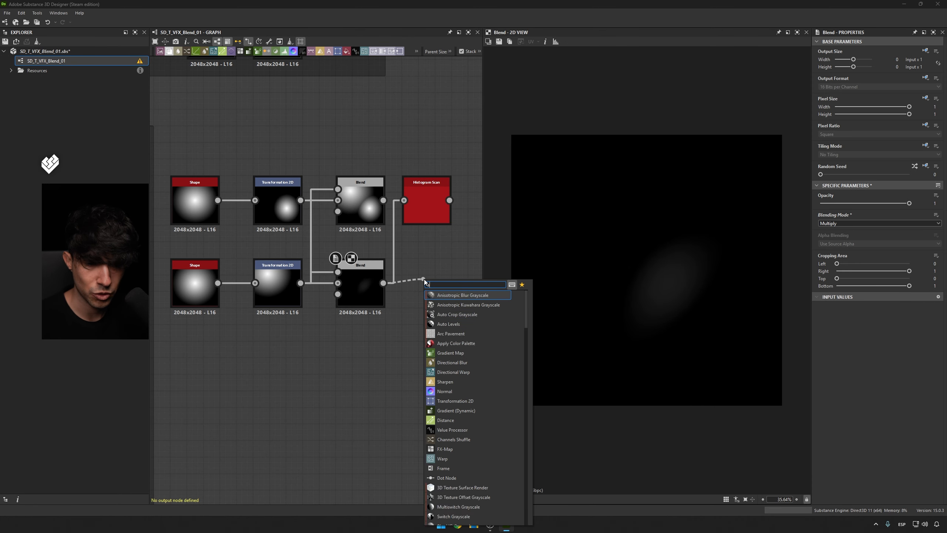
pyautogui.click(433, 305)
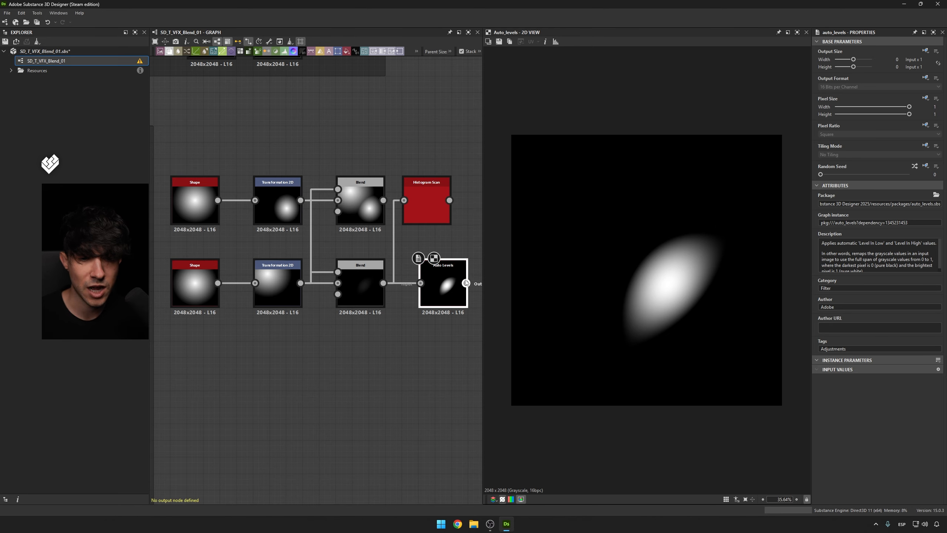
pyautogui.doubleClick(409, 197)
pyautogui.moveTo(855, 378)
pyautogui.mouseDown()
pyautogui.moveTo(865, 379)
pyautogui.moveTo(844, 378)
pyautogui.mouseUp()
# Compare the previews of the Max (Lighten) Blend, both Transformation 2D cones and the Auto Levels output of the Multiply Blend.
pyautogui.doubleClick(377, 209)
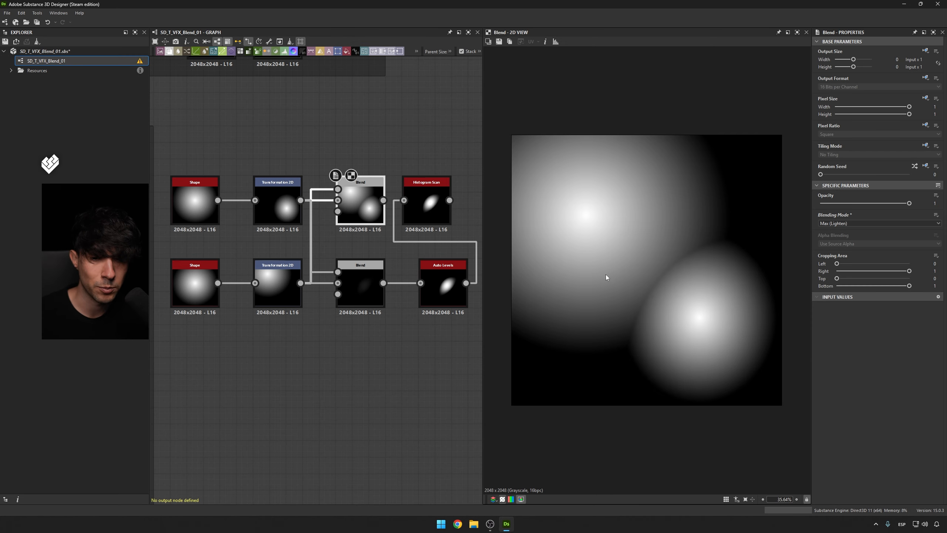
pyautogui.click(204, 210)
pyautogui.doubleClick(278, 283)
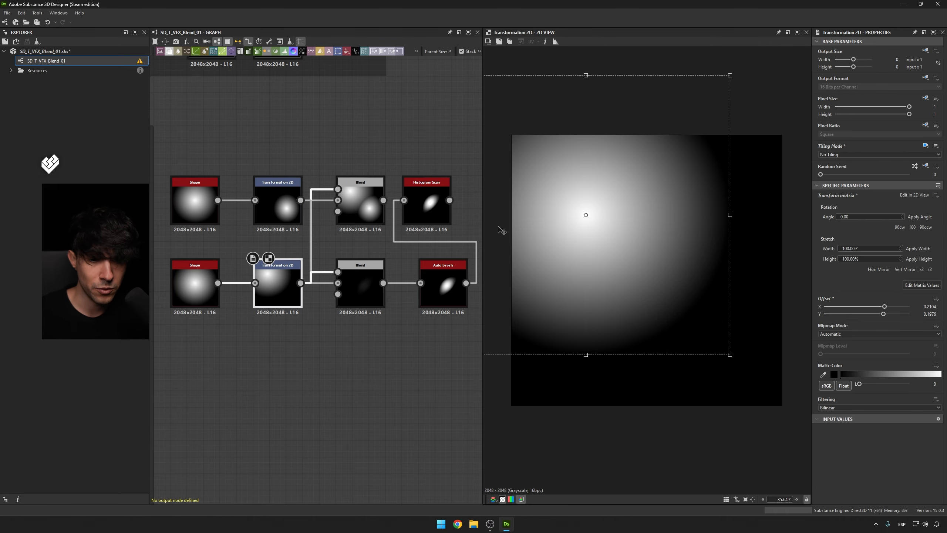
pyautogui.doubleClick(278, 204)
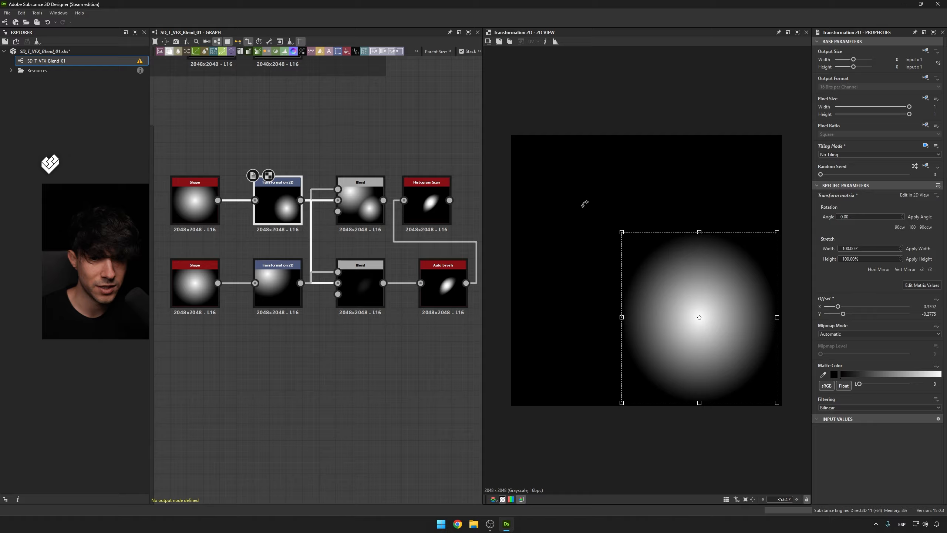
pyautogui.doubleClick(278, 284)
pyautogui.doubleClick(278, 205)
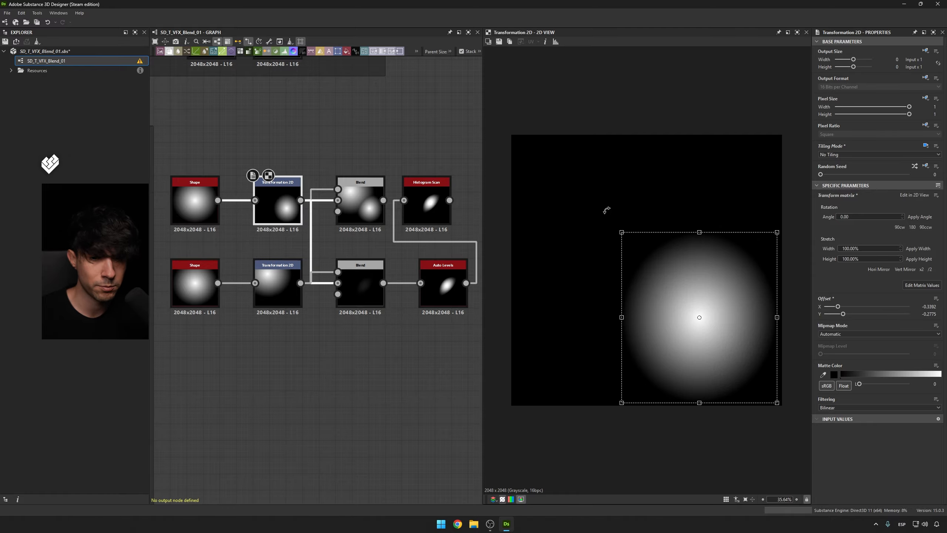
pyautogui.doubleClick(355, 279)
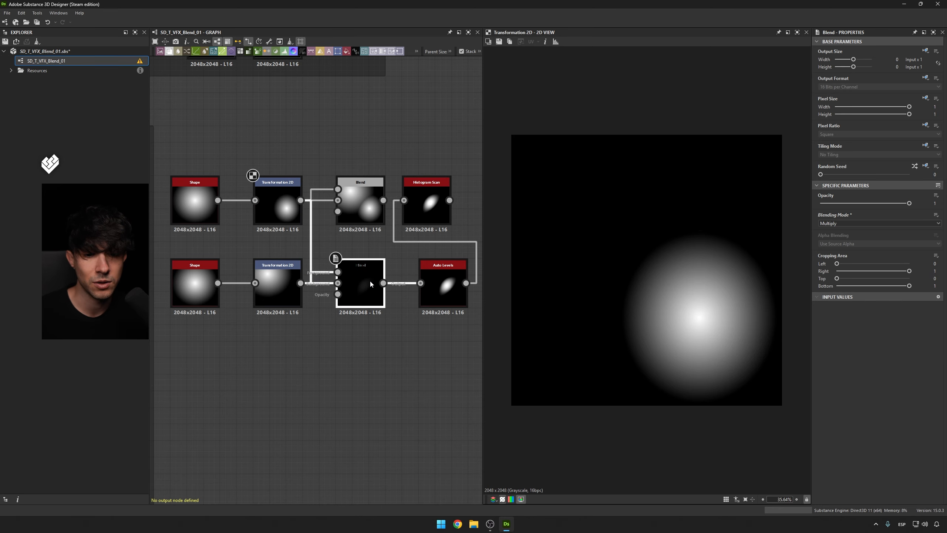
pyautogui.doubleClick(453, 286)
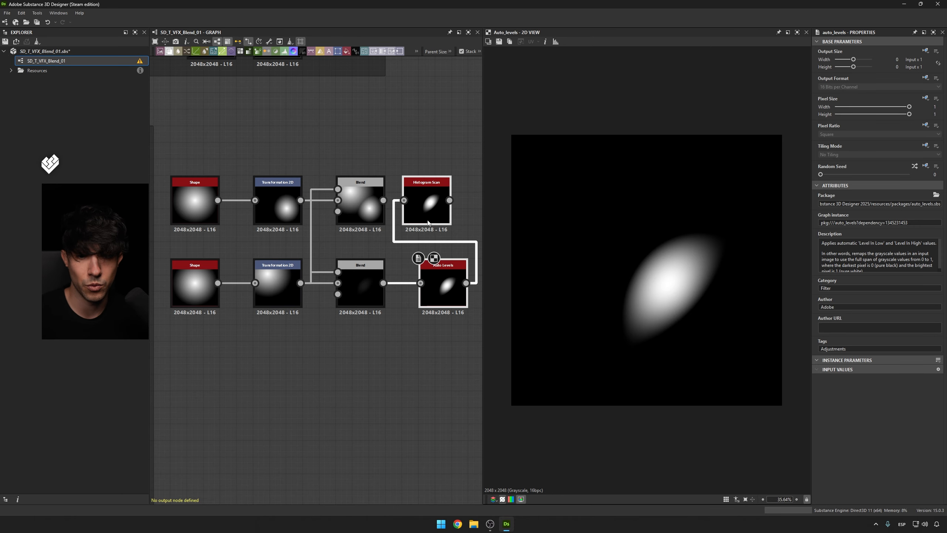
# Delete the Auto Levels node and set the lower Blend's mode to Subtract.
pyautogui.press('Delete')
pyautogui.doubleClick(369, 284)
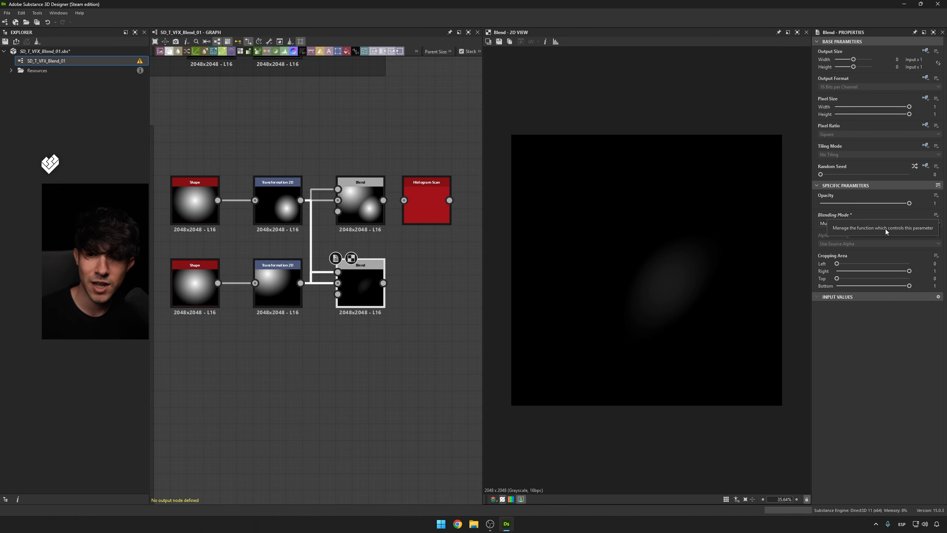
pyautogui.click(868, 223)
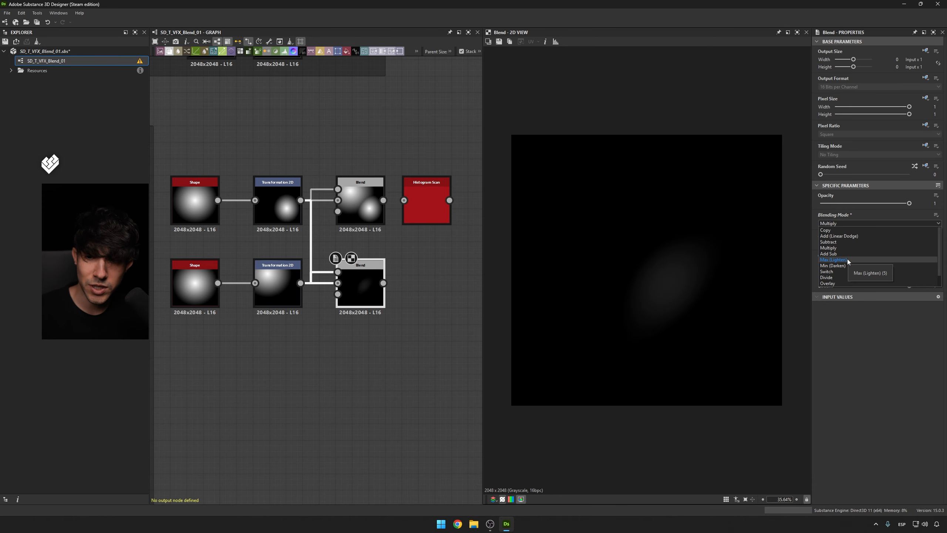
pyautogui.click(836, 242)
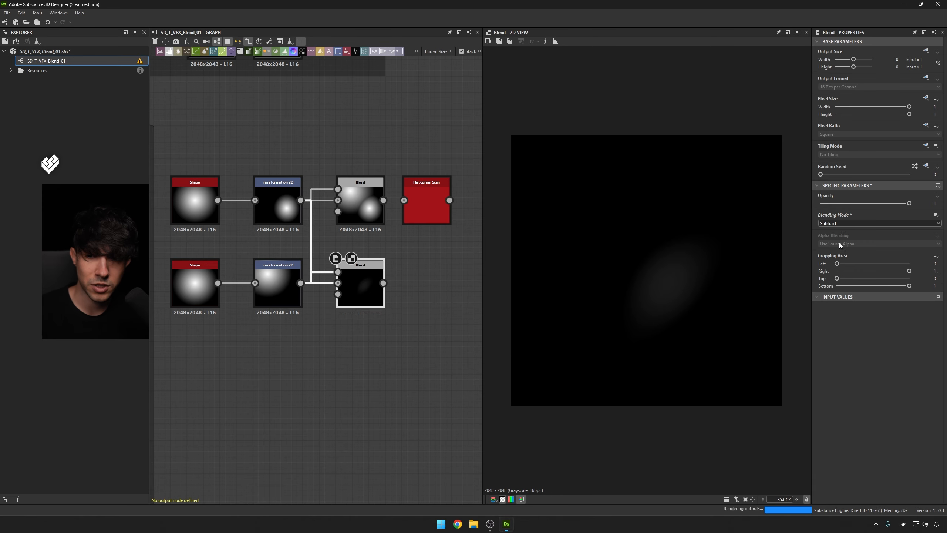
pyautogui.click(836, 223)
pyautogui.click(837, 223)
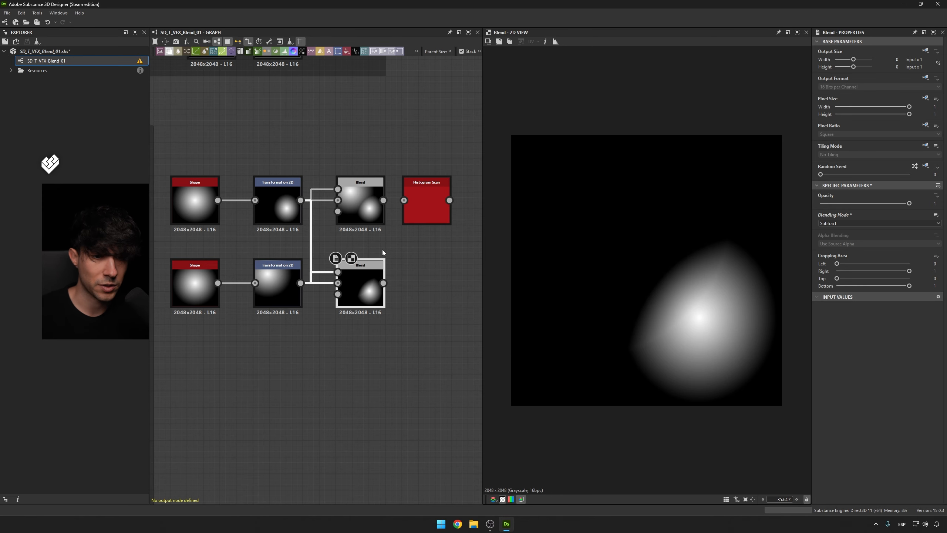
# Compare the Screen and Add (Linear Dodge) modes on the lower Blend, ending on Screen.
pyautogui.click(851, 224)
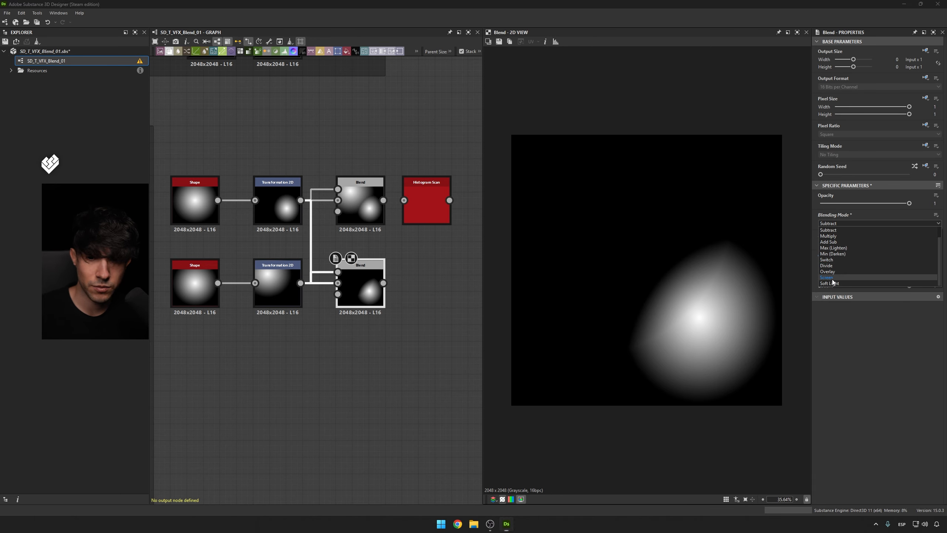
pyautogui.click(827, 278)
pyautogui.click(833, 223)
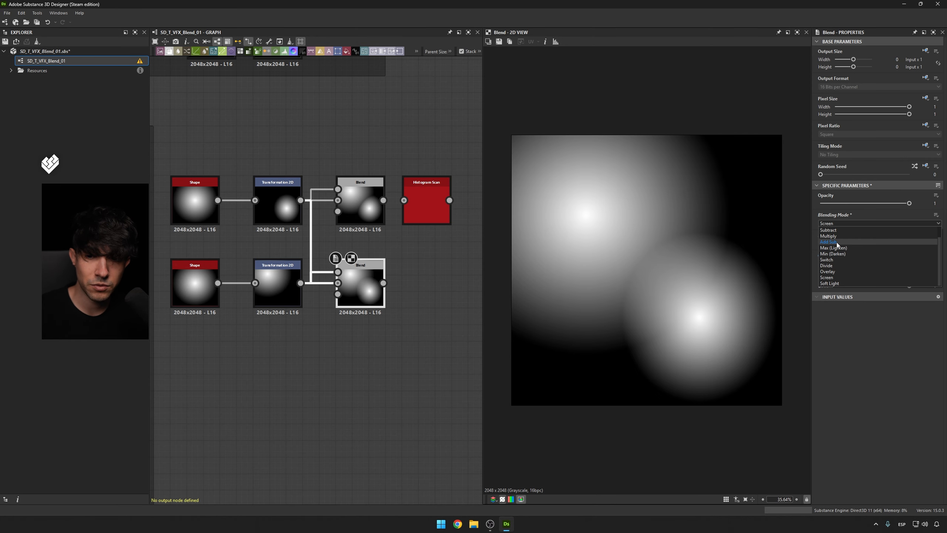
pyautogui.click(828, 236)
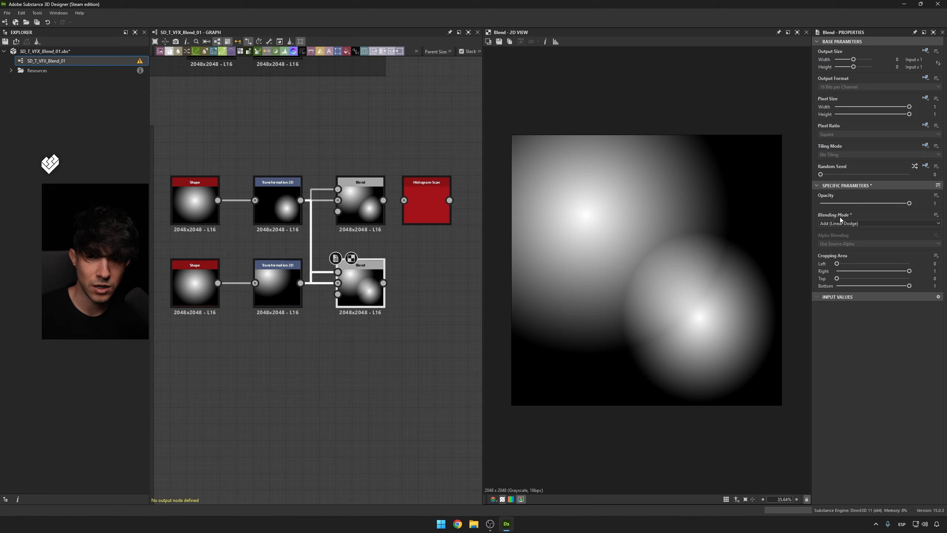
pyautogui.click(840, 223)
pyautogui.click(837, 279)
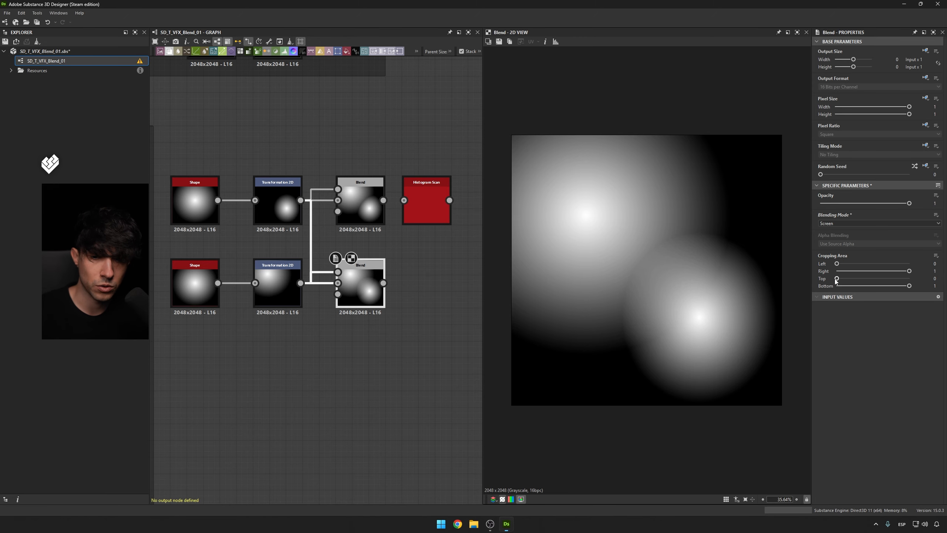
# Try Min (Darken) and Multiply on the lower Blend, and return it to Max (Lighten).
pyautogui.click(831, 224)
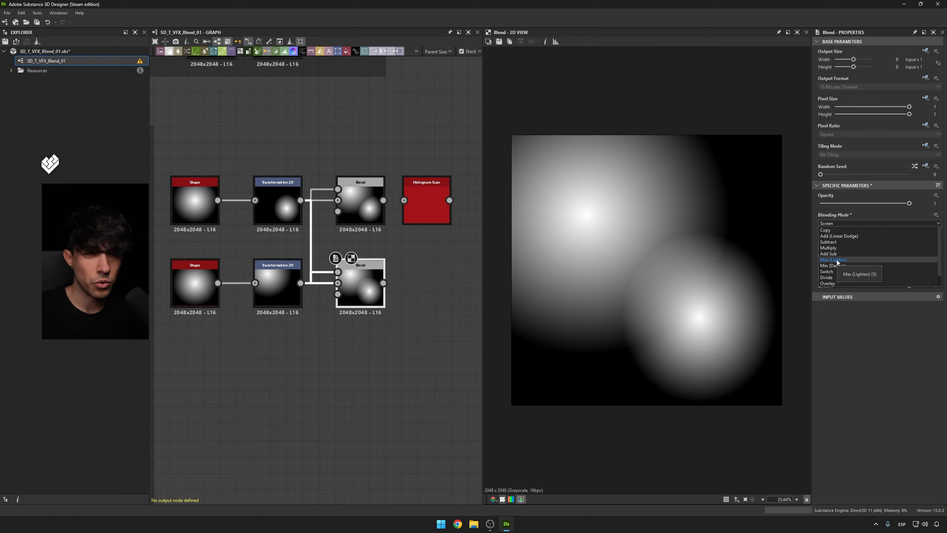
pyautogui.click(844, 266)
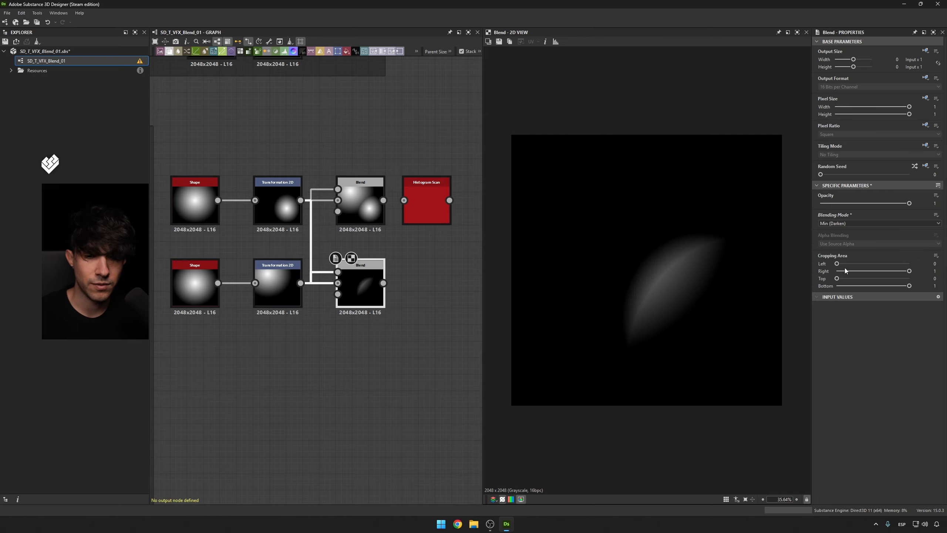
pyautogui.click(845, 224)
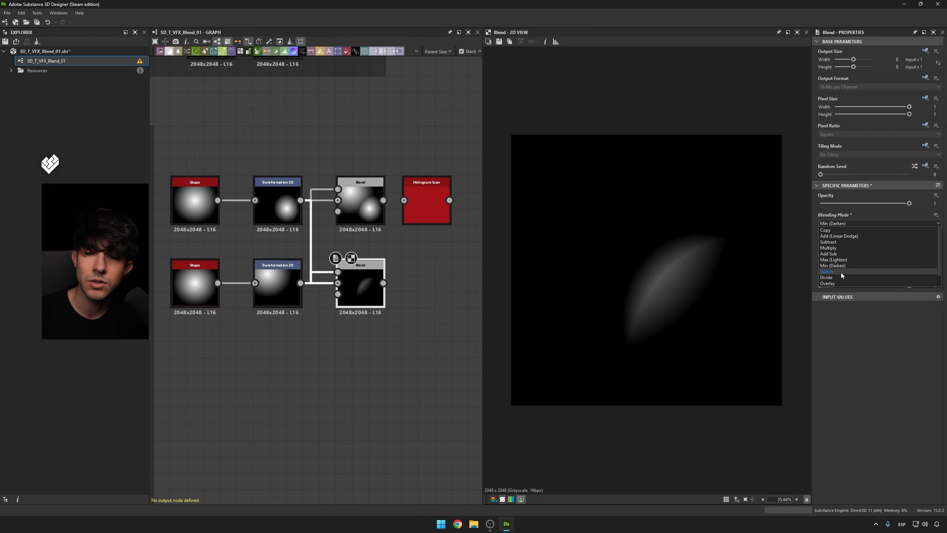
pyautogui.click(839, 248)
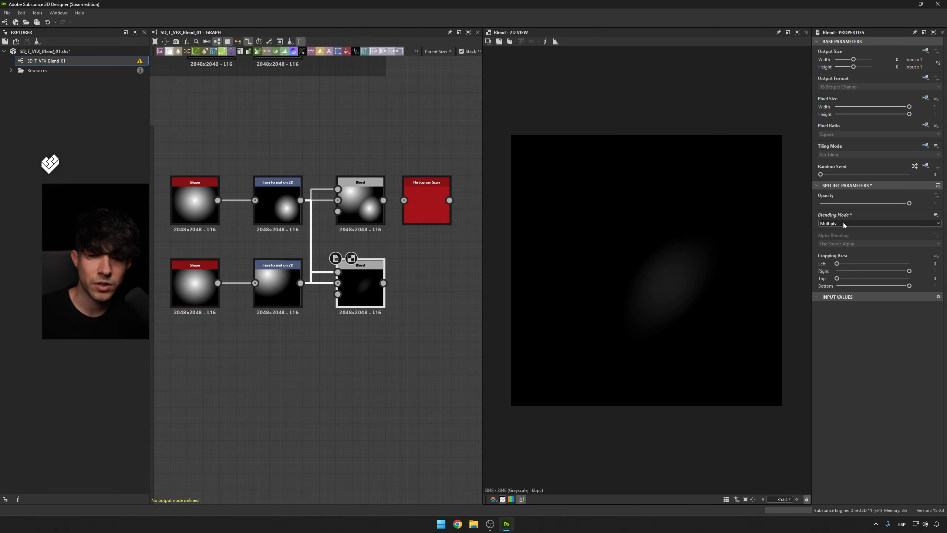
pyautogui.click(843, 223)
pyautogui.click(838, 259)
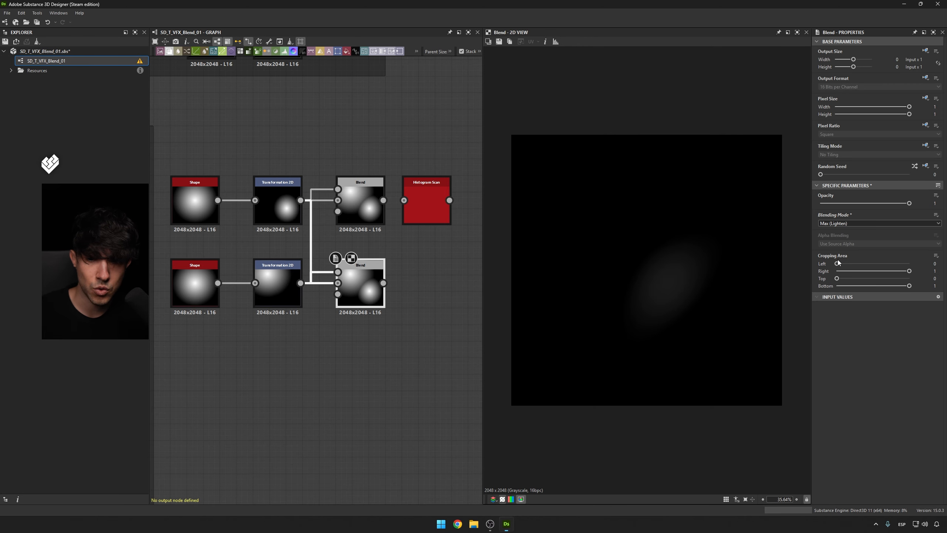
# Move the Histogram Scan node further right of the upper Blend and delete the lower duplicate Blend.
pyautogui.moveTo(406, 270); pyautogui.dragTo(369, 257, button='middle')
pyautogui.click(325, 188)
pyautogui.moveTo(380, 205); pyautogui.dragTo(414, 205)
pyautogui.moveTo(336, 271); pyautogui.dragTo(385, 271)
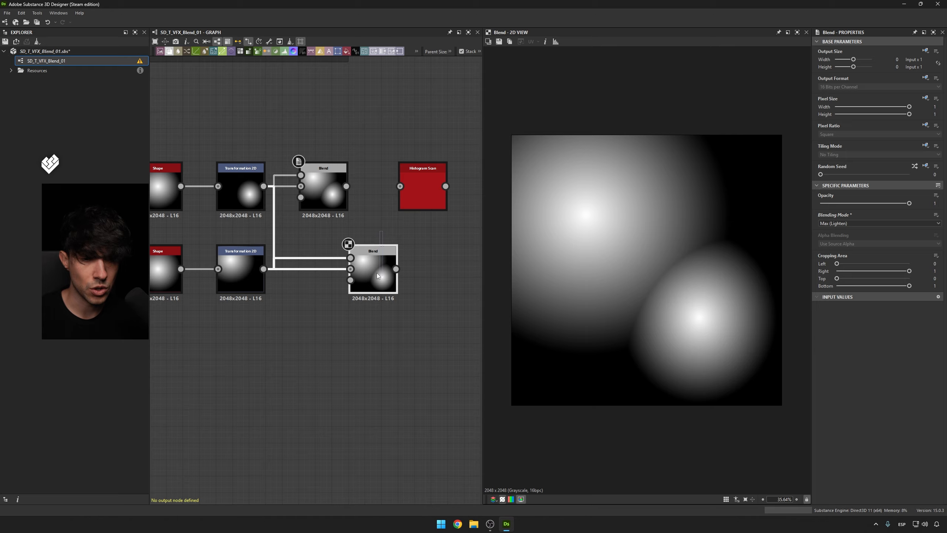
pyautogui.press('Delete')
# Add a new Blend node with the two-cone Max (Lighten) Blend as its background input.
pyautogui.moveTo(346, 186); pyautogui.dragTo(399, 240)
pyautogui.write('b')
pyautogui.press('Return')
# Duplicate the lower Shape and Transformation 2D pair and place the copies beneath it as a third cone.
pyautogui.moveTo(336, 267); pyautogui.dragTo(448, 261, button='middle')
pyautogui.moveTo(404, 313); pyautogui.dragTo(269, 262)
pyautogui.hotkey('ctrl', 'd')
pyautogui.moveTo(276, 267); pyautogui.dragTo(293, 333)
pyautogui.moveTo(395, 344); pyautogui.dragTo(320, 348, button='middle')
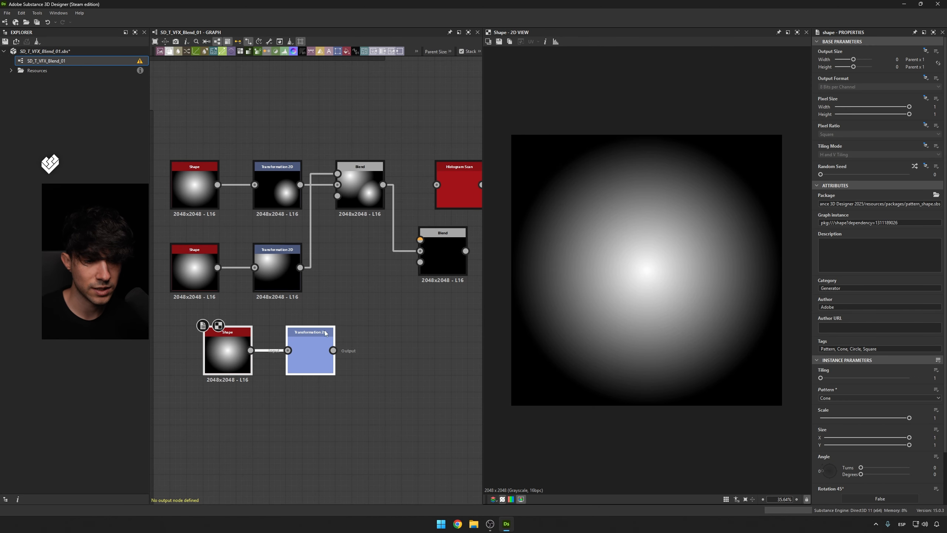
# Connect the third cone's Transformation 2D to the new Blend's foreground, preview the Blend and select that Transformation 2D.
pyautogui.moveTo(333, 350); pyautogui.dragTo(434, 240)
pyautogui.doubleClick(433, 240)
pyautogui.click(323, 355)
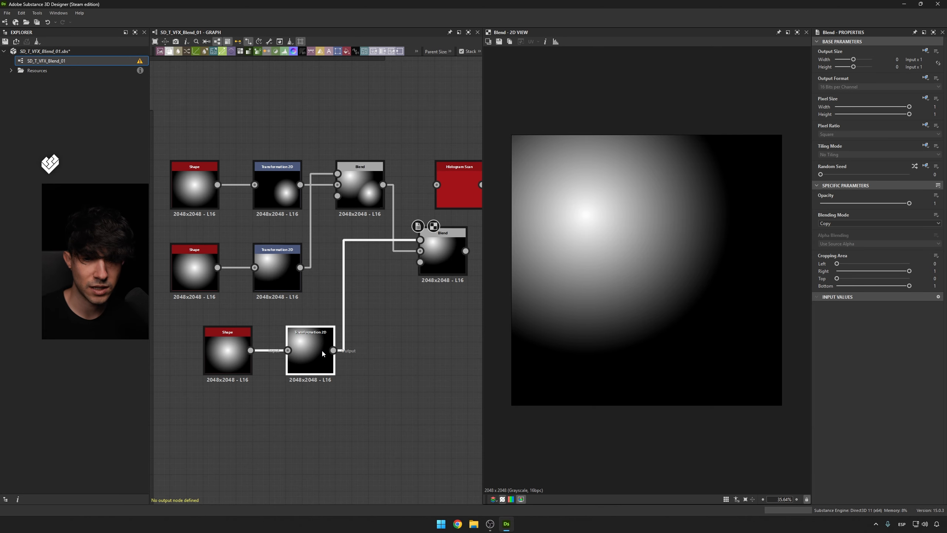
# Move the third cone to the lower right of the image and set the new Blend's mode to Max (Lighten).
pyautogui.moveTo(609, 238); pyautogui.dragTo(696, 327)
pyautogui.click(447, 261)
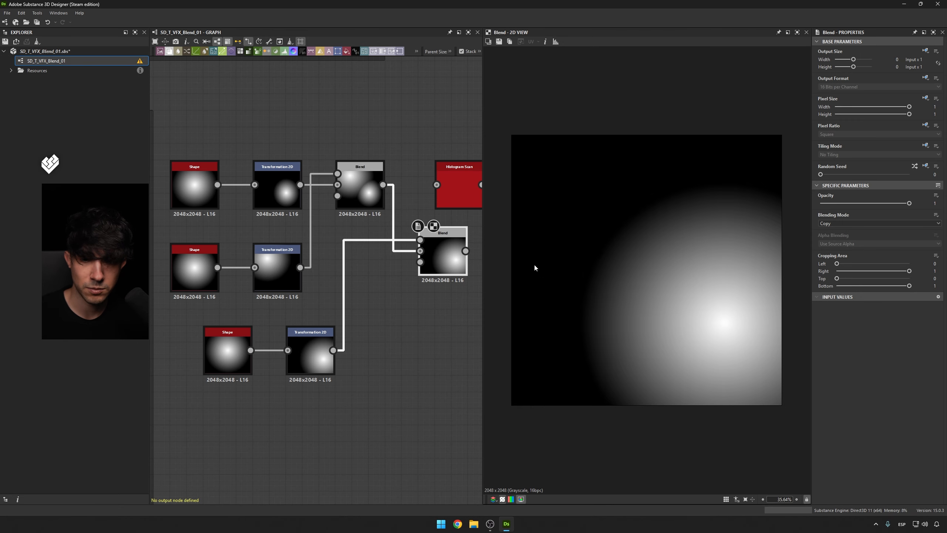
pyautogui.click(880, 223)
pyautogui.click(818, 264)
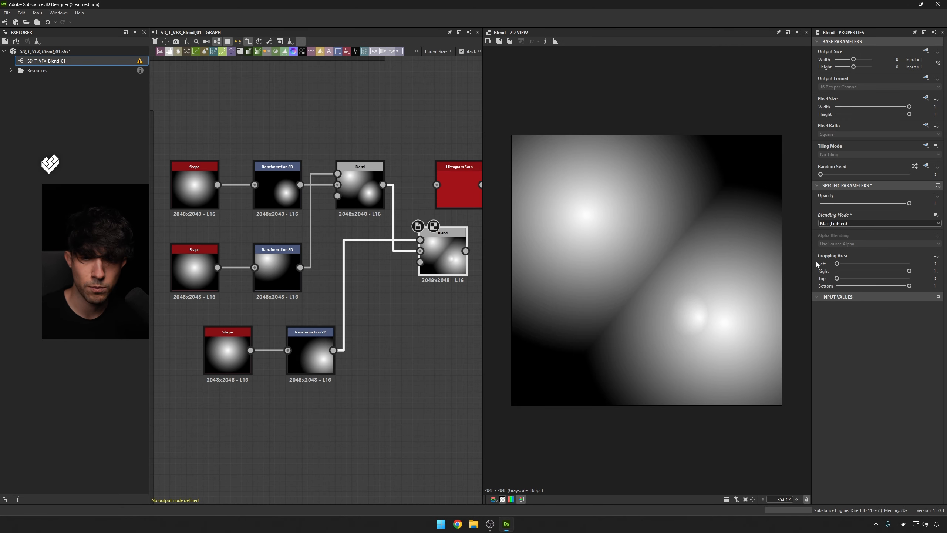
# Squash and rotate the third cone into a diagonal ellipse and position it in the lower-left part of the image.
pyautogui.moveTo(373, 223); pyautogui.dragTo(315, 256, button='middle')
pyautogui.click(252, 385)
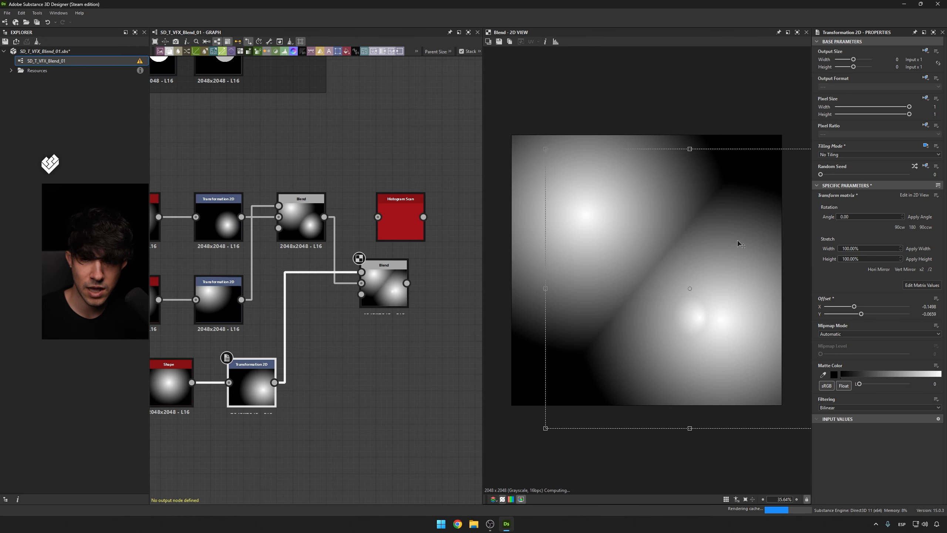
pyautogui.moveTo(738, 241); pyautogui.dragTo(715, 207)
pyautogui.moveTo(524, 114); pyautogui.dragTo(634, 321)
pyautogui.moveTo(551, 414); pyautogui.dragTo(443, 485)
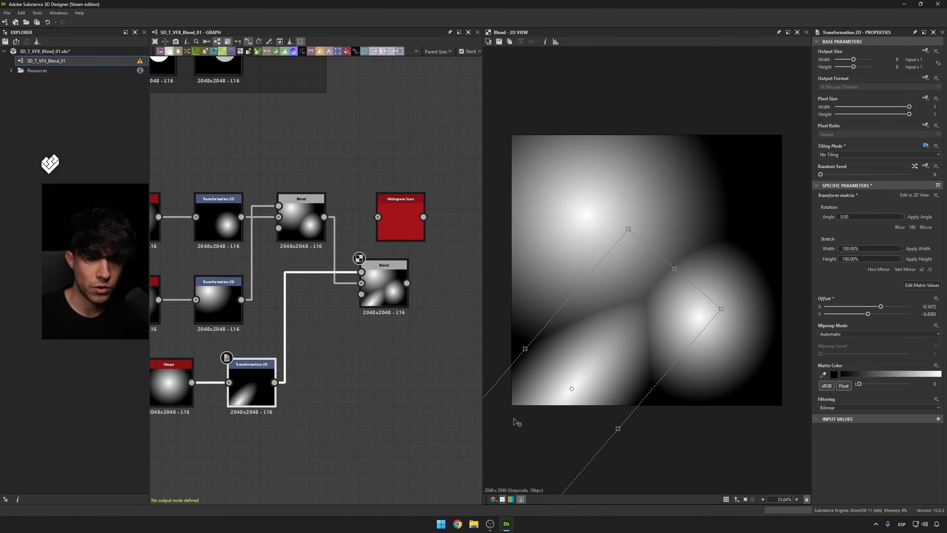
pyautogui.moveTo(624, 316); pyautogui.dragTo(649, 268)
# Feed the three-cone Blend into the Histogram Scan and set its Position to 0.43.
pyautogui.click(380, 199)
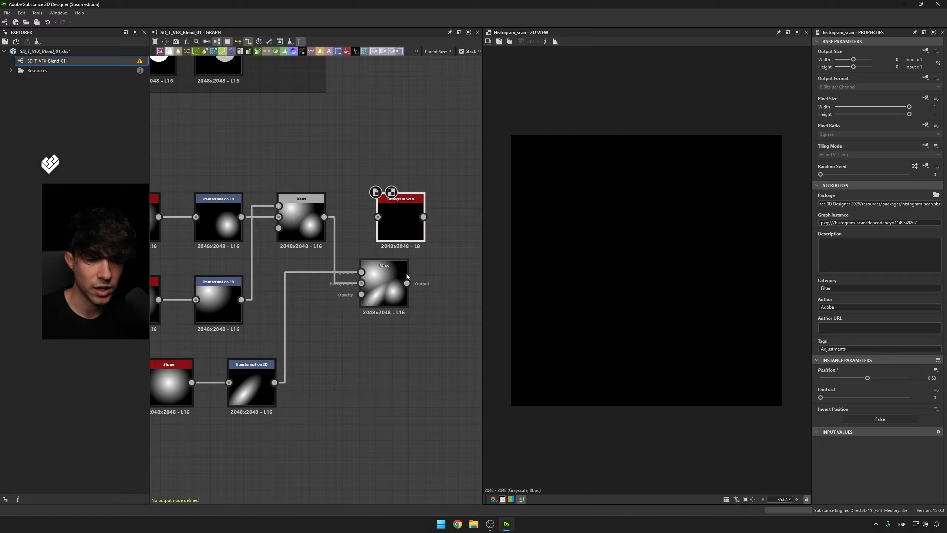
pyautogui.moveTo(407, 282); pyautogui.dragTo(378, 217)
pyautogui.moveTo(867, 378)
pyautogui.mouseDown()
pyautogui.moveTo(907, 379)
pyautogui.moveTo(839, 386)
pyautogui.moveTo(877, 392)
pyautogui.moveTo(851, 396)
pyautogui.moveTo(859, 381)
pyautogui.mouseUp()
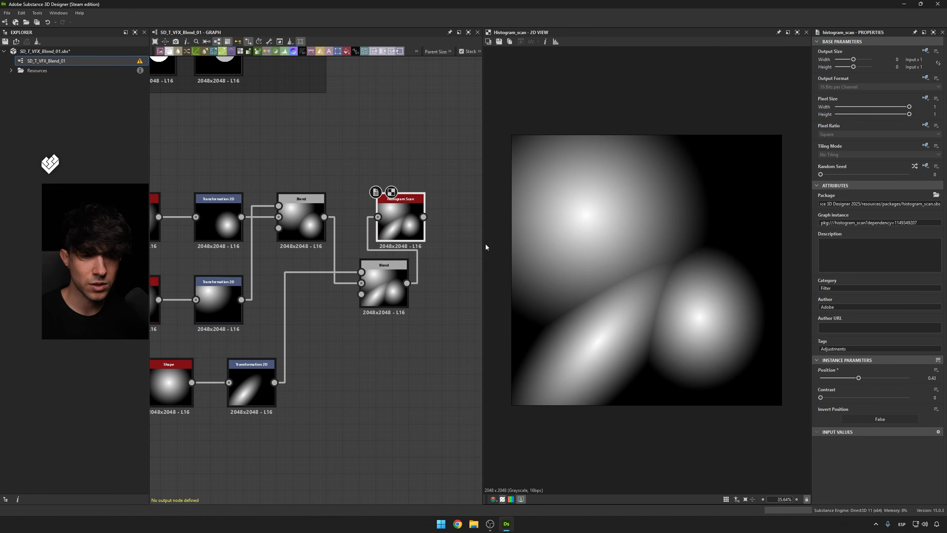
# Add a Voronoi node above the Histogram Scan and set its Scale to 2.52 for a few large cells.
pyautogui.moveTo(457, 170); pyautogui.dragTo(381, 212, button='middle')
pyautogui.scroll(-1, 381, 212)
pyautogui.press('space')
pyautogui.write('voronoi')
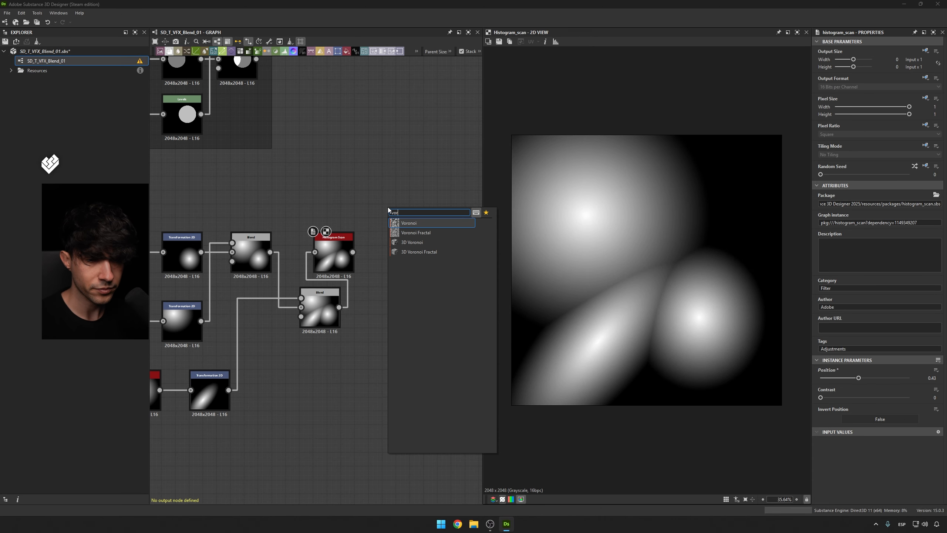
pyautogui.press('Return')
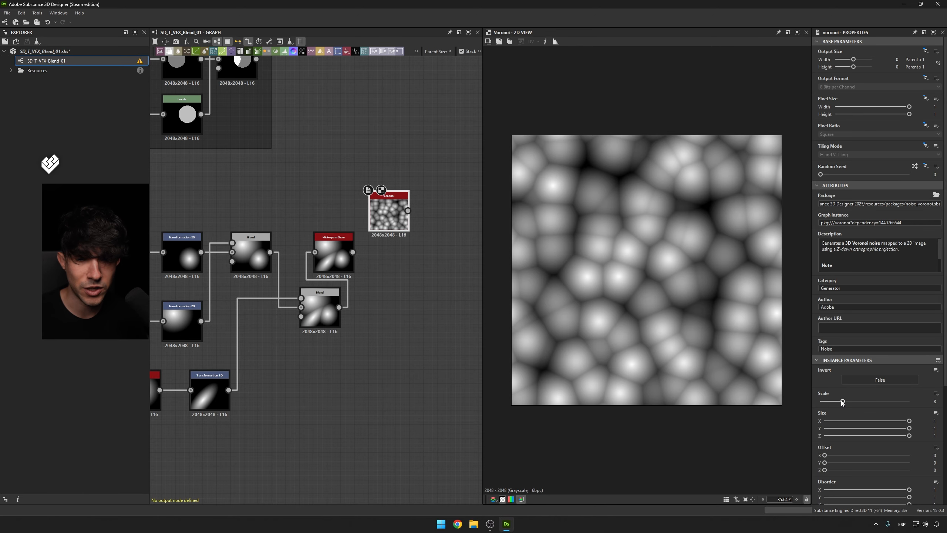
pyautogui.moveTo(842, 403); pyautogui.dragTo(824, 403)
pyautogui.moveTo(825, 402); pyautogui.dragTo(828, 402)
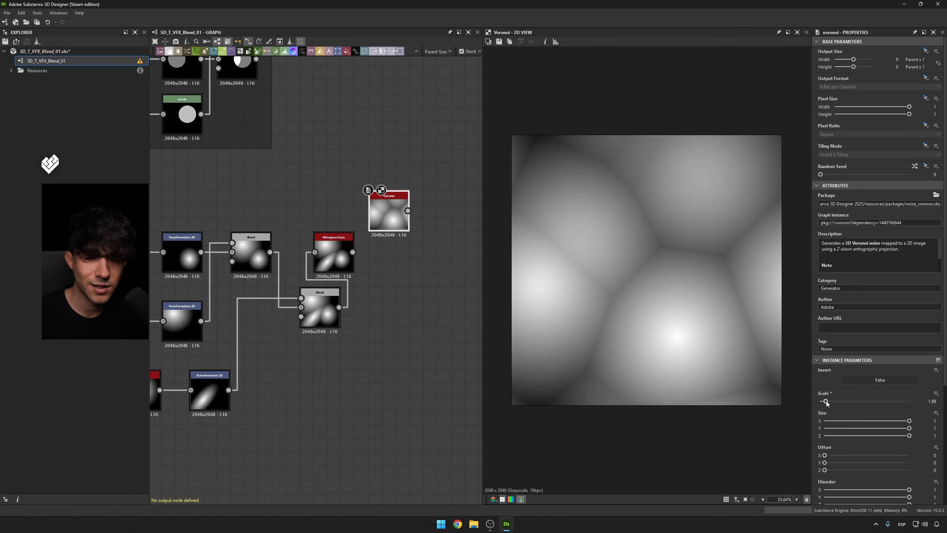
# Compare the Histogram Scan result of the three cones with the Voronoi pattern in the 2D view.
pyautogui.click(336, 262)
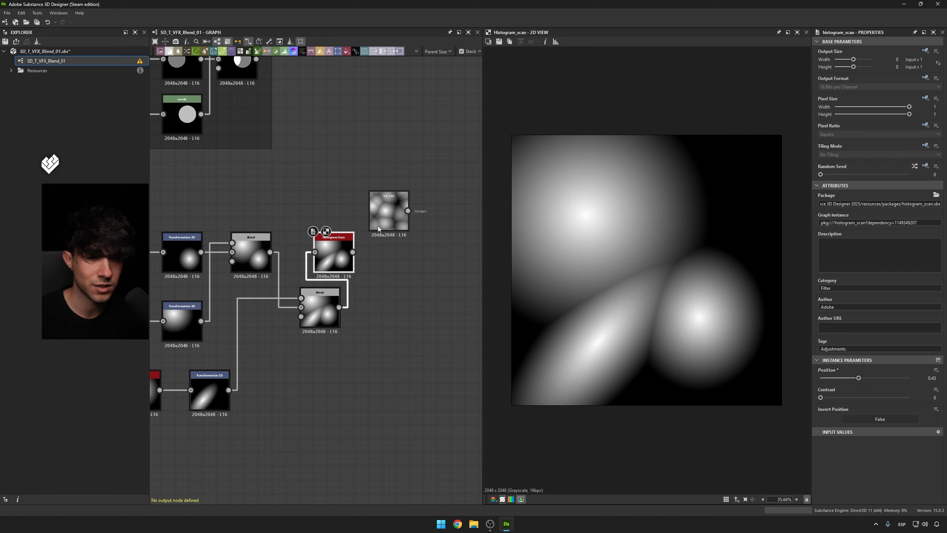
pyautogui.doubleClick(387, 213)
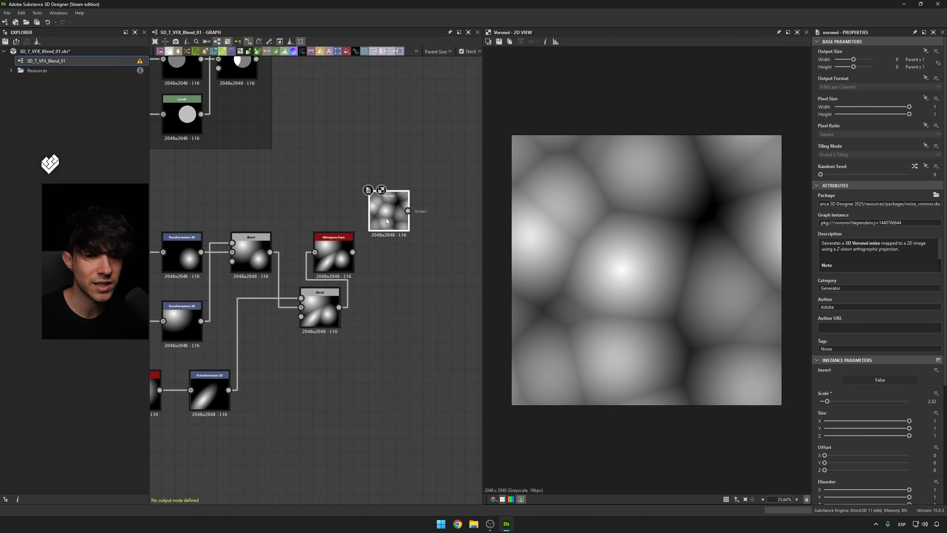
pyautogui.doubleClick(337, 257)
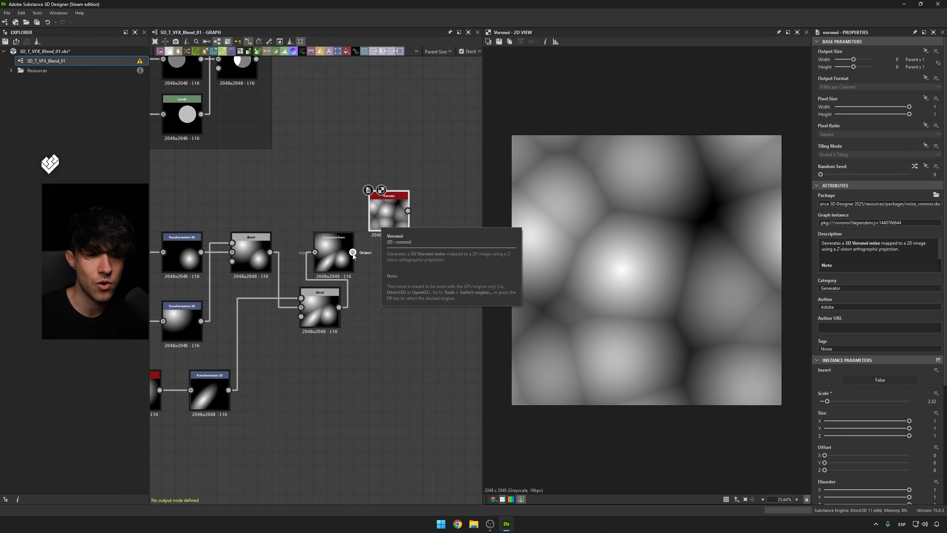
pyautogui.moveTo(361, 295); pyautogui.dragTo(398, 283, button='middle')
pyautogui.moveTo(299, 293); pyautogui.dragTo(341, 270, button='middle')
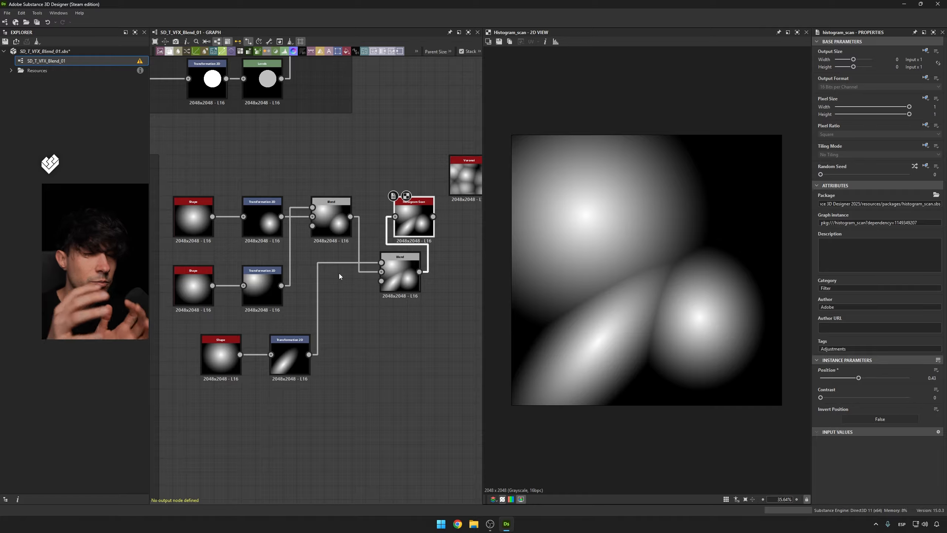
pyautogui.moveTo(467, 180); pyautogui.dragTo(424, 173, button='middle')
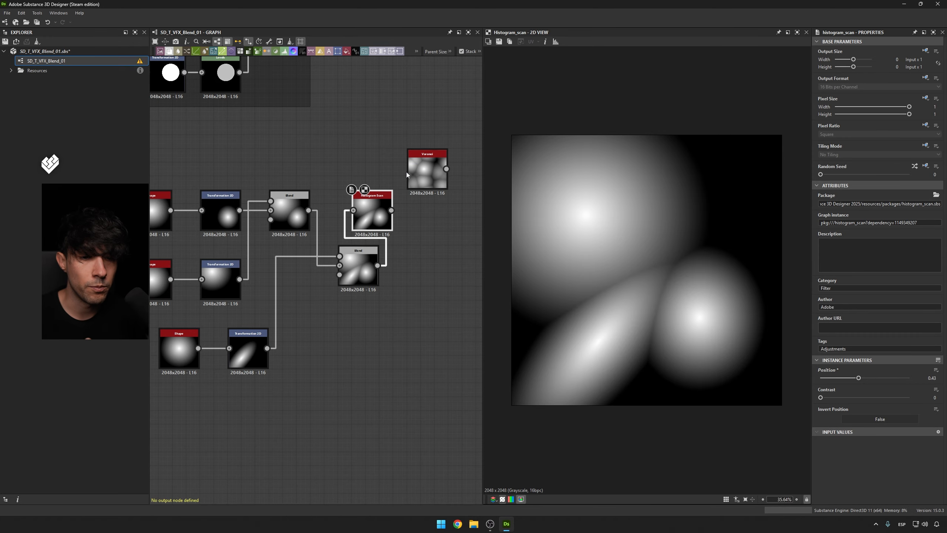
pyautogui.click(426, 172)
# Duplicate the three-cone Max (Lighten) Blend, place the copy below and to its right, and preview it.
pyautogui.moveTo(350, 295); pyautogui.dragTo(379, 265, button='middle')
pyautogui.click(388, 240)
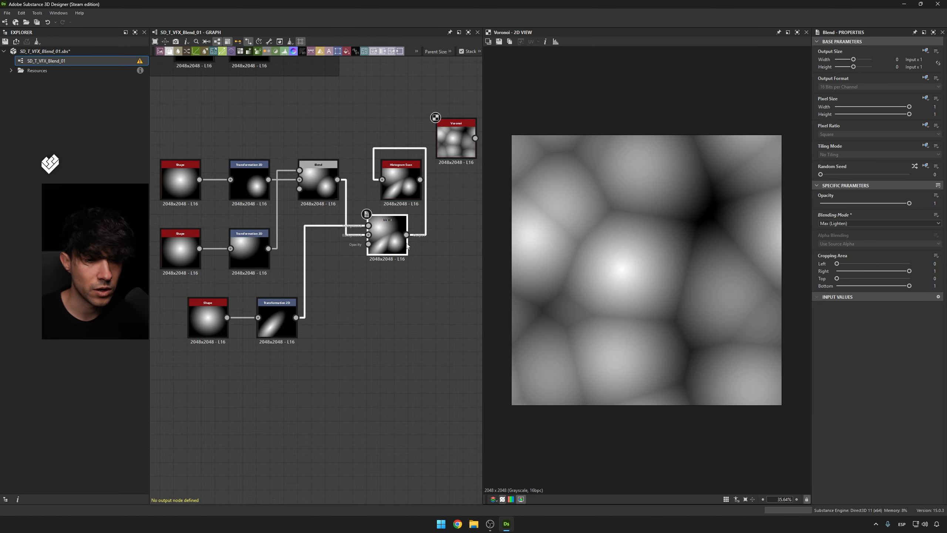
pyautogui.hotkey('ctrl', 'd')
pyautogui.moveTo(429, 261)
pyautogui.mouseDown()
pyautogui.moveTo(416, 254)
pyautogui.moveTo(440, 274)
pyautogui.mouseUp()
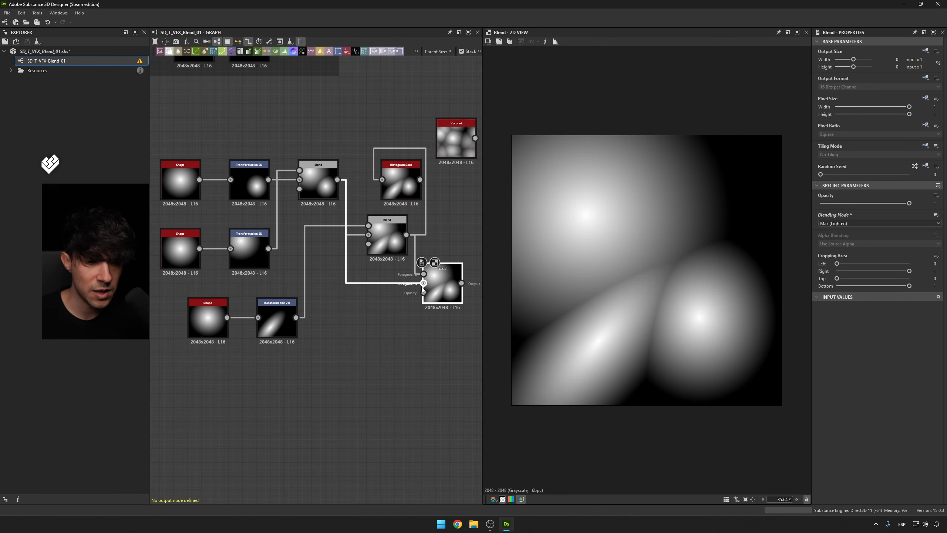
# Duplicate the third cone's Shape and Transformation 2D pair as a fourth cone and connect it to the new Blend's opacity input.
pyautogui.moveTo(315, 291); pyautogui.dragTo(217, 326)
pyautogui.hotkey('ctrl', 'd')
pyautogui.moveTo(375, 351); pyautogui.dragTo(424, 292)
pyautogui.doubleClick(437, 291)
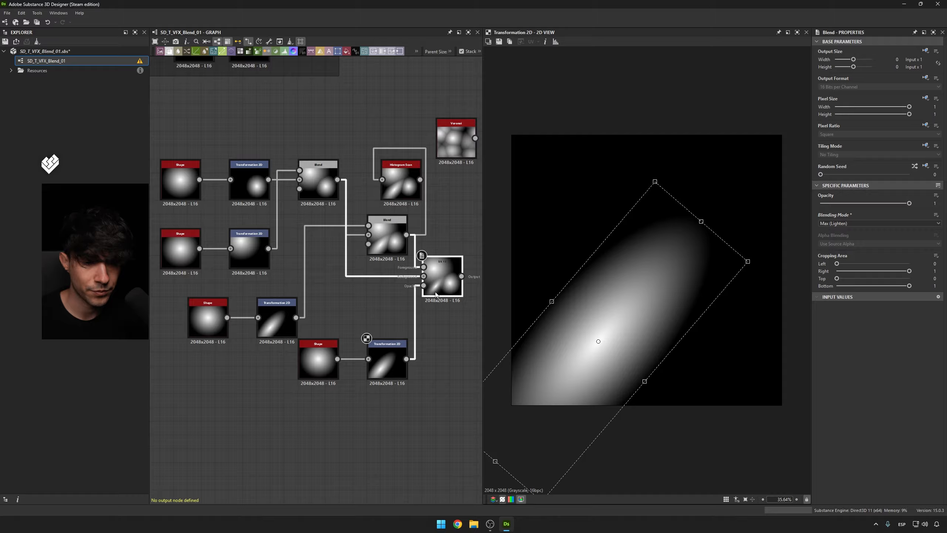
# Remove the opacity link and rewire the new Blend with the fourth cone as foreground and the three-cone Blend as background.
pyautogui.click(416, 295)
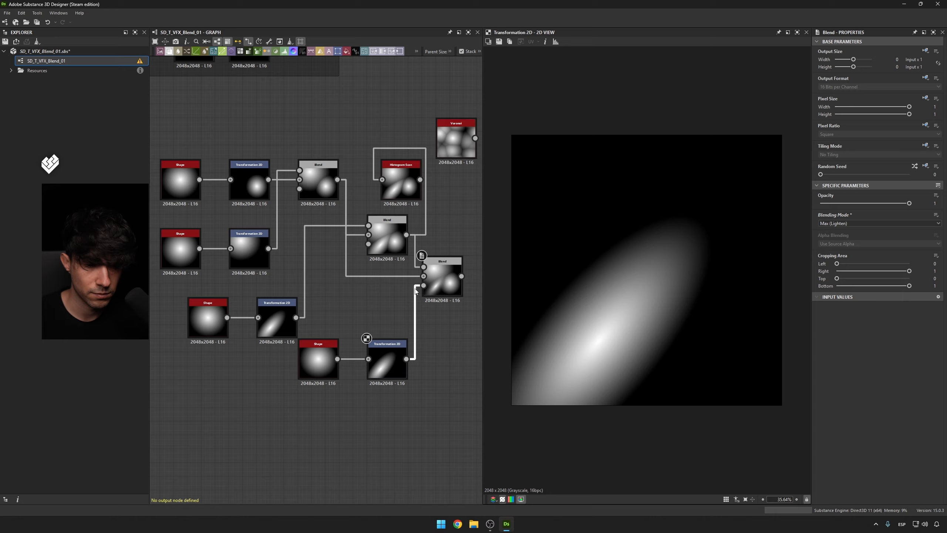
pyautogui.press('Delete')
pyautogui.moveTo(424, 276); pyautogui.dragTo(408, 356)
pyautogui.doubleClick(442, 277)
pyautogui.moveTo(442, 276); pyautogui.dragTo(377, 285, button='middle')
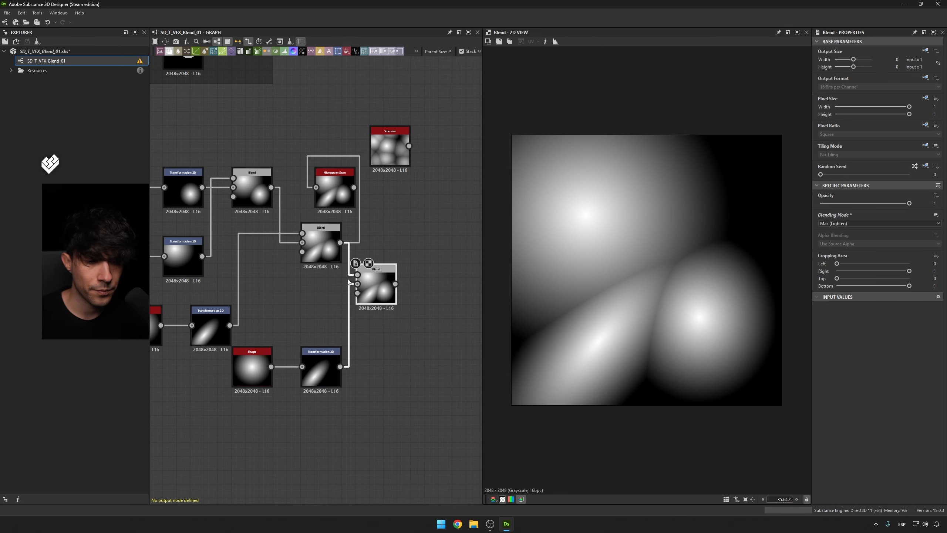
pyautogui.moveTo(341, 243); pyautogui.dragTo(339, 367)
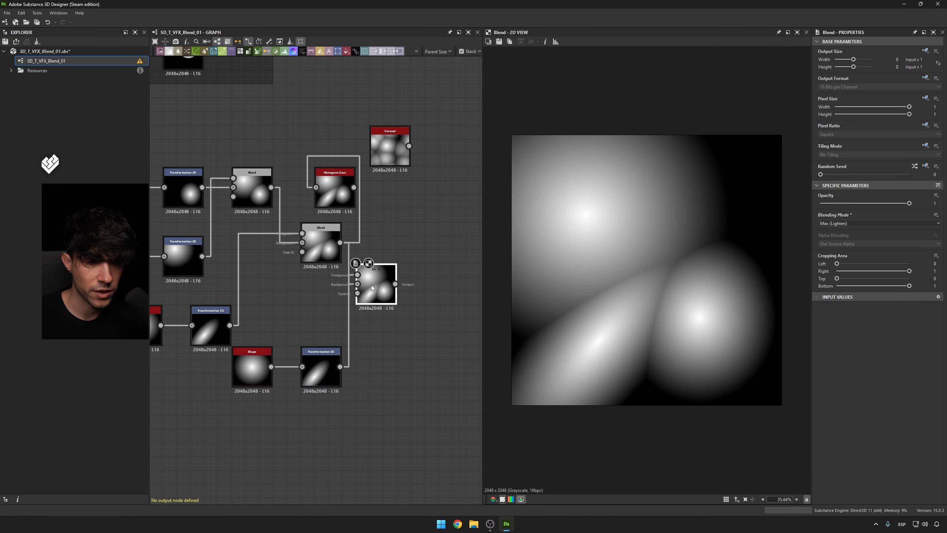
pyautogui.moveTo(370, 285); pyautogui.dragTo(384, 299)
# Rotate and widen the fourth cone, moving it partly beyond the image's upper-right corner.
pyautogui.click(324, 364)
pyautogui.moveTo(636, 263); pyautogui.dragTo(729, 133)
pyautogui.moveTo(650, 150); pyautogui.dragTo(619, 230)
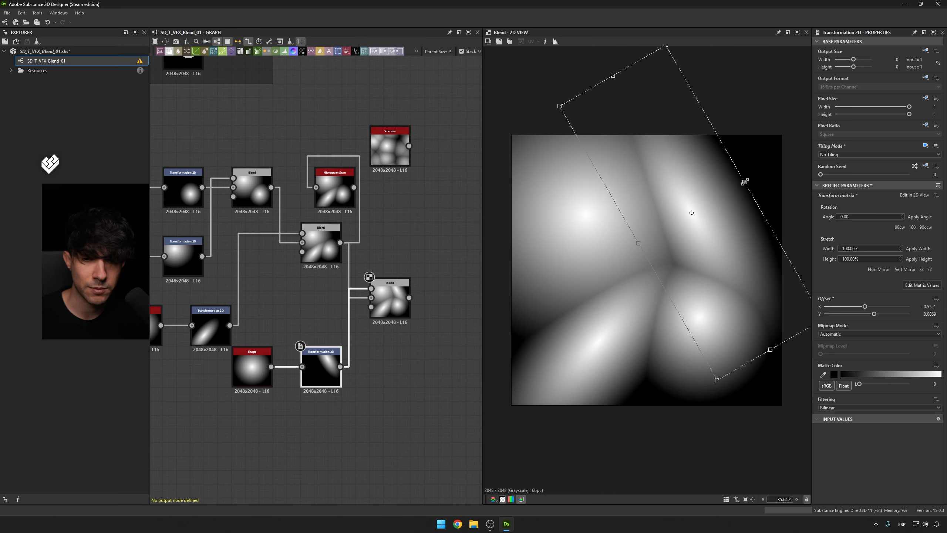
pyautogui.moveTo(744, 182); pyautogui.dragTo(850, 121)
pyautogui.moveTo(559, 105); pyautogui.dragTo(633, 216)
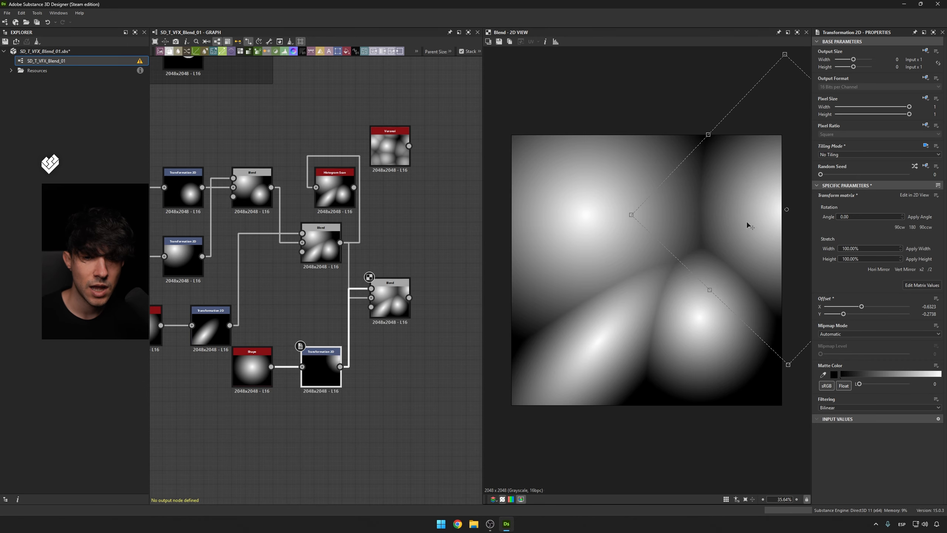
pyautogui.moveTo(748, 223); pyautogui.dragTo(771, 202)
# Compare the Voronoi pattern with the four-cone Blend in the 2D view.
pyautogui.doubleClick(395, 147)
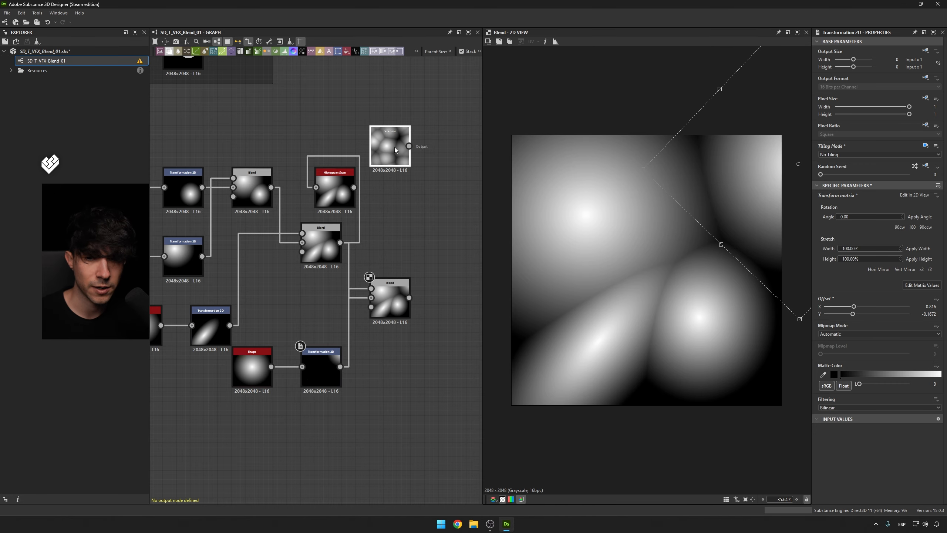
pyautogui.click(389, 283)
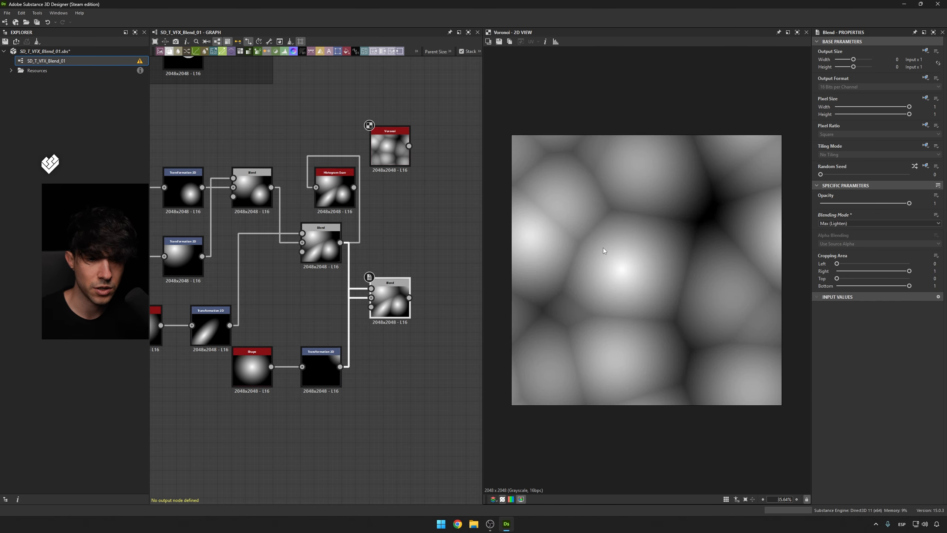
pyautogui.doubleClick(389, 282)
pyautogui.doubleClick(376, 131)
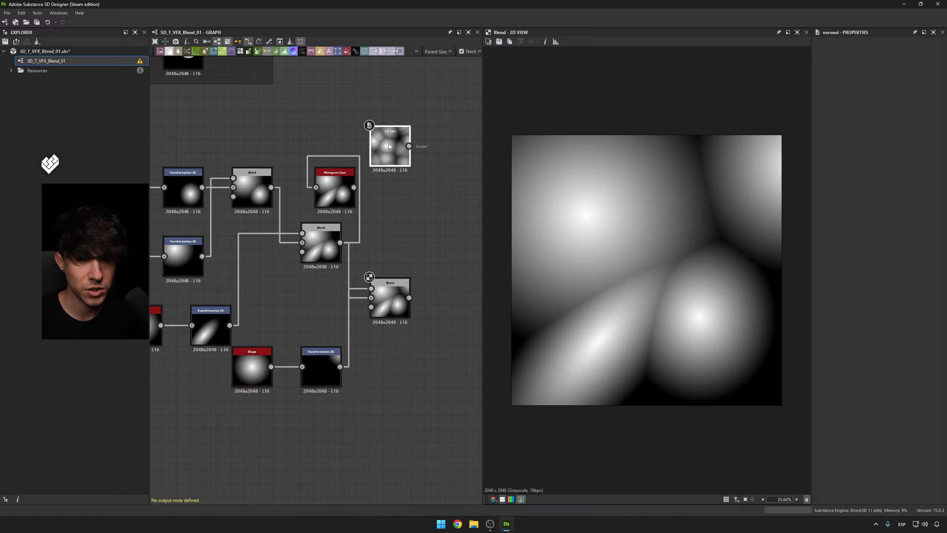
# Set the Voronoi node's Invert parameter to True.
pyautogui.moveTo(418, 174); pyautogui.dragTo(360, 189, button='middle')
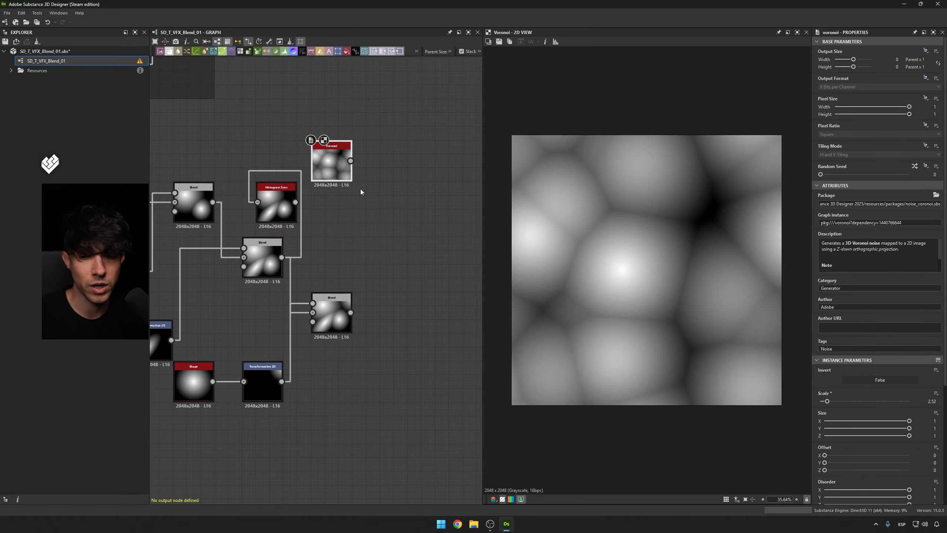
pyautogui.scroll(-5, 876, 261)
pyautogui.click(881, 269)
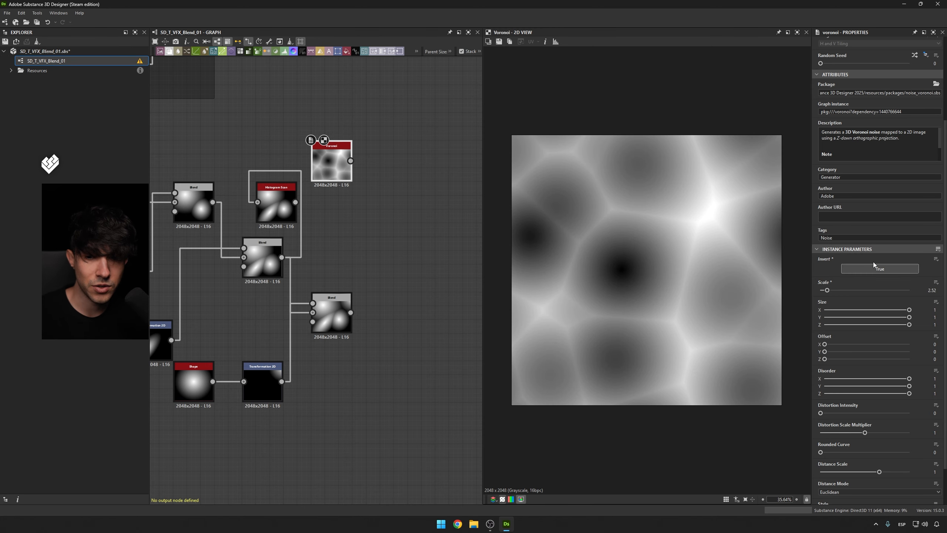
# Add an Invert Grayscale node after the four-cone Blend.
pyautogui.moveTo(351, 312); pyautogui.dragTo(396, 314)
pyautogui.write('inv')
pyautogui.press('Return')
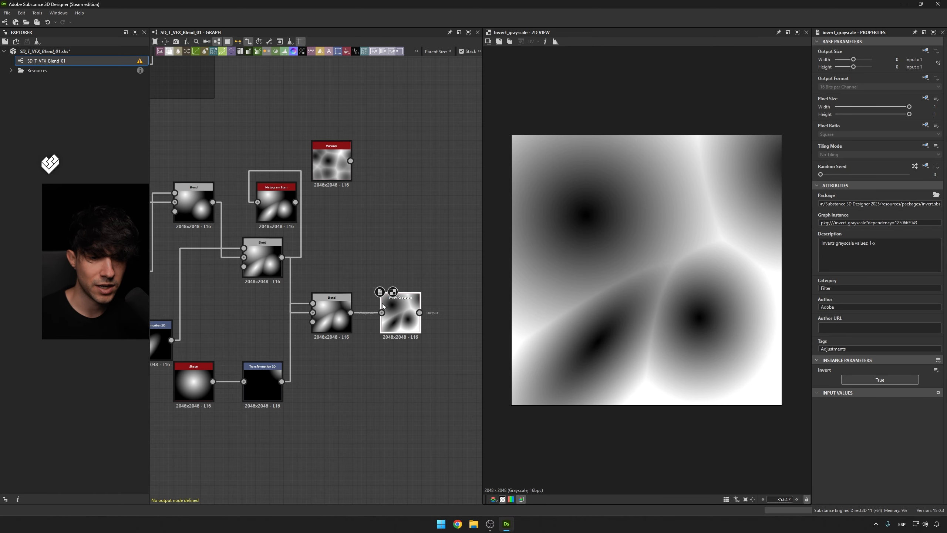
# Add a Histogram Range node to the output of the Invert Grayscale node.
pyautogui.moveTo(425, 314); pyautogui.dragTo(367, 316, button='middle')
pyautogui.moveTo(361, 312); pyautogui.dragTo(407, 290)
pyautogui.write('th')
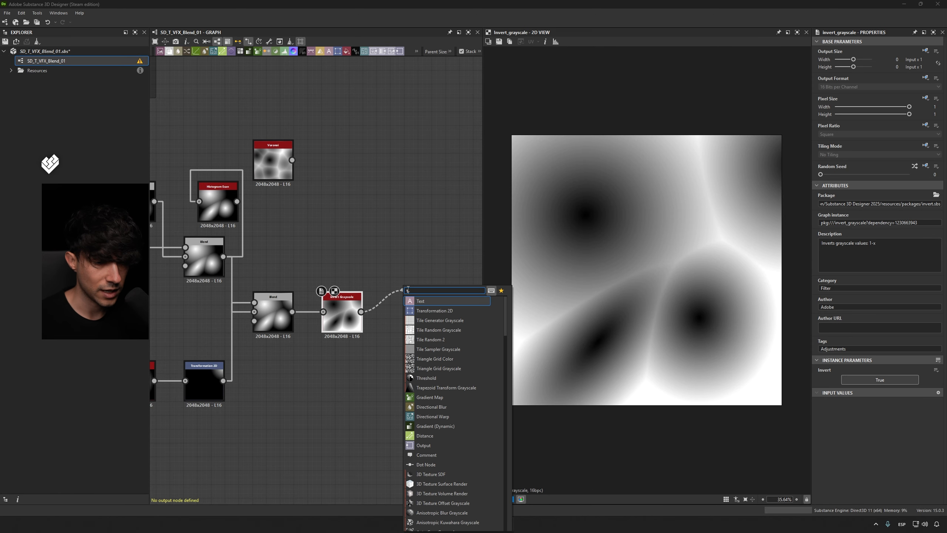
pyautogui.press('BackSpace')
pyautogui.press('BackSpace')
pyautogui.write('his')
pyautogui.press('Return')
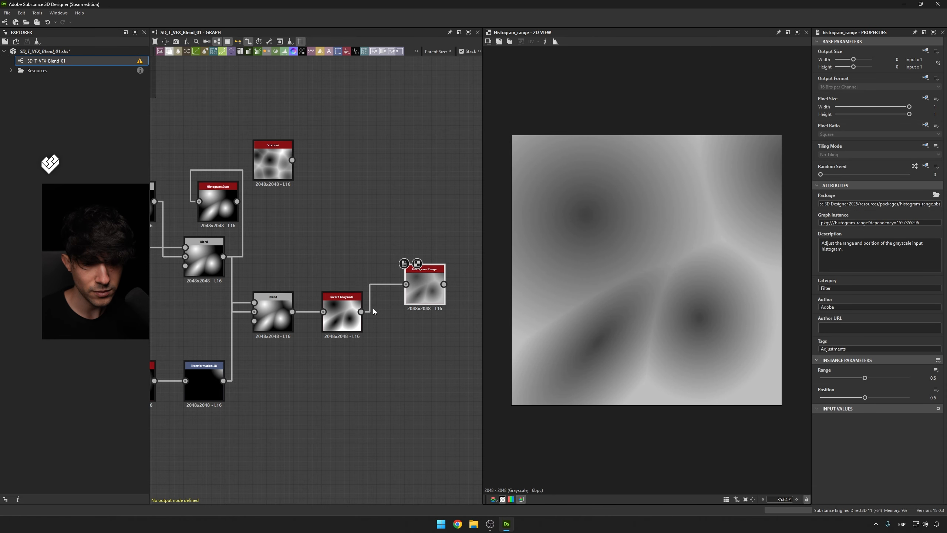
# Add a Histogram Scan to the Invert Grayscale output and set its Position to 0.3.
pyautogui.moveTo(361, 312); pyautogui.dragTo(376, 338)
pyautogui.write('his')
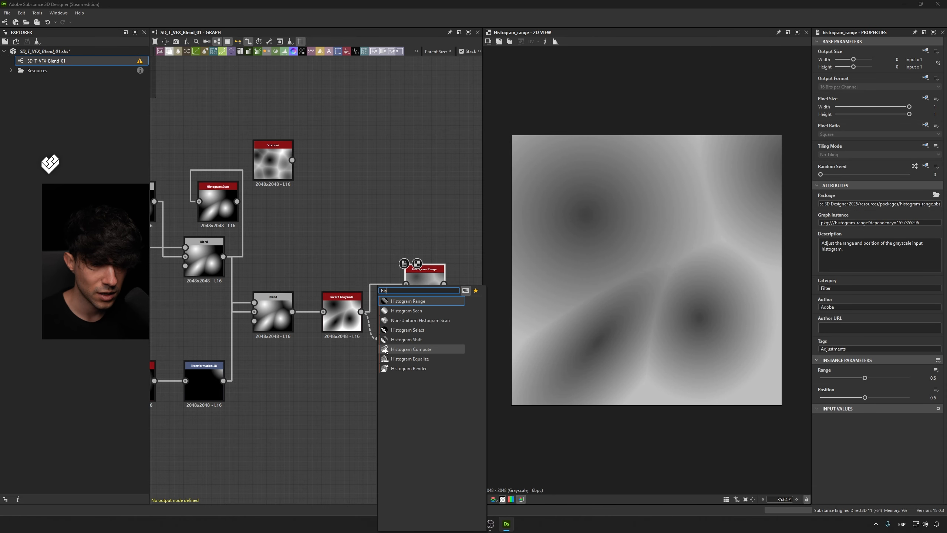
pyautogui.press('Down')
pyautogui.press('Return')
pyautogui.click(419, 330)
pyautogui.moveTo(840, 378)
pyautogui.mouseDown()
pyautogui.moveTo(874, 379)
pyautogui.moveTo(823, 380)
pyautogui.moveTo(846, 378)
pyautogui.mouseUp()
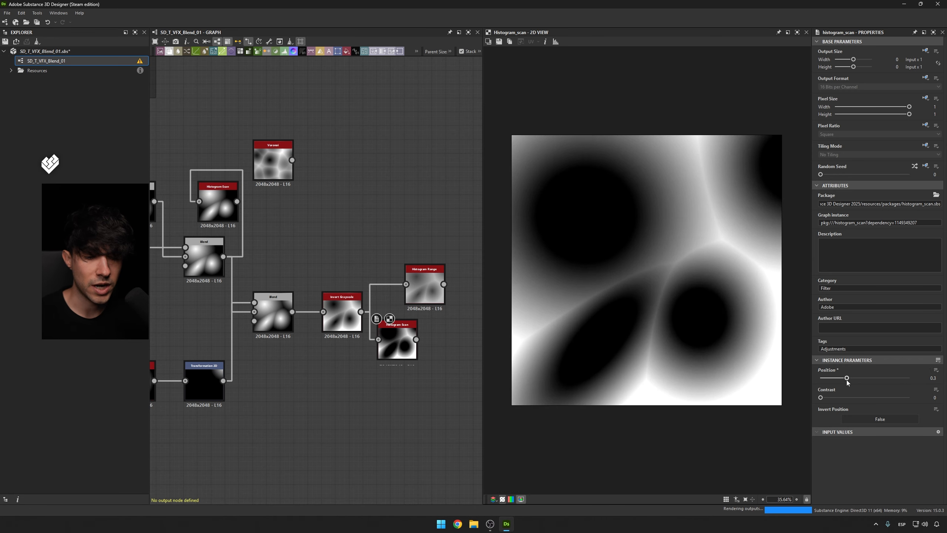
# Feed the Voronoi into the new Histogram Scan, with a higher Voronoi Scale and the scan's Position at 0.
pyautogui.moveTo(292, 160); pyautogui.dragTo(364, 200)
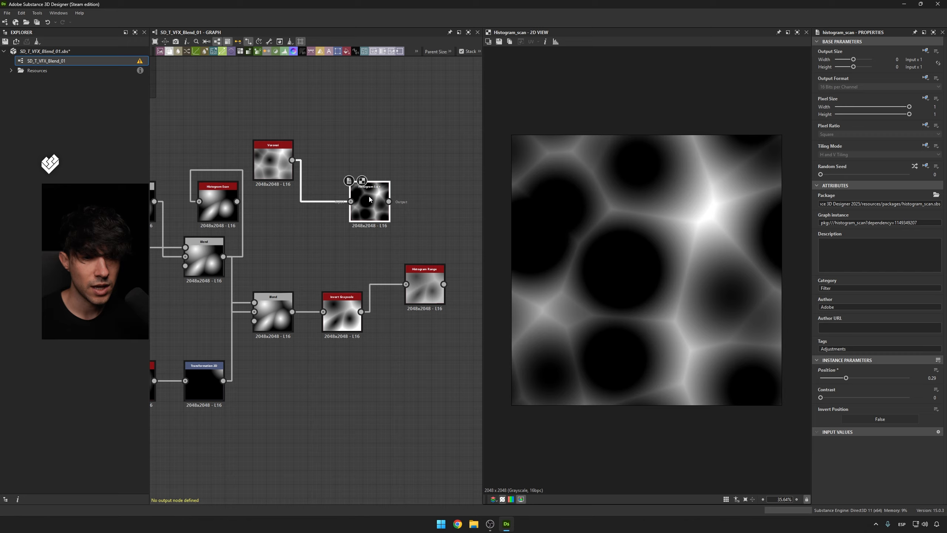
pyautogui.click(294, 176)
pyautogui.moveTo(833, 401); pyautogui.dragTo(814, 373)
pyautogui.click(370, 203)
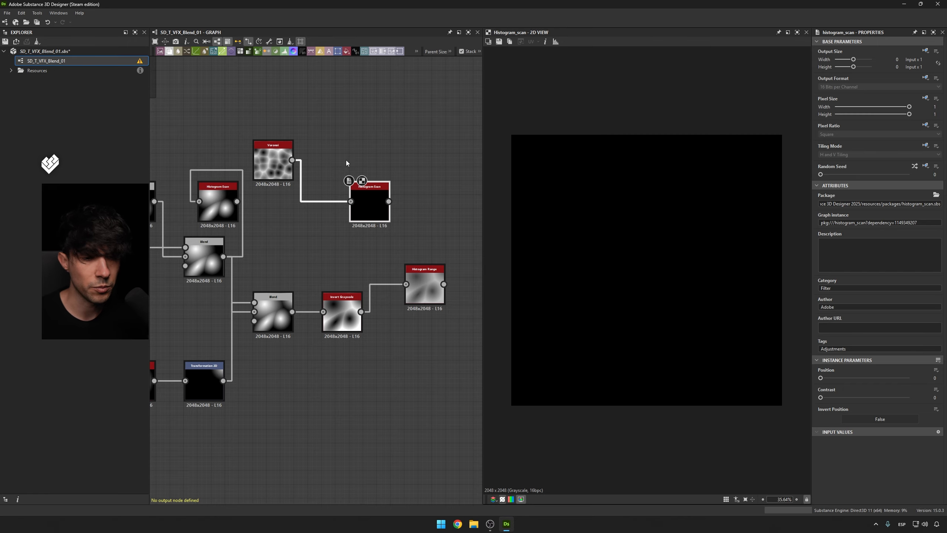
# Delete the new Histogram Scan, the Voronoi and the Histogram Range nodes, and select the Invert Grayscale node.
pyautogui.press('Delete')
pyautogui.click(283, 159)
pyautogui.press('Delete')
pyautogui.click(433, 276)
pyautogui.press('Delete')
pyautogui.click(346, 321)
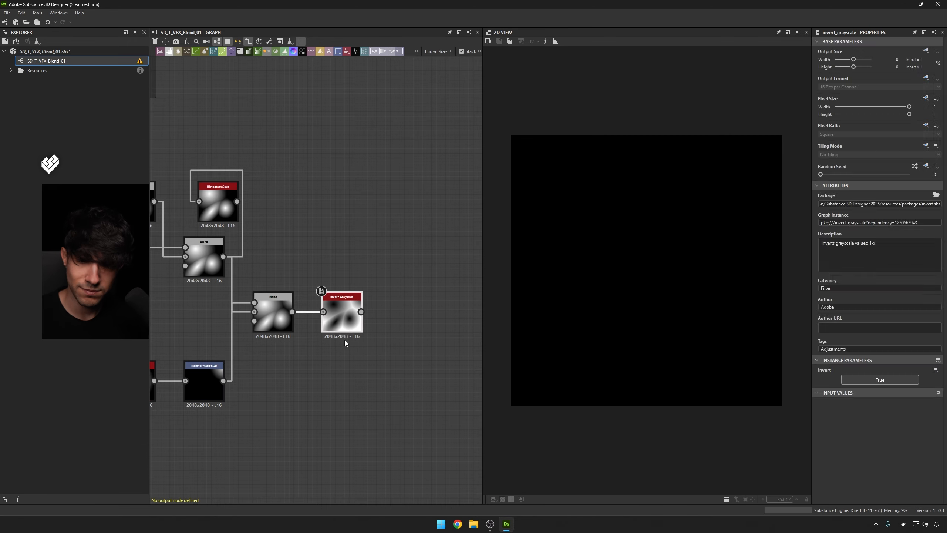
# Delete the Invert Grayscale node, then shift the remaining cone network beside the Max (Lighten) frame.
pyautogui.press('Delete')
pyautogui.doubleClick(280, 312)
pyautogui.scroll(-3, 313, 278)
pyautogui.moveTo(313, 277); pyautogui.dragTo(379, 276, button='middle')
pyautogui.moveTo(387, 346); pyautogui.dragTo(232, 219)
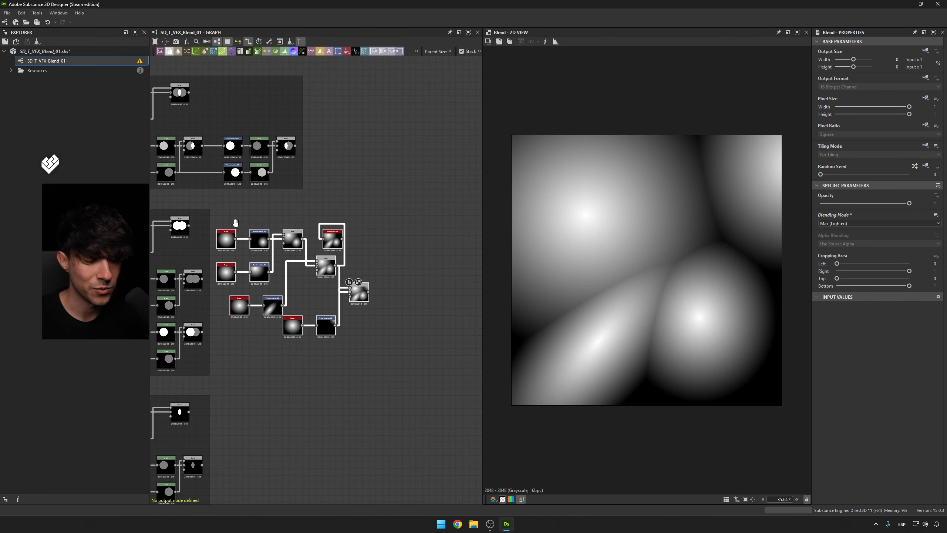
pyautogui.moveTo(233, 220); pyautogui.dragTo(314, 234, button='middle')
pyautogui.click(461, 255)
pyautogui.moveTo(454, 237); pyautogui.dragTo(294, 357)
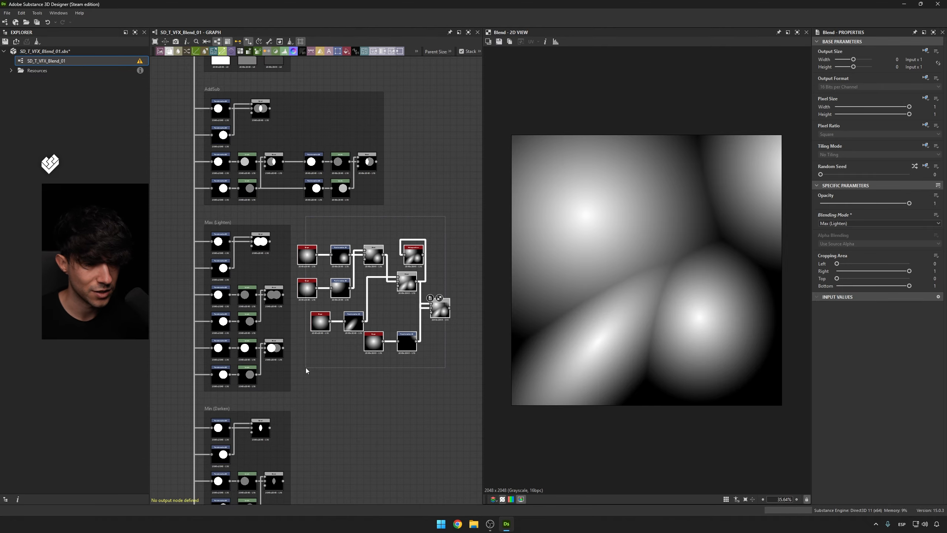
pyautogui.moveTo(305, 256); pyautogui.dragTo(320, 241)
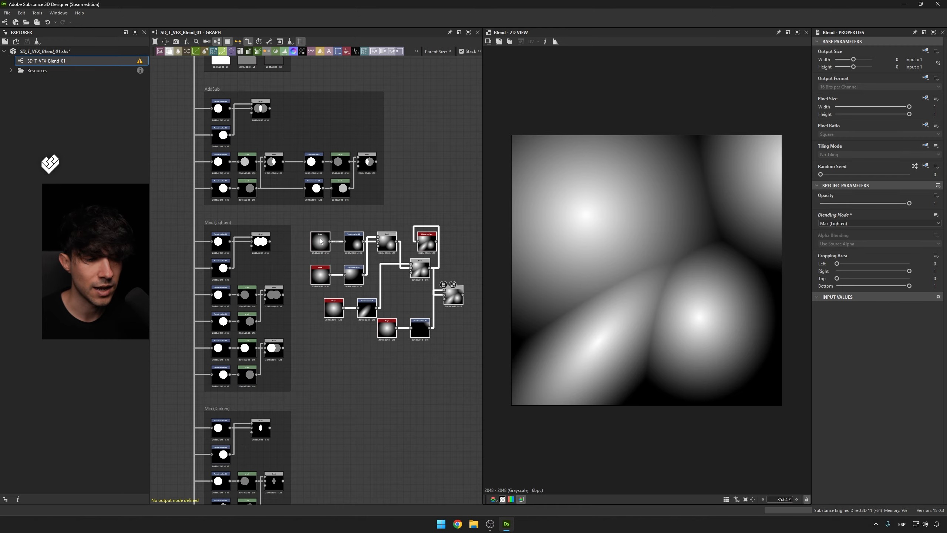
# Undo the network move and the recent deletions to restore the Voronoi, Invert Grayscale and histogram nodes.
pyautogui.click(329, 227)
pyautogui.hotkey('ctrl', 'z')
pyautogui.hotkey('ctrl', 'z')
pyautogui.moveTo(437, 246); pyautogui.dragTo(366, 253, button='middle')
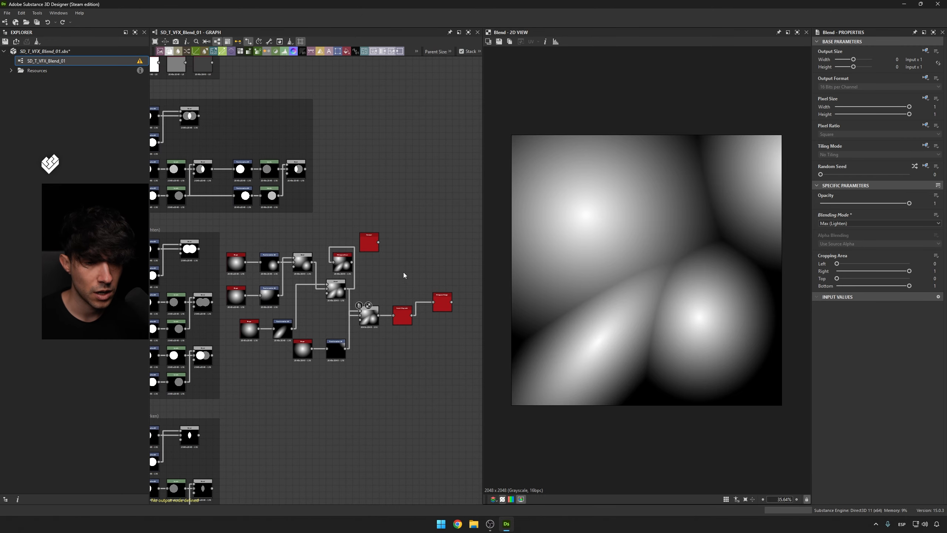
# Preview the Voronoi's Histogram Scan and move the whole cone network slightly farther from the Max (Lighten) frame.
pyautogui.doubleClick(416, 262)
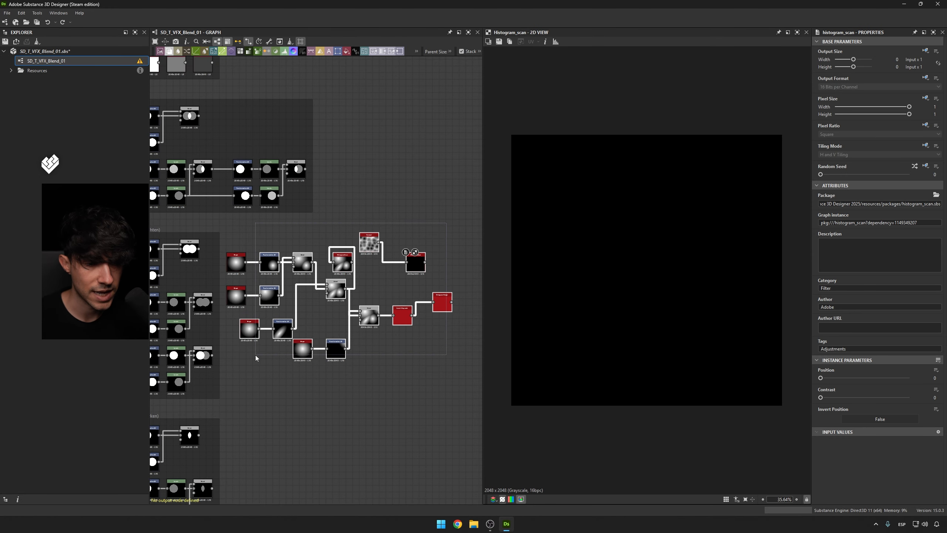
pyautogui.moveTo(237, 260); pyautogui.dragTo(283, 248)
pyautogui.click(328, 226)
pyautogui.scroll(-1, 329, 226)
pyautogui.scroll(-1, 328, 226)
# Preview the cone network's last Max (Lighten) Blend and examine how the overlapping gradients meet.
pyautogui.moveTo(231, 240); pyautogui.dragTo(324, 284, button='middle')
pyautogui.scroll(3, 327, 284)
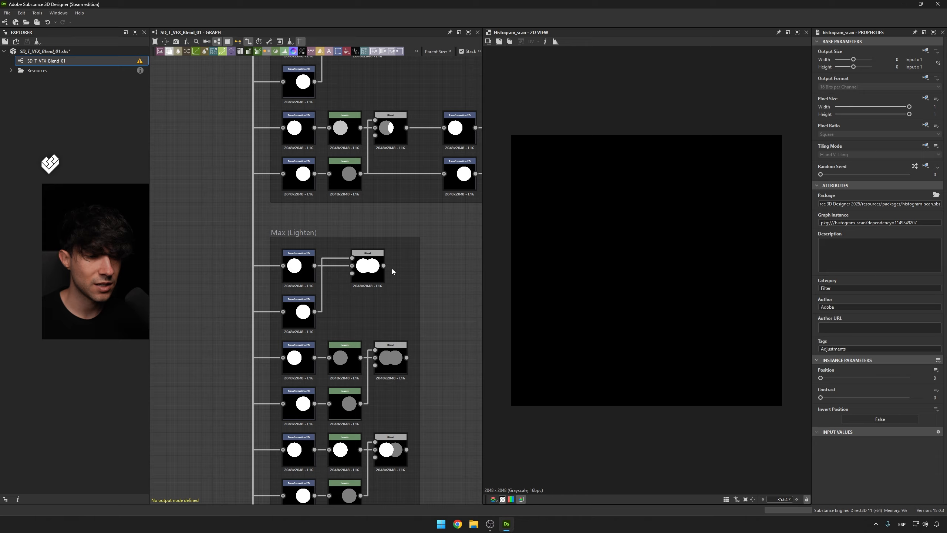
pyautogui.scroll(-1, 393, 266)
pyautogui.moveTo(432, 264); pyautogui.dragTo(358, 247, button='middle')
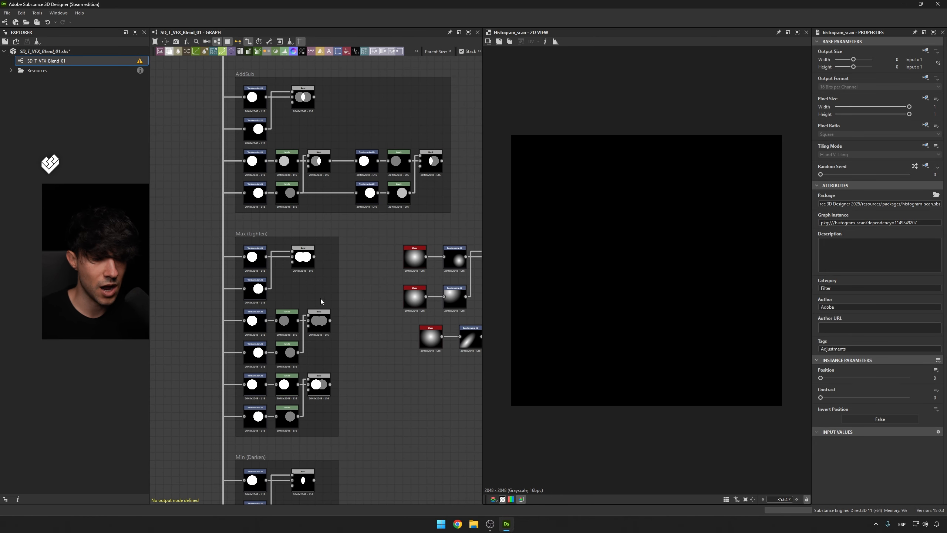
pyautogui.moveTo(345, 297); pyautogui.dragTo(264, 303, button='middle')
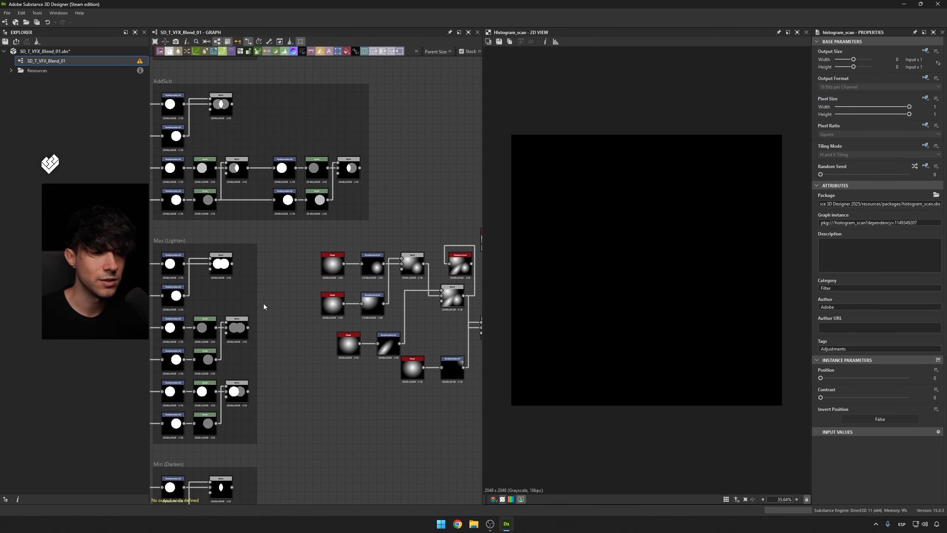
pyautogui.moveTo(337, 316); pyautogui.dragTo(300, 319, button='middle')
pyautogui.moveTo(428, 322); pyautogui.dragTo(372, 312, button='middle')
pyautogui.scroll(3, 392, 313)
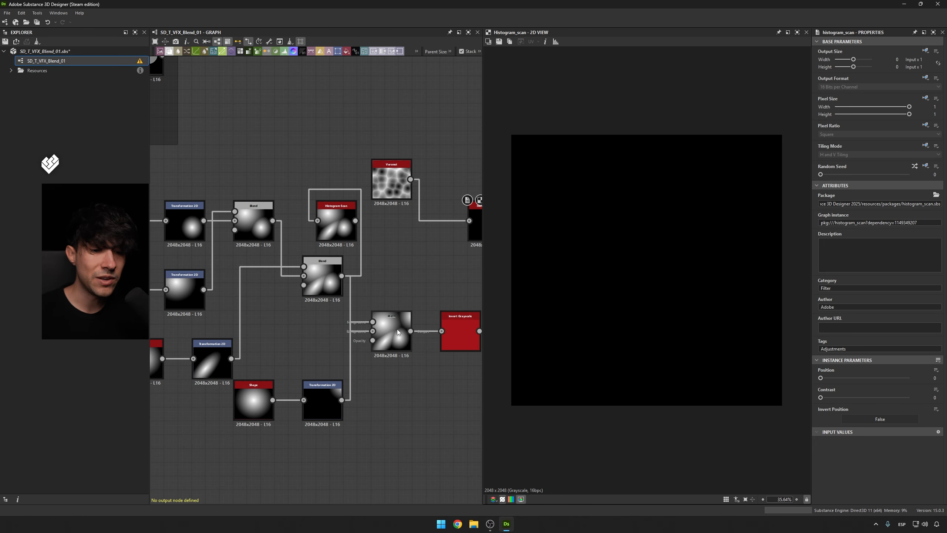
pyautogui.doubleClick(397, 332)
pyautogui.scroll(2, 682, 292)
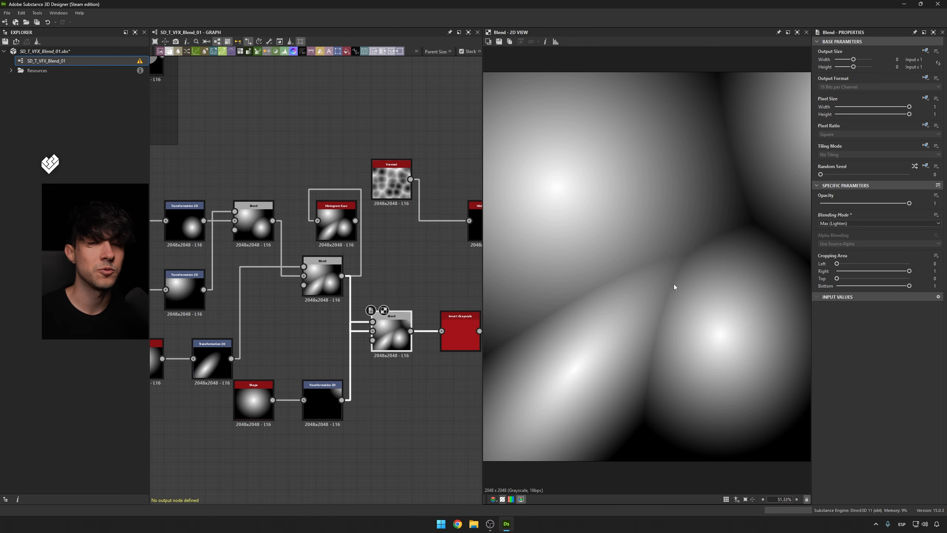
pyautogui.scroll(-2, 668, 287)
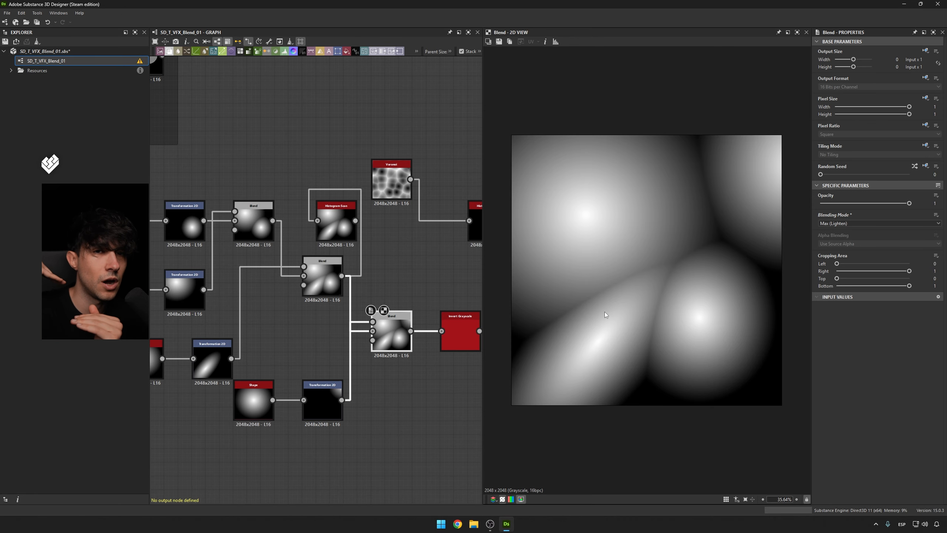
pyautogui.scroll(-4, 605, 311)
pyautogui.scroll(-2, 370, 342)
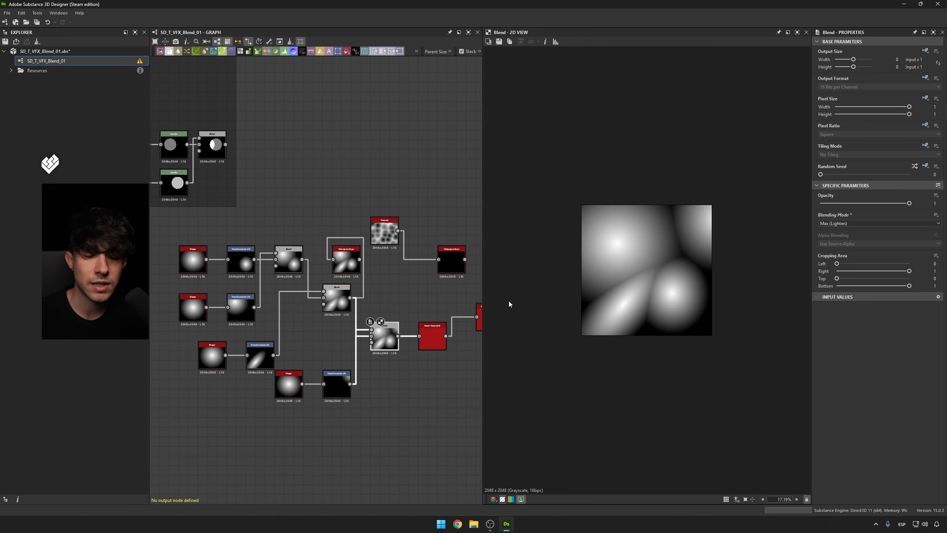
pyautogui.scroll(3, 509, 300)
pyautogui.scroll(-4, 296, 357)
# Preview the first Blend in the Min (Darken) frame and check the two white circles feeding it.
pyautogui.moveTo(297, 357); pyautogui.dragTo(381, 276, button='middle')
pyautogui.scroll(3, 293, 334)
pyautogui.moveTo(293, 334); pyautogui.dragTo(349, 230, button='middle')
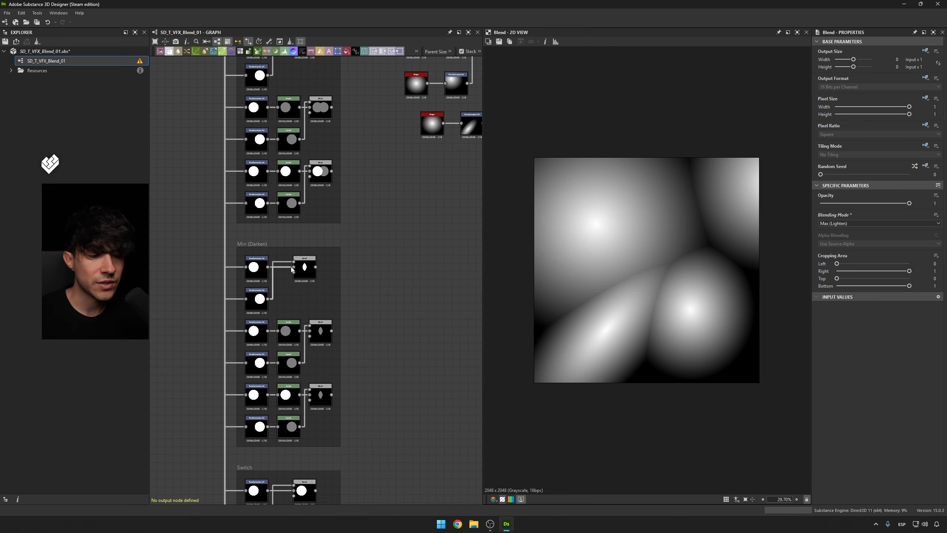
pyautogui.moveTo(344, 283); pyautogui.dragTo(345, 228, button='middle')
pyautogui.scroll(2, 297, 231)
pyautogui.click(305, 214)
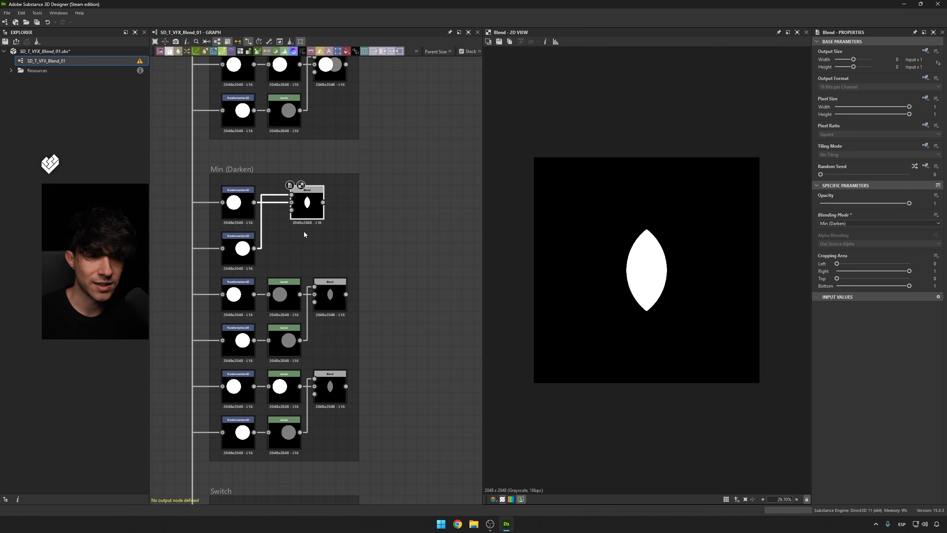
pyautogui.click(238, 205)
pyautogui.click(295, 213)
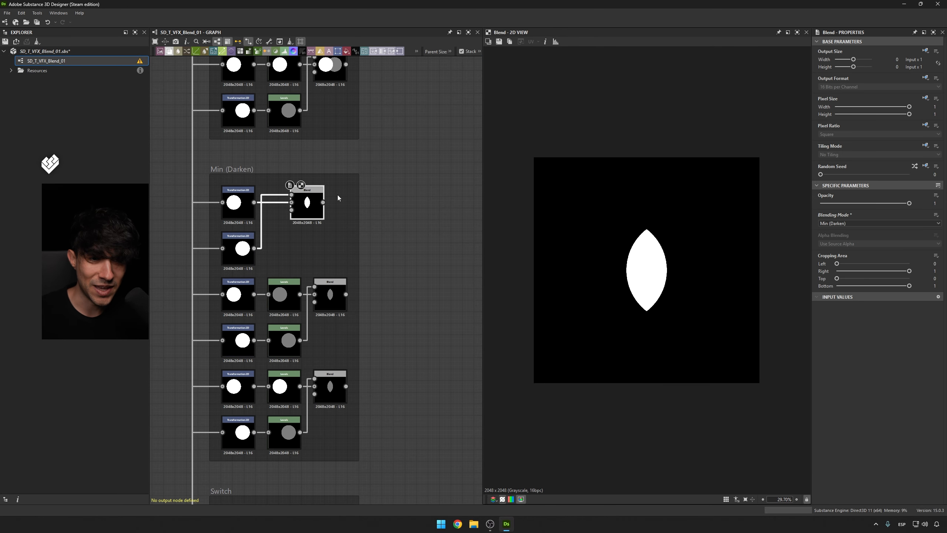
pyautogui.moveTo(381, 172); pyautogui.dragTo(385, 212, button='middle')
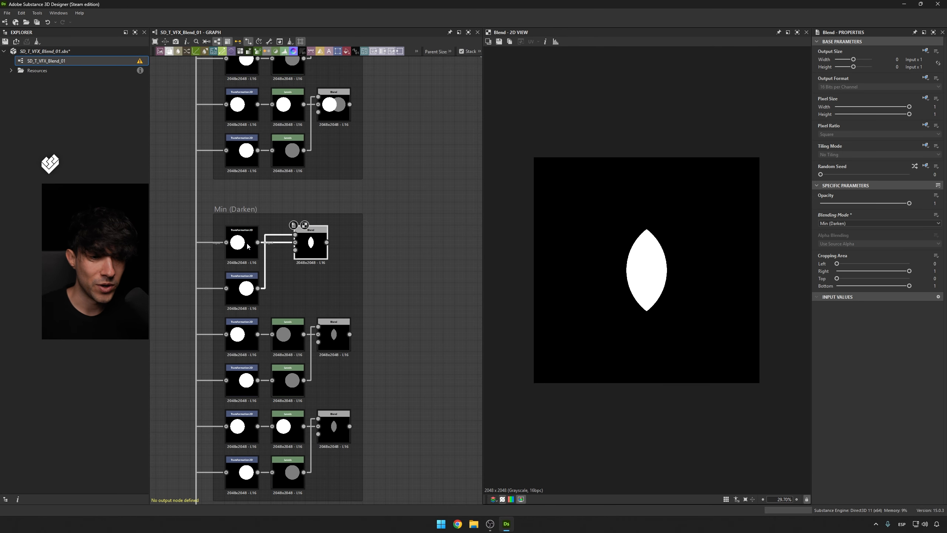
pyautogui.click(244, 290)
pyautogui.click(317, 246)
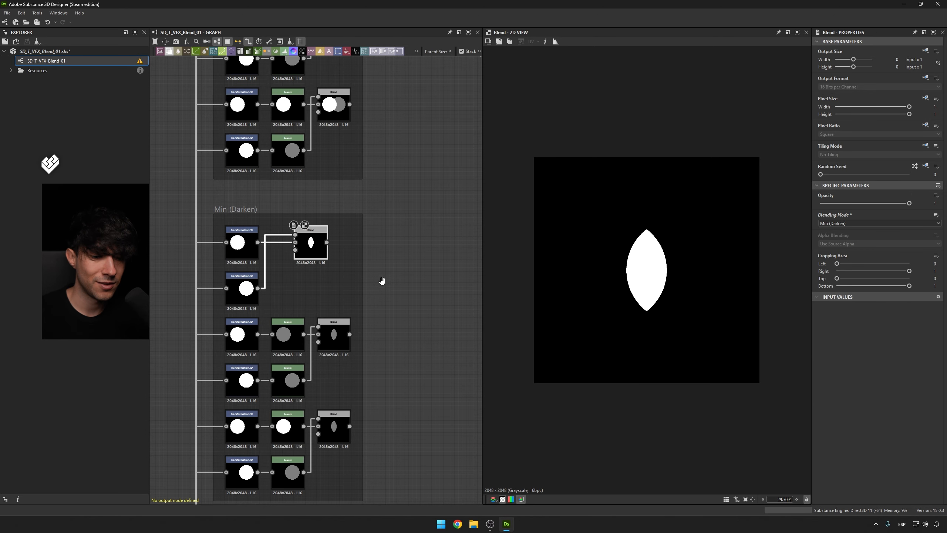
# Inspect the two gray-circle Levels nodes of the second Min (Darken) example and preview their Blend.
pyautogui.moveTo(382, 281); pyautogui.dragTo(379, 218, button='middle')
pyautogui.doubleClick(293, 272)
pyautogui.doubleClick(288, 311)
pyautogui.click(289, 274)
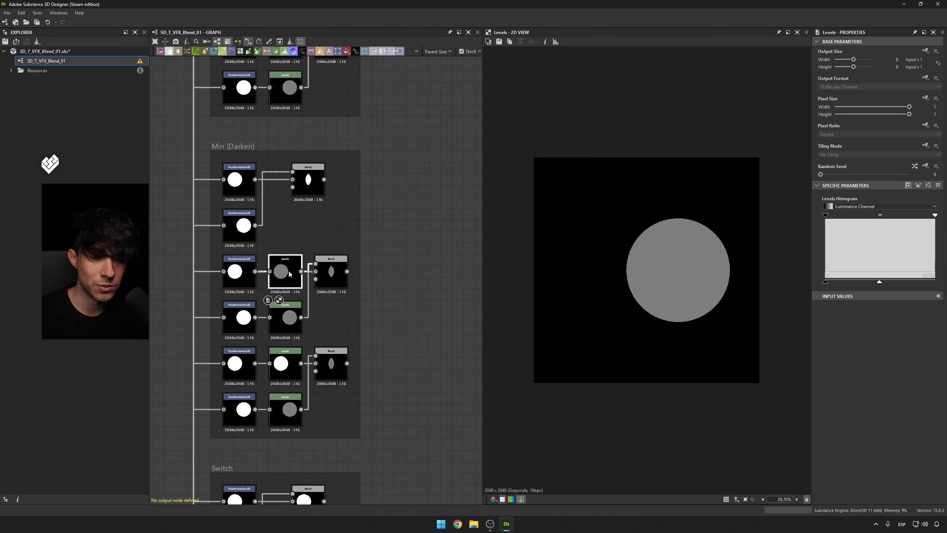
pyautogui.doubleClick(321, 283)
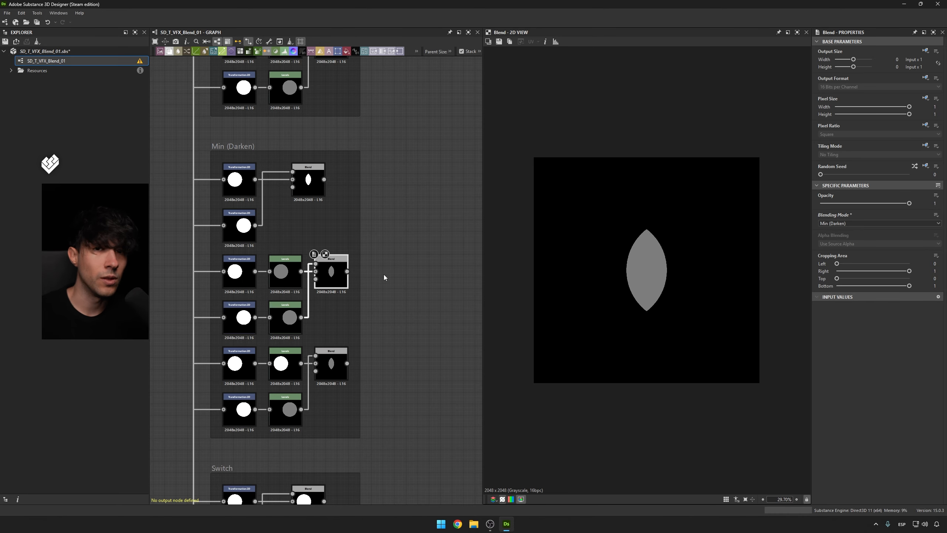
# Inspect the white and gray circles of the third Min (Darken) example and compare its Blend with the Max (Lighten) counterpart.
pyautogui.doubleClick(331, 359)
pyautogui.click(286, 364)
pyautogui.doubleClick(286, 365)
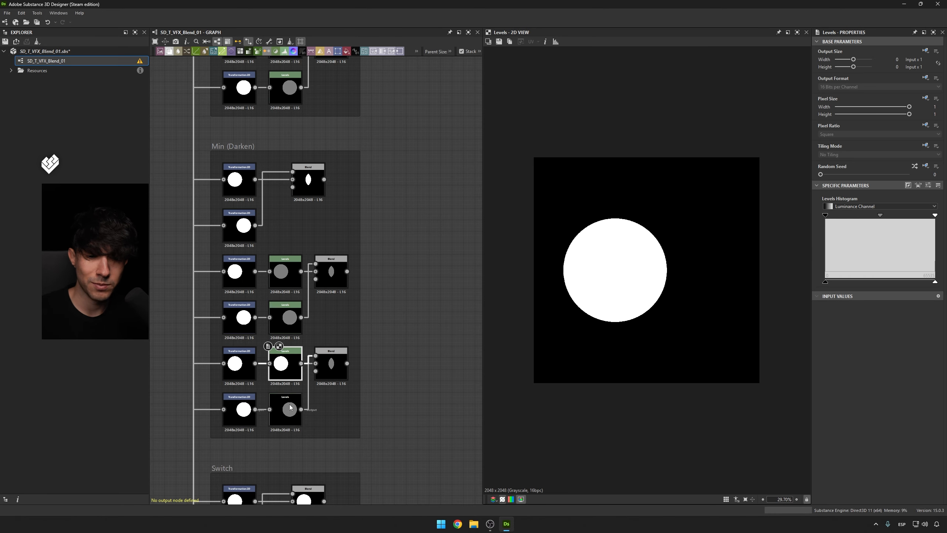
pyautogui.doubleClick(290, 415)
pyautogui.moveTo(290, 373); pyautogui.dragTo(288, 423, button='middle')
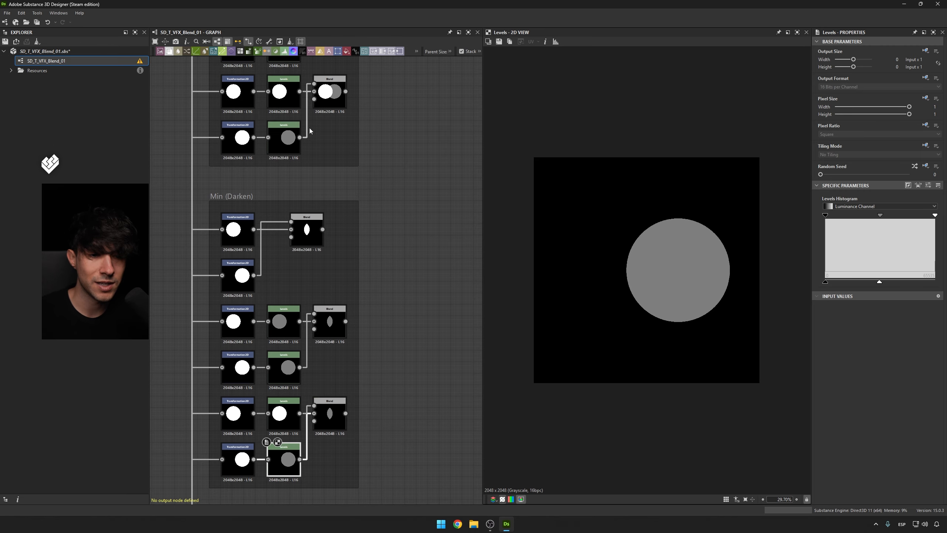
pyautogui.doubleClick(324, 100)
pyautogui.doubleClick(333, 410)
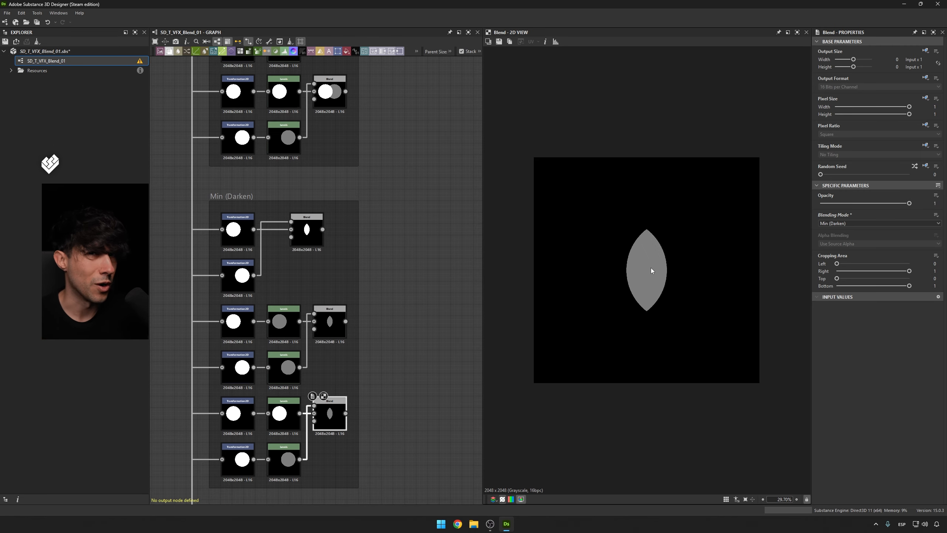
pyautogui.scroll(-2, 420, 286)
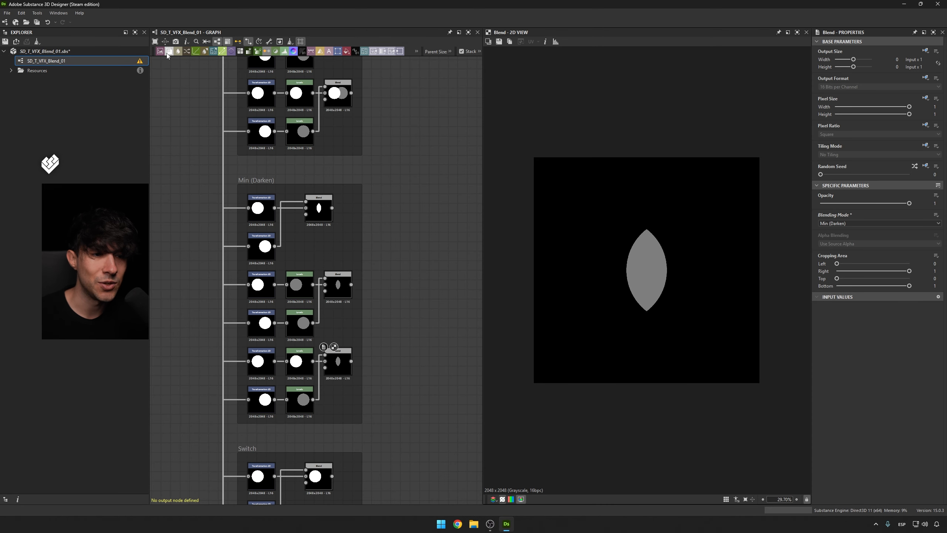
# Open the Blend node's documentation in the browser, read the Min (Darken) entry on the blending modes page, and close it.
pyautogui.moveTo(168, 55)
pyautogui.click(245, 153)
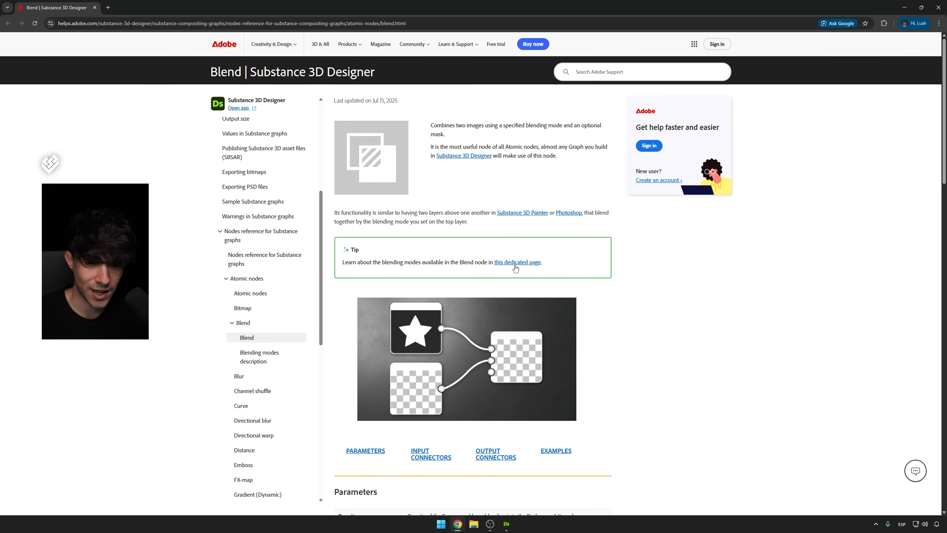
pyautogui.click(517, 263)
pyautogui.click(385, 255)
pyautogui.scroll(-1, 450, 271)
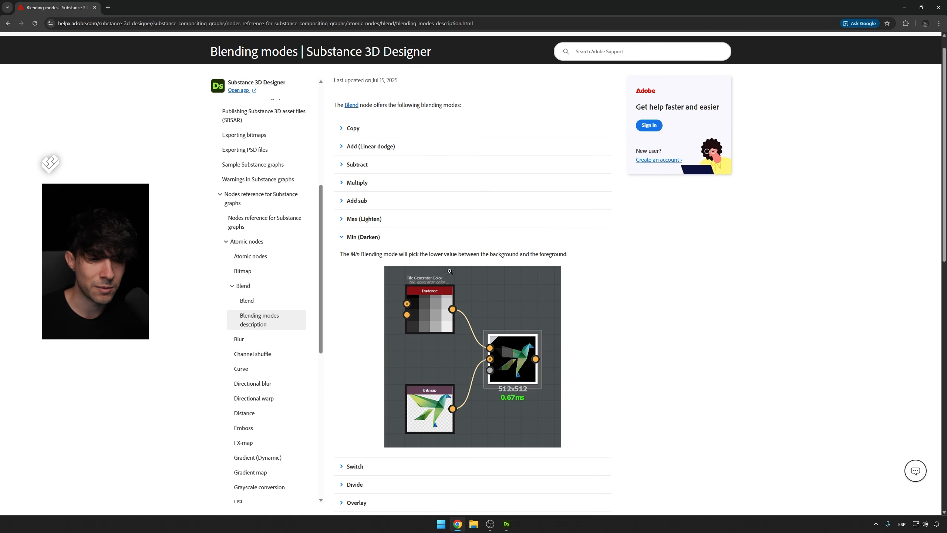
pyautogui.scroll(-2, 372, 206)
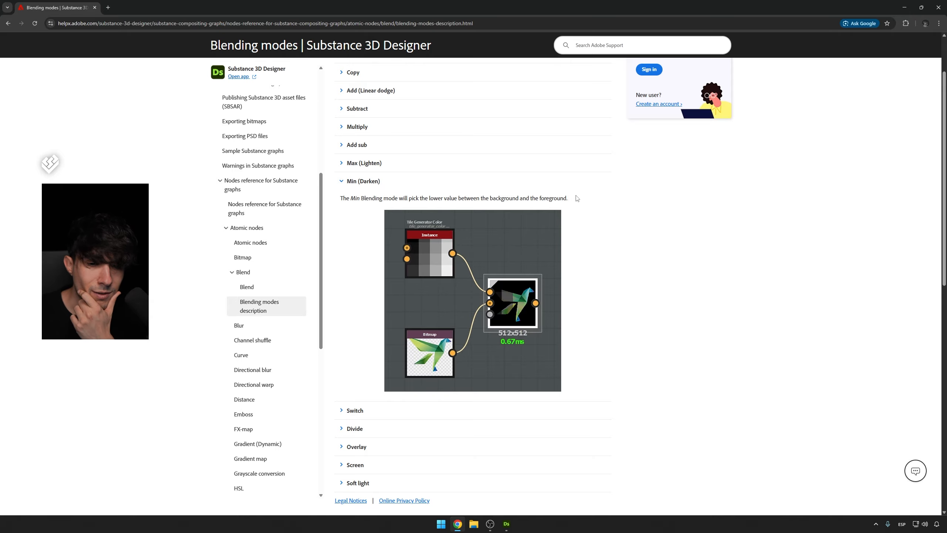
pyautogui.click(95, 8)
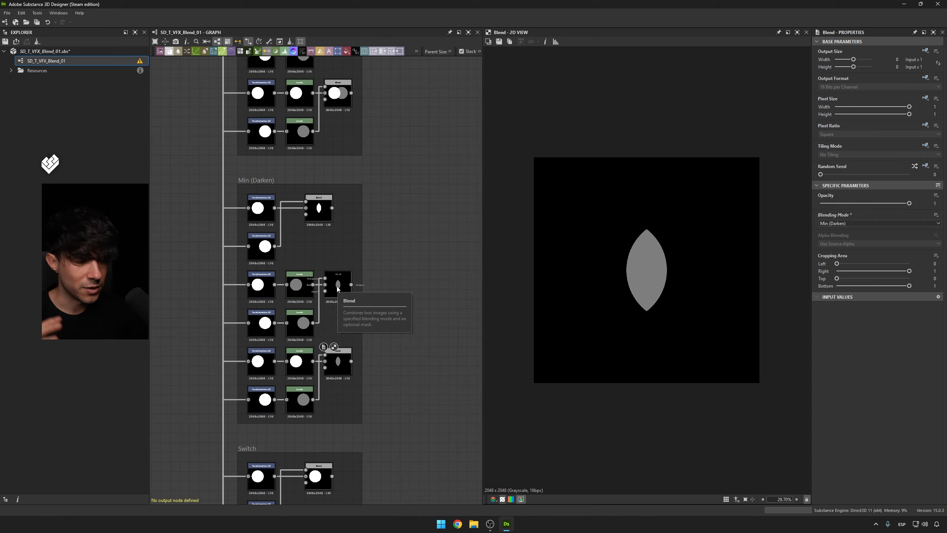
# Compare the gray-circle Min (Darken) Blend with the first Blend made from two white circles.
pyautogui.scroll(2, 337, 286)
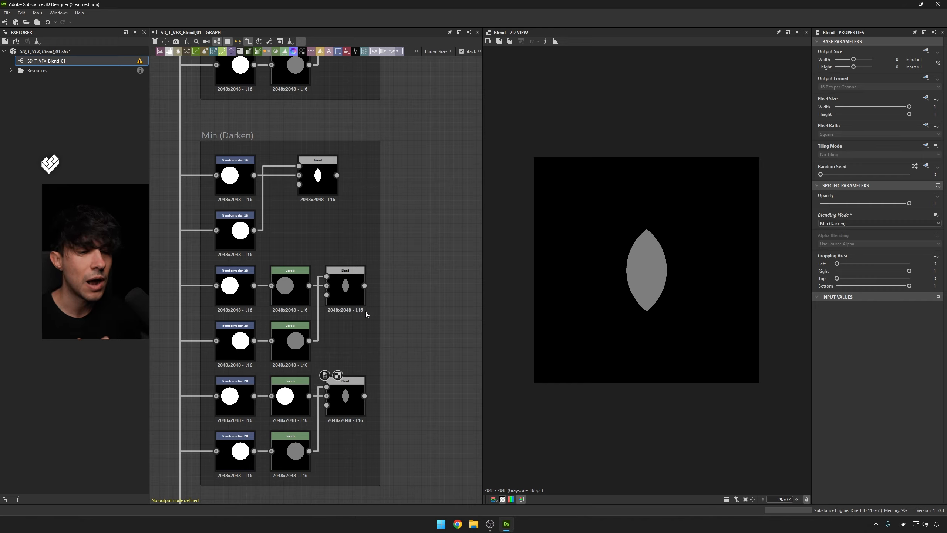
pyautogui.click(348, 280)
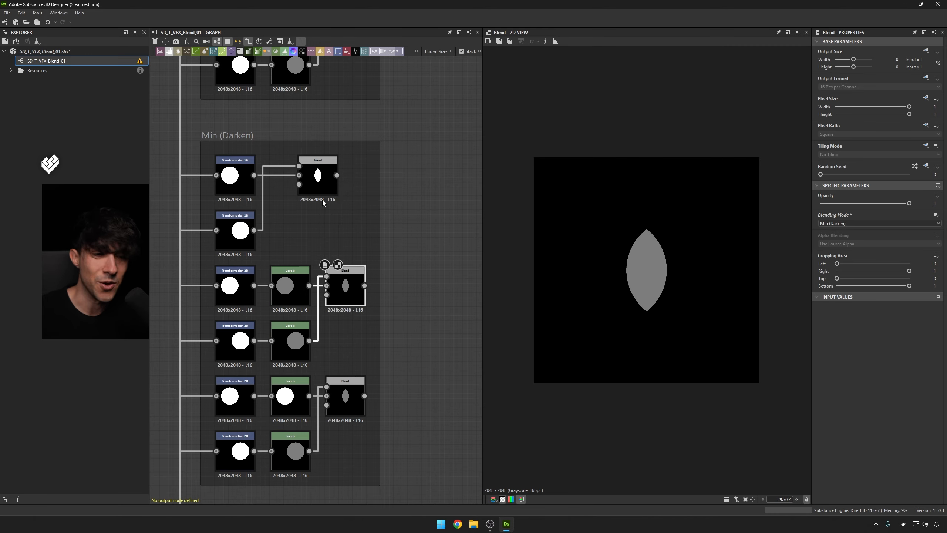
pyautogui.click(320, 180)
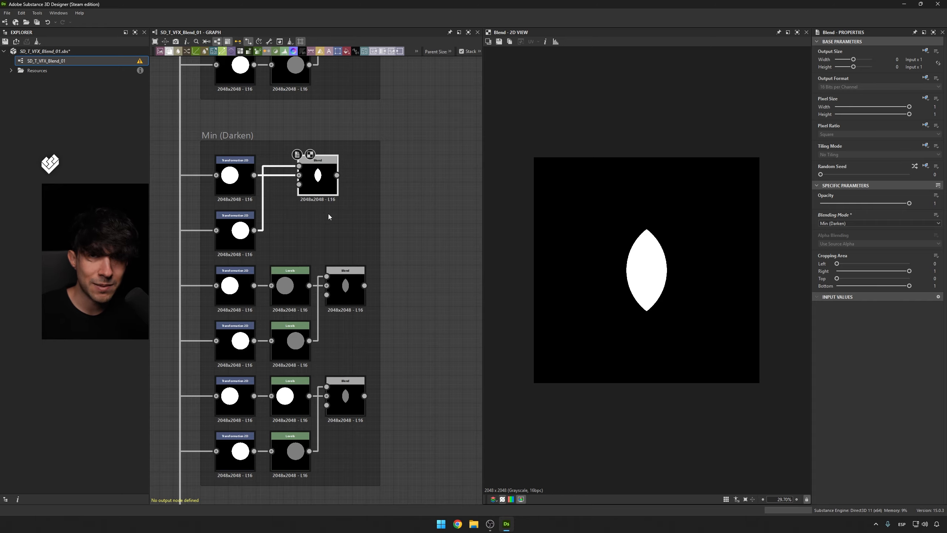
pyautogui.moveTo(335, 227); pyautogui.dragTo(343, 207, button='middle')
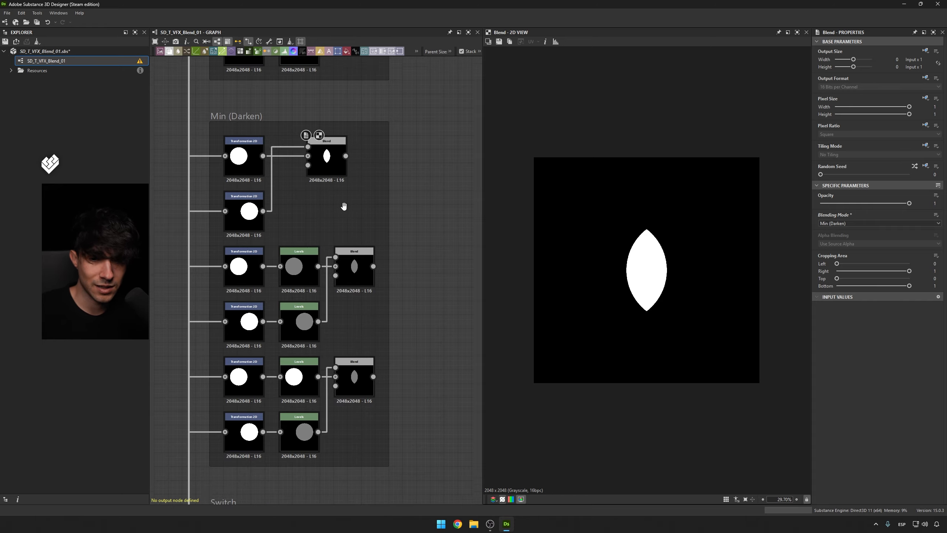
# Compare the two Transformation 2D circles feeding the first Min (Darken) Blend.
pyautogui.click(252, 157)
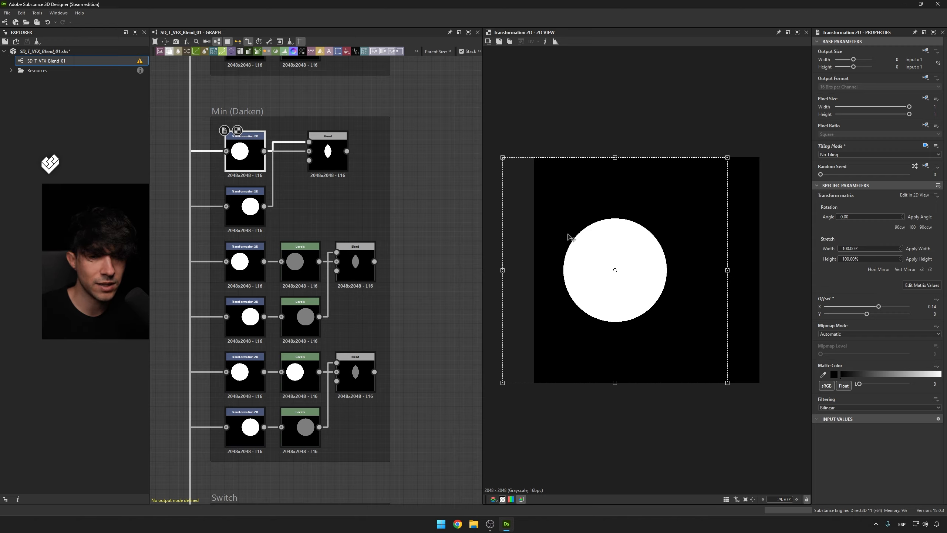
pyautogui.click(341, 192)
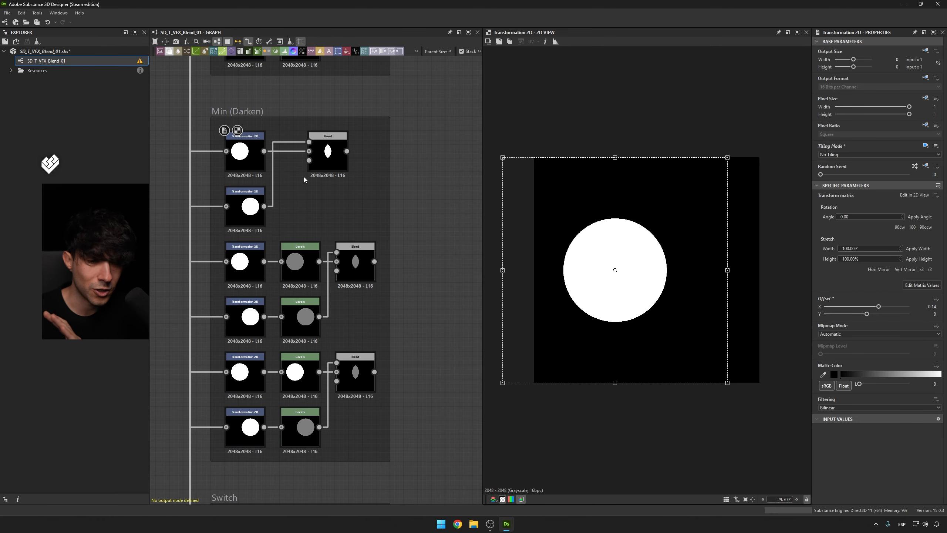
pyautogui.click(245, 208)
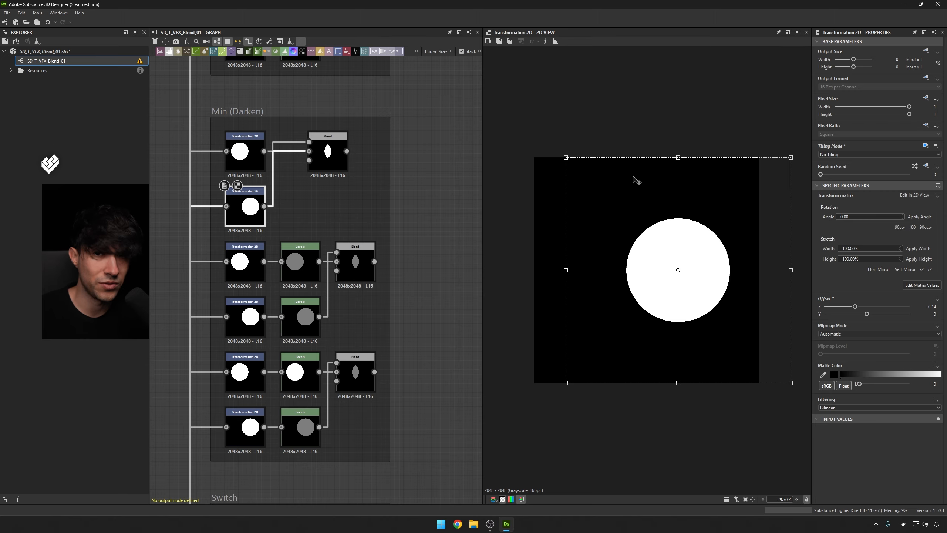
pyautogui.click(252, 166)
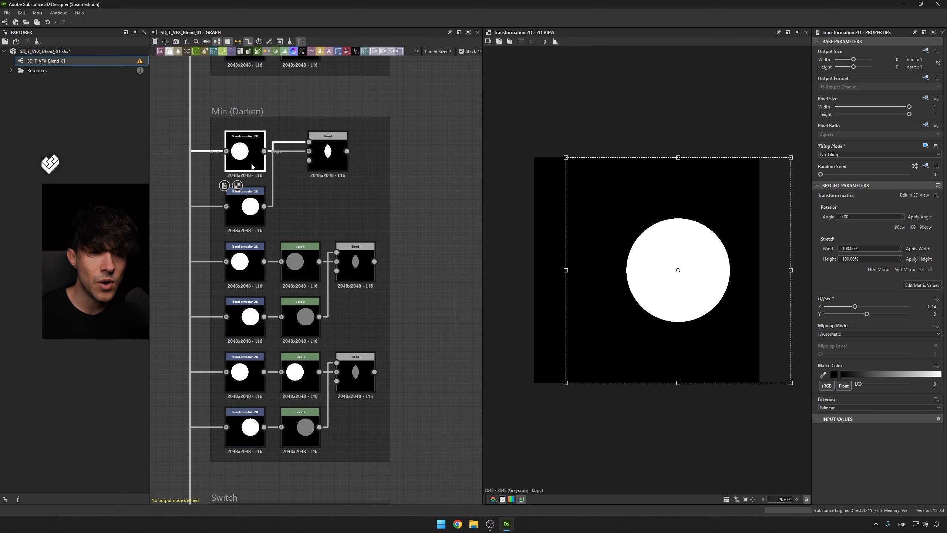
# Compare the result of the first Min (Darken) Blend with the two white Transformation 2D circles feeding it.
pyautogui.click(322, 166)
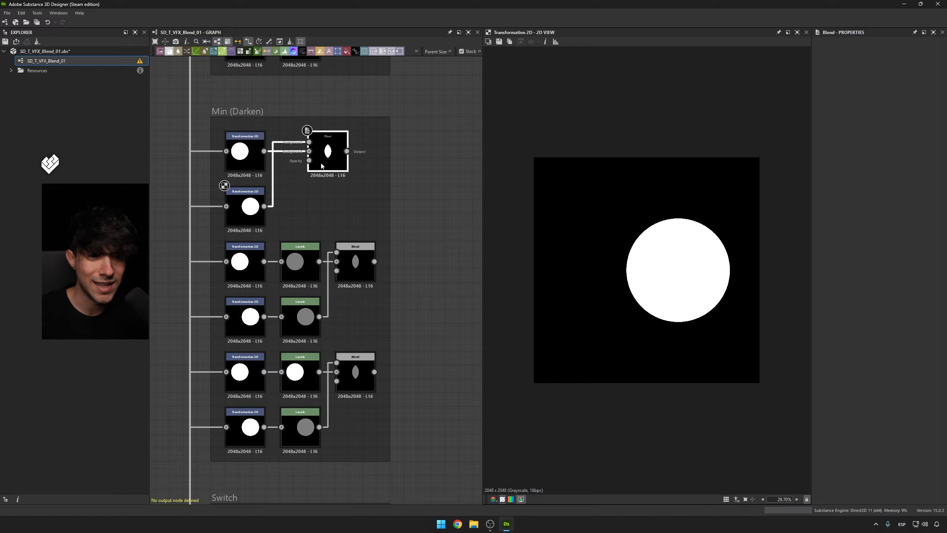
pyautogui.doubleClick(322, 166)
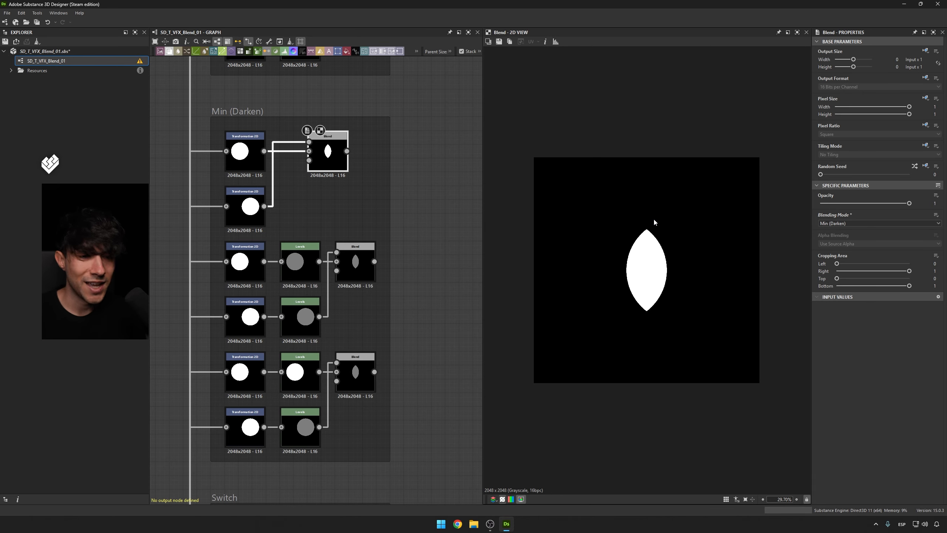
pyautogui.scroll(3, 654, 266)
pyautogui.scroll(-2, 654, 267)
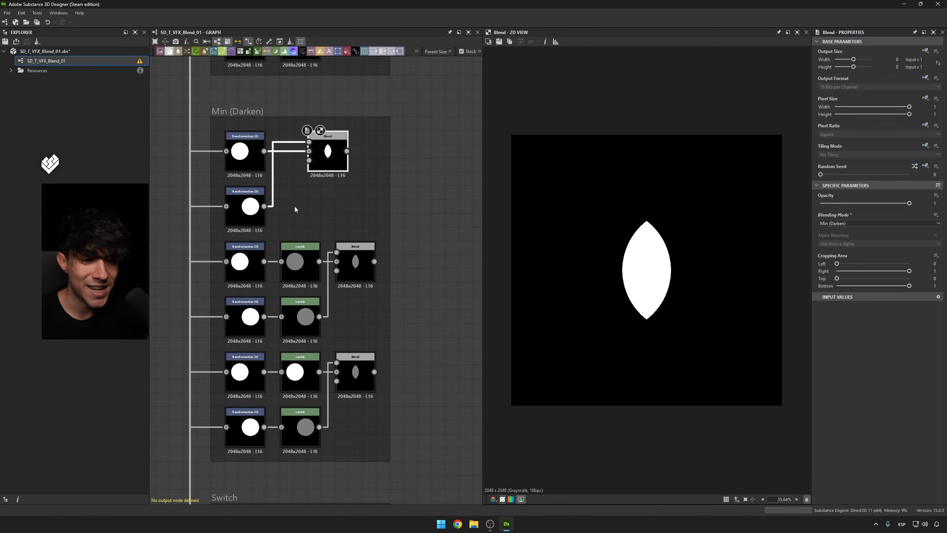
pyautogui.click(239, 206)
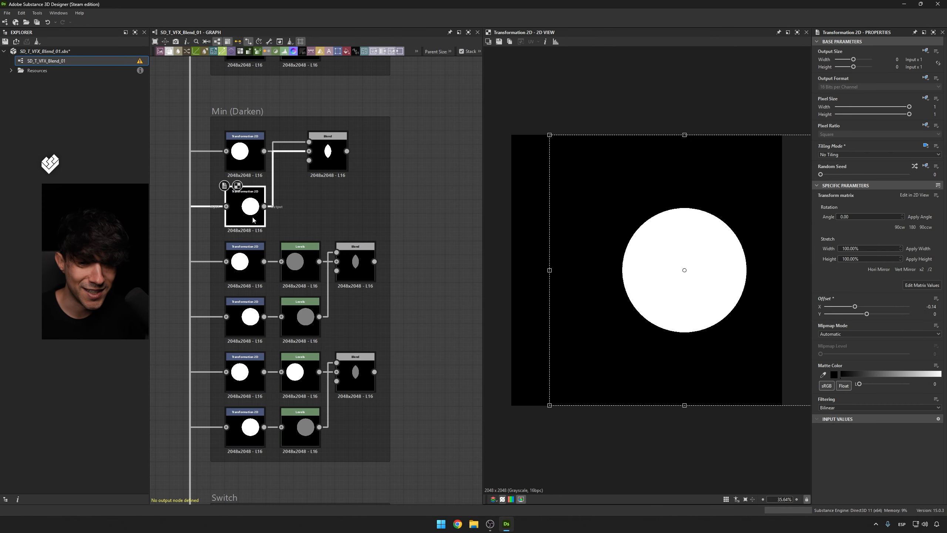
pyautogui.click(239, 146)
pyautogui.doubleClick(255, 210)
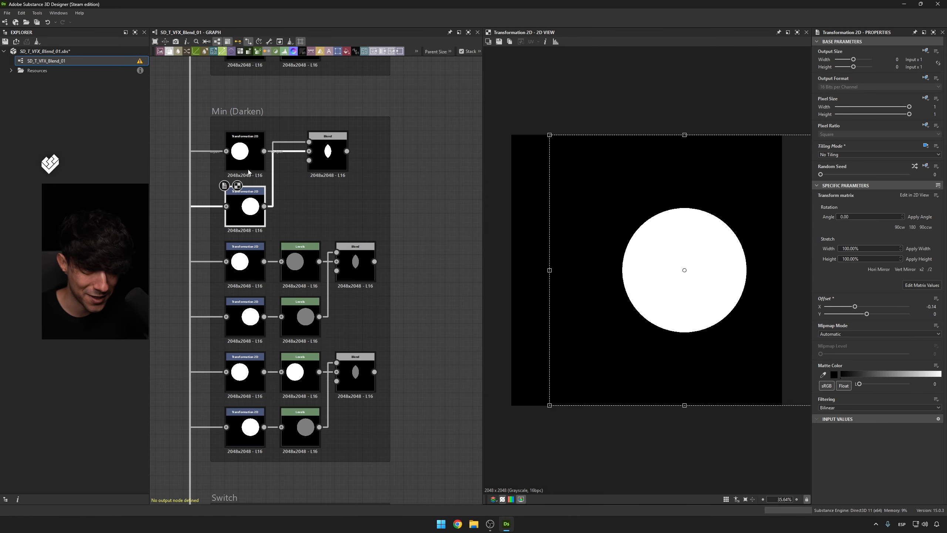
pyautogui.doubleClick(247, 163)
pyautogui.doubleClick(250, 205)
pyautogui.doubleClick(327, 156)
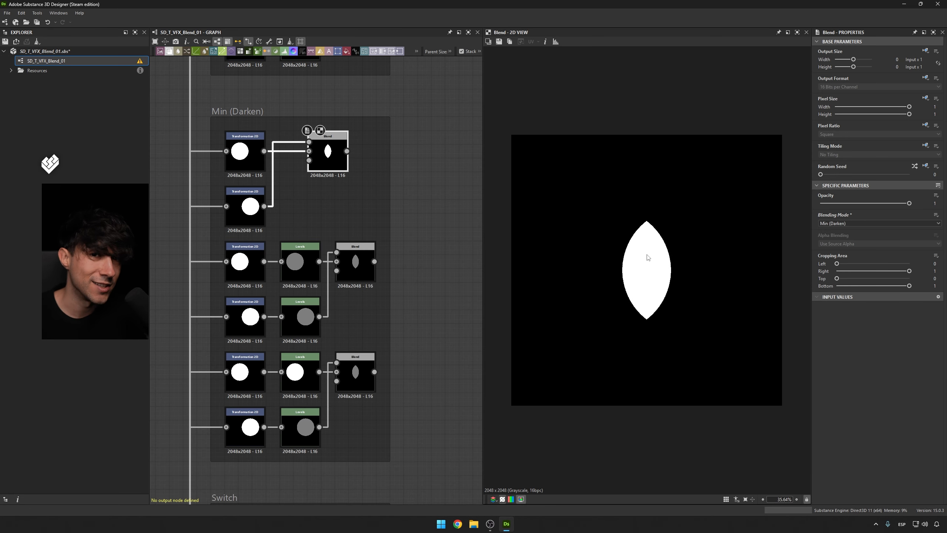
# Try moving the second circle of the first Min (Darken) example onto the first one and away again, previewing the Blend.
pyautogui.click(246, 208)
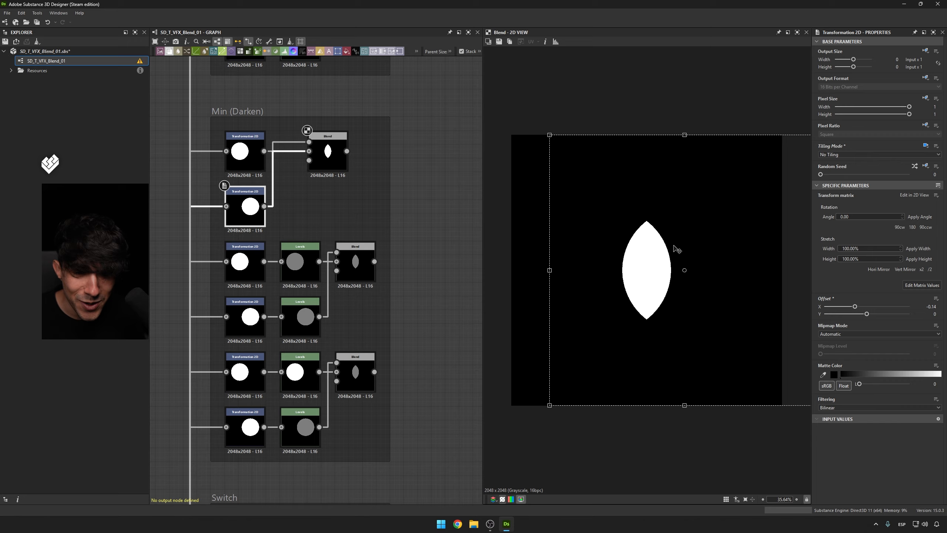
pyautogui.moveTo(679, 252); pyautogui.dragTo(594, 249)
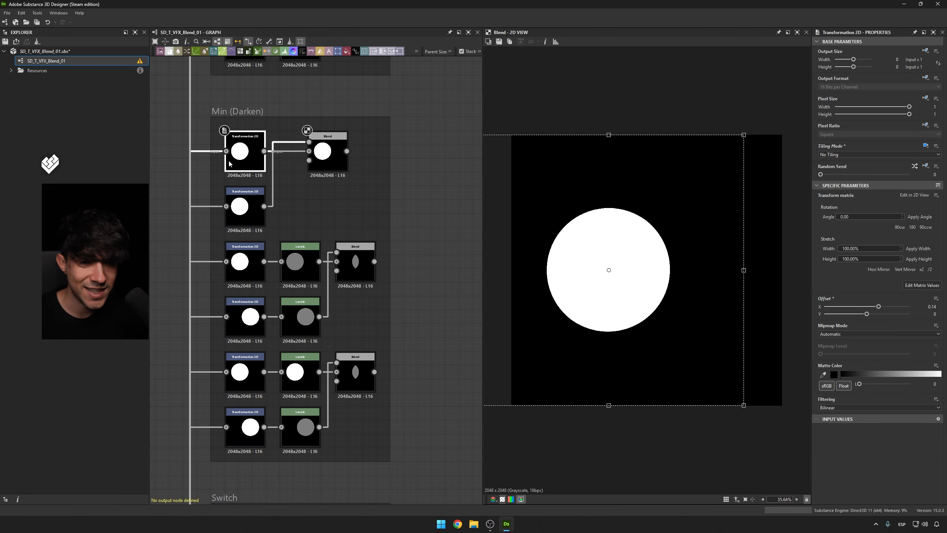
pyautogui.doubleClick(242, 198)
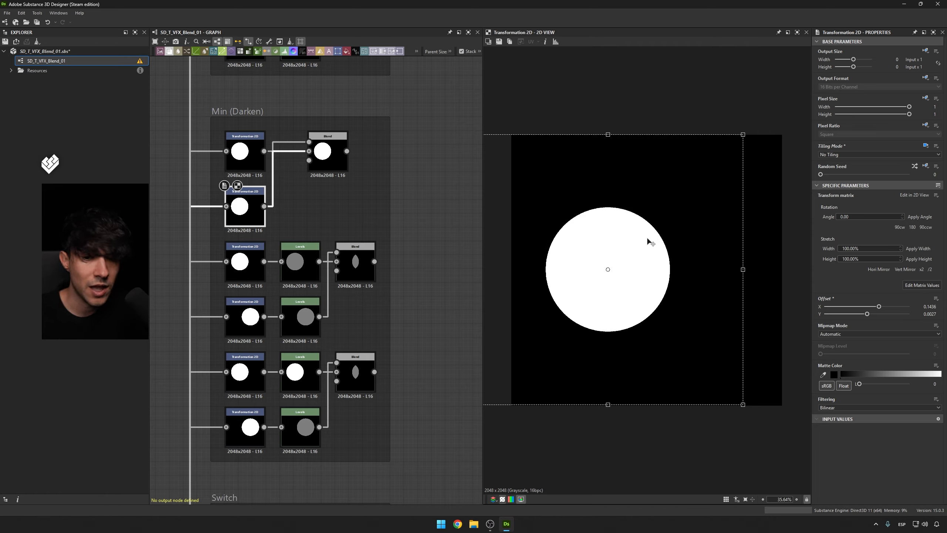
pyautogui.moveTo(626, 204); pyautogui.dragTo(743, 205)
pyautogui.doubleClick(335, 155)
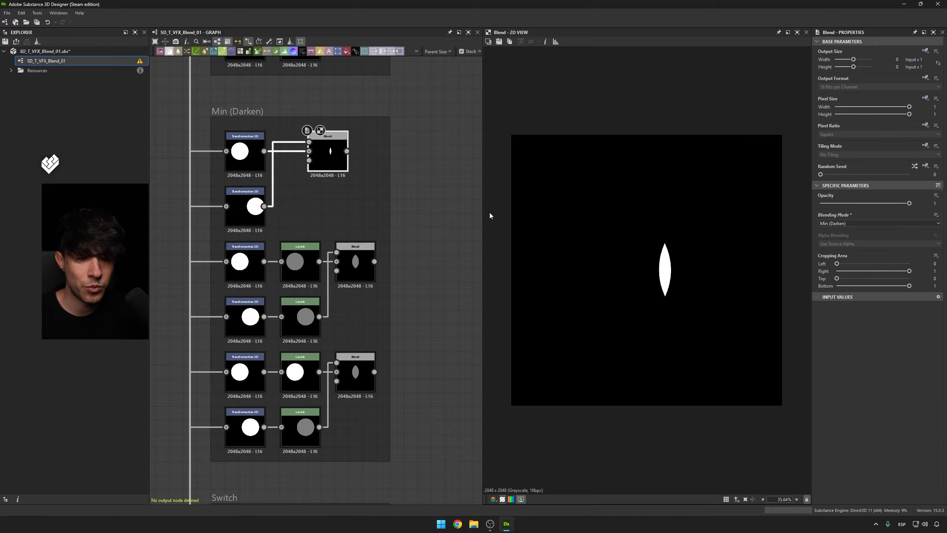
# Try shifting the second circle back towards the first one, and undo its moves to restore the original offset.
pyautogui.click(250, 210)
pyautogui.moveTo(713, 248); pyautogui.dragTo(602, 254)
pyautogui.hotkey('ctrl', 'z')
pyautogui.hotkey('ctrl', 'z')
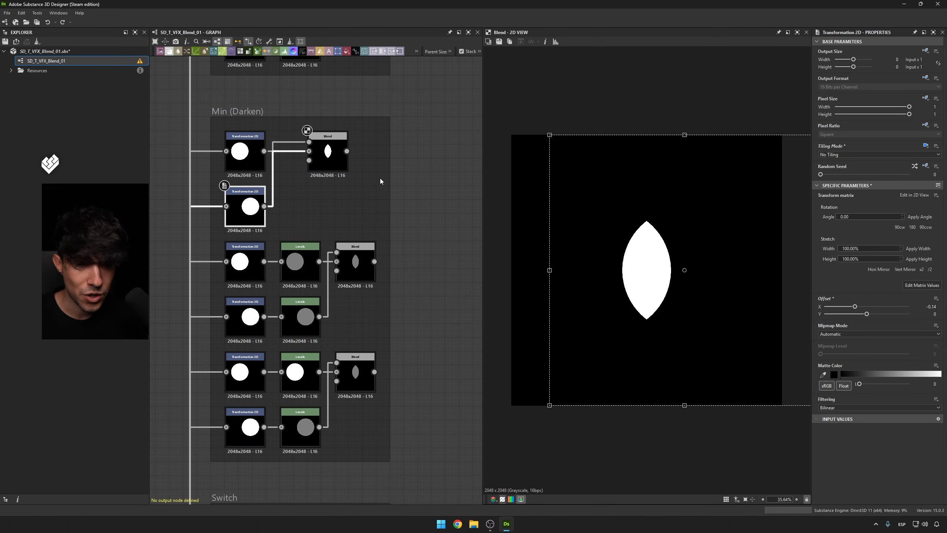
pyautogui.hotkey('ctrl', 'y')
pyautogui.hotkey('ctrl', 'z')
# Inspect the second Min (Darken) Blend and the settings of its two gray-circle Levels inputs.
pyautogui.click(356, 251)
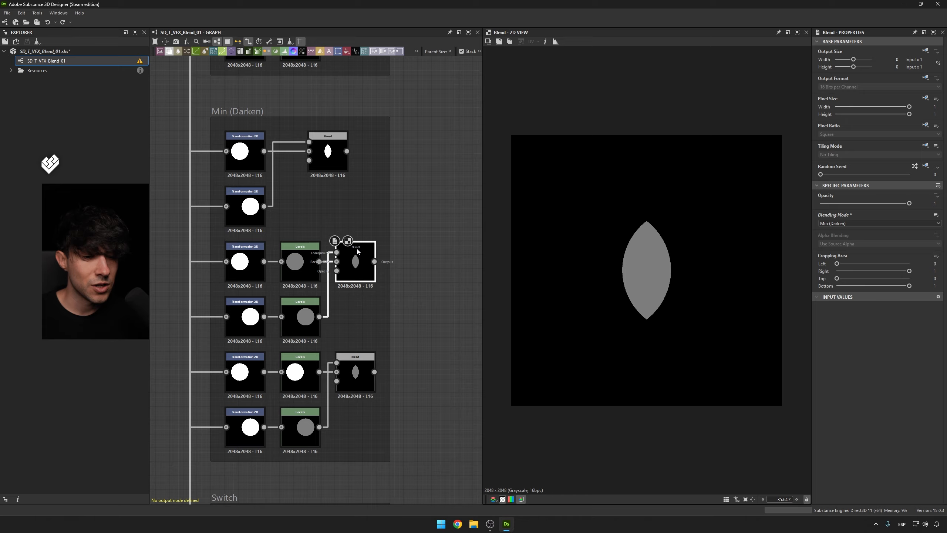
pyautogui.click(296, 267)
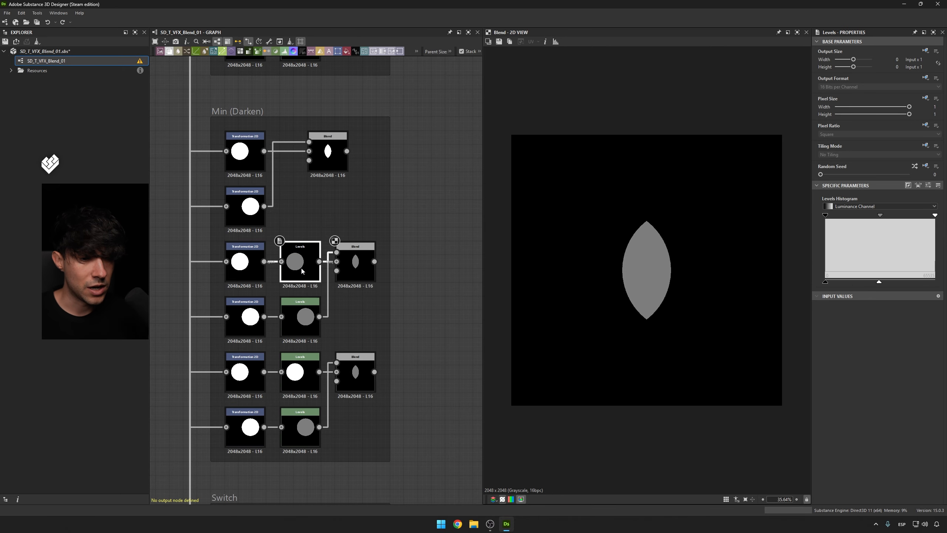
pyautogui.click(303, 317)
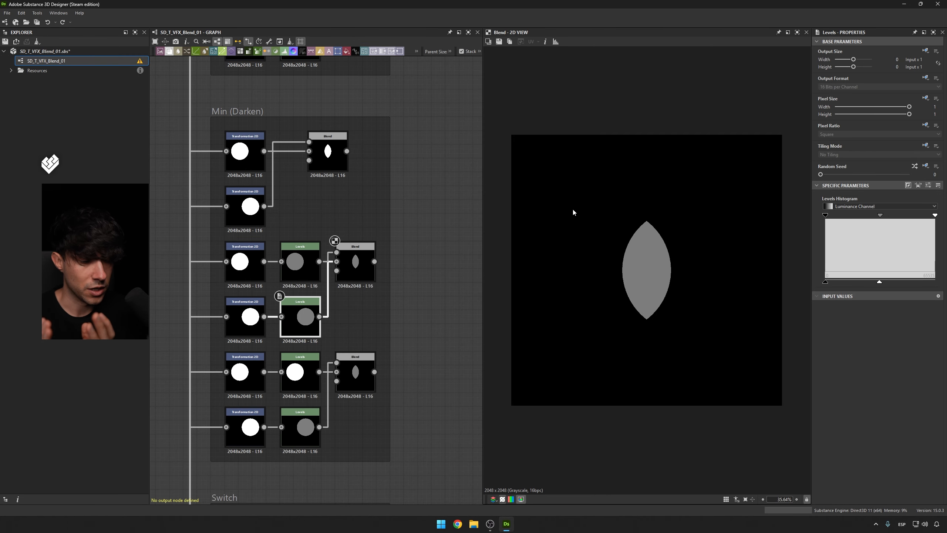
# Compare the third Min (Darken) Blend with the white and gray Levels circles feeding it.
pyautogui.click(361, 362)
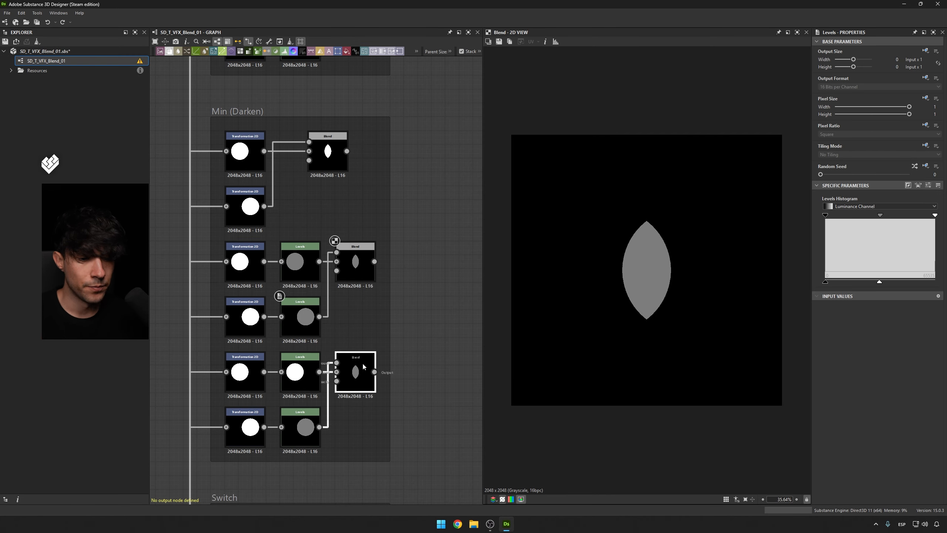
pyautogui.doubleClick(311, 373)
pyautogui.click(305, 424)
pyautogui.doubleClick(305, 425)
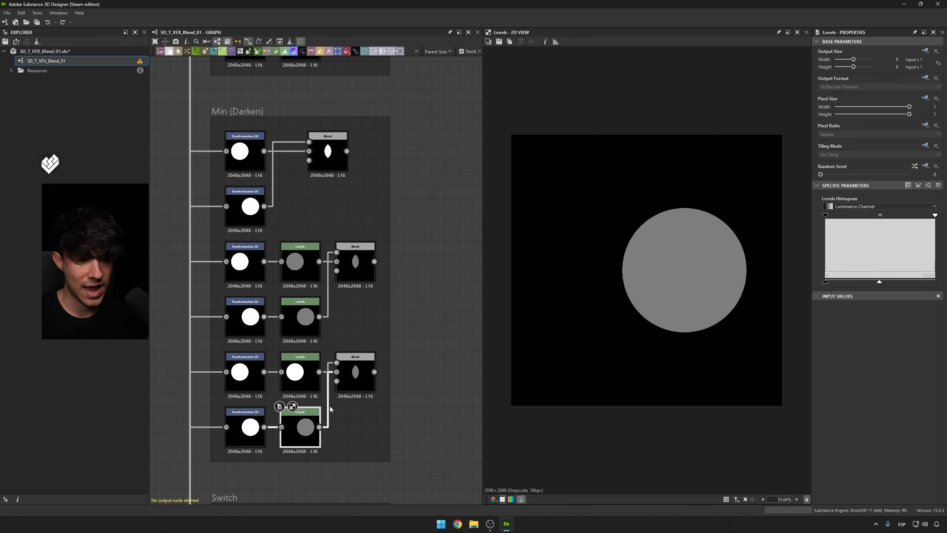
pyautogui.click(354, 375)
pyautogui.doubleClick(354, 377)
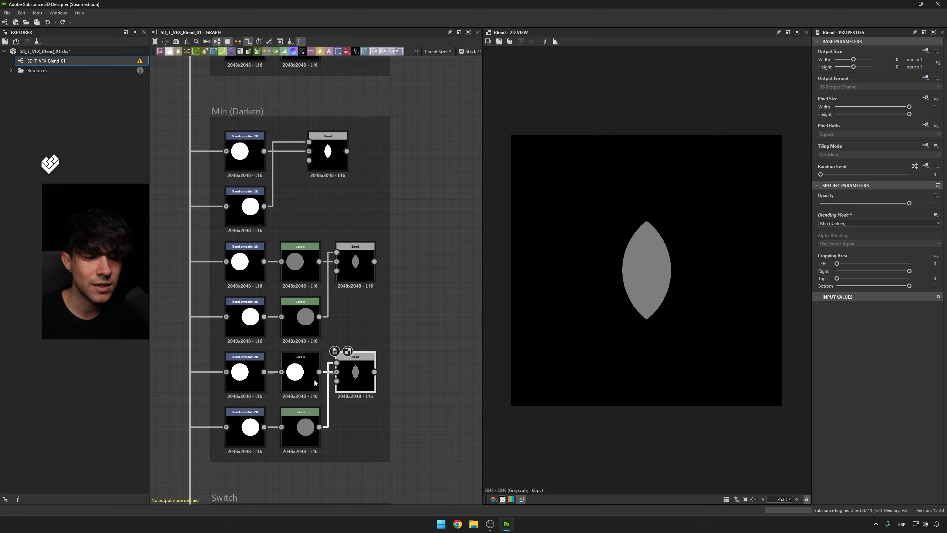
pyautogui.doubleClick(301, 375)
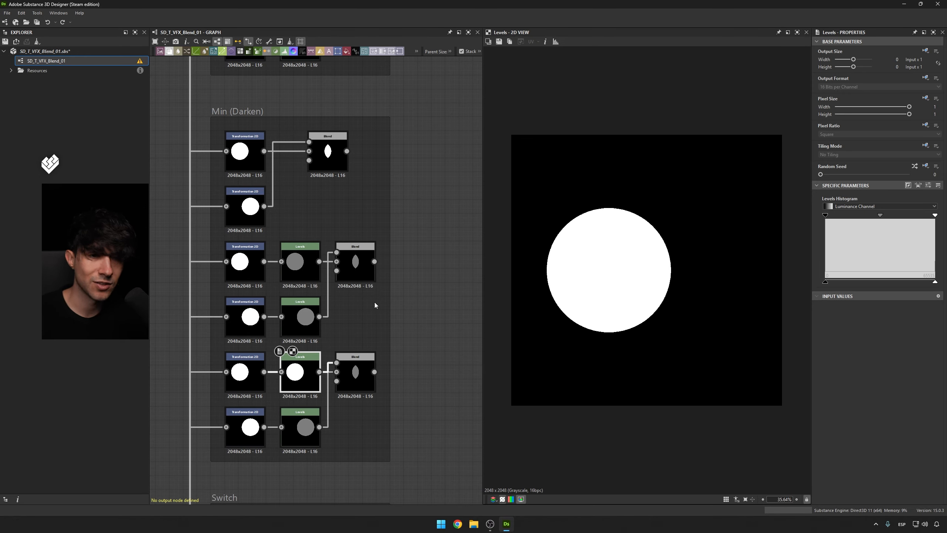
pyautogui.doubleClick(356, 373)
pyautogui.doubleClick(317, 425)
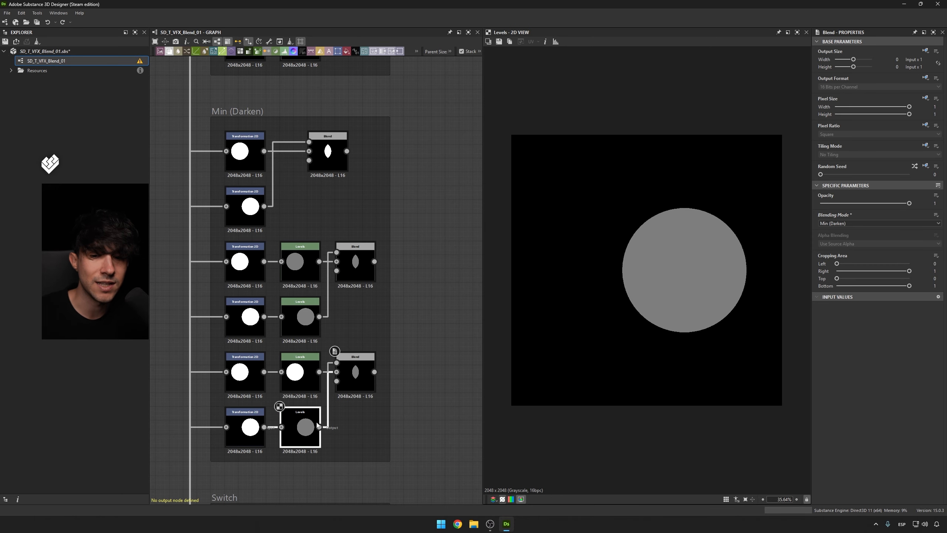
pyautogui.doubleClick(356, 373)
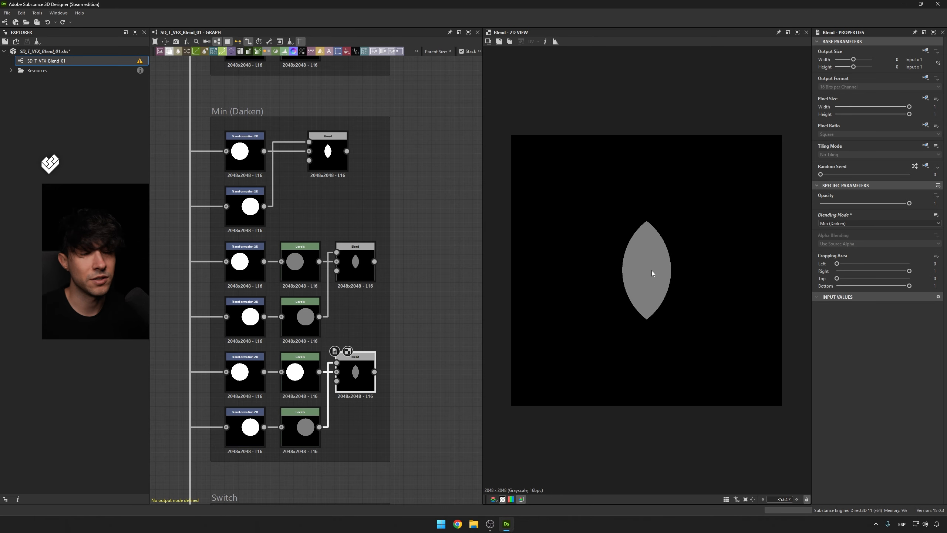
# Set the blending mode of the last Blend in the cone setup to Min (Darken).
pyautogui.scroll(-2, 431, 298)
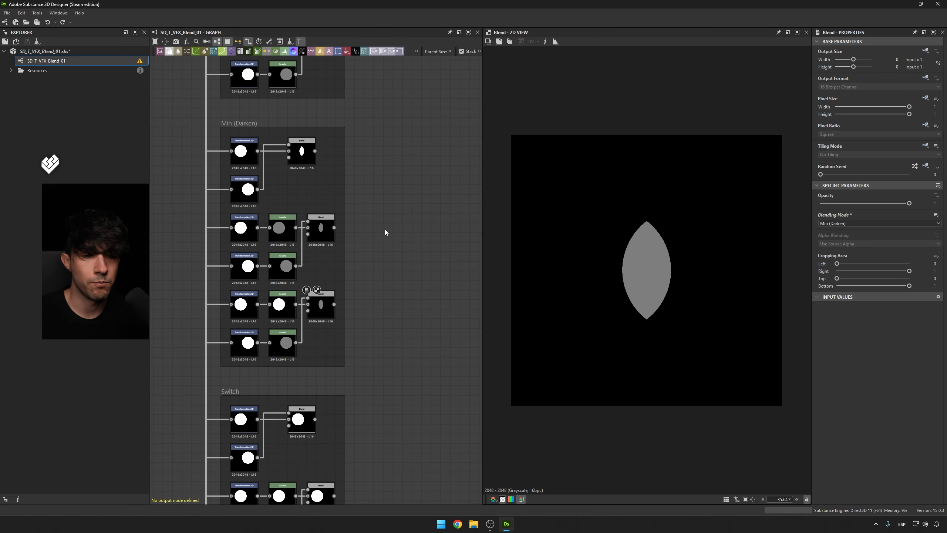
pyautogui.scroll(-3, 381, 196)
pyautogui.moveTo(380, 157); pyautogui.dragTo(232, 339, button='middle')
pyautogui.scroll(2, 321, 243)
pyautogui.doubleClick(401, 238)
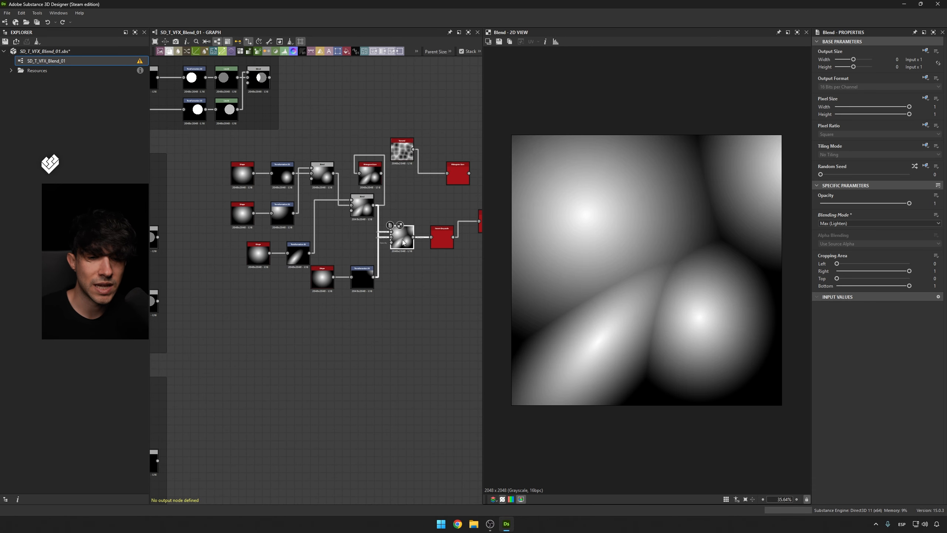
pyautogui.click(857, 223)
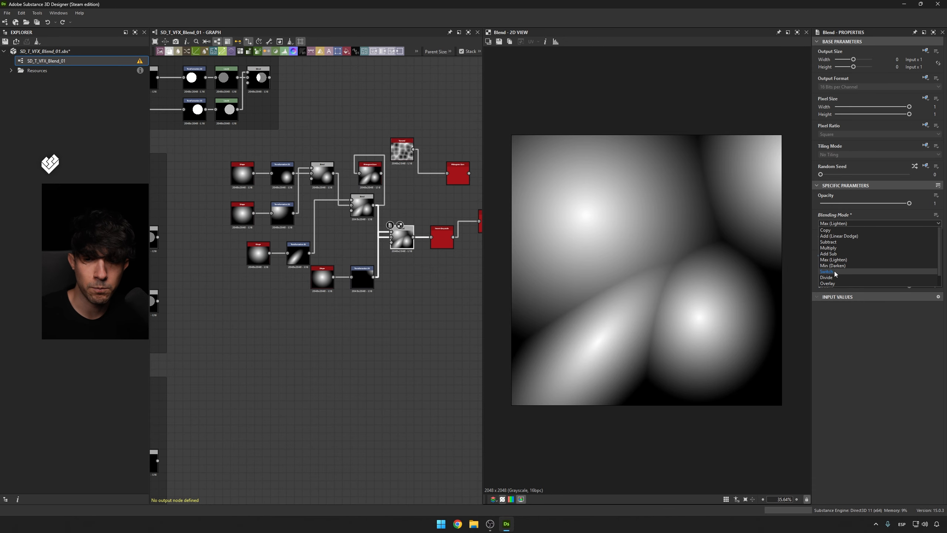
pyautogui.click(833, 267)
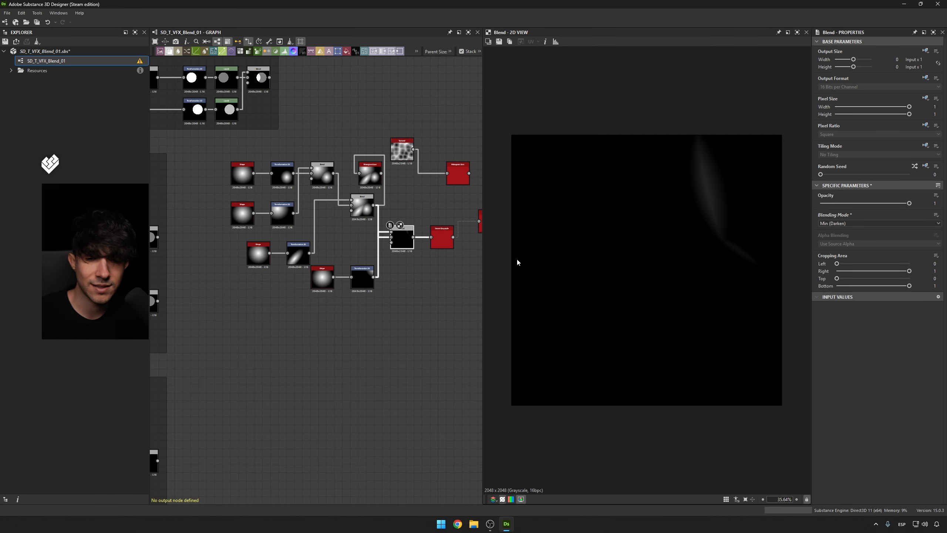
# Switch the last cone Blend to Max (Lighten) for comparison and return it to Min (Darken).
pyautogui.click(837, 224)
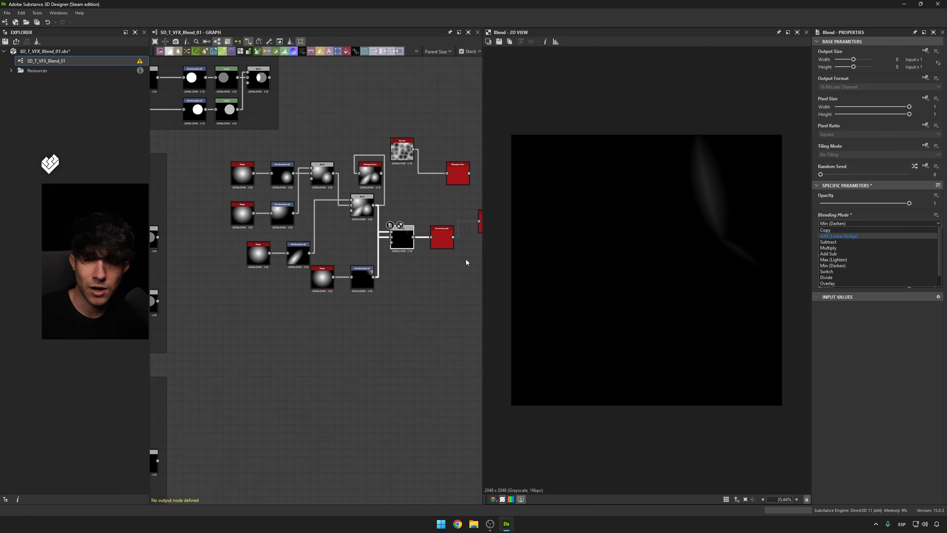
pyautogui.click(827, 260)
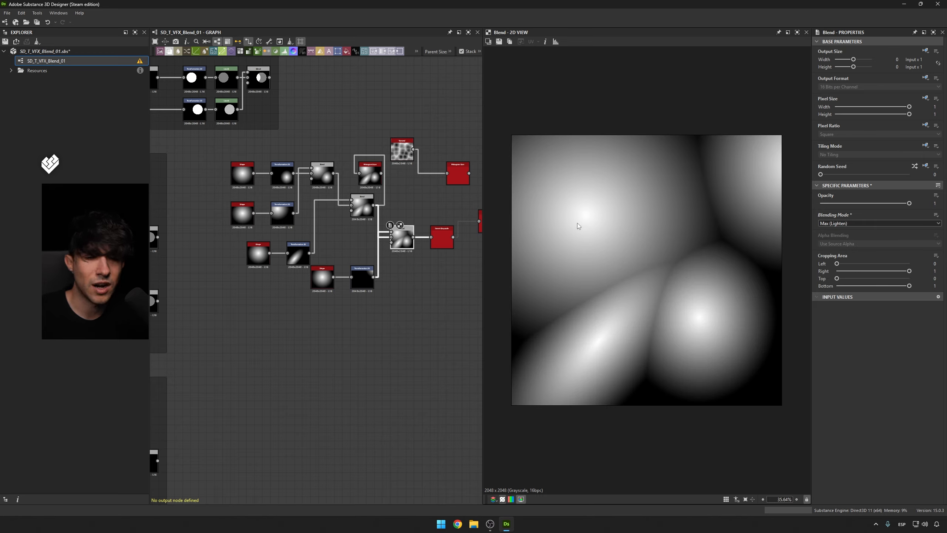
pyautogui.click(852, 223)
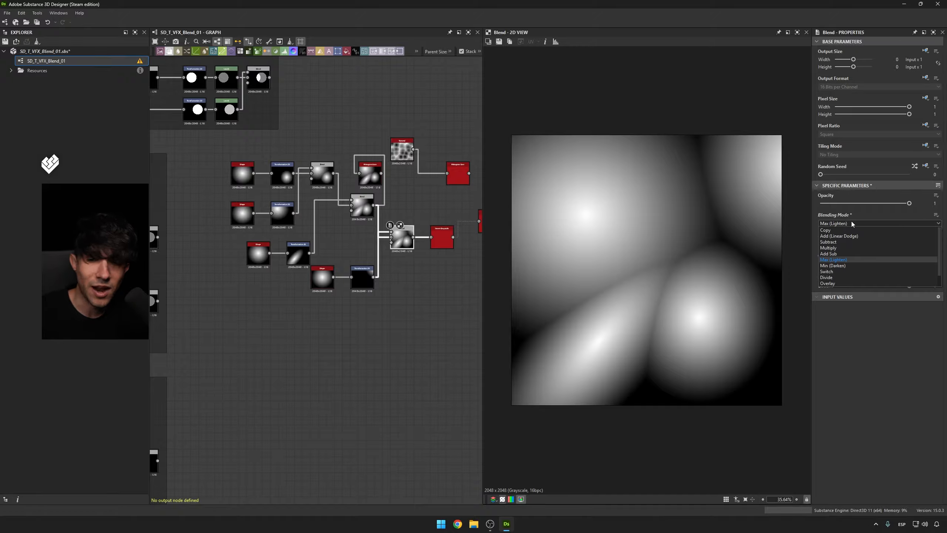
pyautogui.click(835, 265)
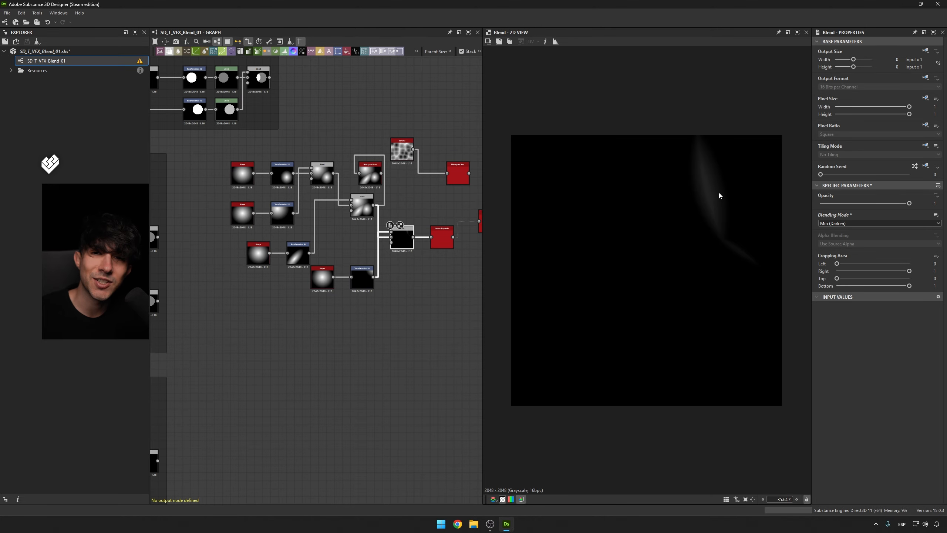
# Examine the faint overlap of the cone Blend's Min (Darken) result up close in the 2D view.
pyautogui.scroll(1, 719, 192)
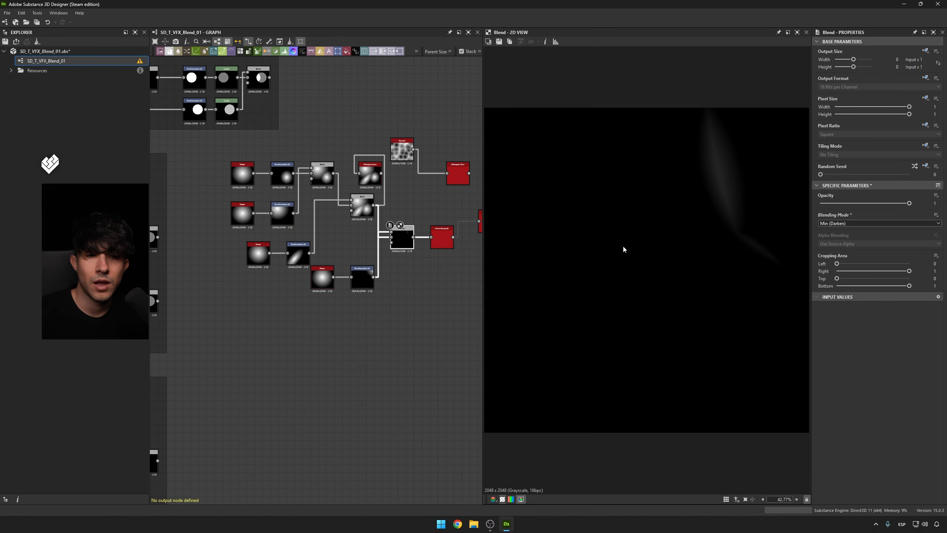
pyautogui.click(842, 225)
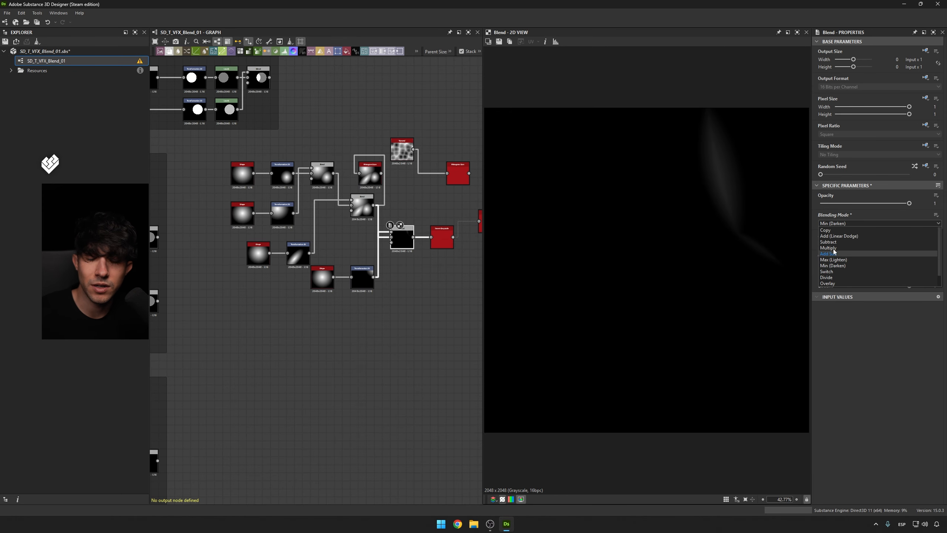
pyautogui.scroll(2, 765, 187)
pyautogui.scroll(6, 754, 190)
pyautogui.moveTo(643, 140); pyautogui.dragTo(643, 262, button='middle')
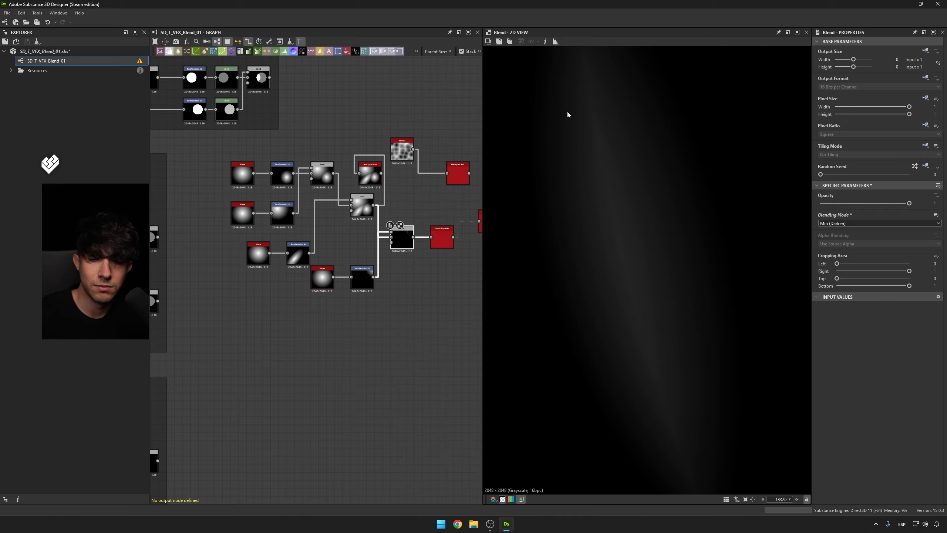
pyautogui.scroll(-4, 567, 112)
pyautogui.moveTo(589, 128); pyautogui.dragTo(621, 219, button='middle')
pyautogui.click(848, 222)
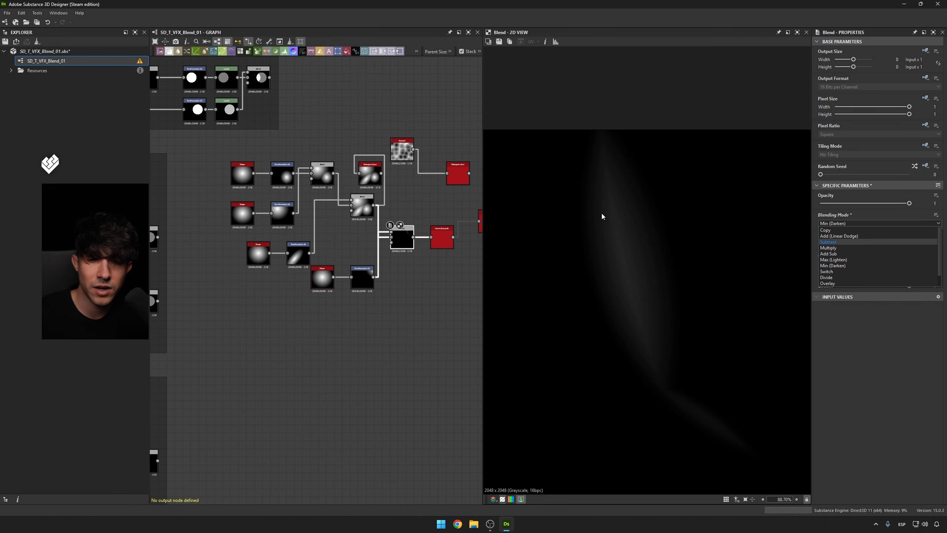
pyautogui.click(404, 214)
# Compare the last cone Blend's Min (Darken) result with its two inputs, the Max (Lighten) Blend and the corner-circle Transformation 2D.
pyautogui.scroll(4, 403, 212)
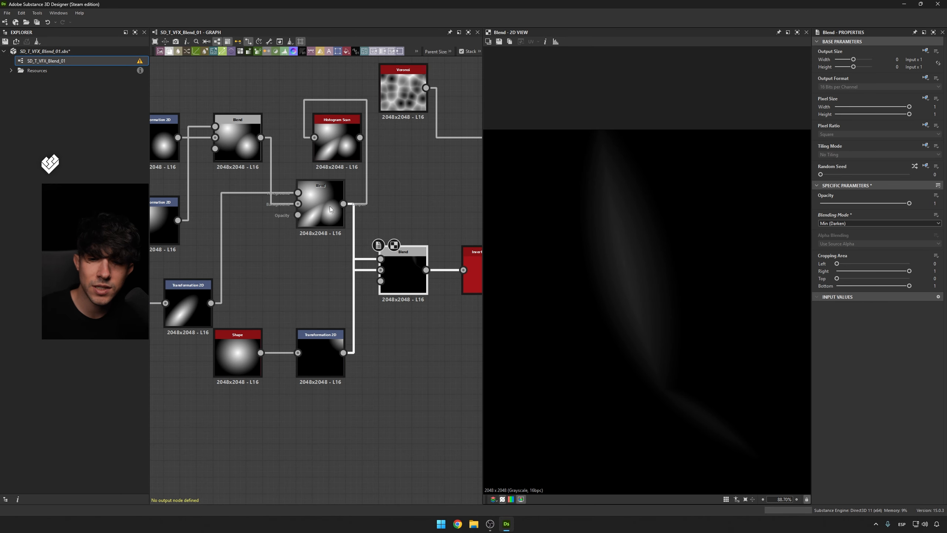
pyautogui.press('f')
pyautogui.scroll(-1, 696, 230)
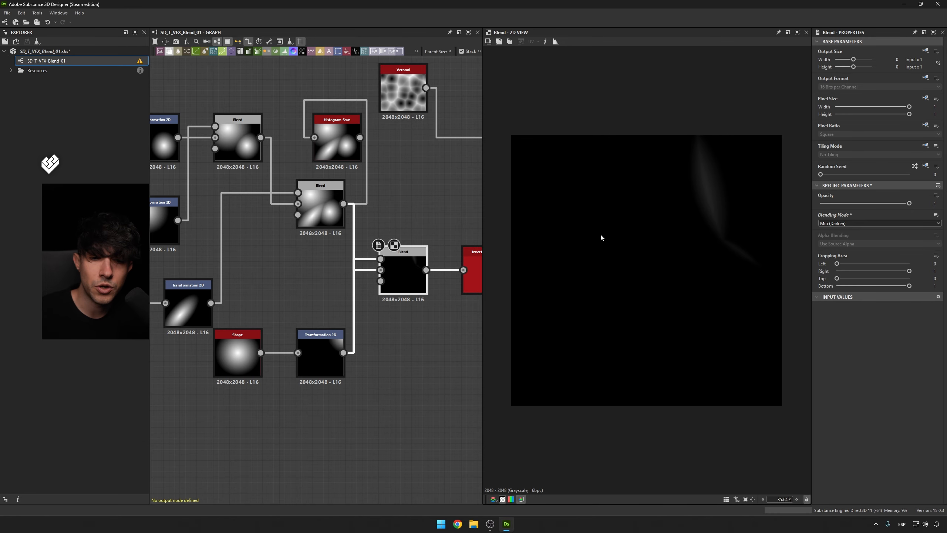
pyautogui.click(340, 338)
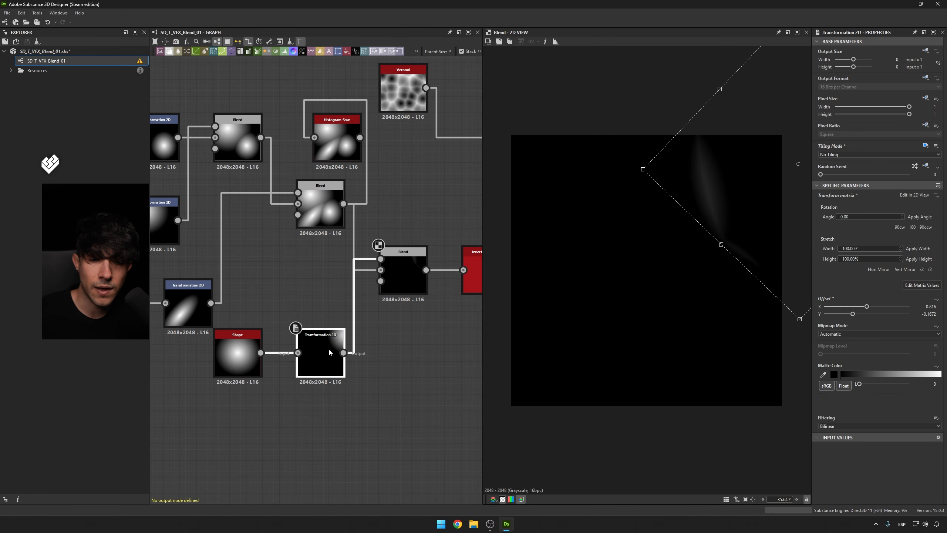
pyautogui.click(322, 221)
pyautogui.doubleClick(336, 354)
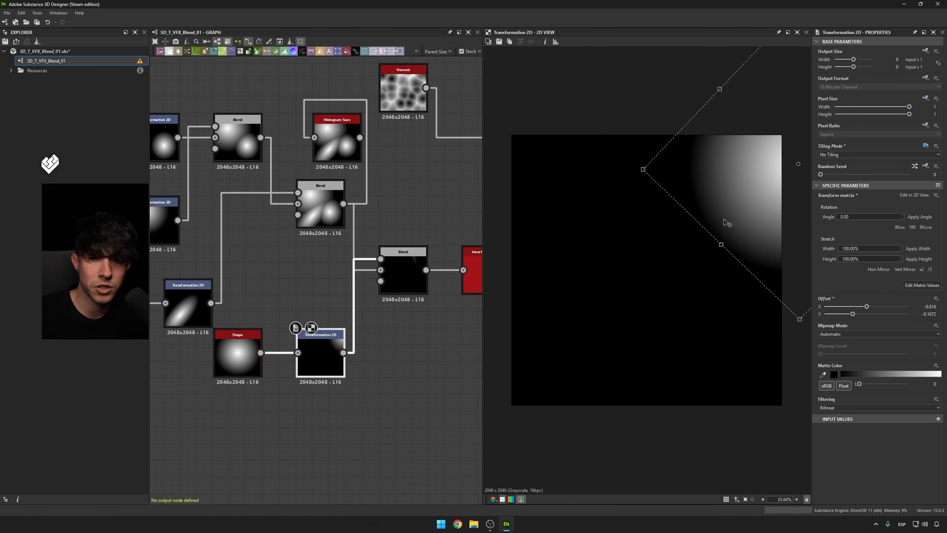
pyautogui.doubleClick(323, 212)
pyautogui.doubleClick(325, 355)
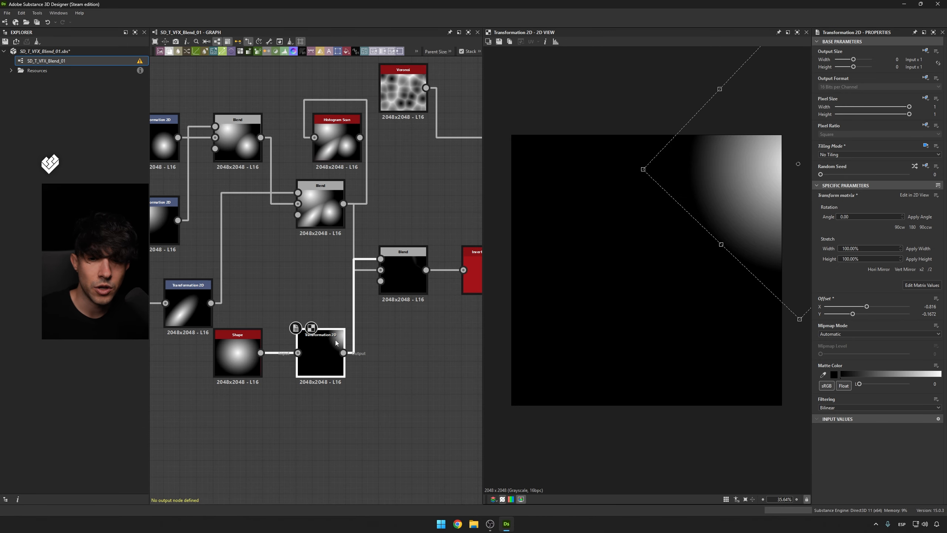
pyautogui.doubleClick(322, 211)
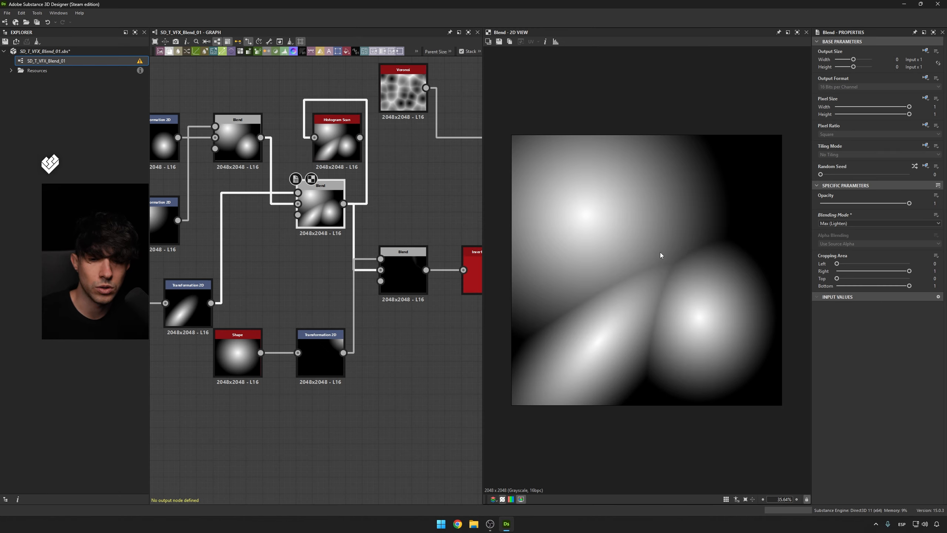
pyautogui.doubleClick(419, 260)
pyautogui.doubleClick(325, 216)
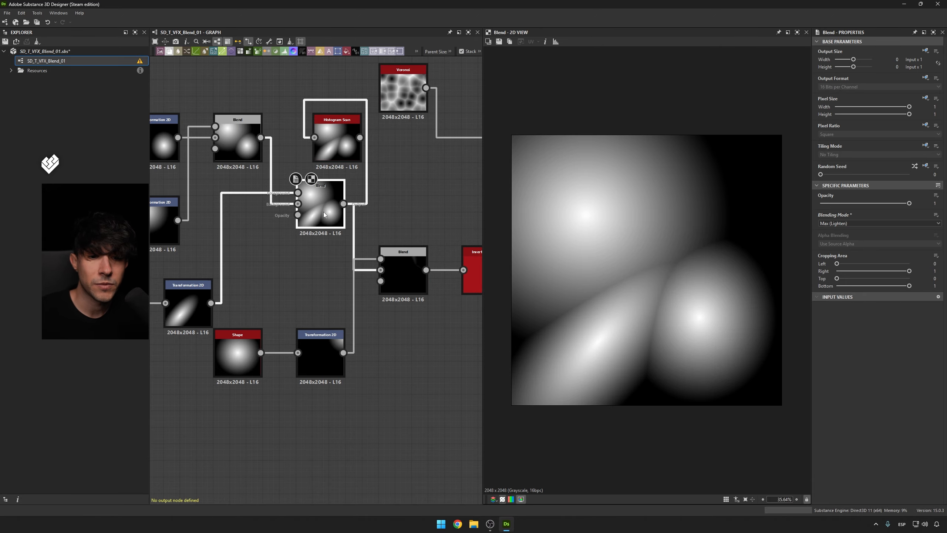
pyautogui.doubleClick(321, 354)
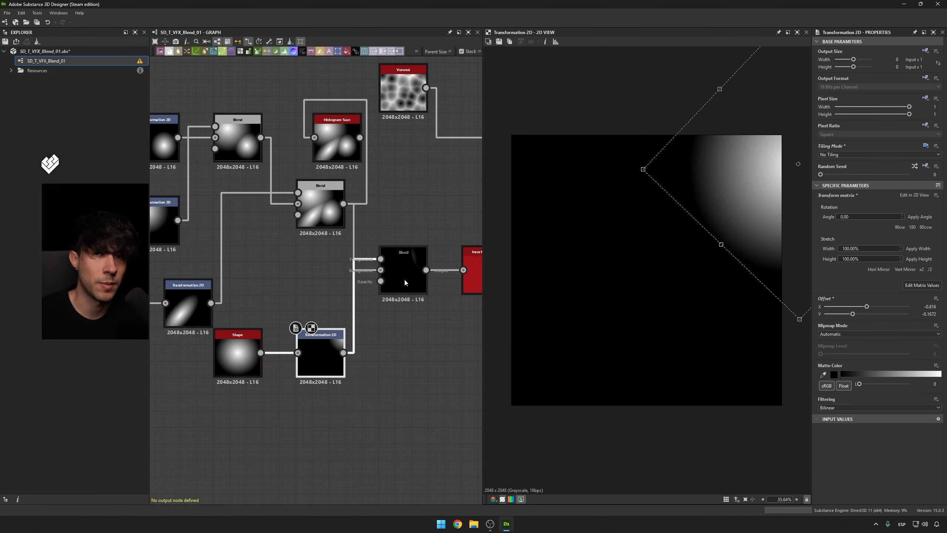
pyautogui.doubleClick(405, 280)
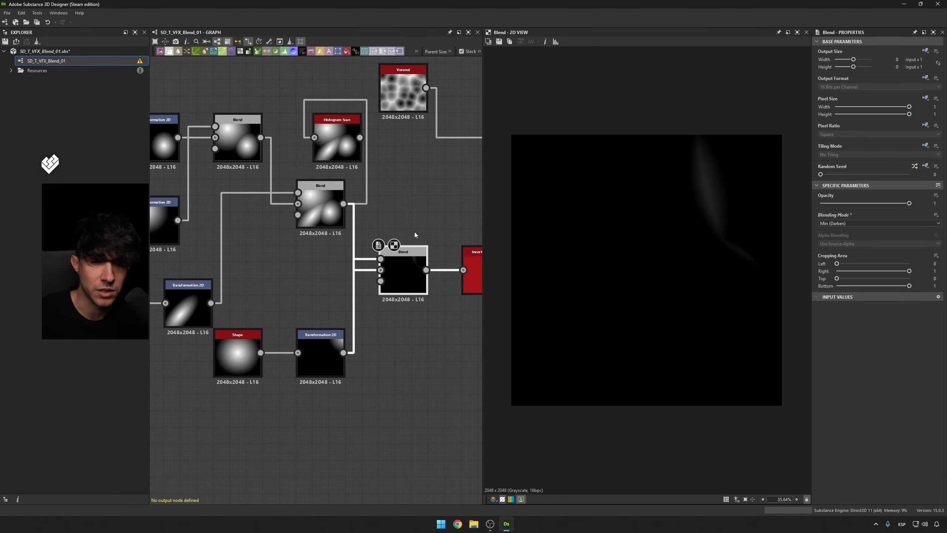
# Set the blending mode of the last Blend in the cone setup to Max (Lighten).
pyautogui.click(835, 224)
pyautogui.click(833, 258)
pyautogui.scroll(-5, 405, 327)
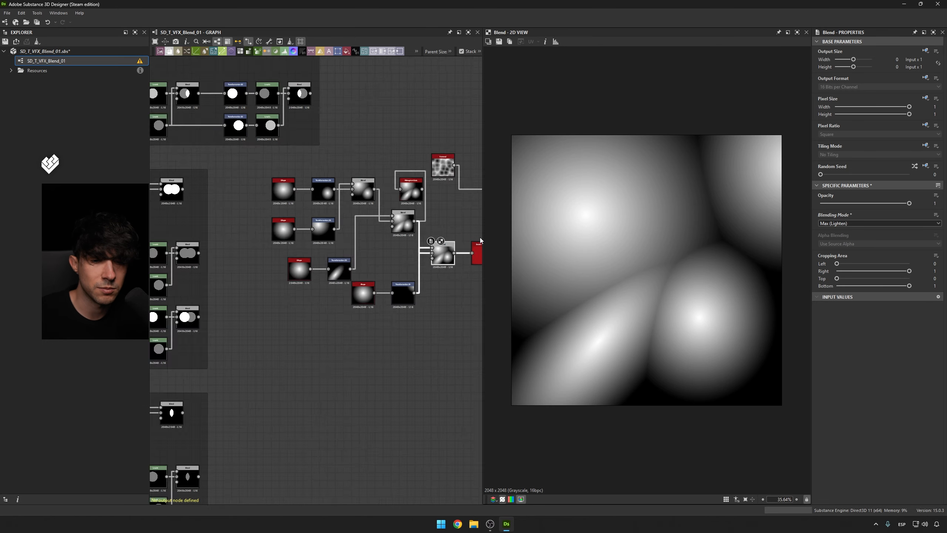
# Lower the opacity of the first Blend in the Switch group to 0.
pyautogui.scroll(3, 370, 313)
pyautogui.moveTo(326, 367); pyautogui.dragTo(395, 253, button='middle')
pyautogui.moveTo(382, 316); pyautogui.dragTo(387, 204, button='middle')
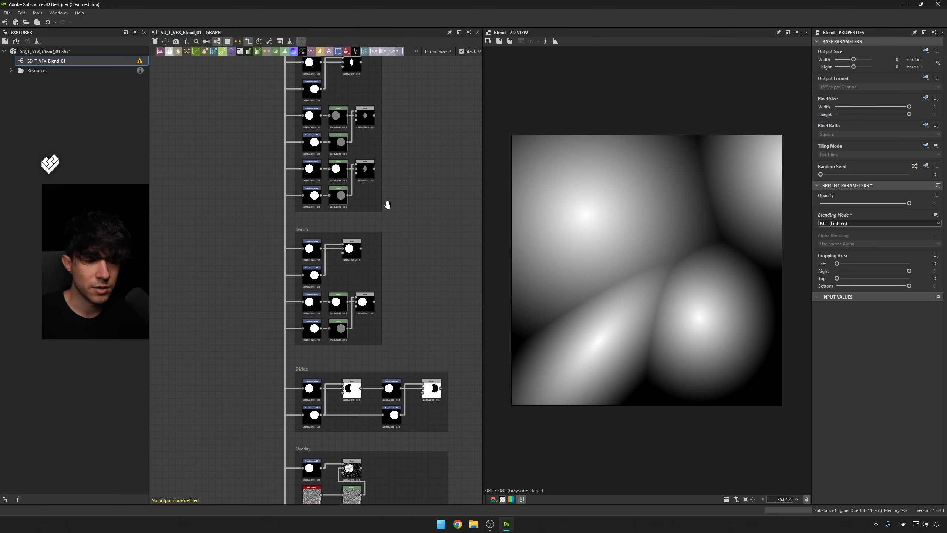
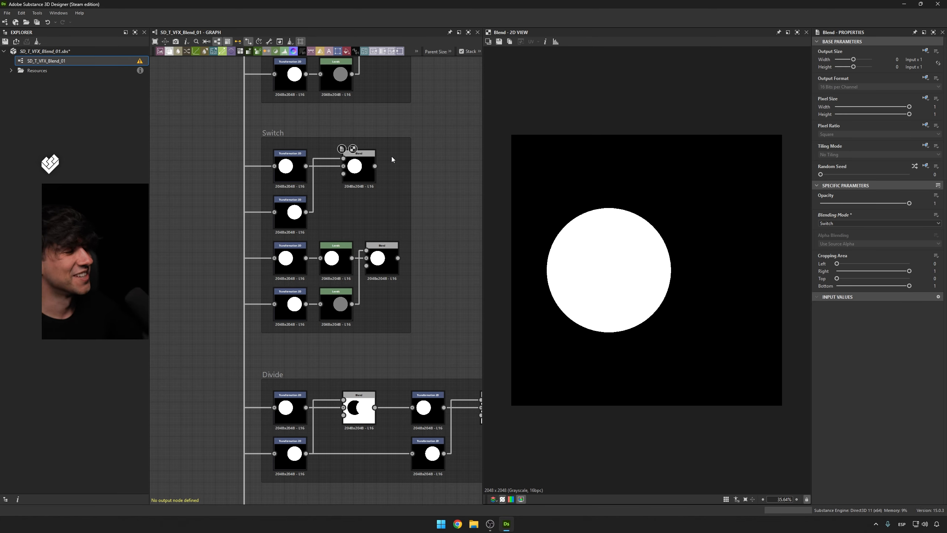
pyautogui.click(362, 175)
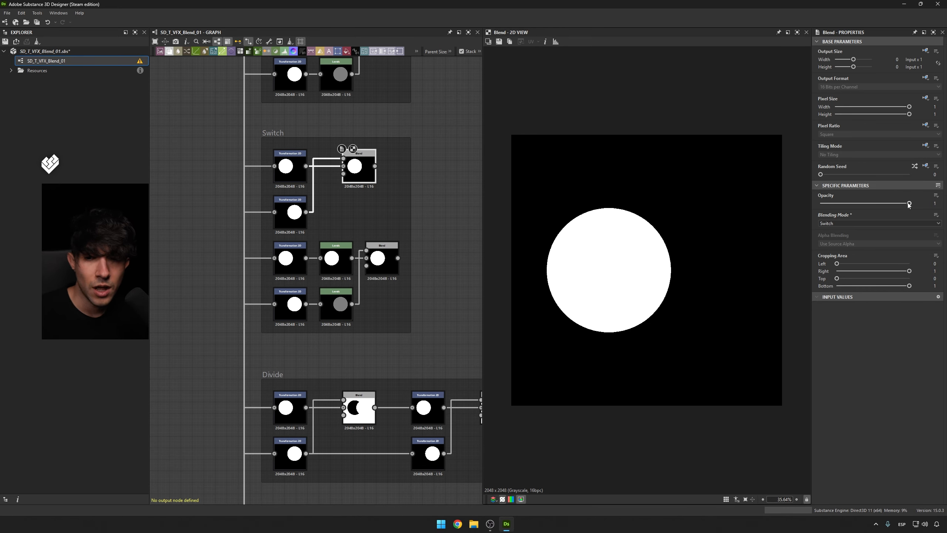
pyautogui.moveTo(910, 204); pyautogui.dragTo(765, 210)
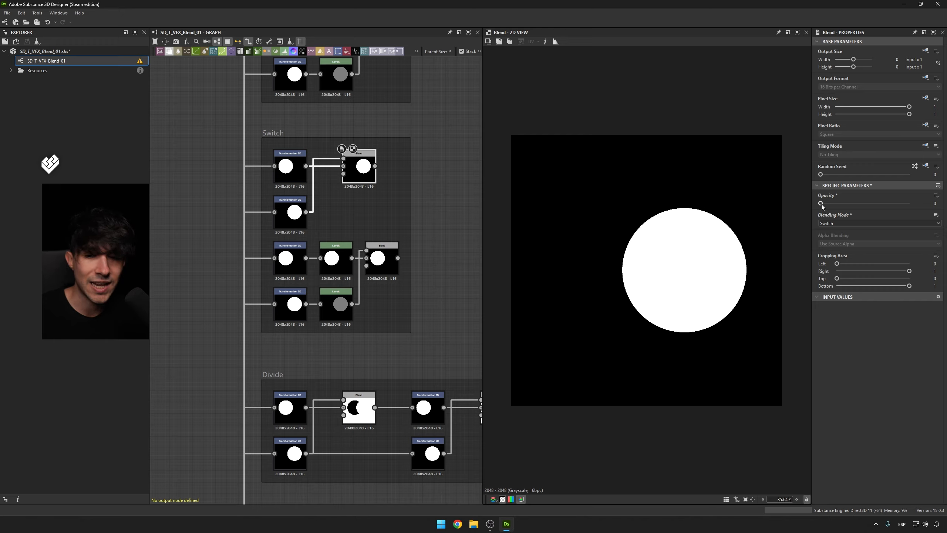
pyautogui.moveTo(821, 205); pyautogui.dragTo(819, 211)
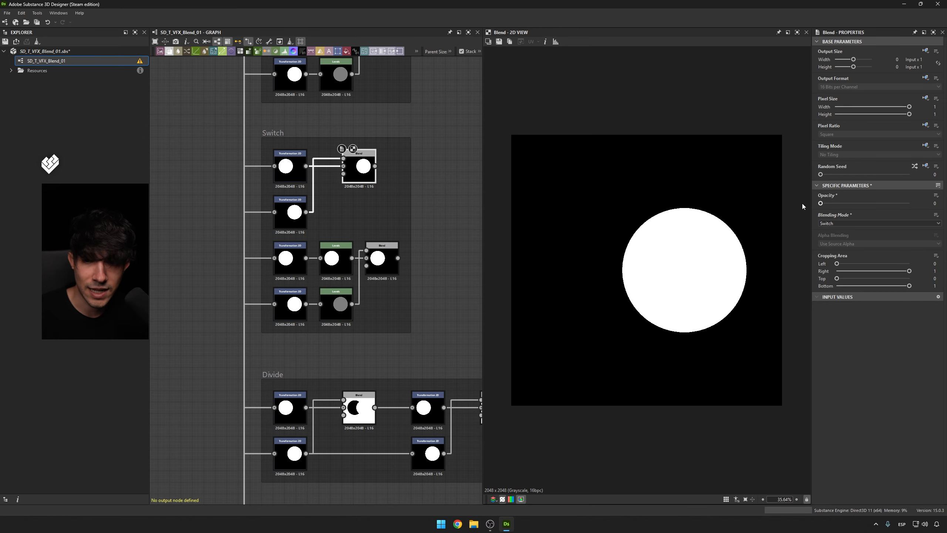
# Compare the circle Transformation 2D inputs of the first Switch Blend, restore the Blend's opacity to 1 and display it.
pyautogui.click(297, 208)
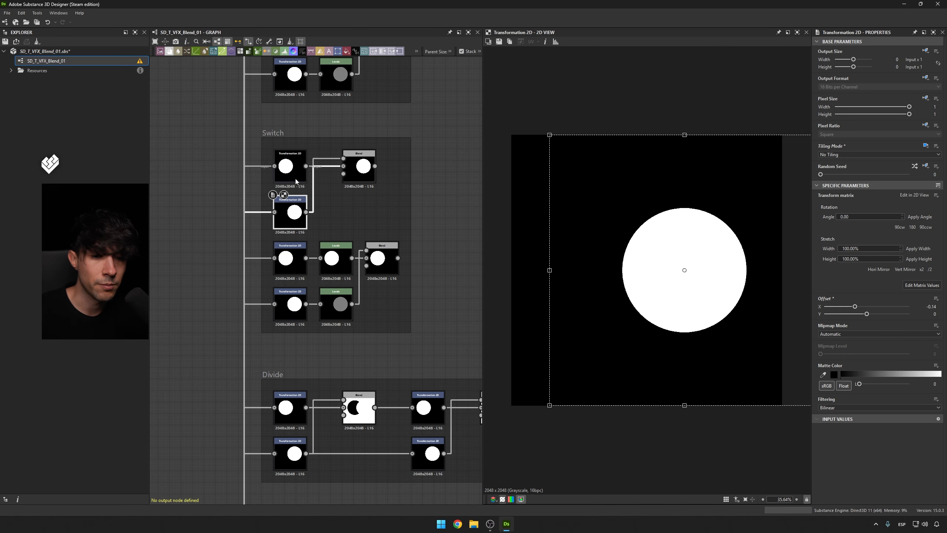
pyautogui.doubleClick(289, 168)
pyautogui.click(354, 179)
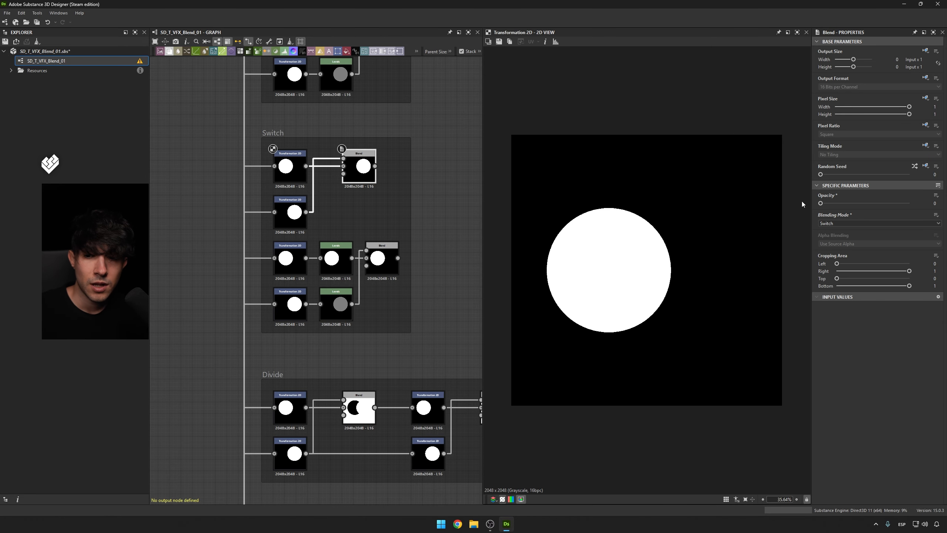
pyautogui.moveTo(837, 202); pyautogui.dragTo(911, 203)
pyautogui.doubleClick(358, 168)
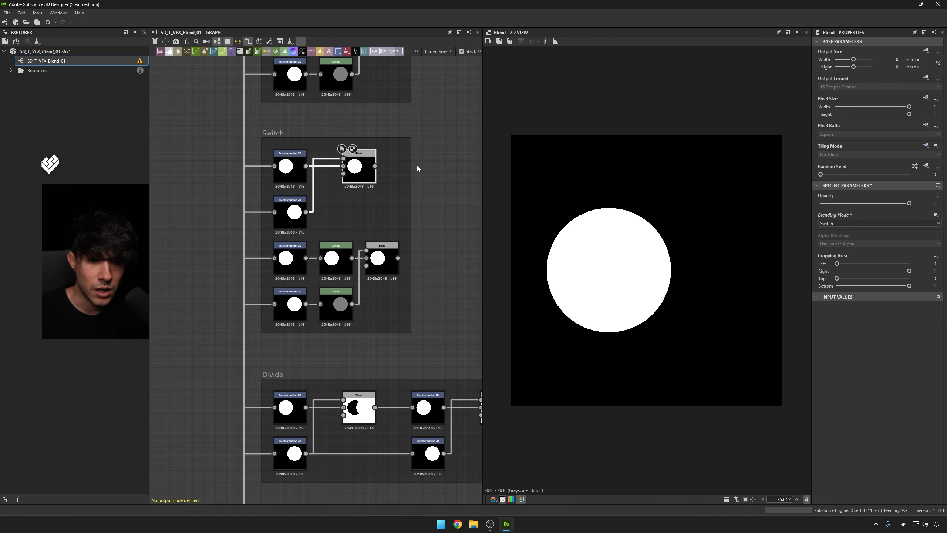
# Add a Blend node connected to the output of the last Blend in the row of noise texture variations.
pyautogui.scroll(-1, 425, 170)
pyautogui.scroll(1, 427, 182)
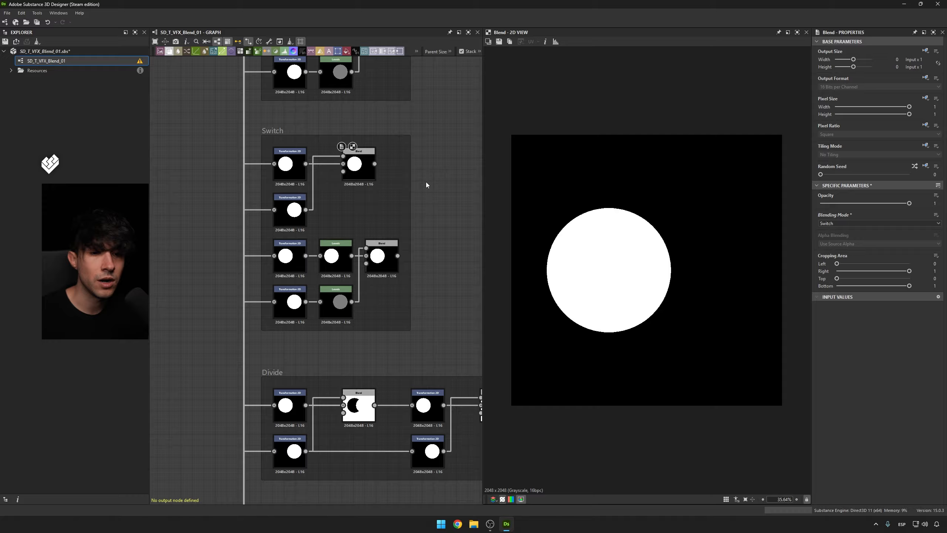
pyautogui.scroll(-8, 426, 182)
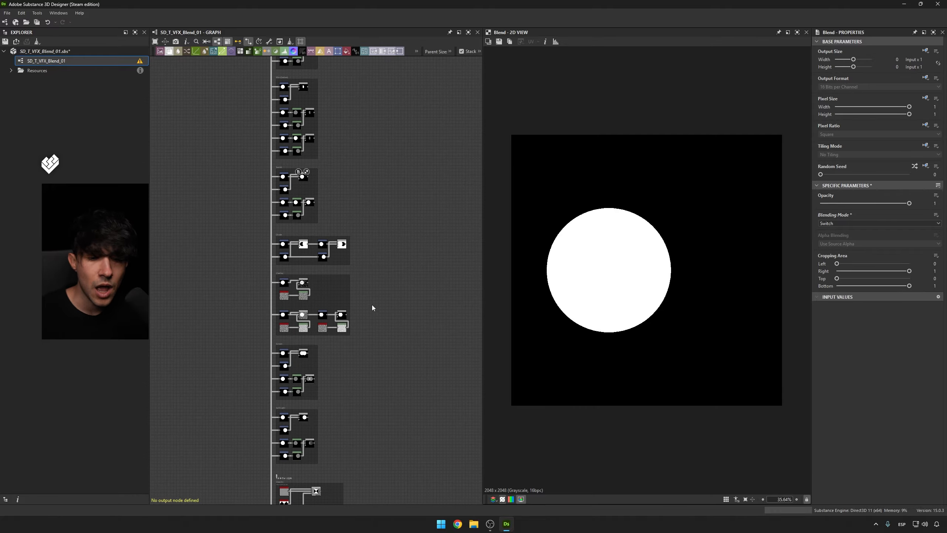
pyautogui.moveTo(372, 306); pyautogui.dragTo(320, 191, button='middle')
pyautogui.scroll(-4, 321, 188)
pyautogui.moveTo(366, 352); pyautogui.dragTo(330, 258, button='middle')
pyautogui.scroll(4, 330, 269)
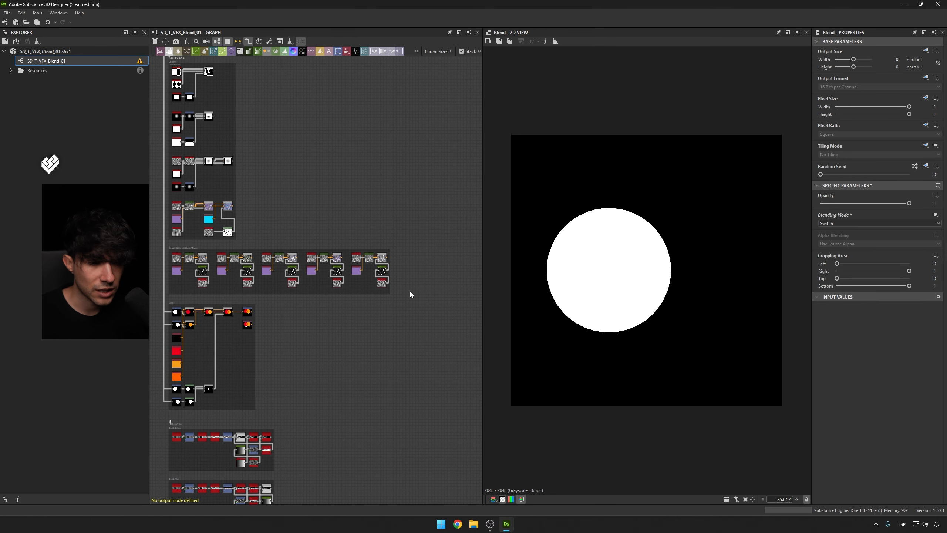
pyautogui.moveTo(410, 292); pyautogui.dragTo(170, 246)
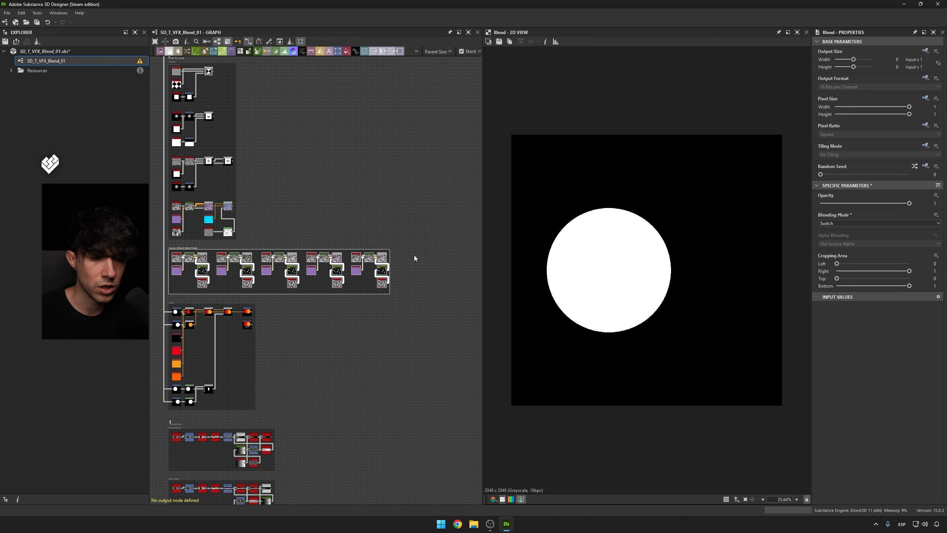
pyautogui.scroll(2, 413, 257)
pyautogui.moveTo(375, 258); pyautogui.dragTo(421, 239)
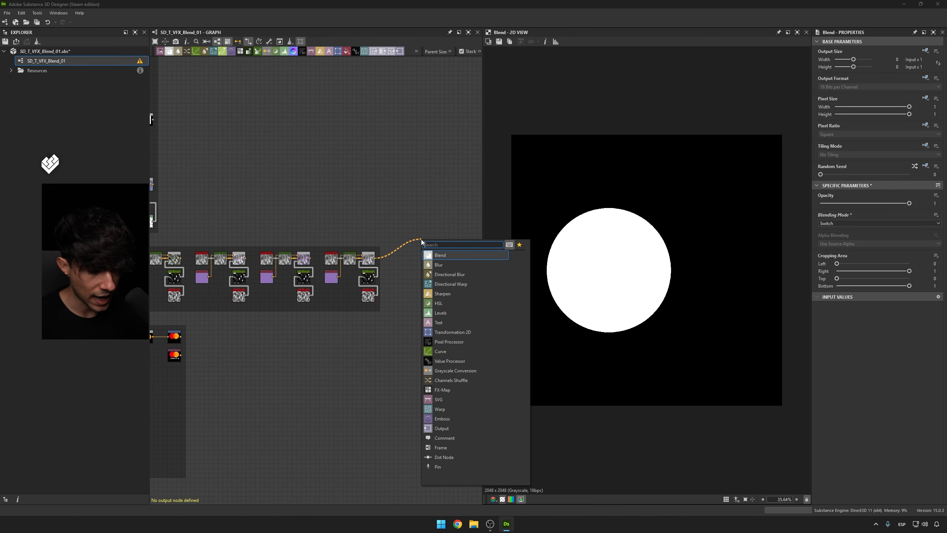
pyautogui.write('uni')
pyautogui.press('BackSpace')
pyautogui.press('BackSpace')
pyautogui.press('BackSpace')
pyautogui.press('Escape')
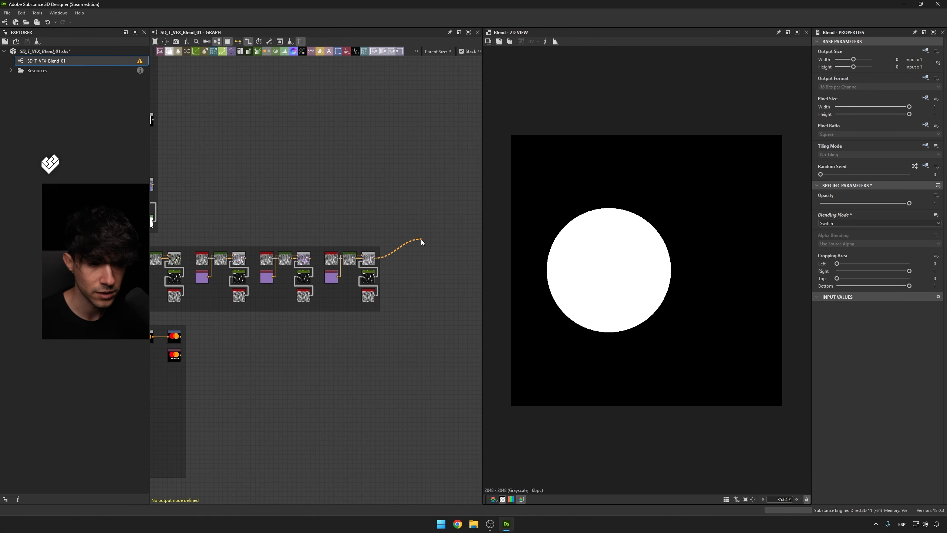
# Set the new Blend's blending mode to Switch and position it beside the noise variations row.
pyautogui.click(858, 223)
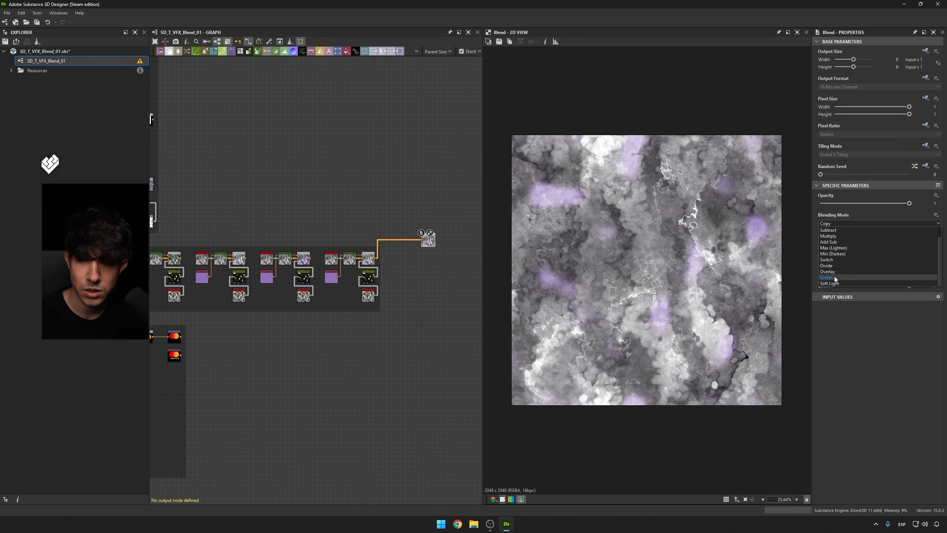
pyautogui.click(827, 259)
pyautogui.moveTo(430, 245); pyautogui.dragTo(435, 257)
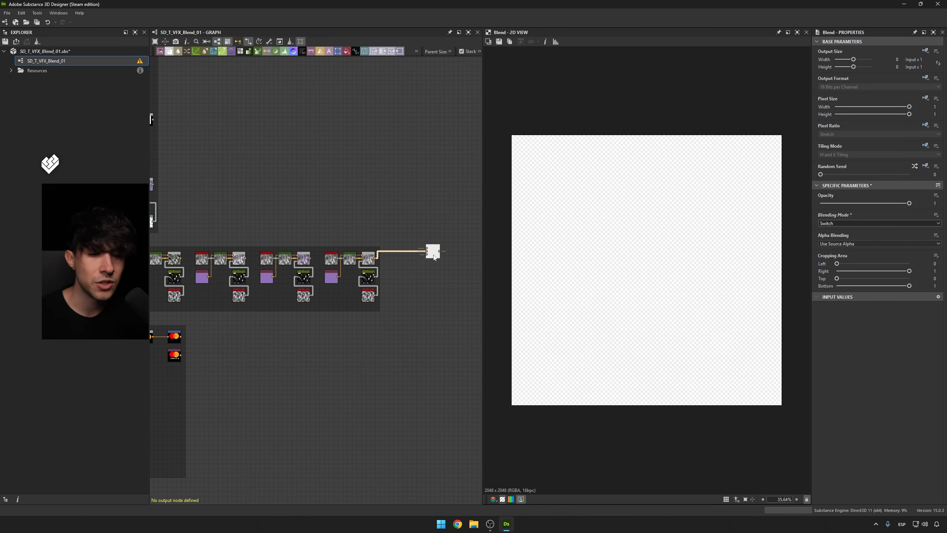
# Duplicate the last noise variation's nodes, from noise and Gradient Map to Blend, and place the copy above the original.
pyautogui.scroll(4, 432, 276)
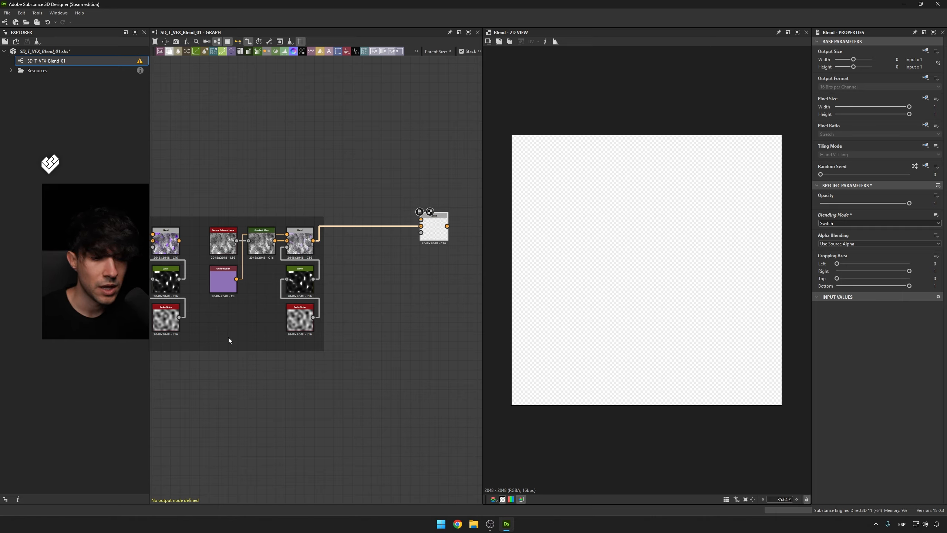
pyautogui.moveTo(228, 339); pyautogui.dragTo(317, 225)
pyautogui.hotkey('ctrl', 'c')
pyautogui.hotkey('ctrl', 'v')
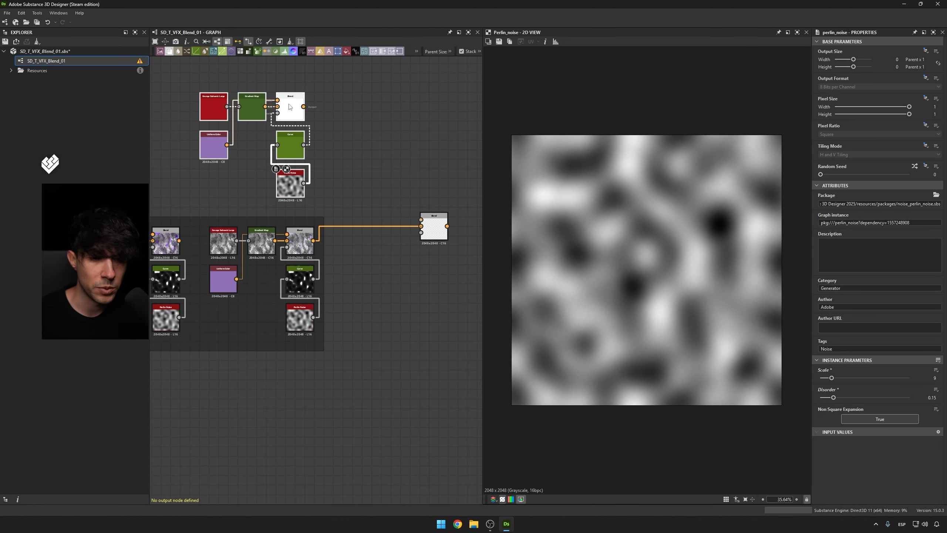
pyautogui.moveTo(289, 104); pyautogui.dragTo(300, 105)
# Connect the duplicated variation's Blend to the Switch Blend's foreground input, display the Switch Blend and lower its opacity to 0.
pyautogui.click(320, 109)
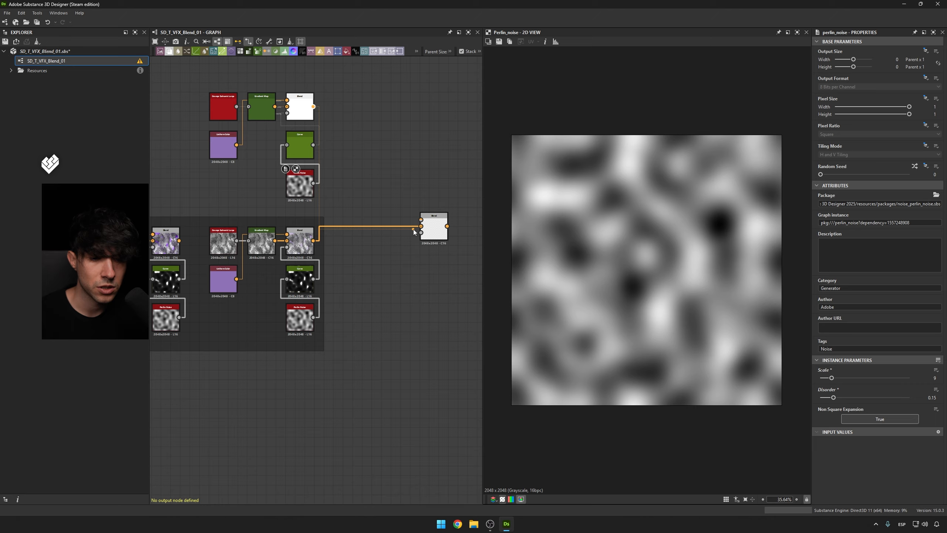
pyautogui.moveTo(414, 231); pyautogui.dragTo(420, 220)
pyautogui.doubleClick(433, 228)
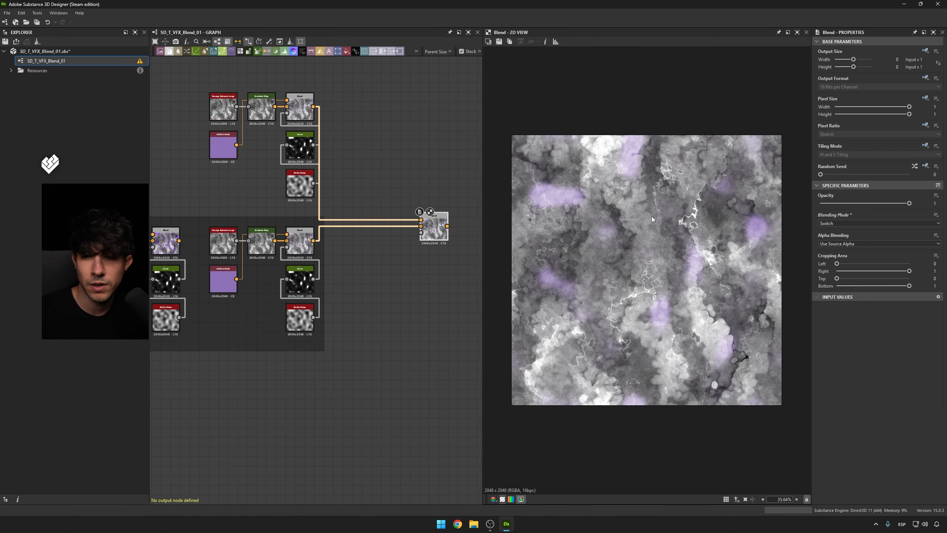
pyautogui.moveTo(909, 203); pyautogui.dragTo(821, 204)
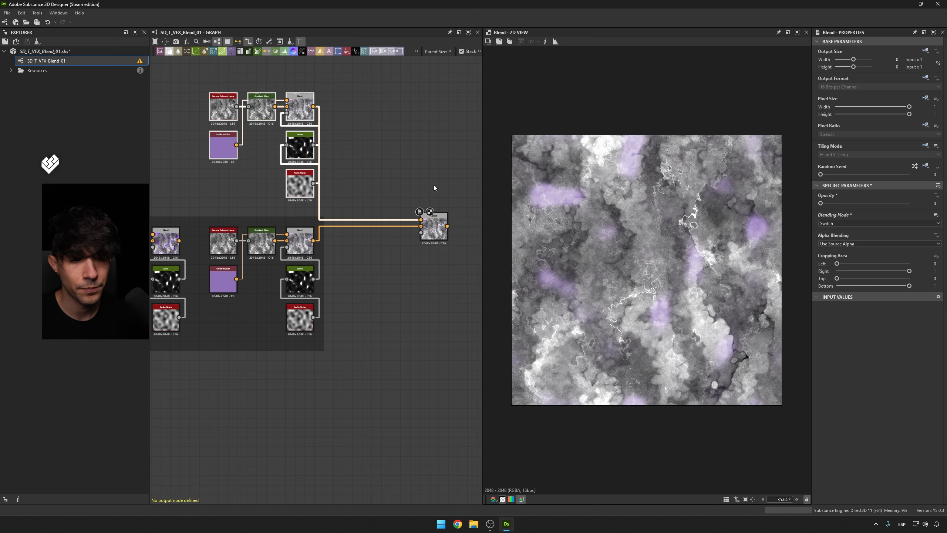
# Delete the duplicated noise variation nodes and the test Switch Blend.
pyautogui.press('Delete')
pyautogui.click(429, 224)
pyautogui.press('Delete')
# Return to the Switch group and display its first Blend in the 2D view.
pyautogui.scroll(-9, 410, 245)
pyautogui.moveTo(337, 148); pyautogui.dragTo(369, 321, button='middle')
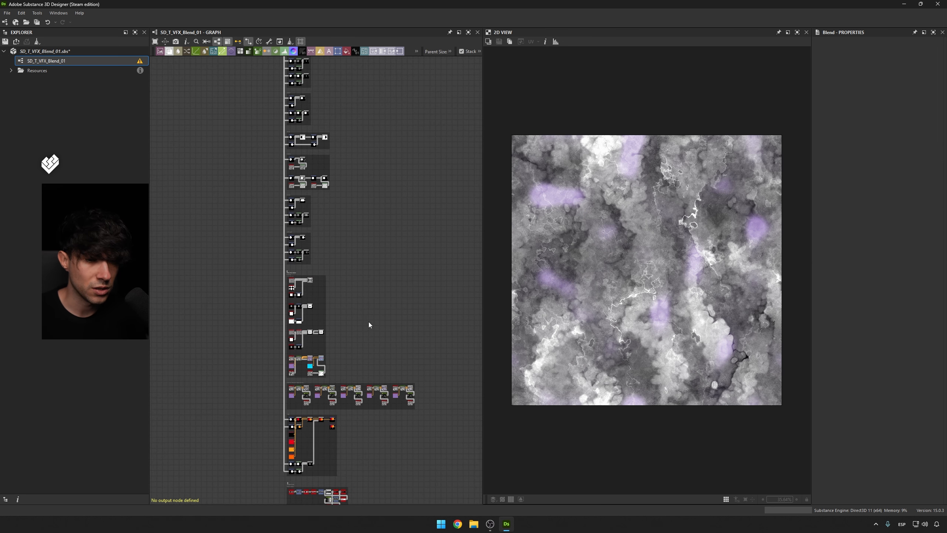
pyautogui.scroll(8, 366, 263)
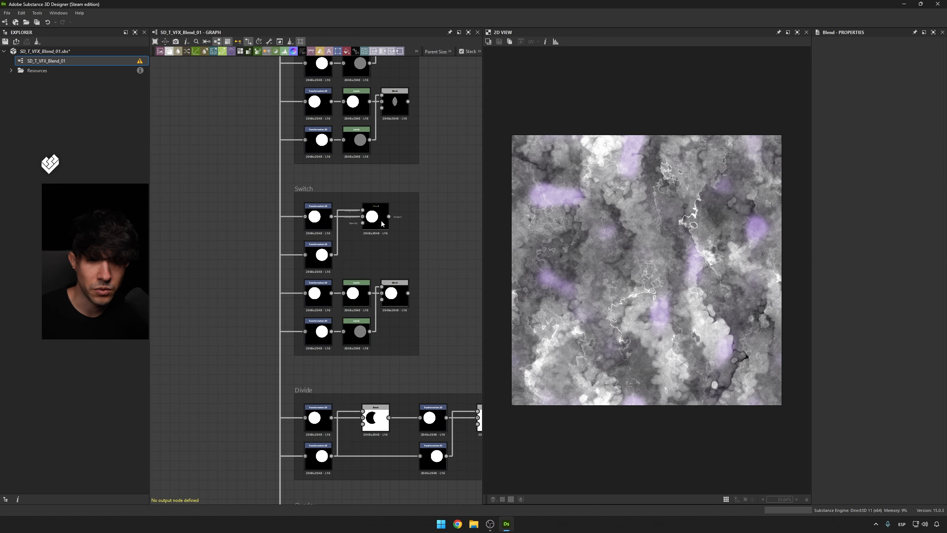
pyautogui.doubleClick(382, 221)
# Display the second Blend of the Divide group in the 2D view.
pyautogui.moveTo(419, 297); pyautogui.dragTo(400, 222, button='middle')
pyautogui.scroll(1, 385, 224)
pyautogui.moveTo(420, 277); pyautogui.dragTo(353, 218, button='middle')
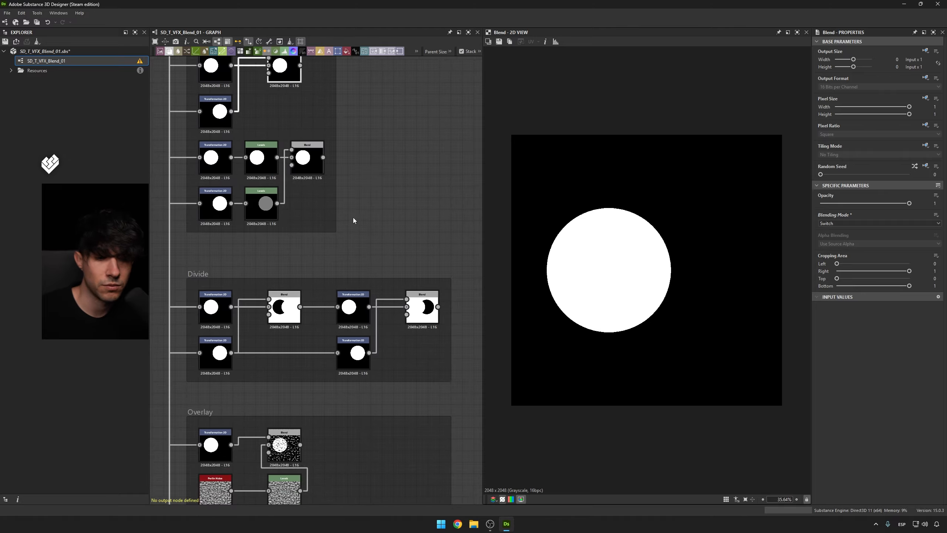
pyautogui.moveTo(384, 260); pyautogui.dragTo(384, 204, button='middle')
pyautogui.doubleClick(426, 255)
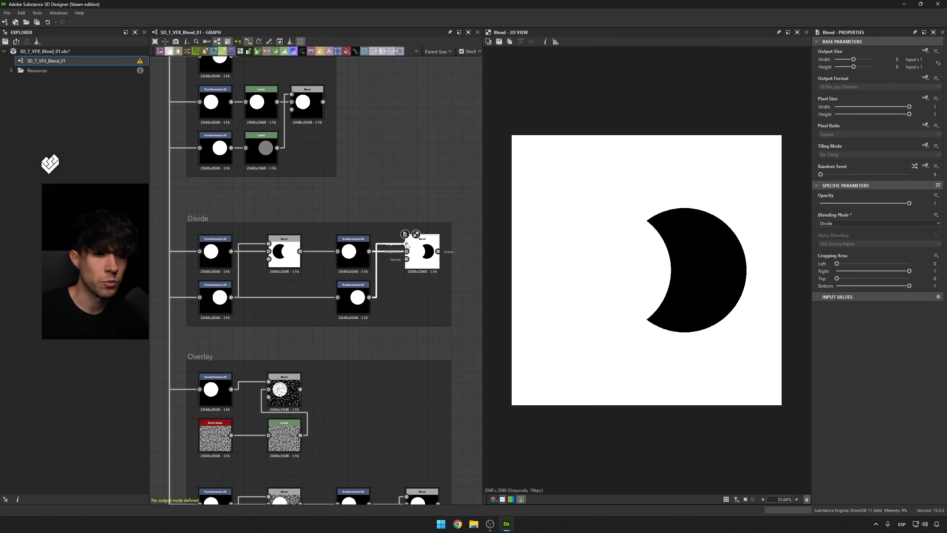
pyautogui.scroll(-8, 304, 221)
pyautogui.scroll(-3, 292, 221)
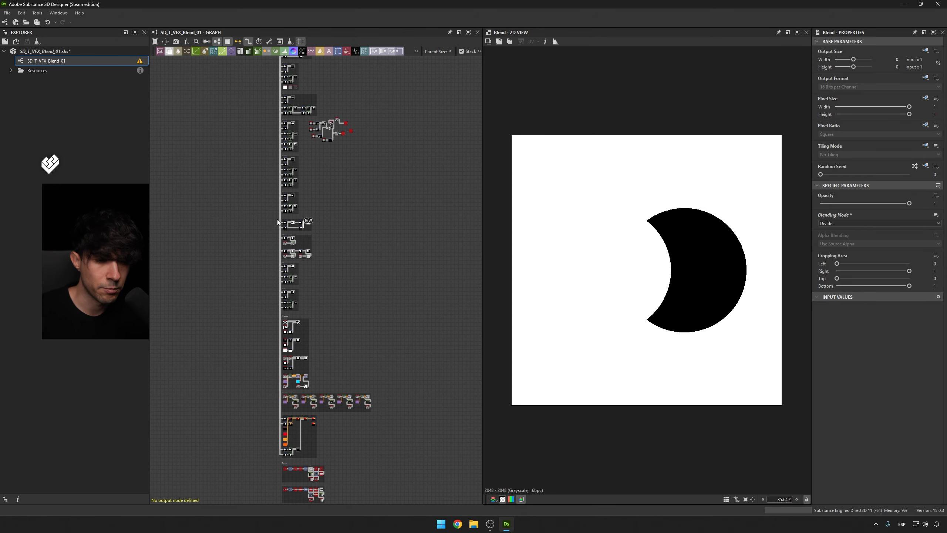
pyautogui.moveTo(277, 219); pyautogui.dragTo(269, 167, button='middle')
pyautogui.scroll(1, 269, 116)
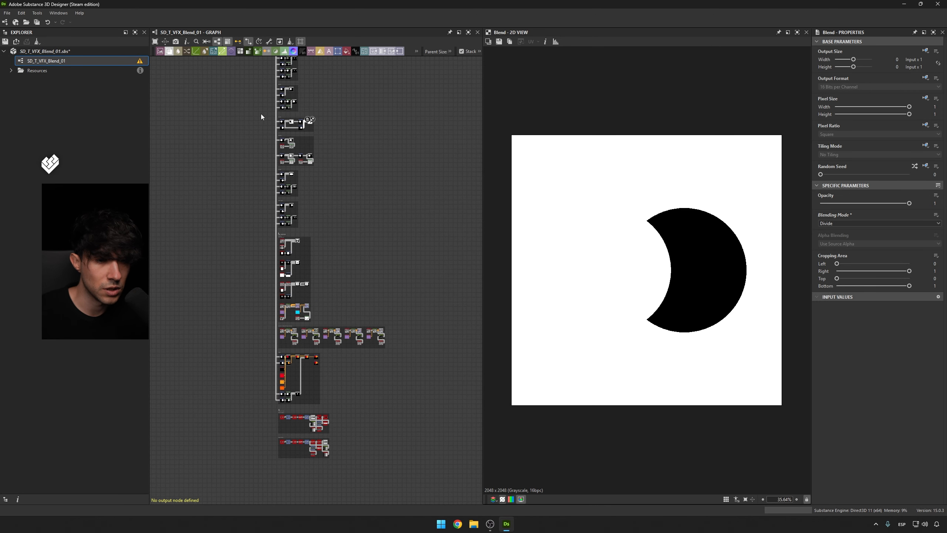
pyautogui.scroll(2, 283, 113)
pyautogui.scroll(6, 282, 112)
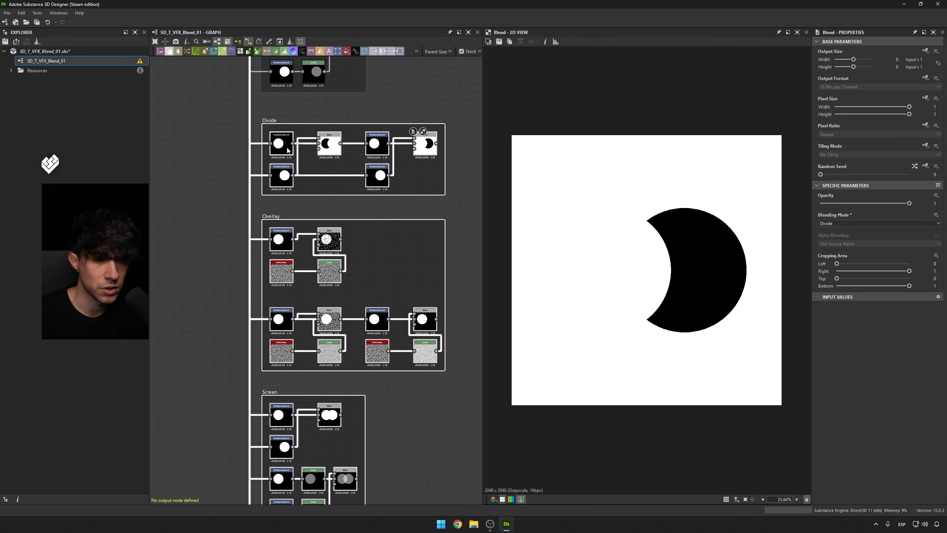
pyautogui.scroll(1, 302, 126)
pyautogui.moveTo(302, 123); pyautogui.dragTo(303, 114, button='middle')
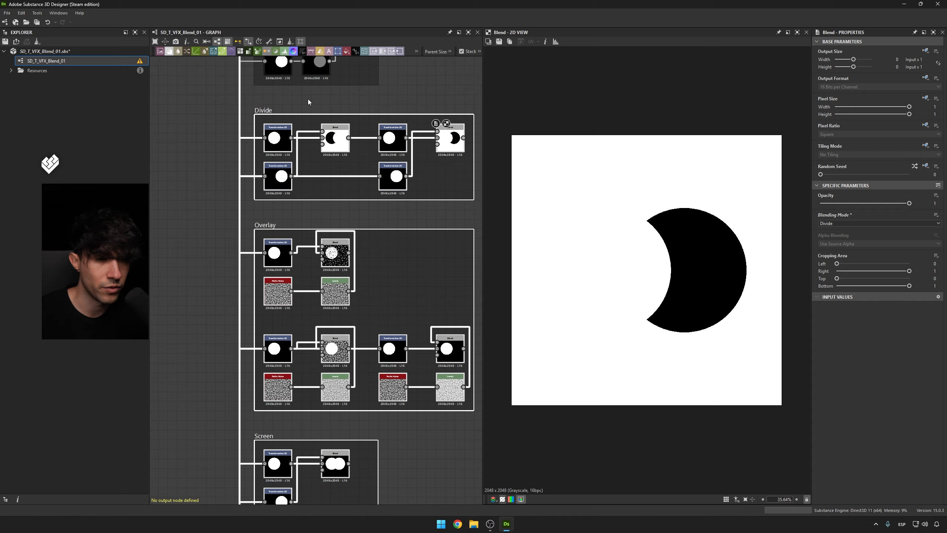
pyautogui.scroll(-4, 388, 173)
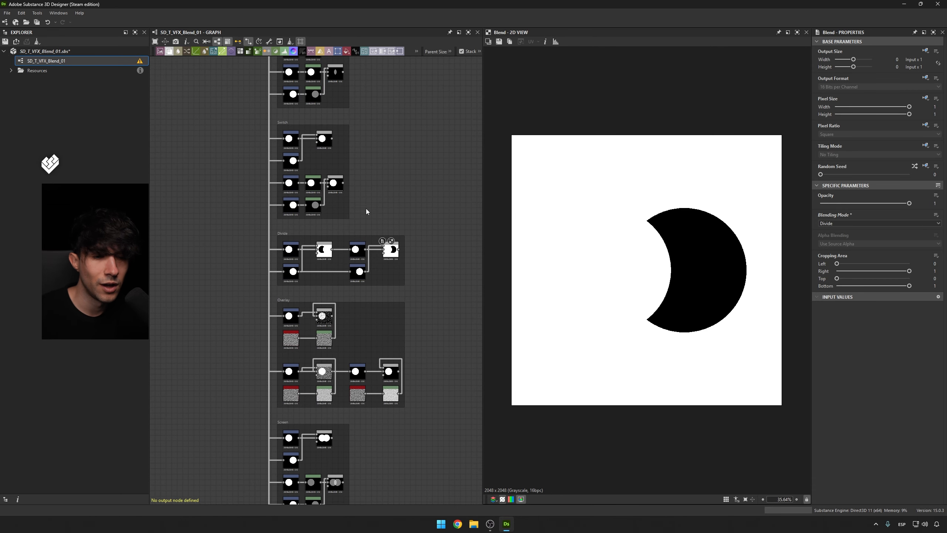
pyautogui.moveTo(368, 207); pyautogui.dragTo(341, 205, button='middle')
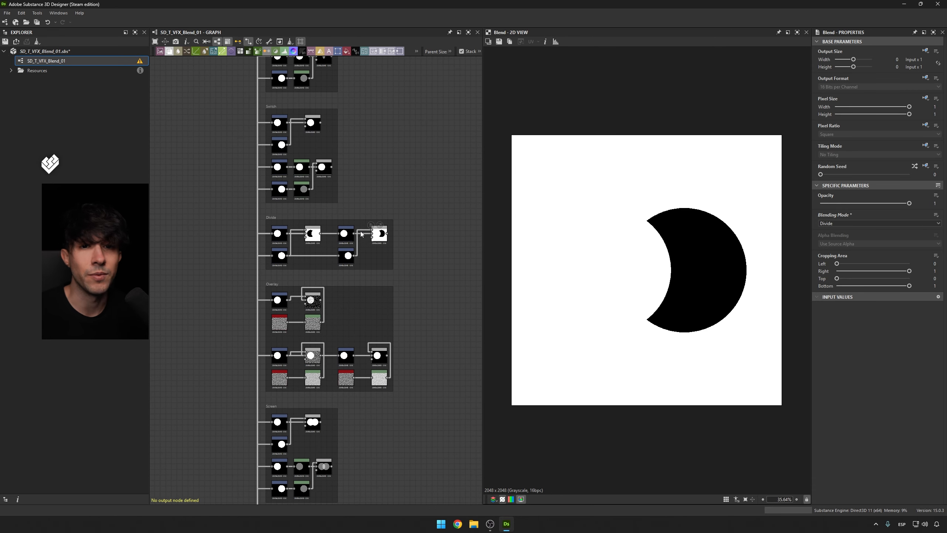
# Lower the first Divide Blend so it sits vertically centred between its two Transformation 2D inputs.
pyautogui.scroll(3, 313, 240)
pyautogui.scroll(2, 313, 240)
pyautogui.scroll(-3, 347, 257)
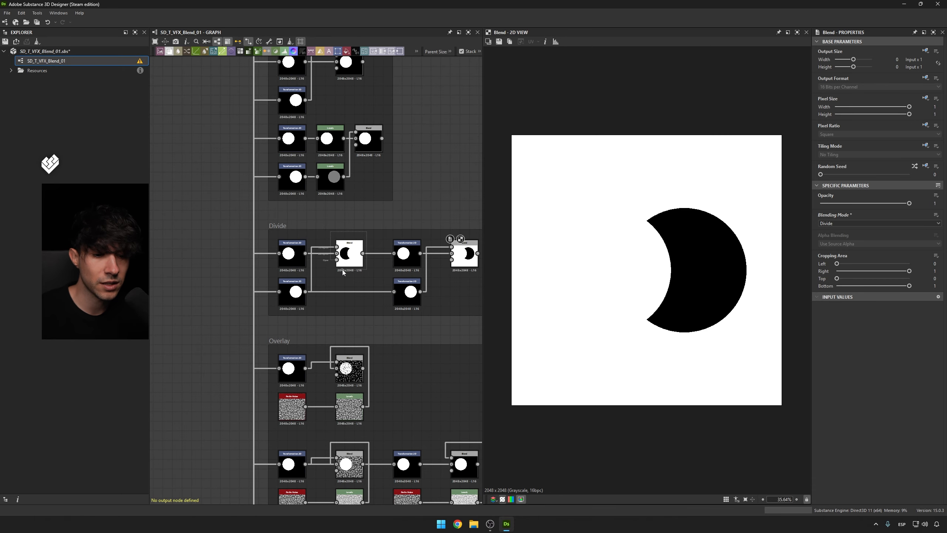
pyautogui.press('space')
pyautogui.moveTo(351, 256); pyautogui.dragTo(351, 275)
pyautogui.click(297, 295)
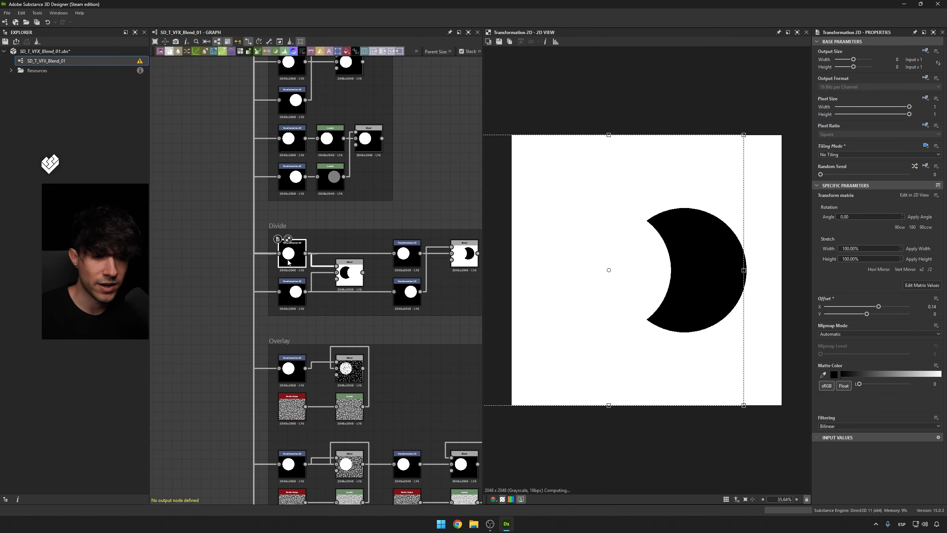
pyautogui.click(349, 279)
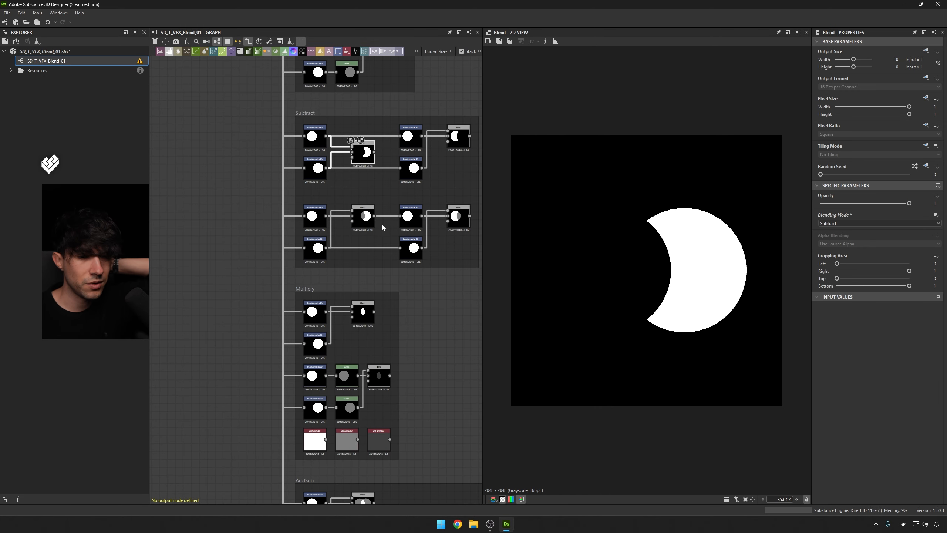
# Lower the second Blend of the Subtract group's first row between its inputs and display both of that row's Blends in the 2D view.
pyautogui.scroll(-3, 390, 243)
pyautogui.scroll(3, 442, 174)
pyautogui.click(421, 198)
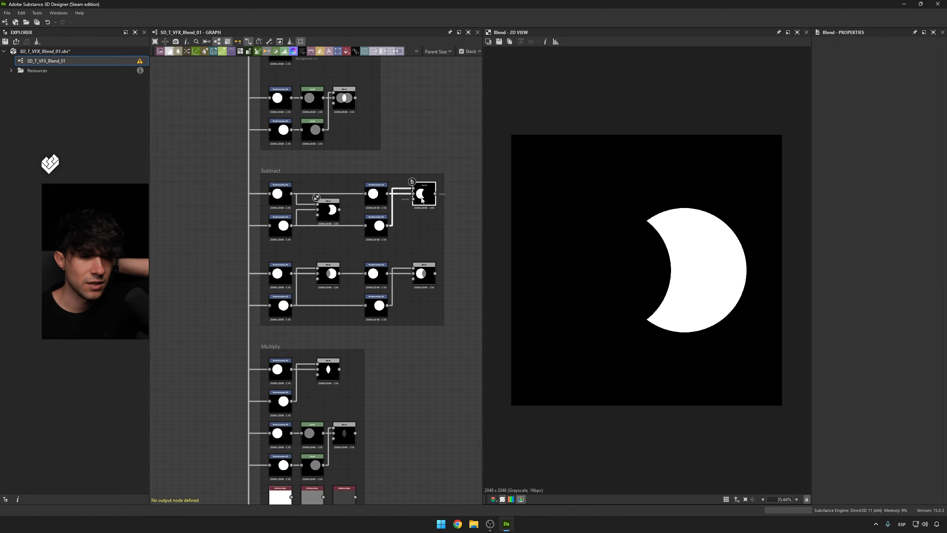
pyautogui.doubleClick(422, 198)
pyautogui.doubleClick(332, 211)
pyautogui.moveTo(423, 195); pyautogui.dragTo(425, 209)
pyautogui.doubleClick(425, 209)
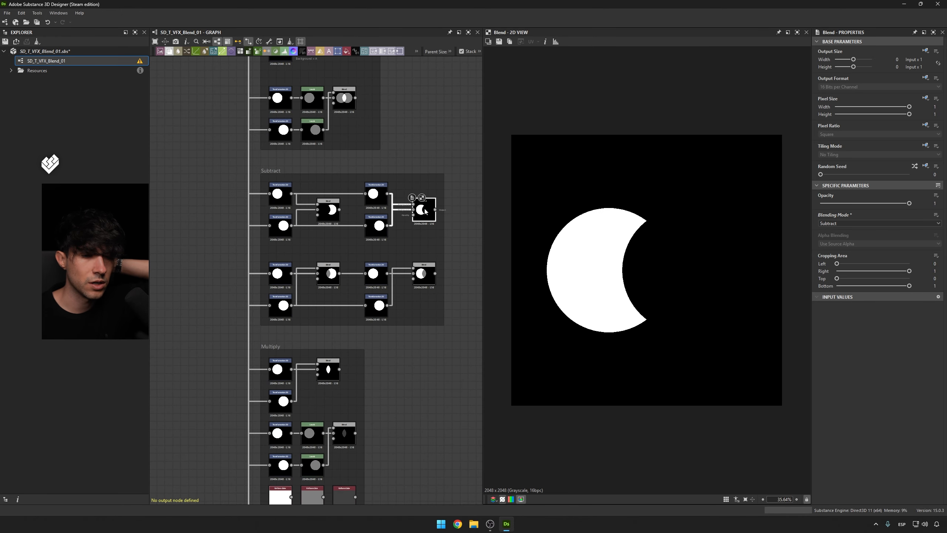
pyautogui.doubleClick(329, 211)
# Return to the Divide group and display its first and second Blends in the 2D view for comparison.
pyautogui.scroll(-4, 384, 312)
pyautogui.moveTo(392, 330); pyautogui.dragTo(373, 283, button='middle')
pyautogui.scroll(4, 372, 283)
pyautogui.moveTo(371, 374); pyautogui.dragTo(369, 209, button='middle')
pyautogui.scroll(1, 370, 209)
pyautogui.moveTo(362, 395); pyautogui.dragTo(351, 340, button='middle')
pyautogui.scroll(4, 351, 340)
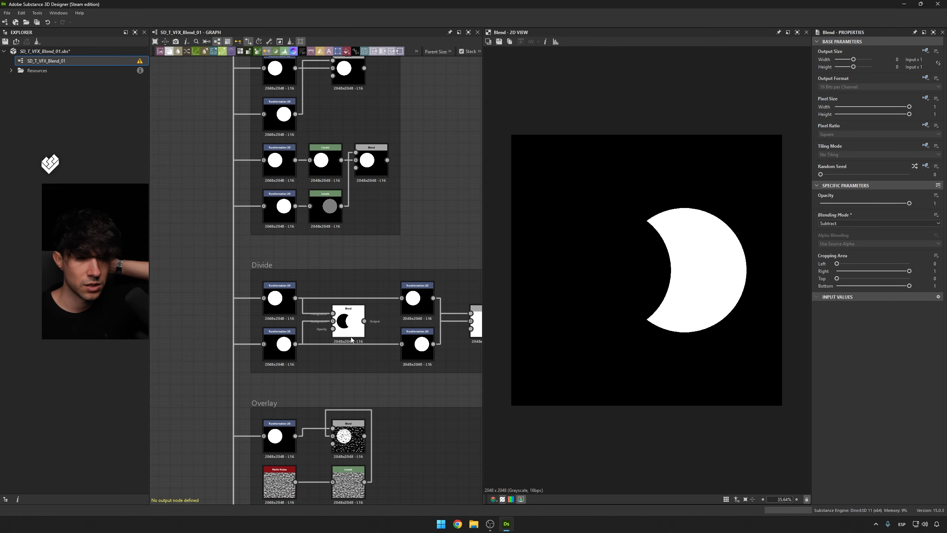
pyautogui.doubleClick(350, 324)
pyautogui.moveTo(463, 322); pyautogui.dragTo(425, 323, button='middle')
pyautogui.doubleClick(447, 321)
pyautogui.scroll(-4, 393, 216)
pyautogui.scroll(4, 369, 258)
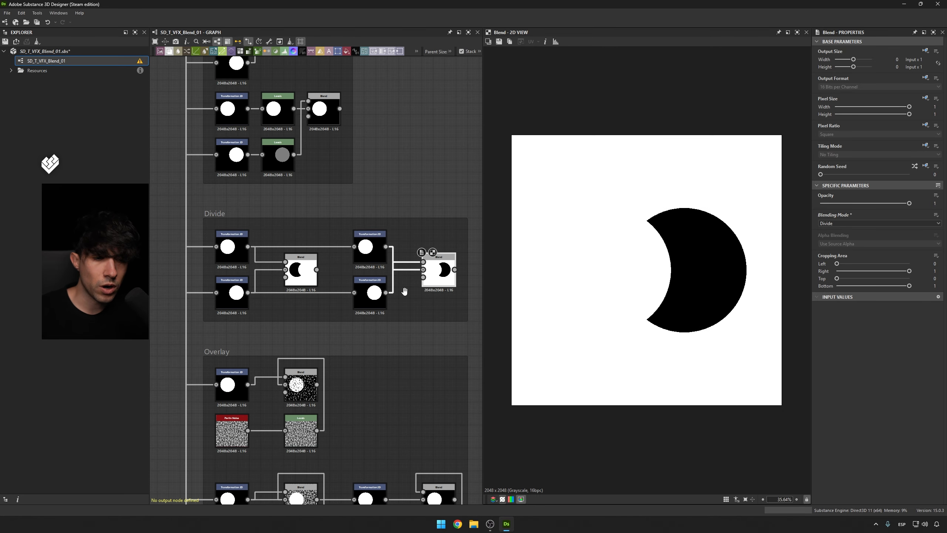
pyautogui.moveTo(405, 291); pyautogui.dragTo(395, 197, button='middle')
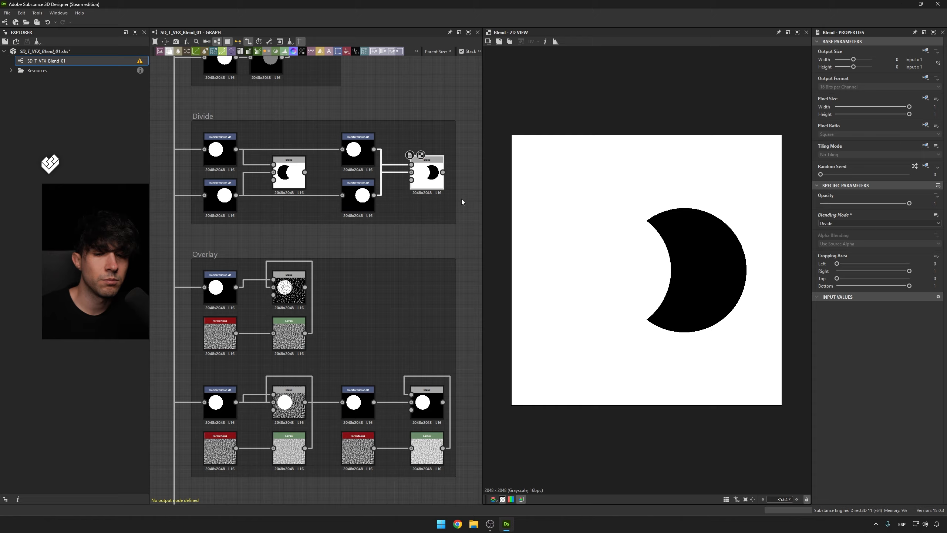
# Display the Subtract and Add Sub Blends of the Different Blend Modes group in the 2D view.
pyautogui.scroll(-5, 427, 183)
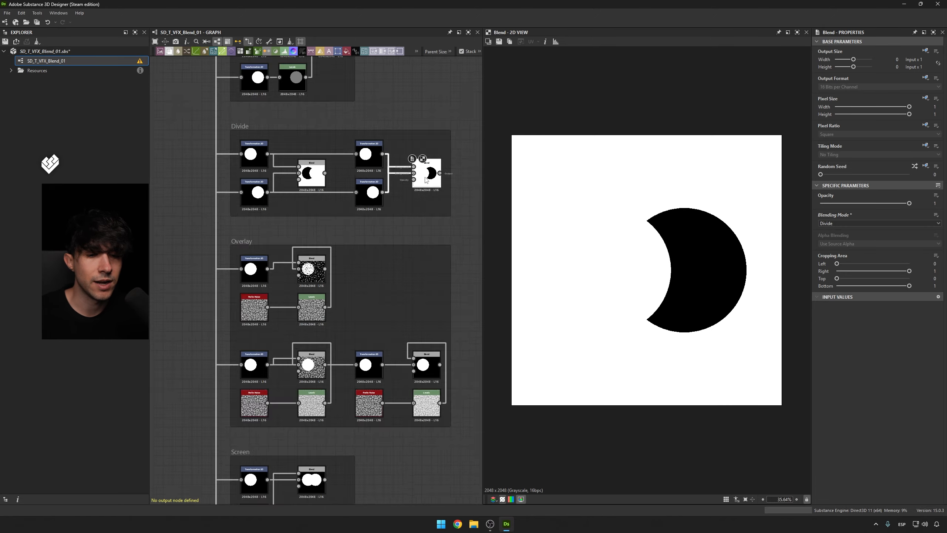
pyautogui.moveTo(411, 250); pyautogui.dragTo(358, 71, button='middle')
pyautogui.moveTo(390, 257); pyautogui.dragTo(381, 66, button='middle')
pyautogui.moveTo(436, 319); pyautogui.dragTo(400, 144, button='middle')
pyautogui.scroll(5, 337, 241)
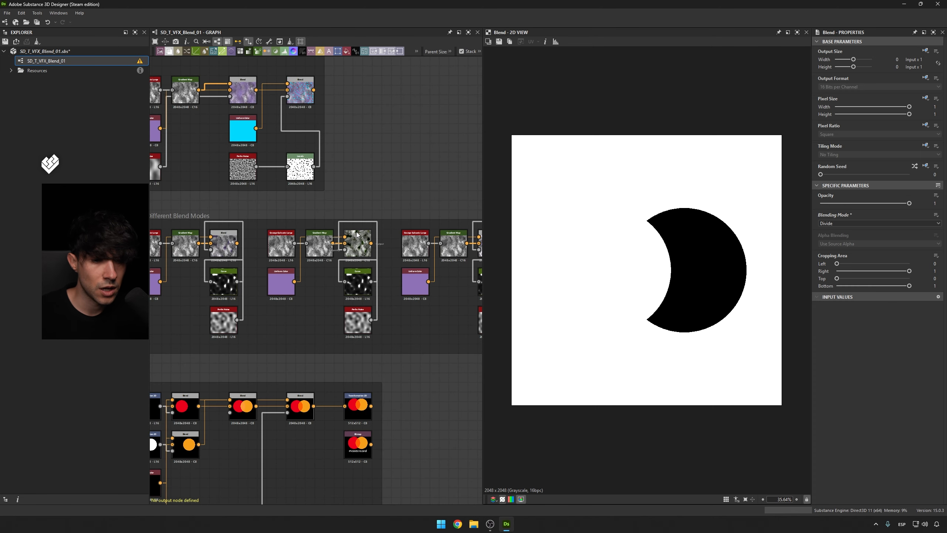
pyautogui.doubleClick(357, 236)
pyautogui.moveTo(359, 238); pyautogui.dragTo(226, 224, button='middle')
pyautogui.moveTo(473, 213); pyautogui.dragTo(391, 218, button='middle')
pyautogui.doubleClick(412, 230)
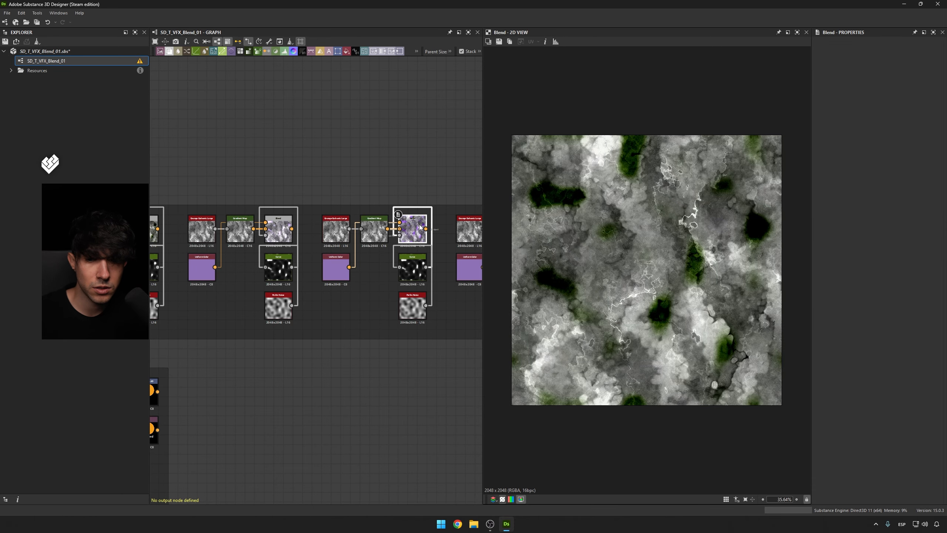
pyautogui.moveTo(298, 177); pyautogui.dragTo(313, 179, button='middle')
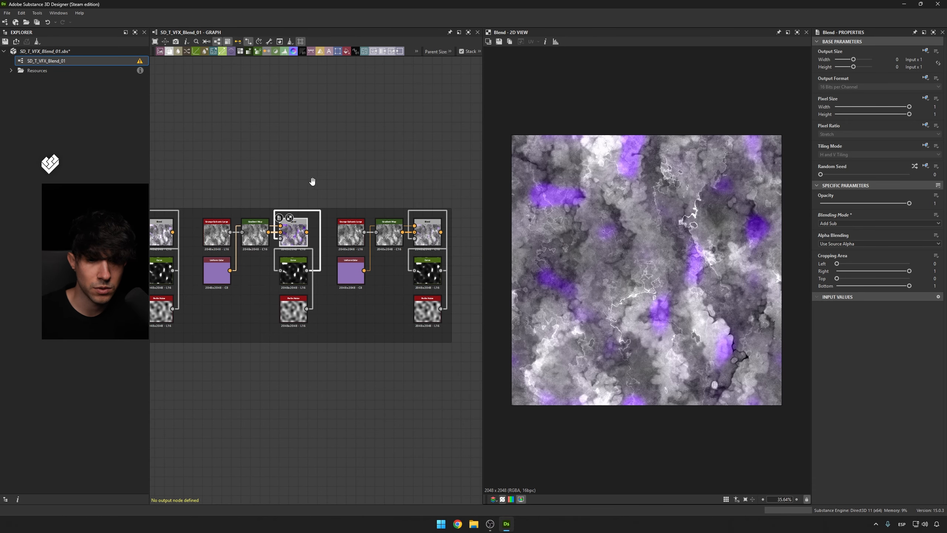
# Set the blending mode of the last Blend in the Different Blend Modes group to Divide.
pyautogui.click(836, 224)
pyautogui.click(826, 272)
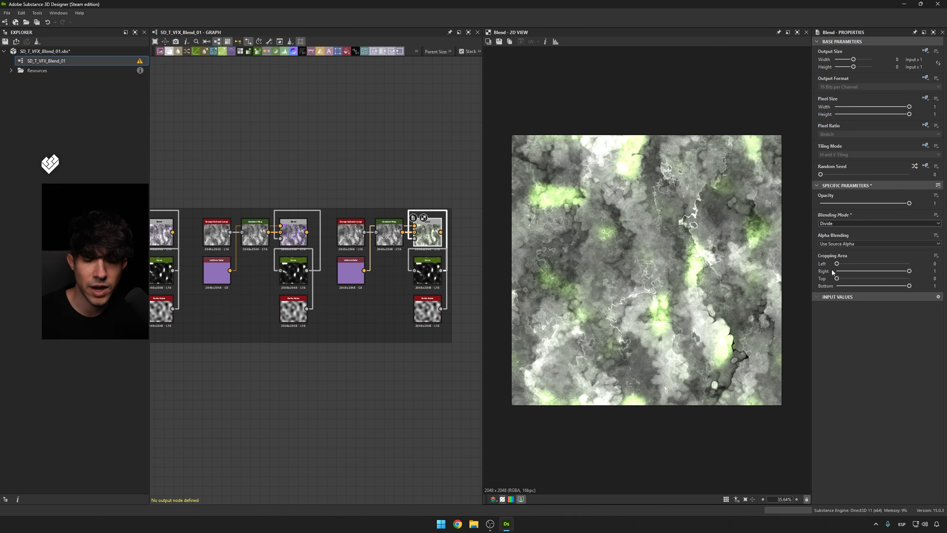
pyautogui.moveTo(374, 183); pyautogui.dragTo(443, 188, button='middle')
pyautogui.scroll(-1, 290, 200)
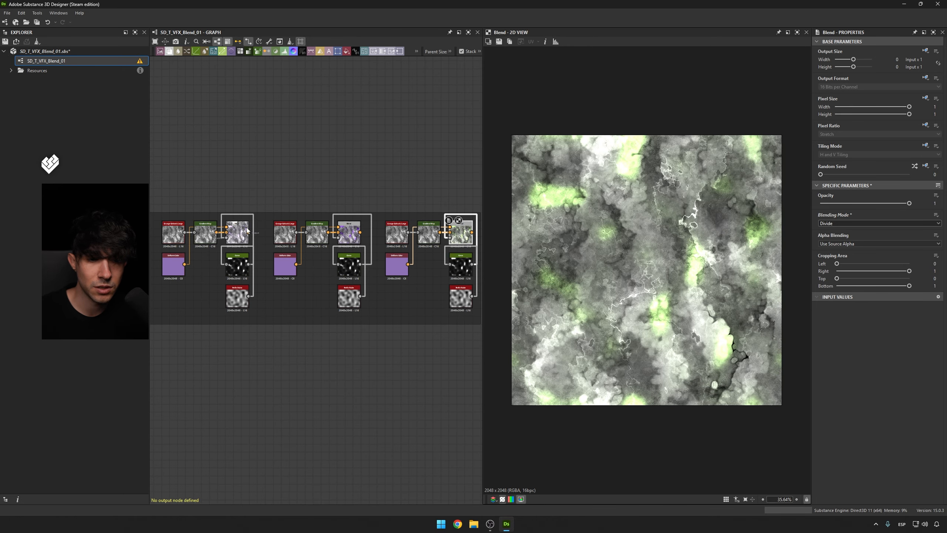
# Compare the Subtract Blend with the last Blend, set to Divide, in the 2D view.
pyautogui.moveTo(231, 223); pyautogui.dragTo(182, 190, button='middle')
pyautogui.scroll(1, 305, 226)
pyautogui.doubleClick(182, 228)
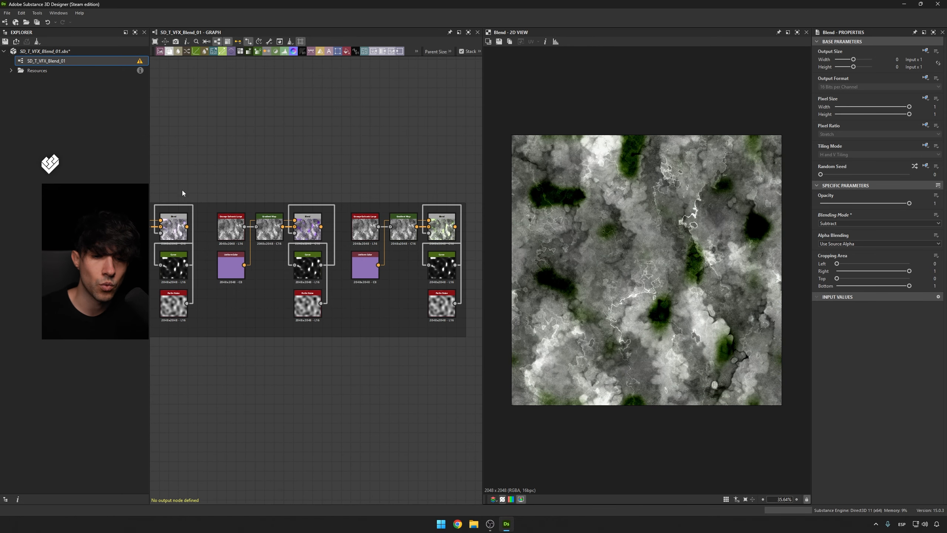
pyautogui.moveTo(318, 179); pyautogui.dragTo(217, 185, button='middle')
pyautogui.scroll(1, 217, 187)
pyautogui.scroll(1, 368, 224)
pyautogui.doubleClick(369, 226)
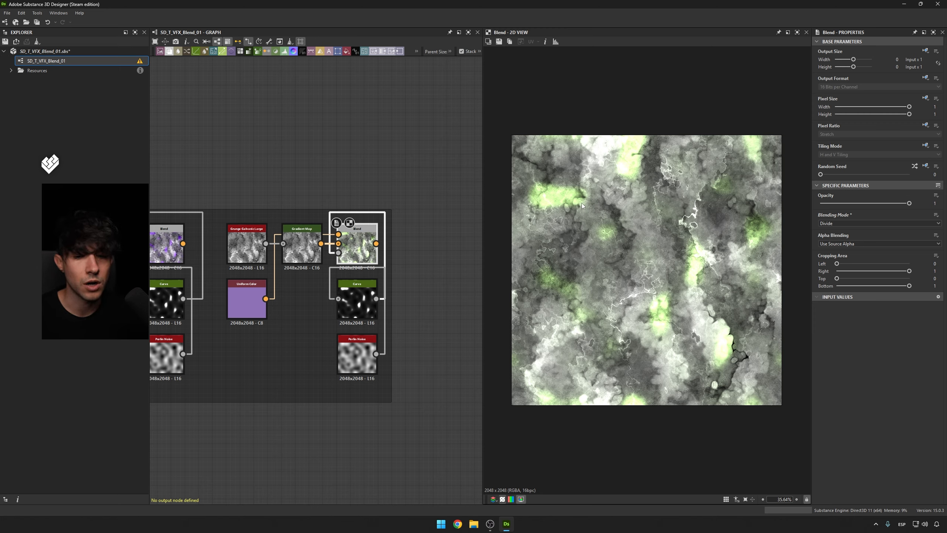
# Try Add (Linear Dodge) as the last Blend's blending mode, then set it back to Divide.
pyautogui.moveTo(251, 202); pyautogui.dragTo(284, 198, button='middle')
pyautogui.click(832, 223)
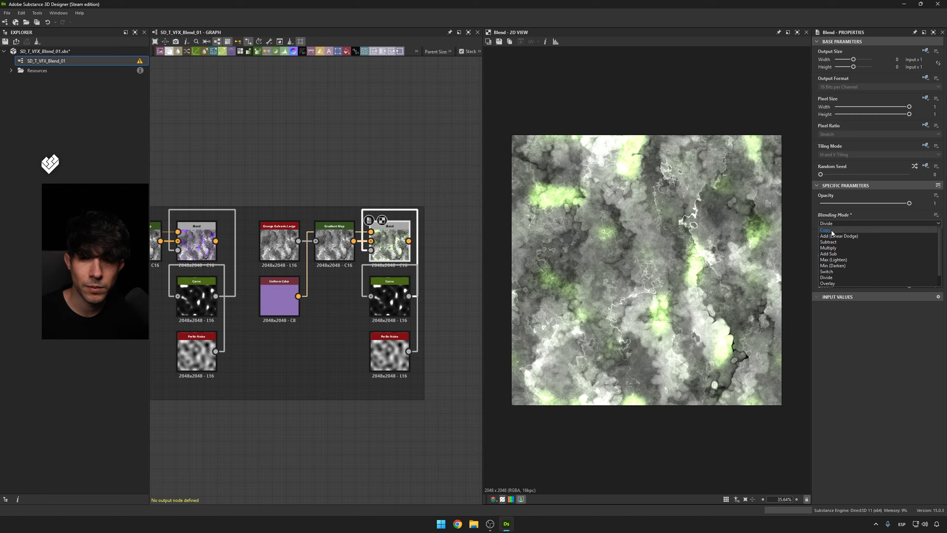
pyautogui.click(835, 233)
pyautogui.click(836, 223)
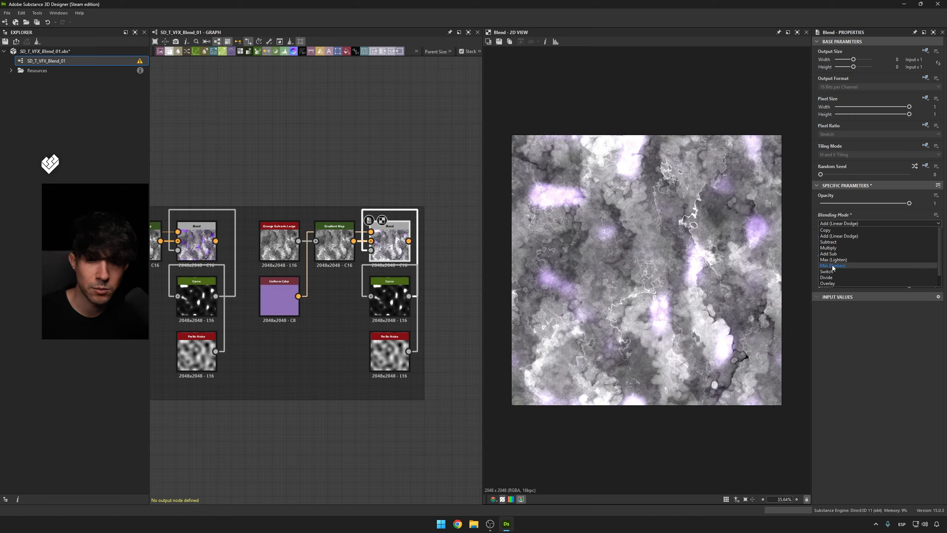
pyautogui.click(833, 281)
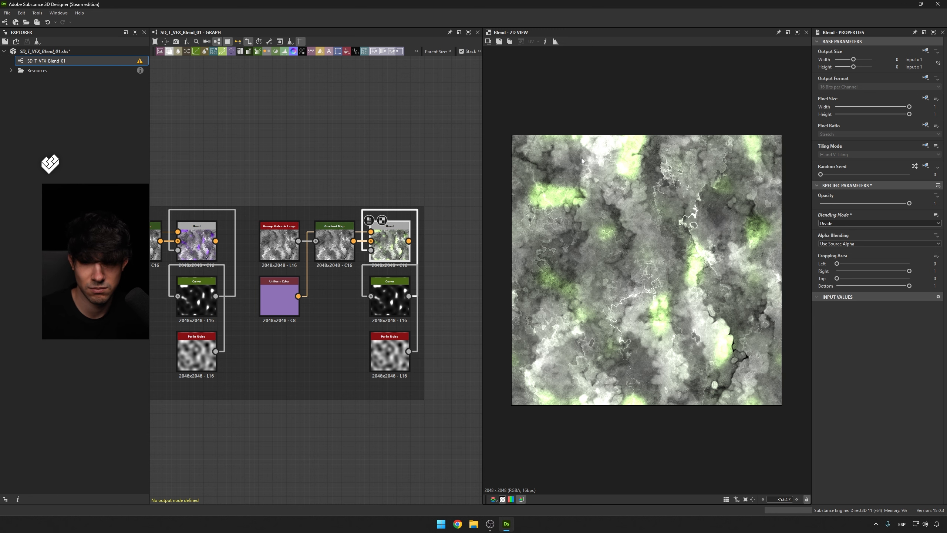
pyautogui.scroll(-2, 625, 186)
pyautogui.scroll(4, 630, 198)
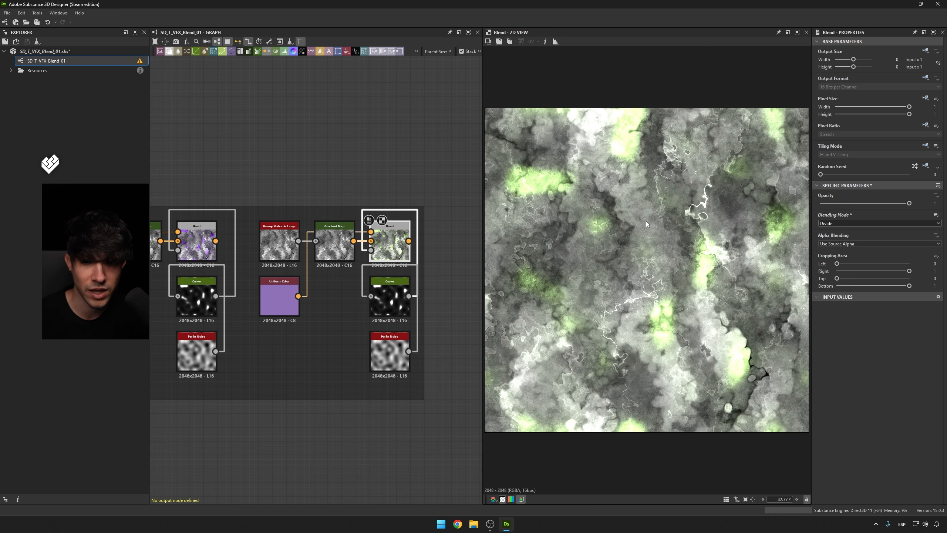
# Undo the blending mode changes on the last Blend of the Different Blend Modes group.
pyautogui.scroll(-2, 640, 218)
pyautogui.scroll(-3, 395, 172)
pyautogui.moveTo(330, 177); pyautogui.dragTo(347, 205, button='middle')
pyautogui.hotkey('ctrl', 'z')
pyautogui.scroll(-4, 351, 211)
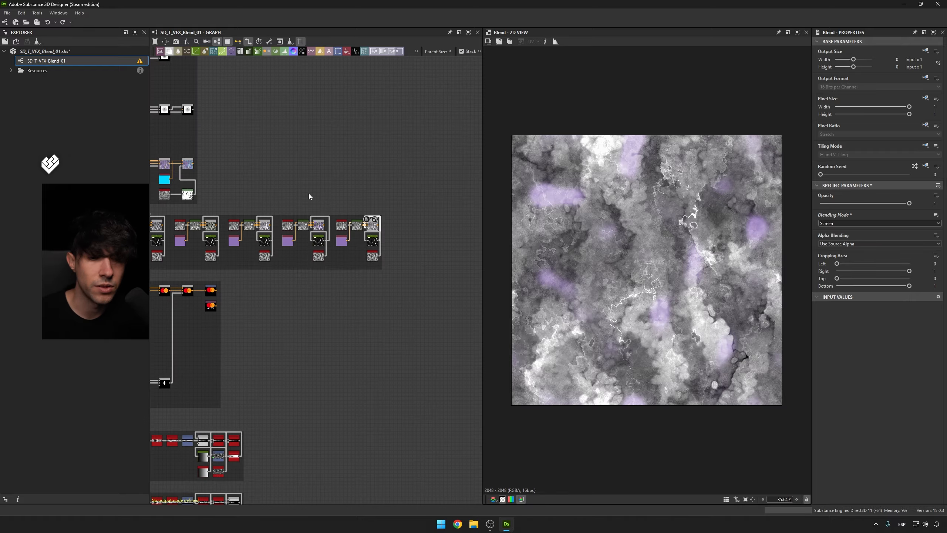
# Go to the Overlay group and display its first Blend in the 2D view.
pyautogui.moveTo(209, 95); pyautogui.dragTo(400, 386, button='middle')
pyautogui.moveTo(363, 112); pyautogui.dragTo(382, 280, button='middle')
pyautogui.scroll(3, 382, 190)
pyautogui.moveTo(383, 190); pyautogui.dragTo(407, 264, button='middle')
pyautogui.scroll(2, 404, 295)
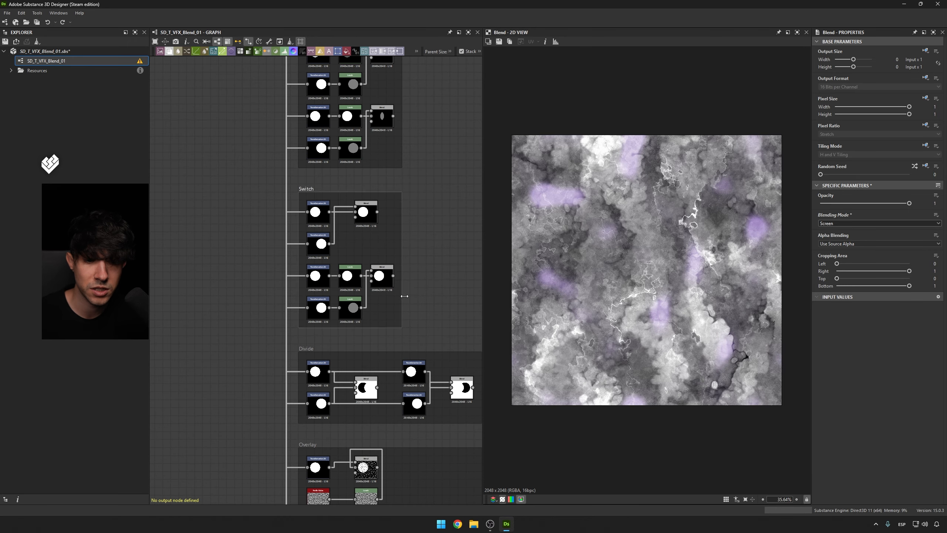
pyautogui.moveTo(404, 297); pyautogui.dragTo(351, 117, button='middle')
pyautogui.scroll(3, 375, 262)
pyautogui.moveTo(374, 262); pyautogui.dragTo(386, 222, button='middle')
pyautogui.scroll(-1, 387, 222)
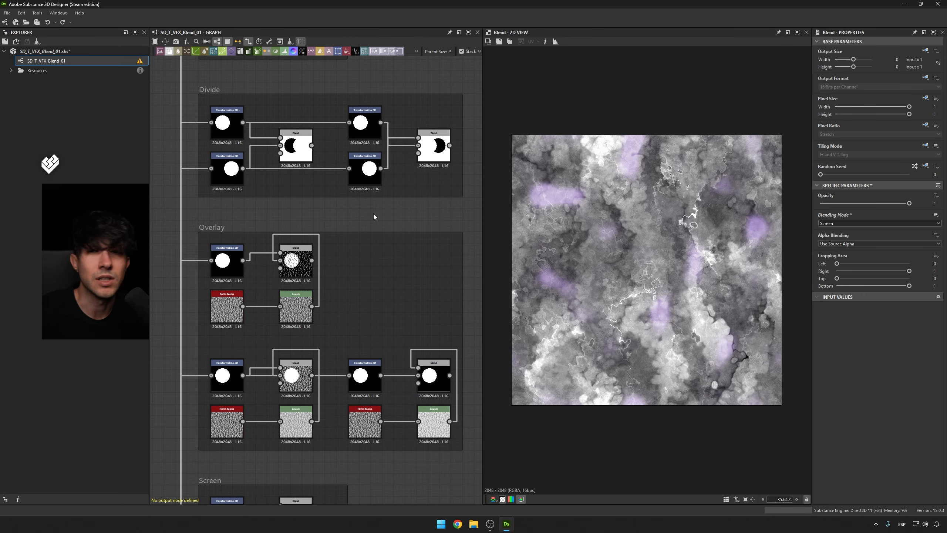
pyautogui.moveTo(374, 214); pyautogui.dragTo(400, 162, button='middle')
pyautogui.doubleClick(325, 216)
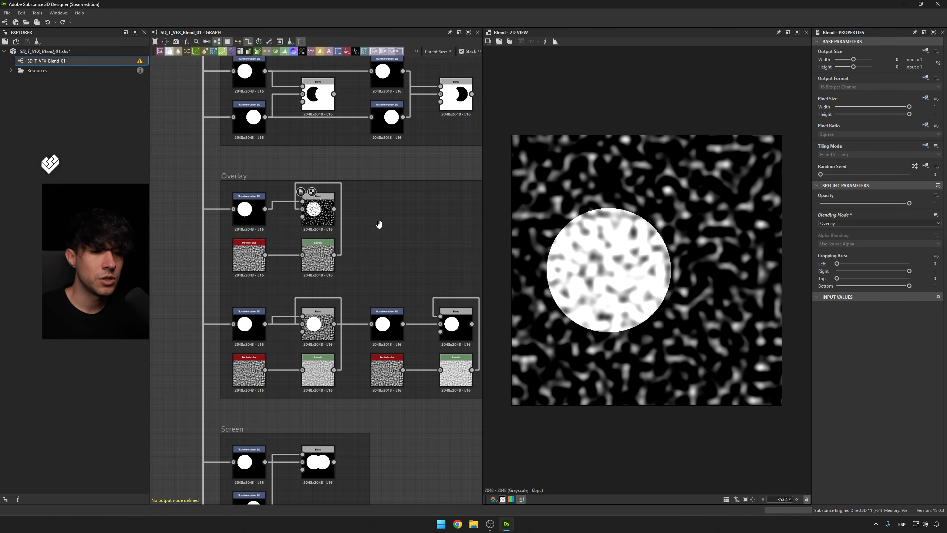
pyautogui.moveTo(373, 222); pyautogui.dragTo(356, 219, button='middle')
pyautogui.scroll(3, 268, 211)
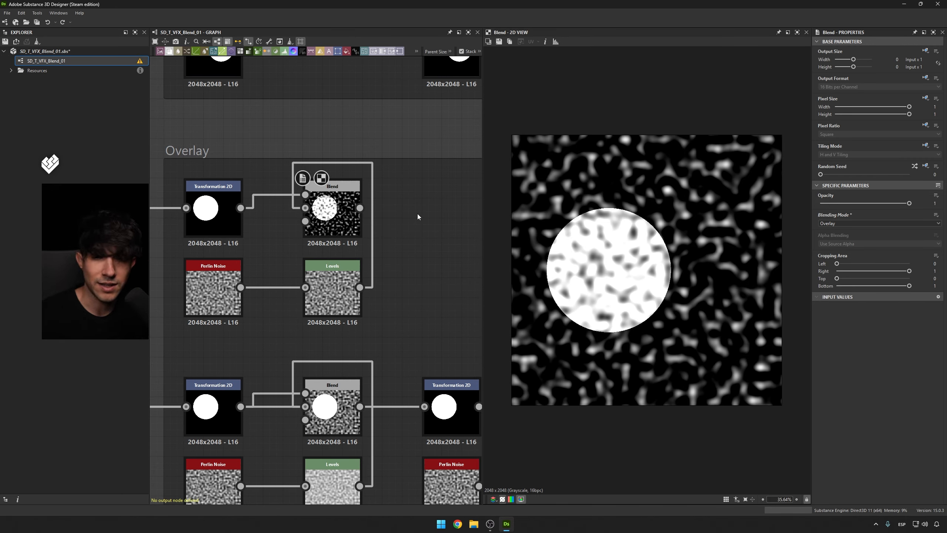
# Compare the first Overlay Blend with its Transformation 2D circle and Levels noise inputs in the 2D view.
pyautogui.doubleClick(332, 289)
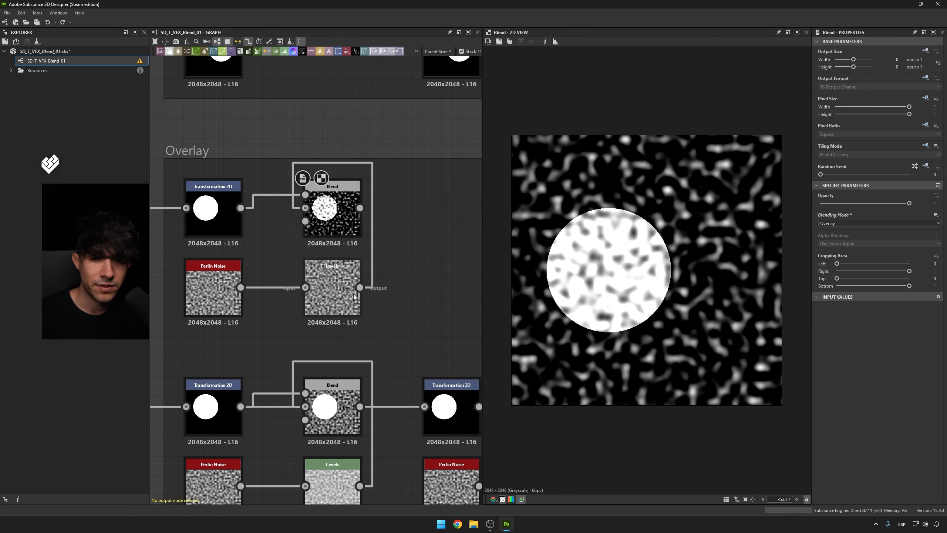
pyautogui.doubleClick(226, 229)
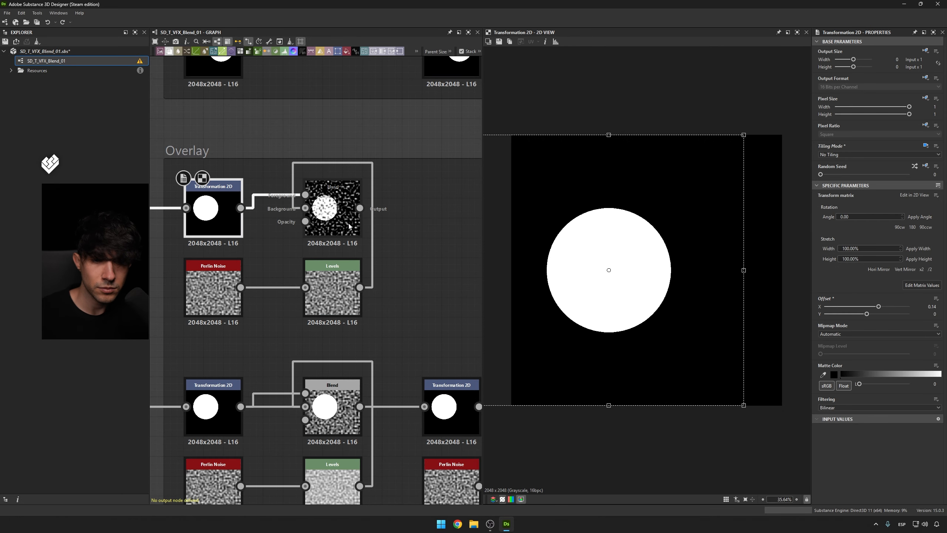
pyautogui.doubleClick(346, 224)
pyautogui.doubleClick(332, 295)
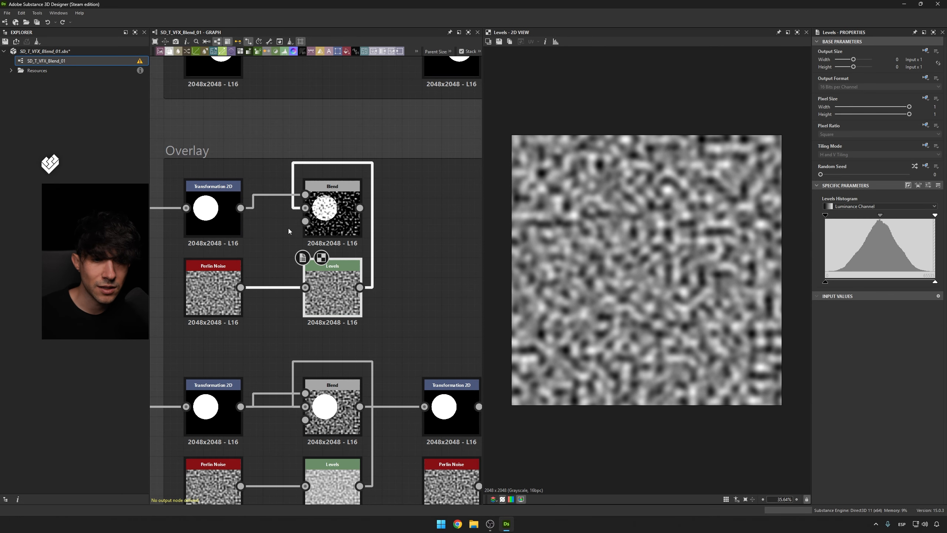
pyautogui.doubleClick(212, 216)
pyautogui.doubleClick(332, 295)
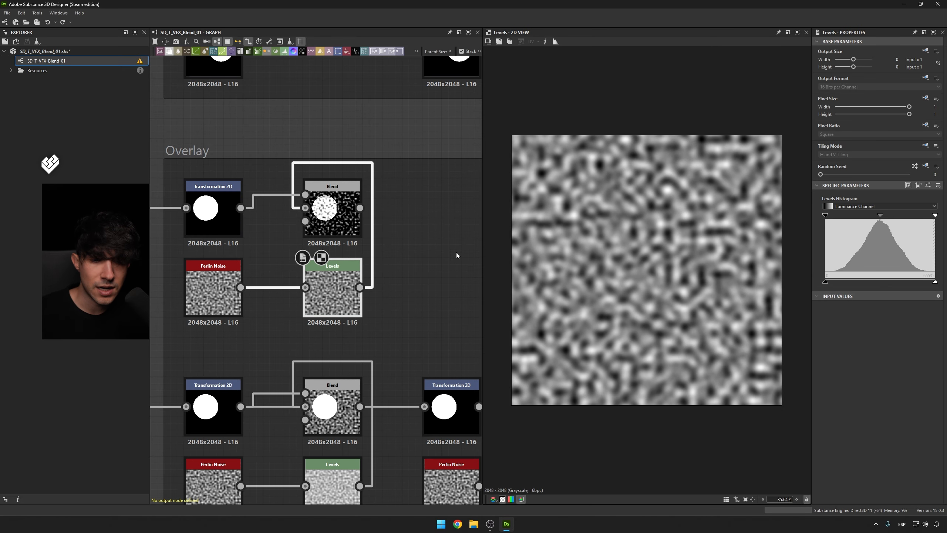
# Add a second Levels after the first Overlay row's Levels and raise its input black point to the middle of the histogram.
pyautogui.doubleClick(328, 224)
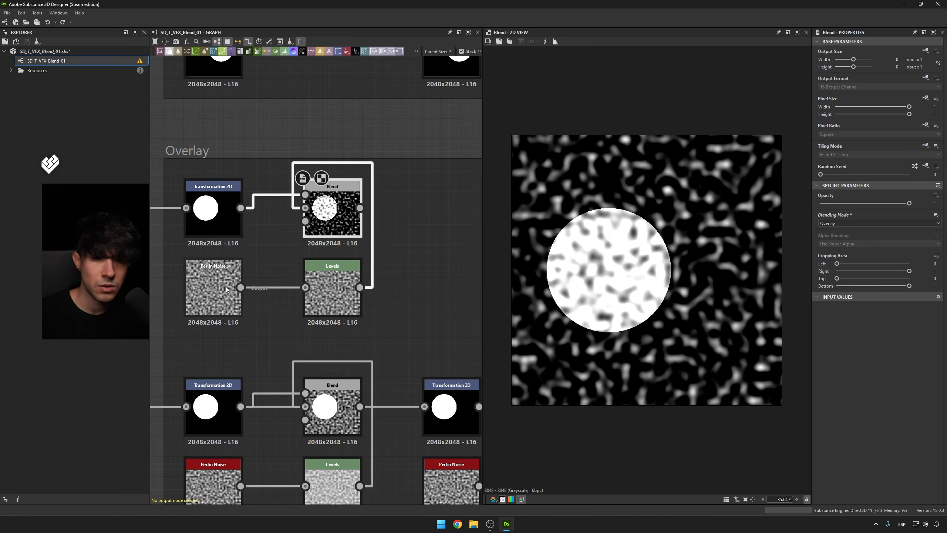
pyautogui.click(330, 295)
pyautogui.moveTo(360, 287); pyautogui.dragTo(420, 271)
pyautogui.write('levels')
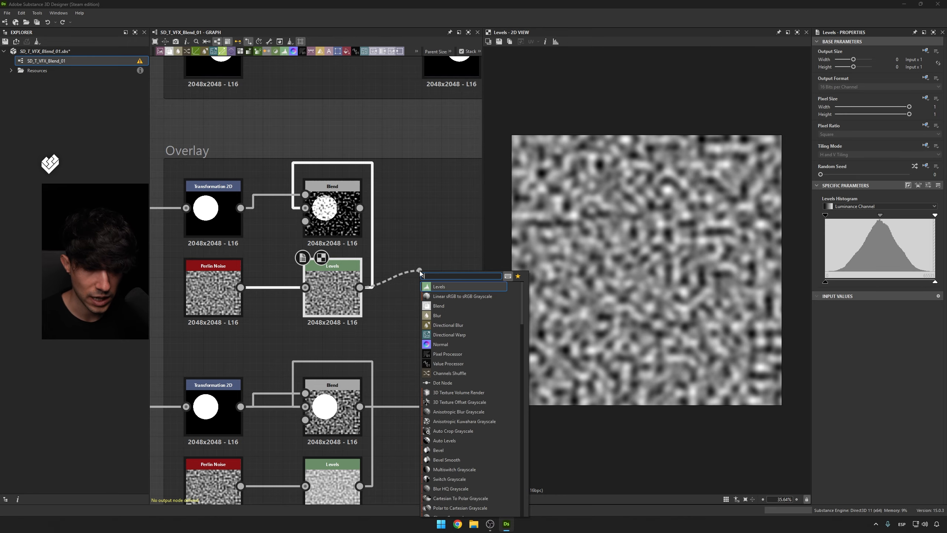
pyautogui.click(437, 286)
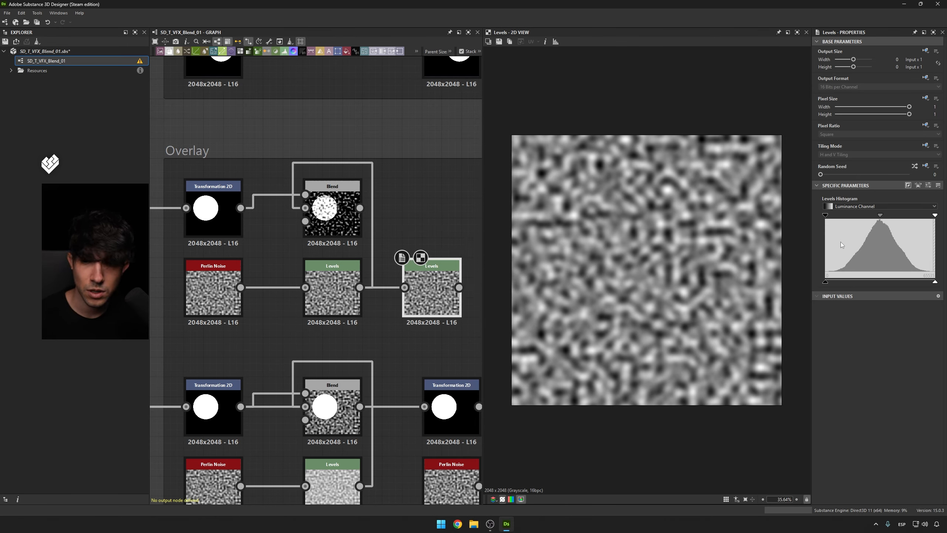
pyautogui.moveTo(825, 215); pyautogui.dragTo(880, 216)
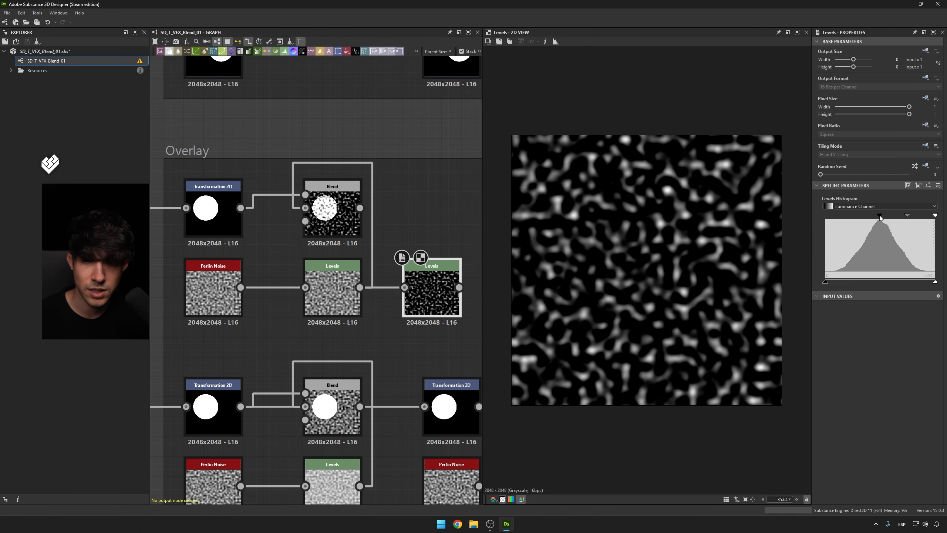
# Compare the first Overlay Blend, mainly its background noise, with the new darkened Levels in the 2D view.
pyautogui.doubleClick(336, 212)
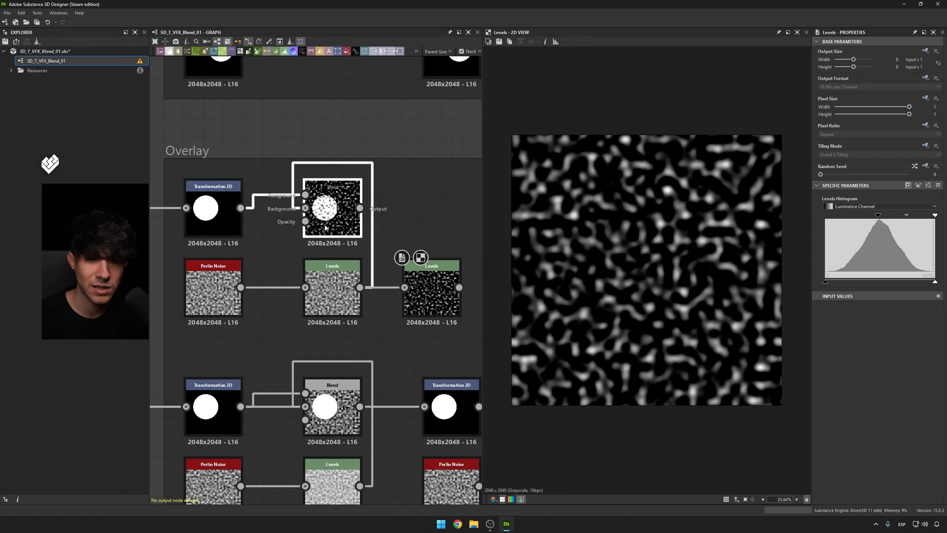
pyautogui.doubleClick(430, 288)
pyautogui.click(338, 213)
pyautogui.doubleClick(339, 211)
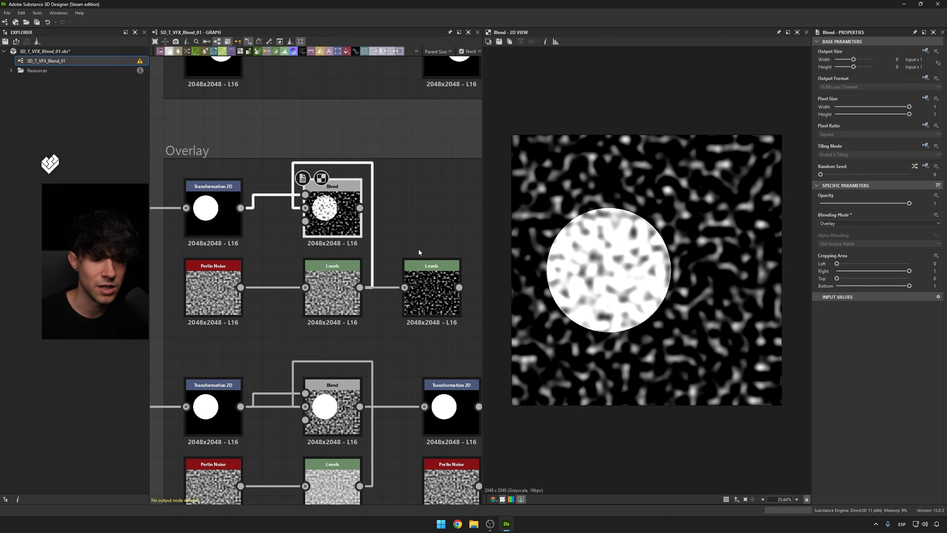
pyautogui.moveTo(431, 229); pyautogui.dragTo(377, 241, button='middle')
pyautogui.doubleClick(389, 299)
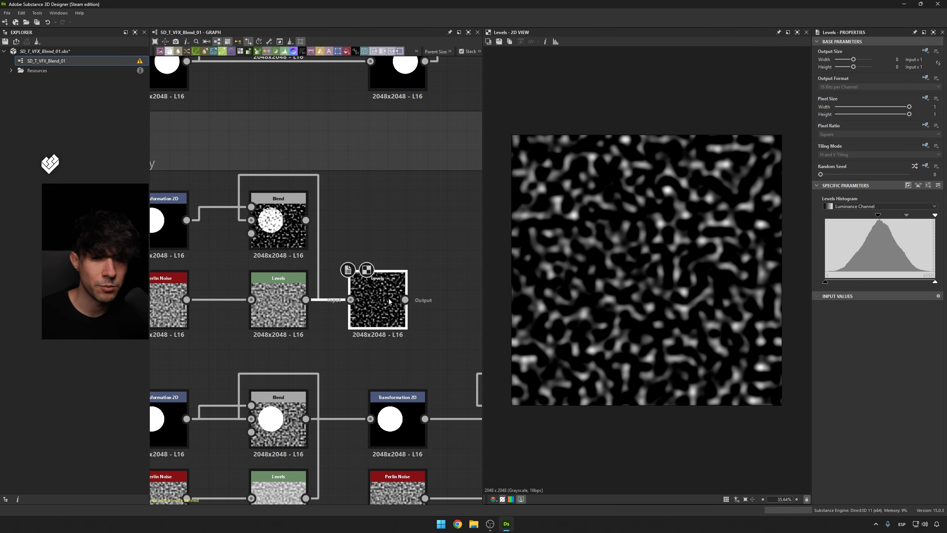
pyautogui.doubleClick(289, 220)
pyautogui.moveTo(375, 231); pyautogui.dragTo(410, 233, button='middle')
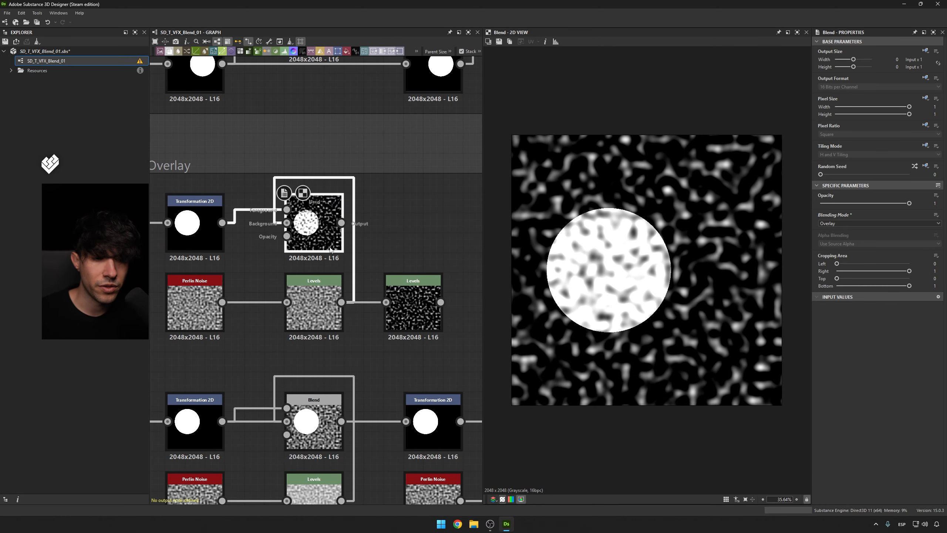
pyautogui.doubleClick(198, 233)
pyautogui.doubleClick(402, 305)
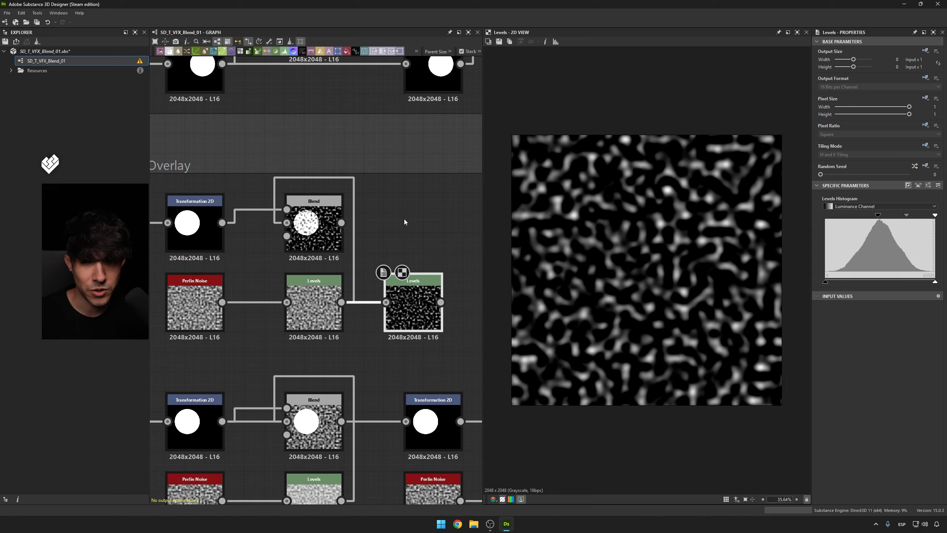
# Duplicate the darkened Levels above the original, reset its input black point and lower its input white point to the histogram's middle.
pyautogui.hotkey('ctrl', 'd')
pyautogui.moveTo(409, 217); pyautogui.dragTo(413, 226)
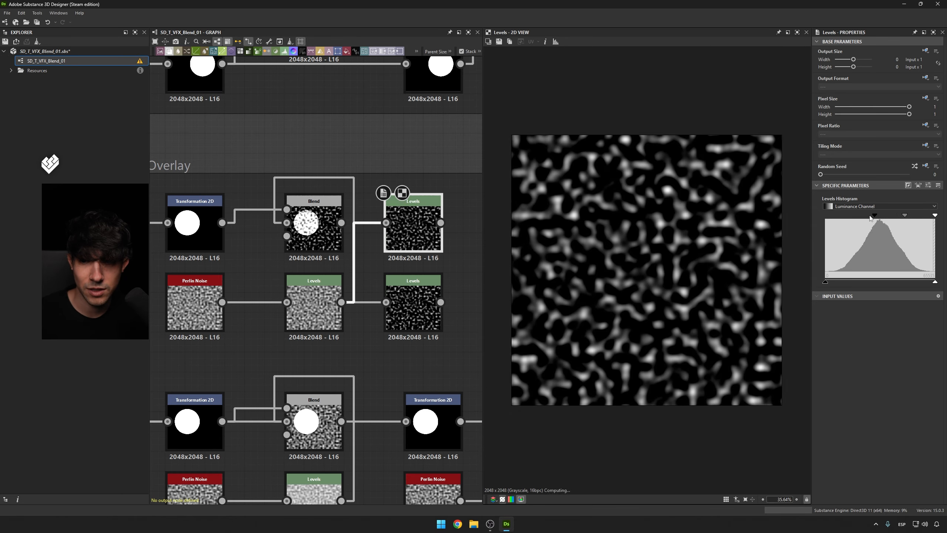
pyautogui.moveTo(879, 216); pyautogui.dragTo(820, 222)
pyautogui.moveTo(931, 216); pyautogui.dragTo(881, 220)
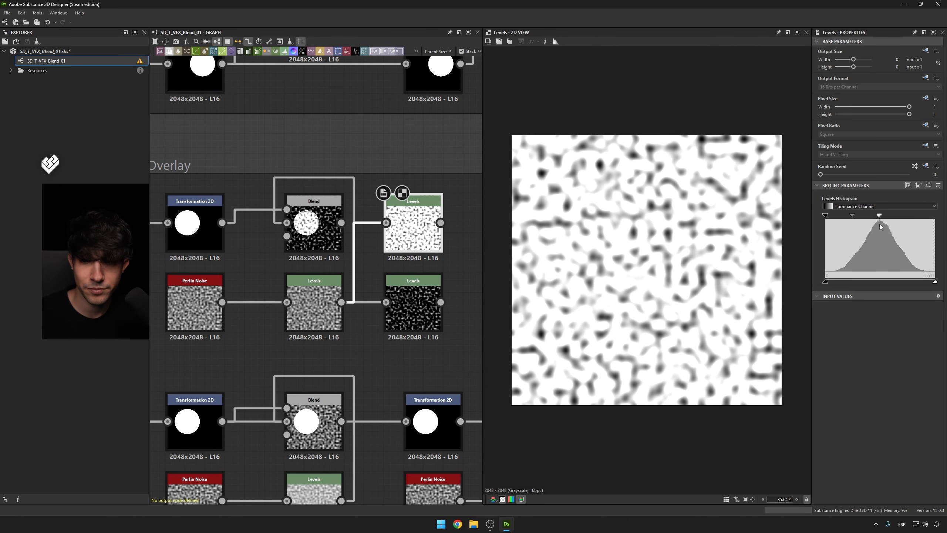
# Compare the first Overlay Blend's circle and background with the brightened and darkened Levels in the 2D view.
pyautogui.doubleClick(324, 234)
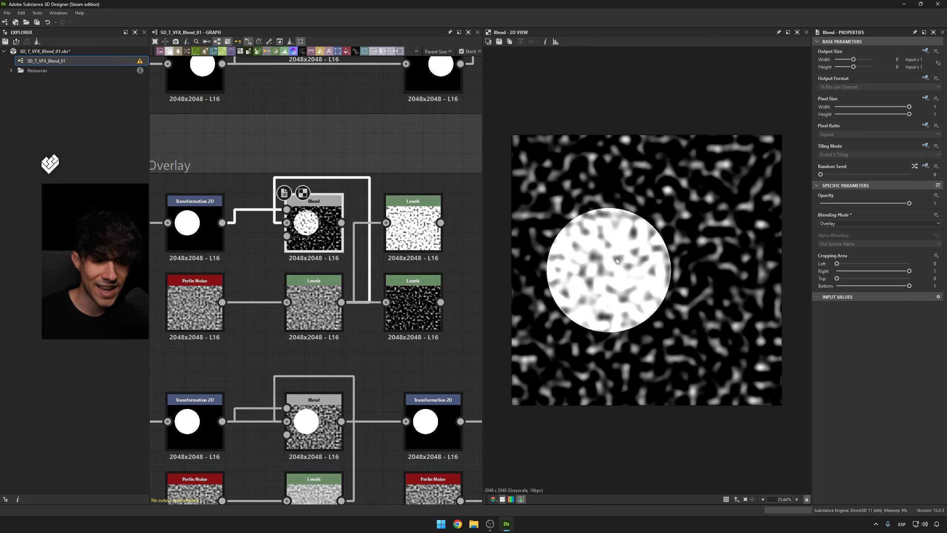
pyautogui.doubleClick(414, 226)
pyautogui.click(306, 226)
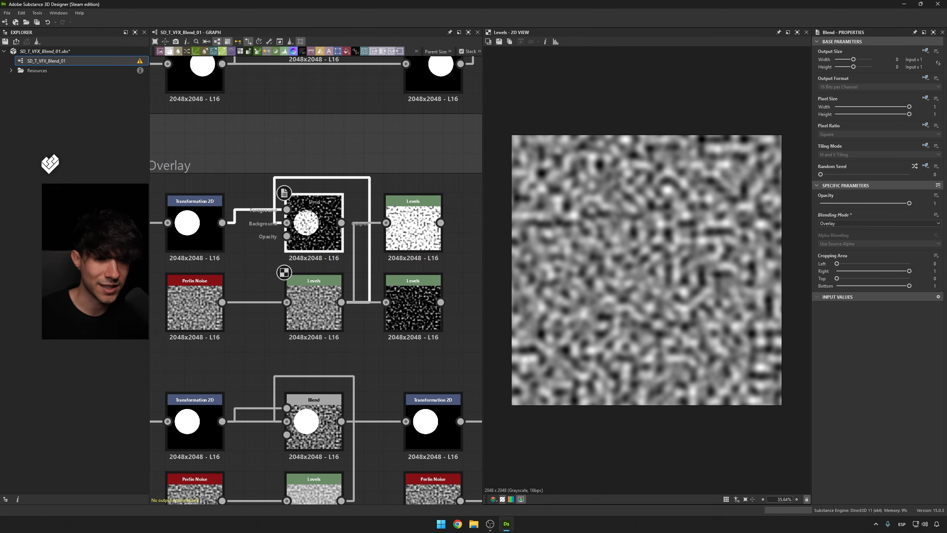
pyautogui.doubleClick(413, 226)
pyautogui.doubleClick(414, 299)
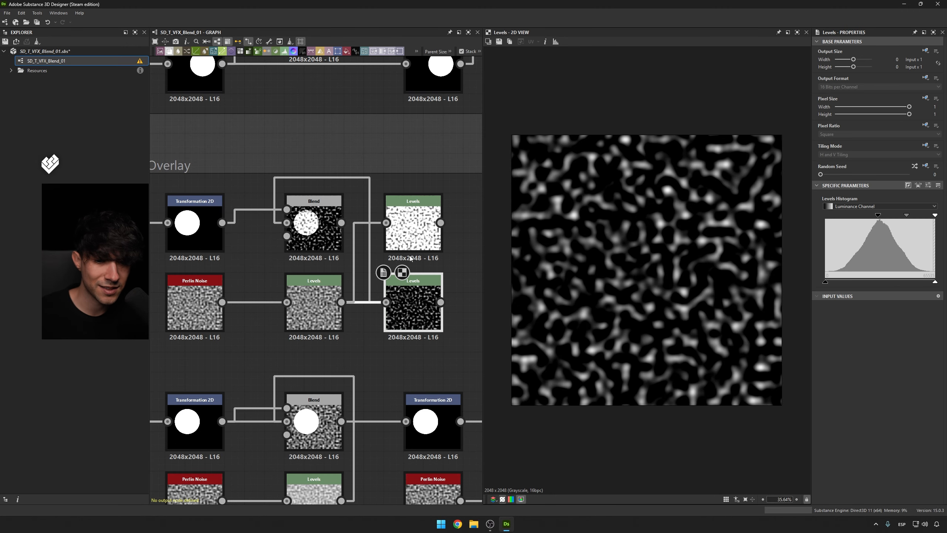
pyautogui.doubleClick(414, 226)
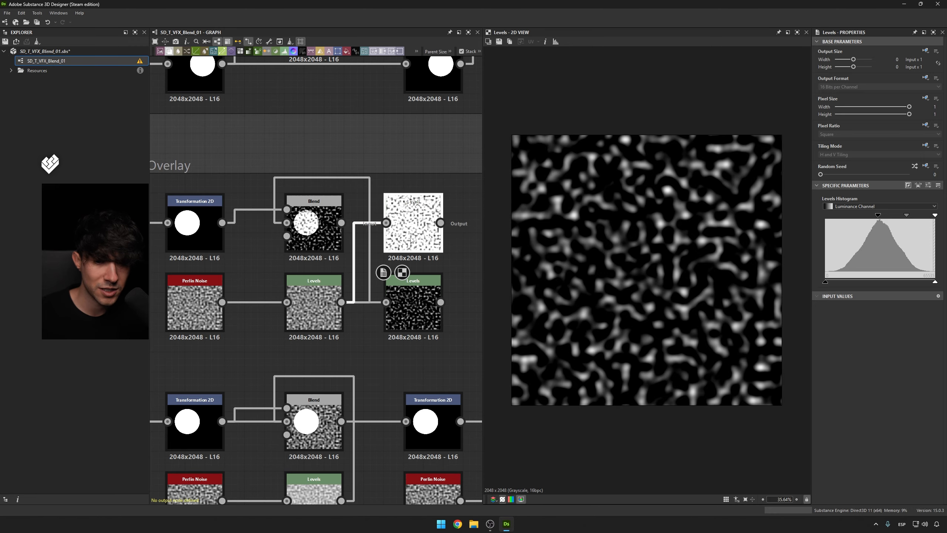
pyautogui.doubleClick(309, 223)
pyautogui.doubleClick(411, 299)
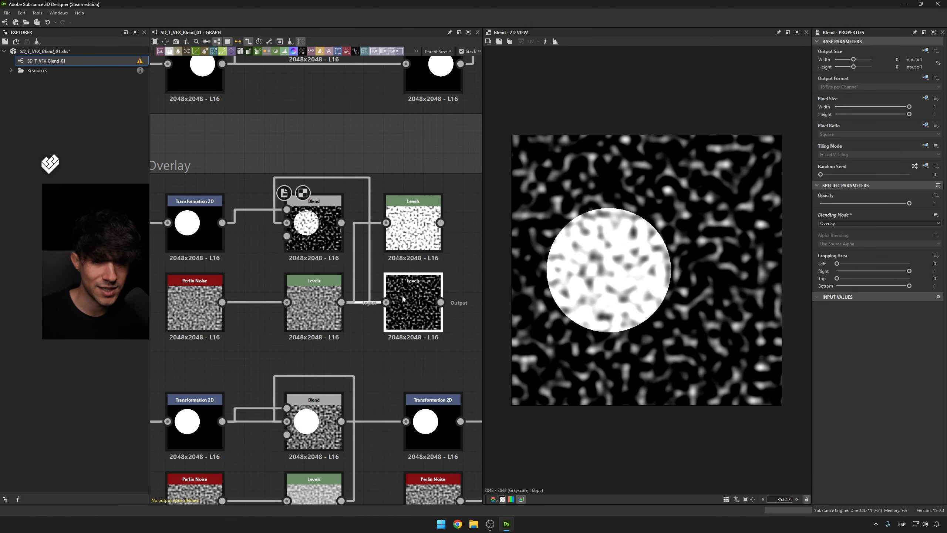
pyautogui.doubleClick(402, 225)
pyautogui.doubleClick(411, 299)
pyautogui.doubleClick(309, 224)
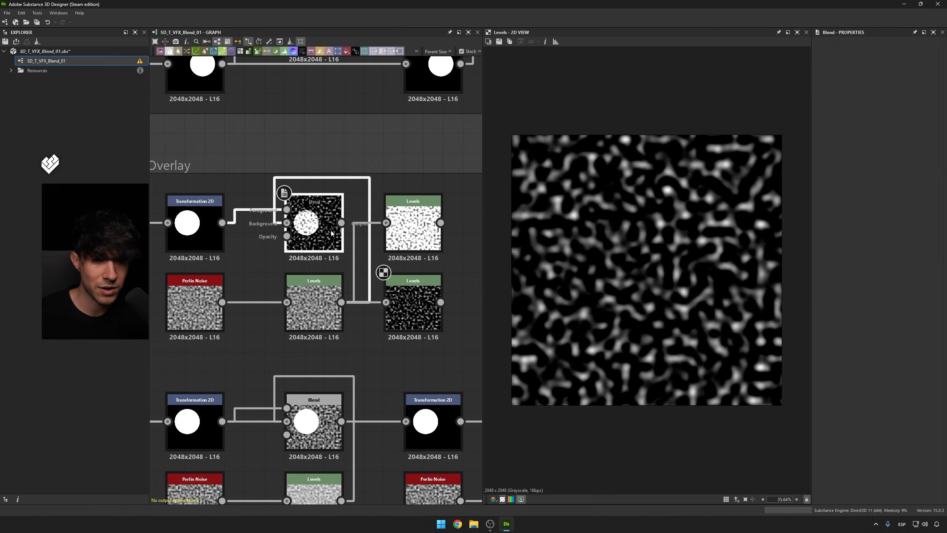
pyautogui.doubleClick(411, 293)
pyautogui.doubleClick(321, 228)
pyautogui.doubleClick(411, 226)
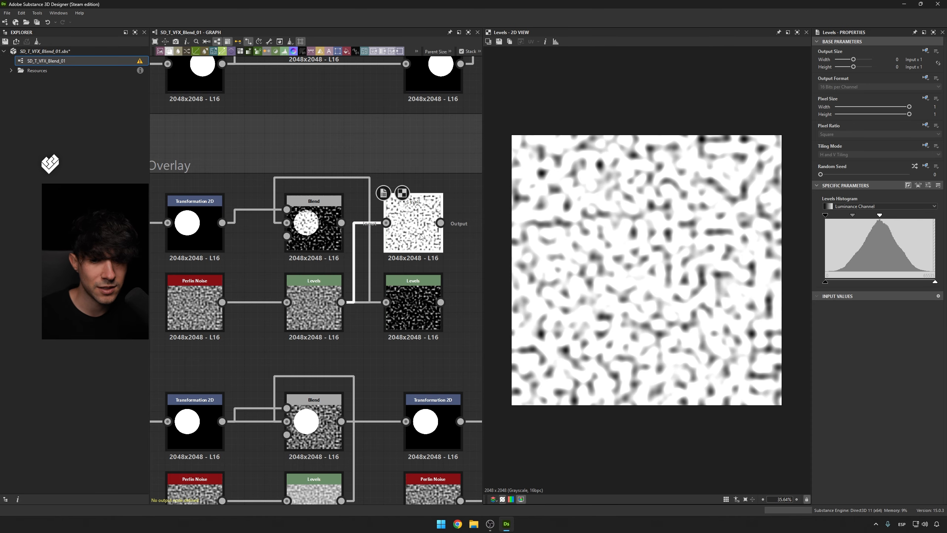
pyautogui.doubleClick(328, 235)
pyautogui.doubleClick(411, 297)
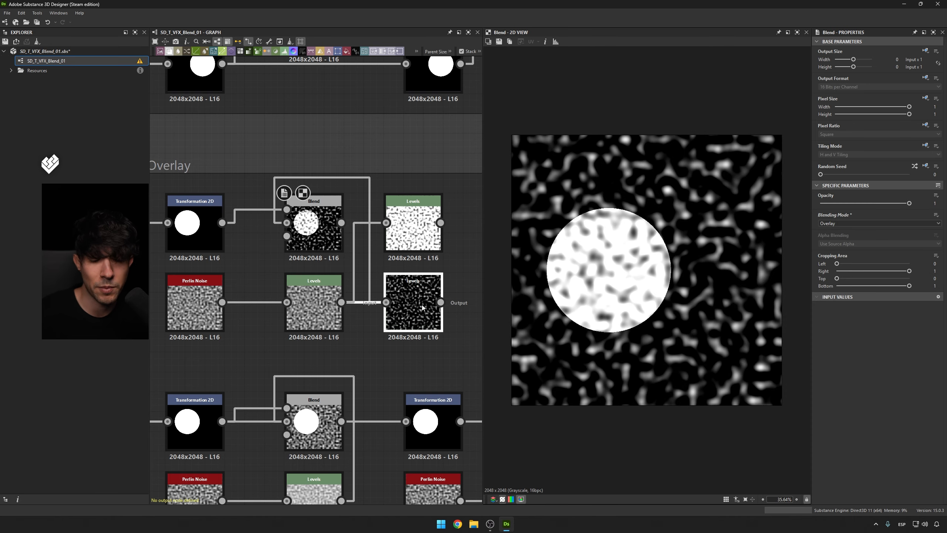
pyautogui.doubleClick(326, 240)
pyautogui.doubleClick(422, 305)
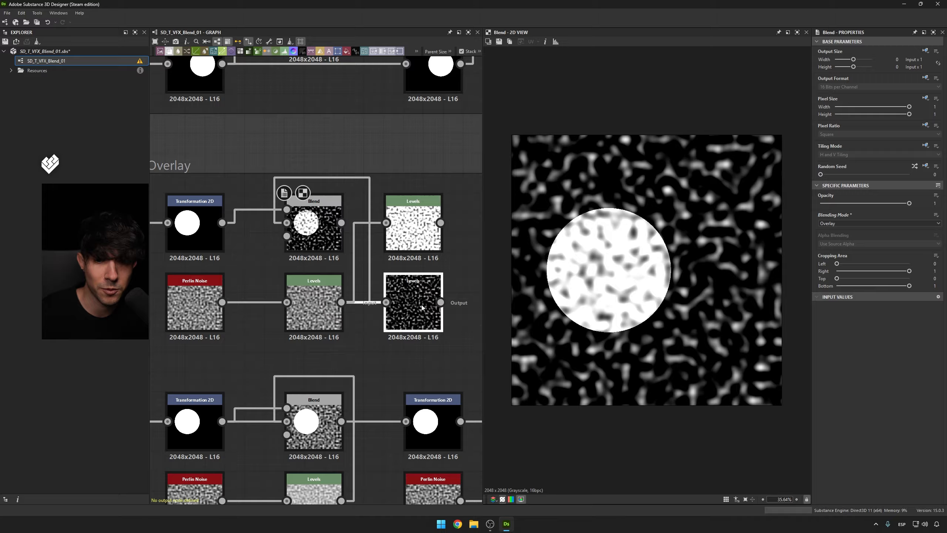
pyautogui.doubleClick(416, 247)
pyautogui.doubleClick(317, 231)
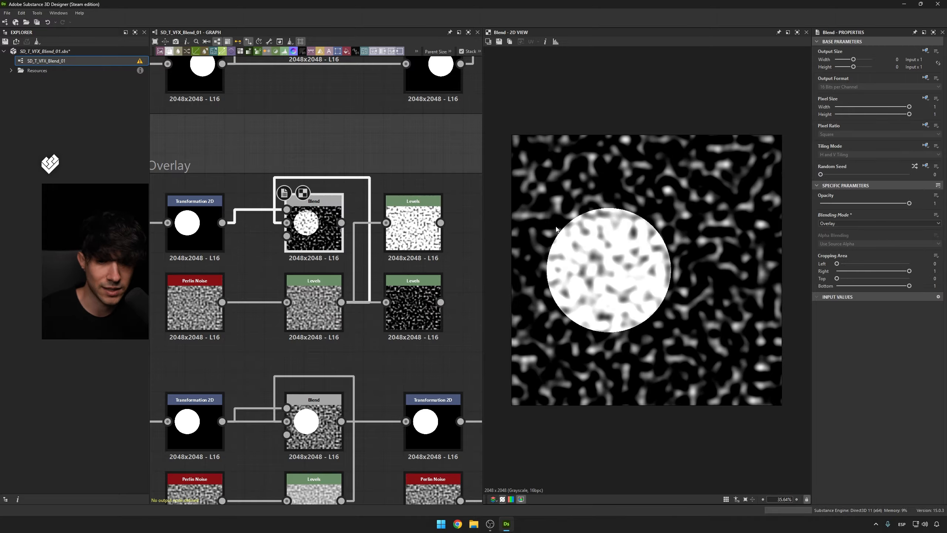
pyautogui.doubleClick(414, 231)
pyautogui.doubleClick(315, 233)
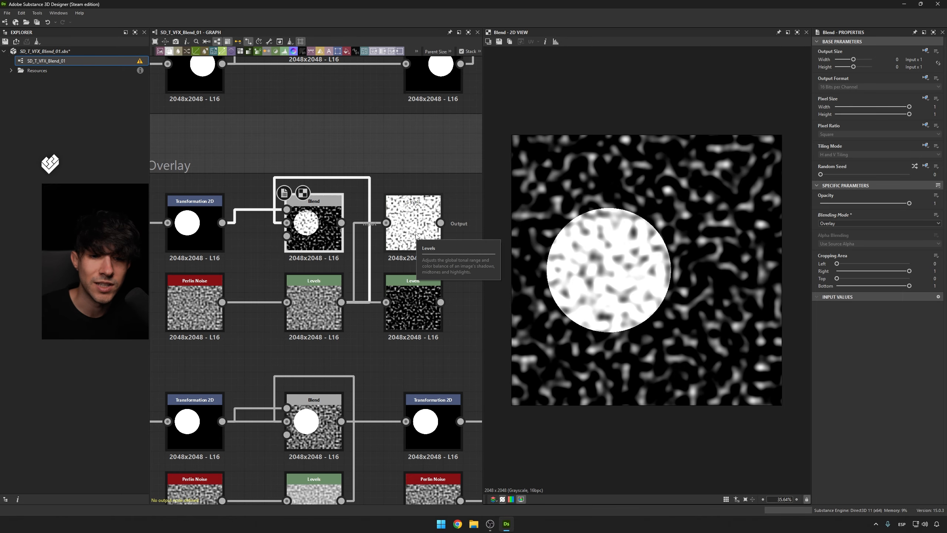
# Fine-tune the brightened Levels' input white point near the histogram peak and recheck both Levels against the Overlay Blend.
pyautogui.doubleClick(416, 234)
pyautogui.moveTo(887, 216); pyautogui.dragTo(878, 217)
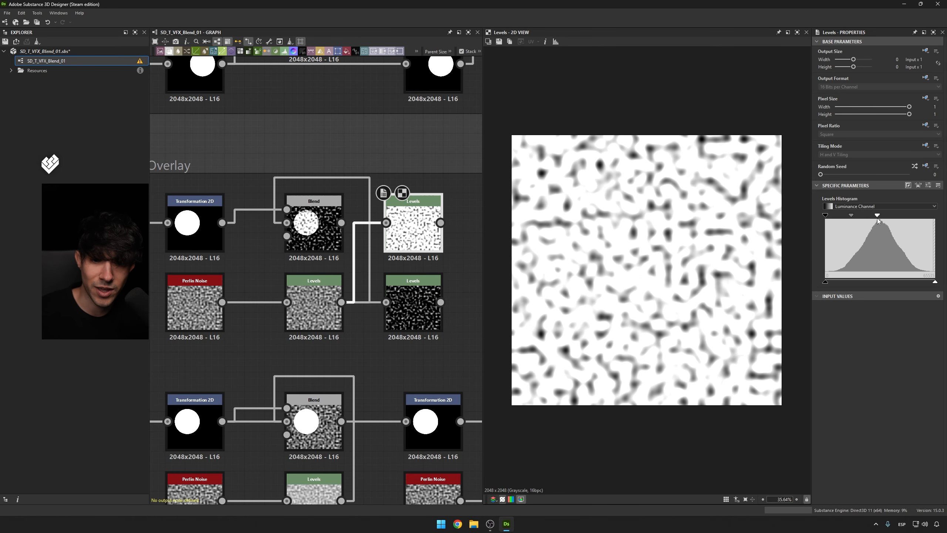
pyautogui.doubleClick(413, 306)
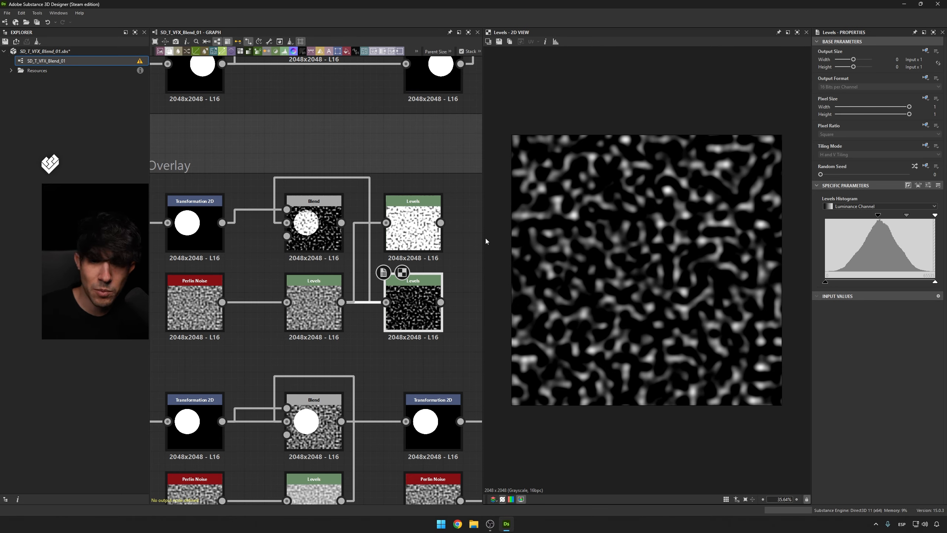
pyautogui.doubleClick(413, 228)
pyautogui.doubleClick(314, 227)
# Display the first Blend of the Overlay group's second row in the 2D view.
pyautogui.scroll(-2, 443, 263)
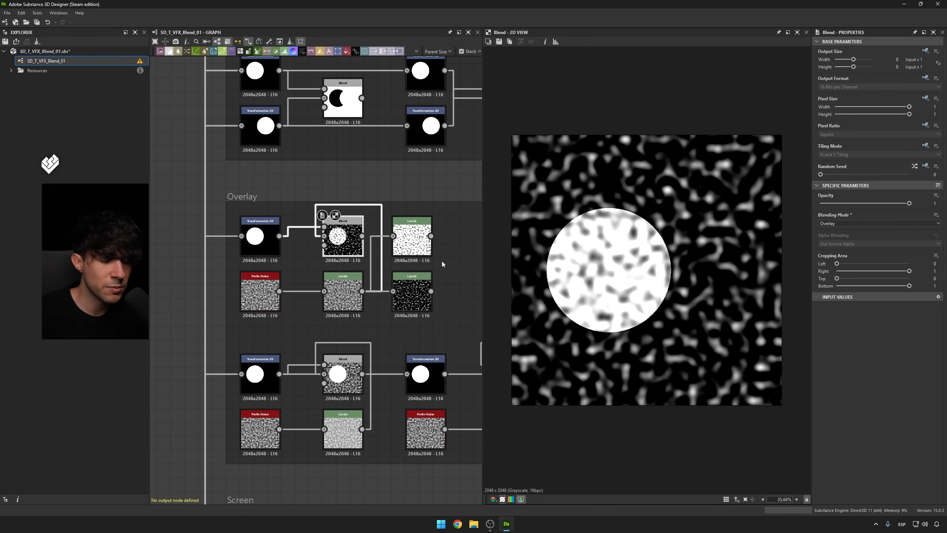
pyautogui.moveTo(450, 252); pyautogui.dragTo(420, 250, button='middle')
pyautogui.click(421, 249)
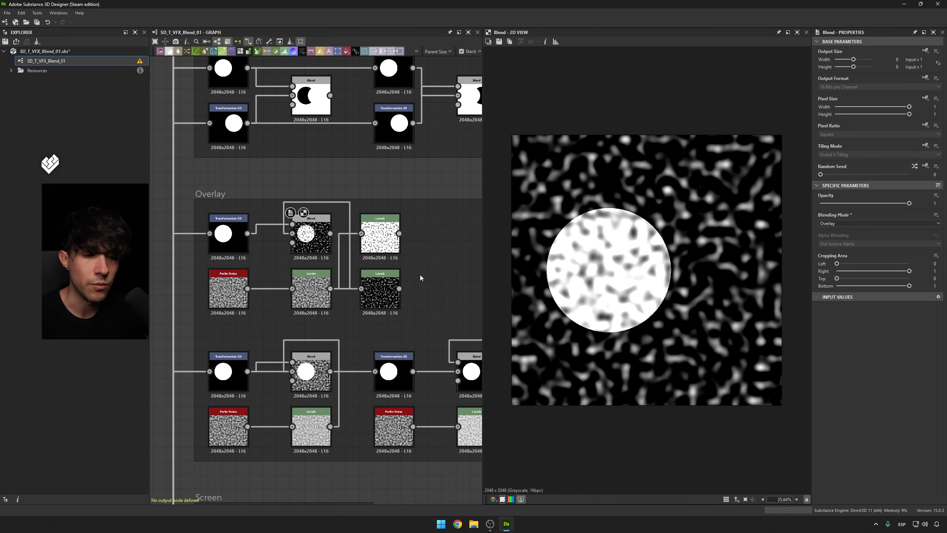
pyautogui.moveTo(420, 275); pyautogui.dragTo(343, 218, button='middle')
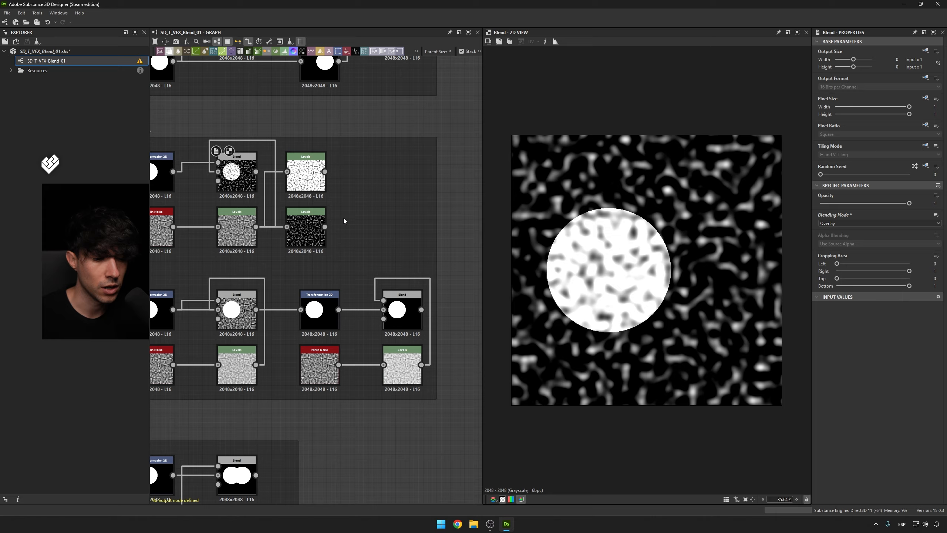
pyautogui.moveTo(233, 310); pyautogui.dragTo(292, 282, button='middle')
pyautogui.doubleClick(293, 282)
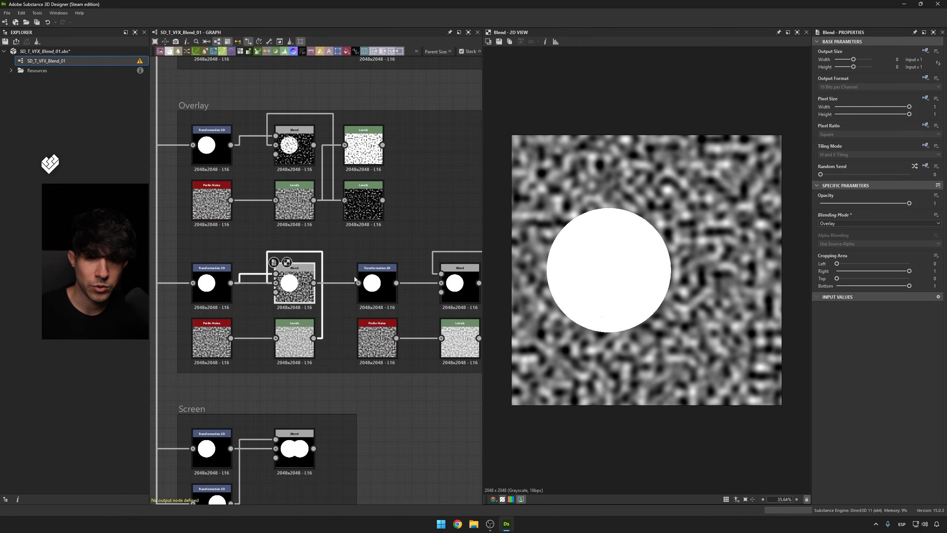
# Set the output range of the Levels feeding the second-row Blend from full black to about mid-grey.
pyautogui.click(295, 338)
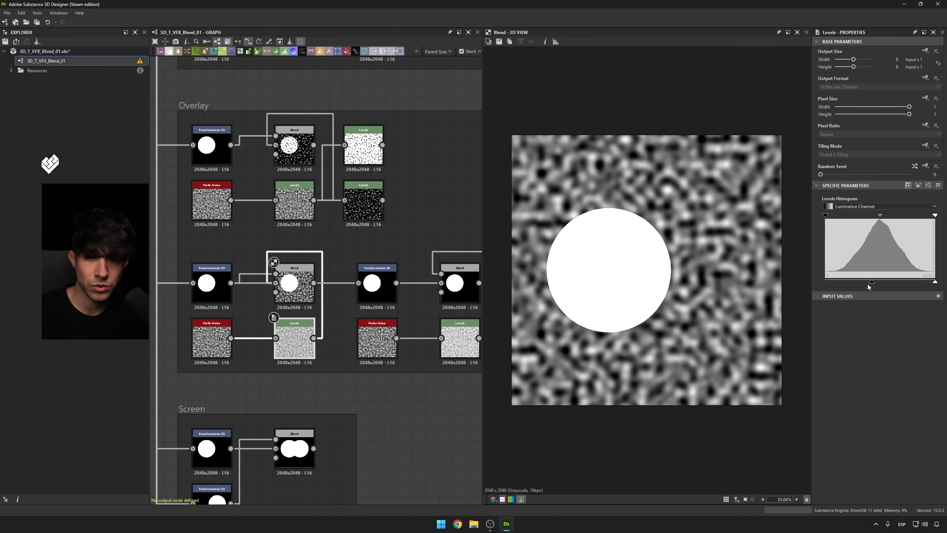
pyautogui.moveTo(867, 284); pyautogui.dragTo(818, 283)
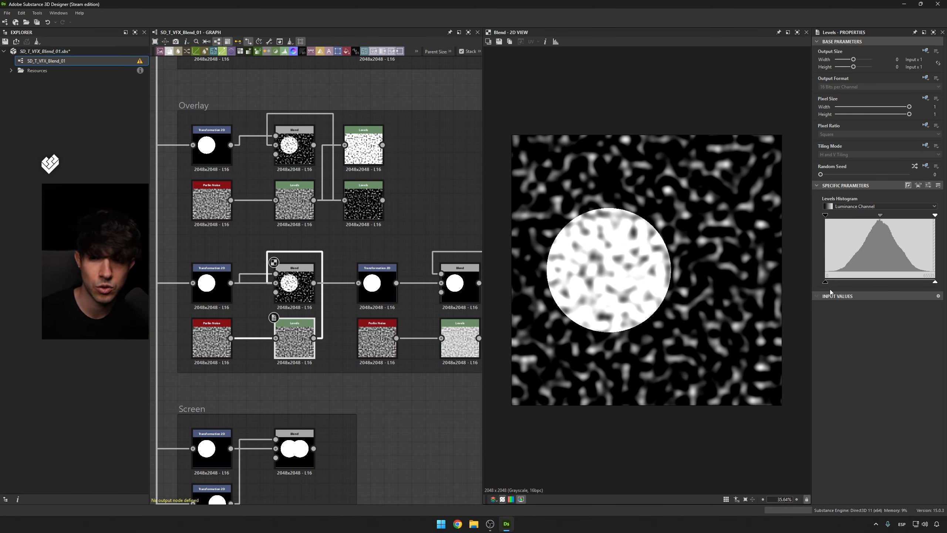
pyautogui.moveTo(826, 283); pyautogui.dragTo(807, 282)
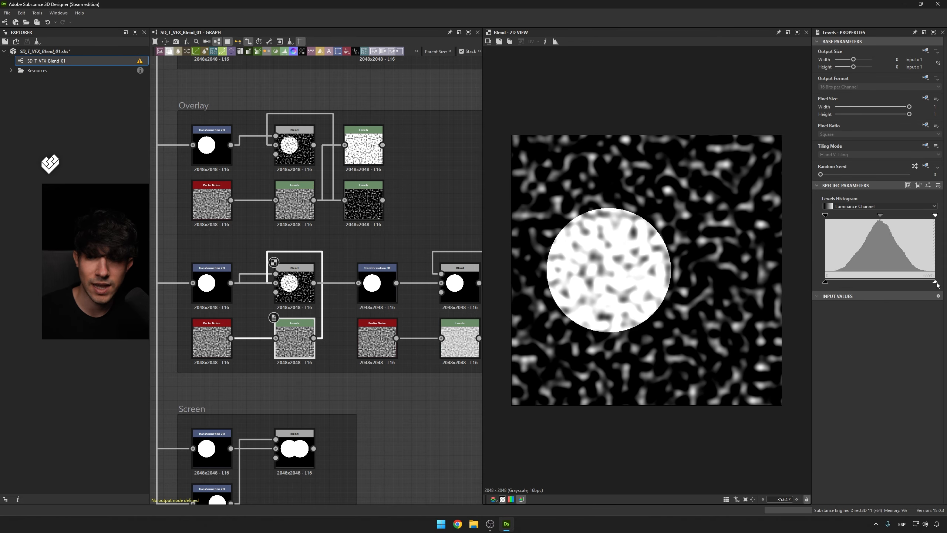
pyautogui.moveTo(936, 282); pyautogui.dragTo(885, 282)
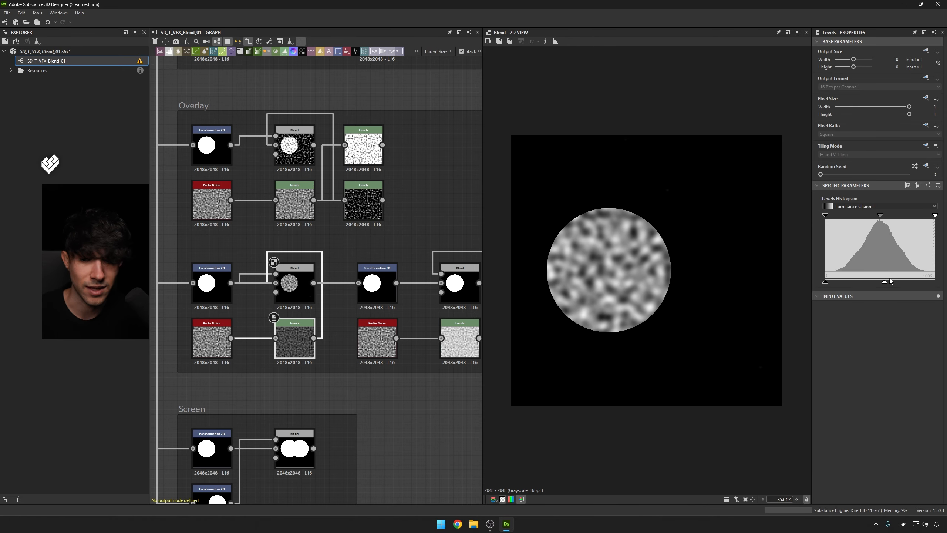
pyautogui.moveTo(885, 282); pyautogui.dragTo(881, 283)
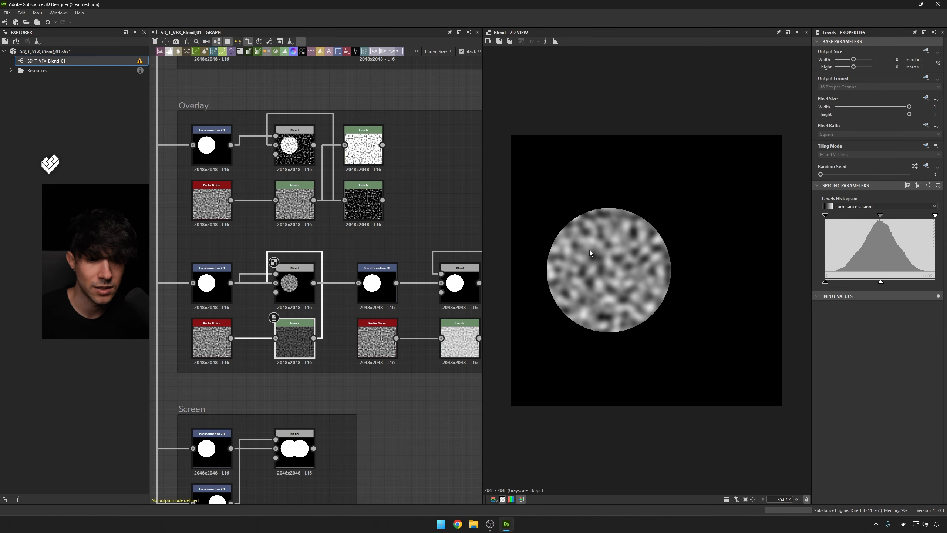
# Examine the second row's Perlin Noise, Transformation 2D circle and darkened Levels in the 2D view.
pyautogui.doubleClick(211, 337)
pyautogui.click(289, 283)
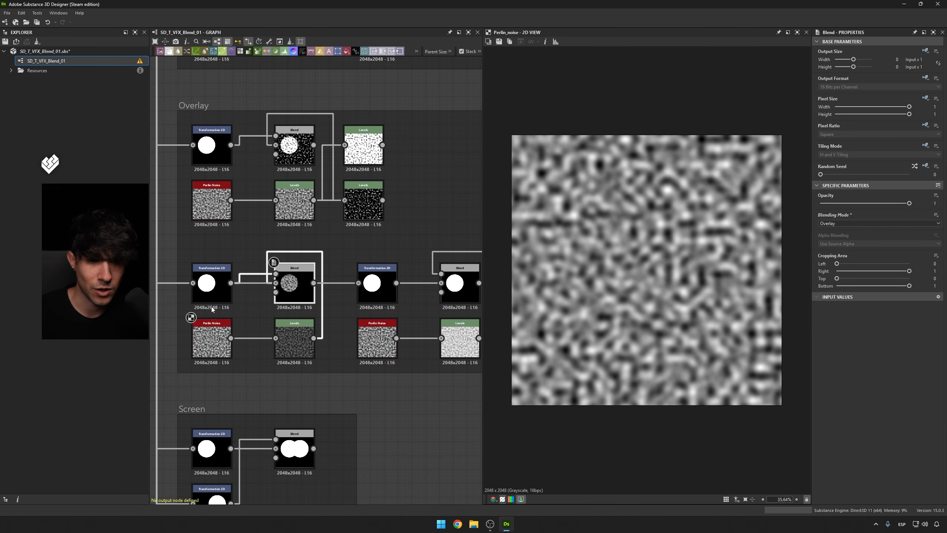
pyautogui.doubleClick(211, 297)
pyautogui.doubleClick(291, 330)
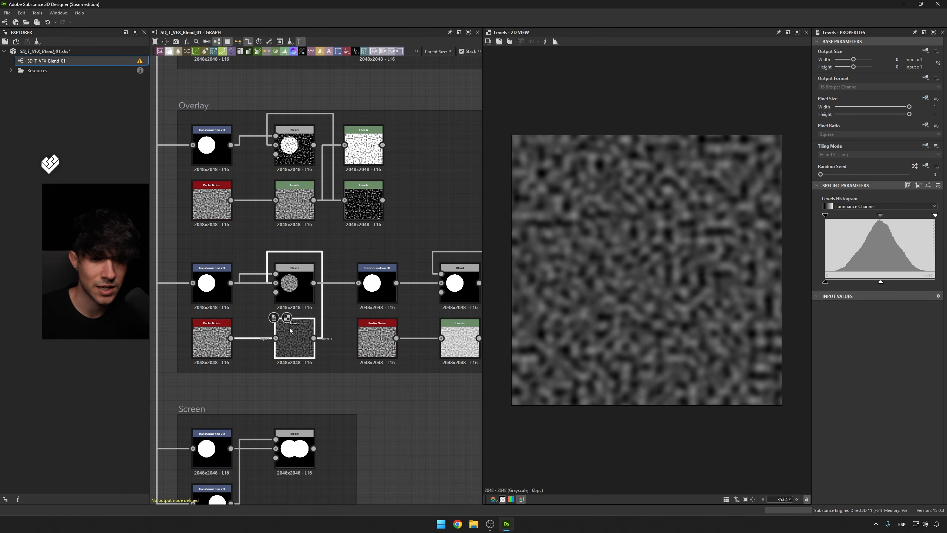
# Compare the second row's first Overlay Blend with its unadjusted Perlin Noise in the 2D view.
pyautogui.doubleClick(289, 283)
pyautogui.doubleClick(211, 338)
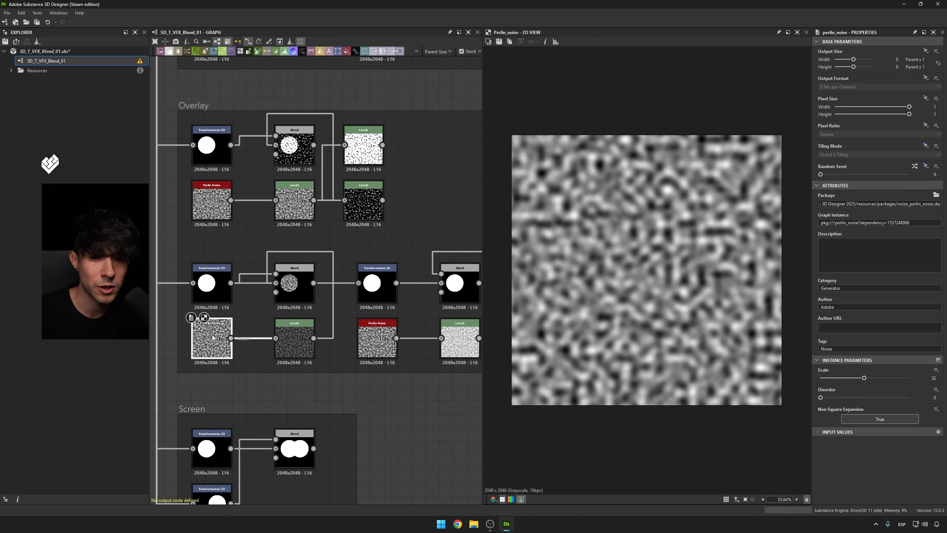
pyautogui.doubleClick(290, 289)
# Duplicate the second row's circle, Perlin Noise, Levels and Blend nodes beyond the row's end and remove the copied Levels.
pyautogui.scroll(-2, 278, 292)
pyautogui.moveTo(224, 265); pyautogui.dragTo(280, 324)
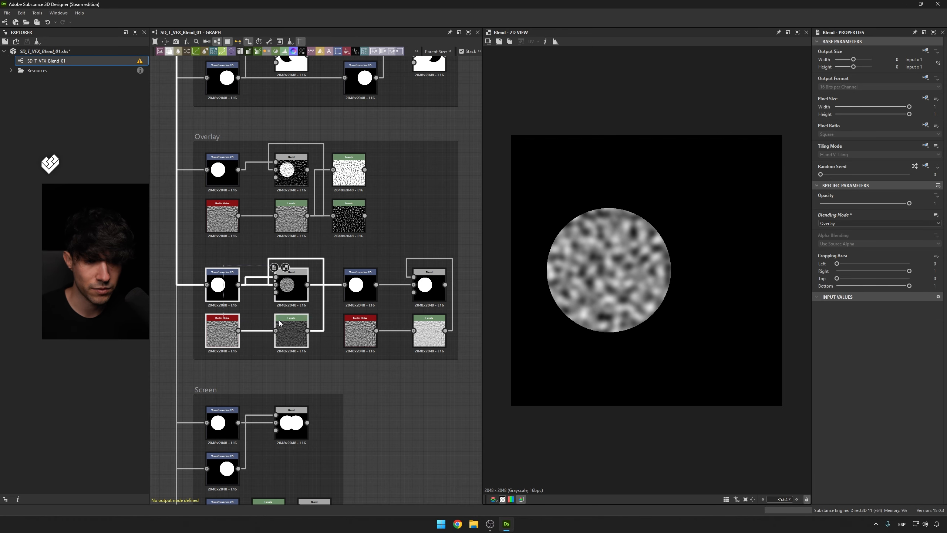
pyautogui.moveTo(321, 319); pyautogui.dragTo(169, 337, button='middle')
pyautogui.hotkey('ctrl', 'v')
pyautogui.moveTo(457, 373); pyautogui.dragTo(422, 301)
pyautogui.press('Delete')
# Set the duplicated Blend's blending mode to Multiply and display its result in the 2D view.
pyautogui.doubleClick(435, 303)
pyautogui.doubleClick(371, 304)
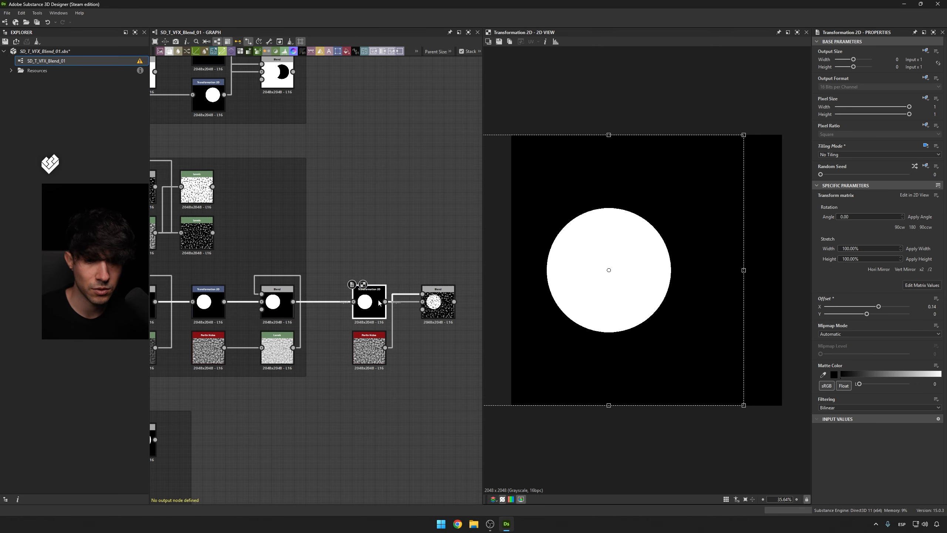
pyautogui.click(431, 309)
pyautogui.doubleClick(431, 308)
pyautogui.click(858, 223)
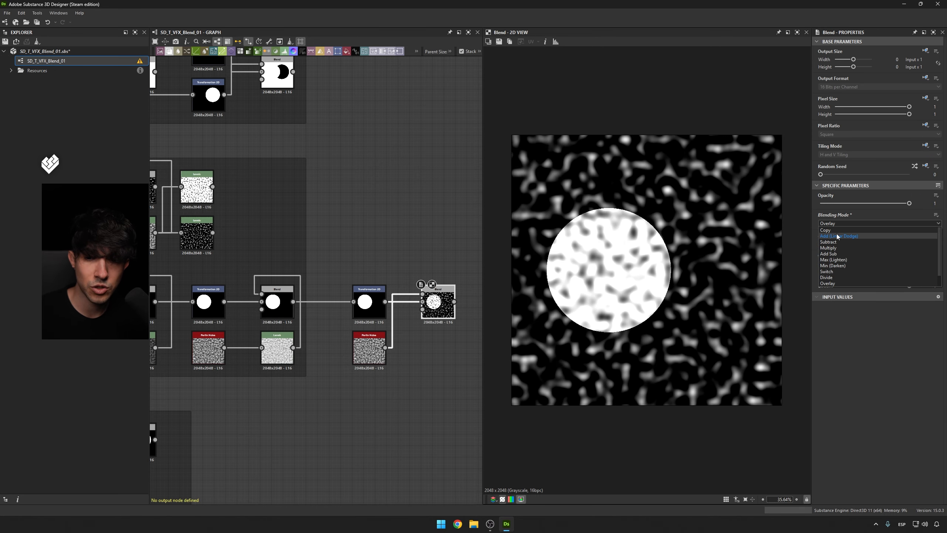
pyautogui.click(829, 248)
pyautogui.moveTo(446, 264); pyautogui.dragTo(259, 240, button='middle')
pyautogui.scroll(-2, 327, 301)
pyautogui.moveTo(328, 301); pyautogui.dragTo(266, 301, button='middle')
pyautogui.doubleClick(417, 284)
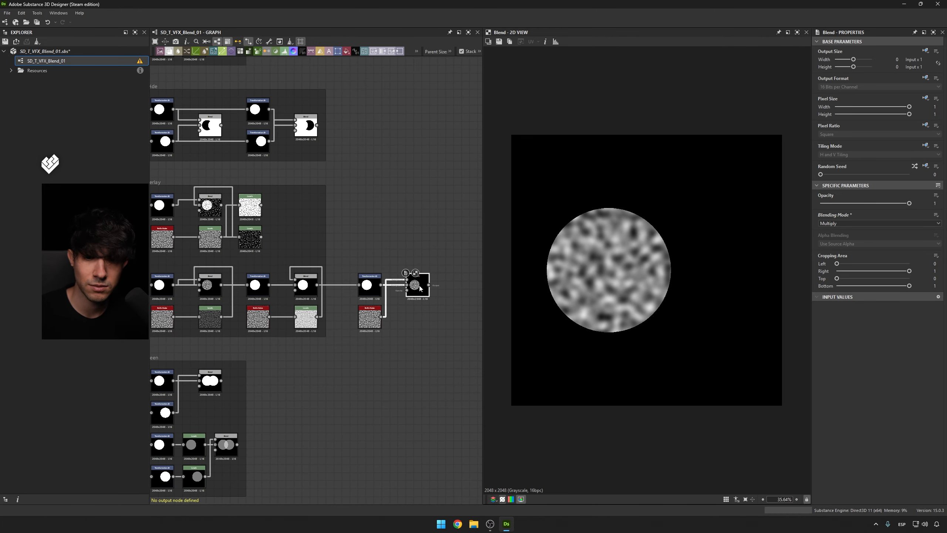
# Raise the output black level of the Levels feeding the row's second Overlay Blend to about mid-grey.
pyautogui.moveTo(326, 329); pyautogui.dragTo(348, 323, button='middle')
pyautogui.scroll(3, 281, 297)
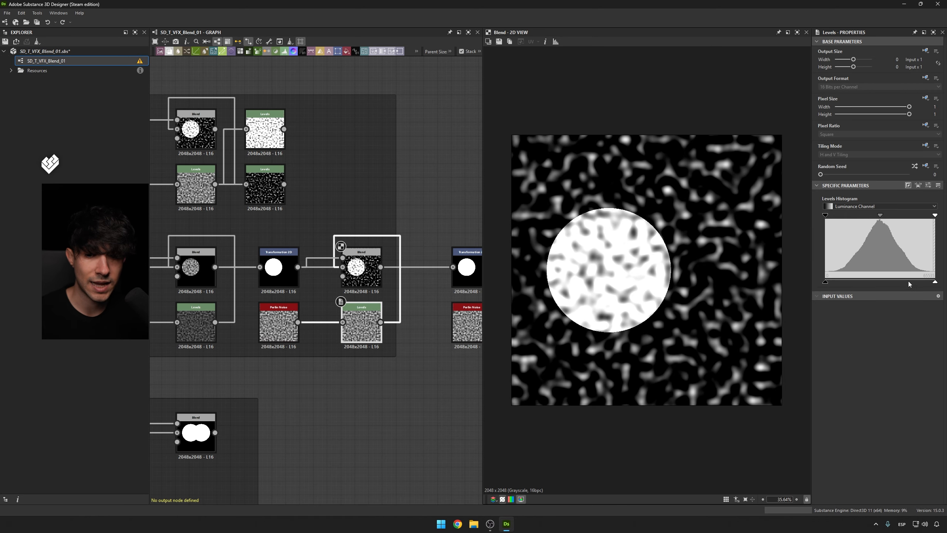
pyautogui.moveTo(825, 282); pyautogui.dragTo(878, 282)
# Change the duplicated Blend's blending mode to Screen.
pyautogui.scroll(-1, 425, 315)
pyautogui.moveTo(472, 312); pyautogui.dragTo(354, 316, button='middle')
pyautogui.scroll(1, 426, 315)
pyautogui.scroll(-2, 414, 302)
pyautogui.click(424, 281)
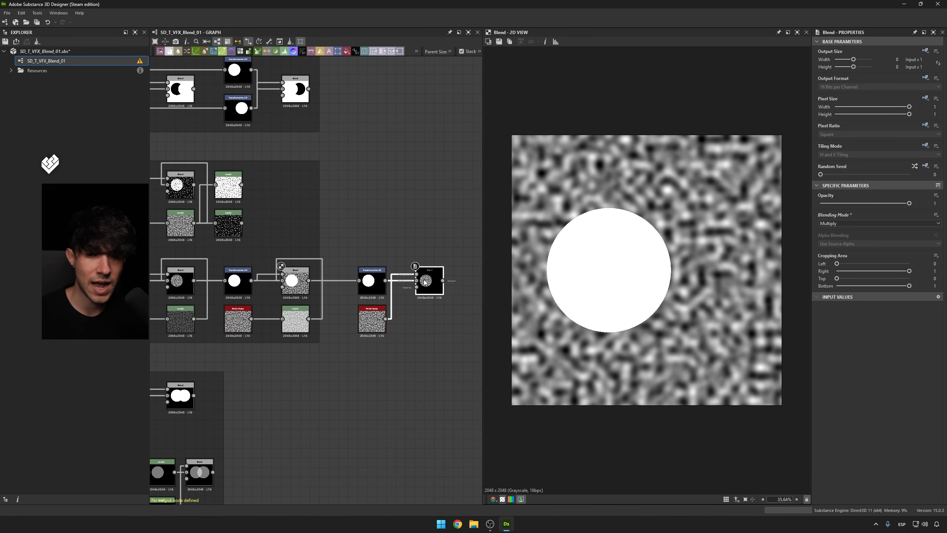
pyautogui.click(845, 224)
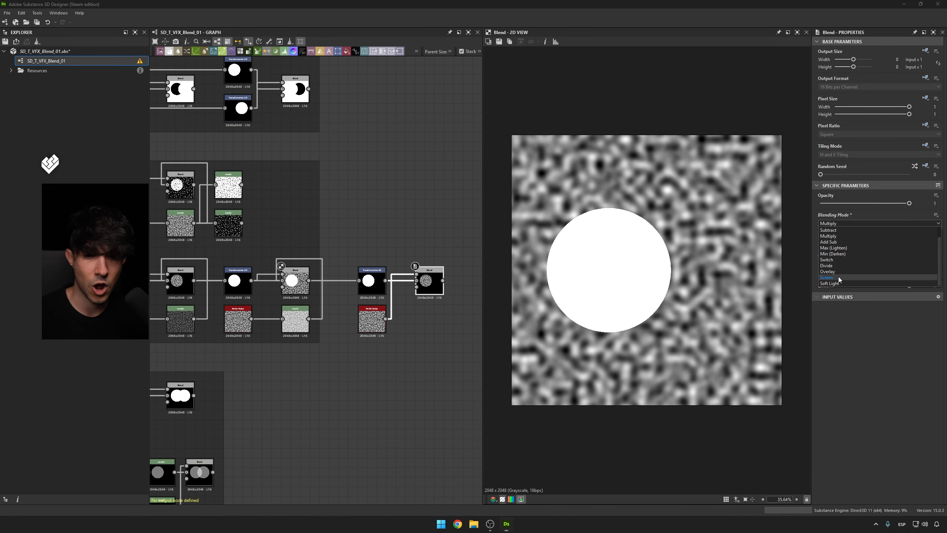
pyautogui.click(839, 278)
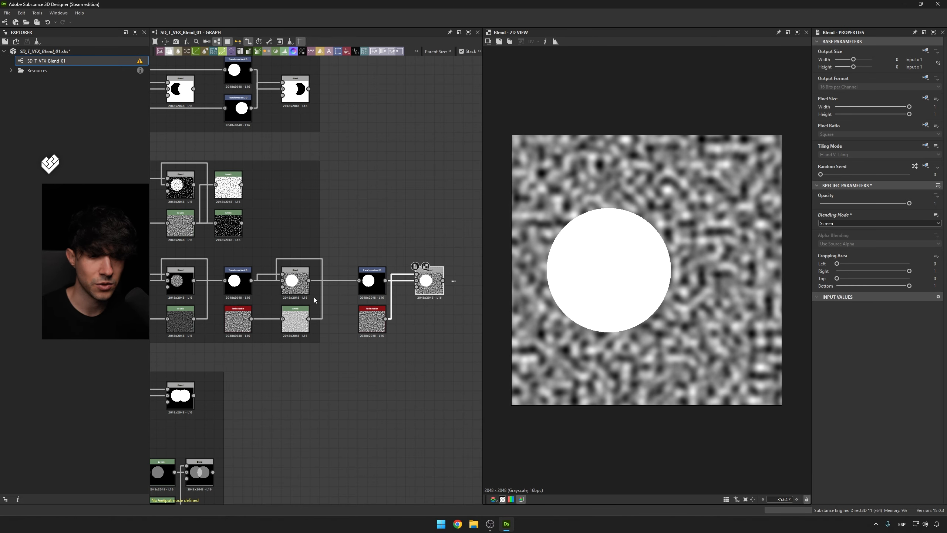
# Compare the duplicated Screen Blend with the Overlay Blend of brightened noise in the 2D view.
pyautogui.doubleClick(300, 281)
pyautogui.doubleClick(425, 284)
pyautogui.click(303, 278)
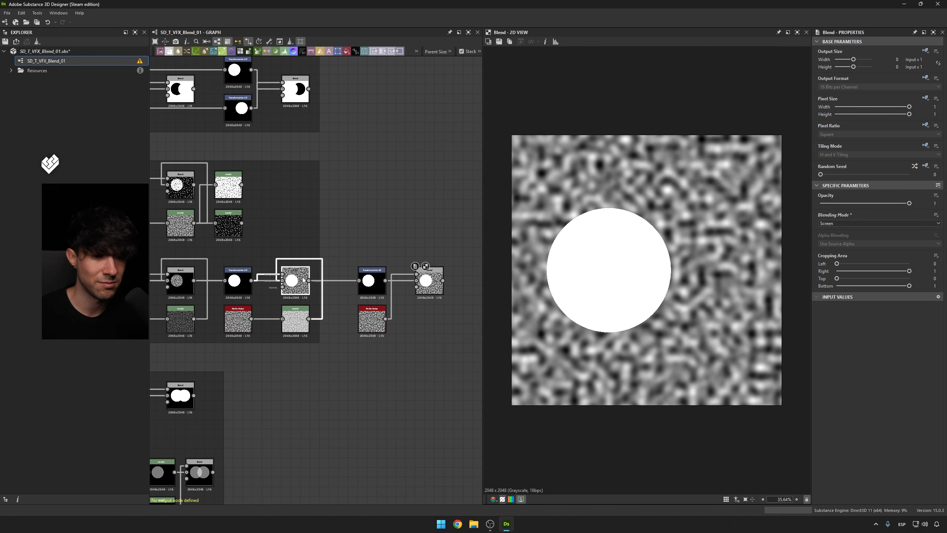
pyautogui.doubleClick(426, 280)
pyautogui.doubleClick(294, 281)
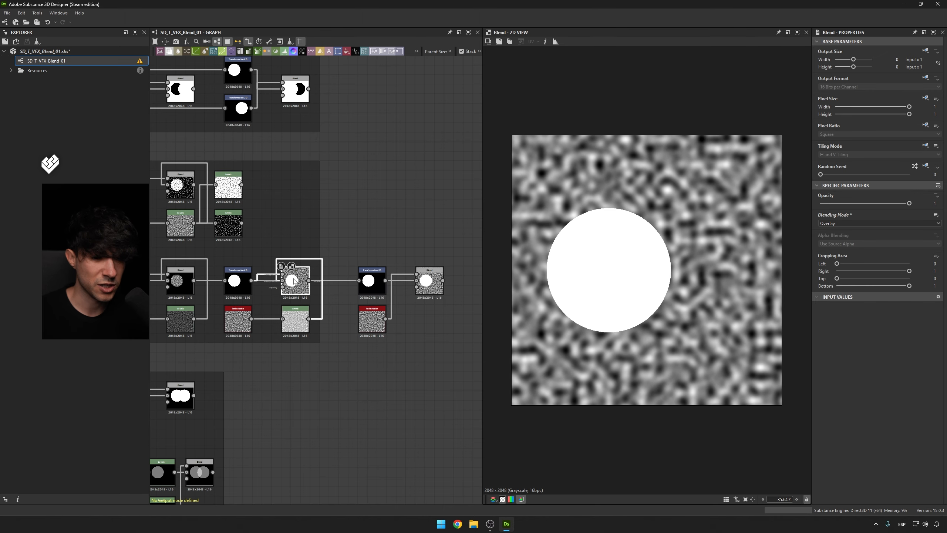
# Move the Screen group and all groups beneath it down to make room under the Overlay group.
pyautogui.scroll(-2, 278, 255)
pyautogui.moveTo(278, 255); pyautogui.dragTo(350, 237, button='middle')
pyautogui.scroll(-4, 330, 302)
pyautogui.moveTo(311, 305); pyautogui.dragTo(281, 126, button='middle')
pyautogui.scroll(-3, 292, 135)
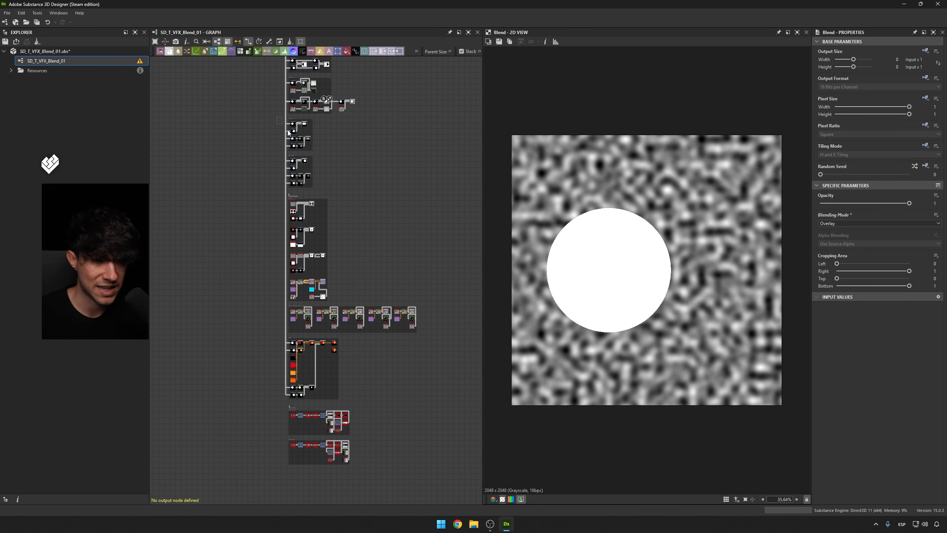
pyautogui.scroll(5, 322, 136)
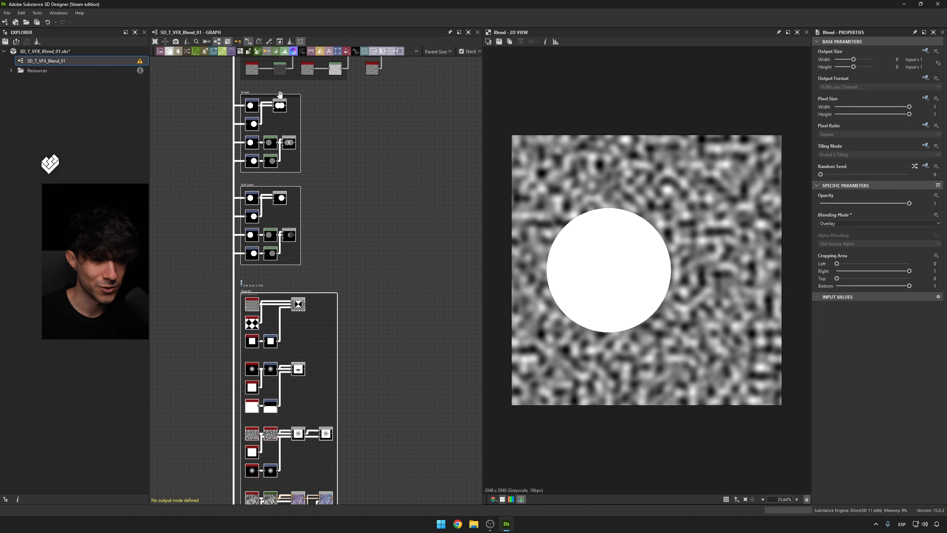
pyautogui.moveTo(280, 94); pyautogui.dragTo(297, 299, button='middle')
pyautogui.scroll(3, 273, 202)
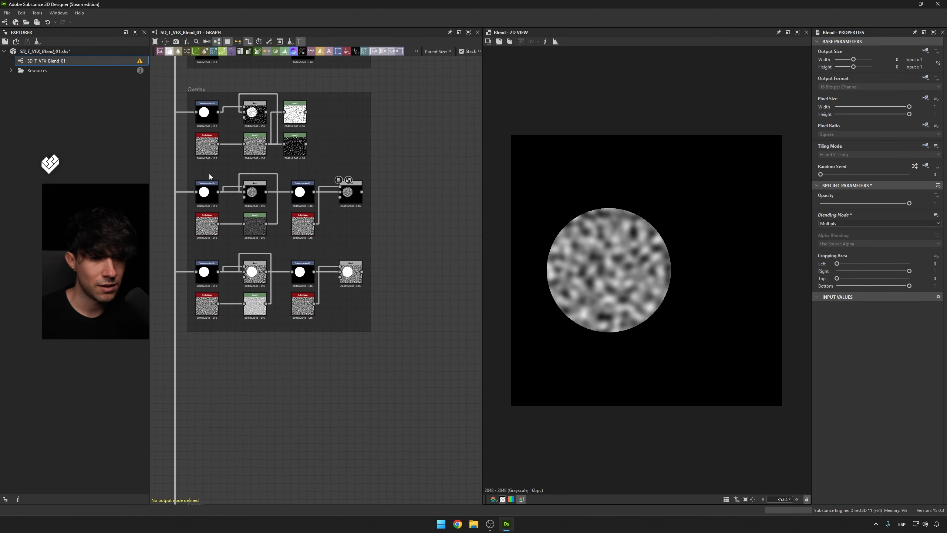
# Review the second row's Multiply and Overlay Blends and display the third row's Overlay Blend.
pyautogui.moveTo(210, 178); pyautogui.dragTo(359, 233)
pyautogui.click(360, 232)
pyautogui.click(357, 195)
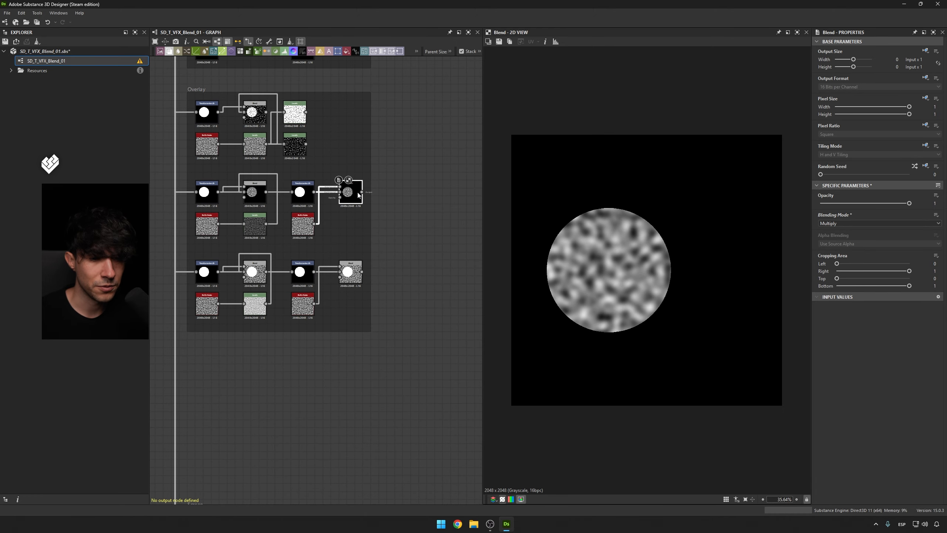
pyautogui.moveTo(358, 194); pyautogui.dragTo(391, 227, button='middle')
pyautogui.scroll(3, 313, 249)
pyautogui.click(267, 225)
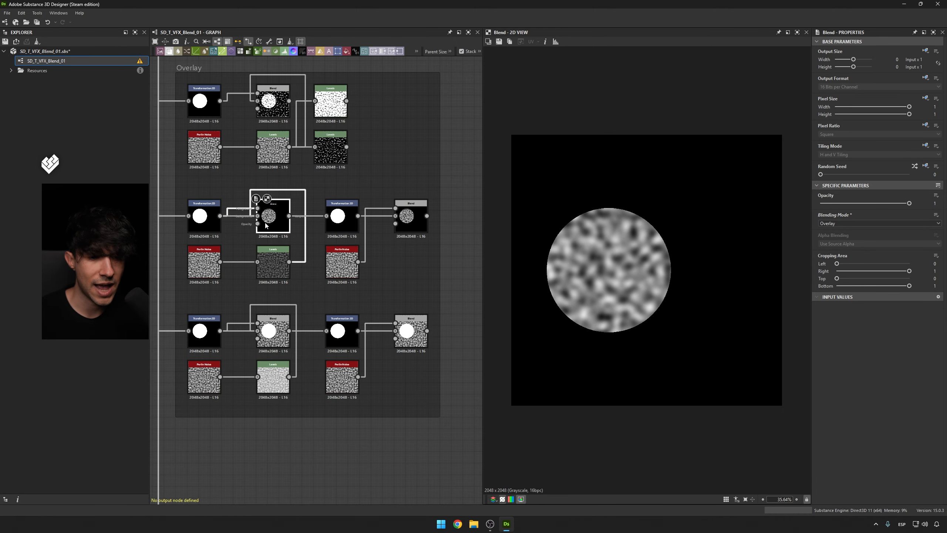
pyautogui.doubleClick(274, 324)
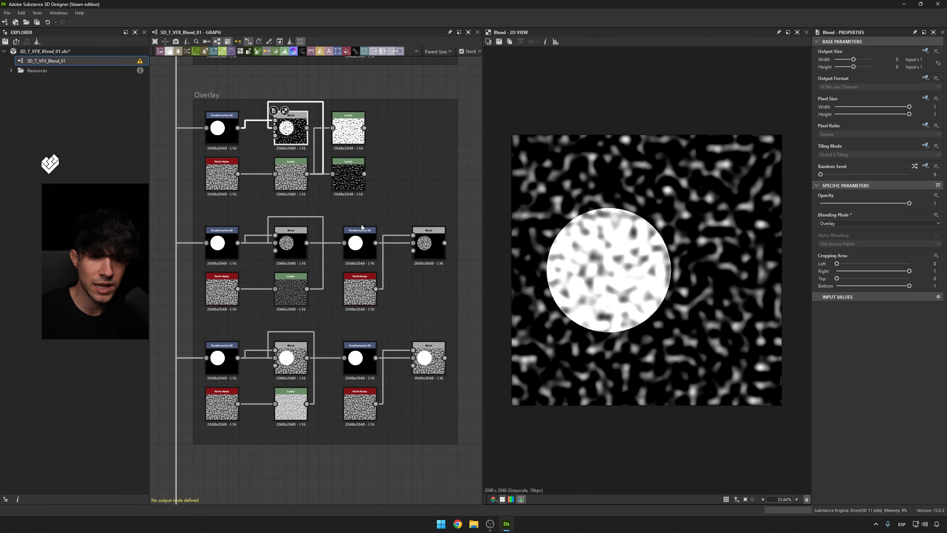
# Compare the second row's Overlay and Multiply results and the third row's Overlay and Screen results, including their Levels inputs.
pyautogui.doubleClick(293, 240)
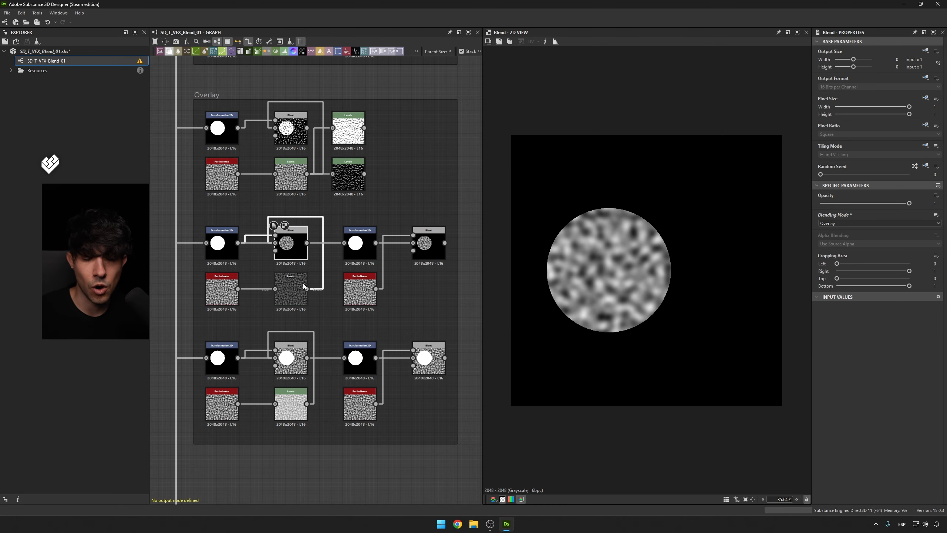
pyautogui.doubleClick(301, 296)
pyautogui.doubleClick(433, 244)
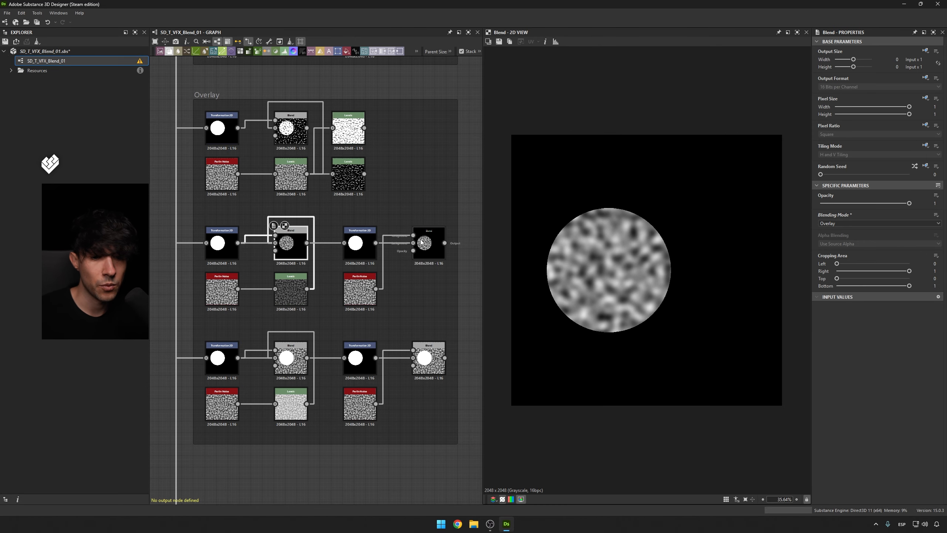
pyautogui.doubleClick(291, 359)
pyautogui.doubleClick(290, 404)
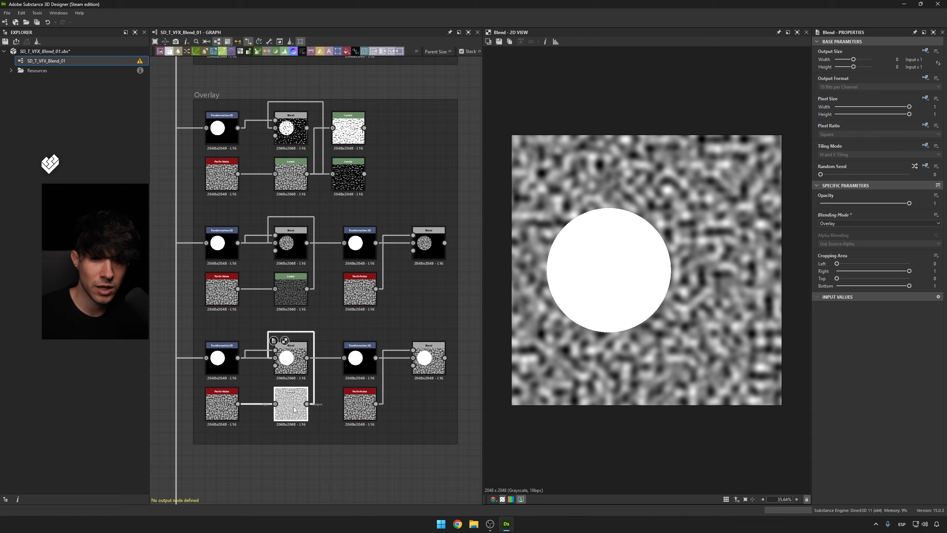
pyautogui.doubleClick(427, 359)
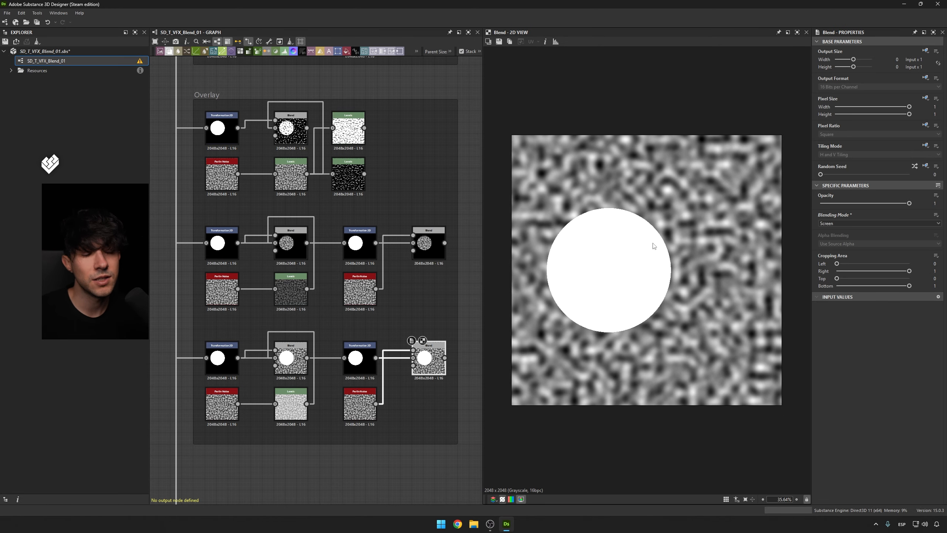
# Display the first Blend of the Screen group in the 2D view.
pyautogui.scroll(-1, 427, 189)
pyautogui.moveTo(424, 184); pyautogui.dragTo(416, 198, button='middle')
pyautogui.scroll(1, 414, 200)
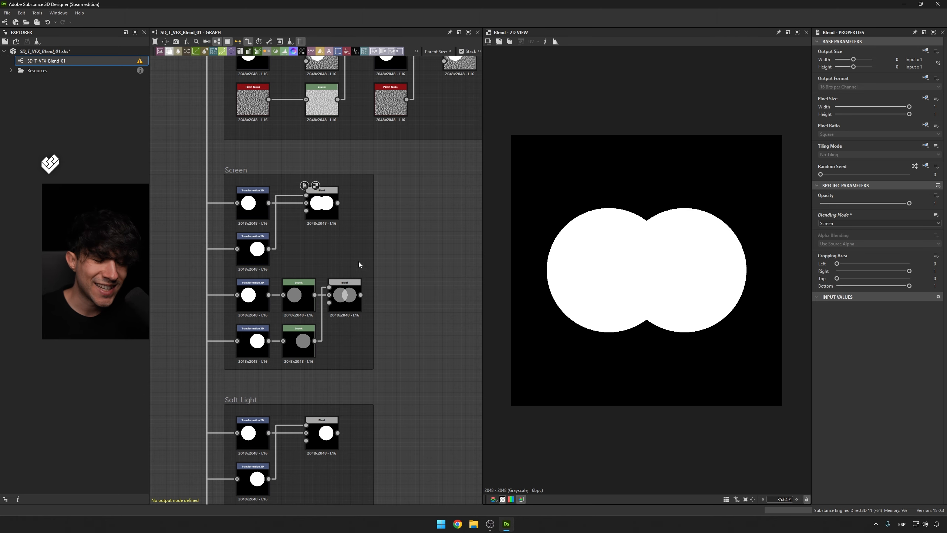
pyautogui.moveTo(360, 262); pyautogui.dragTo(402, 205, button='middle')
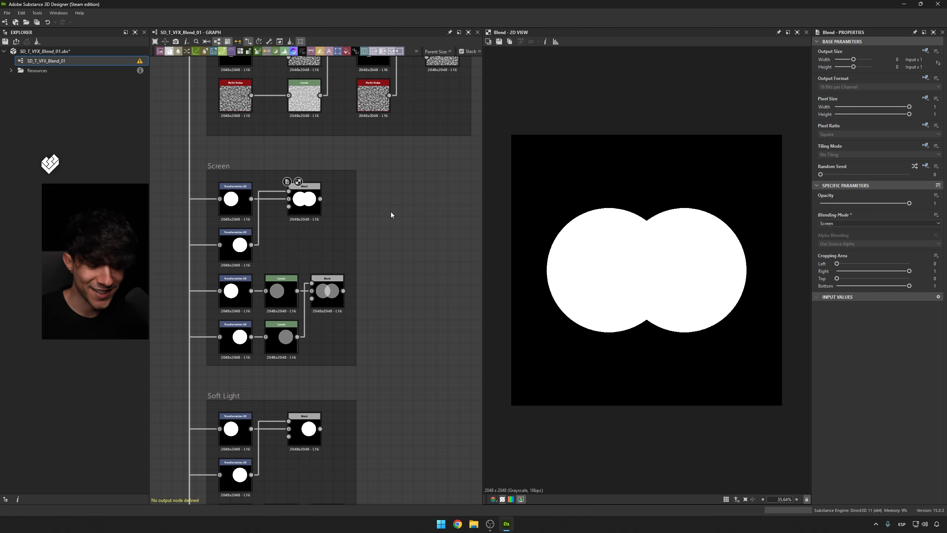
pyautogui.scroll(1, 318, 244)
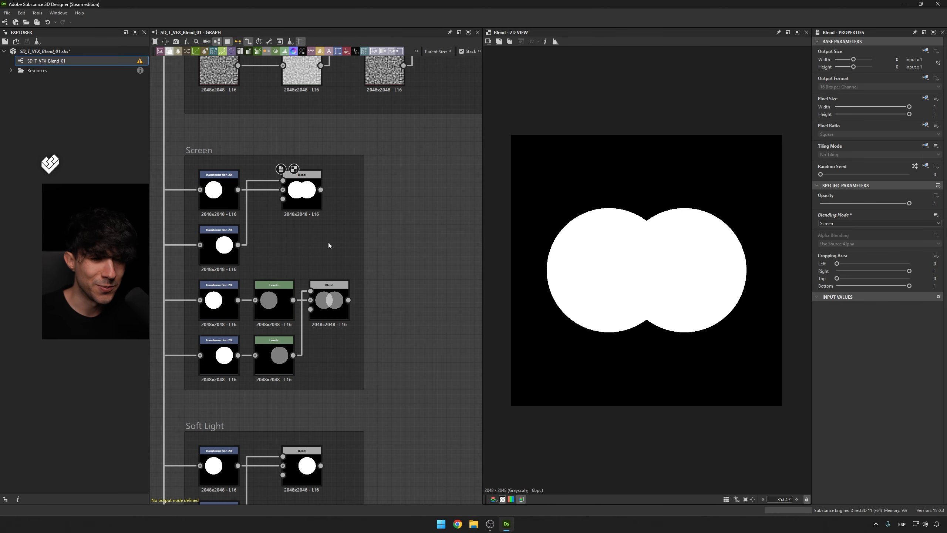
pyautogui.moveTo(328, 242); pyautogui.dragTo(369, 243, button='middle')
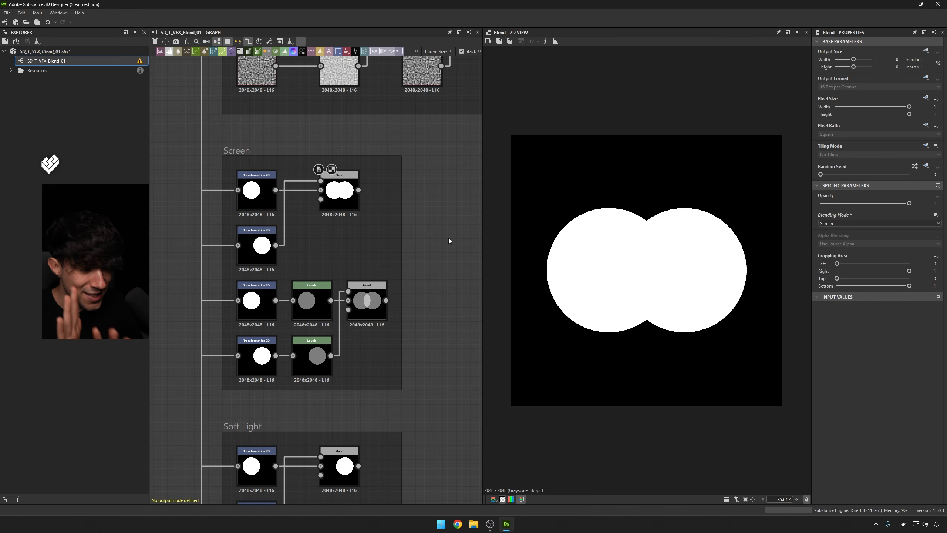
# Add a Gaussian Noise node beside the Screen group and connect its output to a new Auto Levels node.
pyautogui.moveTo(449, 237); pyautogui.dragTo(327, 231, button='middle')
pyautogui.press('space')
pyautogui.write('gau')
pyautogui.press('Return')
pyautogui.scroll(-1, 323, 228)
pyautogui.moveTo(314, 232); pyautogui.dragTo(392, 226)
pyautogui.write('au')
pyautogui.click(398, 235)
pyautogui.moveTo(392, 229); pyautogui.dragTo(340, 238, button='middle')
pyautogui.scroll(1, 339, 241)
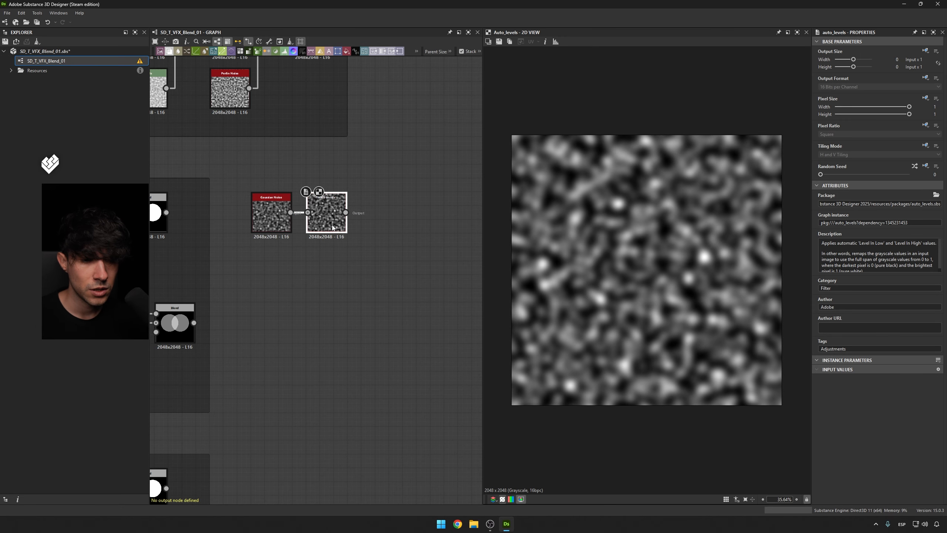
# Add a Shape node below the Gaussian Noise and set its pattern to Cone.
pyautogui.moveTo(357, 269); pyautogui.dragTo(409, 283, button='middle')
pyautogui.scroll(-1, 328, 288)
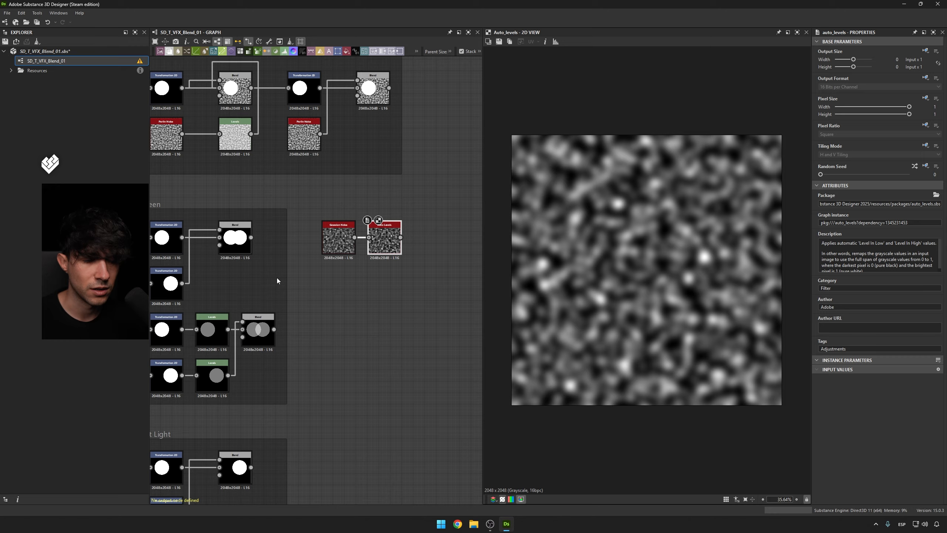
pyautogui.moveTo(277, 278); pyautogui.dragTo(361, 261, button='middle')
pyautogui.moveTo(366, 212); pyautogui.dragTo(288, 227, button='middle')
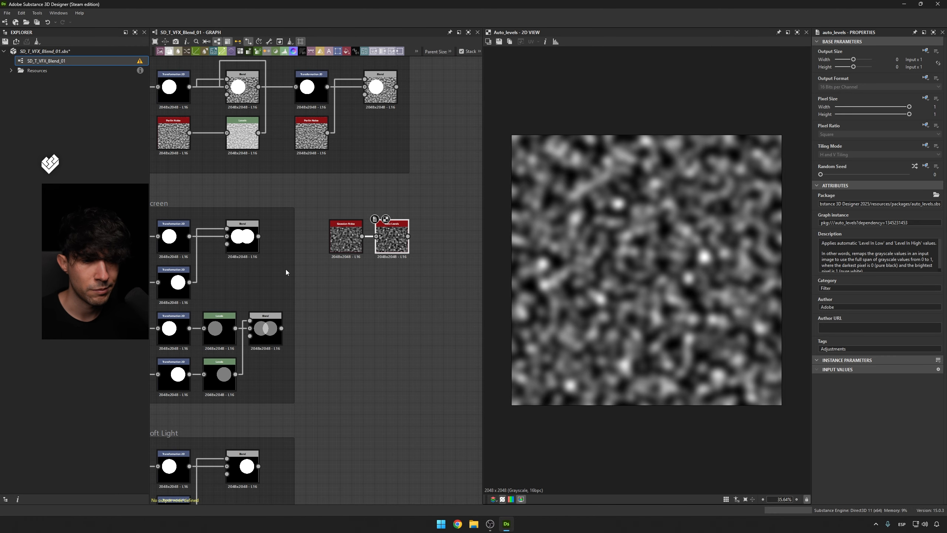
pyautogui.press('space')
pyautogui.write('shape')
pyautogui.press('Return')
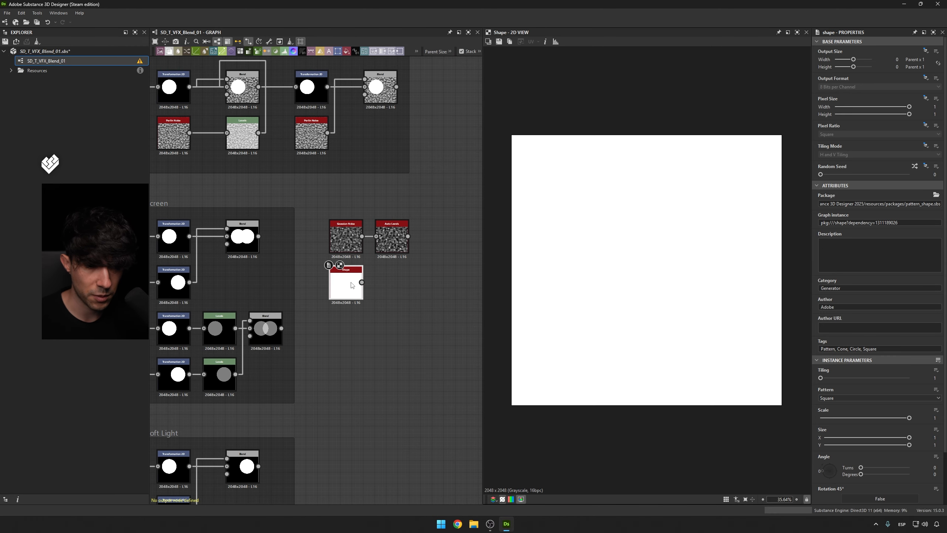
pyautogui.scroll(-2, 836, 442)
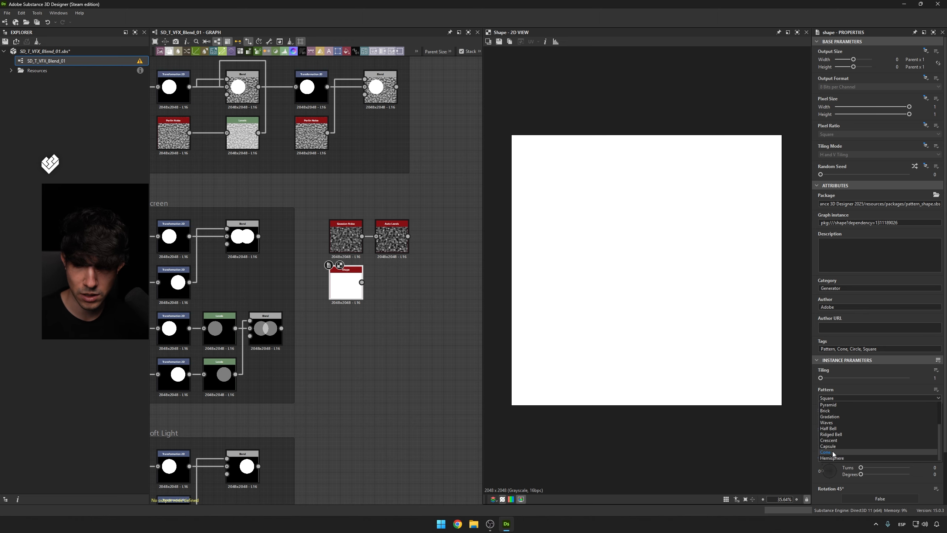
pyautogui.click(834, 456)
# Add a Blend node with the cone Shape as foreground and the Auto Levels noise as background.
pyautogui.scroll(2, 355, 282)
pyautogui.moveTo(357, 286); pyautogui.dragTo(283, 301, button='middle')
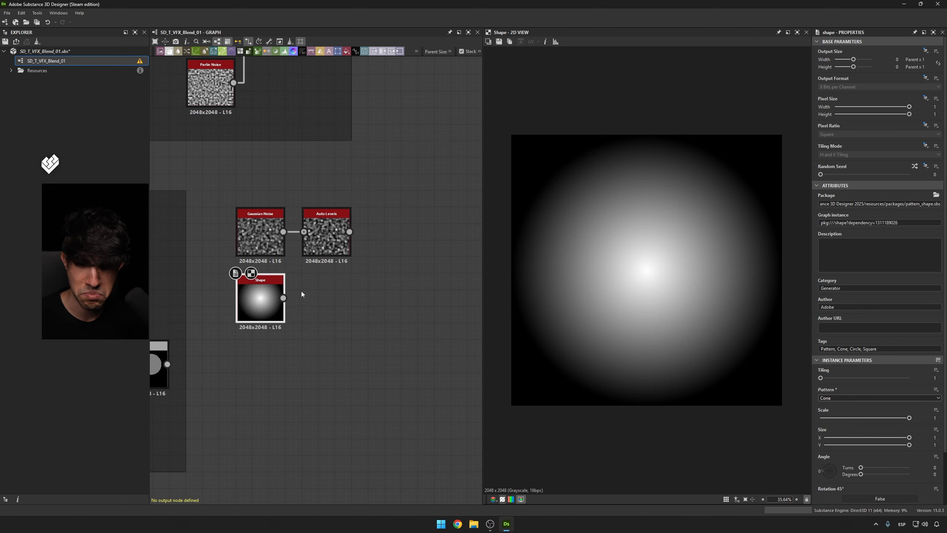
pyautogui.moveTo(349, 232); pyautogui.dragTo(290, 300)
pyautogui.write('b')
pyautogui.press('Return')
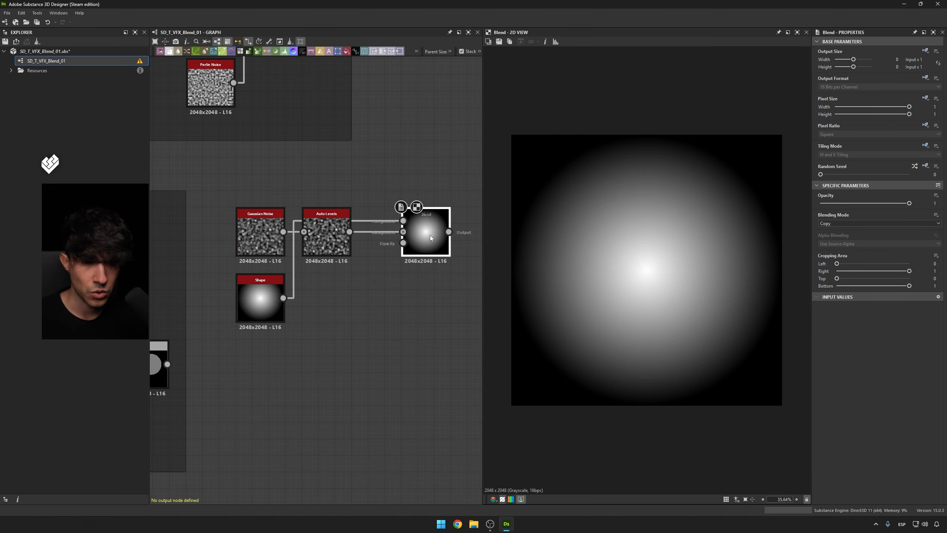
# Try the Screen blending mode on the Blend node that combines the noise and the Shape.
pyautogui.click(835, 223)
pyautogui.scroll(-1, 834, 277)
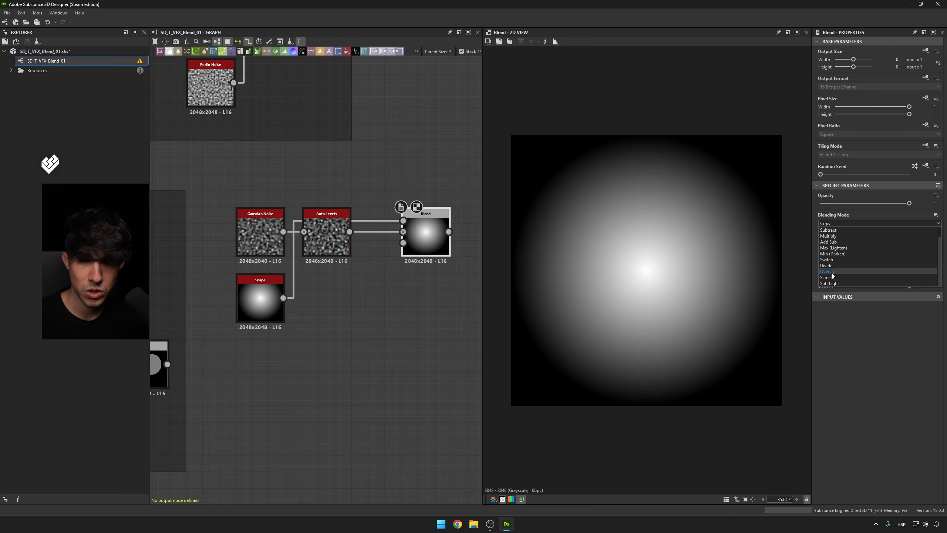
pyautogui.click(834, 277)
pyautogui.scroll(-3, 694, 248)
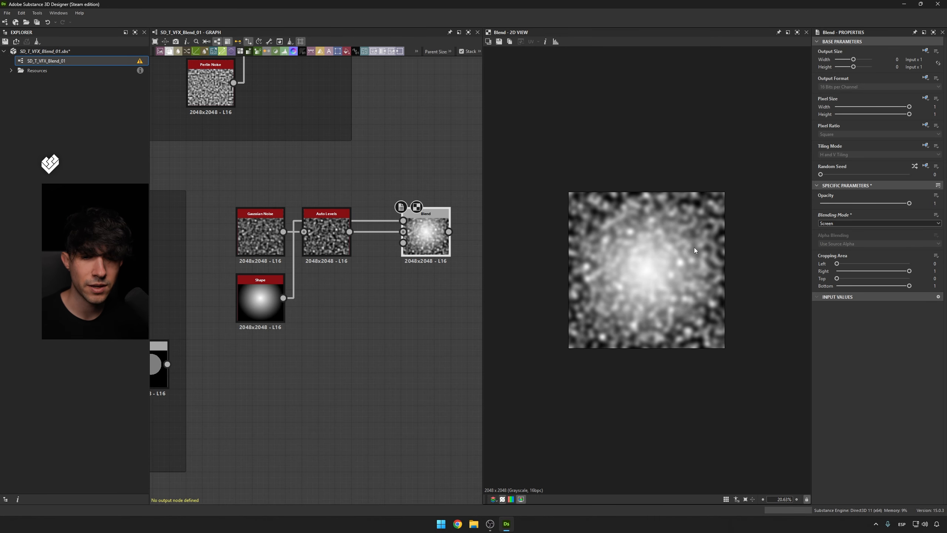
pyautogui.scroll(2, 651, 267)
pyautogui.moveTo(428, 293); pyautogui.dragTo(390, 296, button='middle')
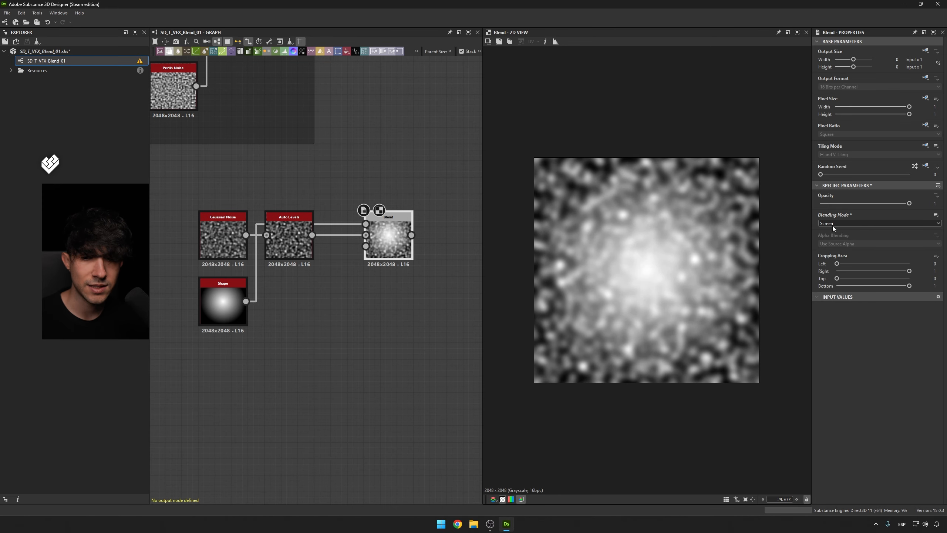
# Set the Blend node's blending mode to Multiply.
pyautogui.click(833, 224)
pyautogui.click(832, 237)
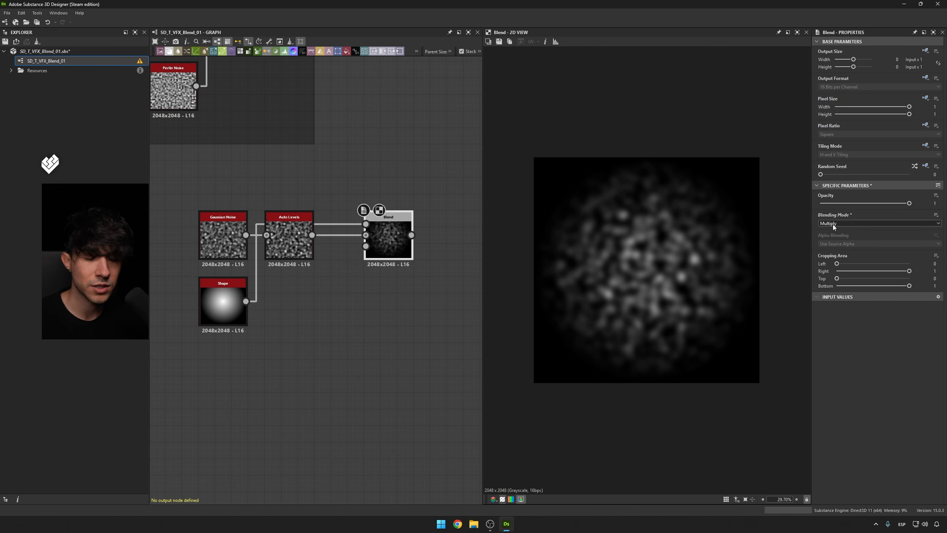
# Compare the Shape and Auto Levels inputs with the Multiply Blend result, checking the image's centre and dark edges.
pyautogui.click(242, 303)
pyautogui.click(289, 239)
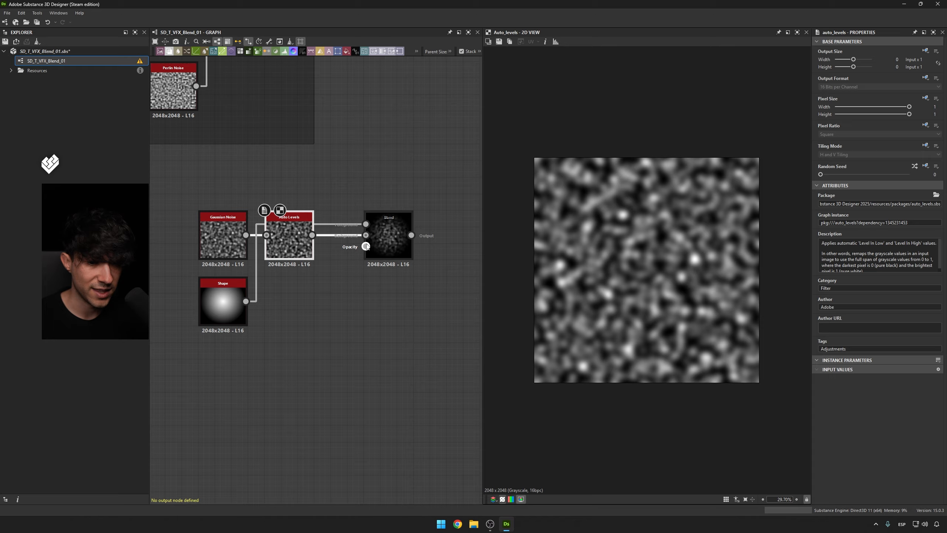
pyautogui.click(389, 239)
pyautogui.click(223, 303)
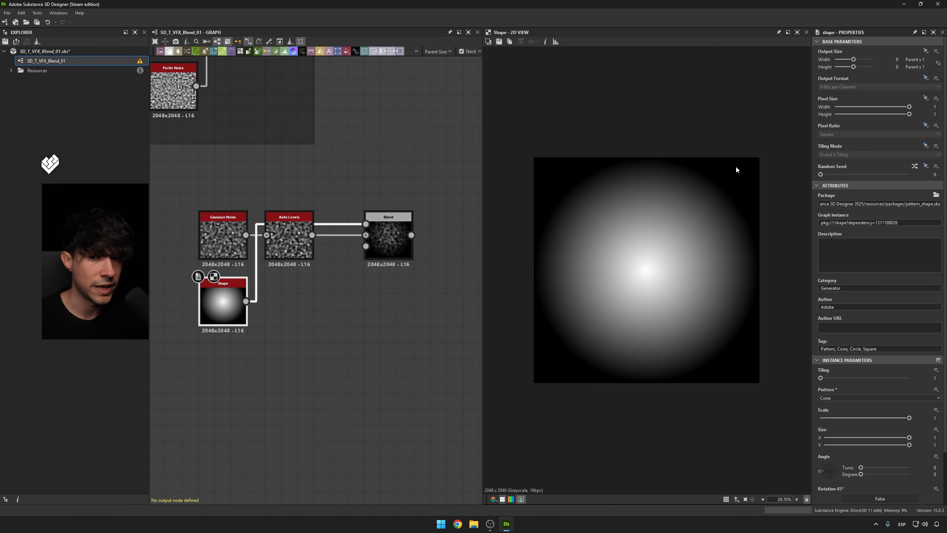
pyautogui.click(396, 238)
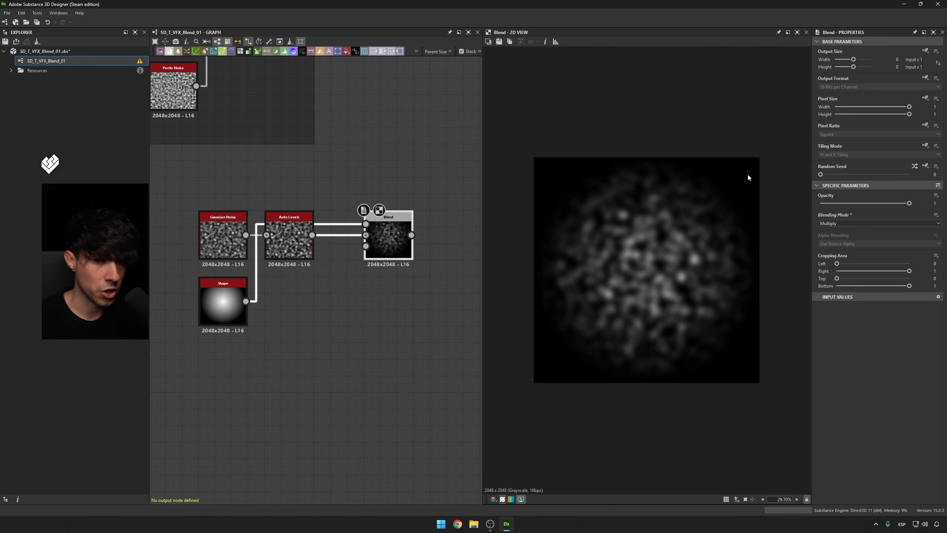
pyautogui.click(289, 239)
pyautogui.scroll(4, 634, 241)
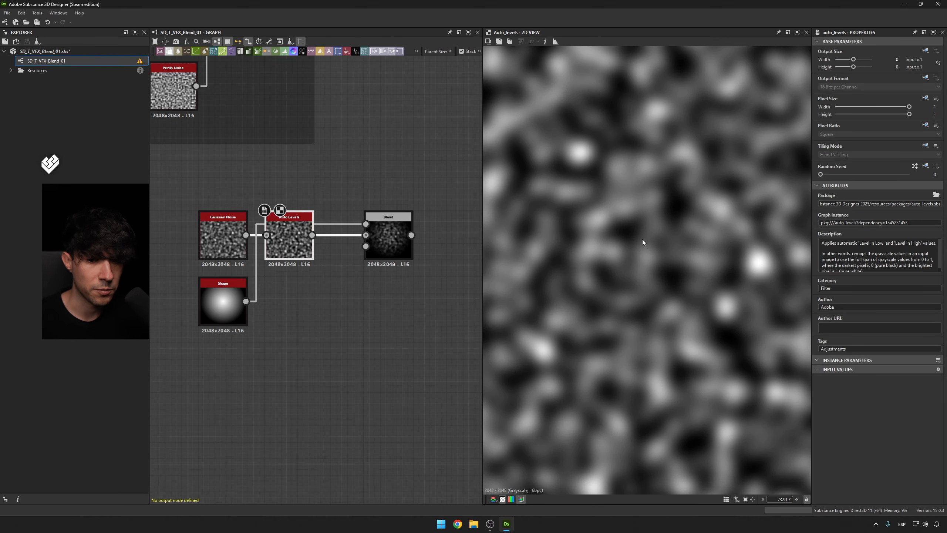
pyautogui.scroll(-1, 590, 245)
pyautogui.click(223, 302)
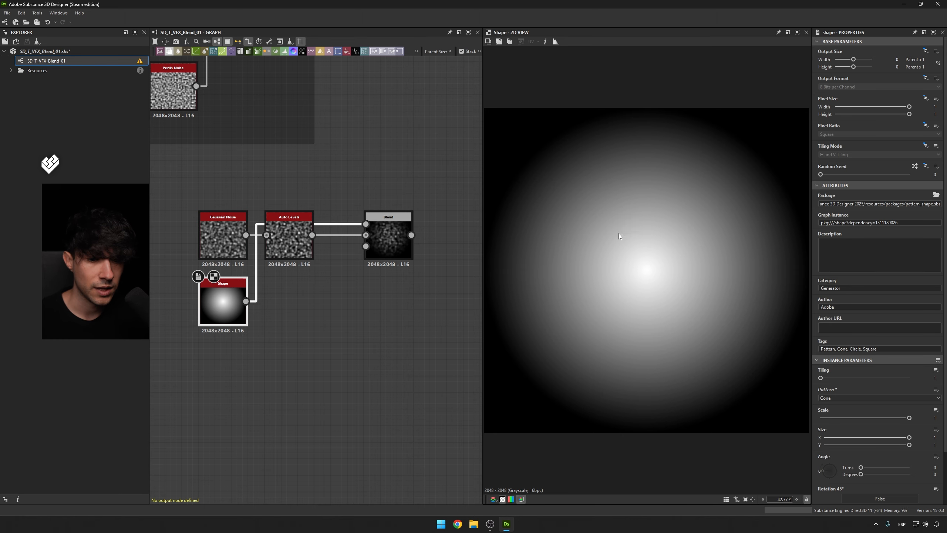
pyautogui.click(371, 247)
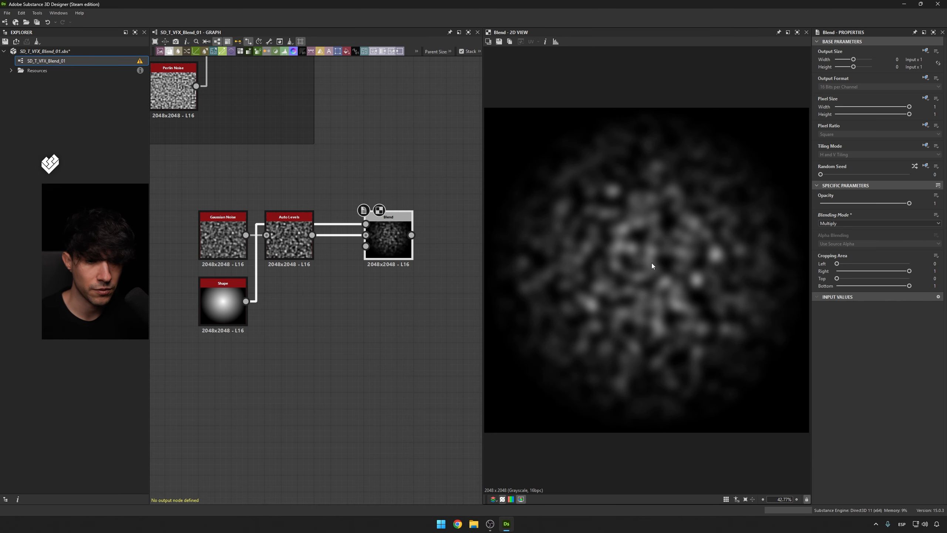
pyautogui.click(237, 297)
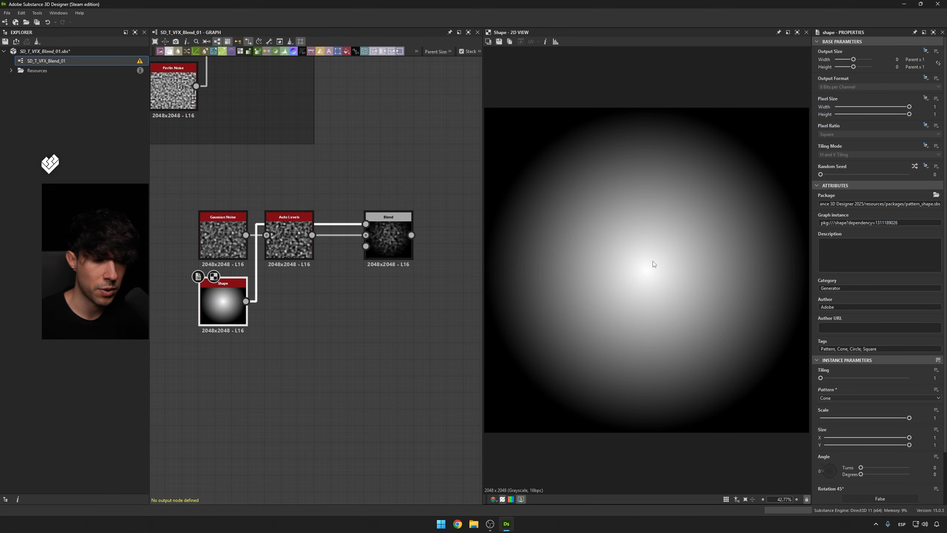
pyautogui.click(388, 249)
pyautogui.scroll(6, 647, 271)
pyautogui.scroll(-8, 674, 253)
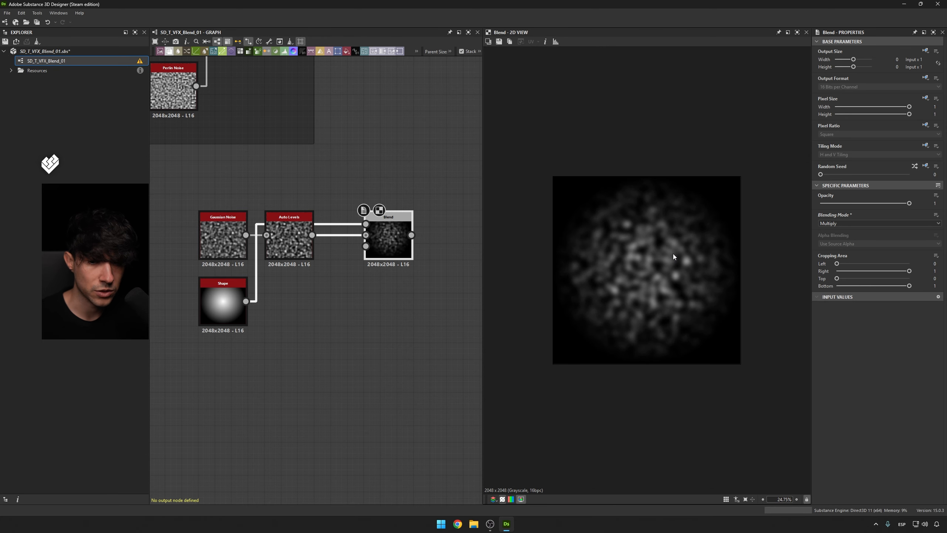
# Duplicate the Gaussian Noise, Auto Levels, Shape and Blend nodes and place the copy directly below the original group.
pyautogui.moveTo(441, 283); pyautogui.dragTo(207, 240)
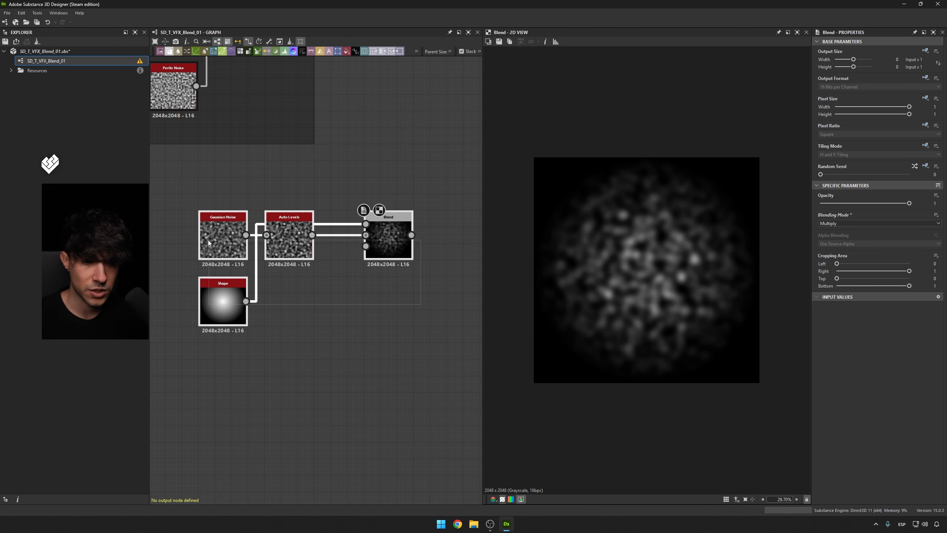
pyautogui.hotkey('ctrl', 'd')
pyautogui.moveTo(447, 350); pyautogui.dragTo(385, 363)
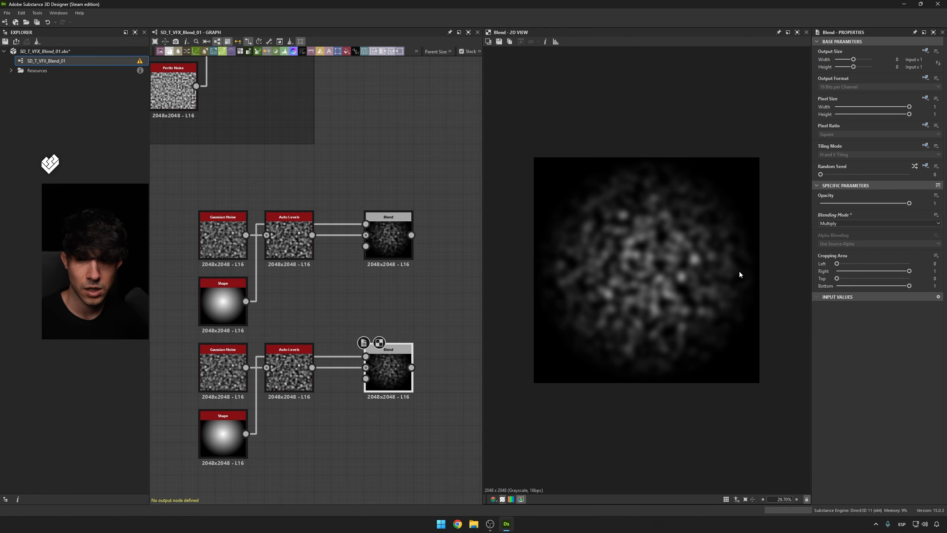
# Set the duplicated Blend node's blending mode to Screen.
pyautogui.click(843, 224)
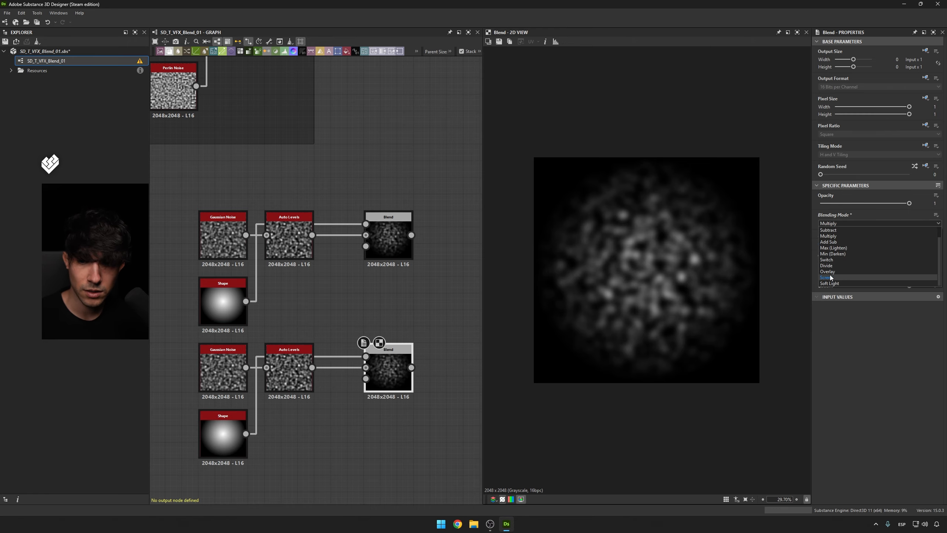
pyautogui.click(832, 282)
pyautogui.moveTo(424, 316); pyautogui.dragTo(384, 283, button='middle')
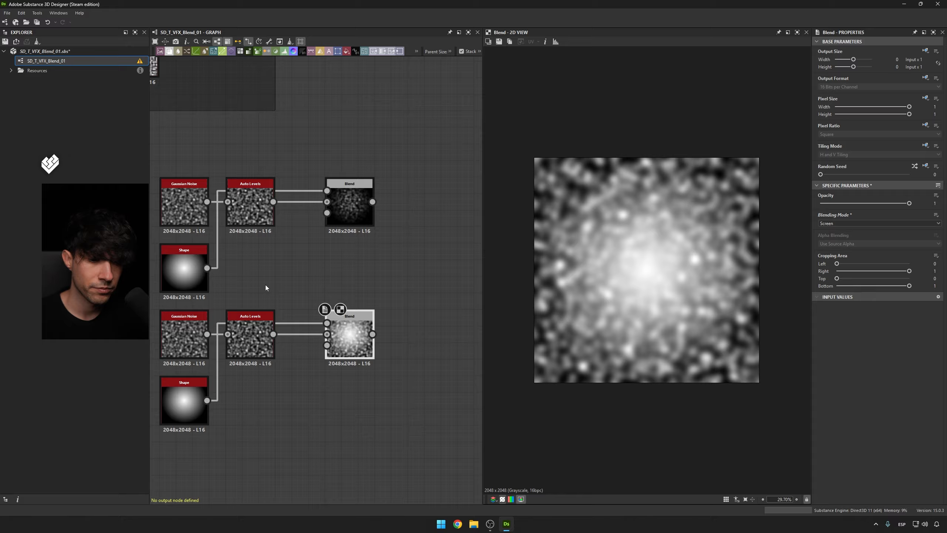
# Compare the lower group's Shape and Auto Levels inputs with its Screen Blend result.
pyautogui.moveTo(266, 288); pyautogui.dragTo(309, 276, button='middle')
pyautogui.doubleClick(227, 390)
pyautogui.doubleClick(392, 325)
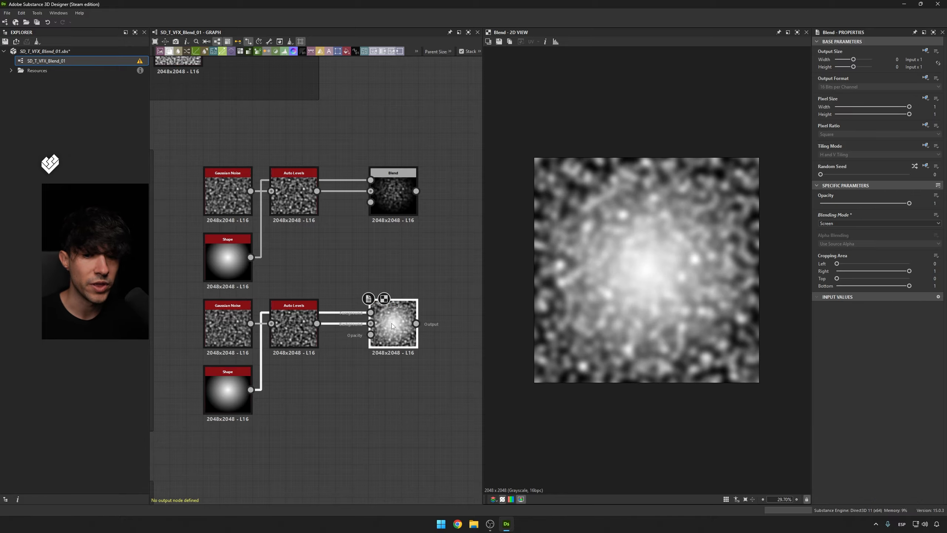
pyautogui.doubleClick(292, 331)
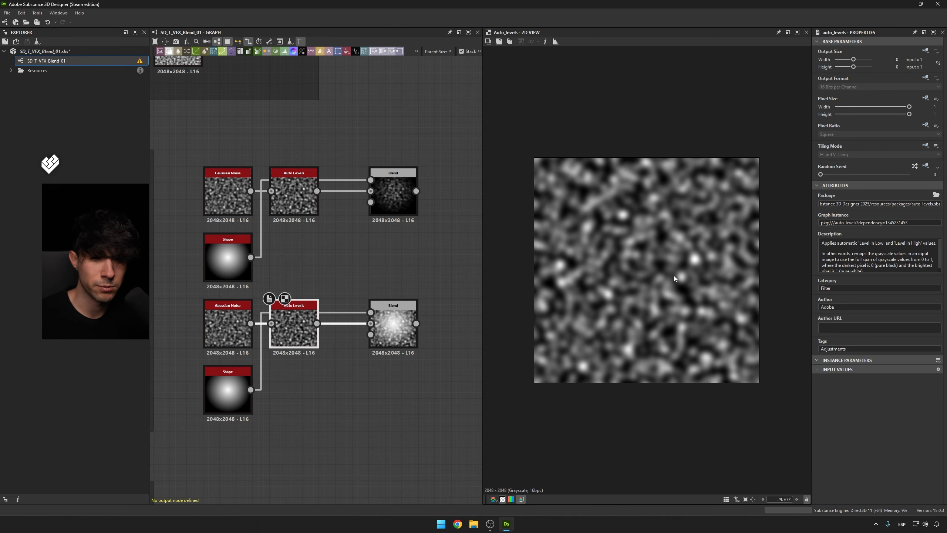
pyautogui.scroll(1, 645, 252)
pyautogui.doubleClick(392, 325)
pyautogui.doubleClick(244, 388)
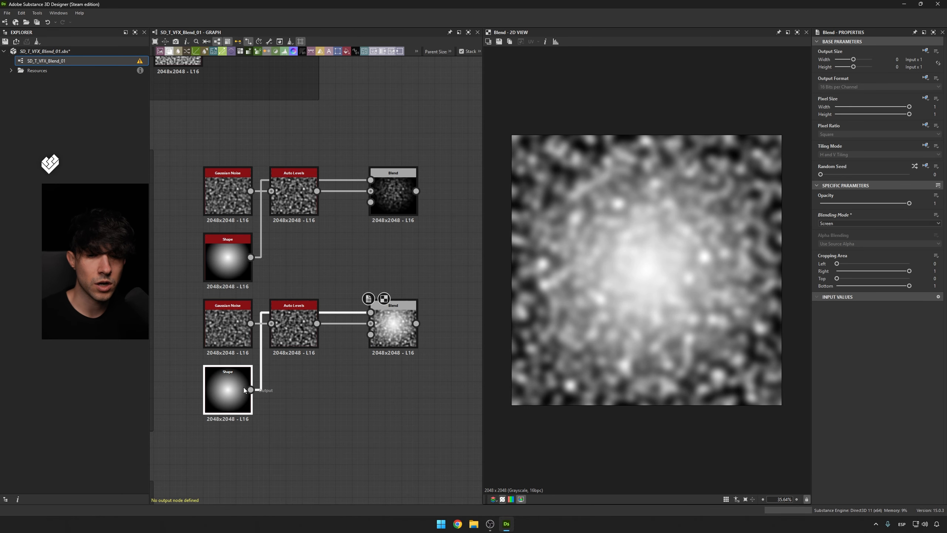
pyautogui.scroll(3, 641, 264)
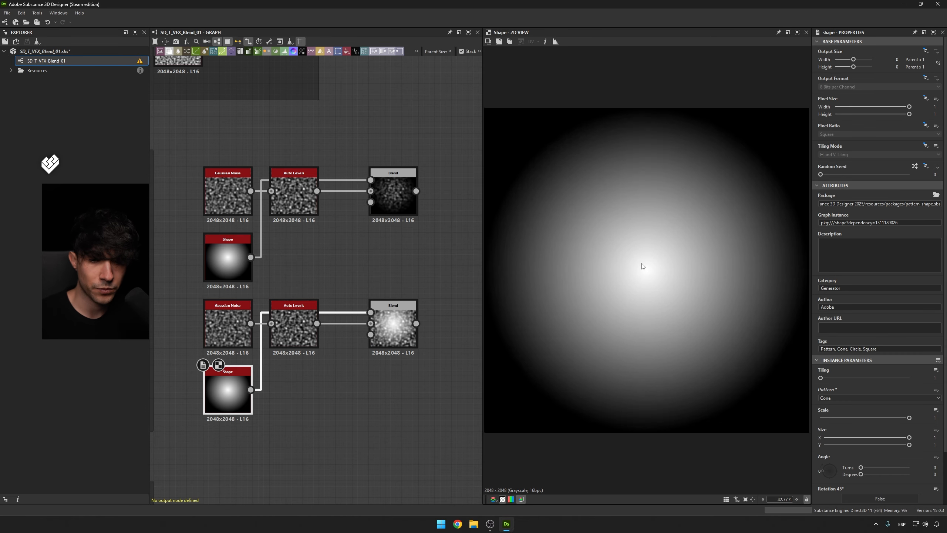
pyautogui.scroll(-1, 649, 272)
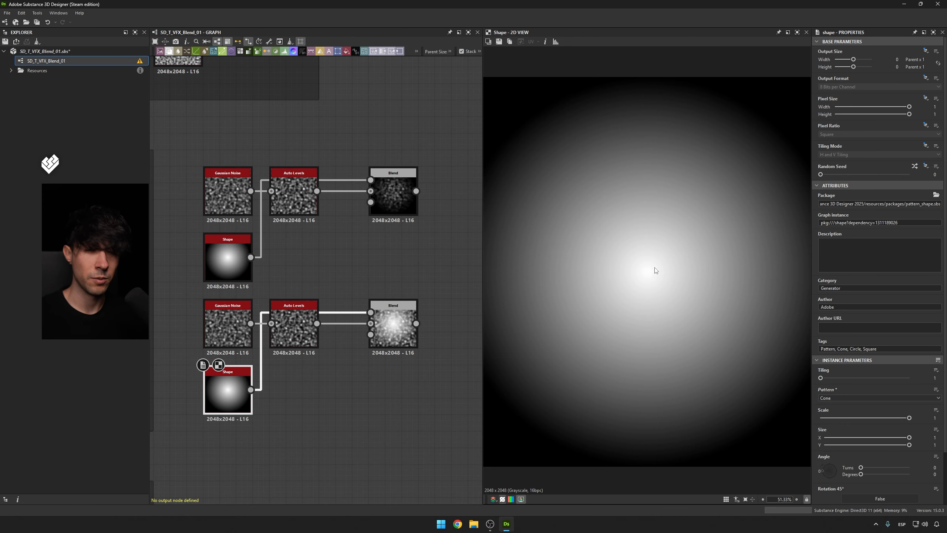
pyautogui.doubleClick(392, 326)
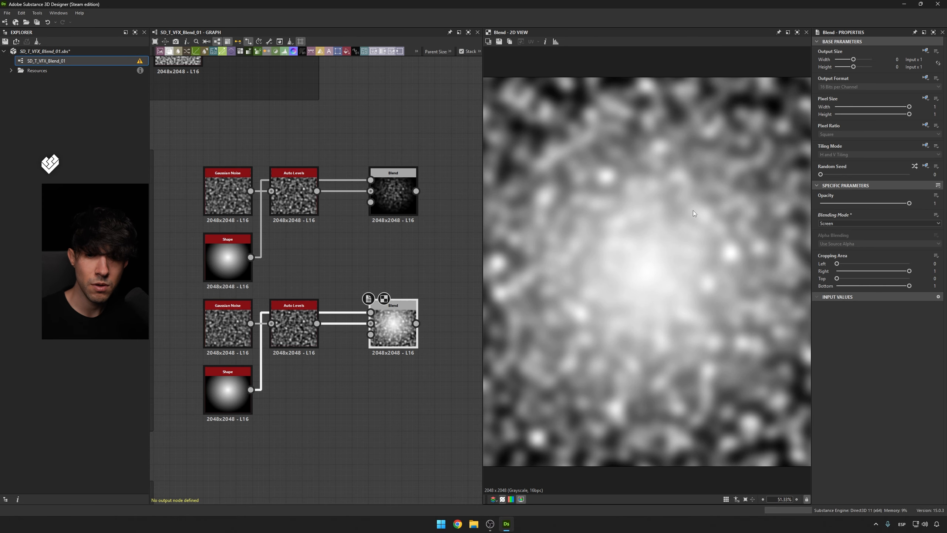
pyautogui.scroll(-2, 641, 265)
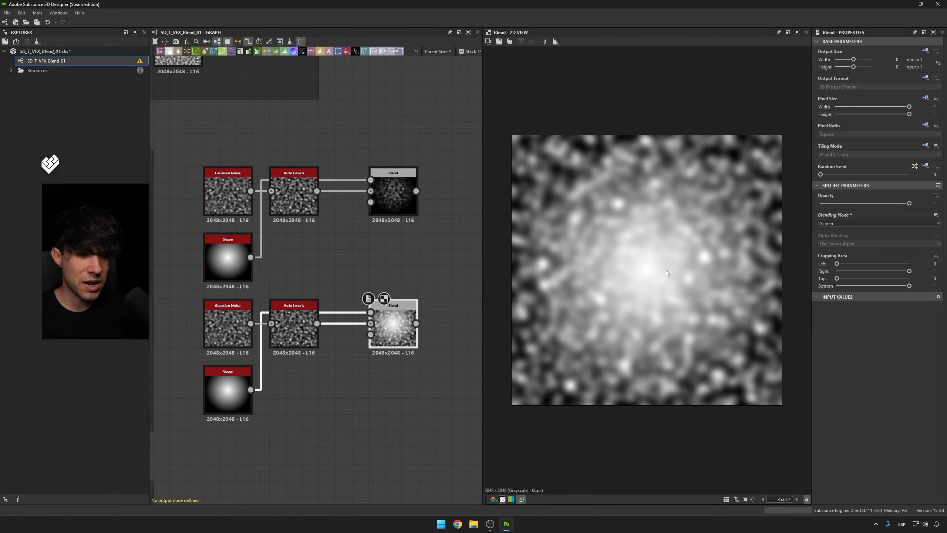
# Paste a copy of the Multiply group into the empty area beside it, and delete the copied Shape node.
pyautogui.scroll(-3, 423, 275)
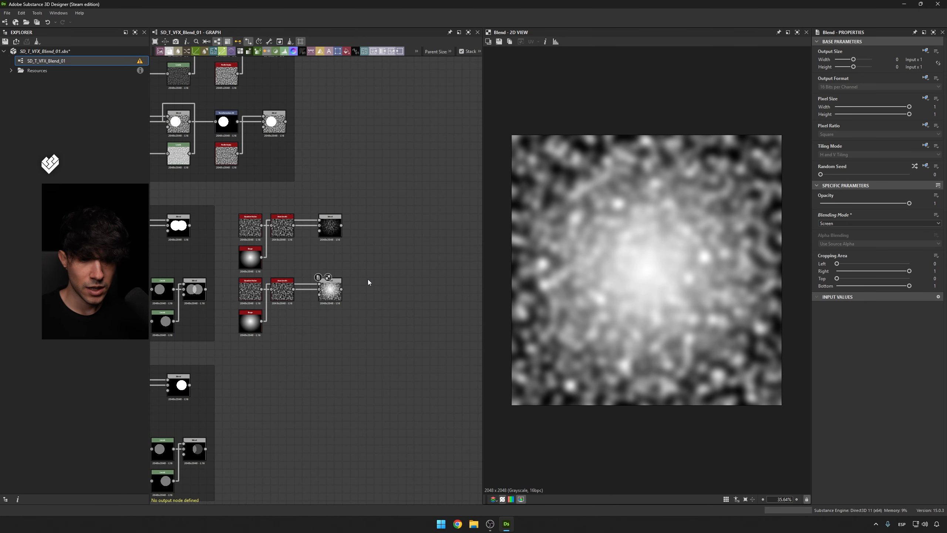
pyautogui.scroll(3, 328, 275)
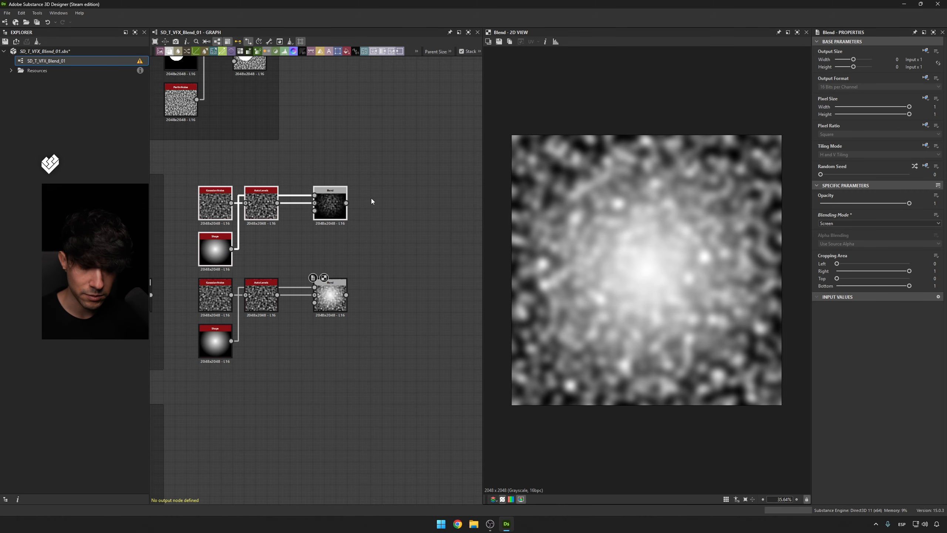
pyautogui.hotkey('ctrl', 'c')
pyautogui.moveTo(472, 227); pyautogui.dragTo(350, 232, button='middle')
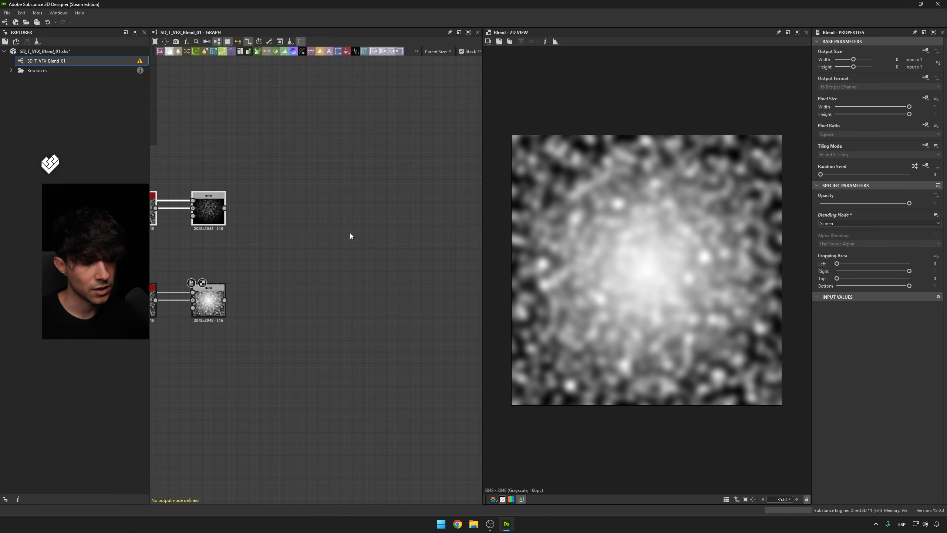
pyautogui.hotkey('ctrl', 'v')
pyautogui.click(313, 244)
pyautogui.press('Delete')
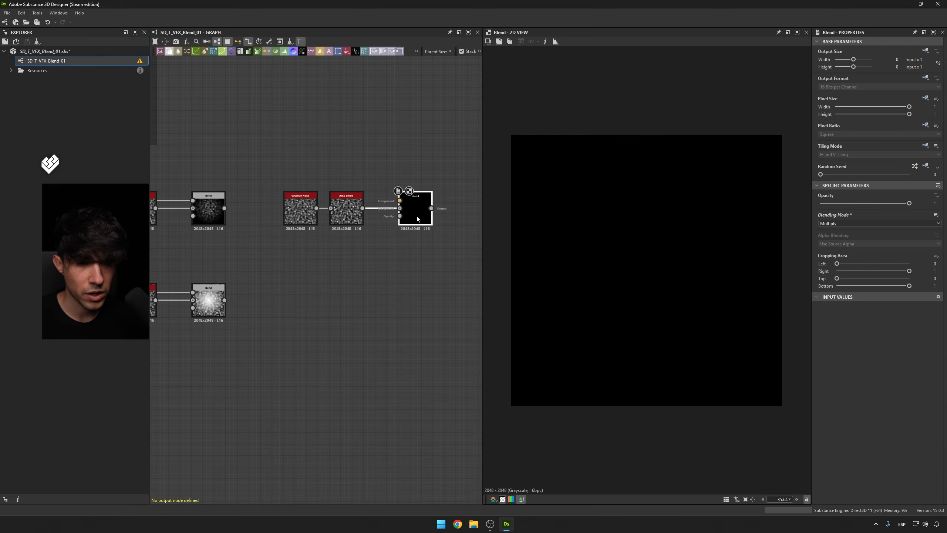
pyautogui.moveTo(415, 212); pyautogui.dragTo(404, 212)
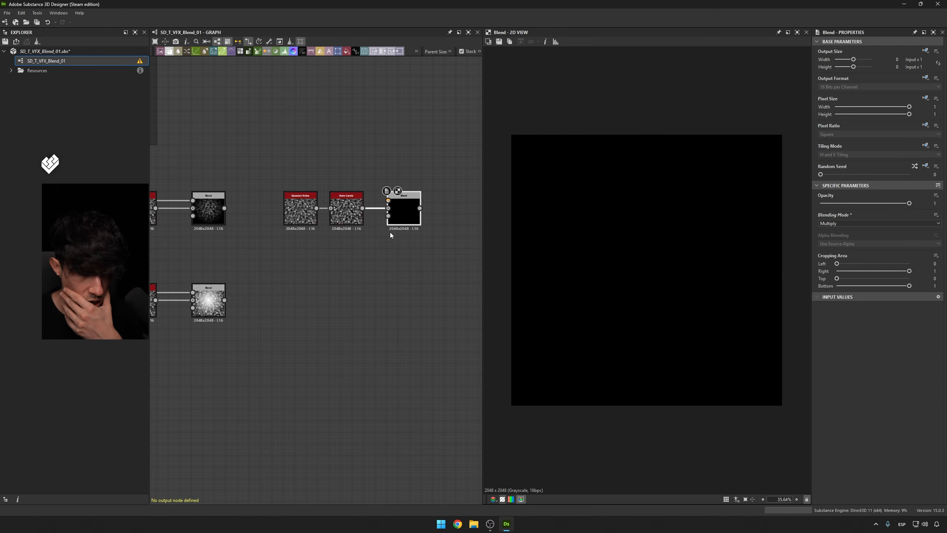
# Add an Invert Grayscale node after the copied Auto Levels, align it in the row, and delete the copied Blend node.
pyautogui.scroll(1, 366, 256)
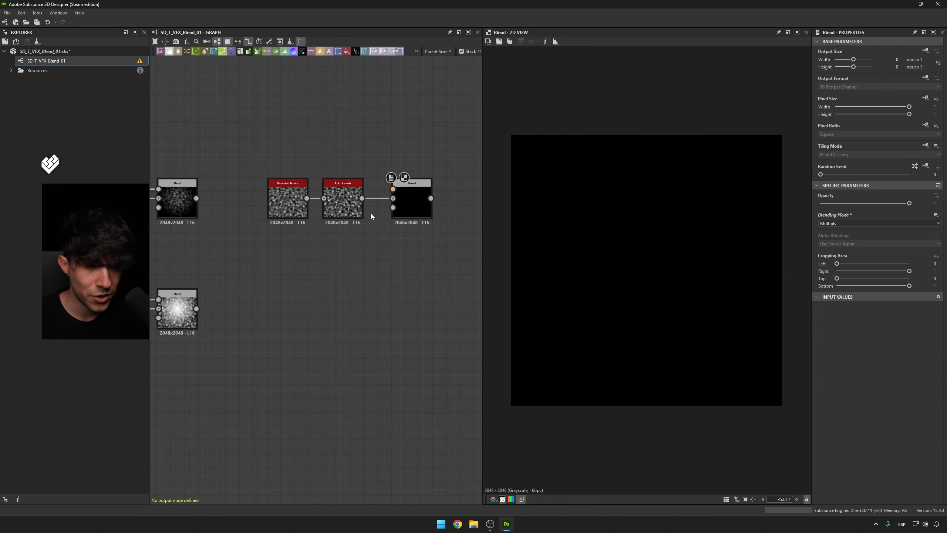
pyautogui.moveTo(362, 198); pyautogui.dragTo(377, 229)
pyautogui.write('invert')
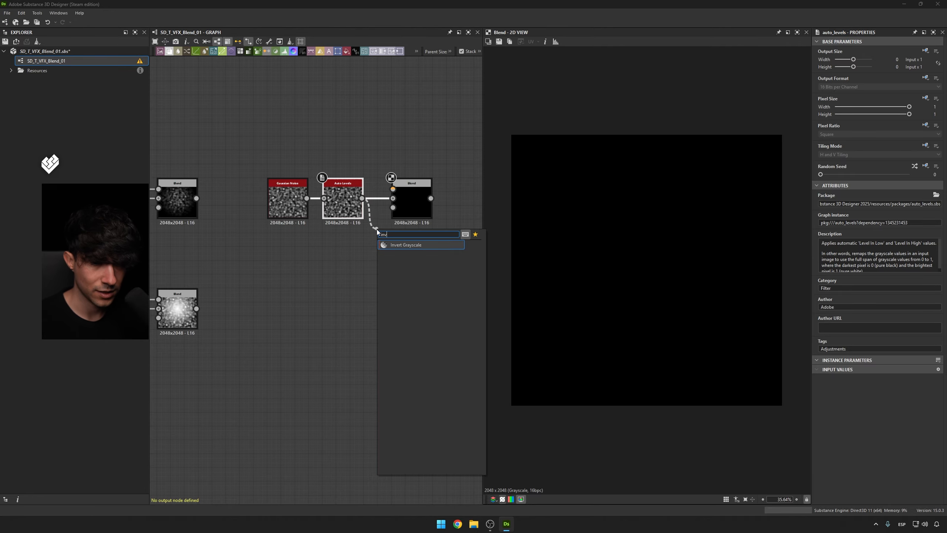
pyautogui.press('Return')
pyautogui.moveTo(417, 193); pyautogui.dragTo(472, 192)
pyautogui.moveTo(405, 235); pyautogui.dragTo(405, 207)
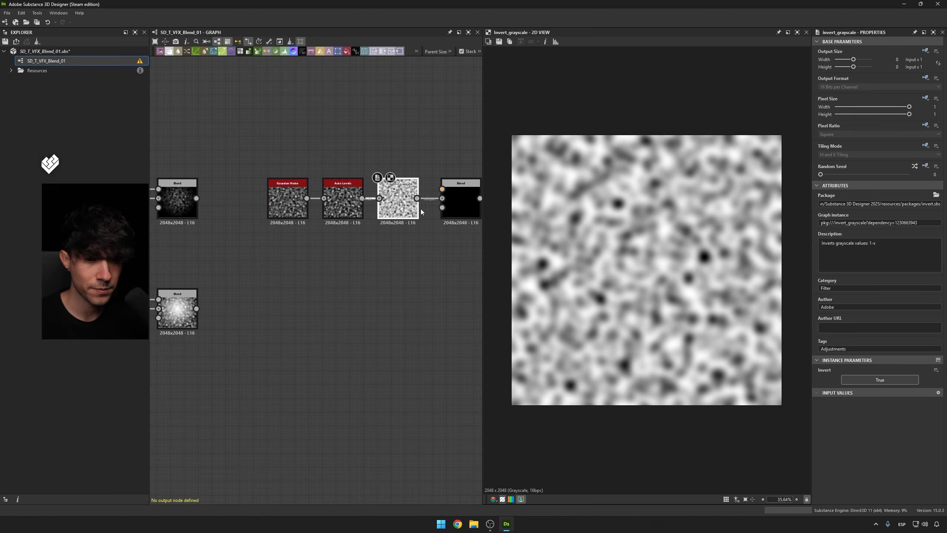
pyautogui.click(456, 204)
pyautogui.press('Delete')
# Copy the Multiply group's Shape node and paste it below the new Gaussian Noise node.
pyautogui.moveTo(442, 243); pyautogui.dragTo(388, 238, button='middle')
pyautogui.moveTo(295, 269); pyautogui.dragTo(495, 236, button='middle')
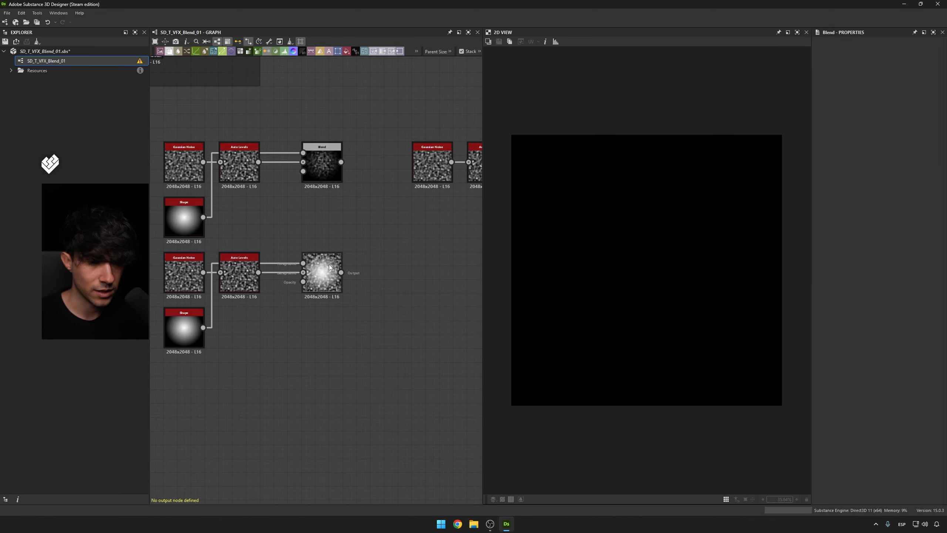
pyautogui.click(192, 218)
pyautogui.hotkey('ctrl', 'c')
pyautogui.moveTo(436, 210); pyautogui.dragTo(307, 231, button='middle')
pyautogui.hotkey('ctrl', 'v')
# Add an Invert Grayscale node to the output of the pasted Shape node.
pyautogui.moveTo(306, 231); pyautogui.dragTo(356, 234)
pyautogui.write('inv')
pyautogui.press('Return')
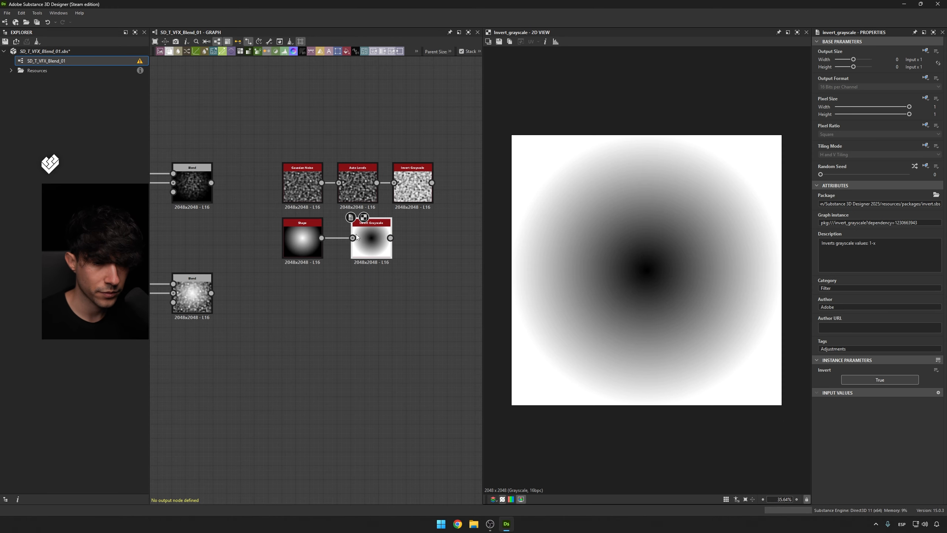
# Add a Blend node to the output of the Invert Grayscale node in the noise row.
pyautogui.moveTo(363, 233); pyautogui.dragTo(272, 249, button='middle')
pyautogui.moveTo(340, 198); pyautogui.dragTo(371, 197)
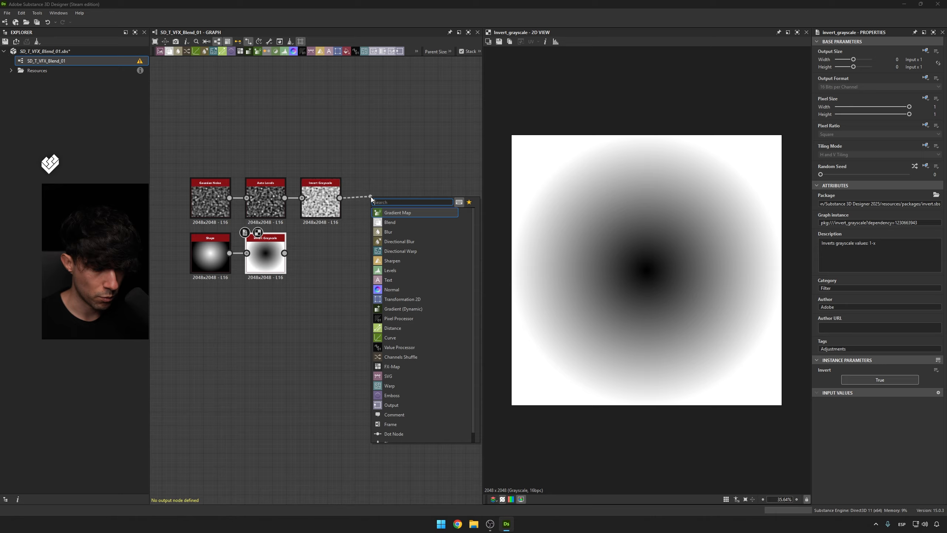
pyautogui.write('mul')
pyautogui.press('BackSpace')
pyautogui.press('BackSpace')
pyautogui.press('BackSpace')
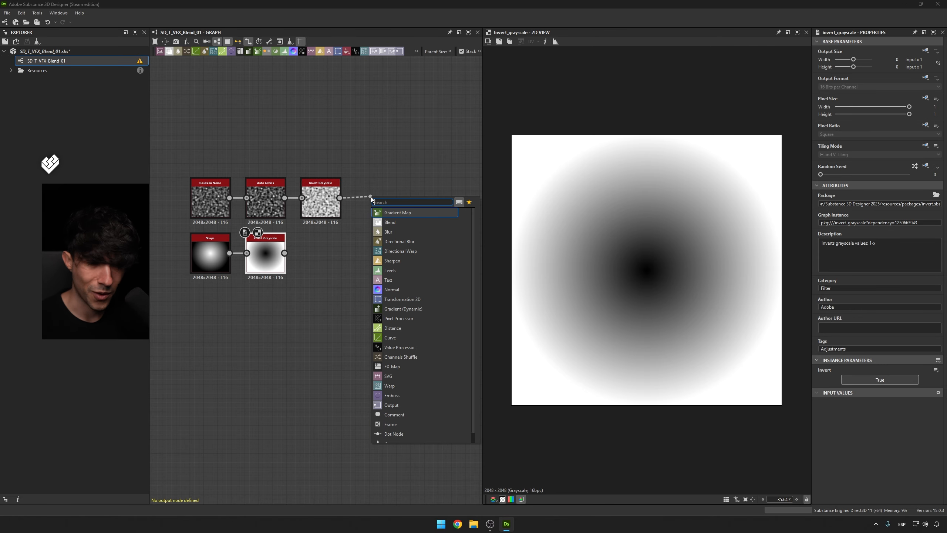
pyautogui.write('b')
pyautogui.press('Return')
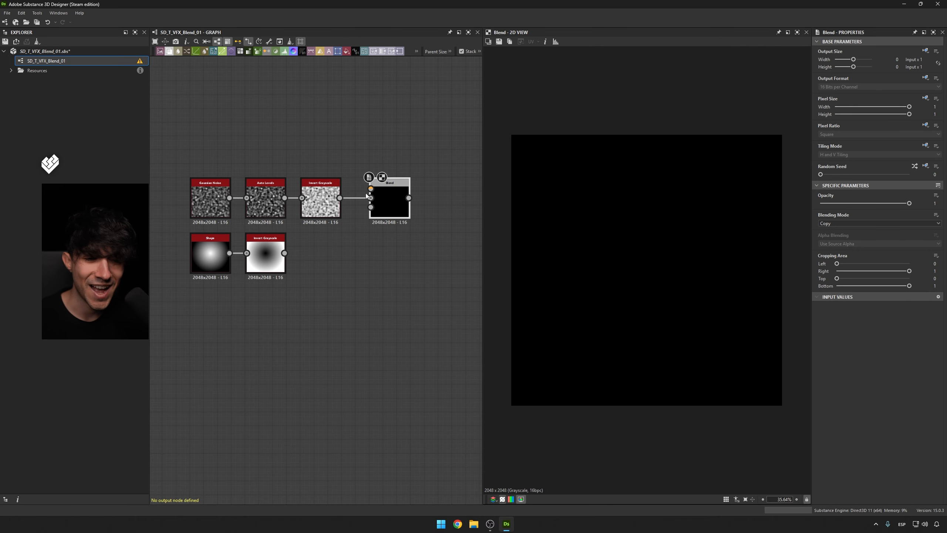
# Connect the inverted shape to the Blend node's foreground input and set its Blending Mode to Multiply.
pyautogui.moveTo(371, 189); pyautogui.dragTo(284, 254)
pyautogui.moveTo(389, 202); pyautogui.dragTo(416, 236)
pyautogui.click(824, 223)
pyautogui.click(828, 249)
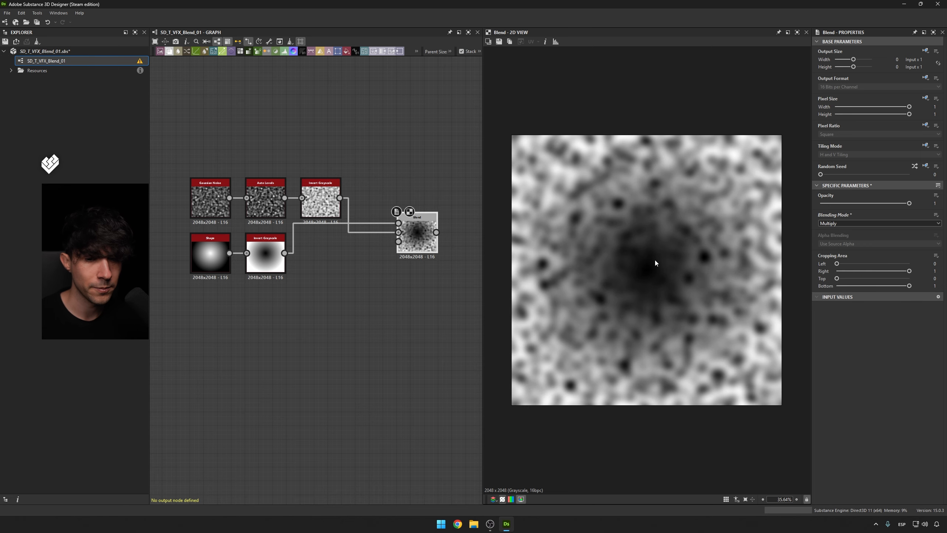
# Add an Invert Grayscale node after the Multiply Blend and align both nodes with the shape row.
pyautogui.moveTo(442, 234); pyautogui.dragTo(382, 236, button='middle')
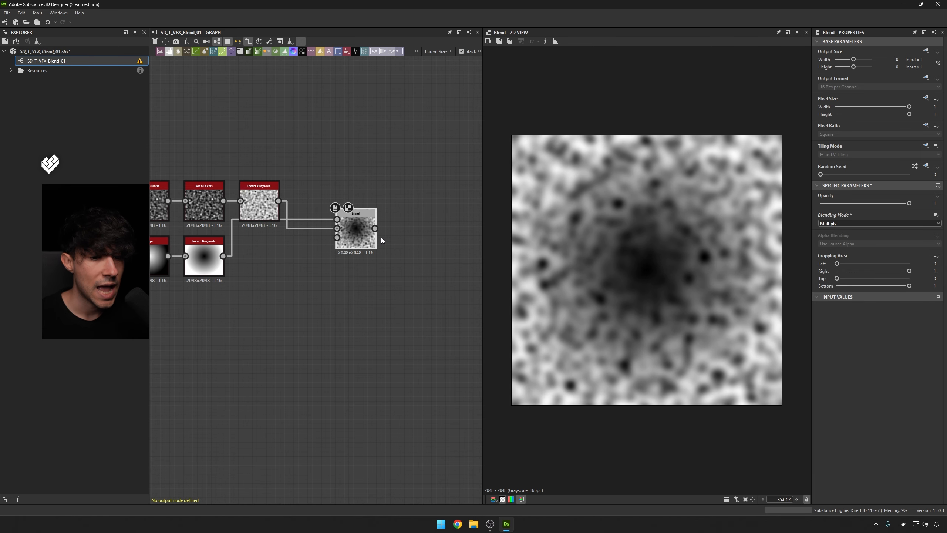
pyautogui.moveTo(375, 228); pyautogui.dragTo(400, 220)
pyautogui.write('invert')
pyautogui.press('Return')
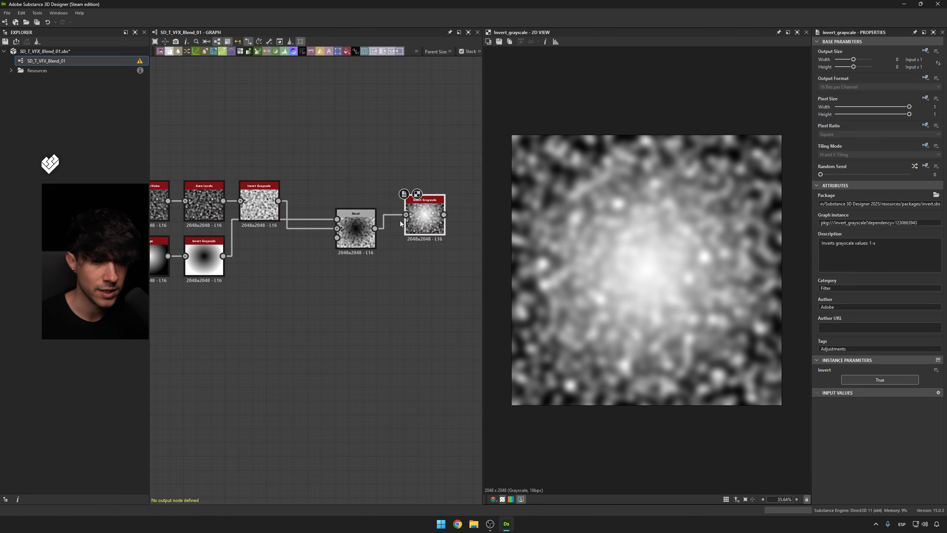
pyautogui.moveTo(352, 223); pyautogui.dragTo(325, 251)
pyautogui.moveTo(416, 228); pyautogui.dragTo(406, 253)
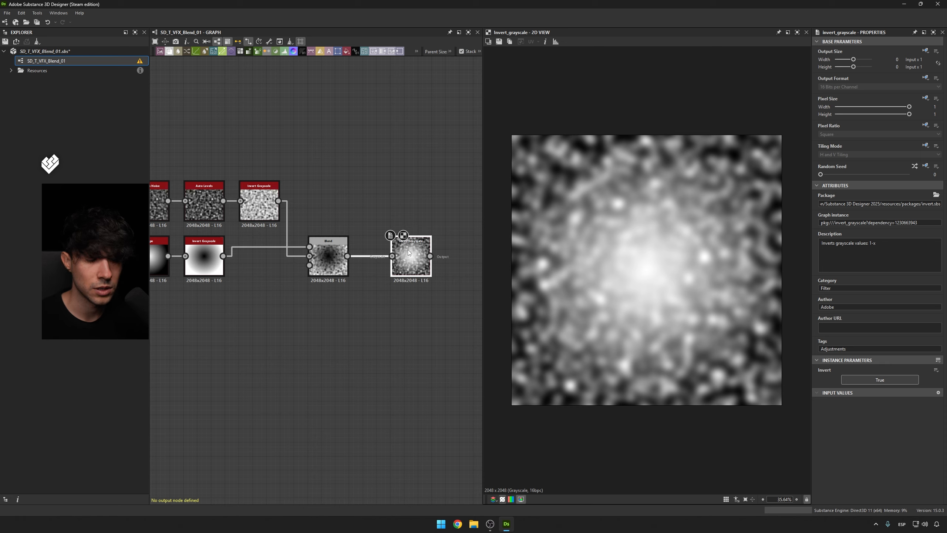
# Compare the final Invert Grayscale output with the original Screen Blend result in the neighbouring group.
pyautogui.scroll(-3, 349, 284)
pyautogui.moveTo(345, 274); pyautogui.dragTo(389, 271)
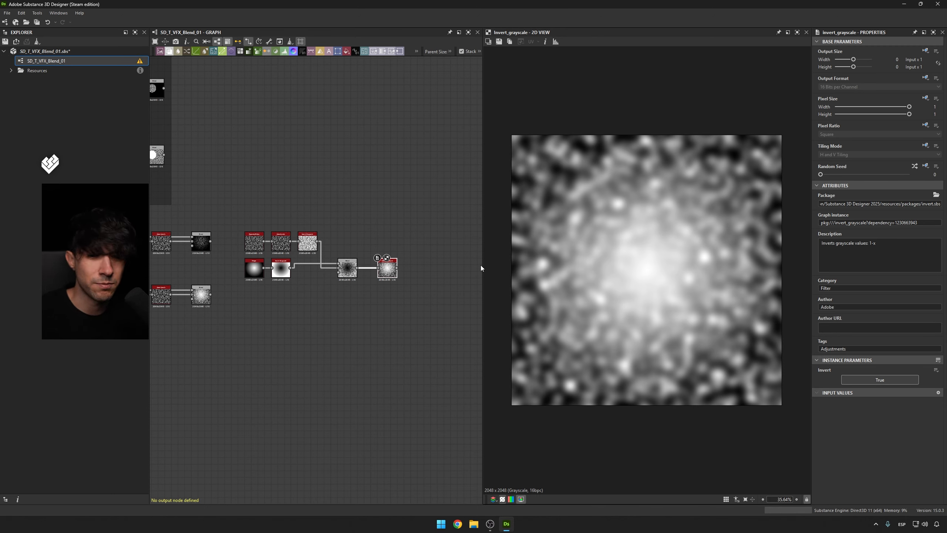
pyautogui.scroll(3, 361, 290)
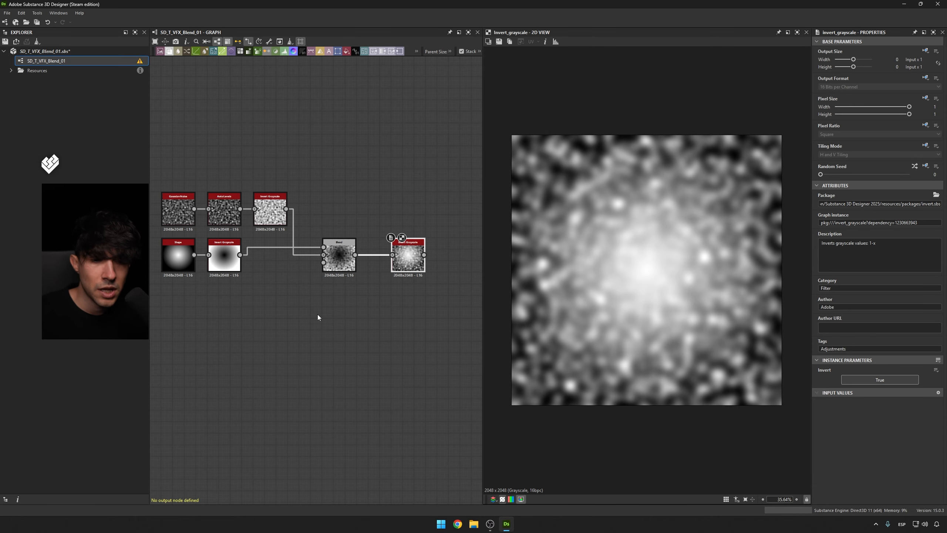
pyautogui.click(343, 260)
pyautogui.click(409, 258)
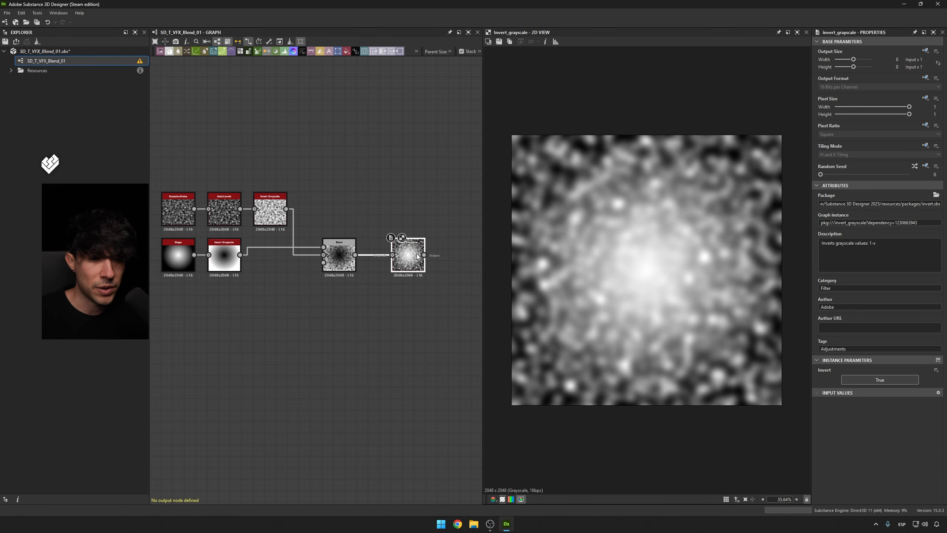
pyautogui.moveTo(262, 272); pyautogui.dragTo(349, 273, button='middle')
pyautogui.click(329, 216)
pyautogui.scroll(-2, 302, 296)
pyautogui.scroll(-4, 342, 280)
pyautogui.scroll(3, 298, 272)
pyautogui.doubleClick(280, 288)
pyautogui.doubleClick(423, 264)
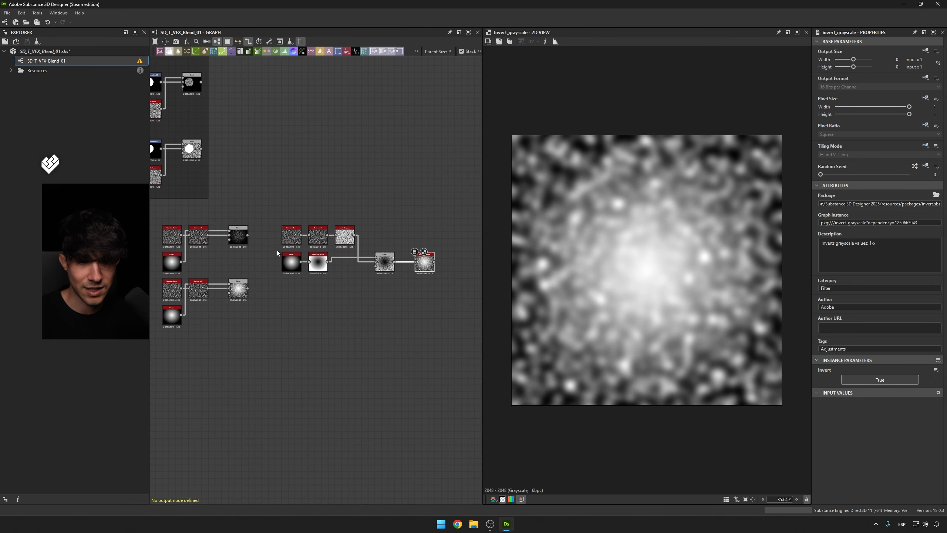
pyautogui.doubleClick(243, 289)
pyautogui.doubleClick(424, 263)
# Copy the upper portrait-over-group-photo network from the Blend Modes Copy frame and paste it into the empty area above.
pyautogui.scroll(-4, 339, 117)
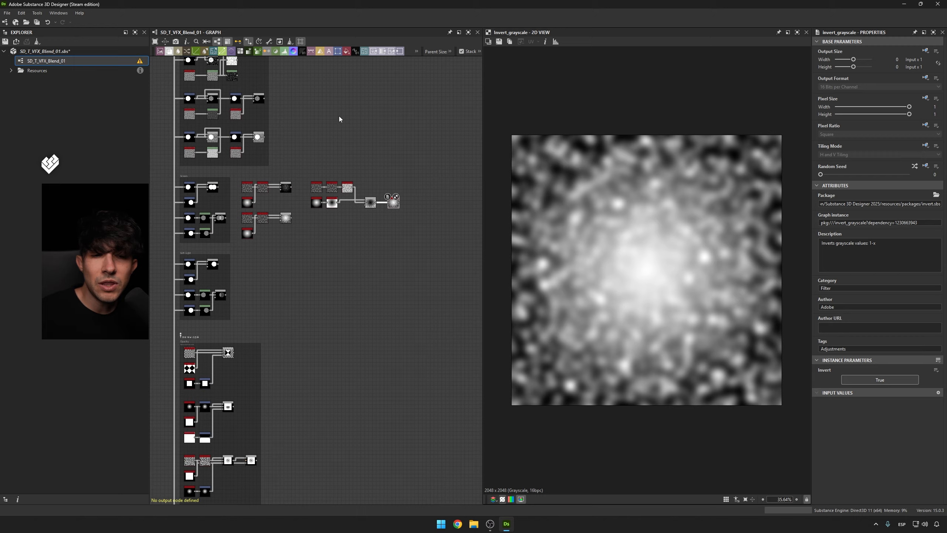
pyautogui.moveTo(339, 116); pyautogui.dragTo(405, 314, button='middle')
pyautogui.scroll(-4, 367, 328)
pyautogui.moveTo(337, 174); pyautogui.dragTo(302, 240, button='middle')
pyautogui.scroll(12, 296, 257)
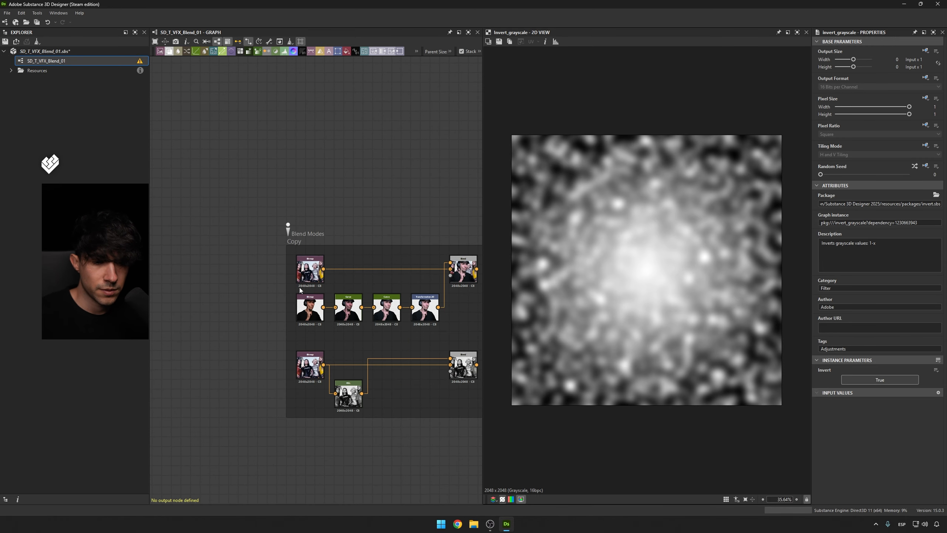
pyautogui.moveTo(377, 263); pyautogui.dragTo(306, 246, button='middle')
pyautogui.moveTo(452, 317); pyautogui.dragTo(220, 258)
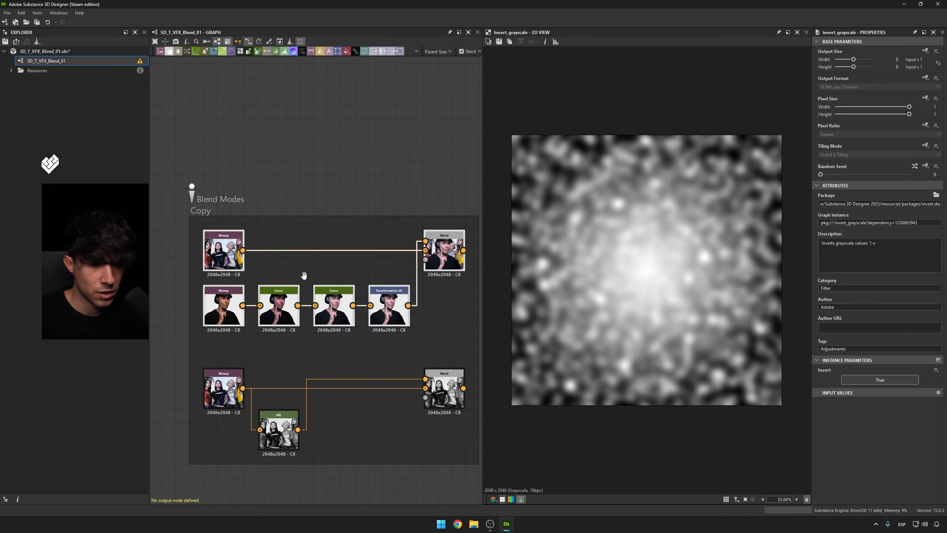
pyautogui.moveTo(304, 274); pyautogui.dragTo(254, 275, button='middle')
pyautogui.moveTo(308, 222); pyautogui.dragTo(240, 238, button='middle')
pyautogui.scroll(-4, 240, 238)
pyautogui.moveTo(223, 192); pyautogui.dragTo(326, 266, button='middle')
pyautogui.hotkey('ctrl', 'v')
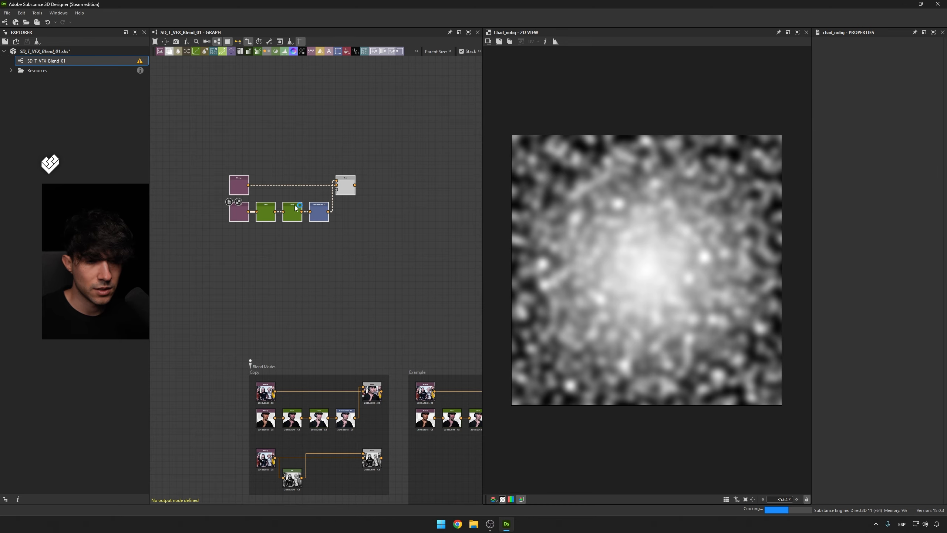
# Preview the pasted network's Blend node in the 2D view.
pyautogui.scroll(1, 341, 206)
pyautogui.doubleClick(343, 188)
pyautogui.scroll(2, 357, 217)
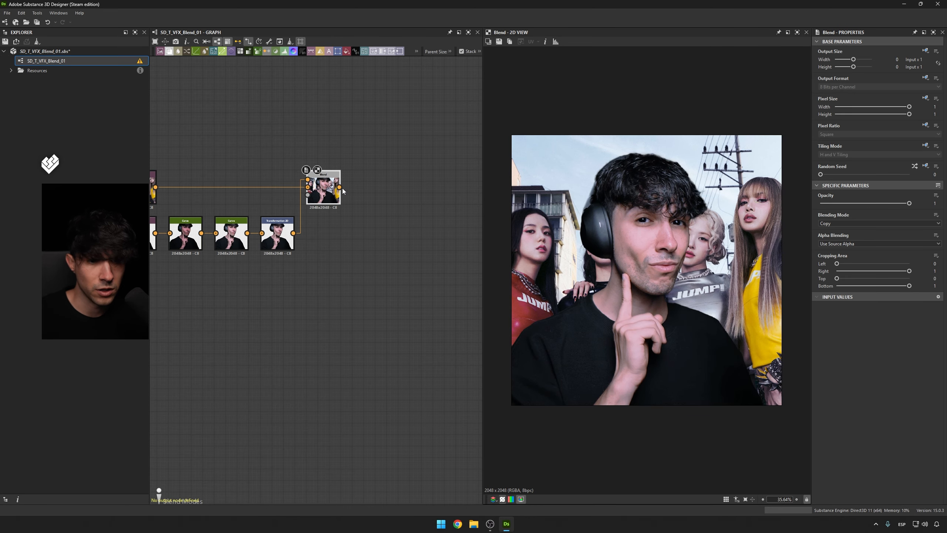
pyautogui.moveTo(340, 187); pyautogui.dragTo(370, 186)
pyautogui.click(311, 82)
# Duplicate the whole pasted photo network and place the copy below the original.
pyautogui.moveTo(361, 130); pyautogui.dragTo(415, 150, button='middle')
pyautogui.click(383, 210)
pyautogui.moveTo(406, 276); pyautogui.dragTo(191, 200)
pyautogui.hotkey('ctrl', 'c')
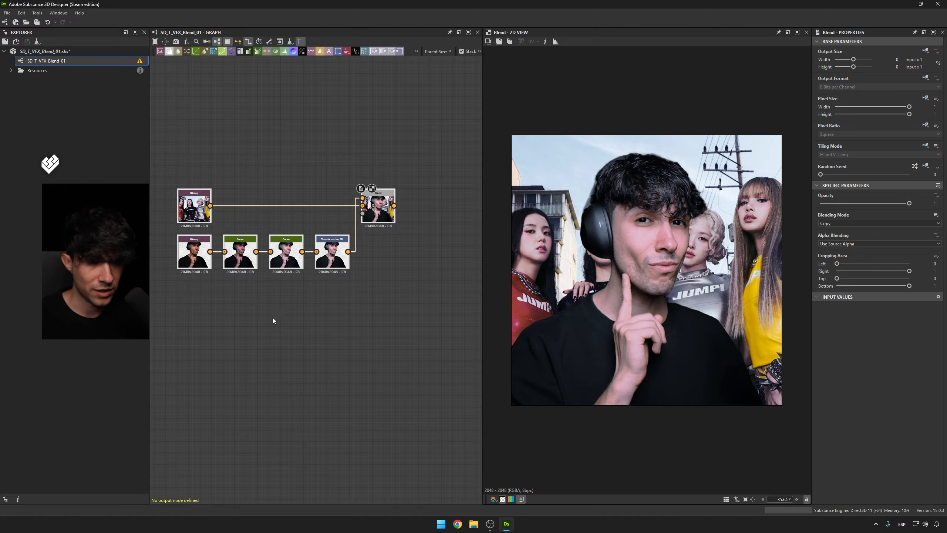
pyautogui.hotkey('ctrl', 'v')
pyautogui.moveTo(370, 303); pyautogui.dragTo(381, 355)
# Set the upper photo network's Blend node to the Screen blending mode and view its result.
pyautogui.doubleClick(378, 209)
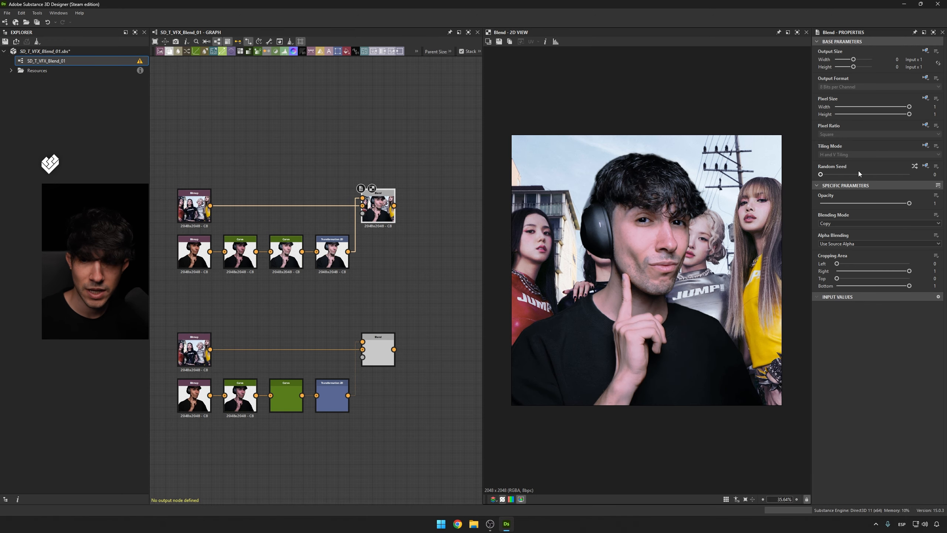
pyautogui.click(836, 223)
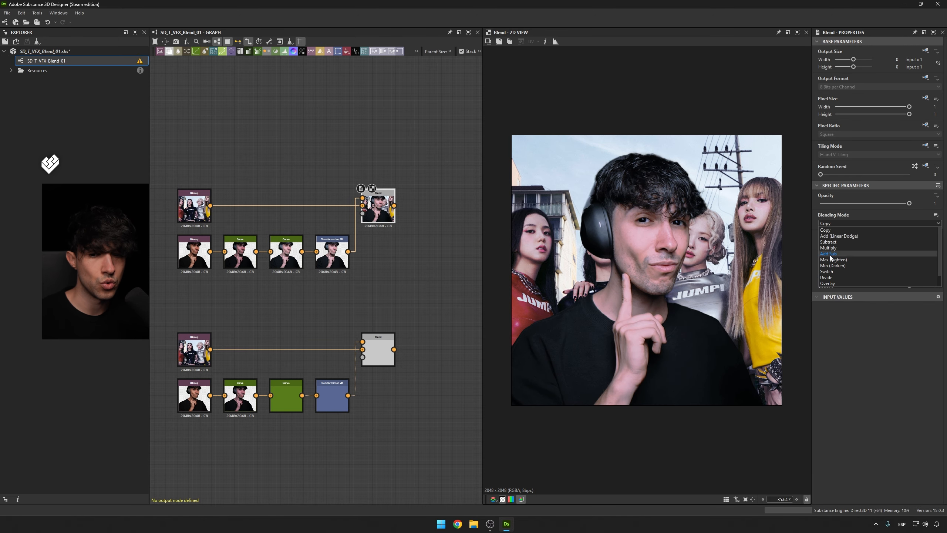
pyautogui.click(827, 277)
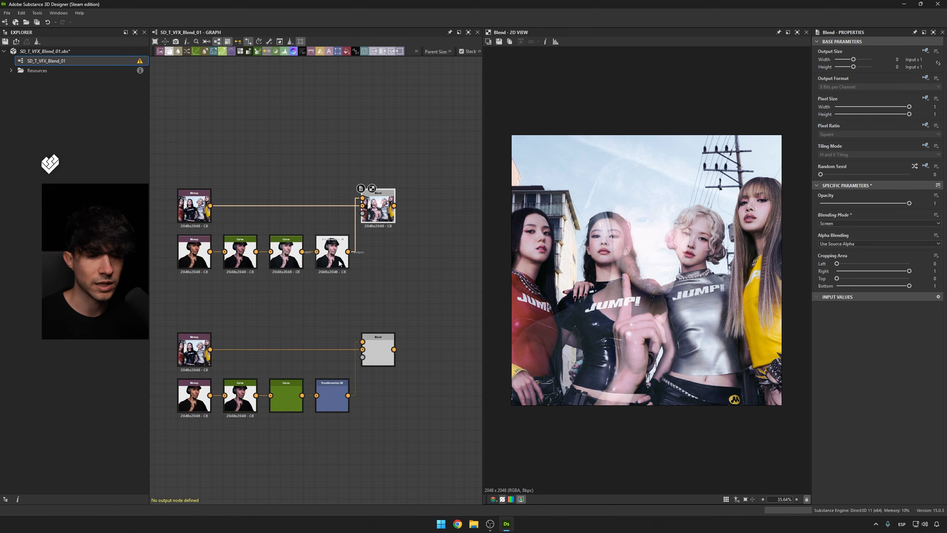
pyautogui.scroll(3, 662, 242)
pyautogui.scroll(-3, 662, 242)
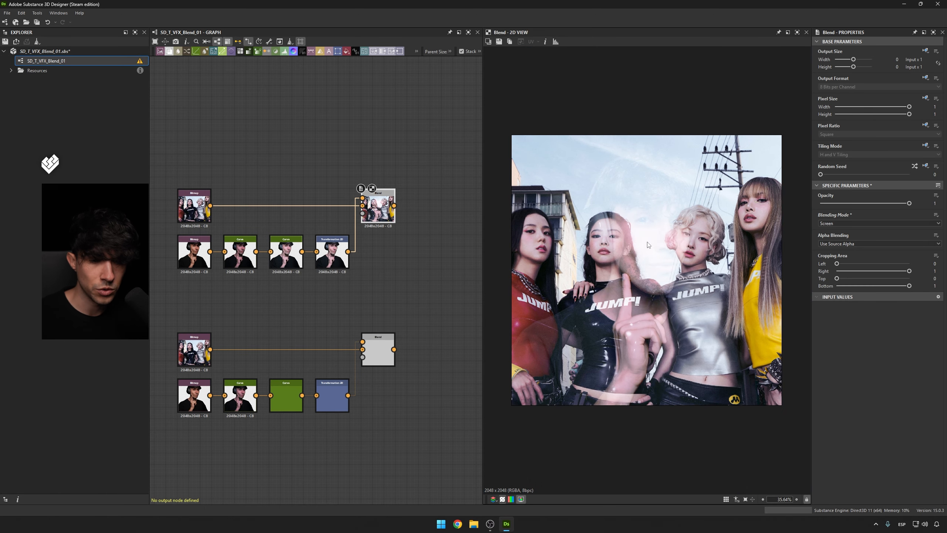
# Add an Invert Color node after the lower network's group photo bitmap and delete the copied Blend node.
pyautogui.moveTo(403, 287); pyautogui.dragTo(358, 261, button='middle')
pyautogui.moveTo(340, 325); pyautogui.dragTo(467, 330)
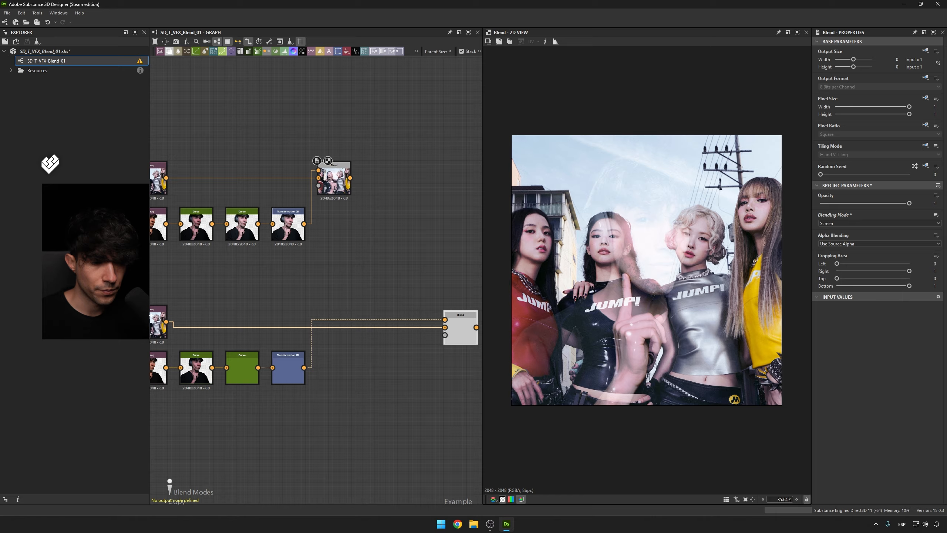
pyautogui.moveTo(166, 323); pyautogui.dragTo(349, 323)
pyautogui.write('inv')
pyautogui.press('Return')
pyautogui.click(457, 325)
pyautogui.press('Delete')
# Add an Invert Color node to the output of the lower network's Transformation 2D node.
pyautogui.moveTo(302, 367); pyautogui.dragTo(363, 361)
pyautogui.write('inv')
pyautogui.press('Return')
# Add a Blend node to the output of the inverted group photo.
pyautogui.moveTo(360, 316); pyautogui.dragTo(398, 319)
pyautogui.write('m')
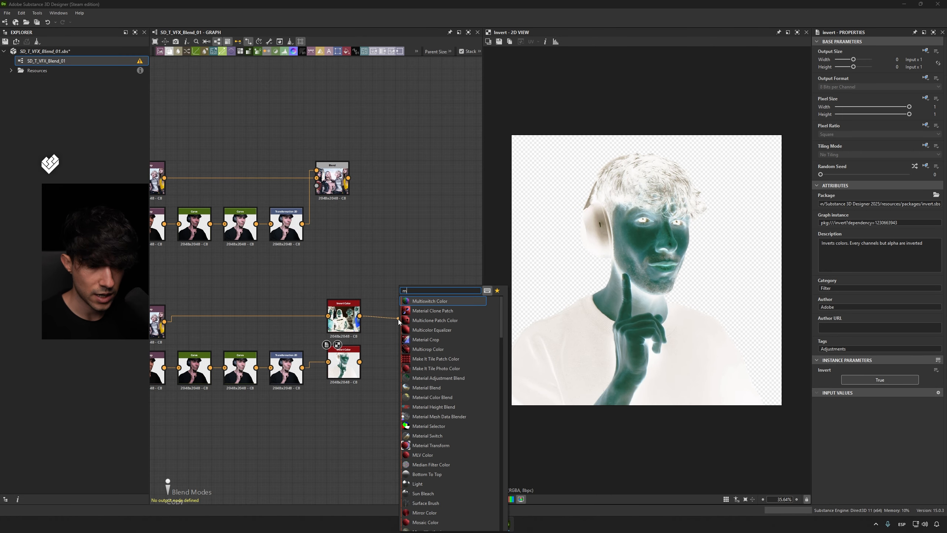
pyautogui.write('ult')
pyautogui.press('BackSpace')
pyautogui.press('BackSpace')
pyautogui.press('BackSpace')
pyautogui.press('BackSpace')
pyautogui.write('bl')
pyautogui.press('Return')
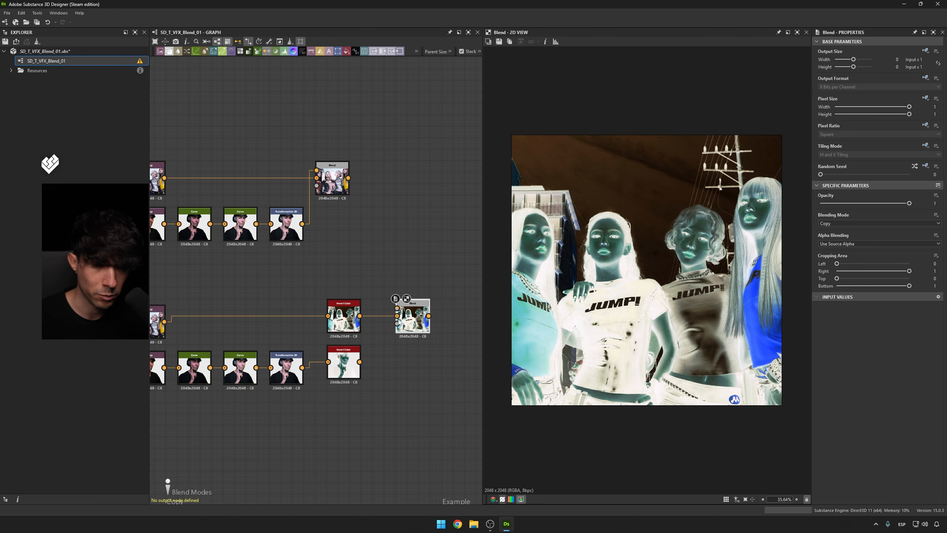
# Set the new Blend node's Blending Mode to Screen.
pyautogui.click(844, 223)
pyautogui.scroll(-1, 831, 278)
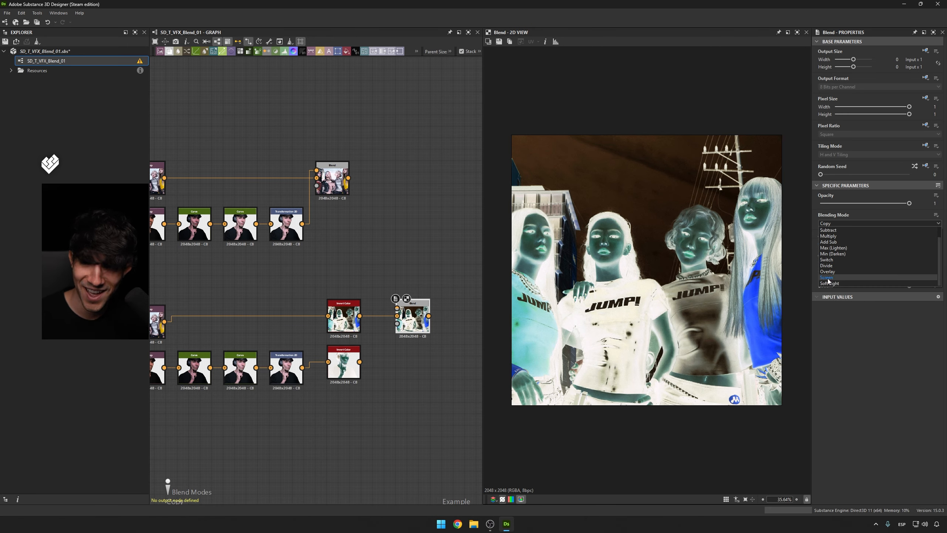
pyautogui.click(831, 283)
# Connect the inverted portrait to the new Blend node's foreground input and align the two Invert Color nodes.
pyautogui.moveTo(360, 363)
pyautogui.mouseDown()
pyautogui.moveTo(347, 360)
pyautogui.moveTo(359, 362)
pyautogui.mouseUp()
pyautogui.moveTo(340, 329); pyautogui.dragTo(351, 329)
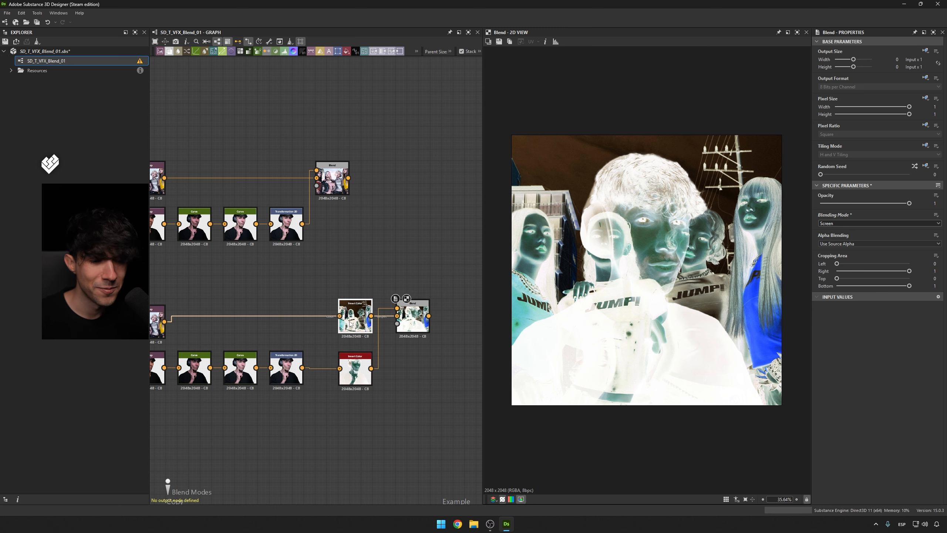
pyautogui.moveTo(352, 365); pyautogui.dragTo(352, 359)
# Set the Blending Mode of the Blend node combining the inverted photos to Multiply.
pyautogui.click(407, 323)
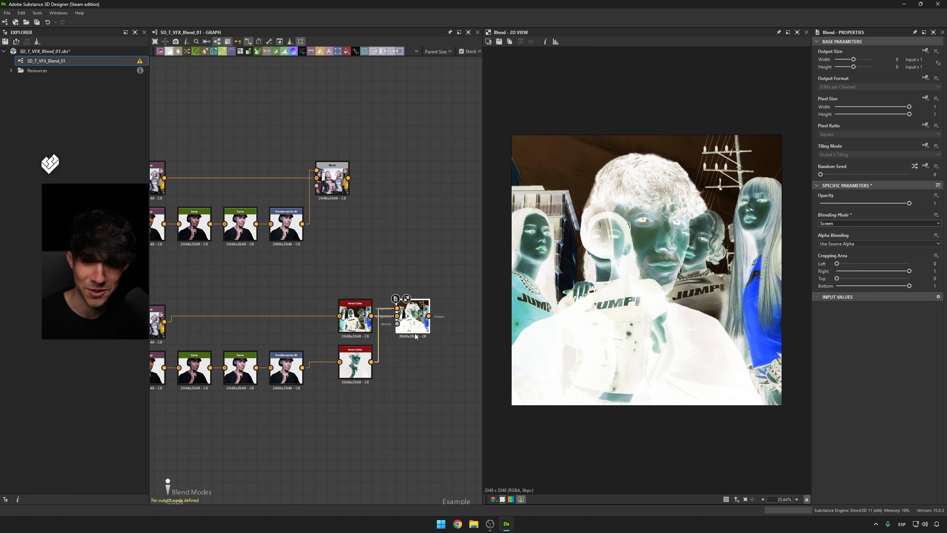
pyautogui.moveTo(416, 334); pyautogui.dragTo(385, 336, button='middle')
pyautogui.click(842, 224)
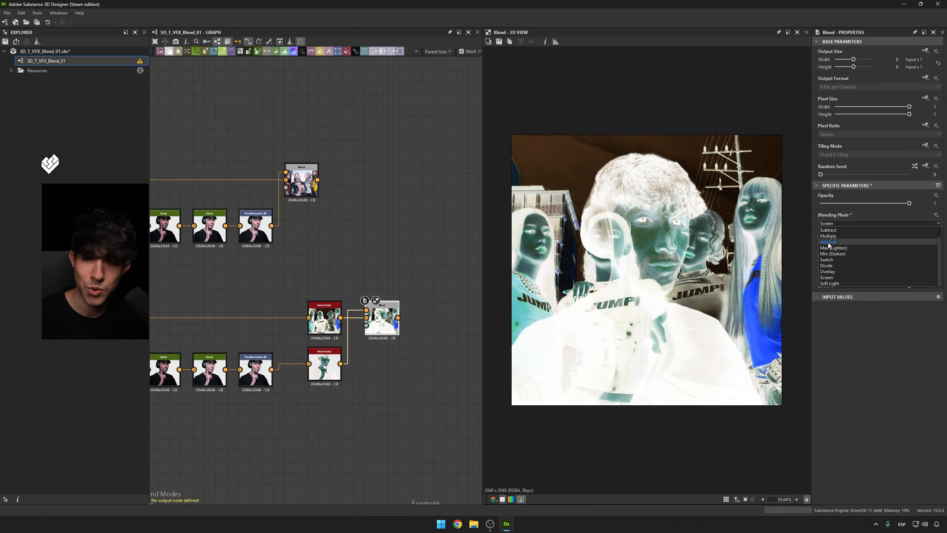
pyautogui.click(840, 246)
# Add an Invert Color node after the Multiply Blend in the lower photo network.
pyautogui.moveTo(440, 348); pyautogui.dragTo(411, 338, button='middle')
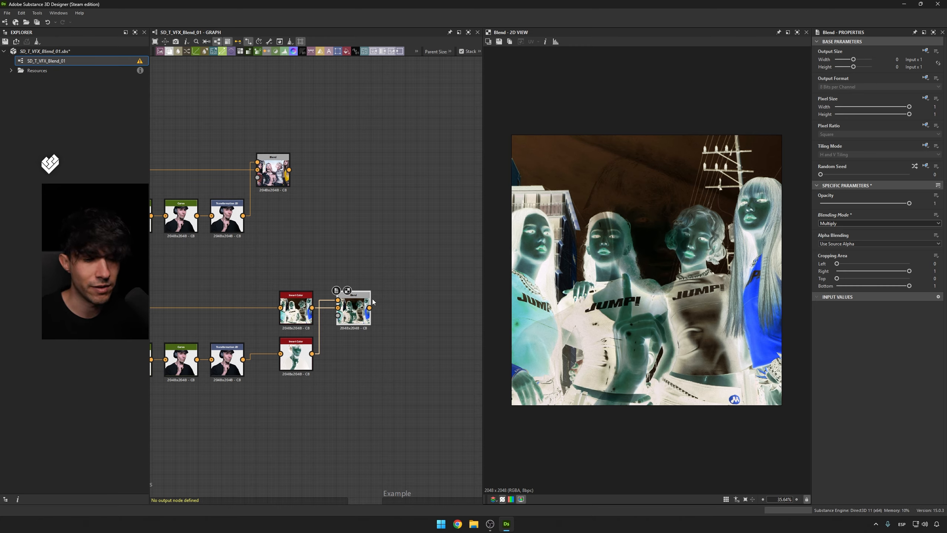
pyautogui.press('space')
pyautogui.write('invert')
pyautogui.press('Return')
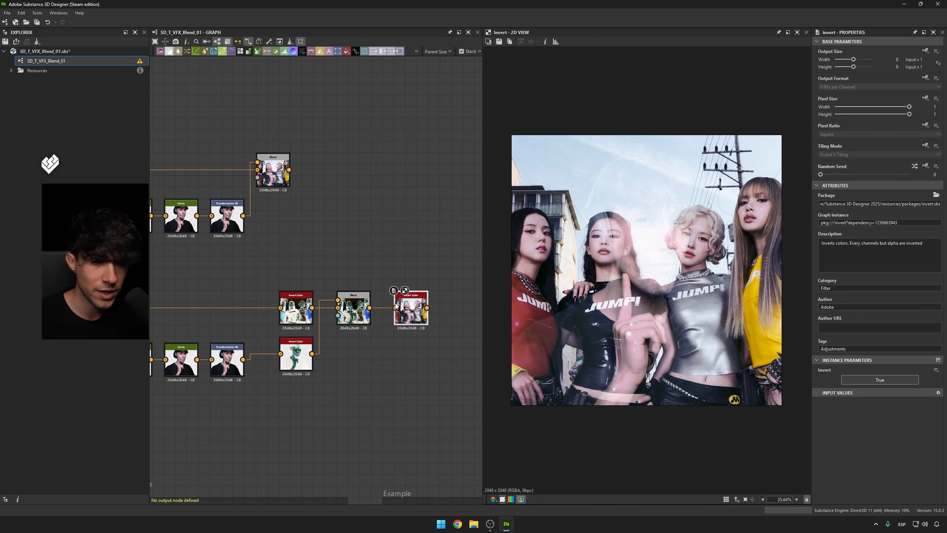
# Compare the upper Screen Blend with the lower network's final Invert Color output.
pyautogui.click(272, 160)
pyautogui.click(418, 306)
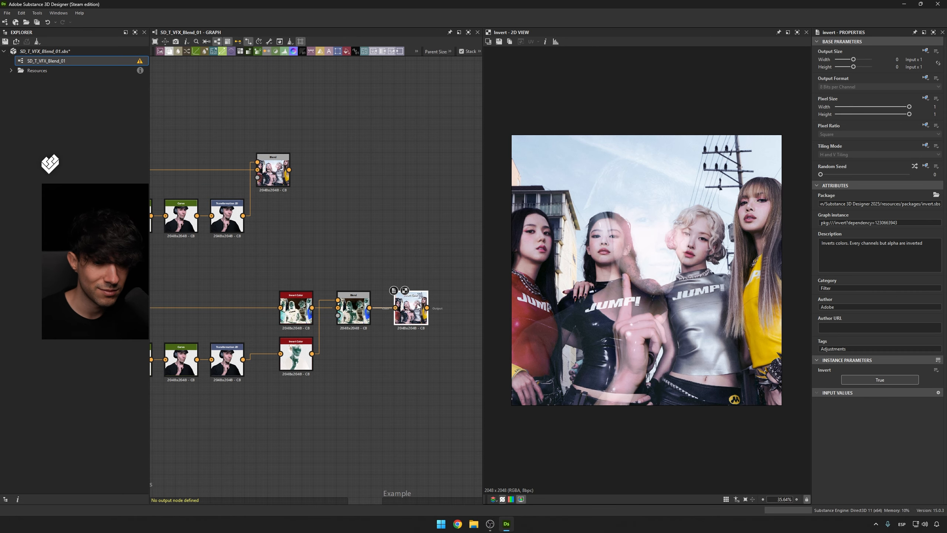
pyautogui.scroll(-2, 316, 359)
pyautogui.moveTo(287, 367); pyautogui.dragTo(372, 359, button='middle')
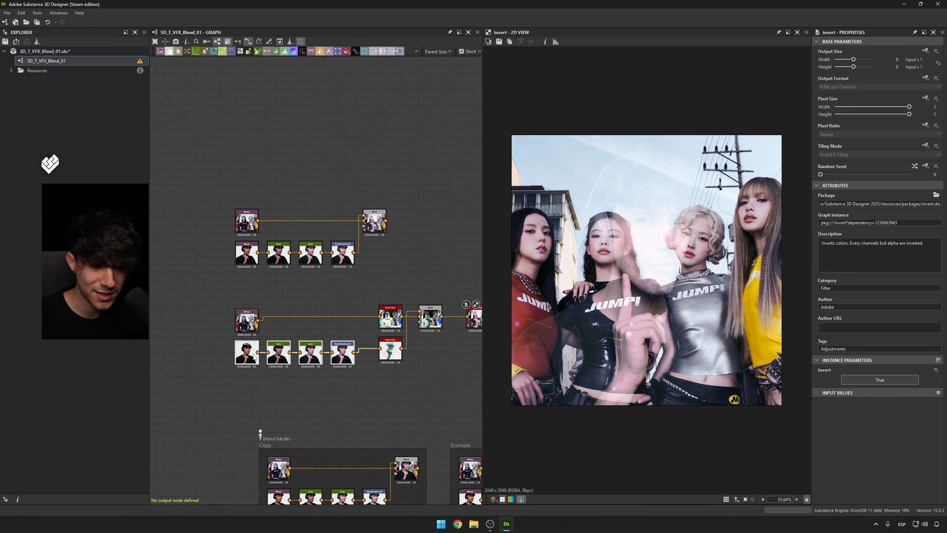
# Align the Bitmap, Invert Color and Multiply Blend nodes of the lower photo network into straight rows.
pyautogui.moveTo(391, 349); pyautogui.dragTo(391, 357)
pyautogui.moveTo(414, 377); pyautogui.dragTo(287, 366, button='middle')
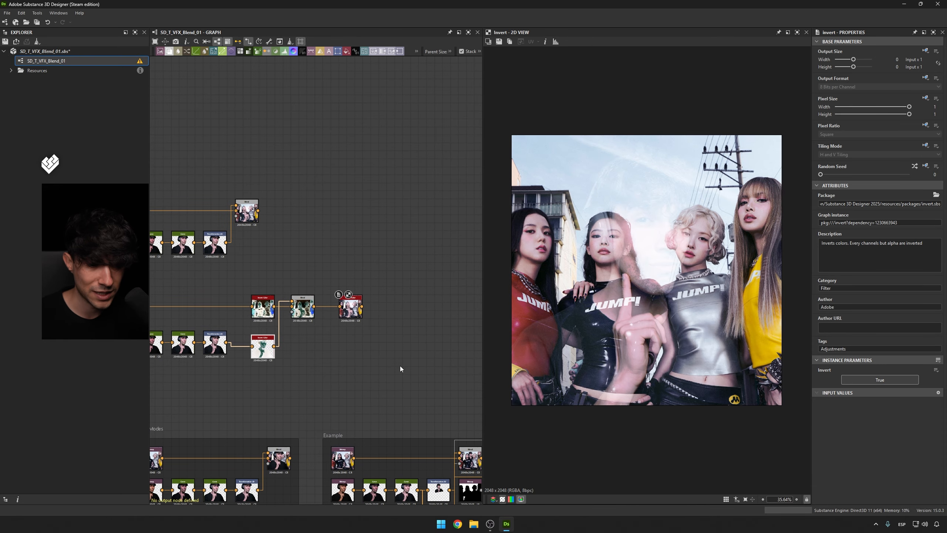
pyautogui.moveTo(400, 369); pyautogui.dragTo(168, 300)
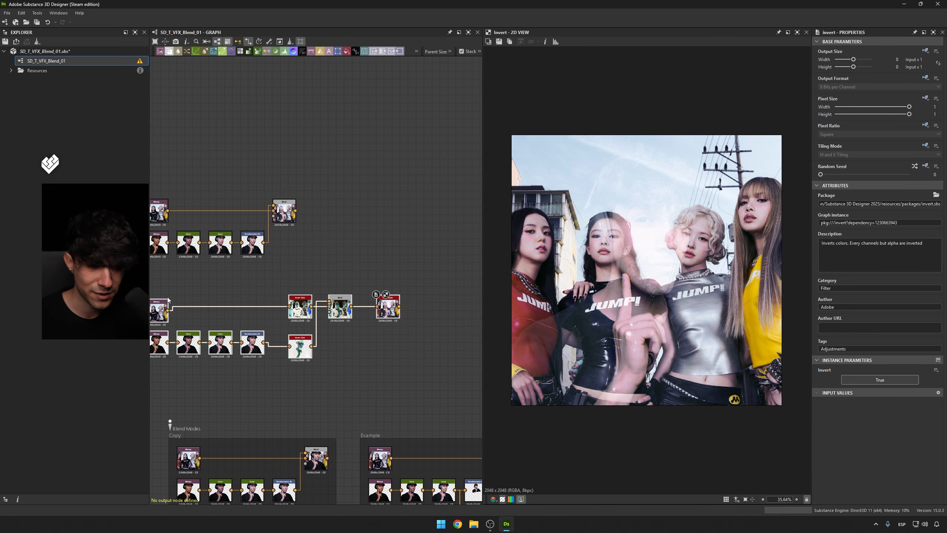
pyautogui.press('s')
pyautogui.click(242, 291)
pyautogui.moveTo(193, 297); pyautogui.dragTo(232, 293, button='middle')
pyautogui.click(201, 306)
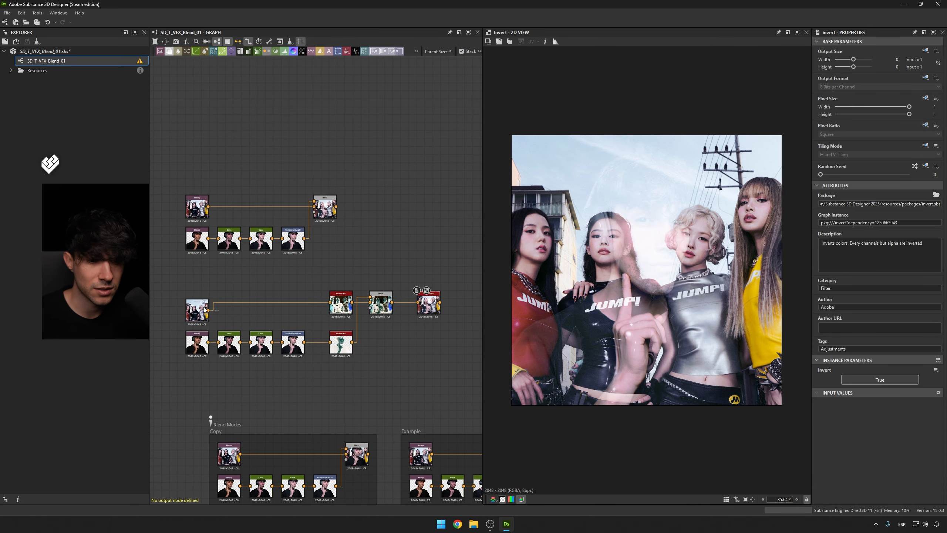
pyautogui.moveTo(341, 307); pyautogui.dragTo(436, 311)
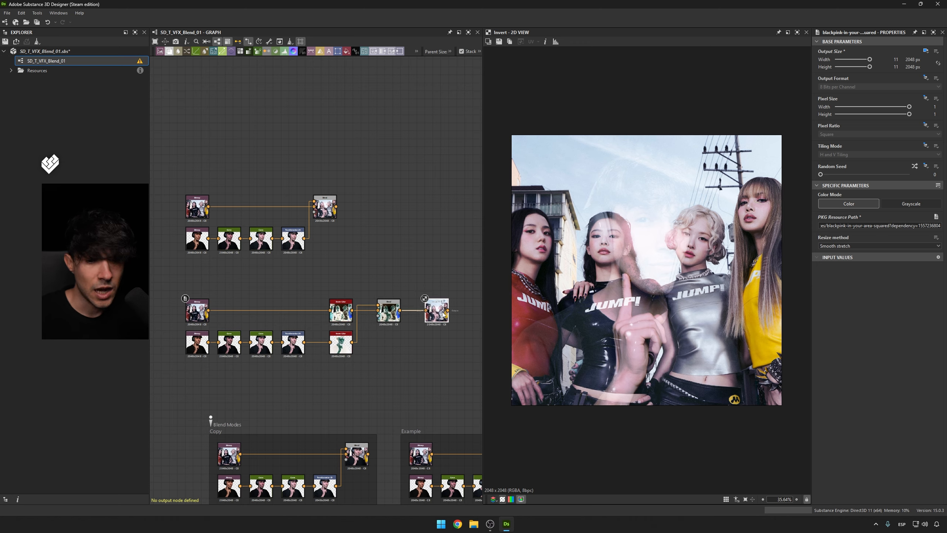
# Delete both photo comparison networks built above the Blend Modes section.
pyautogui.moveTo(446, 279); pyautogui.dragTo(437, 279, button='middle')
pyautogui.click(436, 279)
pyautogui.moveTo(419, 368); pyautogui.dragTo(167, 204)
pyautogui.press('Delete')
pyautogui.scroll(-8, 259, 206)
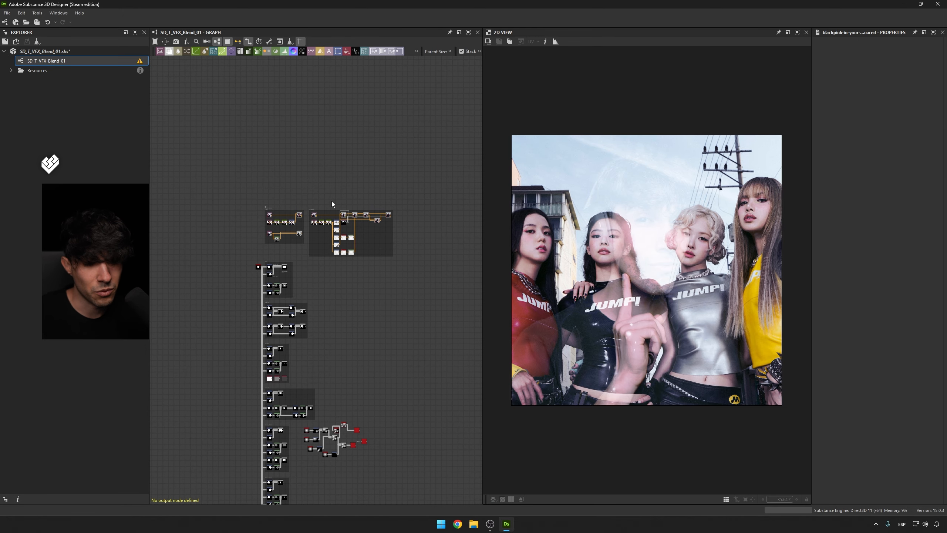
# Add a Blend node with the existing Voronoi noise connected to its background input.
pyautogui.moveTo(303, 377); pyautogui.dragTo(313, 327, button='middle')
pyautogui.scroll(8, 320, 291)
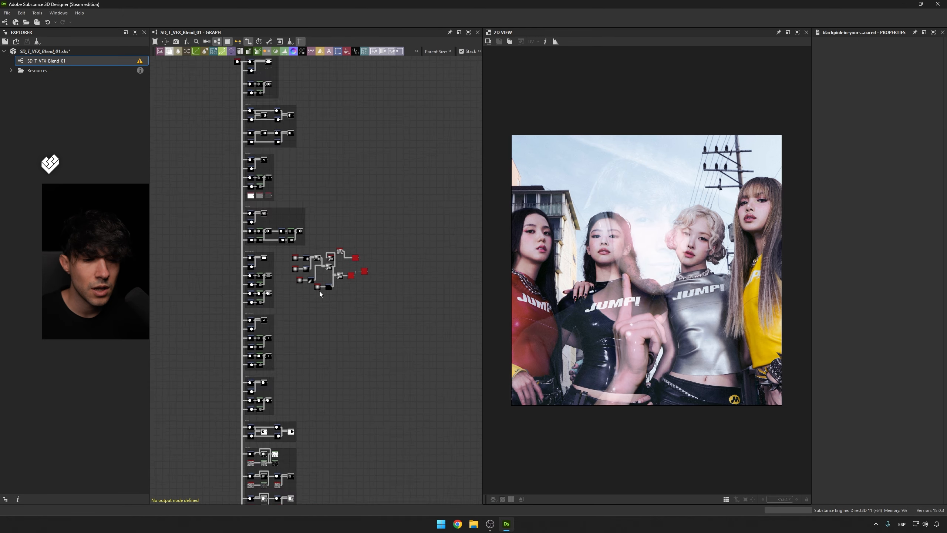
pyautogui.click(372, 186)
pyautogui.doubleClick(371, 189)
pyautogui.doubleClick(438, 214)
pyautogui.moveTo(433, 193); pyautogui.dragTo(352, 259, button='middle')
pyautogui.moveTo(305, 248); pyautogui.dragTo(354, 185)
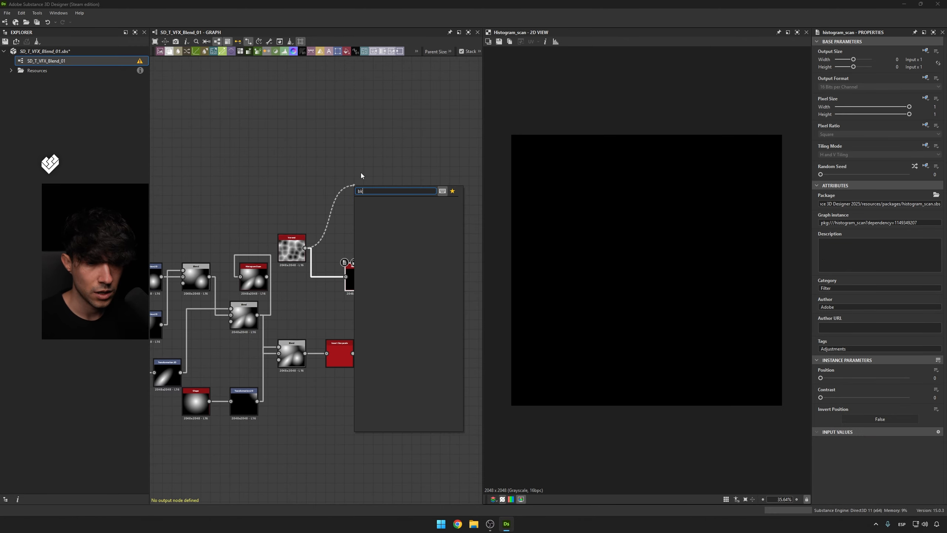
pyautogui.press('Return')
pyautogui.scroll(2, 361, 172)
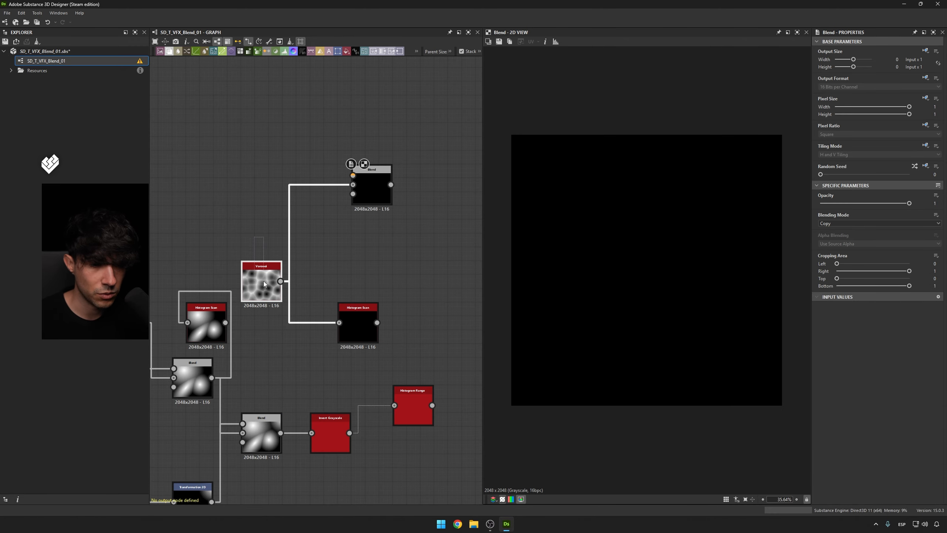
# Duplicate the Voronoi node, turn off its Invert, set its Scale to 12.08 and connect it to the Blend's foreground.
pyautogui.moveTo(264, 284); pyautogui.dragTo(264, 284)
pyautogui.hotkey('ctrl', 'c')
pyautogui.hotkey('ctrl', 'v')
pyautogui.click(858, 380)
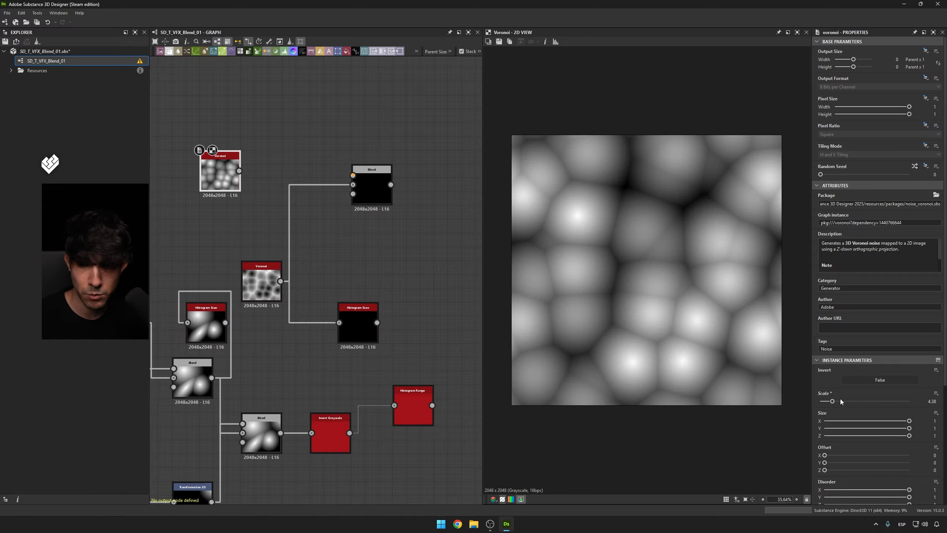
pyautogui.moveTo(832, 401); pyautogui.dragTo(854, 401)
pyautogui.moveTo(240, 171); pyautogui.dragTo(372, 184)
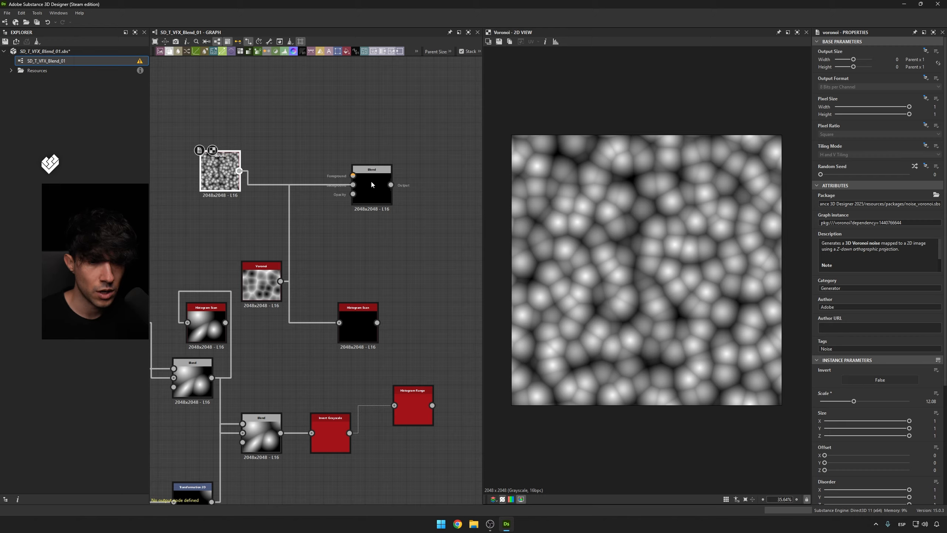
# Set the Blending Mode of the Blend combining the two Voronoi noises to Screen.
pyautogui.click(372, 184)
pyautogui.click(879, 224)
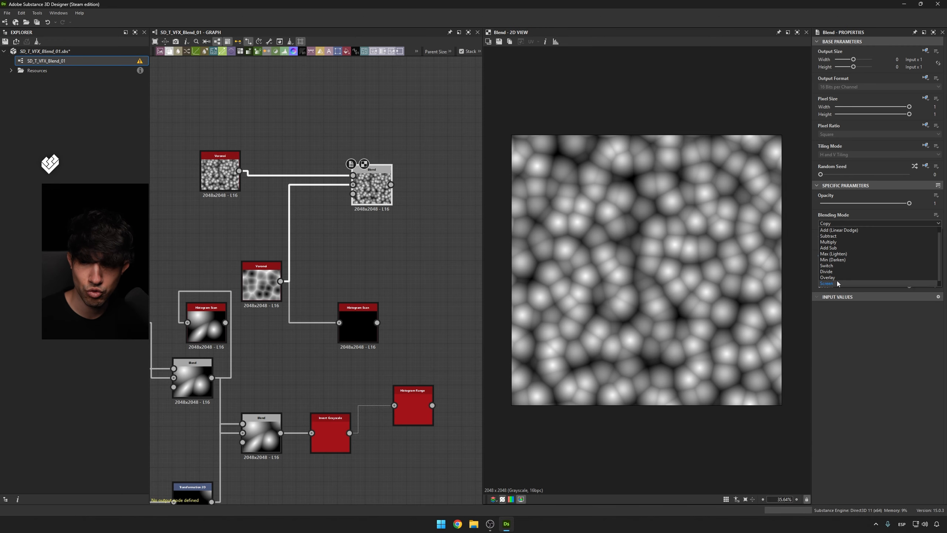
pyautogui.click(837, 283)
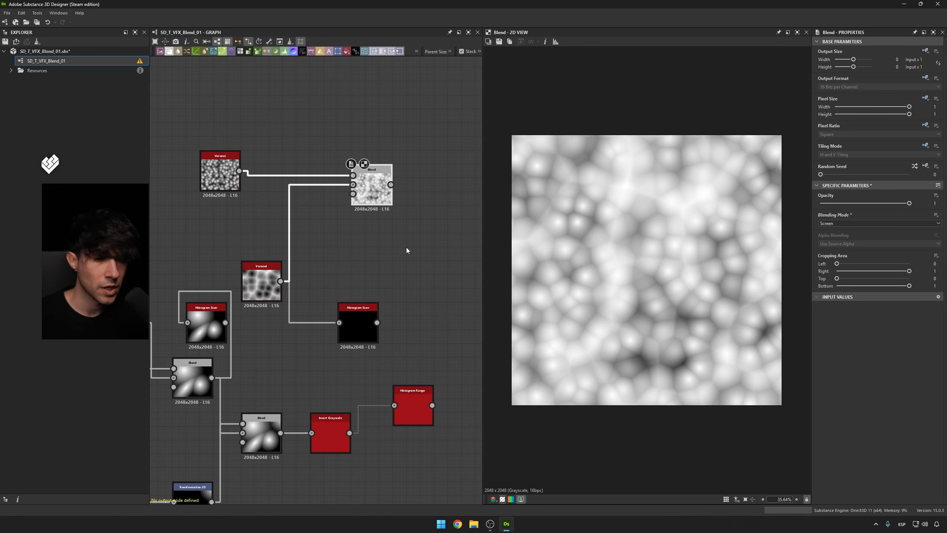
# Add an Auto Levels node after the Screen Blend and check its result at a smaller preview size.
pyautogui.moveTo(390, 185); pyautogui.dragTo(417, 183)
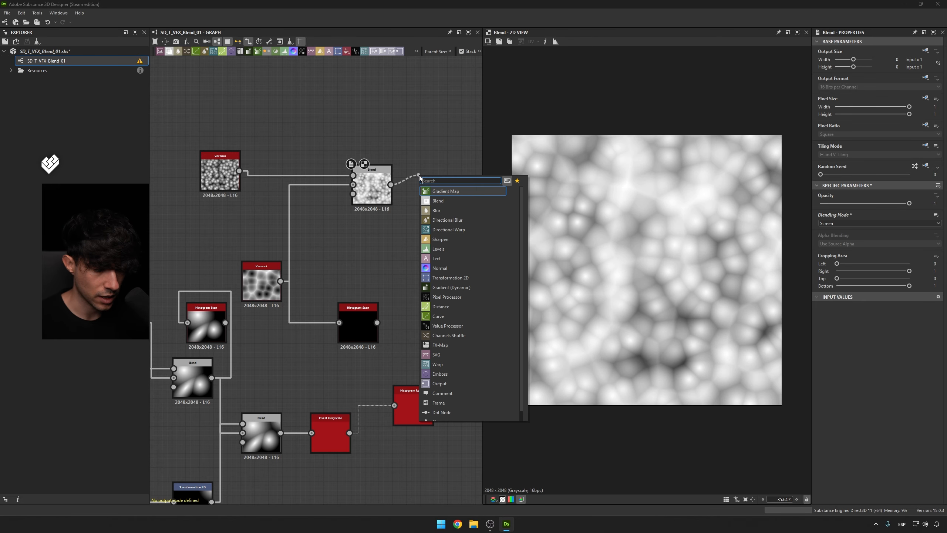
pyautogui.write('auto')
pyautogui.press('Return')
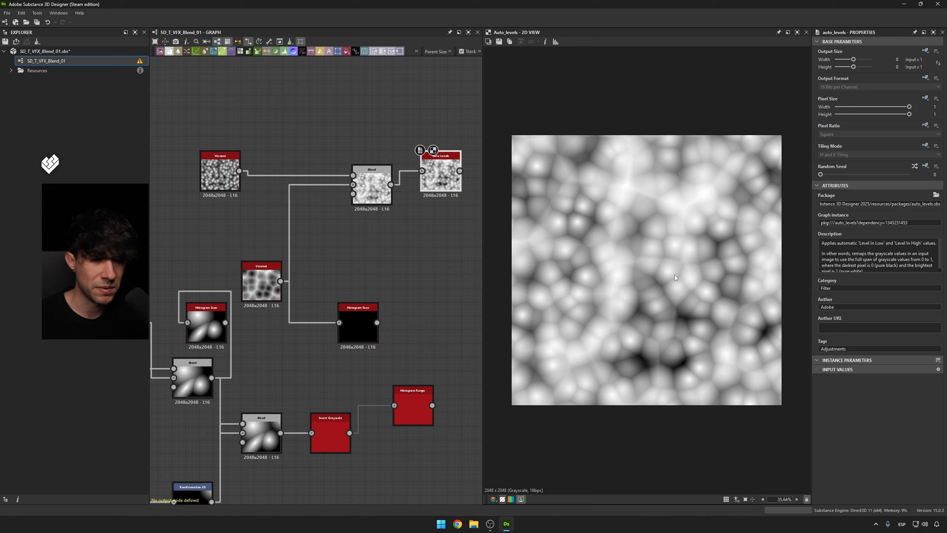
pyautogui.scroll(-5, 563, 246)
pyautogui.click(274, 276)
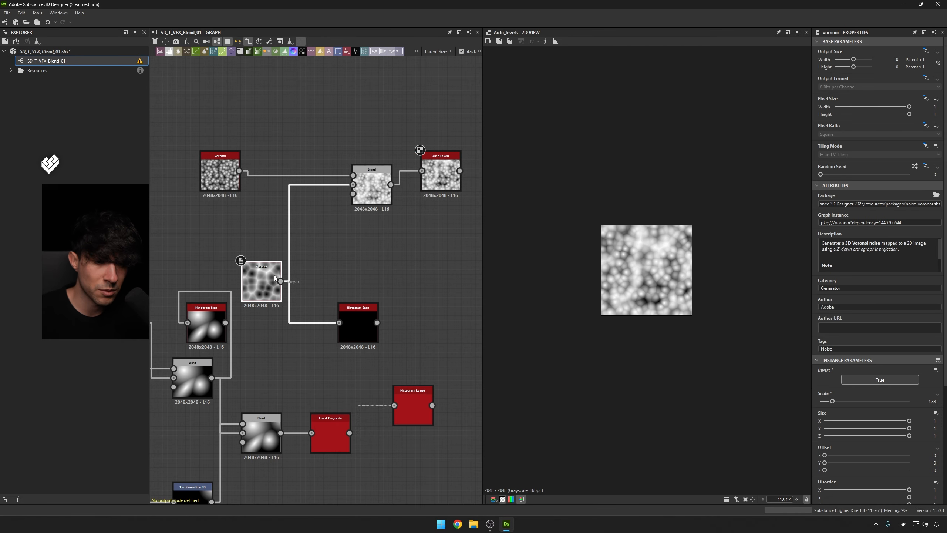
pyautogui.press('space')
pyautogui.click(441, 175)
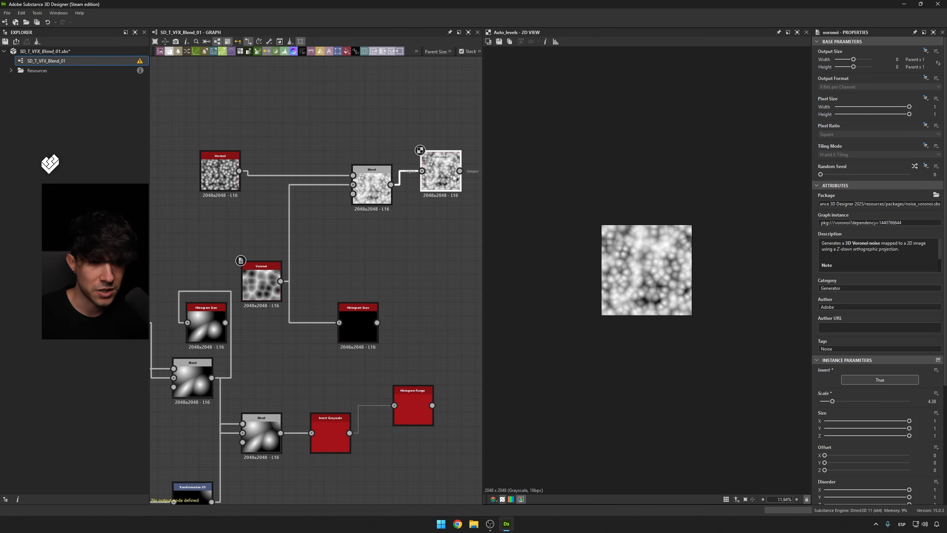
# Undo the added Auto Levels, Screen Blend and duplicated Voronoi nodes.
pyautogui.scroll(-3, 435, 186)
pyautogui.moveTo(447, 144); pyautogui.dragTo(341, 206)
pyautogui.hotkey('ctrl', 'z')
pyautogui.hotkey('ctrl', 'z')
pyautogui.hotkey('ctrl', 'z')
pyautogui.hotkey('ctrl', 'z')
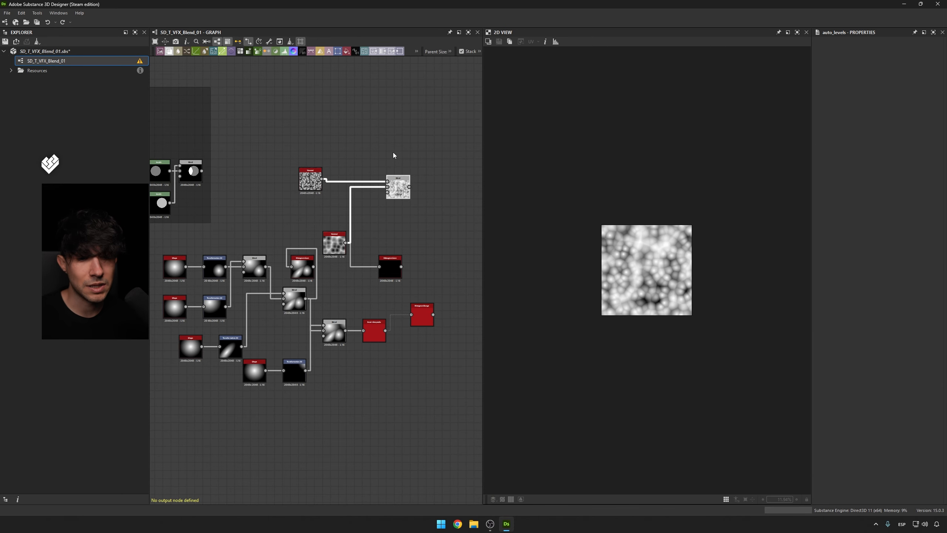
# Go to the Soft Light examples in the graph and save the package.
pyautogui.scroll(-5, 373, 231)
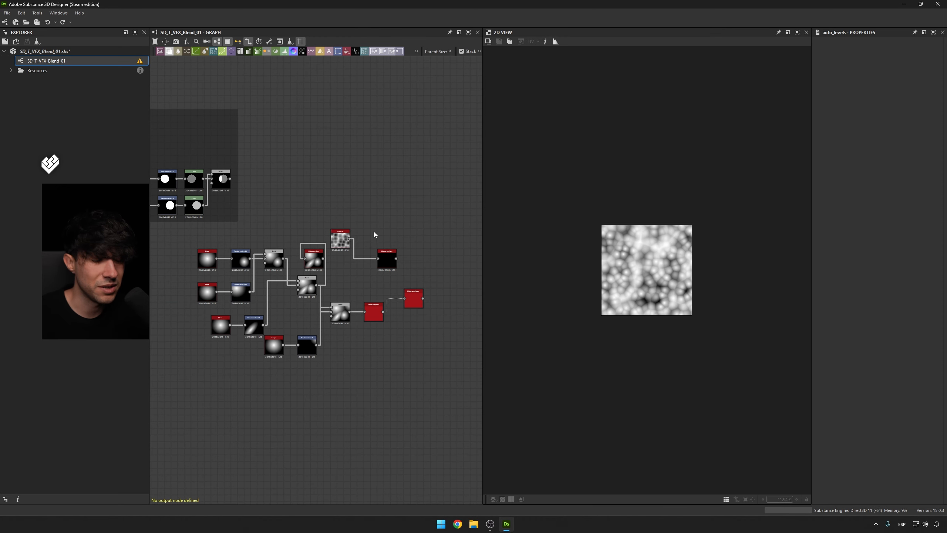
pyautogui.moveTo(271, 367); pyautogui.dragTo(315, 215, button='middle')
pyautogui.scroll(-1, 353, 265)
pyautogui.scroll(2, 339, 289)
pyautogui.scroll(4, 346, 351)
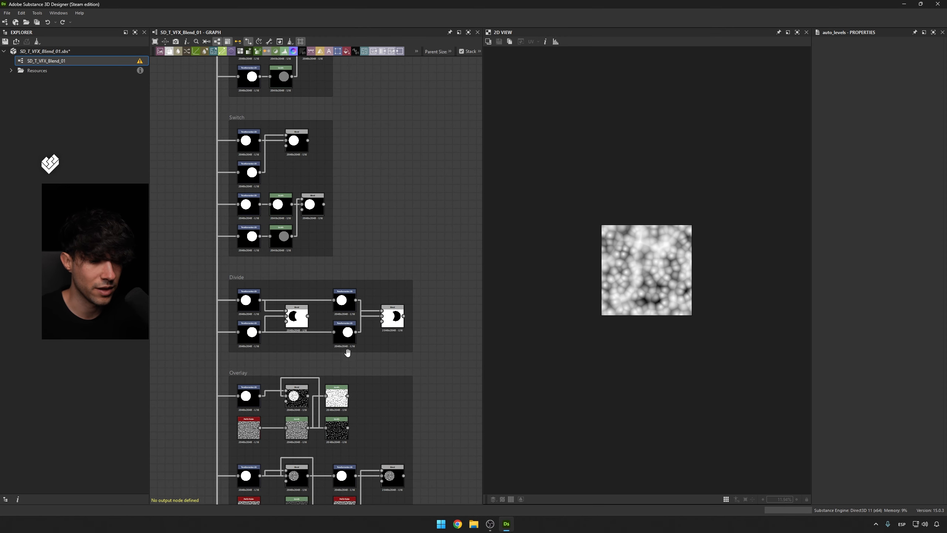
pyautogui.moveTo(346, 351); pyautogui.dragTo(329, 223, button='middle')
pyautogui.scroll(-1, 329, 224)
pyautogui.moveTo(331, 454); pyautogui.dragTo(324, 297, button='middle')
pyautogui.moveTo(324, 361); pyautogui.dragTo(324, 240, button='middle')
pyautogui.scroll(3, 322, 237)
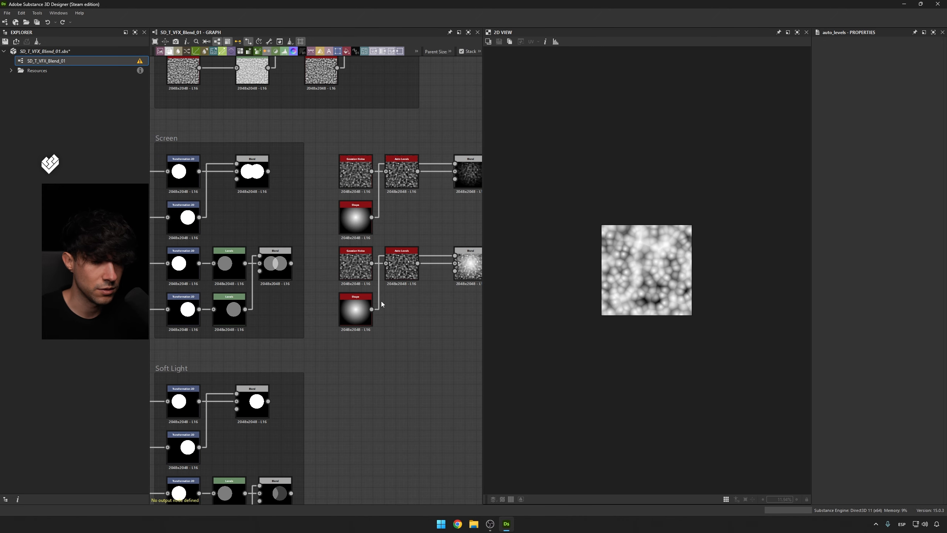
pyautogui.scroll(-3, 364, 302)
pyautogui.moveTo(308, 371); pyautogui.dragTo(411, 254, button='middle')
pyautogui.scroll(2, 280, 310)
pyautogui.scroll(2, 324, 310)
pyautogui.hotkey('ctrl', 's')
# Preview the two Soft Light Blend nodes, with the full white circles and with the Levels-adjusted circles.
pyautogui.click(387, 186)
pyautogui.doubleClick(422, 292)
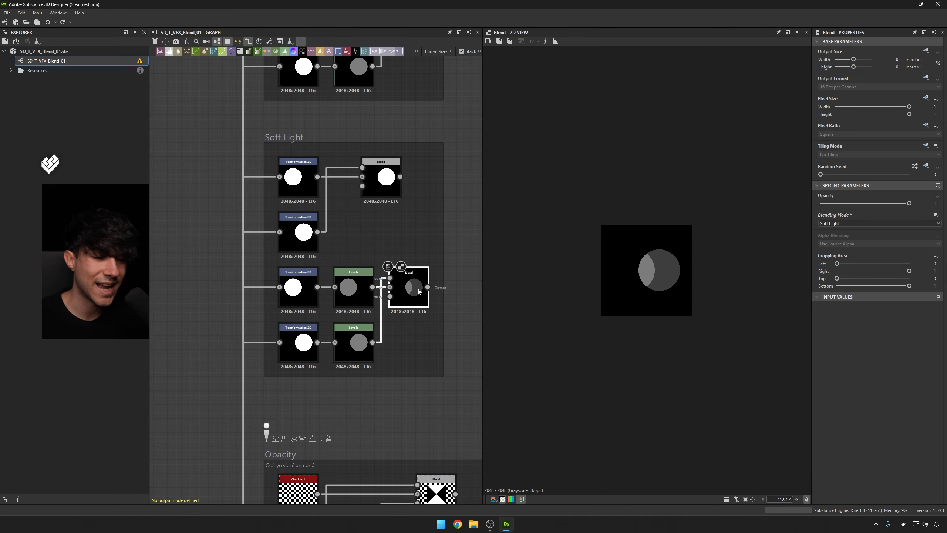
pyautogui.moveTo(413, 220); pyautogui.dragTo(341, 250, button='middle')
pyautogui.scroll(1, 278, 236)
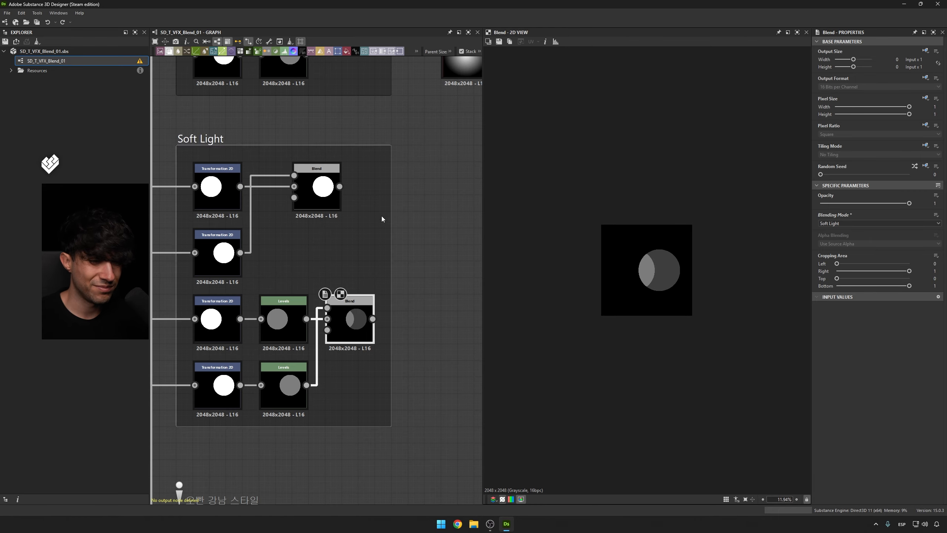
pyautogui.doubleClick(312, 196)
pyautogui.doubleClick(359, 323)
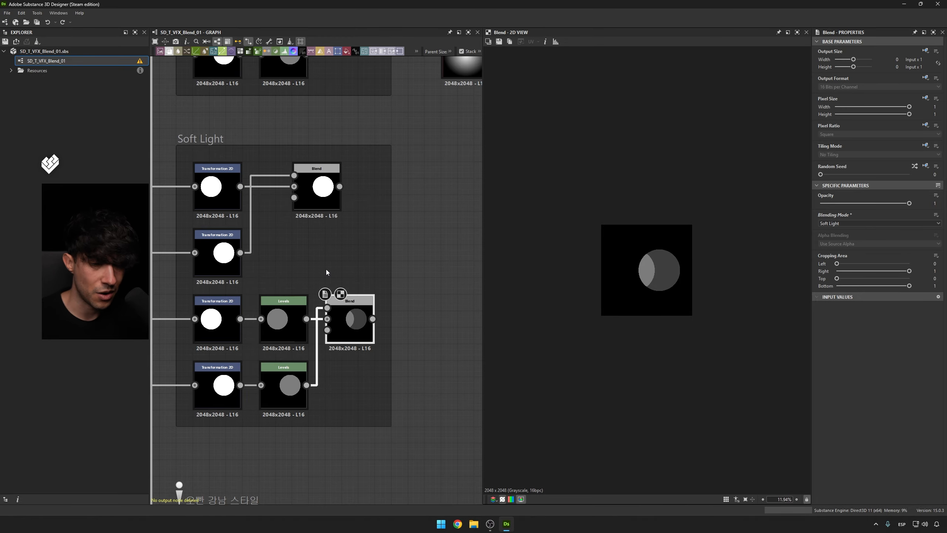
pyautogui.moveTo(458, 222); pyautogui.dragTo(387, 237, button='middle')
pyautogui.press('space')
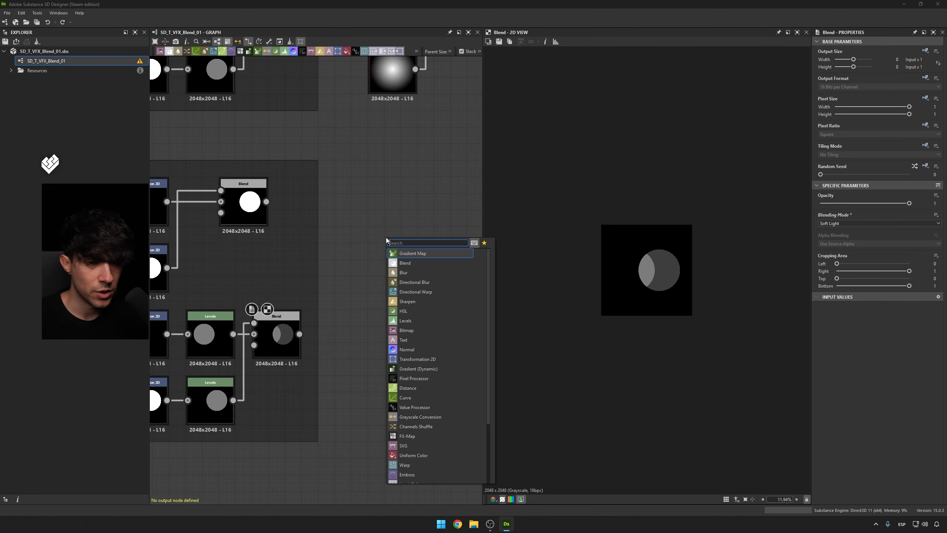
pyautogui.click(376, 215)
# Duplicate the group photo Bitmap from the Copy example and place the copy in the empty area above Blend Modes.
pyautogui.scroll(-6, 374, 208)
pyautogui.scroll(-3, 384, 179)
pyautogui.moveTo(389, 149); pyautogui.dragTo(371, 295, button='middle')
pyautogui.scroll(9, 324, 258)
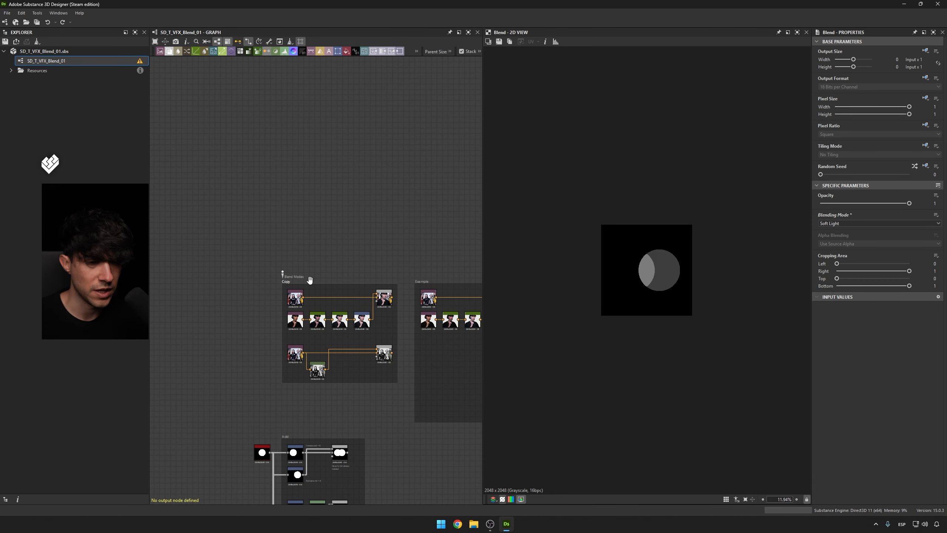
pyautogui.click(286, 309)
pyautogui.hotkey('ctrl', 'c')
pyautogui.hotkey('ctrl', 'v')
pyautogui.moveTo(359, 144); pyautogui.dragTo(305, 248, button='middle')
pyautogui.moveTo(276, 214); pyautogui.dragTo(243, 114)
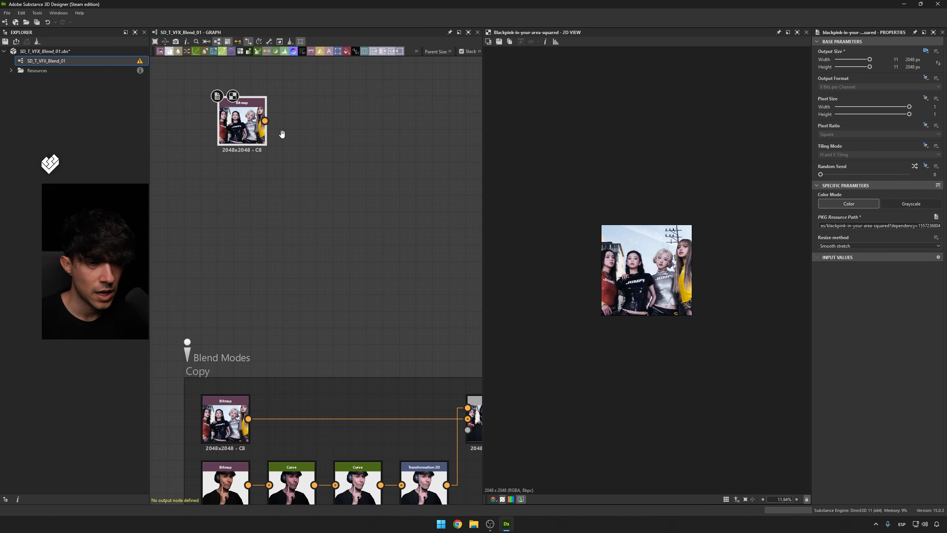
pyautogui.moveTo(281, 136); pyautogui.dragTo(294, 220, button='middle')
pyautogui.moveTo(253, 194); pyautogui.dragTo(235, 111)
pyautogui.moveTo(269, 160); pyautogui.dragTo(275, 221, button='middle')
pyautogui.moveTo(237, 199); pyautogui.dragTo(275, 120)
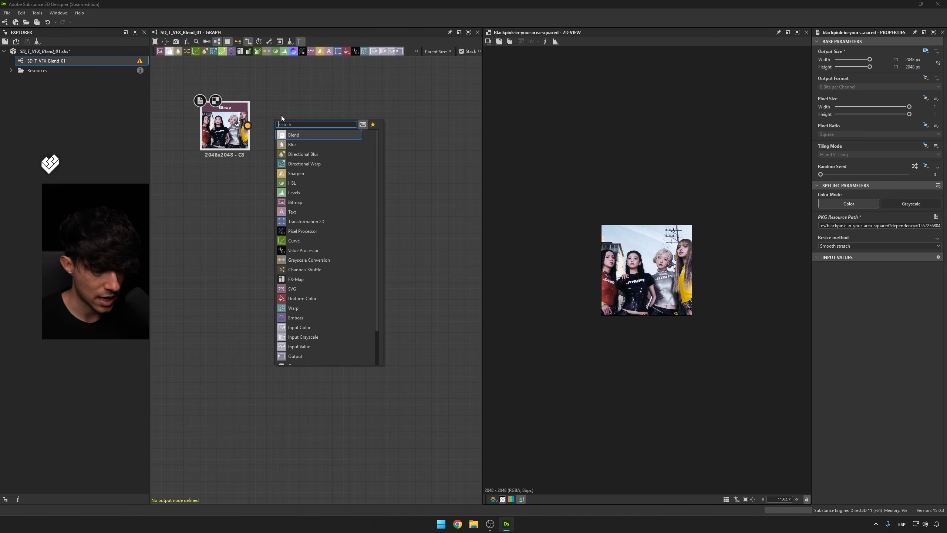
pyautogui.write('tile')
pyautogui.press('BackSpace')
pyautogui.press('BackSpace')
pyautogui.press('BackSpace')
pyautogui.press('BackSpace')
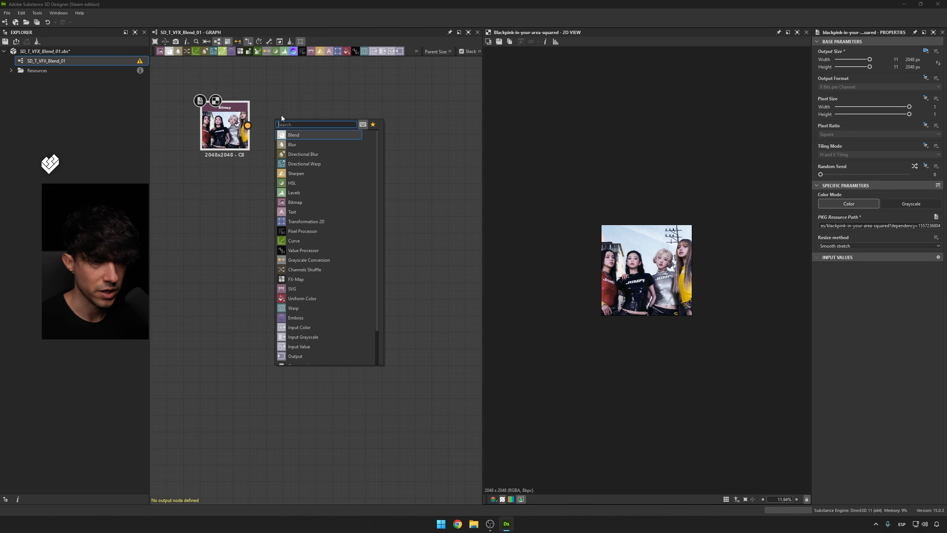
pyautogui.write('gene')
pyautogui.click(277, 179)
pyautogui.press('space')
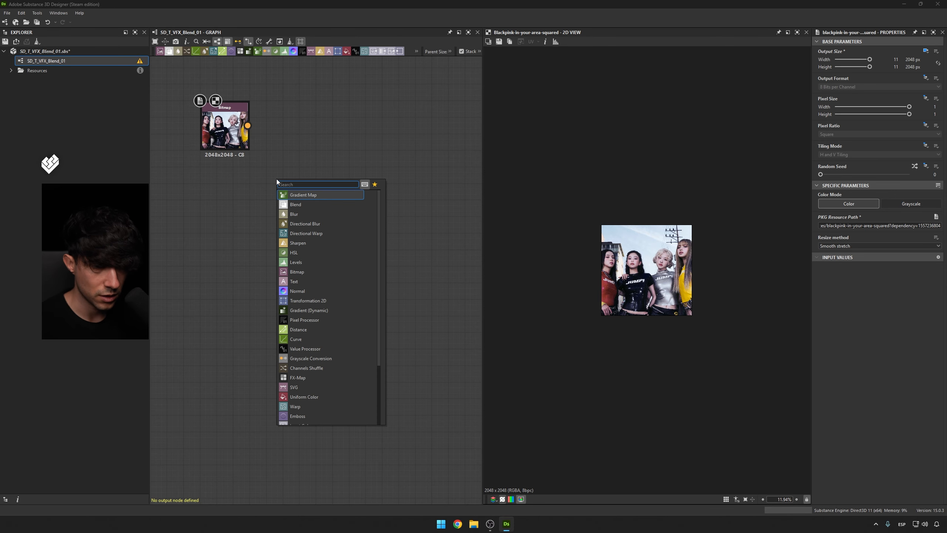
pyautogui.write('t')
pyautogui.press('Down')
pyautogui.press('Down')
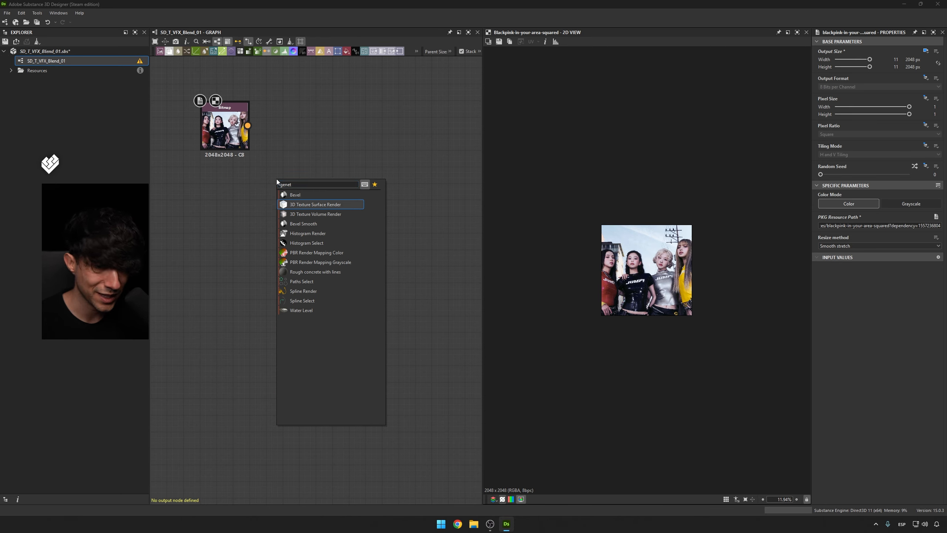
pyautogui.click(317, 111)
# Add a Tile Generator Grayscale node and place it below the duplicated group photo Bitmap.
pyautogui.press('space')
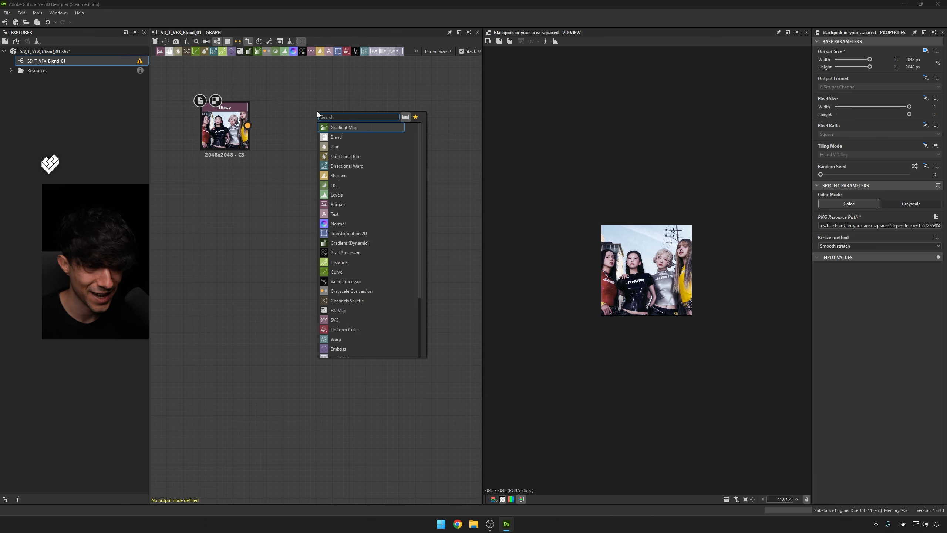
pyautogui.write('tile')
pyautogui.press('Down')
pyautogui.press('Down')
pyautogui.press('Down')
pyautogui.press('Down')
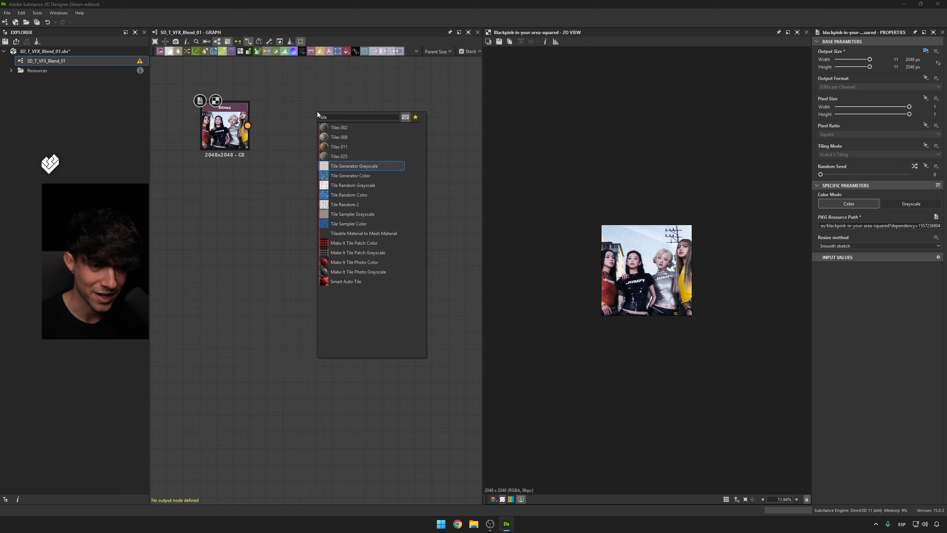
pyautogui.press('Return')
pyautogui.moveTo(318, 114); pyautogui.dragTo(268, 214)
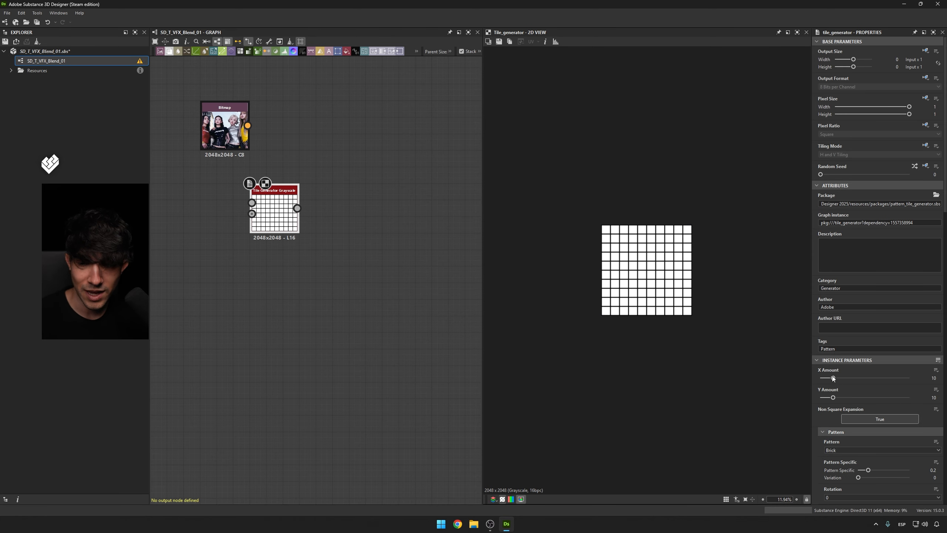
# Set the Tile Generator to the Square pattern with X Amount 5, Y Amount 1 and Luminance By Number set to True.
pyautogui.click(838, 450)
pyautogui.click(833, 462)
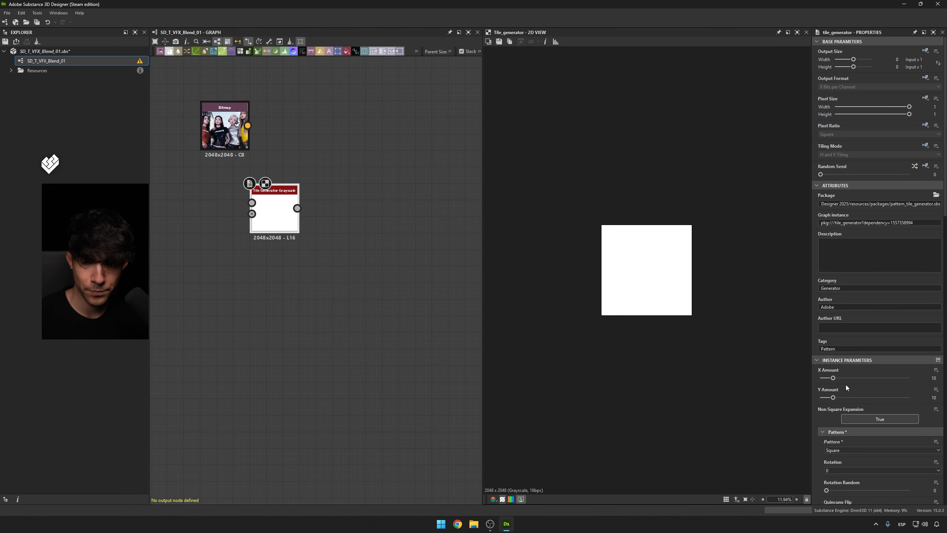
pyautogui.moveTo(833, 378); pyautogui.dragTo(825, 379)
pyautogui.click(937, 378)
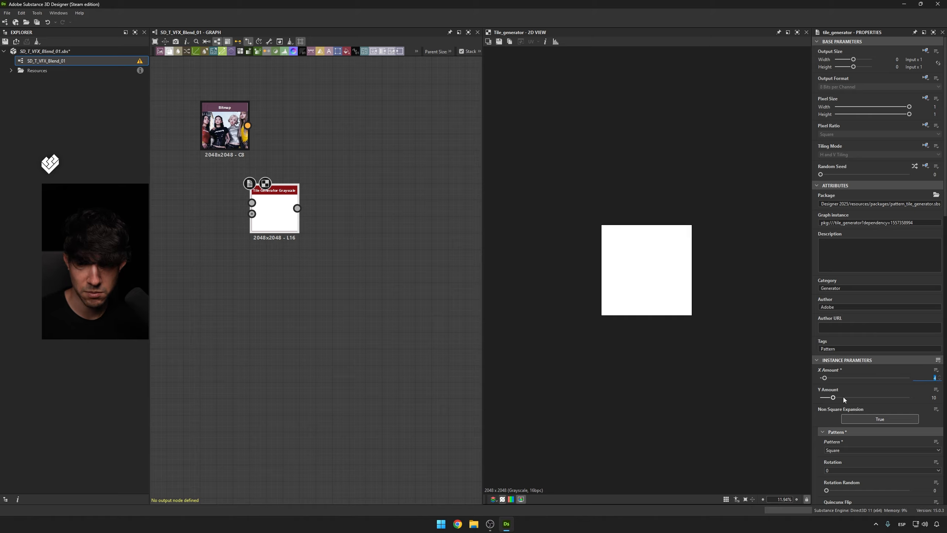
pyautogui.press('Return')
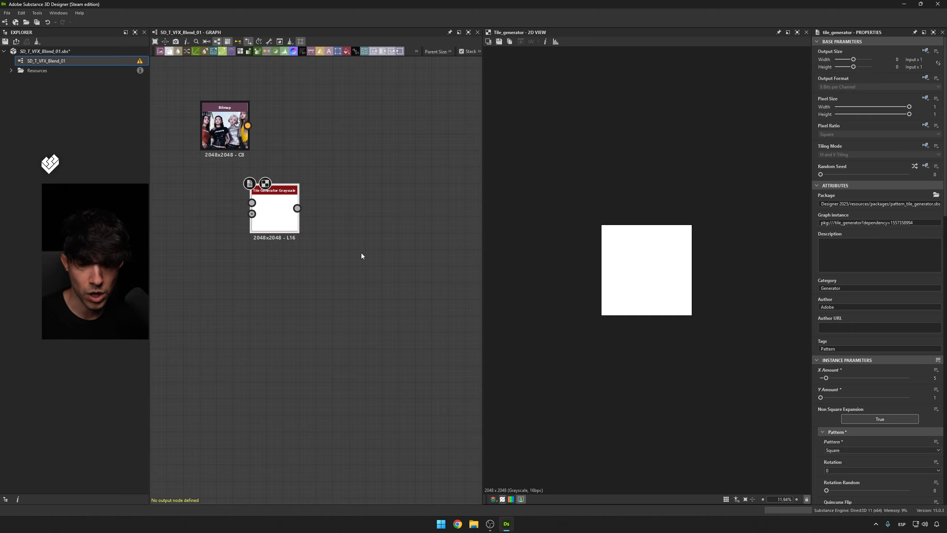
pyautogui.scroll(-15, 825, 368)
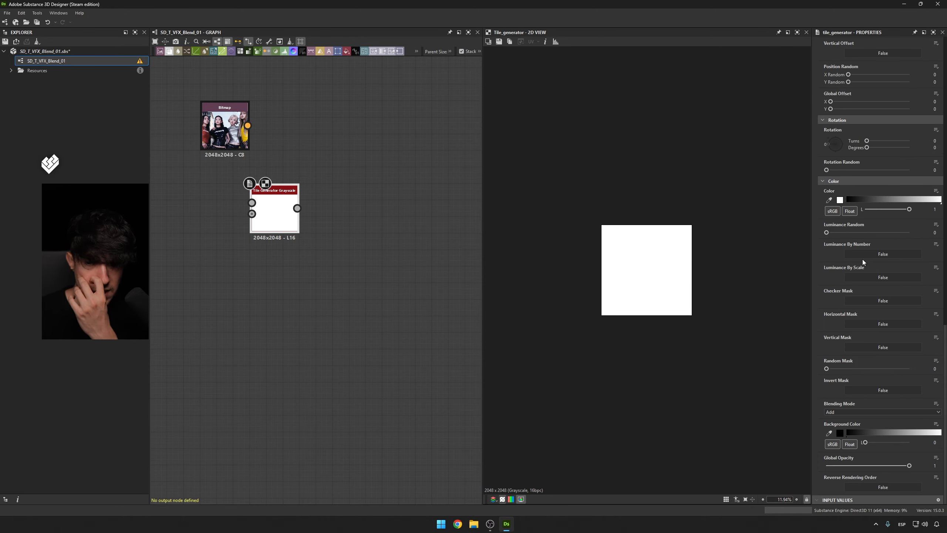
pyautogui.click(888, 253)
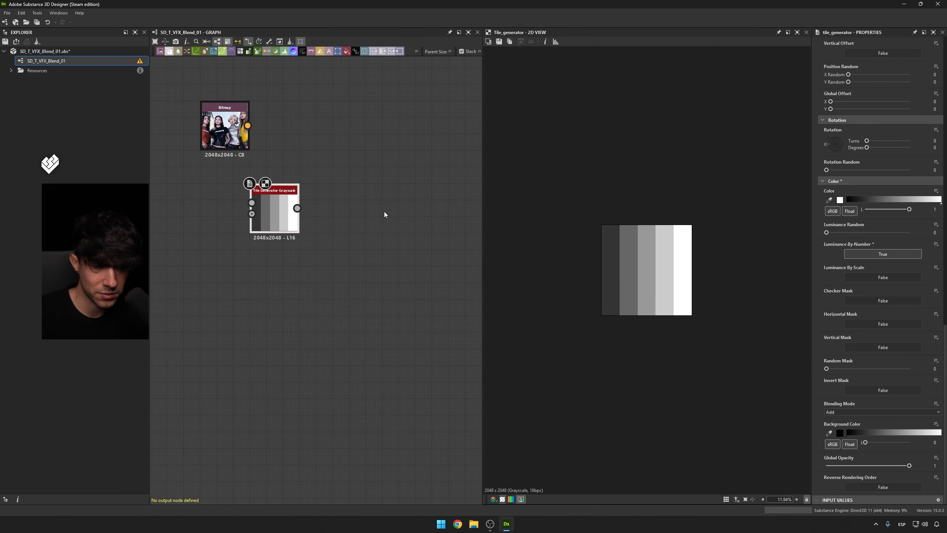
# Add an Auto Levels node connected to the Tile Generator Grayscale output.
pyautogui.moveTo(297, 208); pyautogui.dragTo(331, 205)
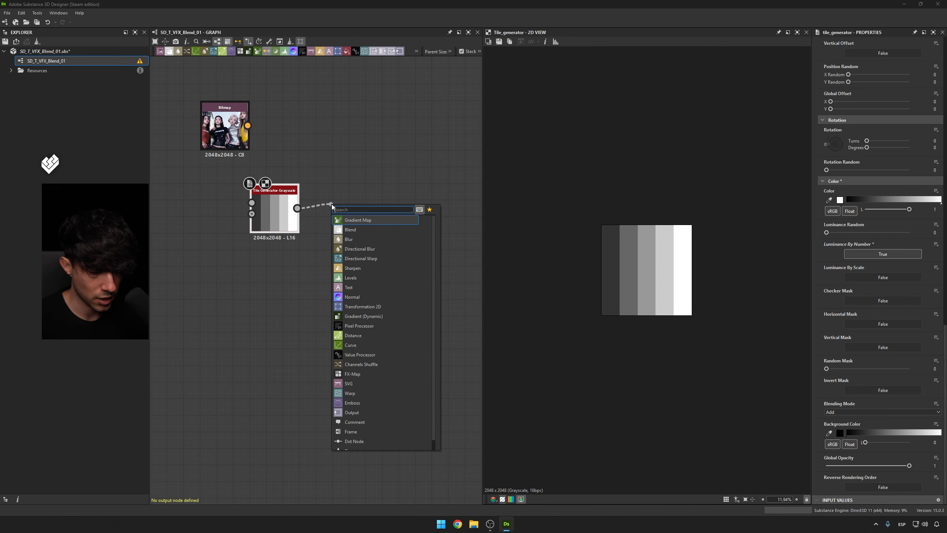
pyautogui.write('auto levels')
pyautogui.press('Return')
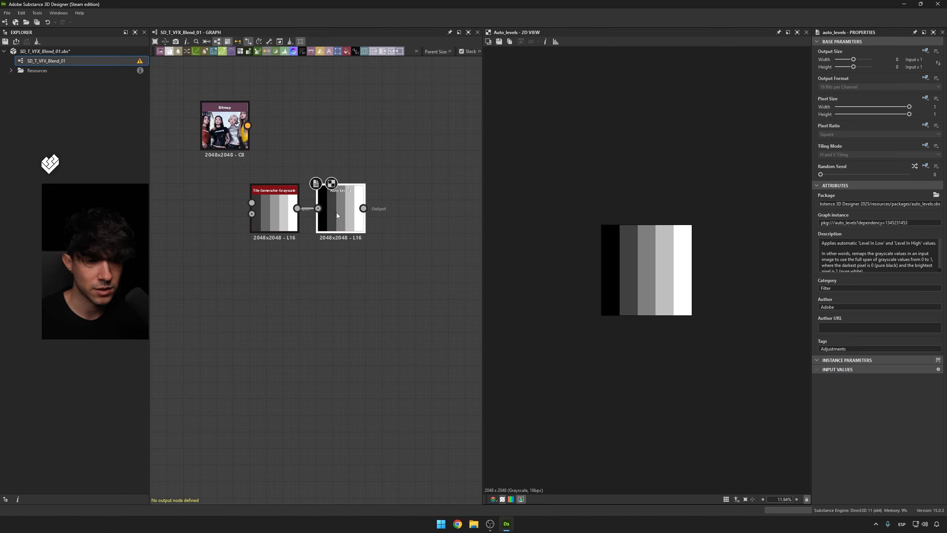
# Add a Blend node with the group photo Bitmap as its background and set its blending mode to Soft Light.
pyautogui.moveTo(255, 126); pyautogui.dragTo(402, 109)
pyautogui.write('b')
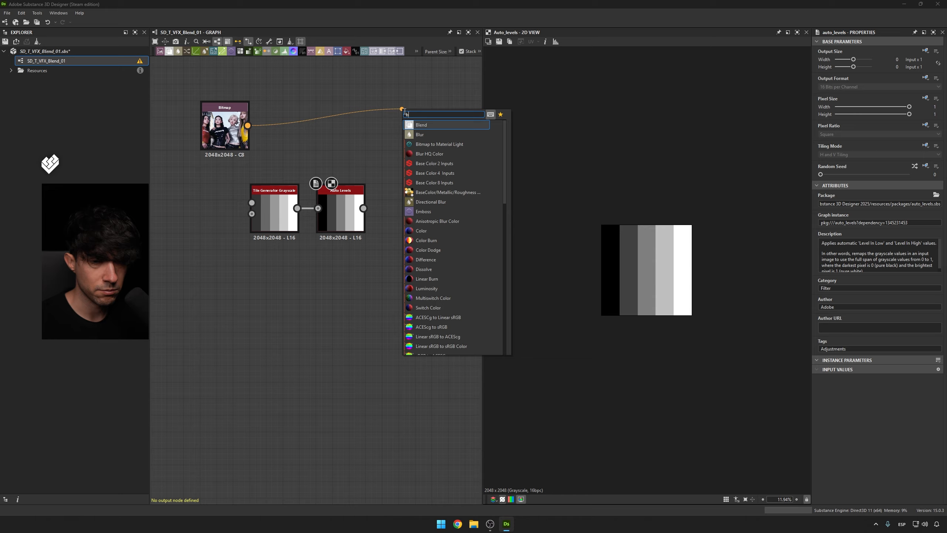
pyautogui.press('Return')
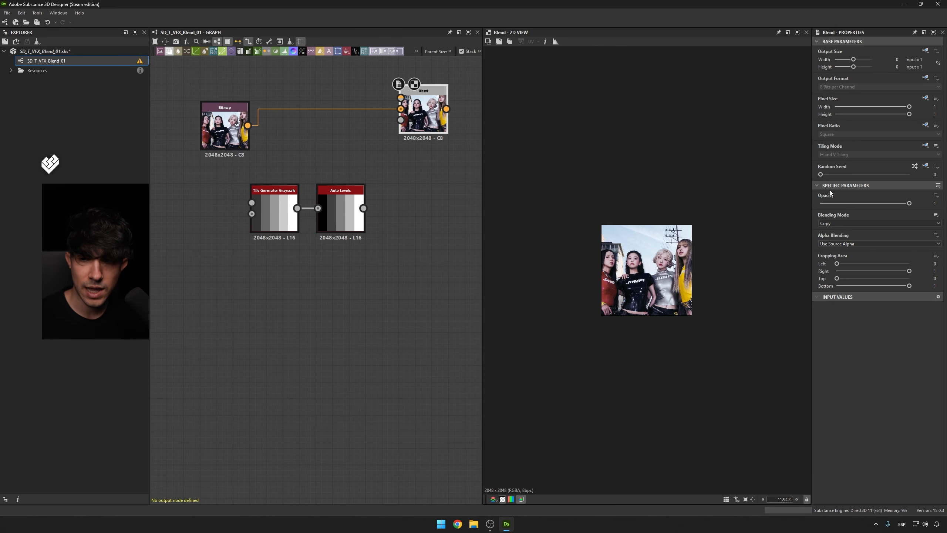
pyautogui.click(857, 223)
pyautogui.click(836, 285)
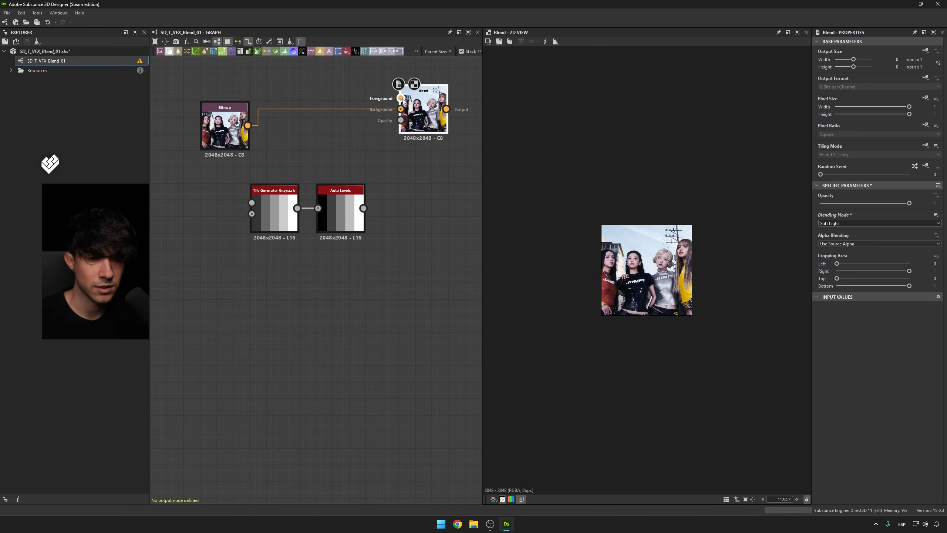
# Feed the Auto Levels stripes through a Gradient Map into the Blend's foreground, preview the Blend and move it away from the Gradient Map.
pyautogui.moveTo(401, 98); pyautogui.dragTo(363, 208)
pyautogui.moveTo(417, 118); pyautogui.dragTo(433, 131)
pyautogui.moveTo(364, 208); pyautogui.dragTo(417, 114)
pyautogui.write('gra')
pyautogui.press('Return')
pyautogui.doubleClick(439, 116)
pyautogui.moveTo(439, 116); pyautogui.dragTo(302, 165, button='middle')
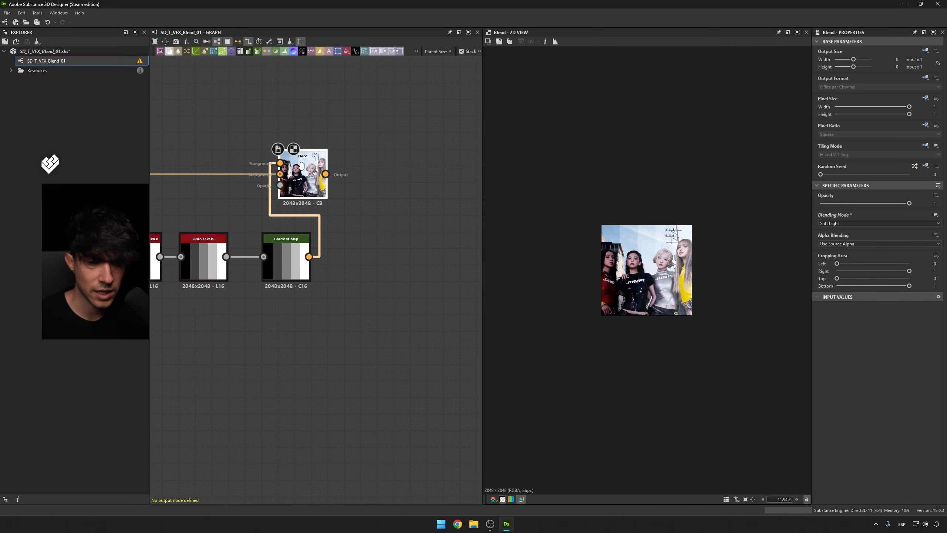
pyautogui.scroll(5, 649, 255)
pyautogui.moveTo(308, 192); pyautogui.dragTo(409, 161)
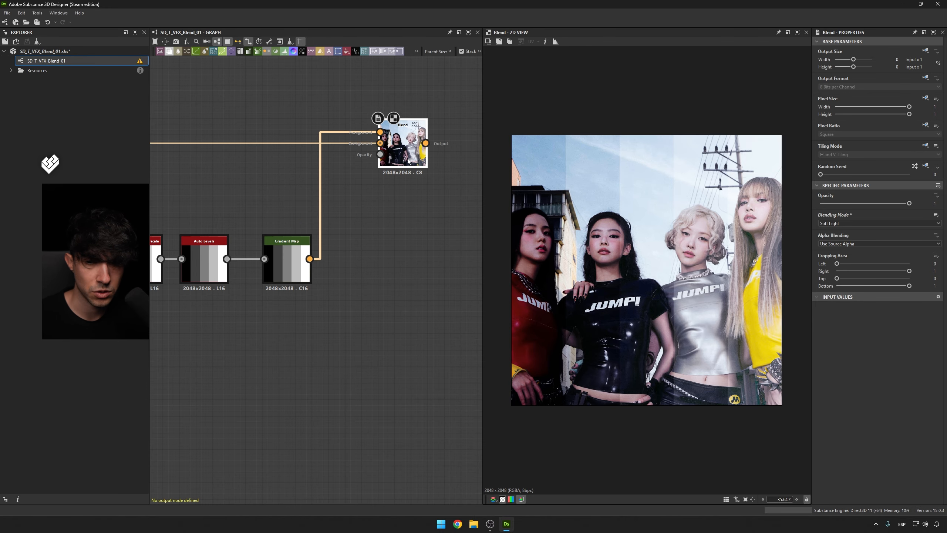
# Compare the Soft Light result at opacity 0 and 1, and preview the Gradient Map's stripes beside the Blend's output.
pyautogui.moveTo(909, 203)
pyautogui.mouseDown()
pyautogui.moveTo(820, 204)
pyautogui.moveTo(919, 215)
pyautogui.mouseUp()
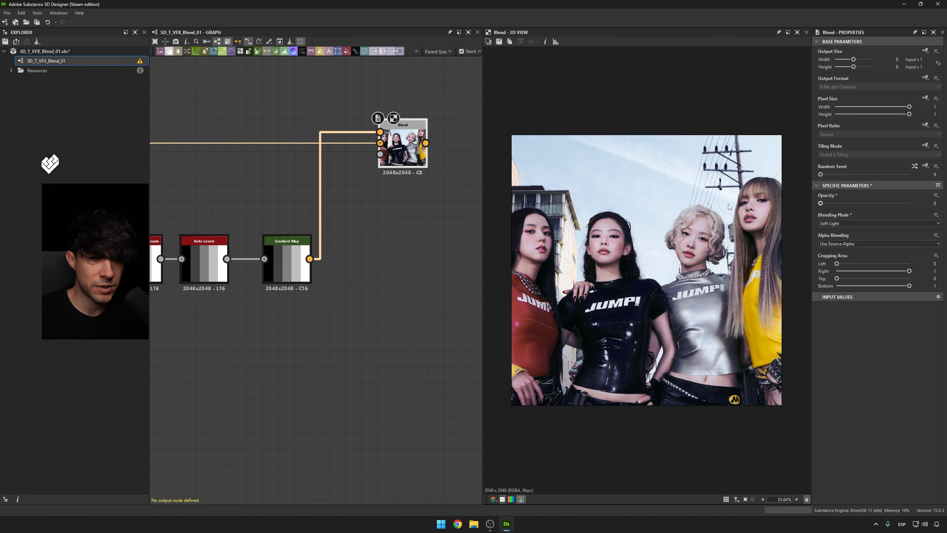
pyautogui.doubleClick(297, 263)
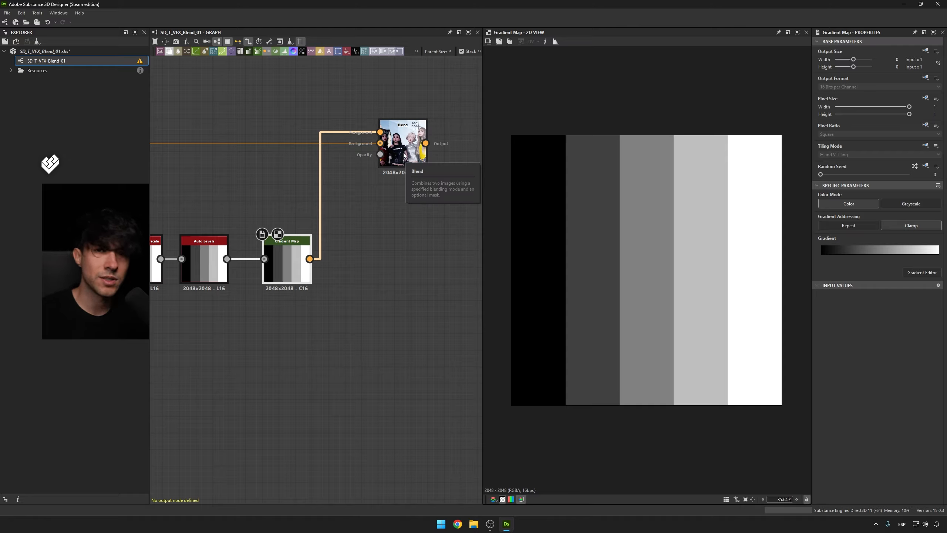
pyautogui.moveTo(284, 265); pyautogui.dragTo(270, 261)
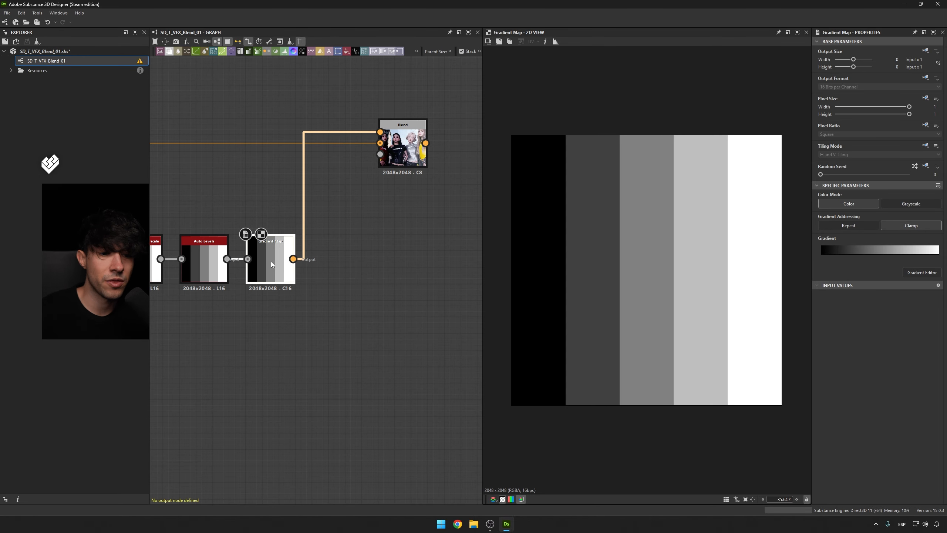
pyautogui.moveTo(390, 216); pyautogui.dragTo(432, 221, button='middle')
pyautogui.click(432, 163)
pyautogui.moveTo(433, 163); pyautogui.dragTo(399, 163)
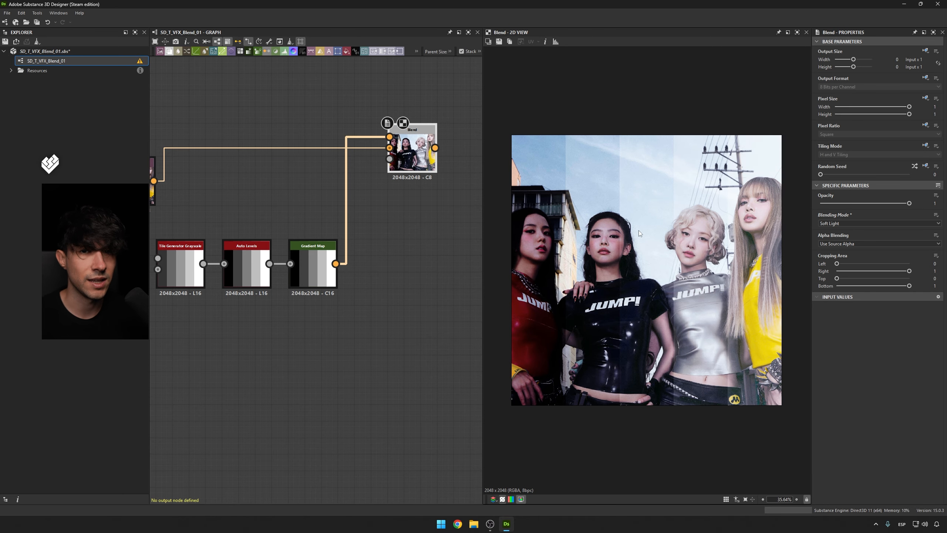
# Swap the Blend's foreground and background connections back and forth to compare both results, ending with the photo as background.
pyautogui.moveTo(328, 93); pyautogui.dragTo(362, 168)
pyautogui.press('x')
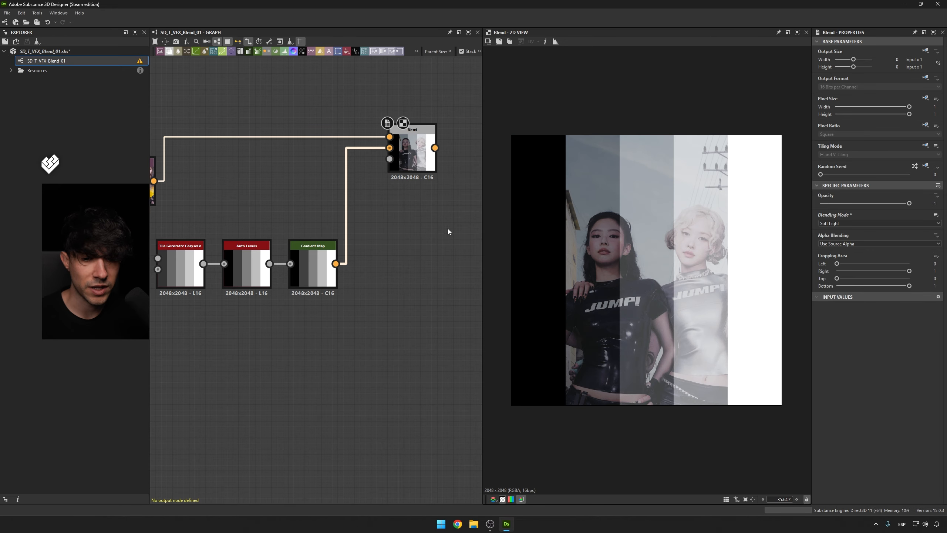
pyautogui.press('x')
pyautogui.press('x')
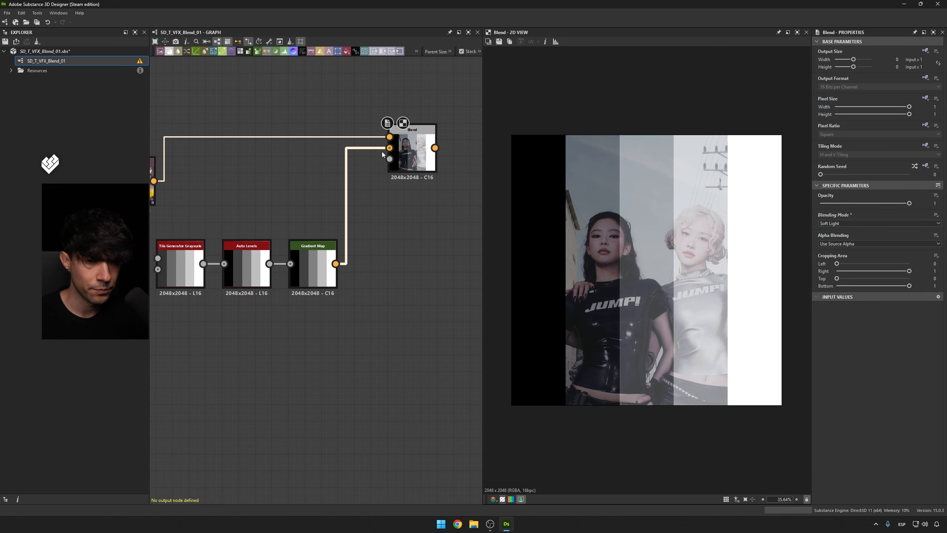
pyautogui.press('x')
pyautogui.moveTo(349, 113); pyautogui.dragTo(359, 152)
pyautogui.press('x')
pyautogui.press('x')
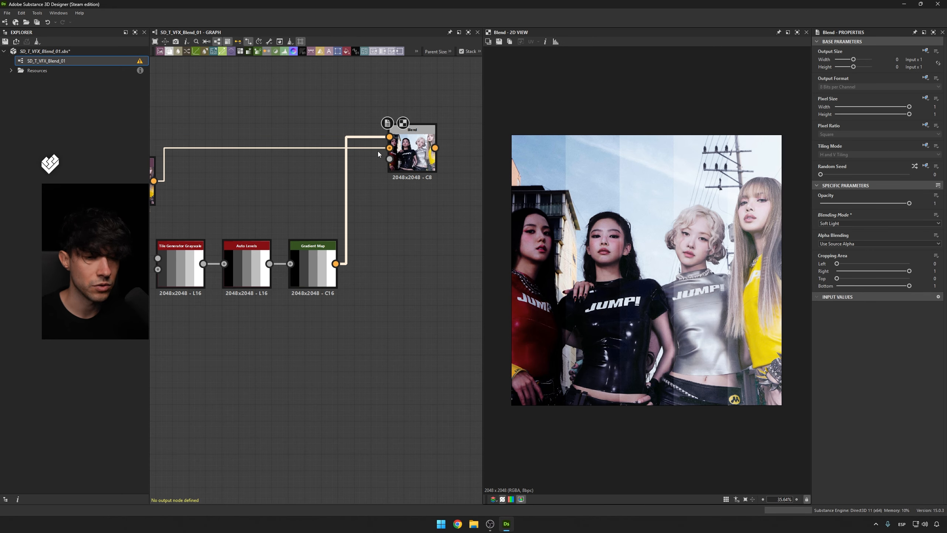
pyautogui.press('x')
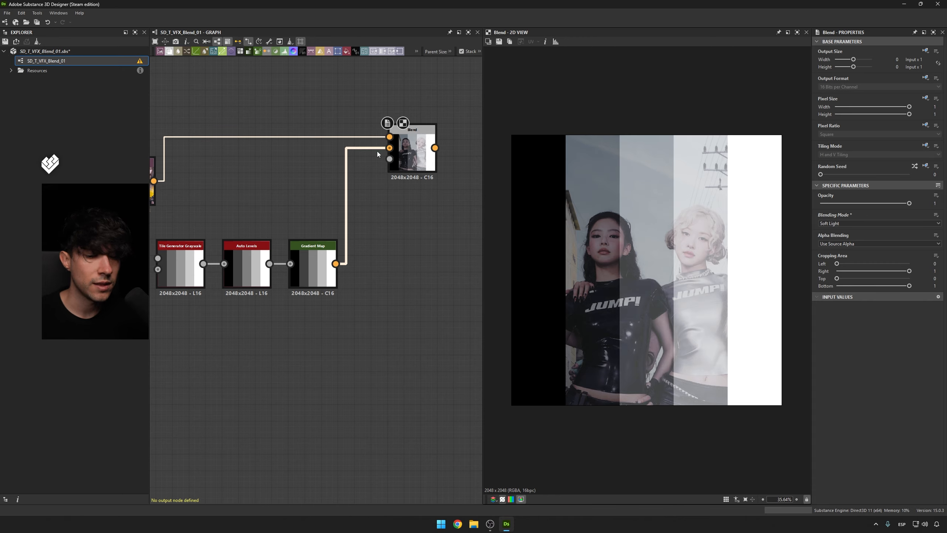
pyautogui.press('x')
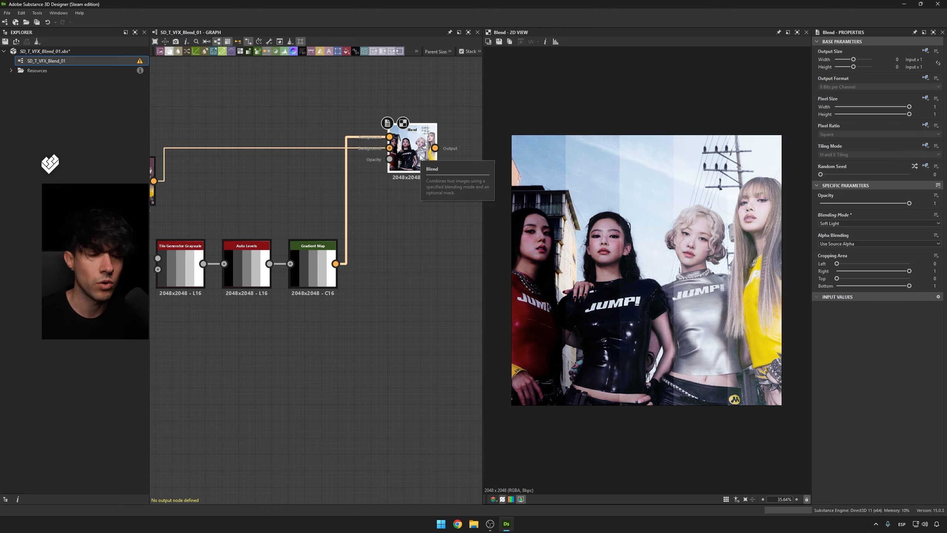
# Tidy the node layout by placing the photo Bitmap directly above the Tile Generator and aligning the Blend with the Bitmap.
pyautogui.moveTo(420, 157); pyautogui.dragTo(423, 189)
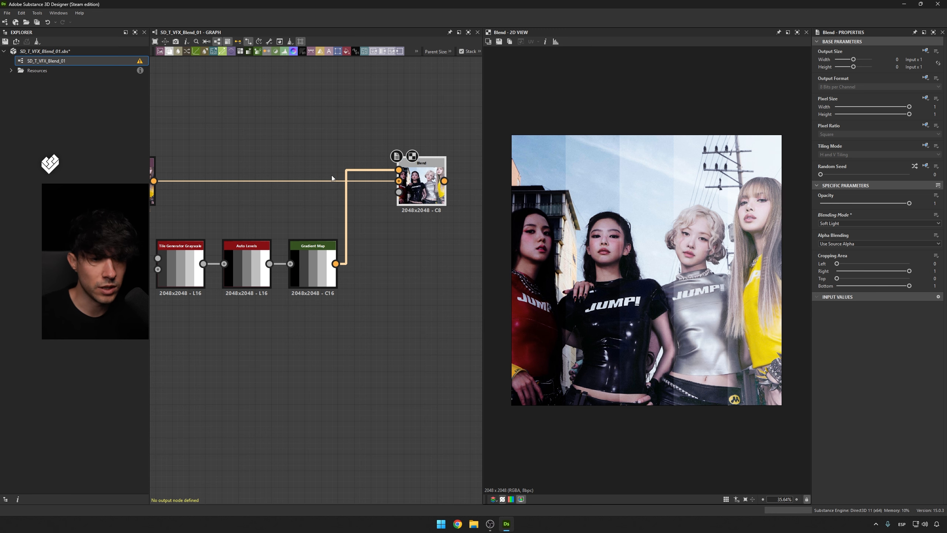
pyautogui.moveTo(332, 177); pyautogui.dragTo(318, 193, button='middle')
pyautogui.moveTo(261, 194); pyautogui.dragTo(341, 185, button='middle')
pyautogui.moveTo(225, 191); pyautogui.dragTo(259, 208)
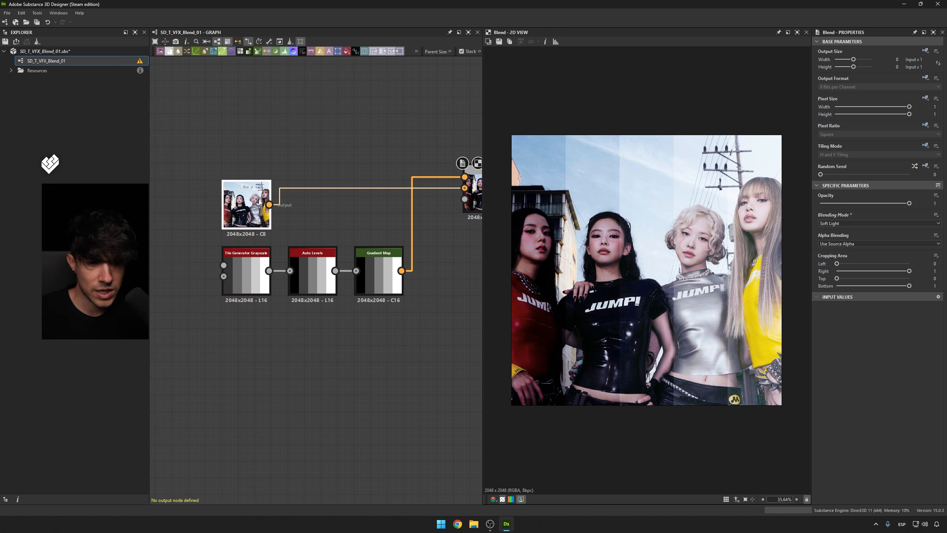
pyautogui.moveTo(259, 208); pyautogui.dragTo(180, 218, button='middle')
pyautogui.moveTo(415, 205); pyautogui.dragTo(406, 221)
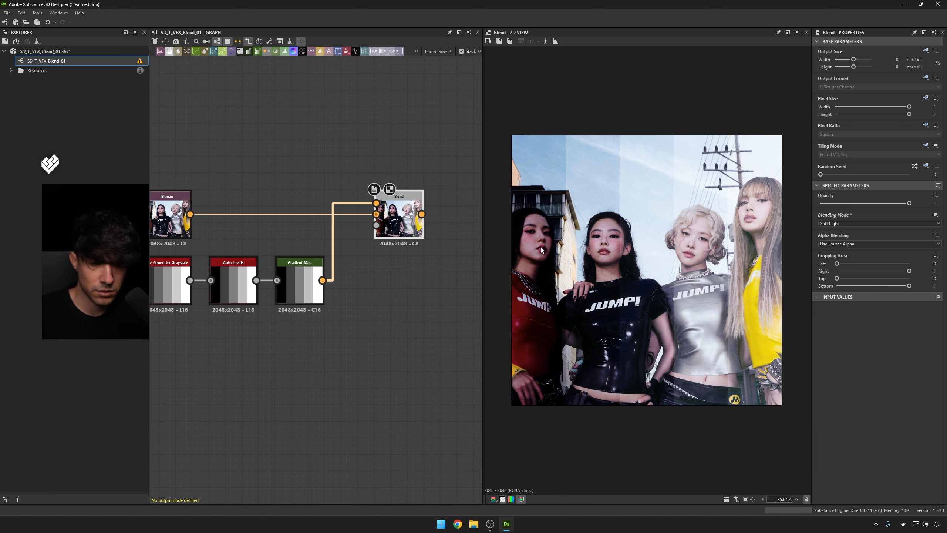
# Compare the Gradient Map's stripes with the Soft Light result, and try the Multiply mode on the Blend.
pyautogui.doubleClick(296, 277)
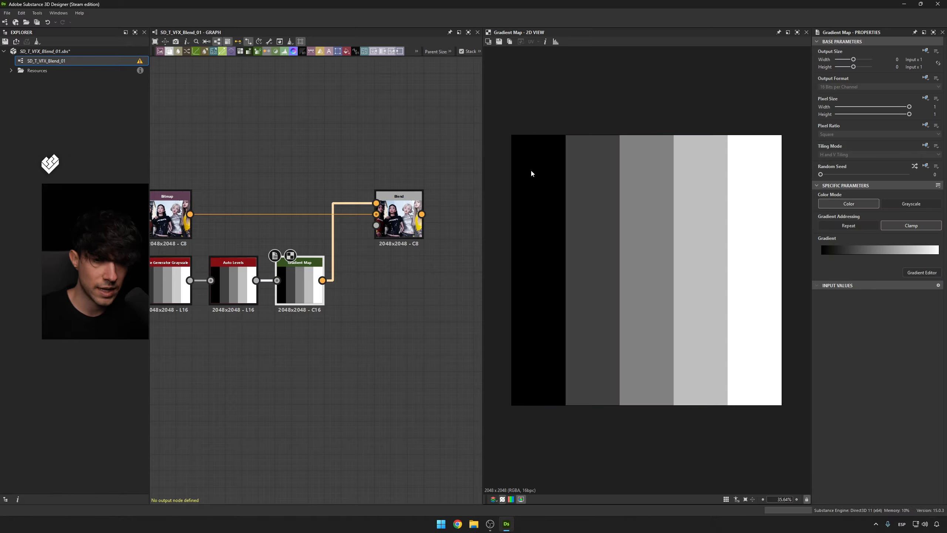
pyautogui.doubleClick(398, 220)
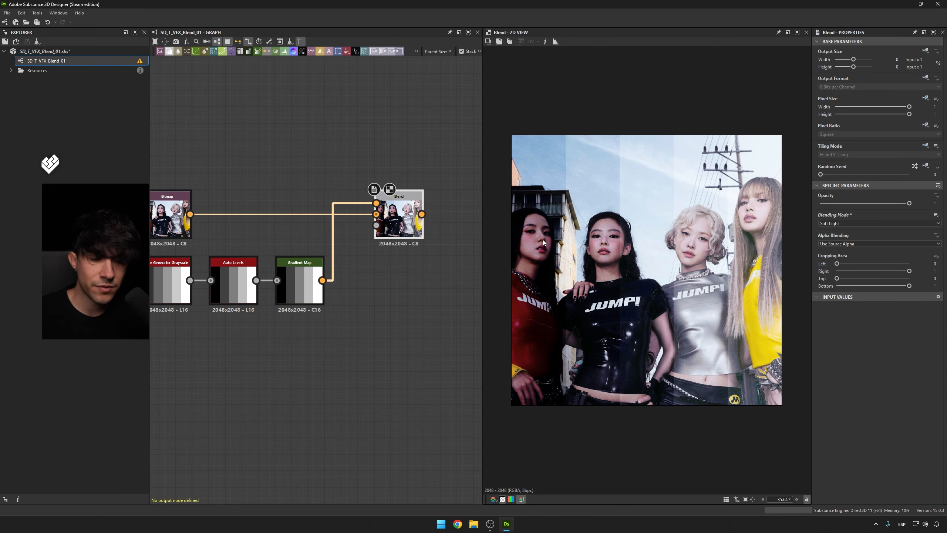
pyautogui.click(834, 223)
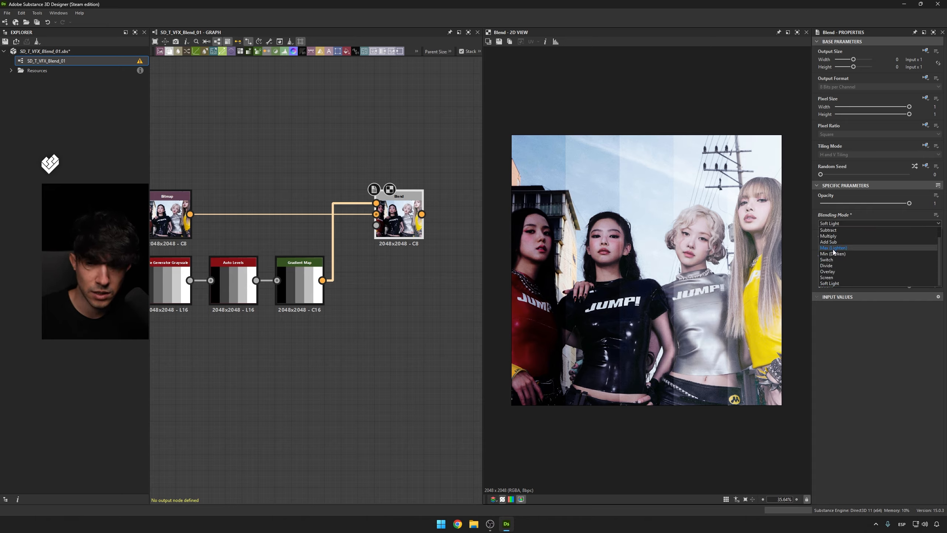
pyautogui.click(832, 240)
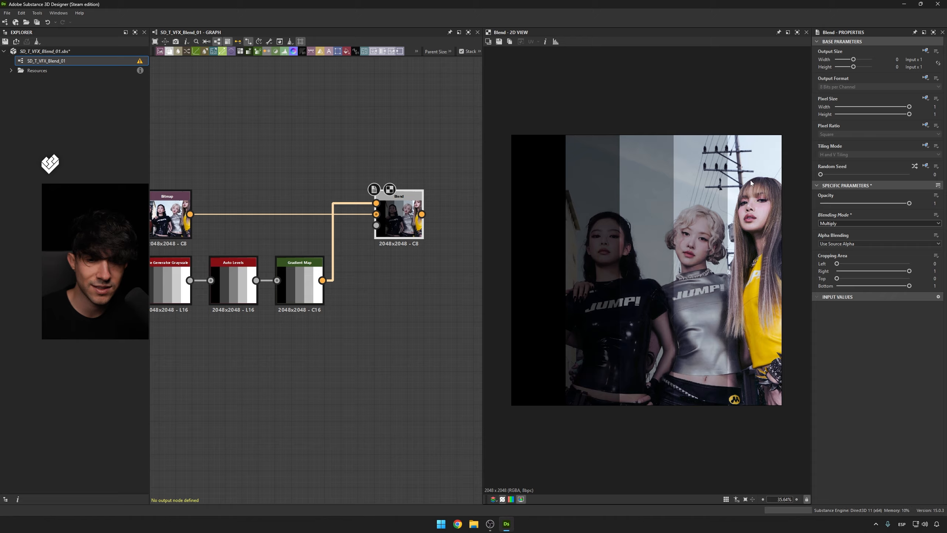
# Examine the Multiply result over the white stripe around the blonde group member on the far side, checking it against the Gradient Map.
pyautogui.scroll(7, 751, 183)
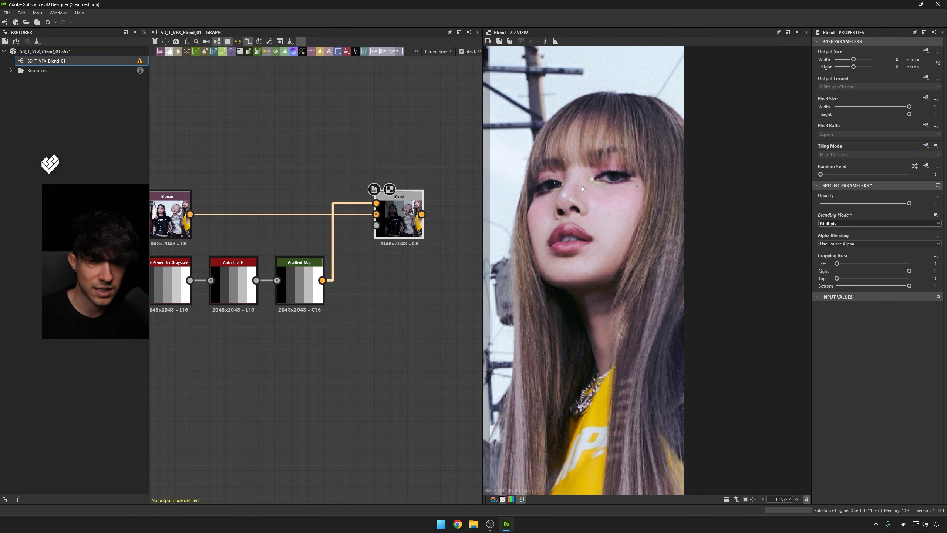
pyautogui.moveTo(582, 185); pyautogui.dragTo(645, 213, button='middle')
pyautogui.moveTo(627, 120); pyautogui.dragTo(635, 182, button='middle')
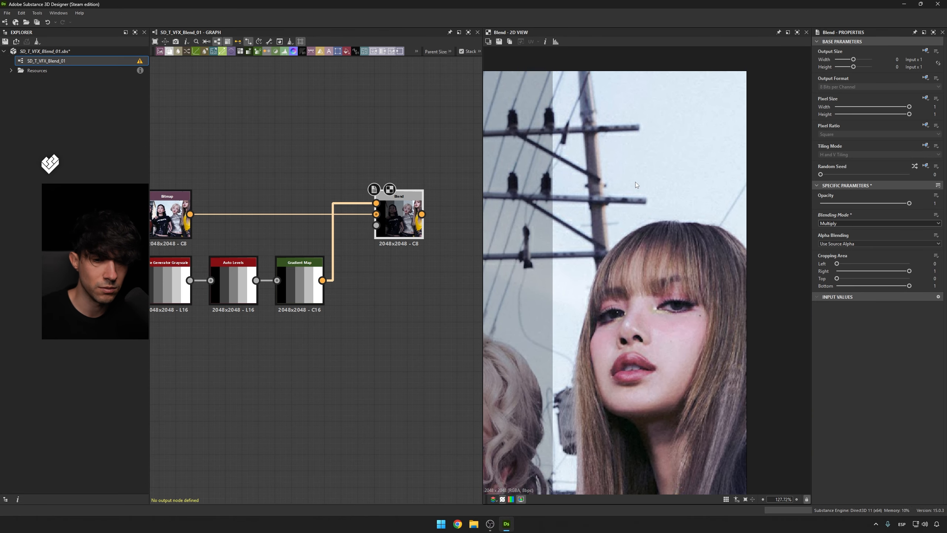
pyautogui.doubleClick(299, 281)
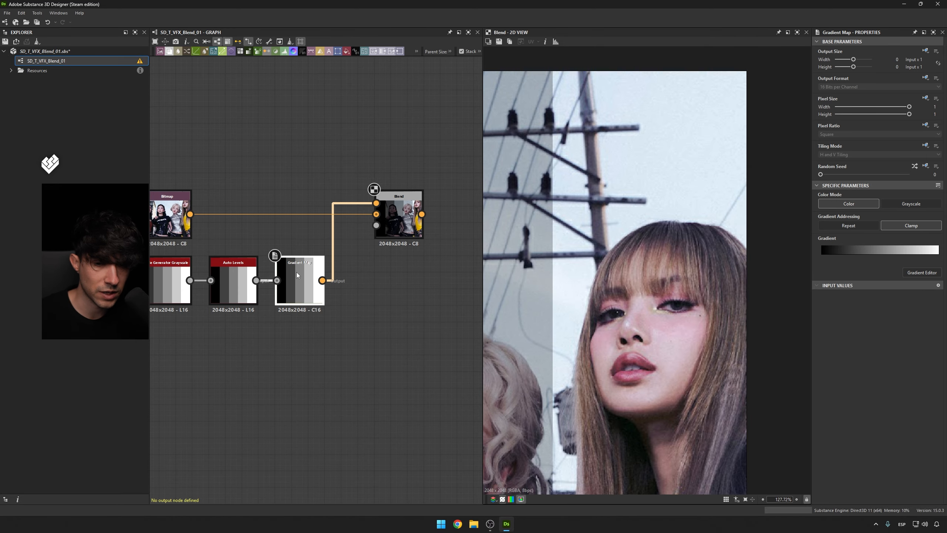
pyautogui.doubleClick(398, 218)
pyautogui.scroll(-6, 658, 260)
# Set the Blend's blending mode to Subtract and examine its effect across the stripes.
pyautogui.click(838, 223)
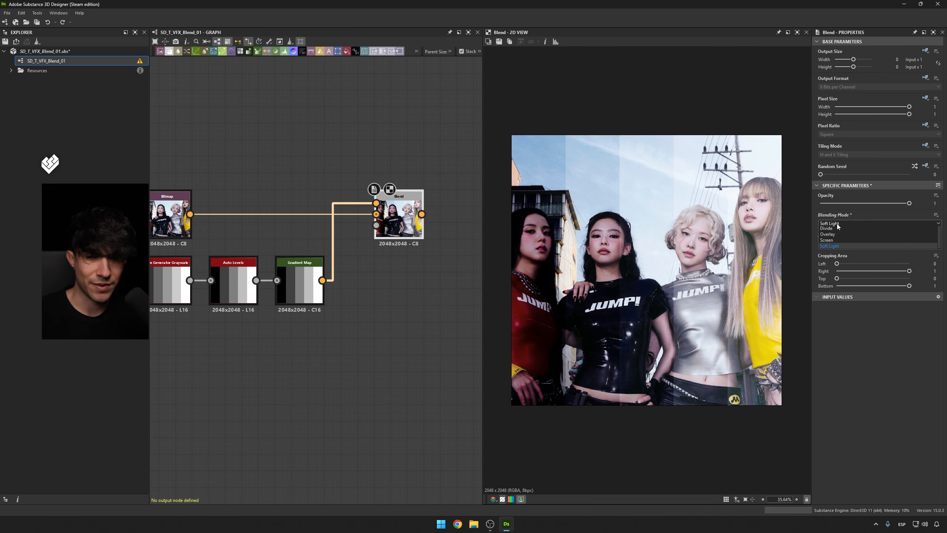
pyautogui.click(835, 231)
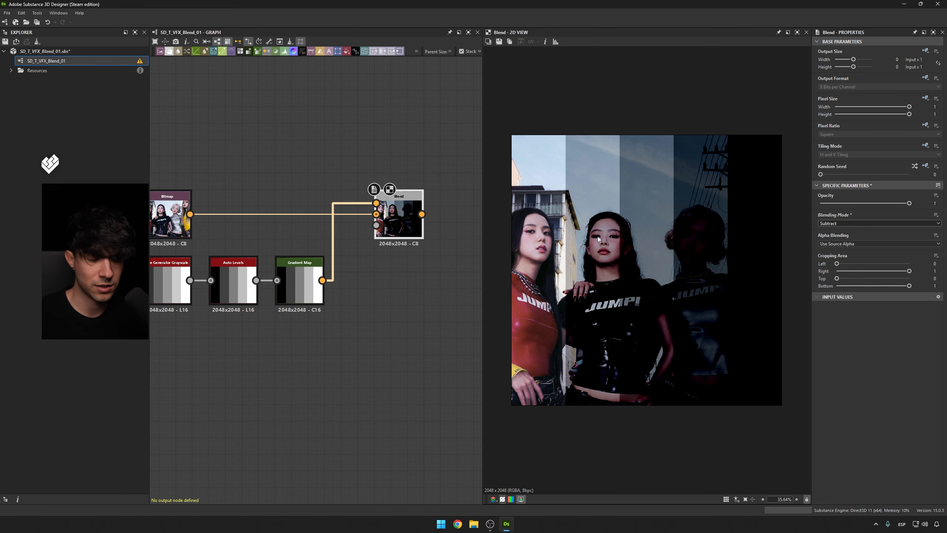
pyautogui.scroll(5, 543, 260)
pyautogui.scroll(-6, 629, 234)
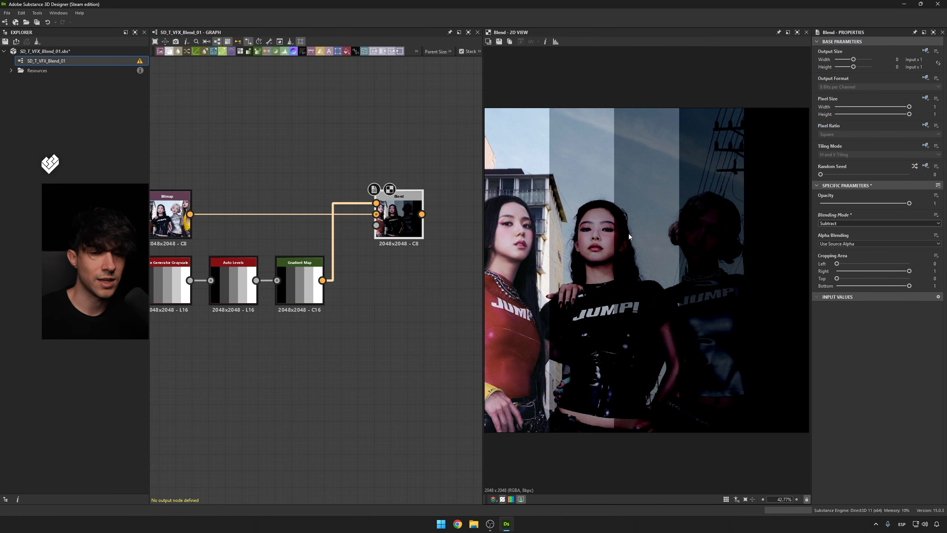
pyautogui.scroll(1, 618, 247)
# Set the Blend's blending mode back to Soft Light and examine the result up close around the group members.
pyautogui.click(865, 223)
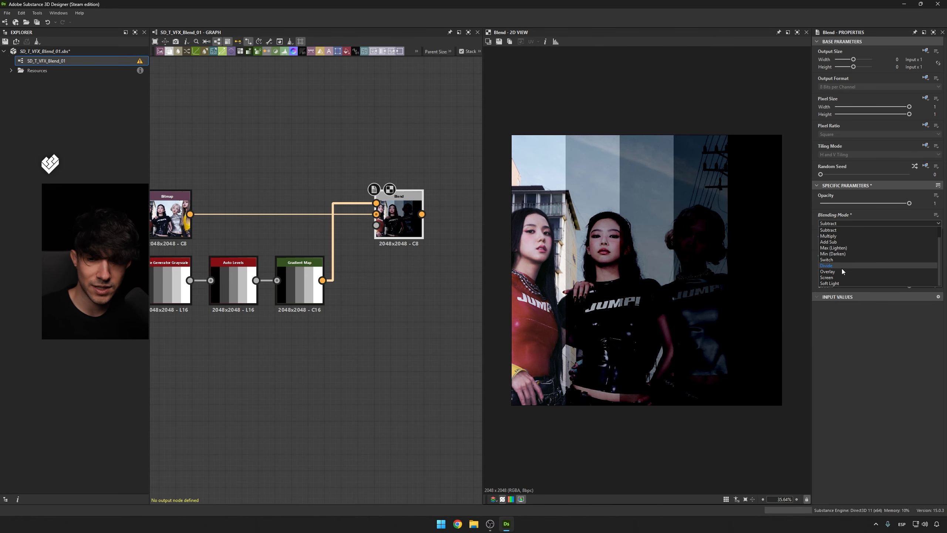
pyautogui.click(833, 285)
pyautogui.scroll(5, 642, 251)
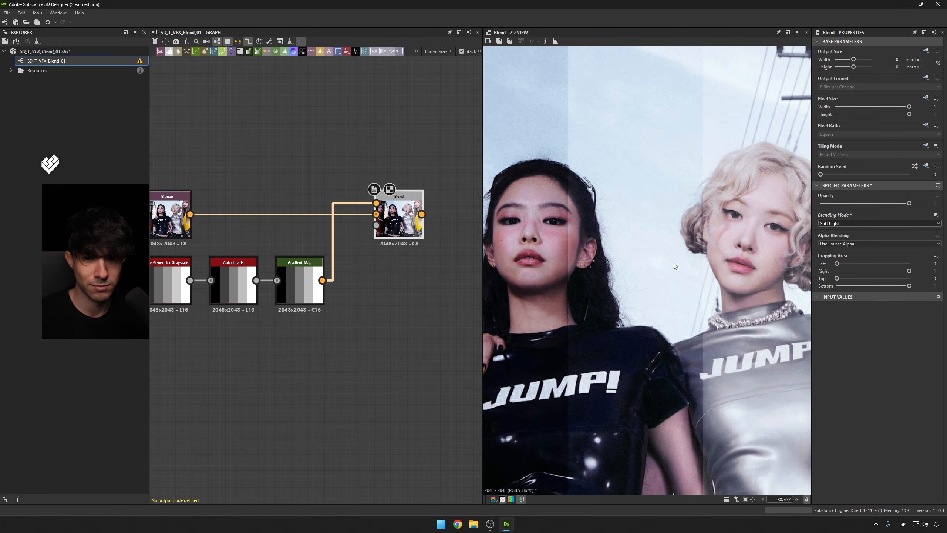
pyautogui.scroll(-6, 671, 245)
pyautogui.scroll(8, 655, 265)
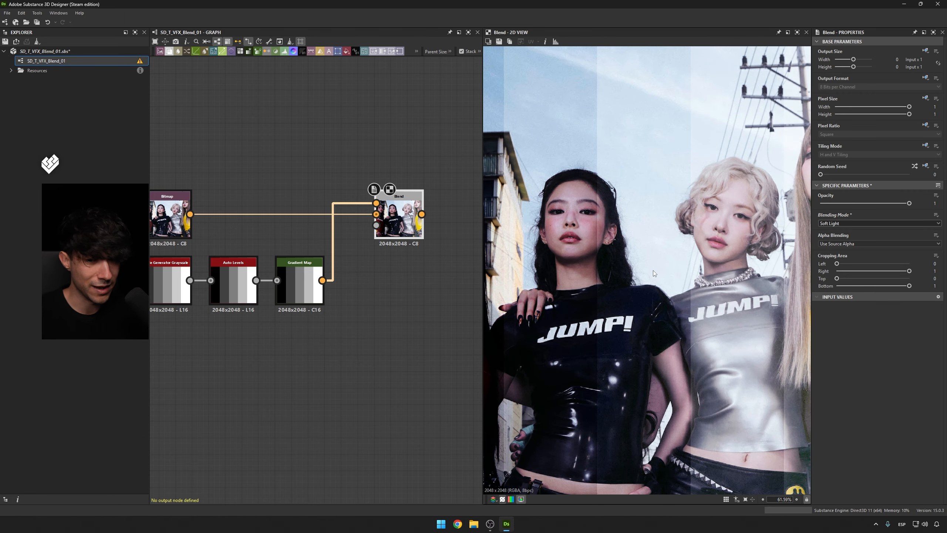
pyautogui.scroll(-8, 650, 268)
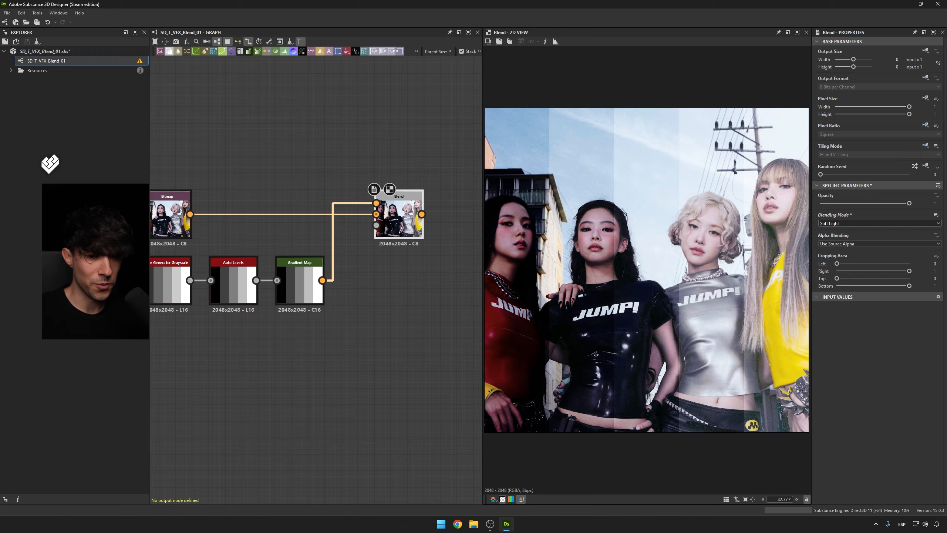
# Compare the Gradient Map's grayscale stripes with the Soft Light Blend result on the group photo.
pyautogui.moveTo(350, 280); pyautogui.dragTo(404, 276, button='middle')
pyautogui.moveTo(451, 246); pyautogui.dragTo(428, 249, button='middle')
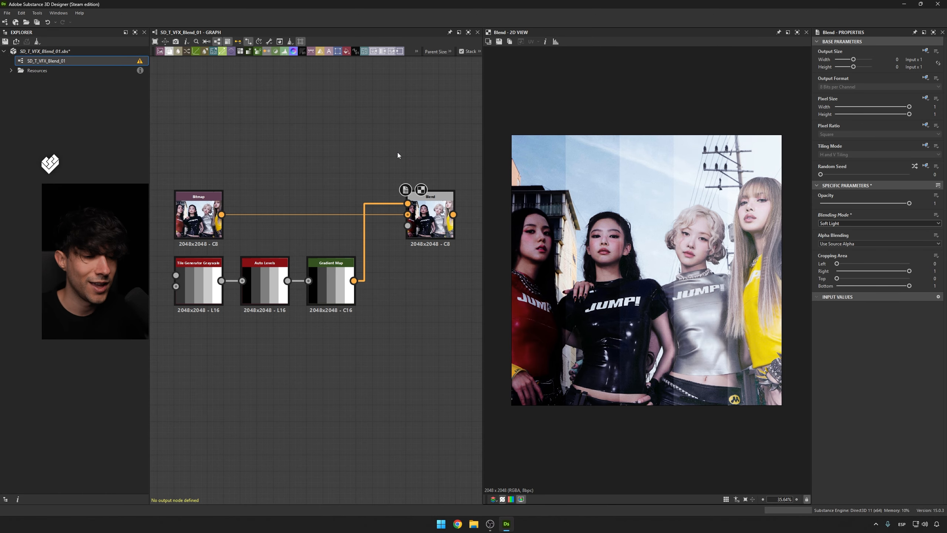
pyautogui.click(327, 273)
pyautogui.click(434, 219)
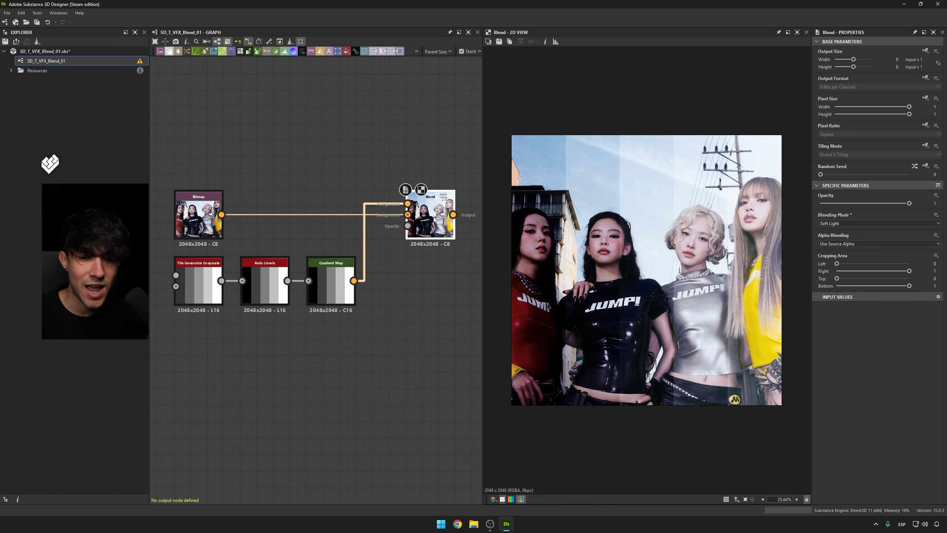
pyautogui.click(333, 293)
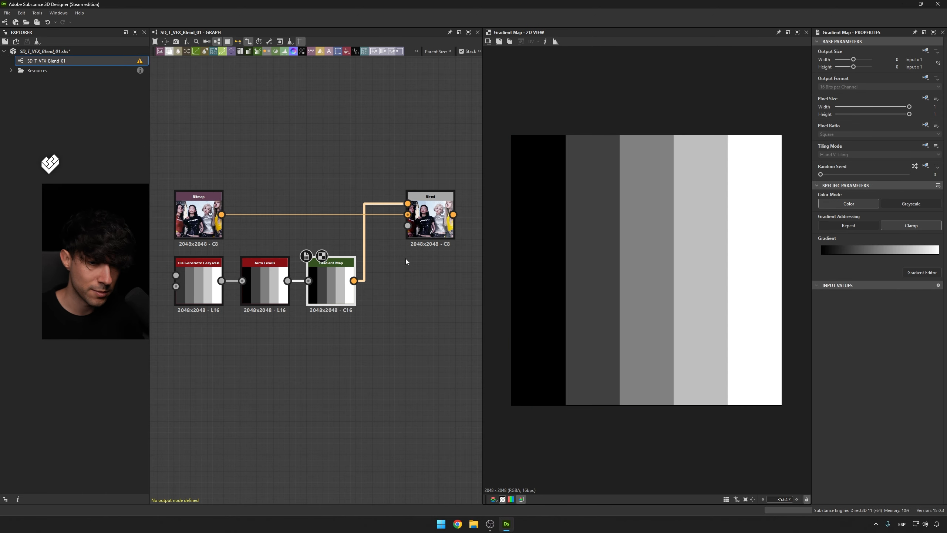
pyautogui.click(431, 221)
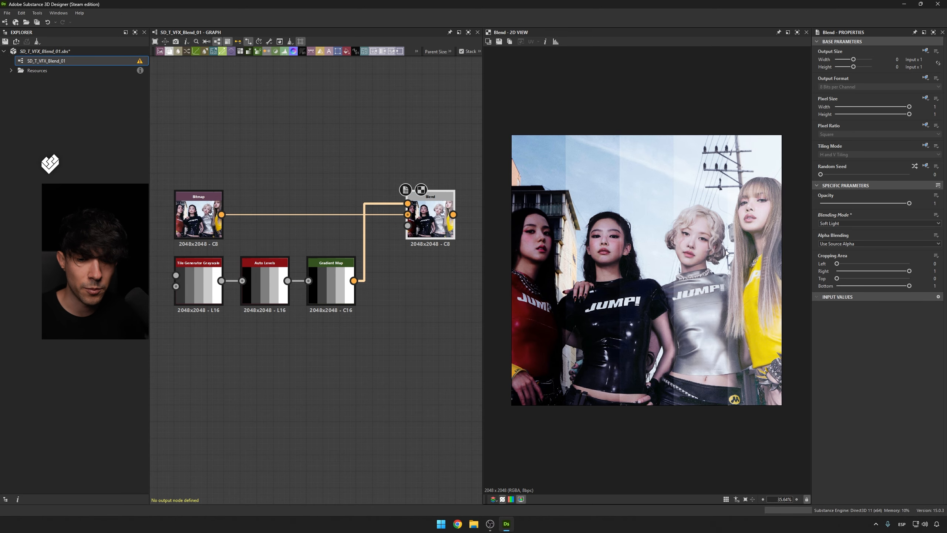
pyautogui.scroll(8, 768, 238)
pyautogui.scroll(-10, 667, 226)
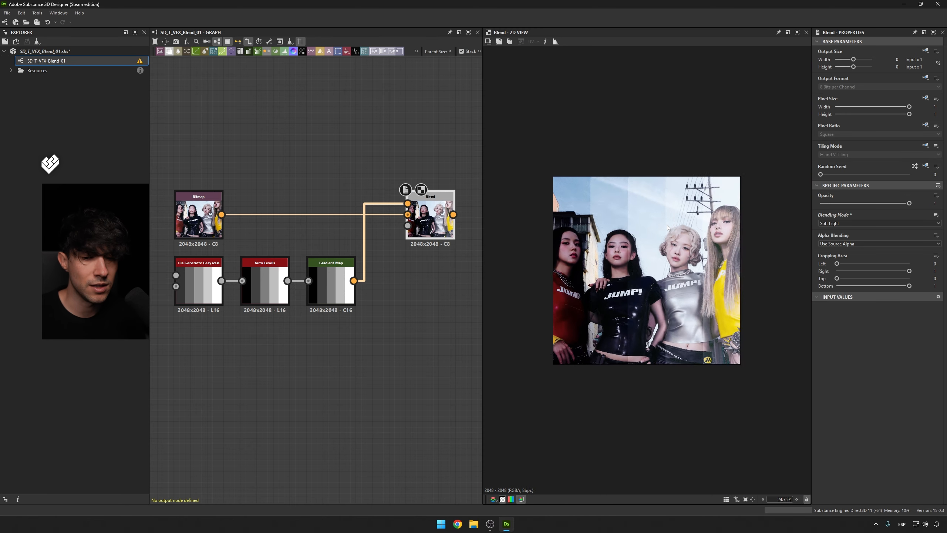
pyautogui.scroll(2, 646, 270)
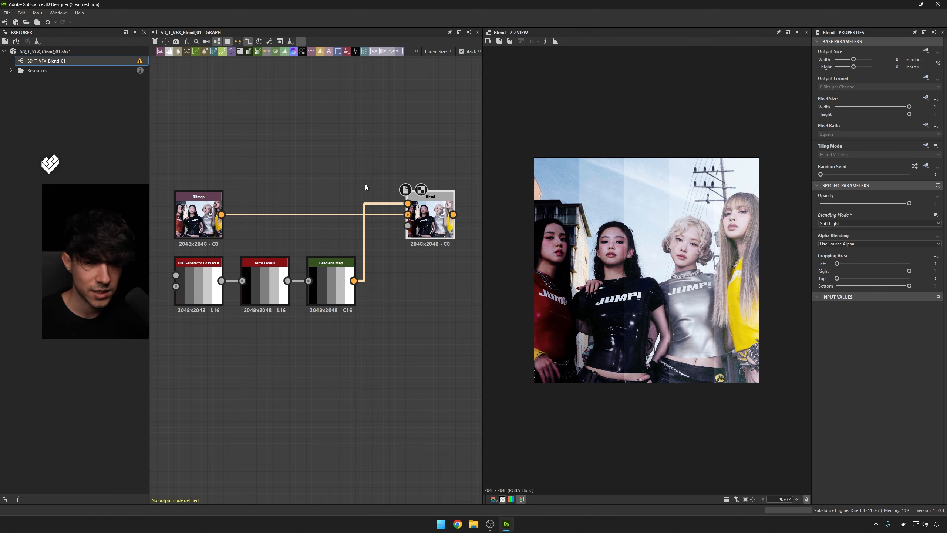
# Try swapping the Blend's foreground and background inputs, compare the result with the Gradient Map, and restore the original input order.
pyautogui.moveTo(366, 184); pyautogui.dragTo(374, 236)
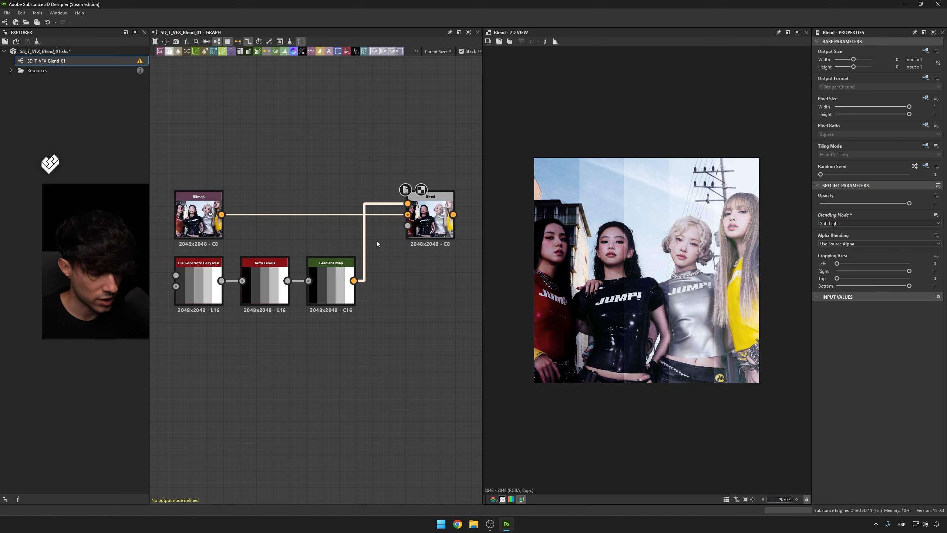
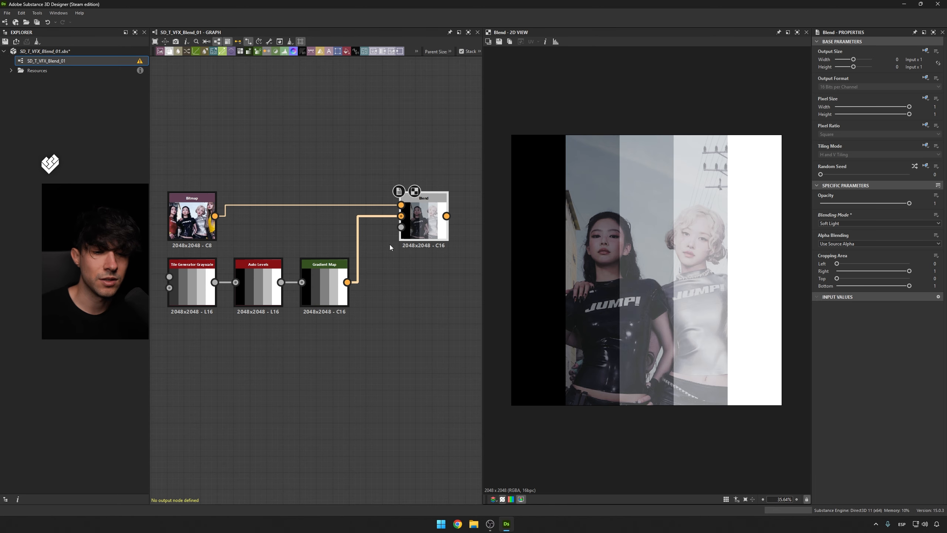
pyautogui.doubleClick(325, 286)
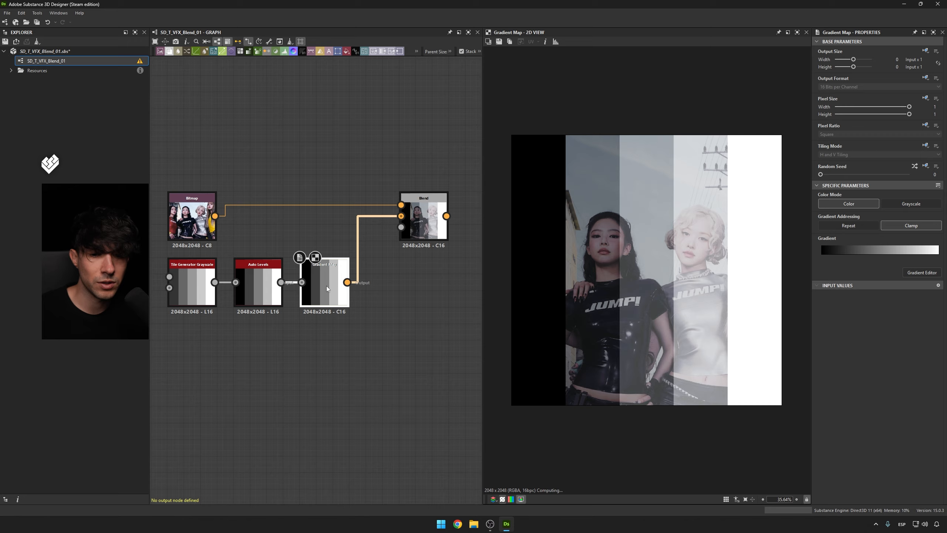
pyautogui.doubleClick(411, 219)
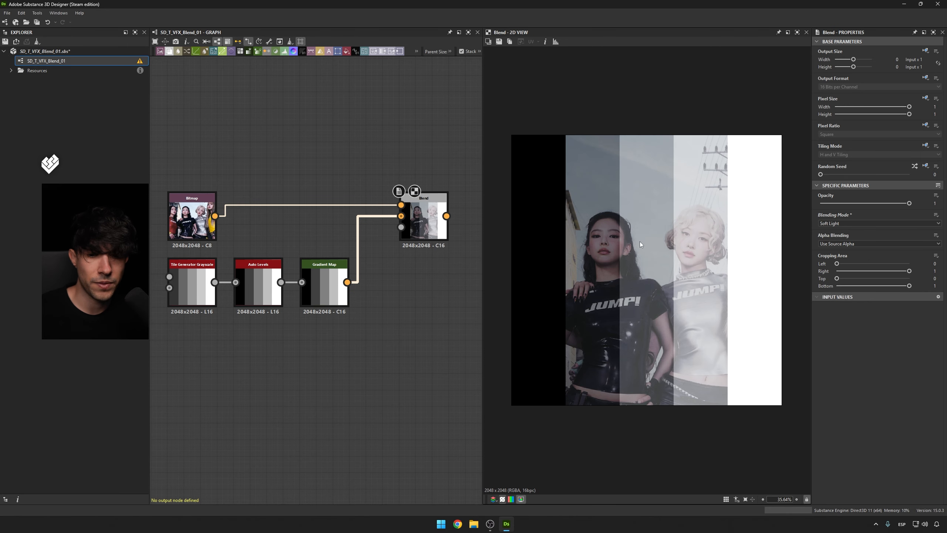
pyautogui.scroll(1, 620, 271)
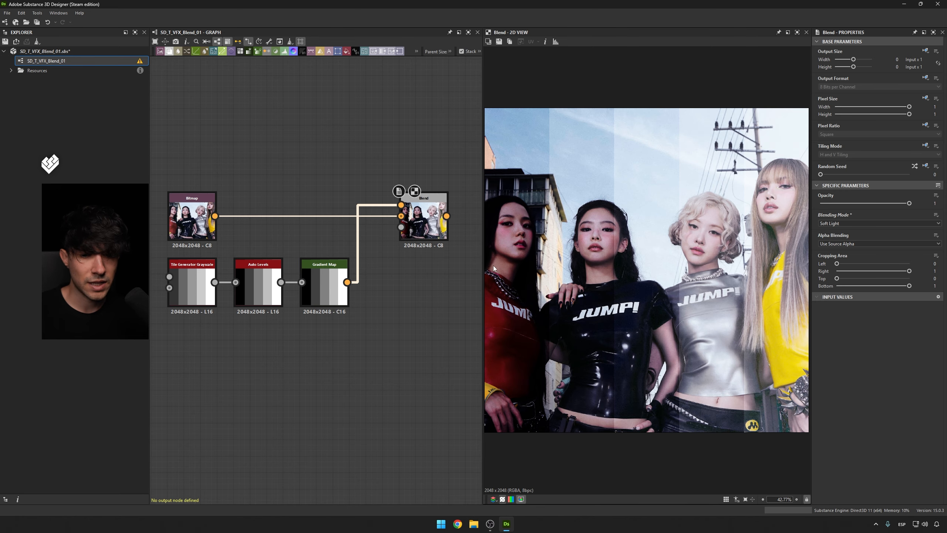
pyautogui.scroll(-3, 548, 231)
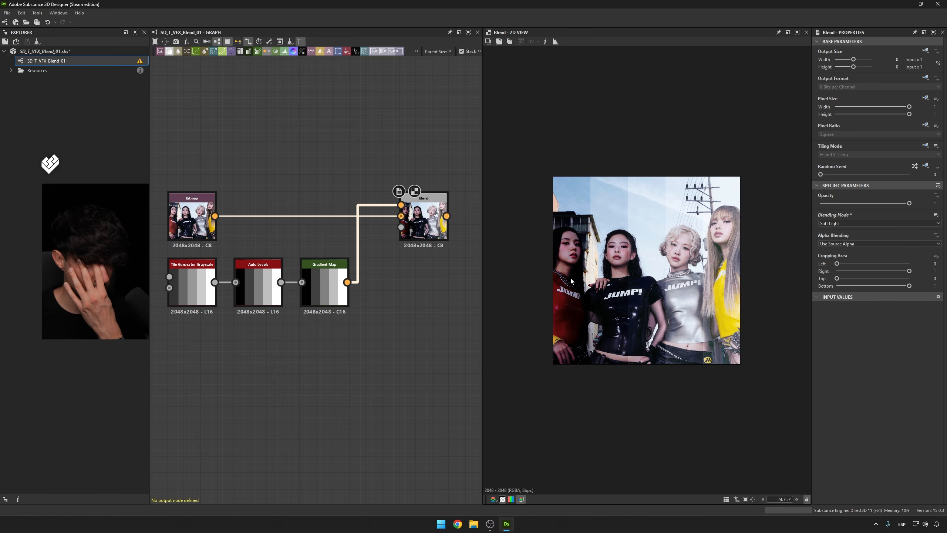
pyautogui.scroll(-9, 666, 198)
pyautogui.scroll(9, 655, 209)
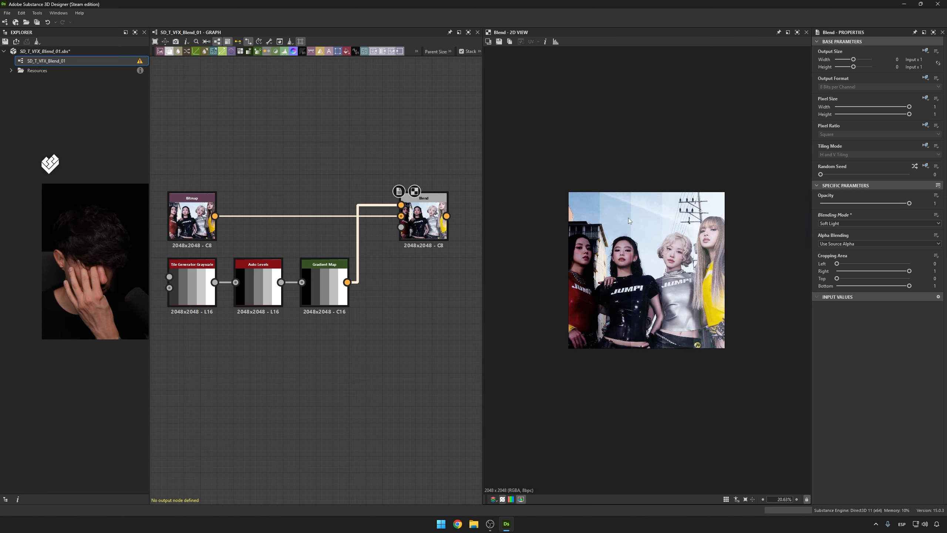
# Move the photo, Tile Generator, Auto Levels, Gradient Map and Blend nodes together into the empty space beside the Soft Light frame.
pyautogui.moveTo(179, 160); pyautogui.dragTo(445, 328)
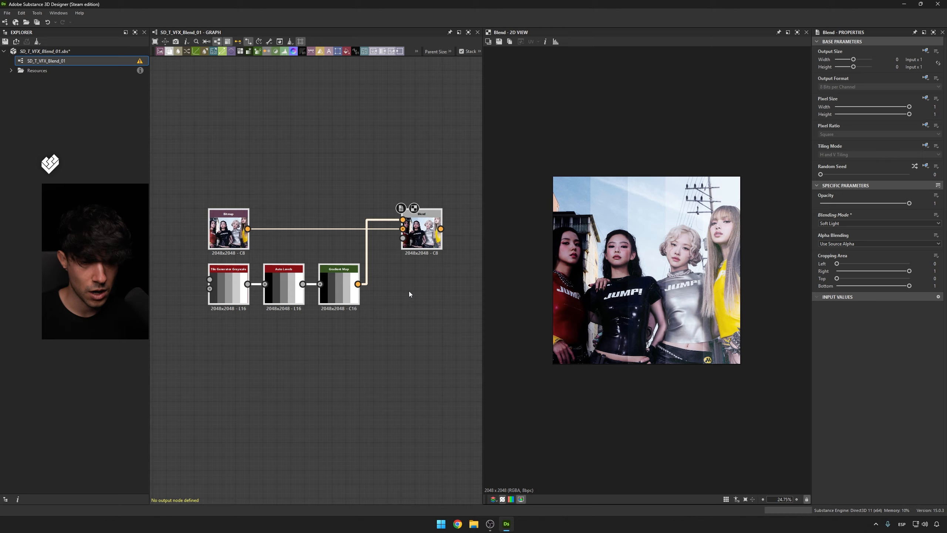
pyautogui.scroll(-15, 369, 187)
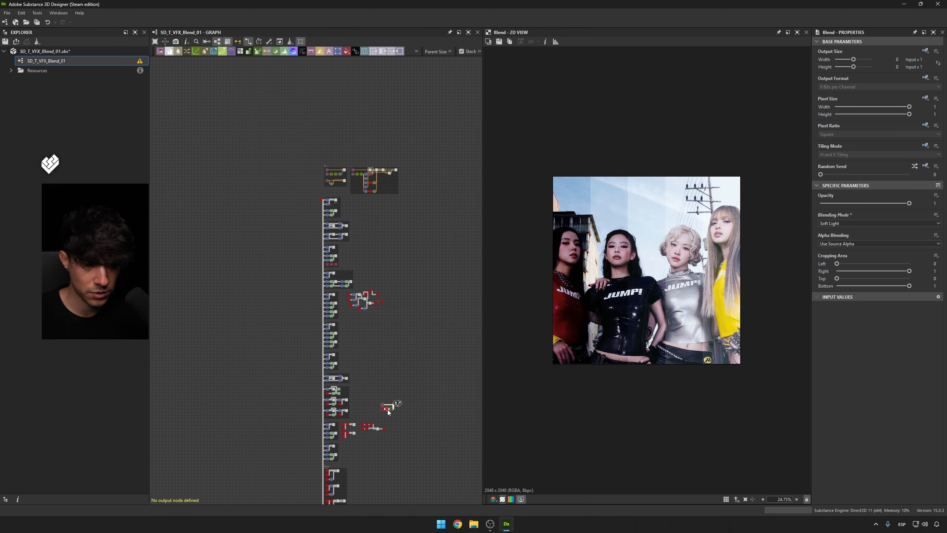
pyautogui.scroll(10, 384, 396)
pyautogui.moveTo(427, 339); pyautogui.dragTo(320, 214)
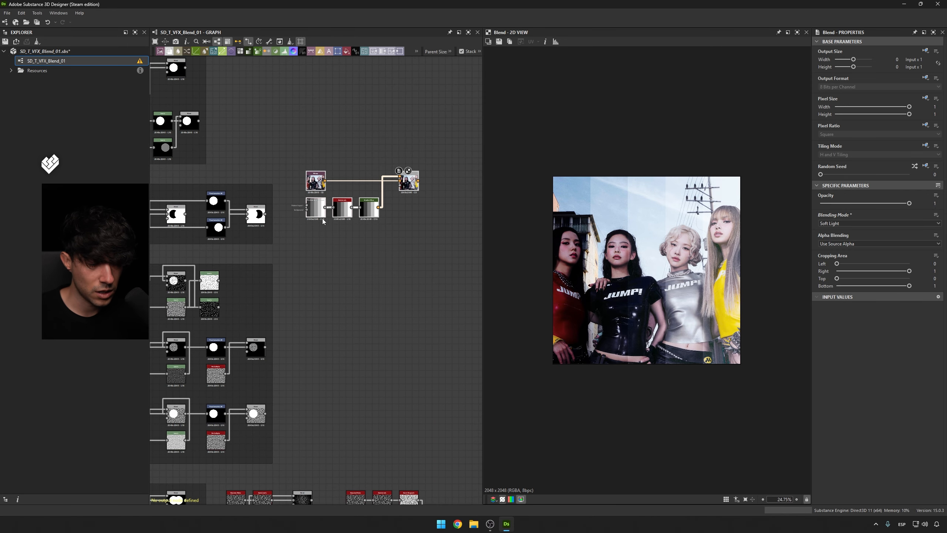
pyautogui.moveTo(339, 271); pyautogui.dragTo(367, 208, button='middle')
pyautogui.moveTo(367, 162); pyautogui.dragTo(382, 375)
pyautogui.moveTo(367, 375); pyautogui.dragTo(328, 135, button='middle')
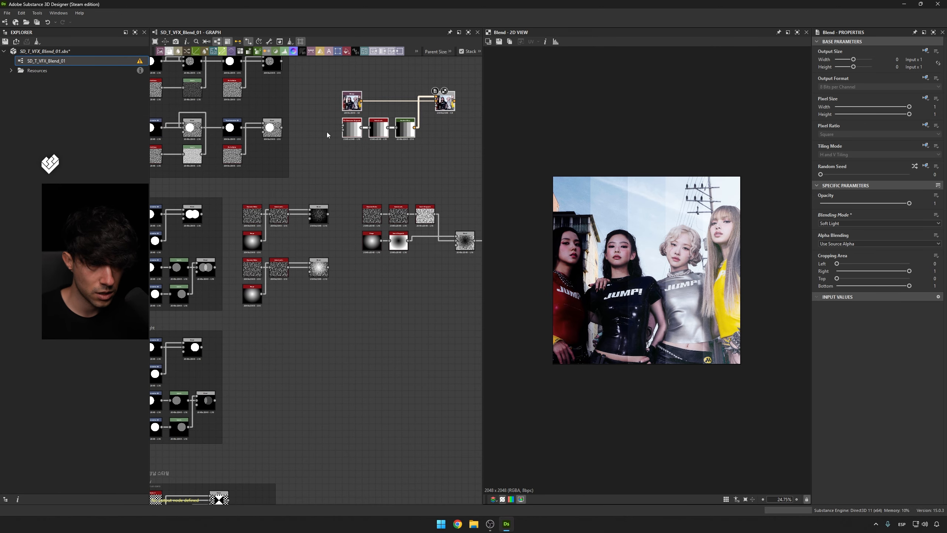
pyautogui.moveTo(348, 133); pyautogui.dragTo(331, 412)
pyautogui.moveTo(284, 409); pyautogui.dragTo(370, 290, button='middle')
pyautogui.moveTo(416, 296); pyautogui.dragTo(338, 264)
pyautogui.click(366, 295)
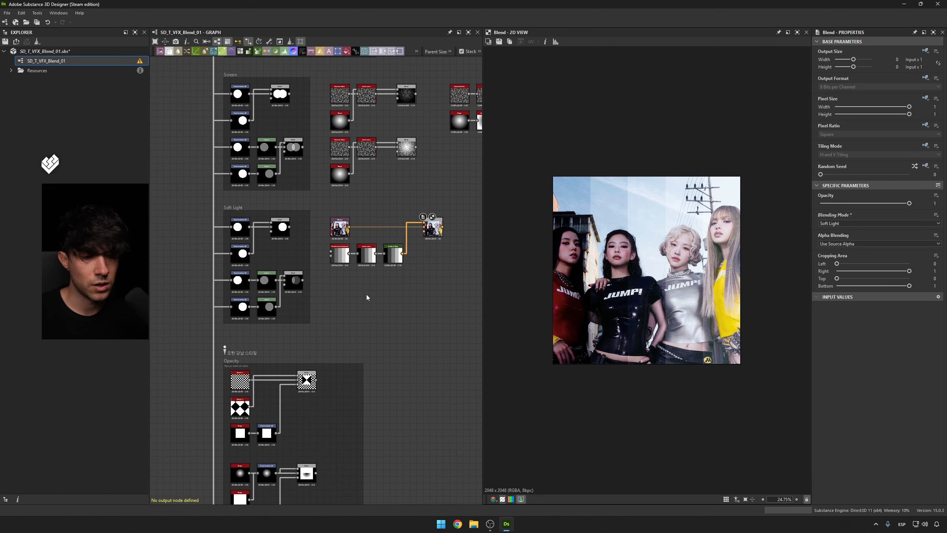
# Look over the remaining example frames below Soft Light and focus on the first checker example in the Opacity frame.
pyautogui.scroll(-3, 417, 259)
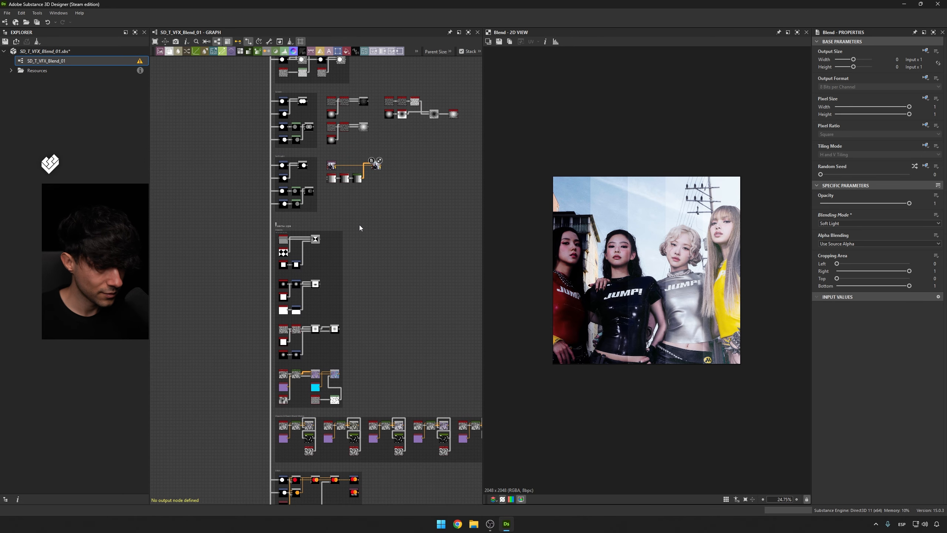
pyautogui.moveTo(366, 219); pyautogui.dragTo(348, 212, button='middle')
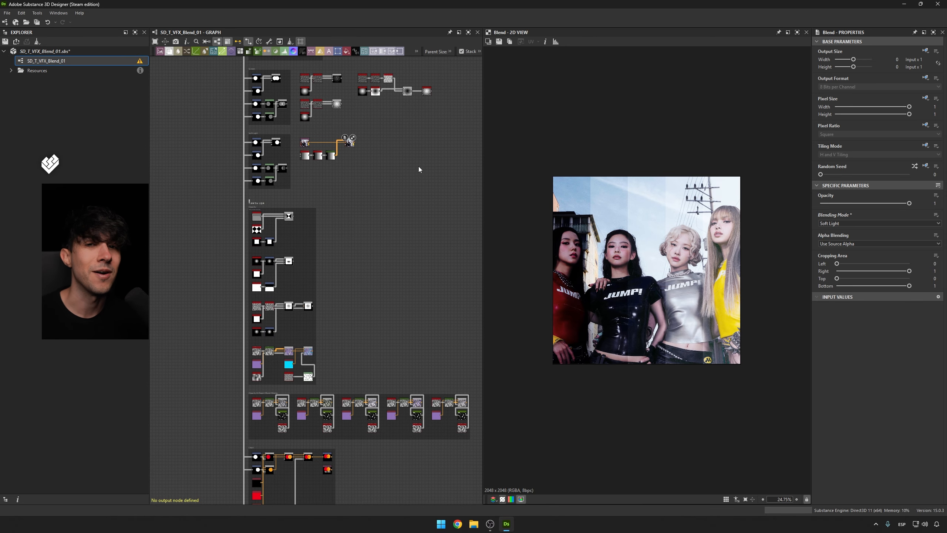
pyautogui.scroll(-2, 412, 189)
pyautogui.moveTo(393, 237); pyautogui.dragTo(363, 182, button='middle')
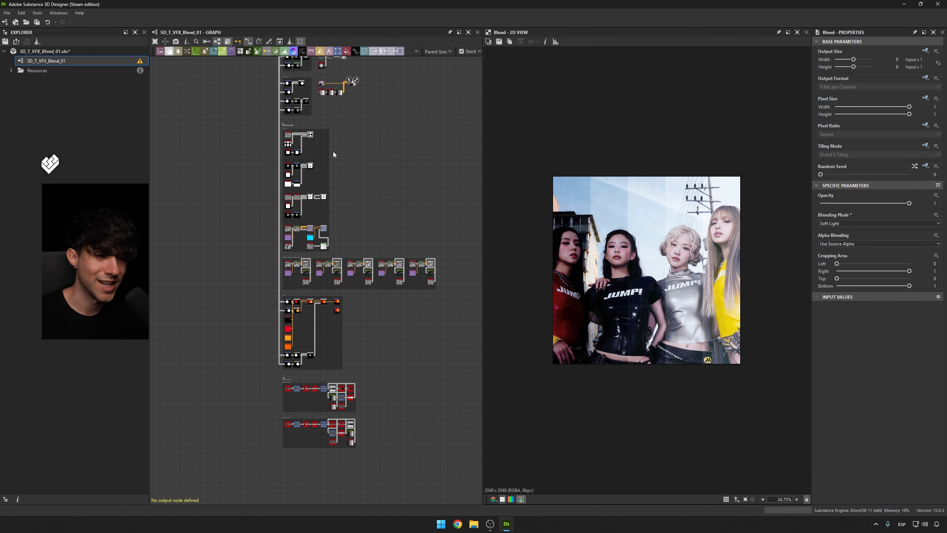
pyautogui.scroll(2, 325, 129)
pyautogui.scroll(2, 304, 139)
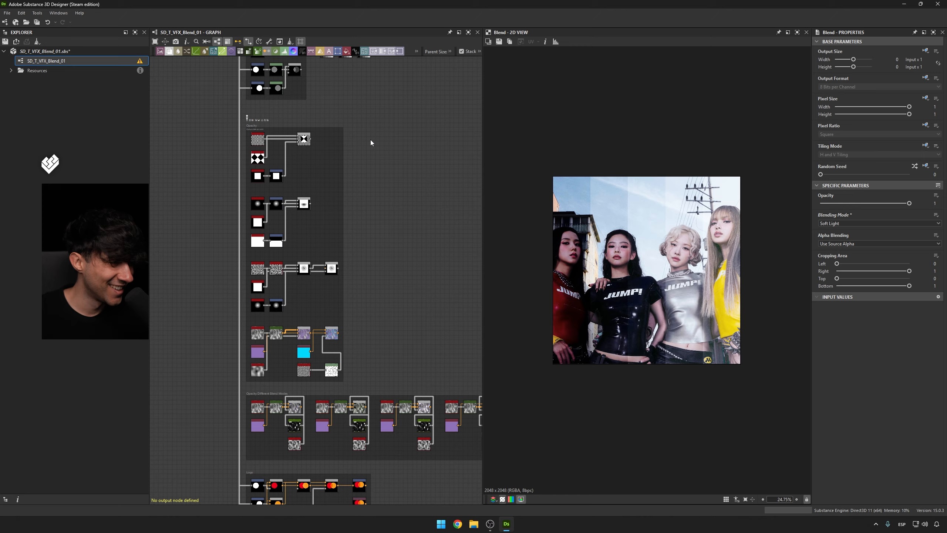
pyautogui.moveTo(359, 109); pyautogui.dragTo(370, 139, button='middle')
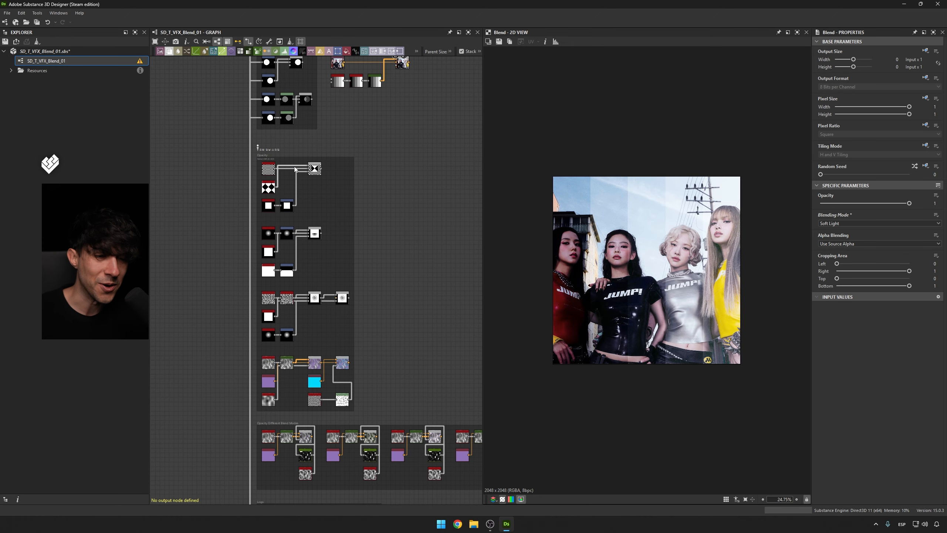
pyautogui.scroll(4, 342, 160)
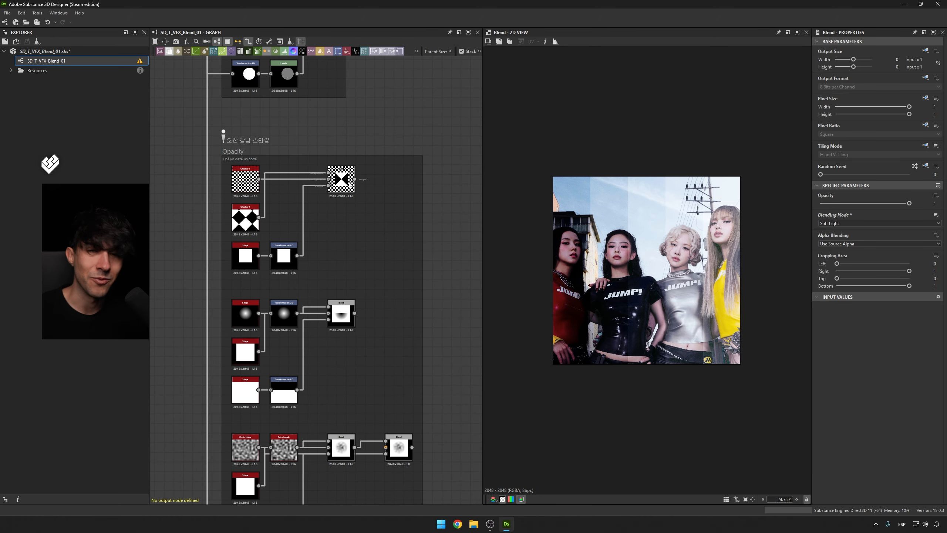
pyautogui.moveTo(331, 148); pyautogui.dragTo(336, 201, button='middle')
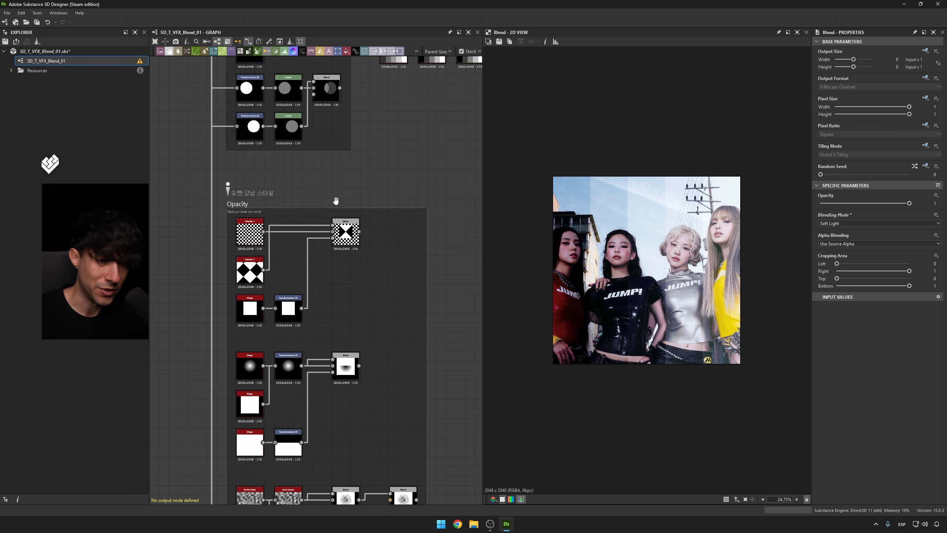
pyautogui.moveTo(354, 237); pyautogui.dragTo(376, 197, button='middle')
pyautogui.moveTo(314, 74); pyautogui.dragTo(360, 205, button='middle')
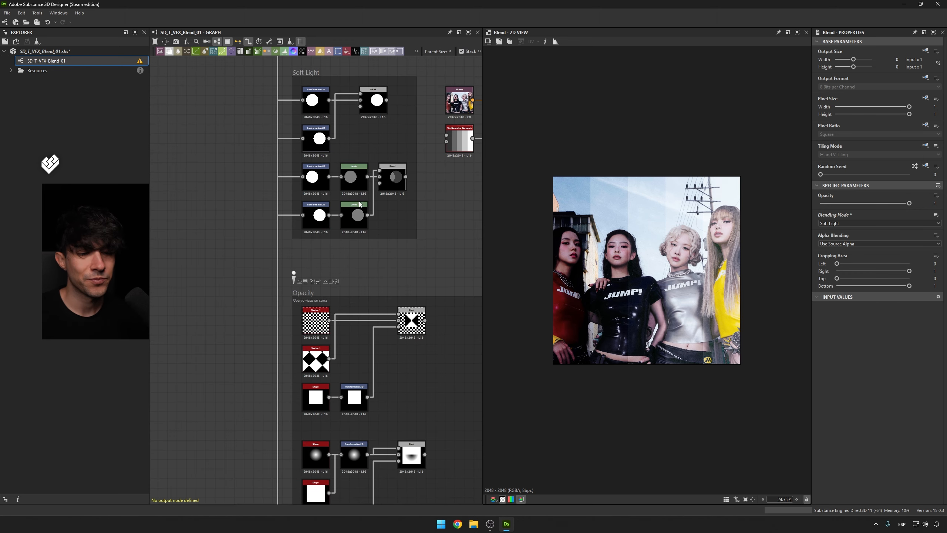
pyautogui.moveTo(304, 282); pyautogui.dragTo(232, 148, button='middle')
pyautogui.scroll(2, 347, 202)
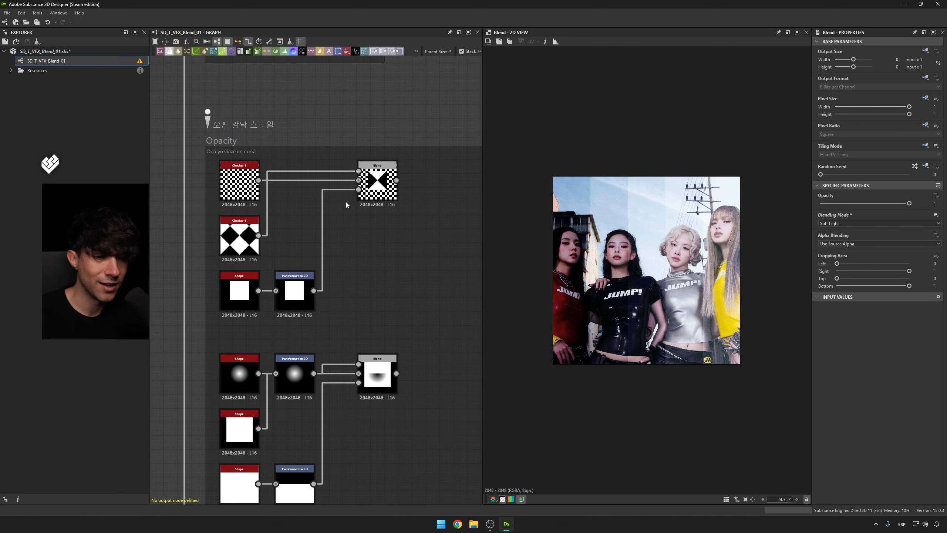
# Preview the checker example's Blend in the Opacity frame and compare it with its two Checker 1 inputs.
pyautogui.doubleClick(376, 188)
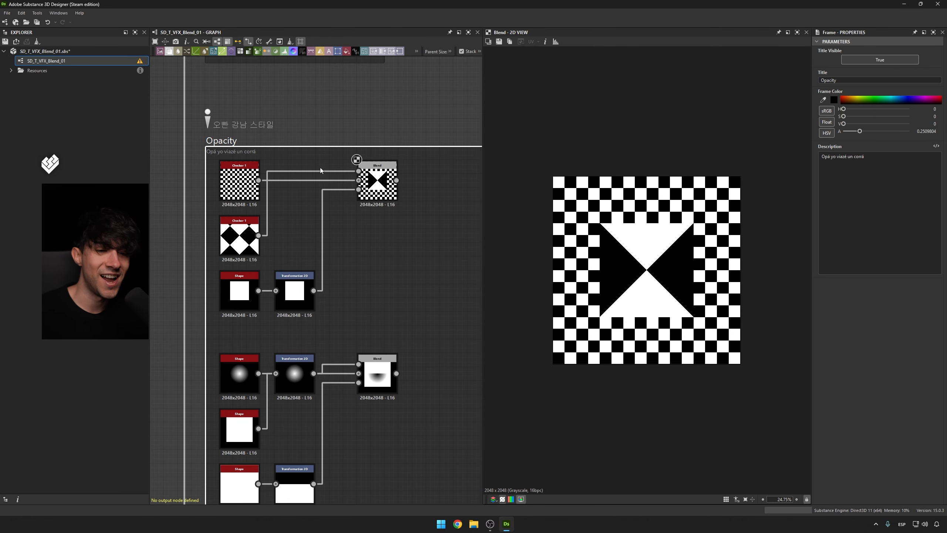
pyautogui.doubleClick(239, 181)
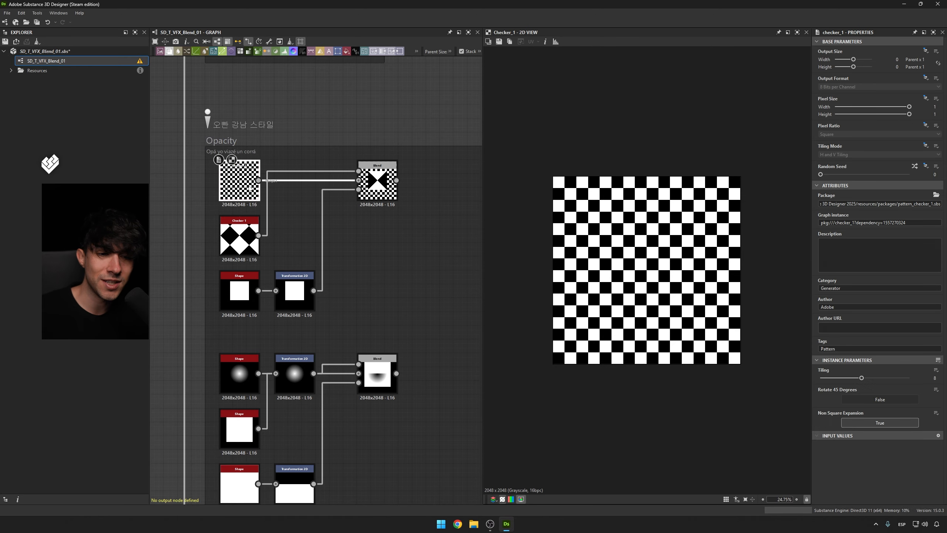
pyautogui.doubleClick(244, 242)
pyautogui.doubleClick(242, 196)
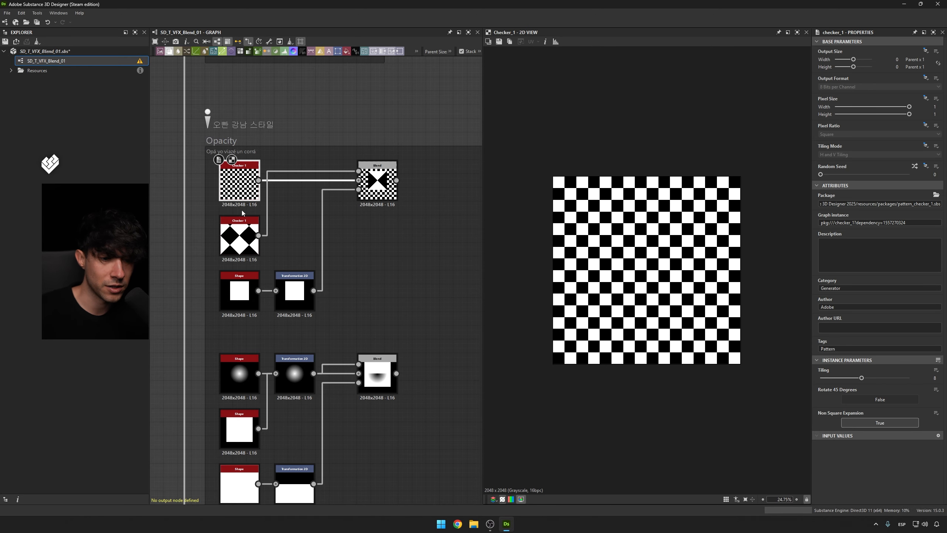
pyautogui.doubleClick(244, 235)
pyautogui.doubleClick(389, 183)
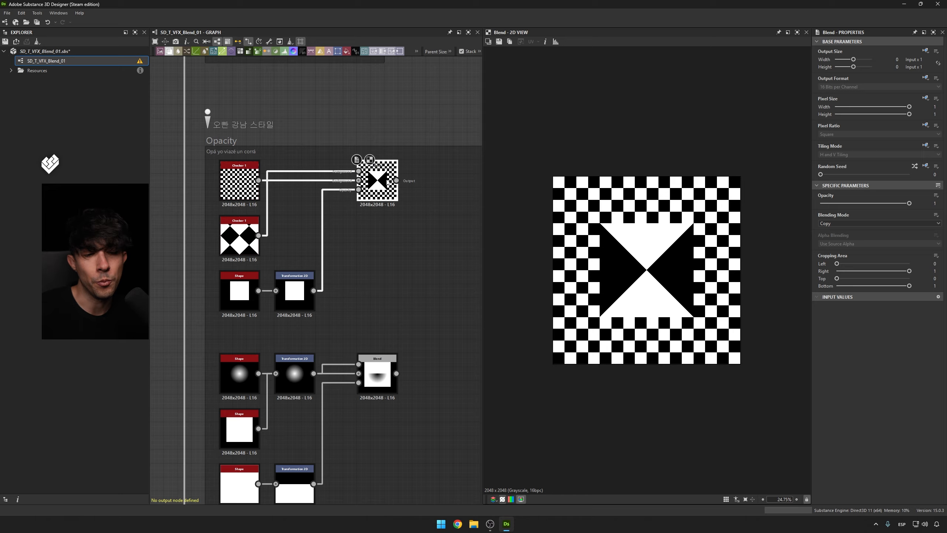
# Preview the checker blend's square opacity mask, try offsetting it with its Transformation 2D, and undo the move.
pyautogui.scroll(3, 639, 264)
pyautogui.scroll(-1, 638, 263)
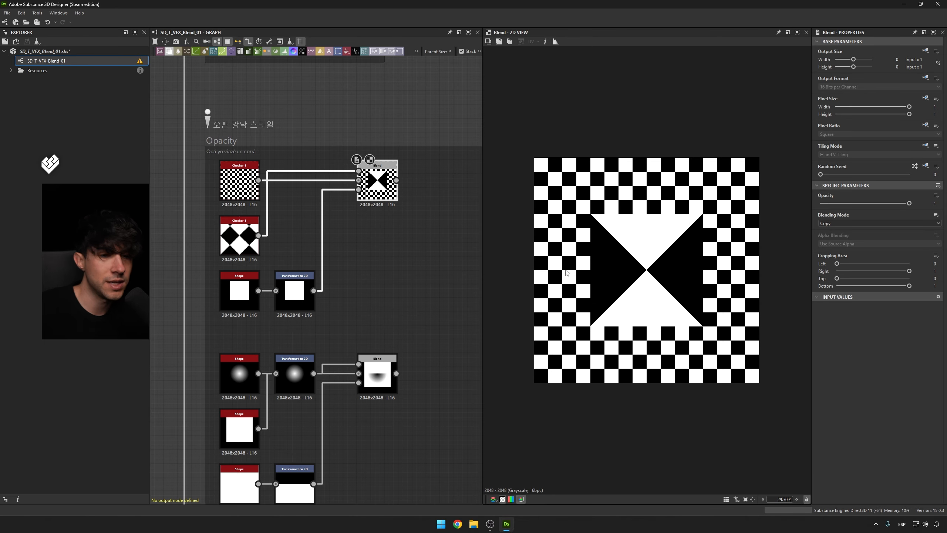
pyautogui.doubleClick(304, 287)
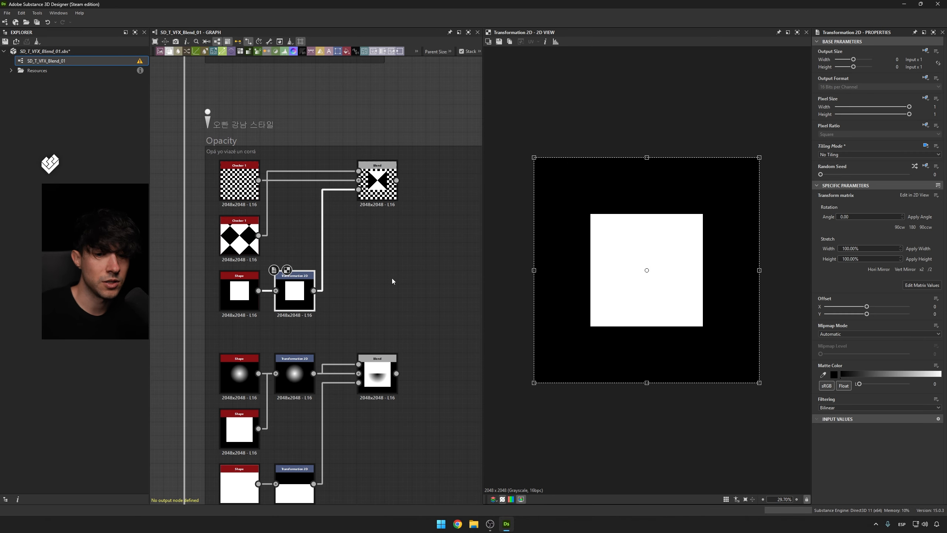
pyautogui.doubleClick(365, 193)
pyautogui.click(306, 292)
pyautogui.moveTo(683, 210); pyautogui.dragTo(583, 121)
pyautogui.hotkey('ctrl', 'z')
# Look over the blending mode example frames throughout the graph and return to the examples in the Opacity frame.
pyautogui.scroll(-5, 398, 217)
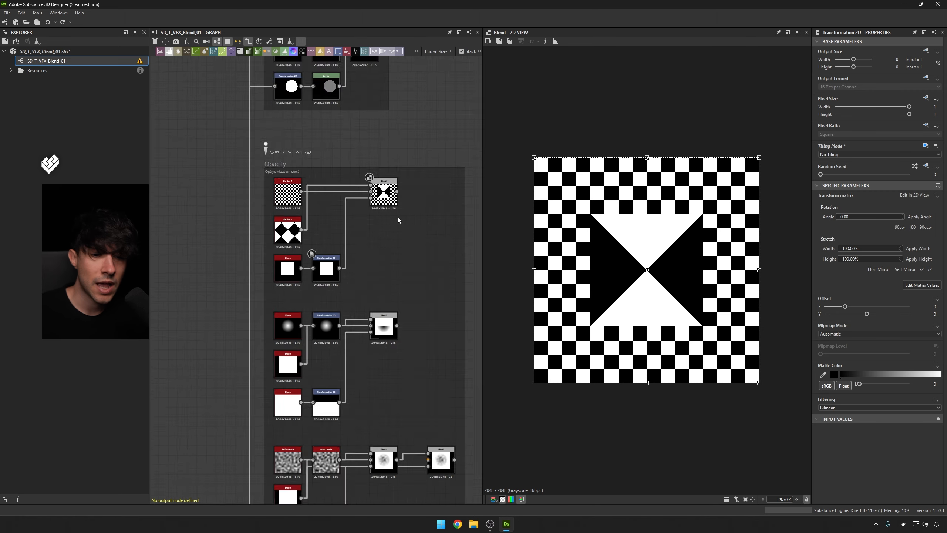
pyautogui.scroll(-5, 409, 209)
pyautogui.moveTo(410, 208); pyautogui.dragTo(376, 363, button='middle')
pyautogui.moveTo(397, 169); pyautogui.dragTo(394, 335, button='middle')
pyautogui.scroll(3, 387, 166)
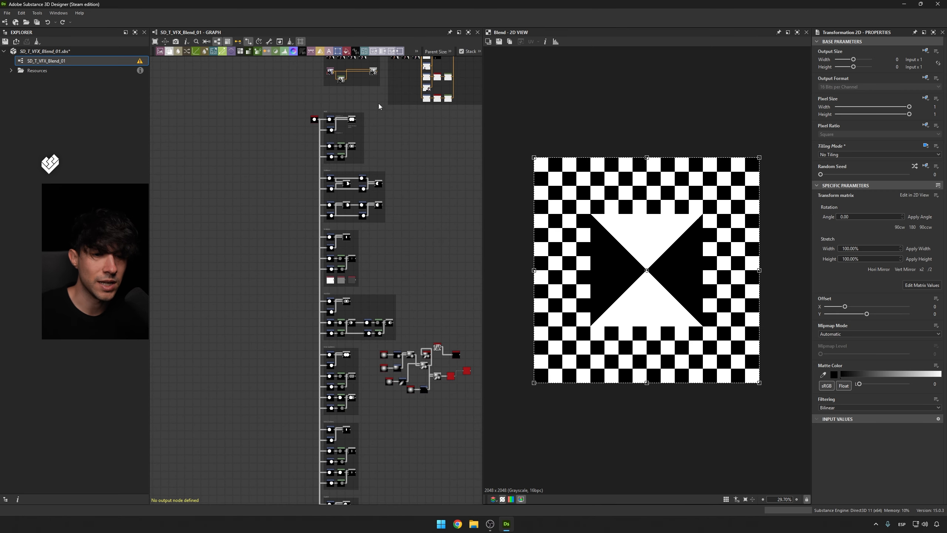
pyautogui.moveTo(384, 93); pyautogui.dragTo(376, 267, button='middle')
pyautogui.scroll(1, 376, 271)
pyautogui.moveTo(342, 337); pyautogui.dragTo(351, 233, button='middle')
pyautogui.scroll(4, 333, 192)
pyautogui.moveTo(334, 191); pyautogui.dragTo(336, 154, button='middle')
pyautogui.scroll(-5, 381, 207)
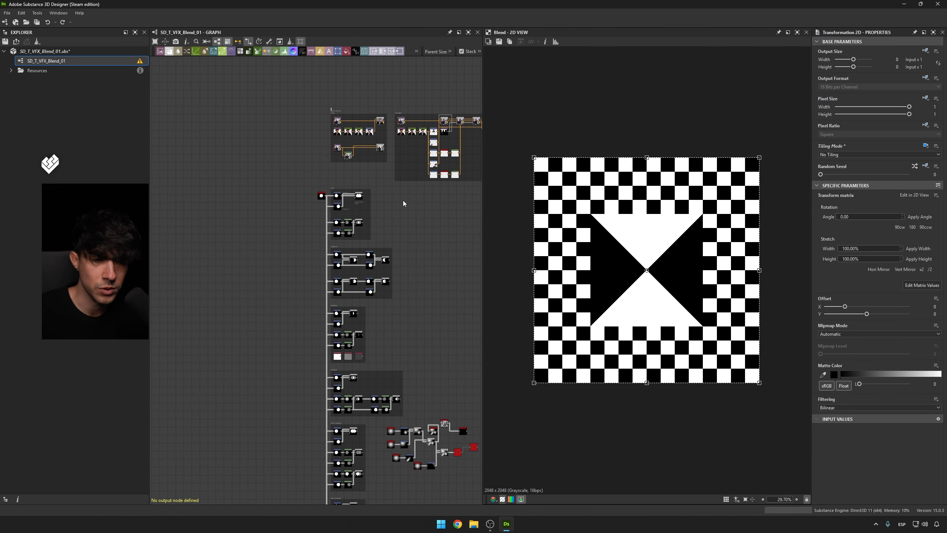
pyautogui.moveTo(412, 418); pyautogui.dragTo(335, 108, button='middle')
pyautogui.moveTo(337, 263); pyautogui.dragTo(335, 186, button='middle')
pyautogui.scroll(3, 315, 342)
pyautogui.moveTo(315, 341); pyautogui.dragTo(339, 120, button='middle')
pyautogui.moveTo(349, 329); pyautogui.dragTo(351, 131, button='middle')
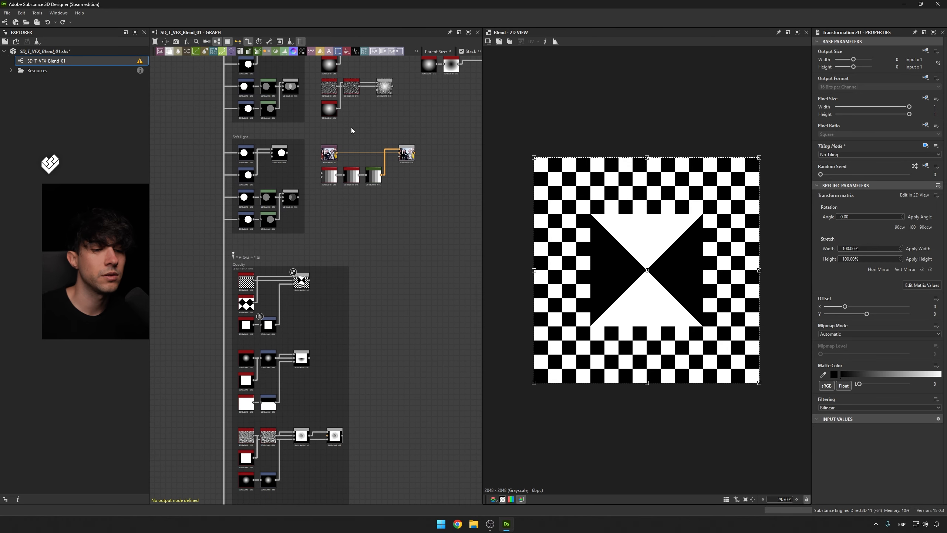
pyautogui.moveTo(329, 295); pyautogui.dragTo(340, 180, button='middle')
pyautogui.scroll(4, 313, 229)
pyautogui.scroll(1, 267, 229)
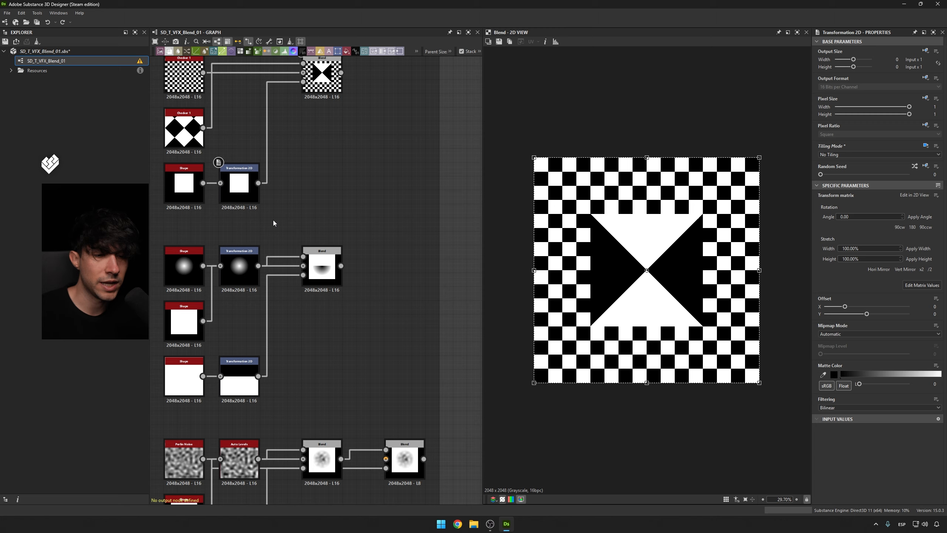
# Try a different pattern on the square Shape that masks the checker blend, and undo the change.
pyautogui.click(322, 75)
pyautogui.click(192, 191)
pyautogui.click(835, 398)
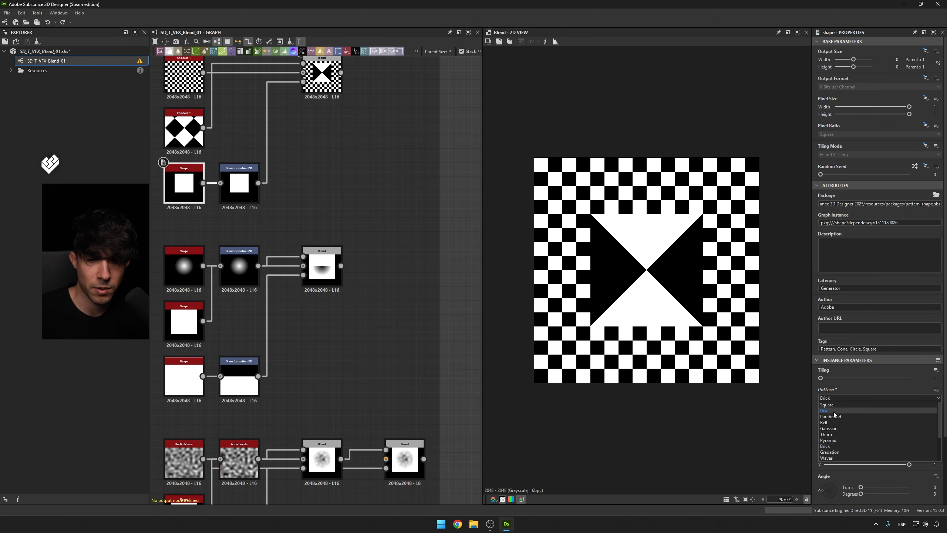
pyautogui.click(836, 413)
pyautogui.hotkey('ctrl', 'z')
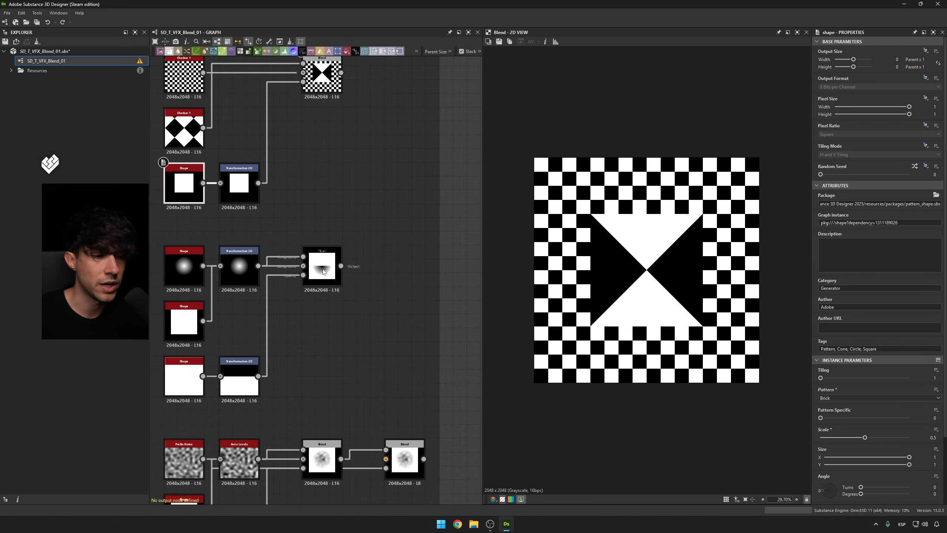
# Preview the Subtract Blend in the second Opacity example and compare it with its cone and square Shape inputs.
pyautogui.doubleClick(323, 270)
pyautogui.moveTo(307, 317); pyautogui.dragTo(385, 282, button='middle')
pyautogui.scroll(2, 315, 239)
pyautogui.moveTo(432, 262); pyautogui.dragTo(393, 263, button='middle')
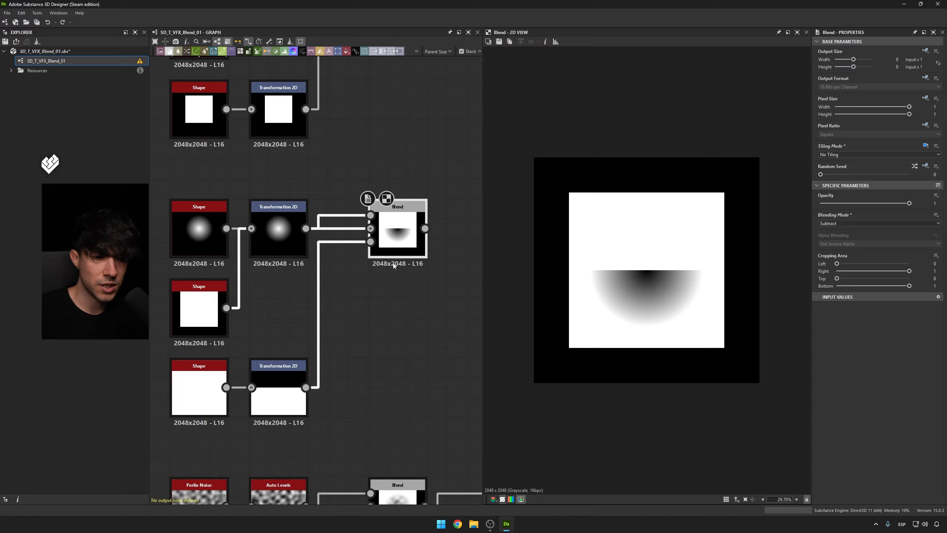
pyautogui.doubleClick(198, 229)
pyautogui.doubleClick(204, 305)
pyautogui.doubleClick(398, 230)
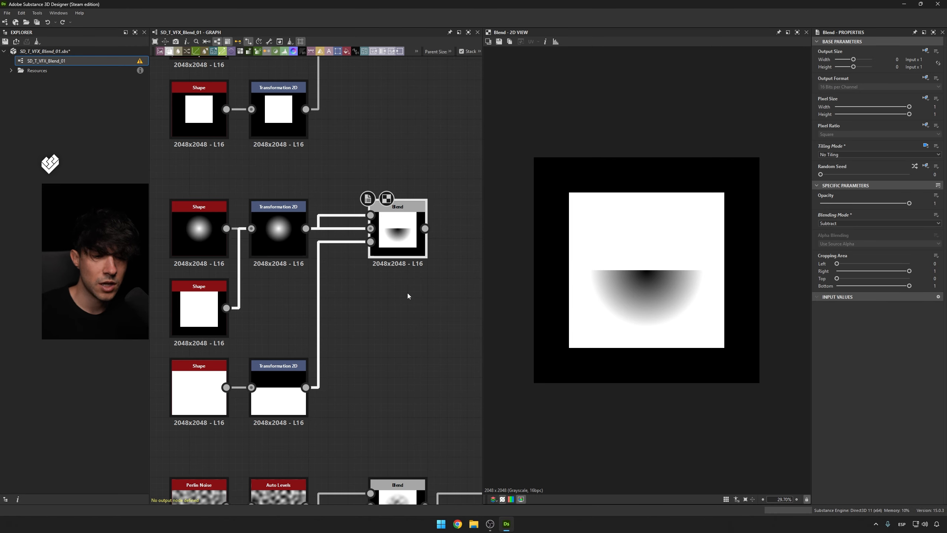
# Try opacity 0 on the Subtract Blend, restore it to 1, and disconnect its opacity mask to preview the unmasked blend.
pyautogui.moveTo(883, 204); pyautogui.dragTo(611, 224)
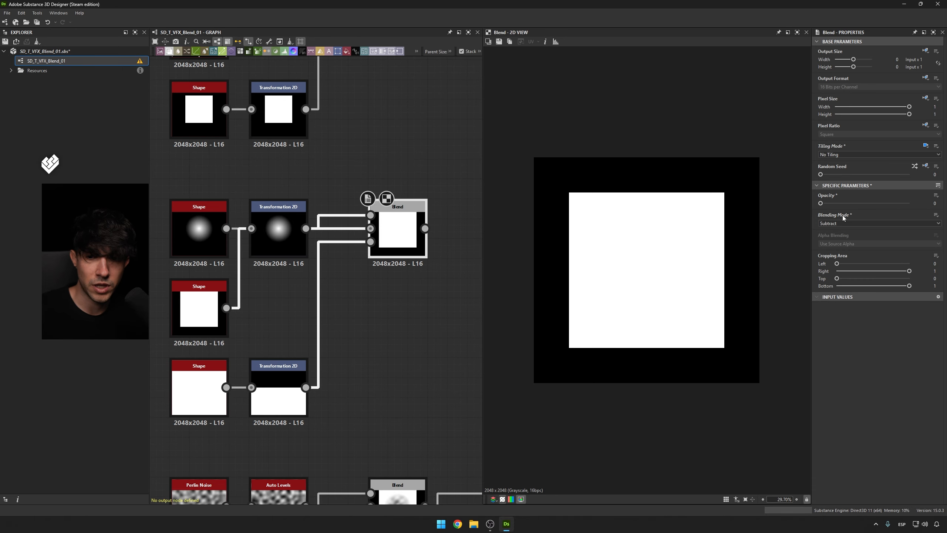
pyautogui.click(909, 203)
pyautogui.doubleClick(371, 242)
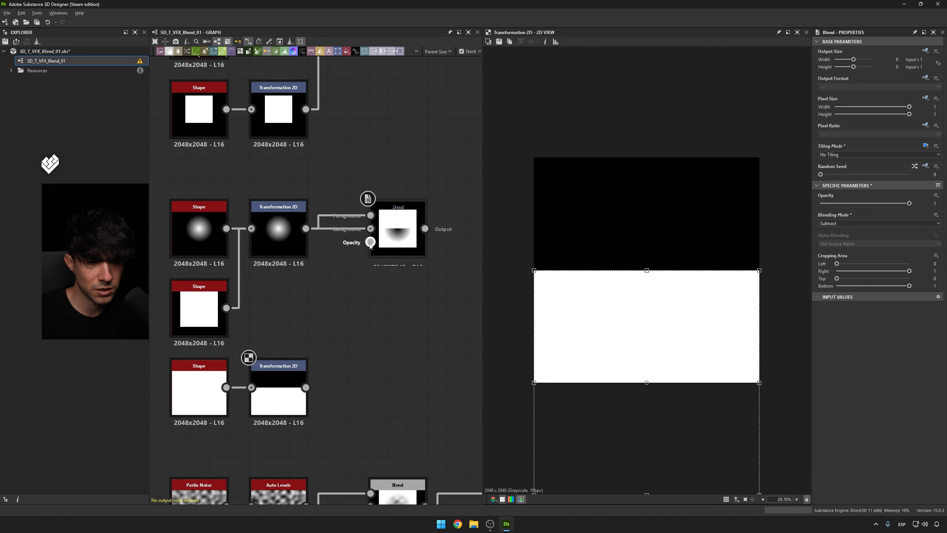
pyautogui.doubleClick(402, 231)
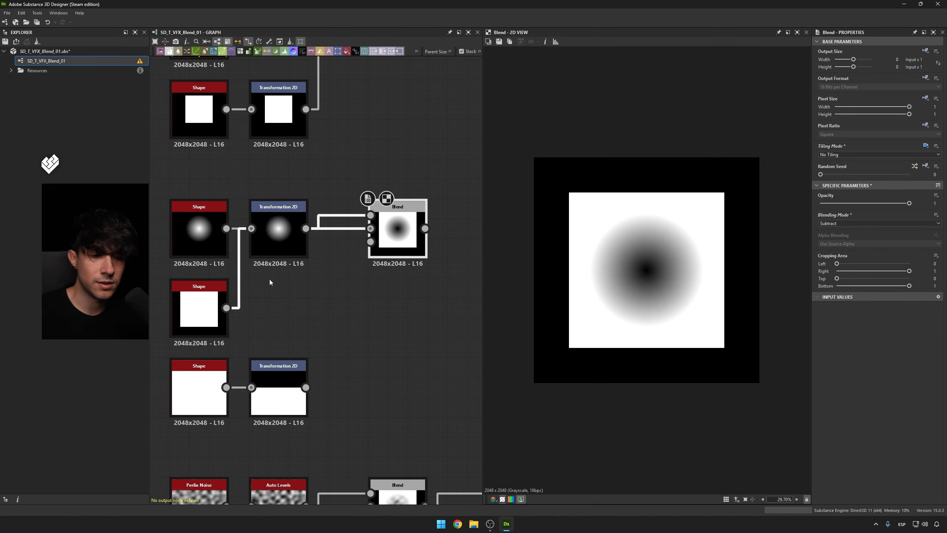
# Compare the unmasked Subtract Blend with its square Shape and cone Shape inputs.
pyautogui.doubleClick(202, 309)
pyautogui.click(208, 237)
pyautogui.doubleClick(208, 237)
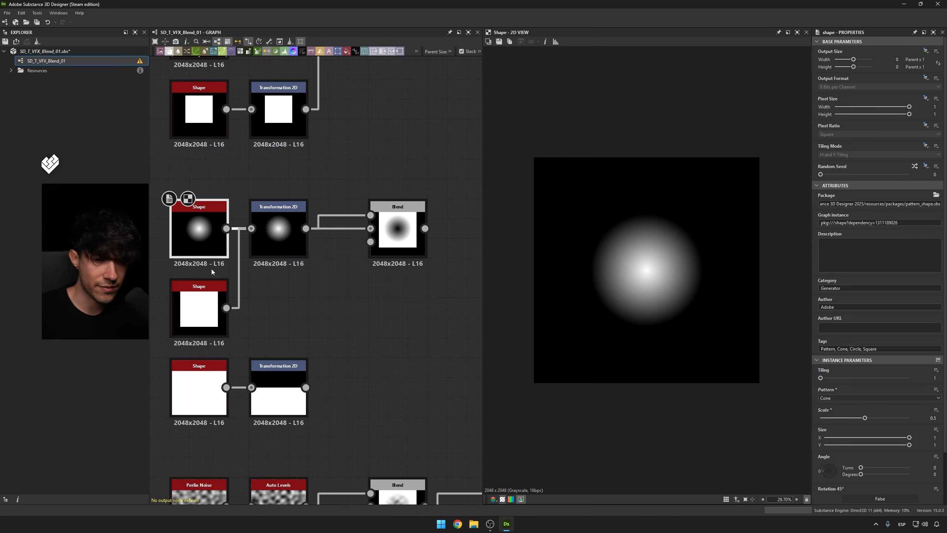
pyautogui.doubleClick(207, 307)
pyautogui.doubleClick(386, 237)
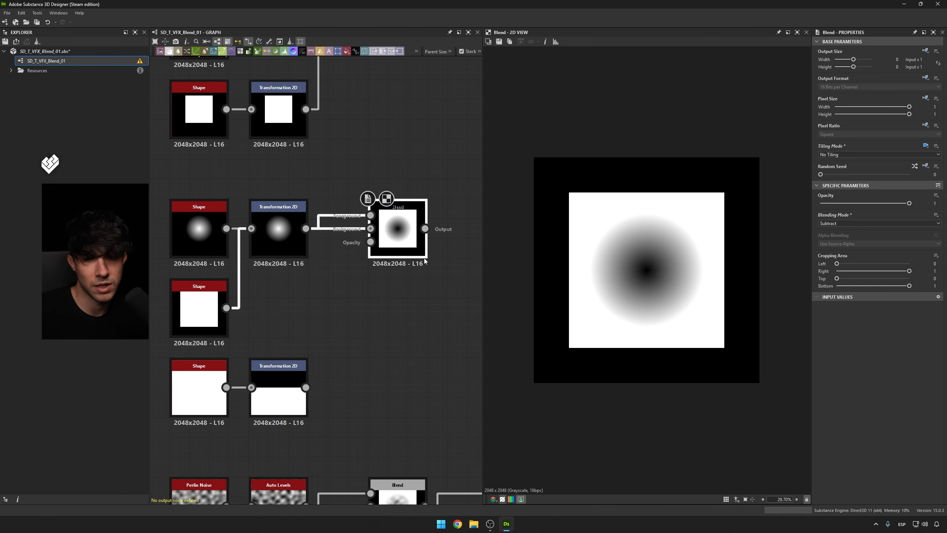
pyautogui.doubleClick(204, 234)
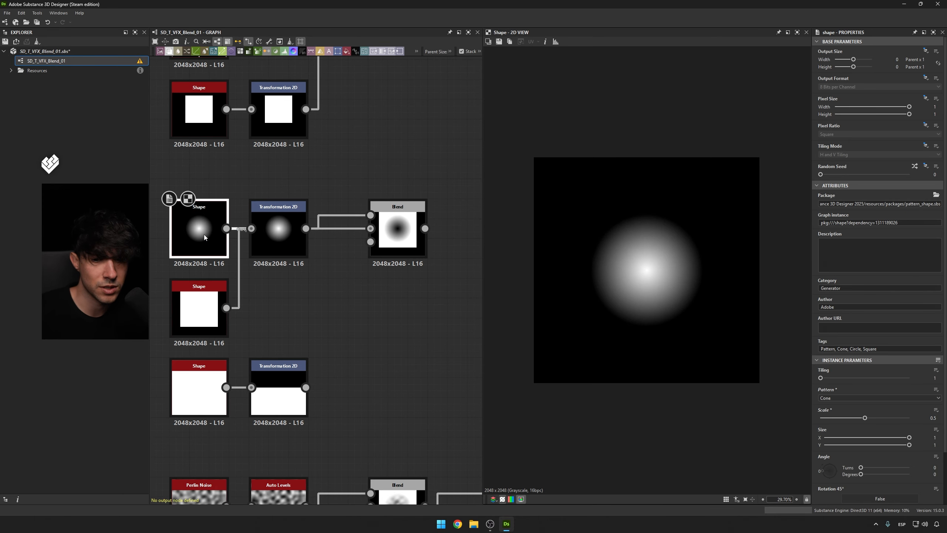
pyautogui.doubleClick(398, 228)
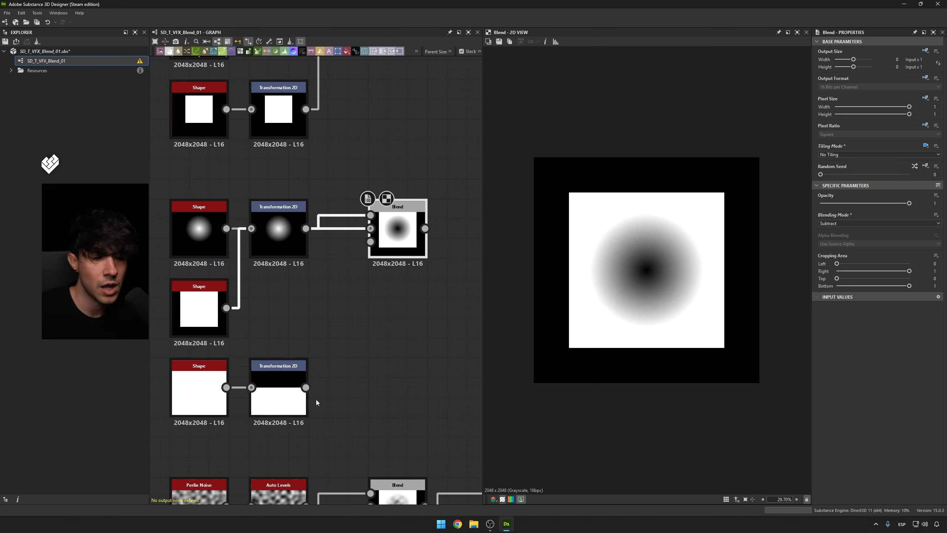
# Reconnect the half-white Transformation 2D to the Subtract Blend's Opacity input and compare the mask with the blend.
pyautogui.moveTo(305, 388); pyautogui.dragTo(371, 242)
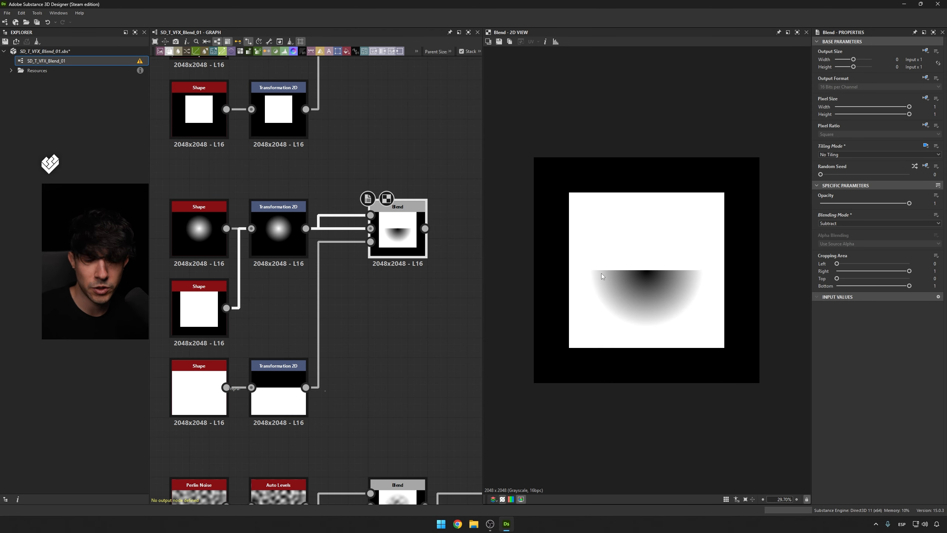
pyautogui.doubleClick(278, 377)
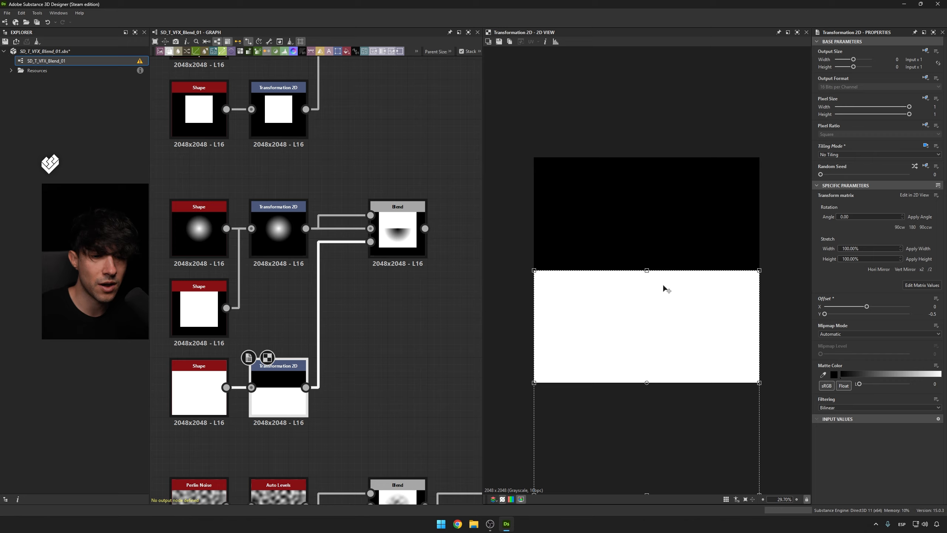
pyautogui.doubleClick(398, 228)
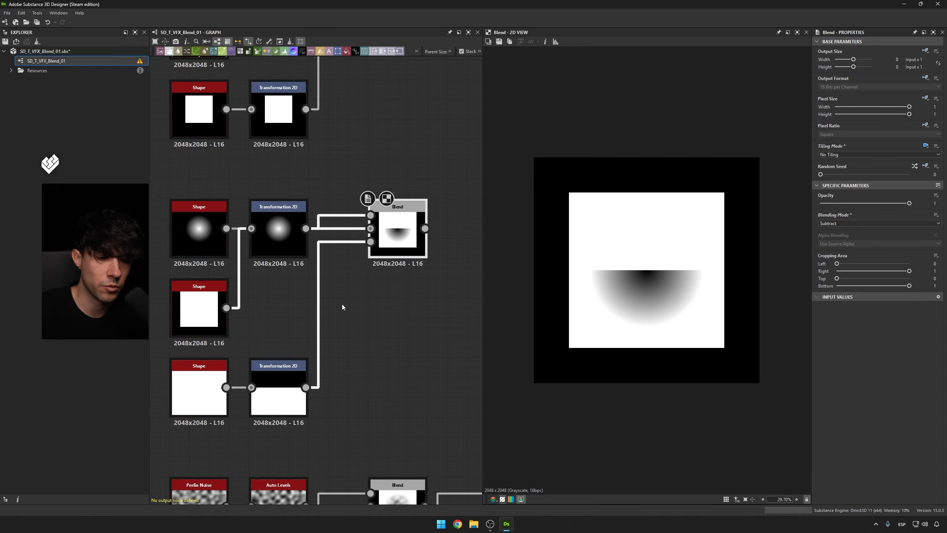
# Try moving the Subtract Blend's half-white opacity mask upward while previewing the blend, and undo the move.
pyautogui.click(278, 392)
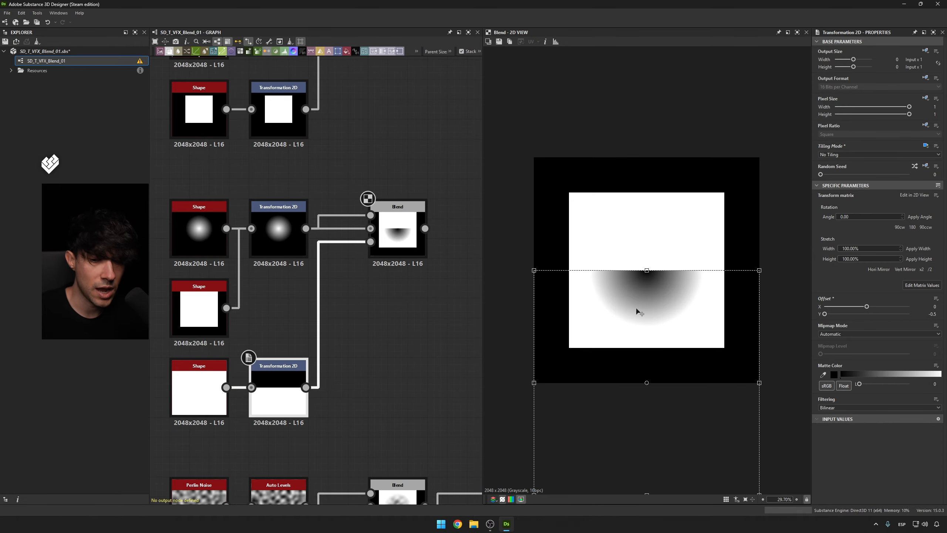
pyautogui.moveTo(697, 340); pyautogui.dragTo(719, 263)
pyautogui.hotkey('ctrl', 'z')
# Preview the Auto Levels noise and the first Blend in the Perlin Noise example of the Opacity frame.
pyautogui.scroll(-3, 419, 247)
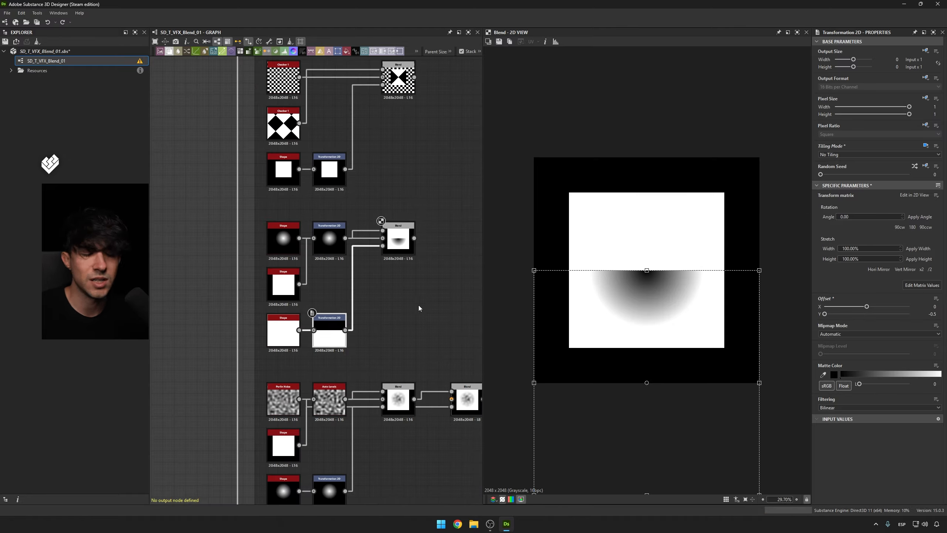
pyautogui.moveTo(419, 305); pyautogui.dragTo(365, 189, button='middle')
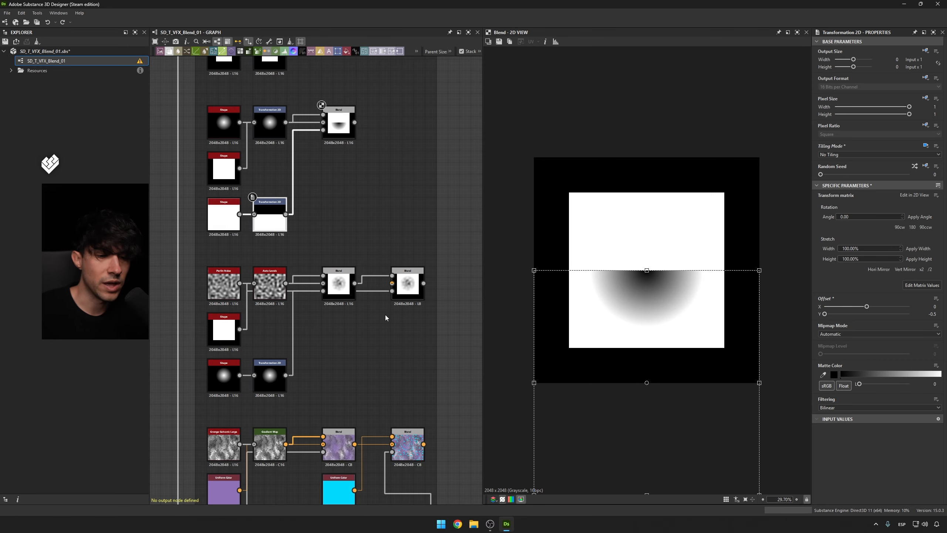
pyautogui.moveTo(387, 317); pyautogui.dragTo(405, 260, button='middle')
pyautogui.doubleClick(289, 226)
pyautogui.doubleClick(357, 226)
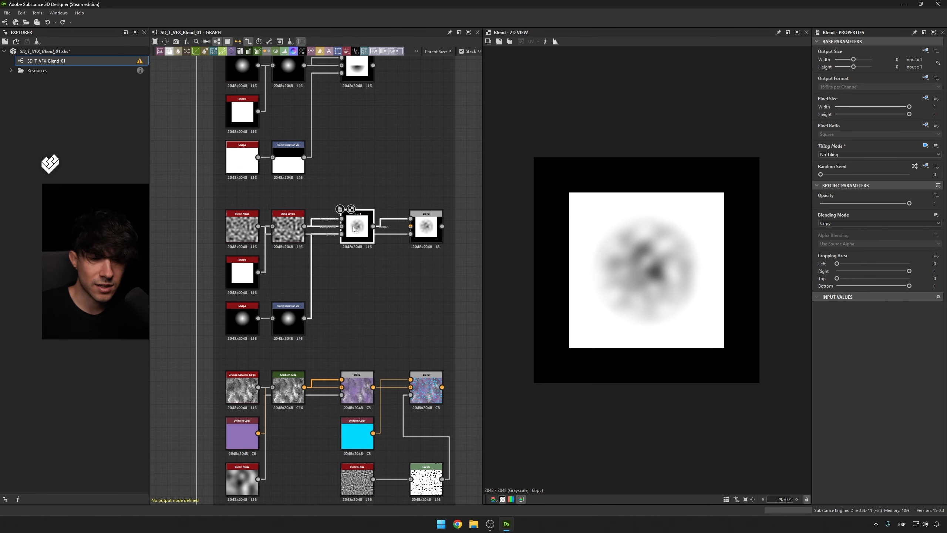
pyautogui.scroll(2, 281, 279)
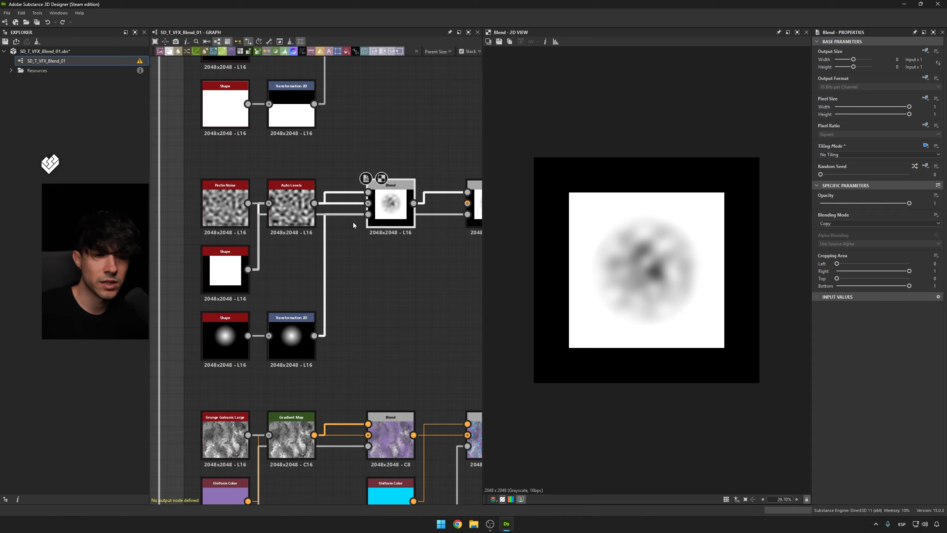
# Compare the first noise Blend with its Perlin Noise input, square Shape input and cone Shape mask.
pyautogui.doubleClick(226, 209)
pyautogui.doubleClick(229, 261)
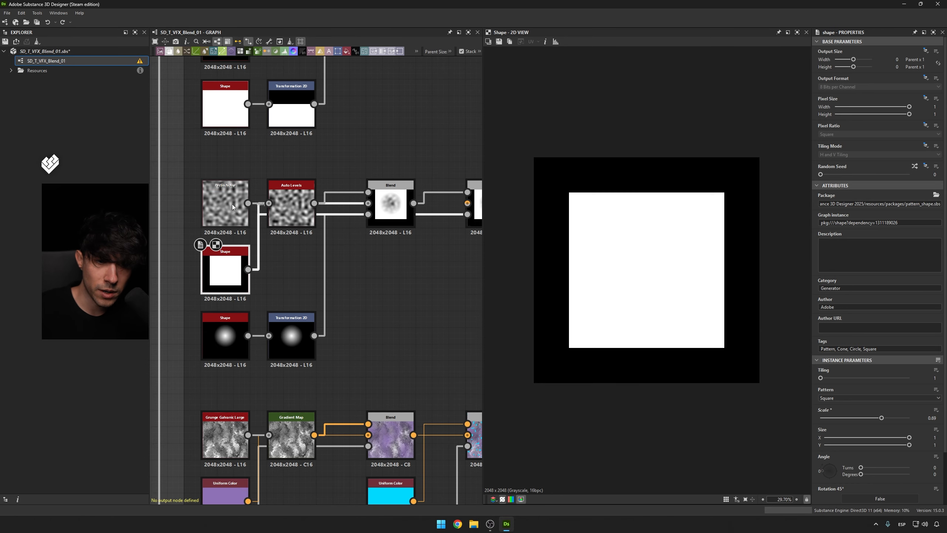
pyautogui.doubleClick(233, 209)
pyautogui.doubleClick(406, 202)
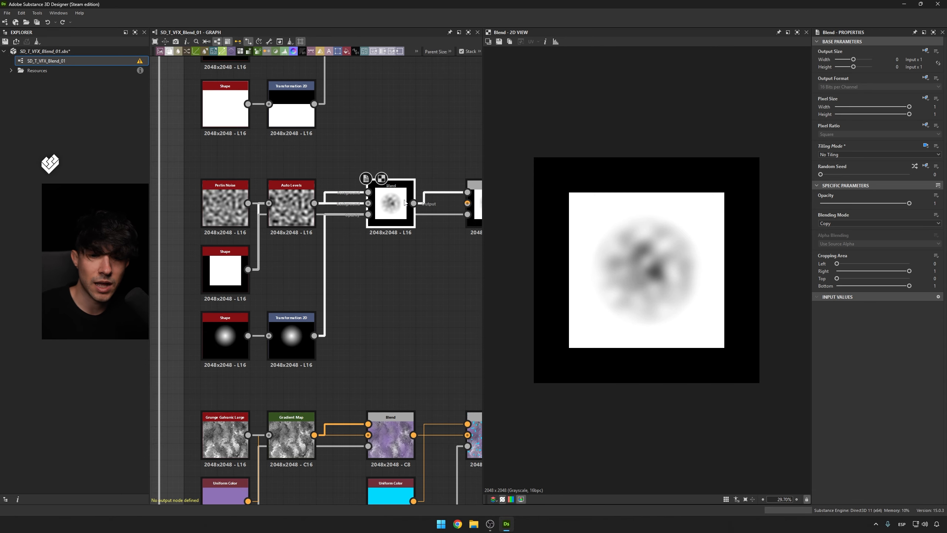
pyautogui.doubleClick(241, 329)
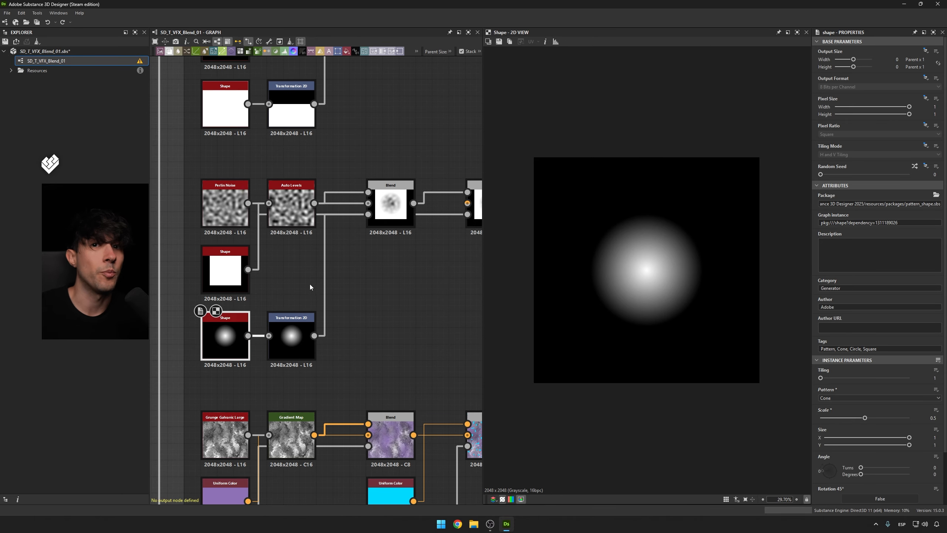
pyautogui.moveTo(391, 214); pyautogui.dragTo(378, 213, button='middle')
pyautogui.doubleClick(377, 213)
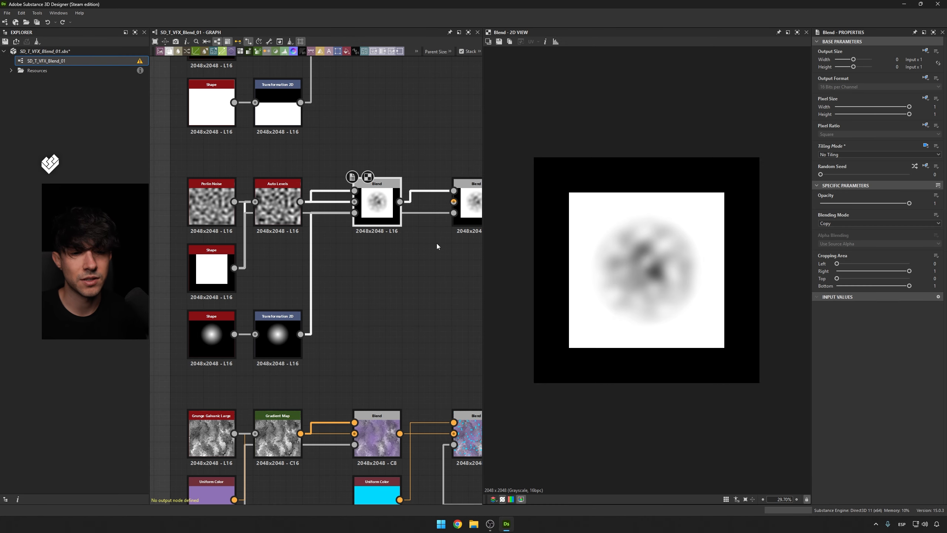
# Try shifting the cone mask to the image's upper-right corner while previewing the first noise Blend, and undo the shift.
pyautogui.moveTo(427, 284); pyautogui.dragTo(379, 293, button='middle')
pyautogui.click(239, 342)
pyautogui.click(332, 212)
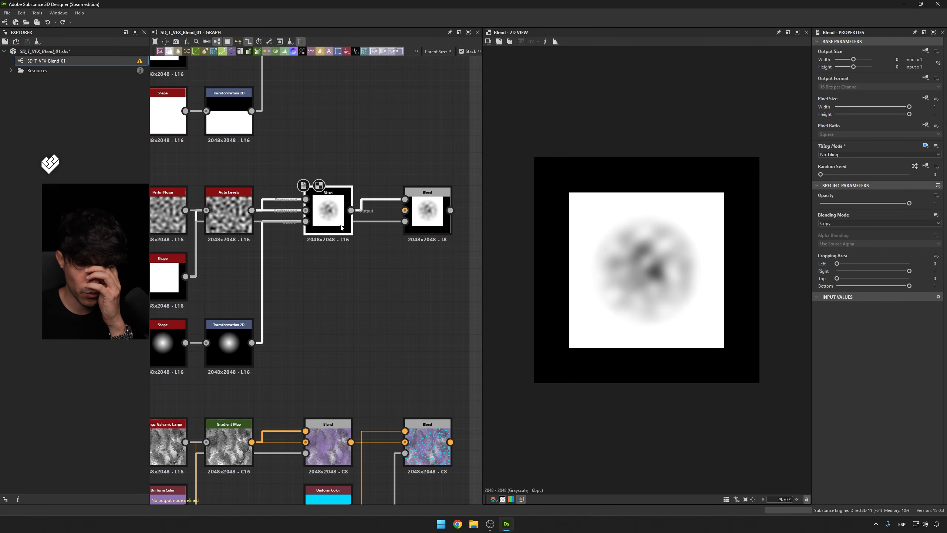
pyautogui.click(231, 343)
pyautogui.moveTo(630, 271); pyautogui.dragTo(733, 191)
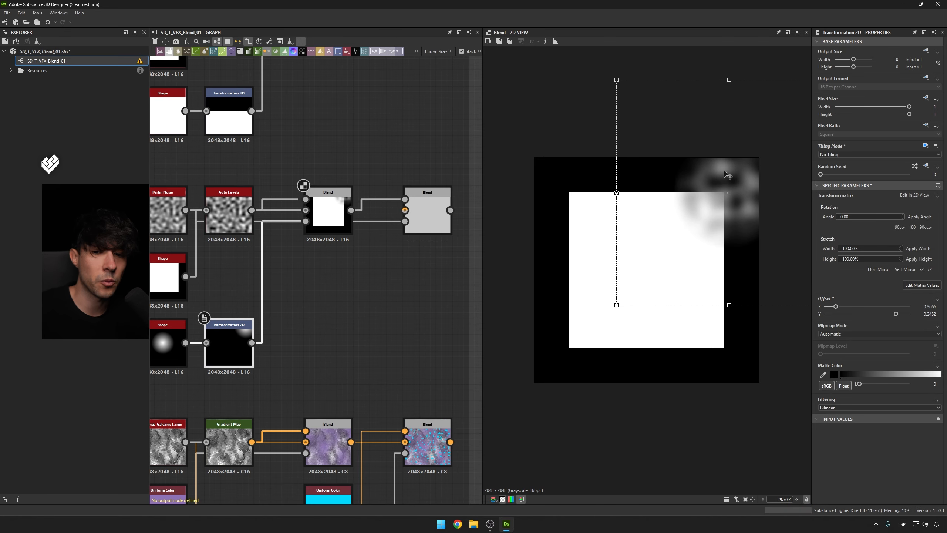
pyautogui.hotkey('ctrl', 'z')
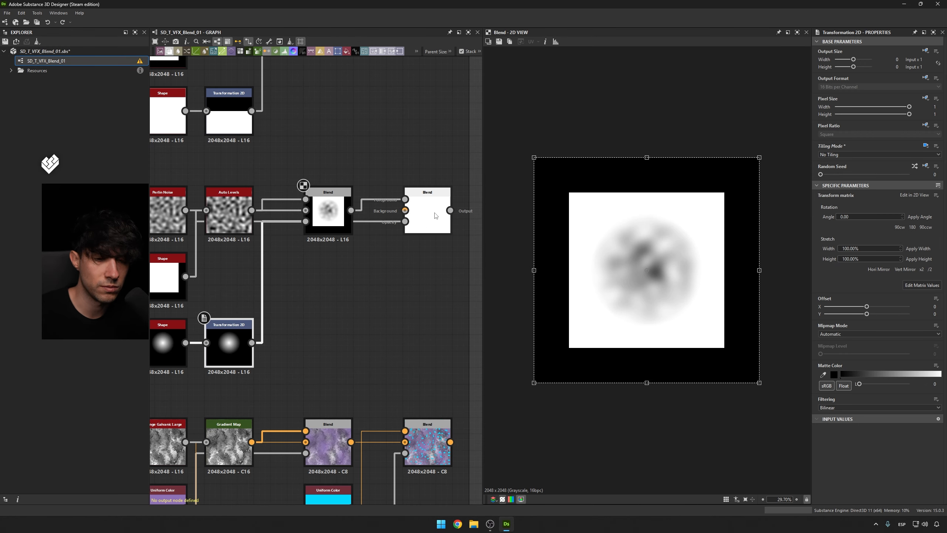
# Preview the second noise Blend masked by the square Shape, and offset the cone mask to about X -0.31, Y 0.28.
pyautogui.click(437, 210)
pyautogui.moveTo(288, 283)
pyautogui.mouseDown(button='middle')
pyautogui.moveTo(369, 280)
pyautogui.moveTo(369, 263)
pyautogui.moveTo(289, 274)
pyautogui.mouseUp(button='middle')
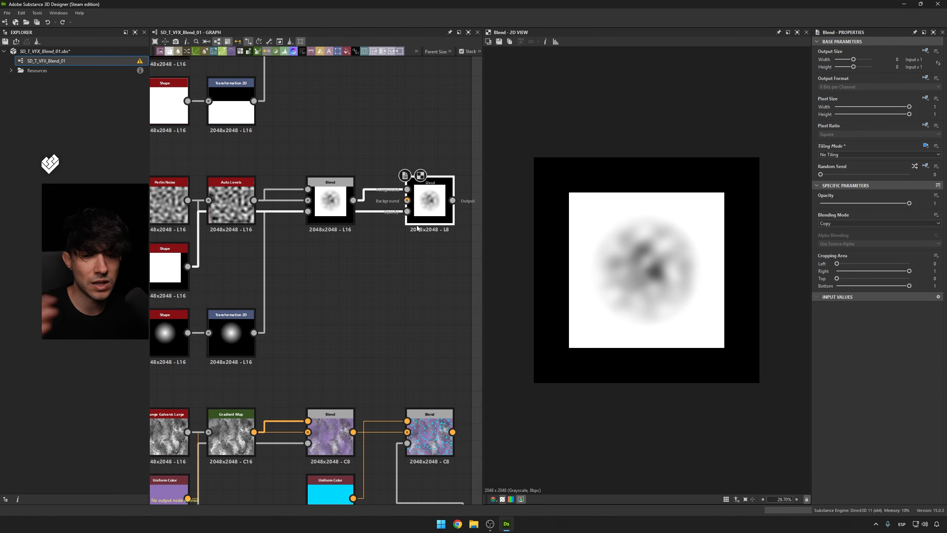
pyautogui.click(234, 337)
pyautogui.moveTo(593, 212); pyautogui.dragTo(739, 195)
pyautogui.moveTo(429, 201); pyautogui.dragTo(430, 235)
pyautogui.hotkey('ctrl', 'z')
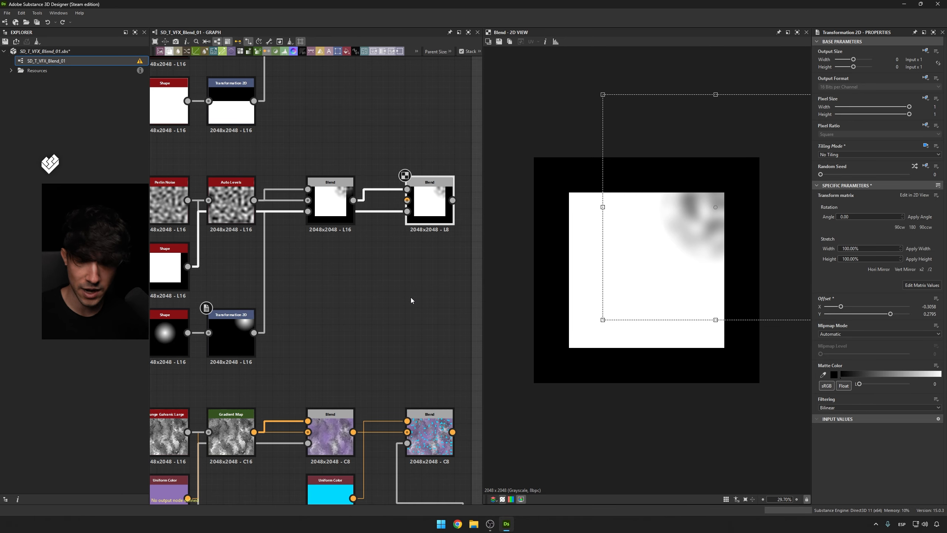
# Undo the last offset of the cone mask in the Perlin Noise example.
pyautogui.hotkey('ctrl', 'z')
pyautogui.scroll(-3, 398, 313)
pyautogui.moveTo(352, 362); pyautogui.dragTo(340, 306, button='middle')
pyautogui.scroll(1, 313, 273)
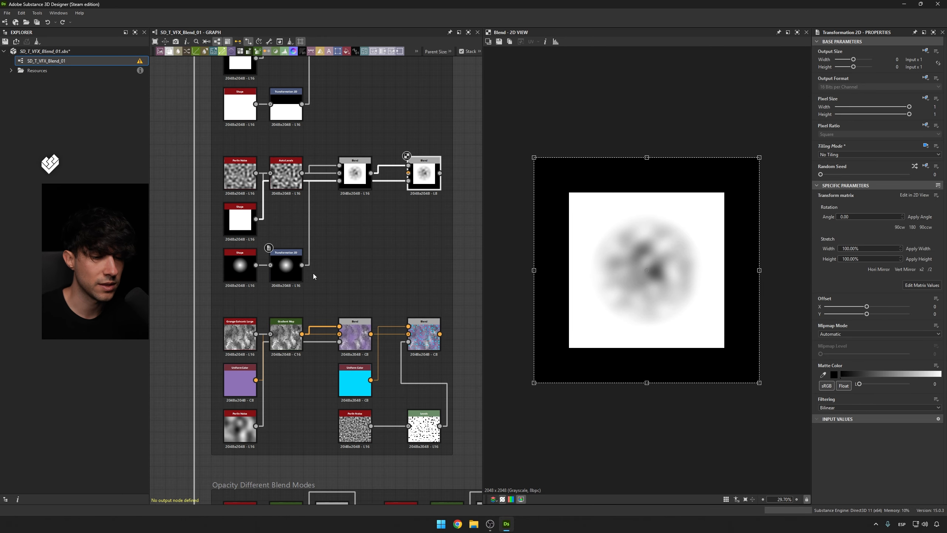
# Preview the Grunge Galvanic Large, purple Uniform Color and Perlin Noise nodes, and the first Blend that combines them.
pyautogui.moveTo(314, 274); pyautogui.dragTo(311, 211, button='middle')
pyautogui.doubleClick(237, 271)
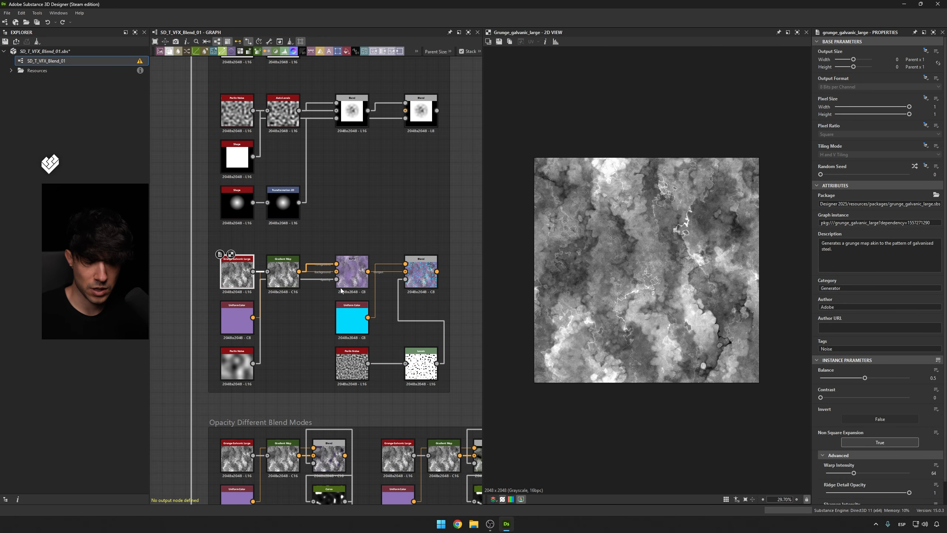
pyautogui.scroll(3, 314, 280)
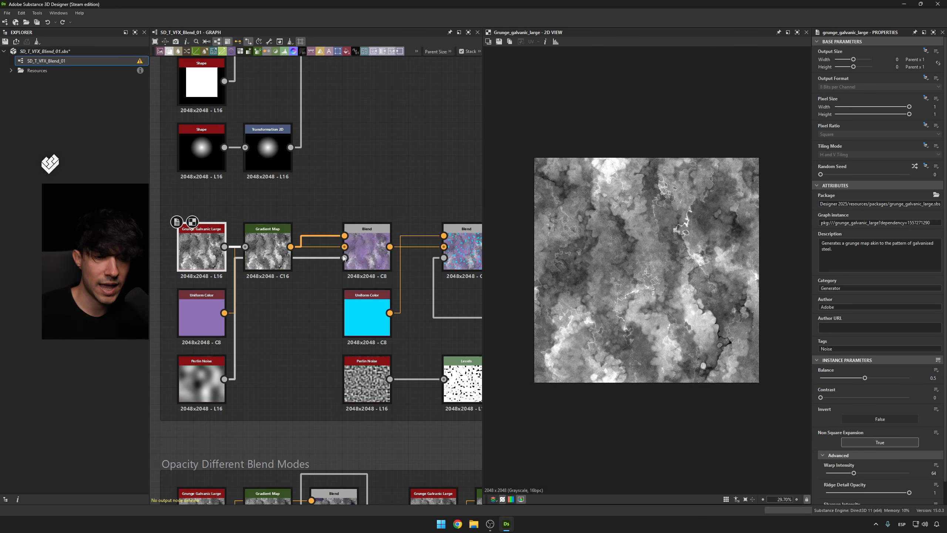
pyautogui.doubleClick(210, 313)
pyautogui.click(367, 248)
pyautogui.doubleClick(203, 375)
pyautogui.doubleClick(203, 324)
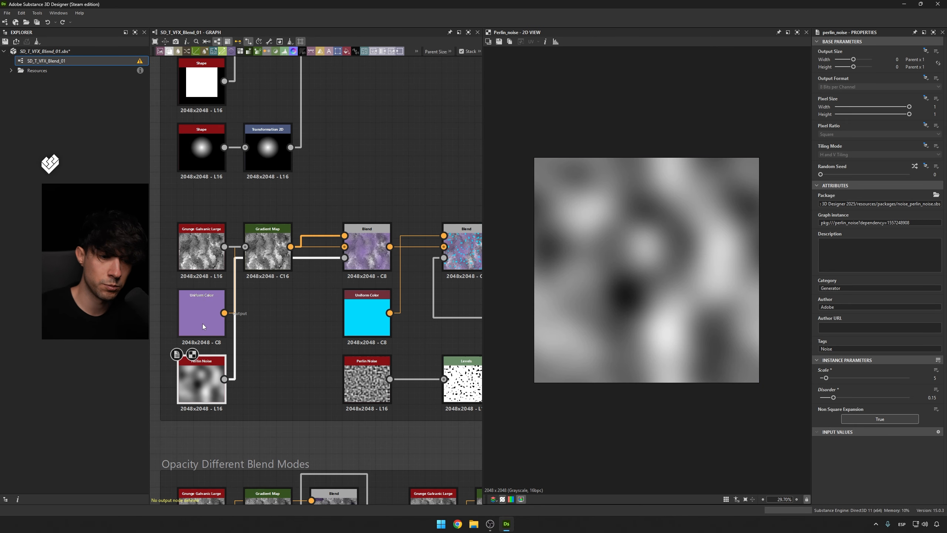
pyautogui.doubleClick(384, 252)
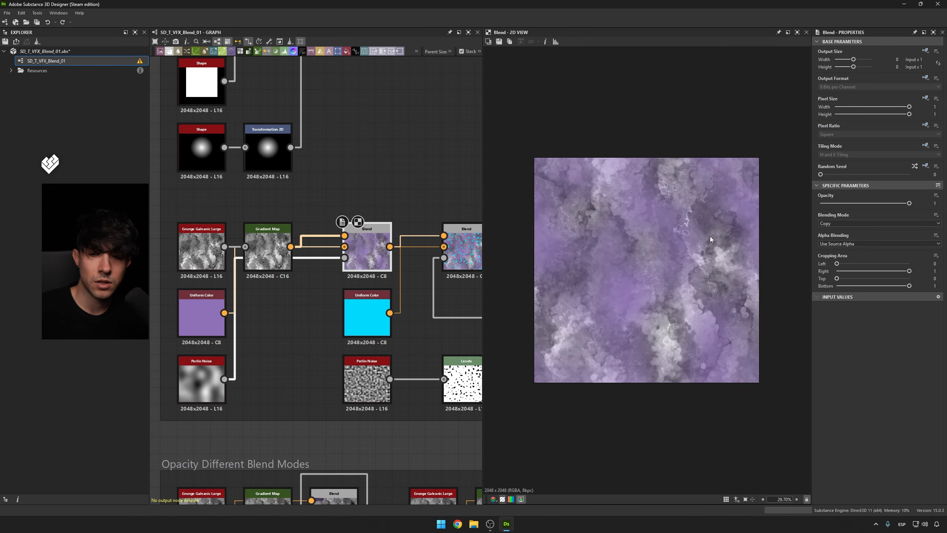
# Compare the purple Uniform Color, grunge texture and Perlin Noise mask individually against the first grunge Blend's result.
pyautogui.doubleClick(201, 315)
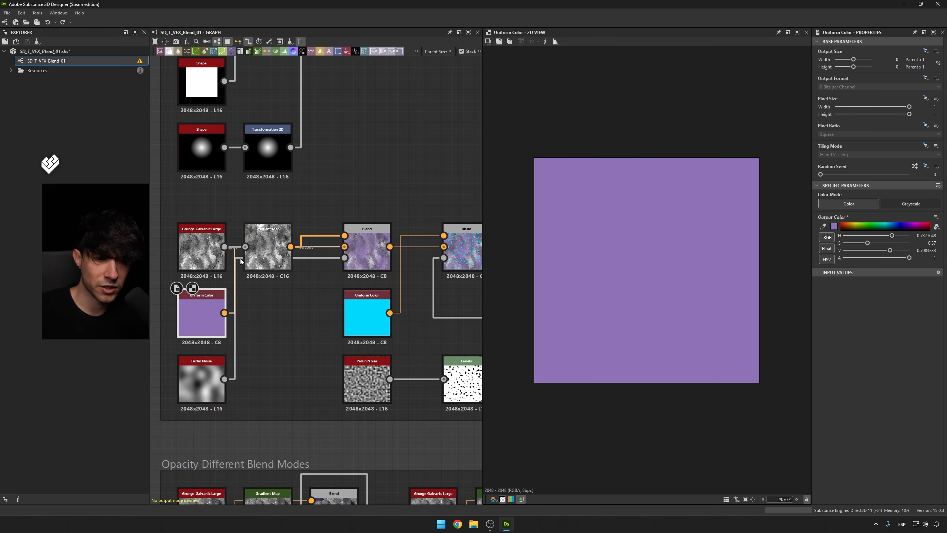
pyautogui.doubleClick(209, 254)
pyautogui.doubleClick(207, 363)
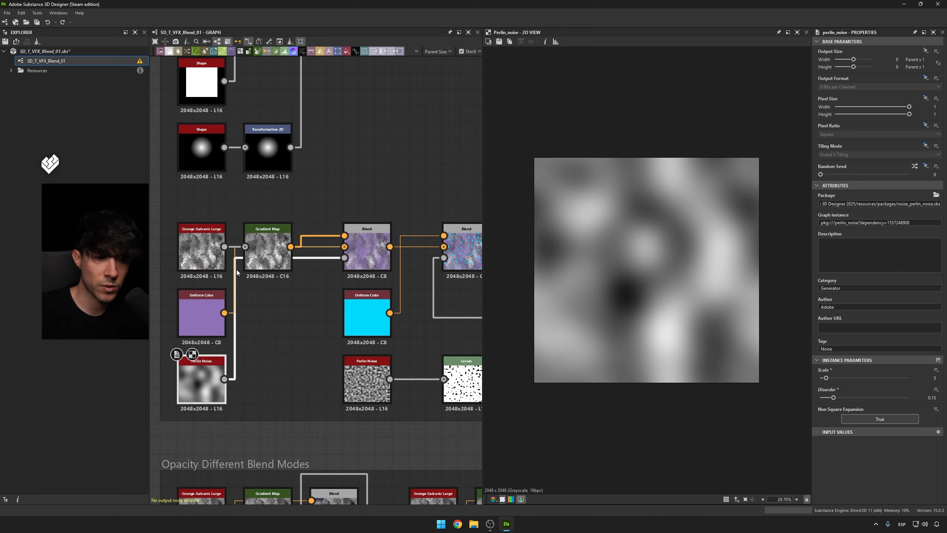
pyautogui.doubleClick(209, 254)
pyautogui.click(363, 254)
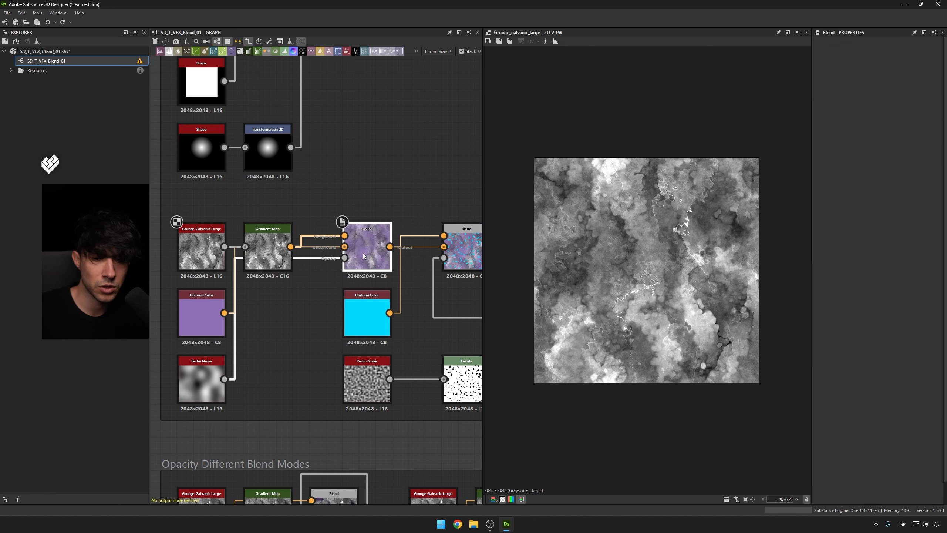
pyautogui.doubleClick(362, 253)
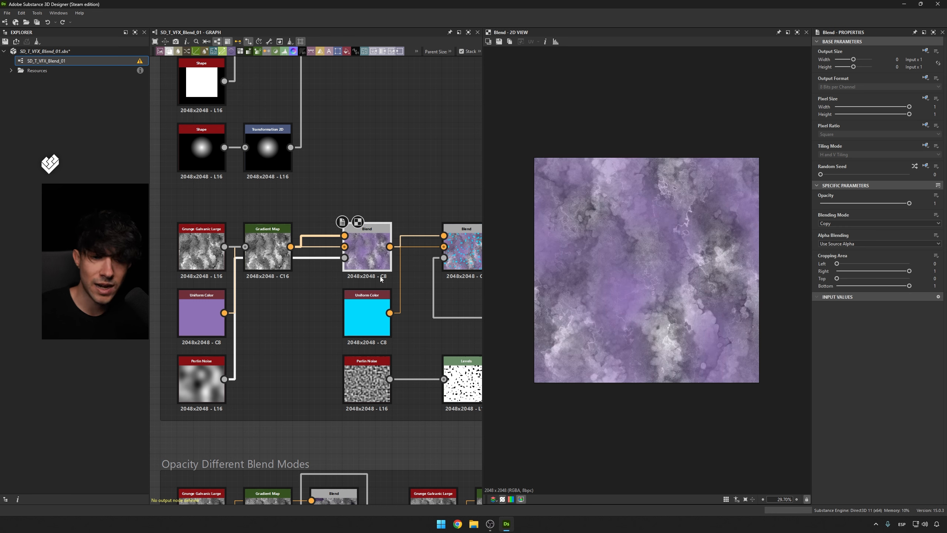
# Swap the foreground and background connections of the first grunge Blend.
pyautogui.click(324, 237)
pyautogui.keyDown('ctrl'); pyautogui.click(332, 247); pyautogui.keyUp('ctrl')
pyautogui.press('x')
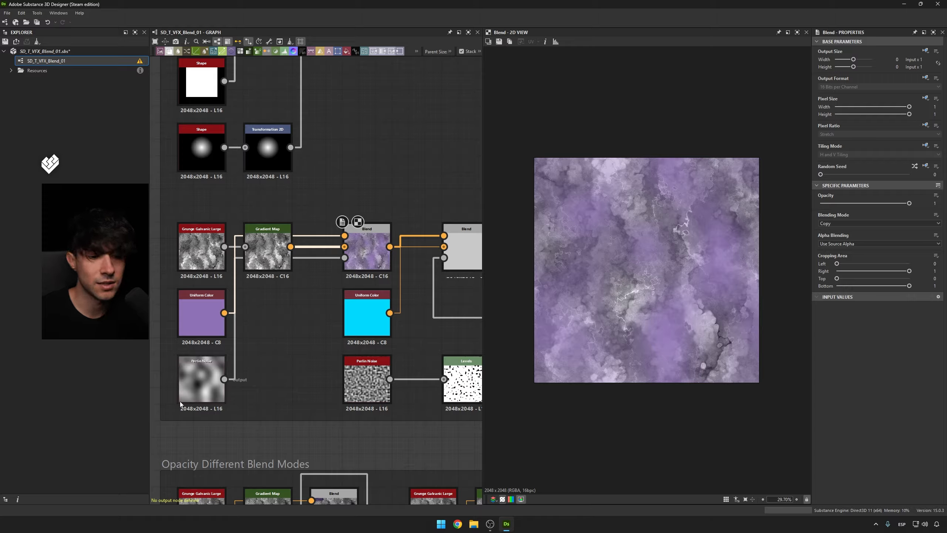
# Compare the swapped grunge Blend with its Perlin Noise mask, examining the purple areas up close.
pyautogui.doubleClick(191, 382)
pyautogui.click(354, 265)
pyautogui.doubleClick(368, 240)
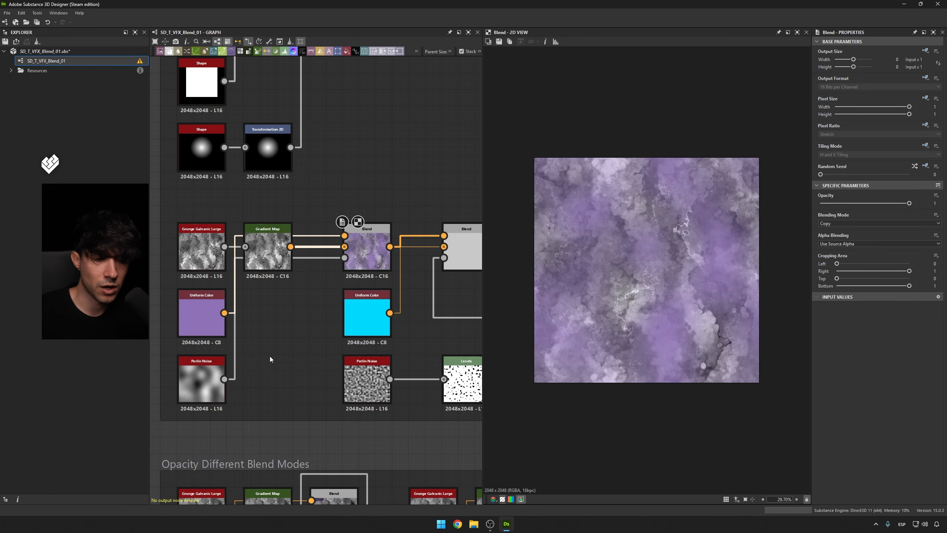
pyautogui.doubleClick(209, 375)
pyautogui.scroll(5, 634, 291)
pyautogui.doubleClick(355, 258)
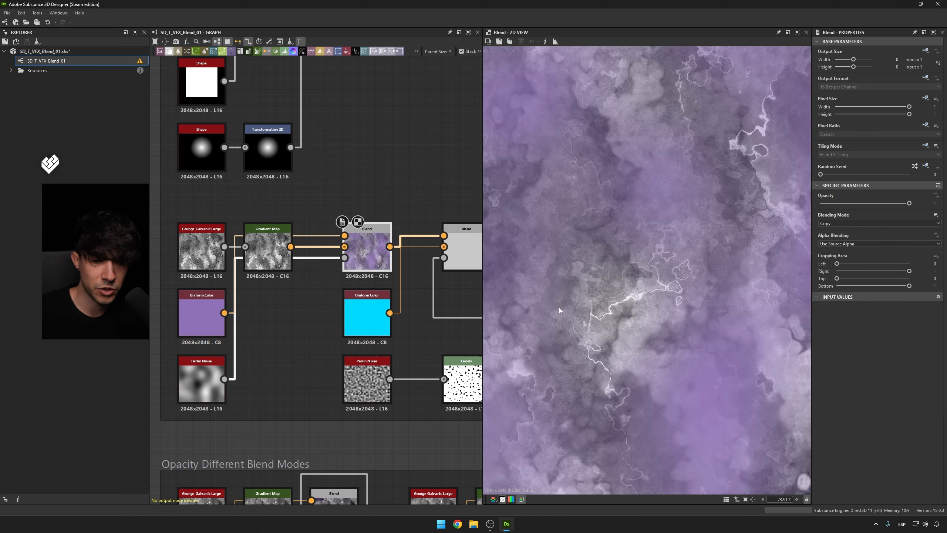
pyautogui.press('f')
# Preview the second grunge Blend, which combines the cyan Uniform Color with the first Blend through the Levels mask.
pyautogui.moveTo(460, 199); pyautogui.dragTo(331, 208, button='middle')
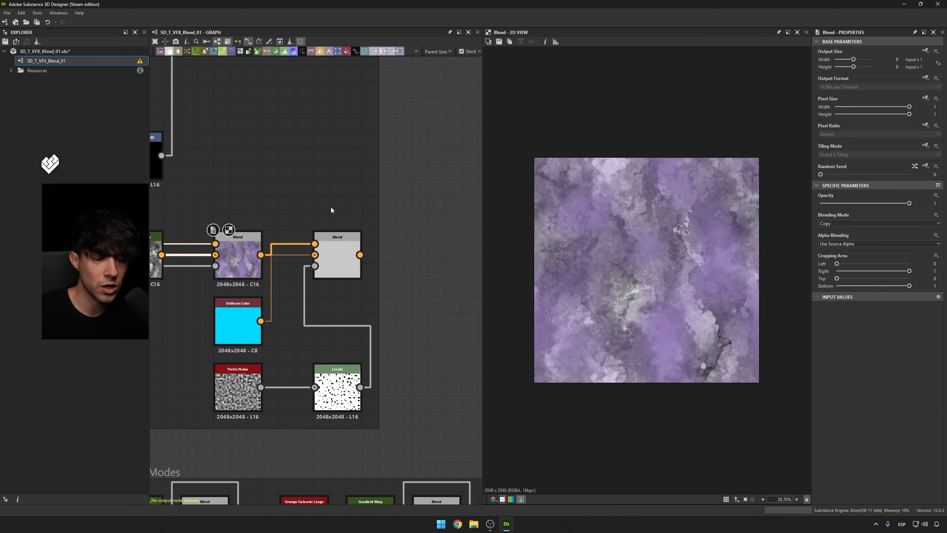
pyautogui.doubleClick(336, 260)
pyautogui.moveTo(326, 298); pyautogui.dragTo(349, 289, button='middle')
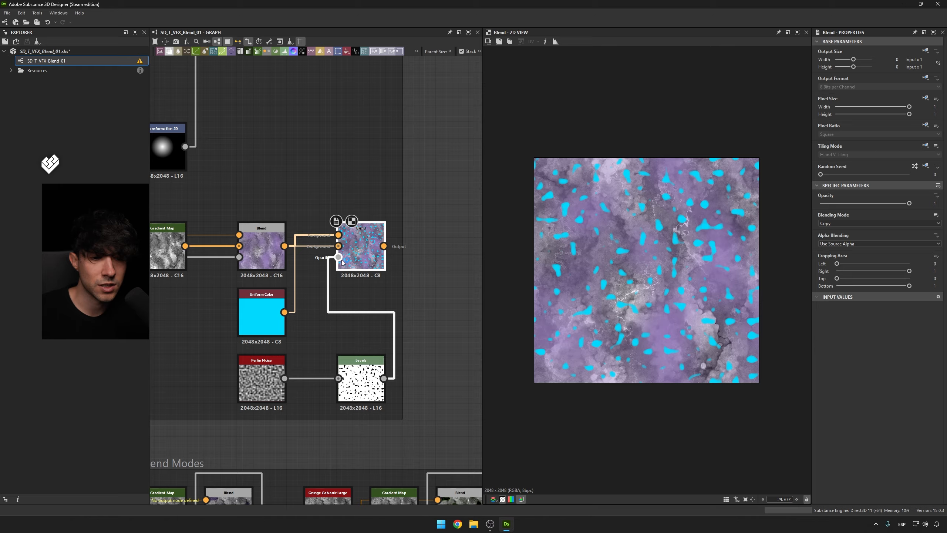
# Shift the second grunge Blend away from its inputs to expose its connections, and return it to its row.
pyautogui.moveTo(354, 251); pyautogui.dragTo(387, 283)
pyautogui.click(267, 250)
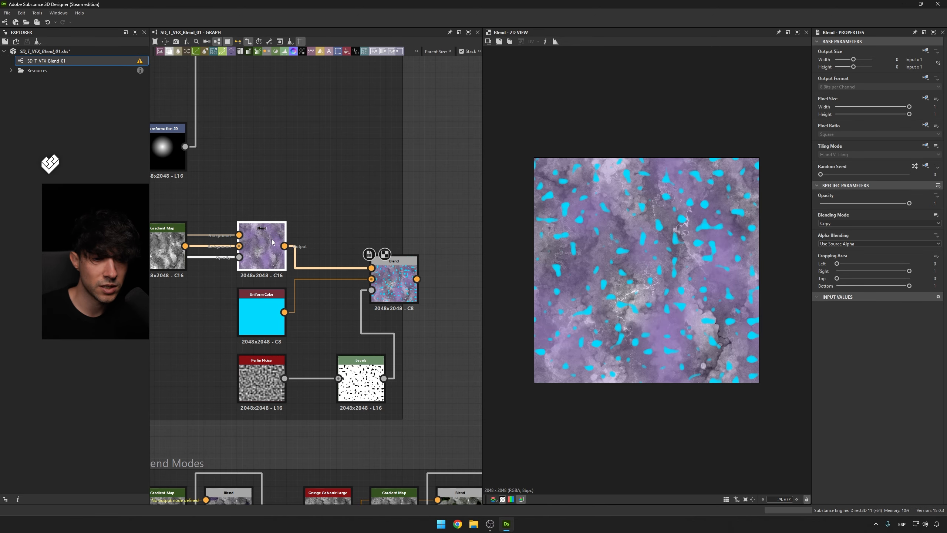
pyautogui.moveTo(257, 344); pyautogui.dragTo(281, 300, button='middle')
pyautogui.scroll(-1, 384, 324)
pyautogui.moveTo(406, 274); pyautogui.dragTo(378, 248)
# Examine the second grunge Blend's cyan spots up close in relation to its Levels mask.
pyautogui.click(366, 337)
pyautogui.click(364, 232)
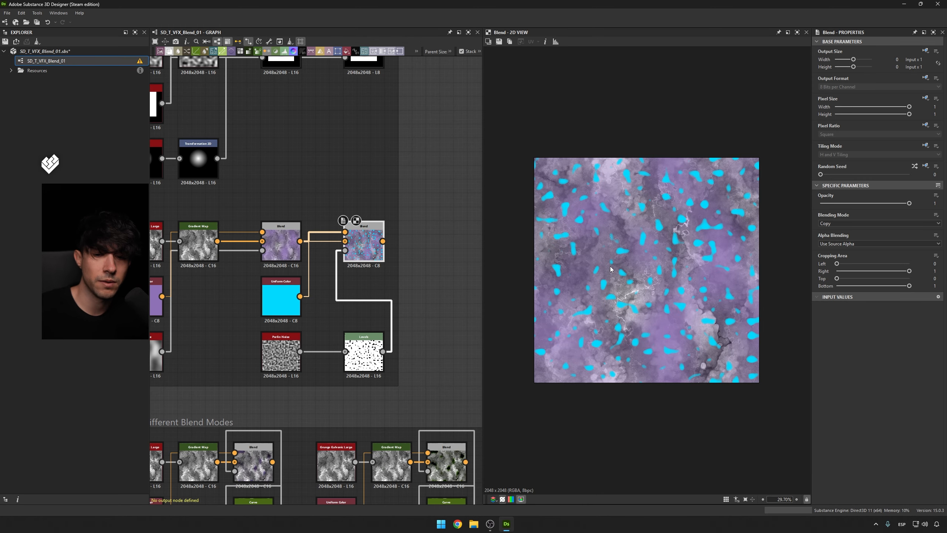
pyautogui.scroll(2, 614, 244)
pyautogui.scroll(-2, 636, 241)
pyautogui.scroll(1, 637, 241)
# Preview the Multiply and Subtract Blends in the Opacity Different Blend Modes frame.
pyautogui.scroll(-3, 406, 296)
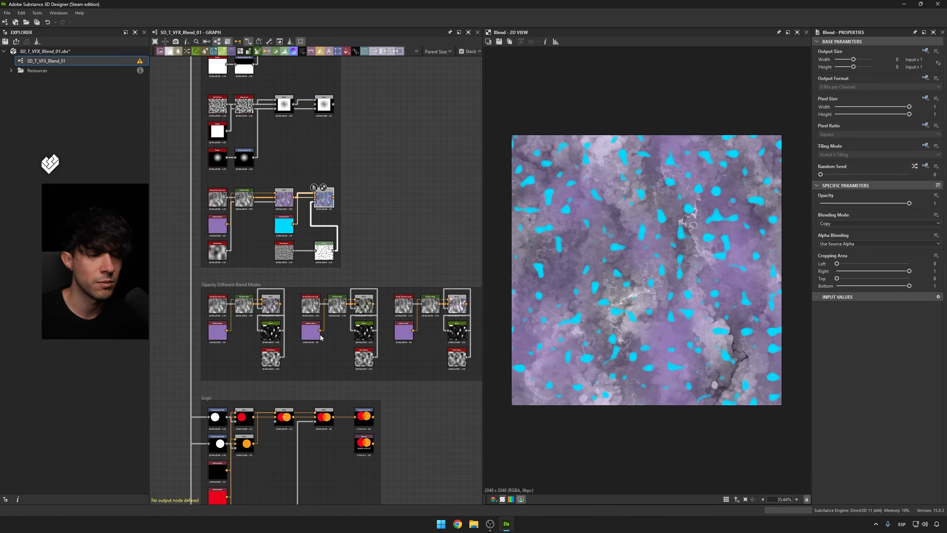
pyautogui.click(274, 295)
pyautogui.scroll(3, 288, 287)
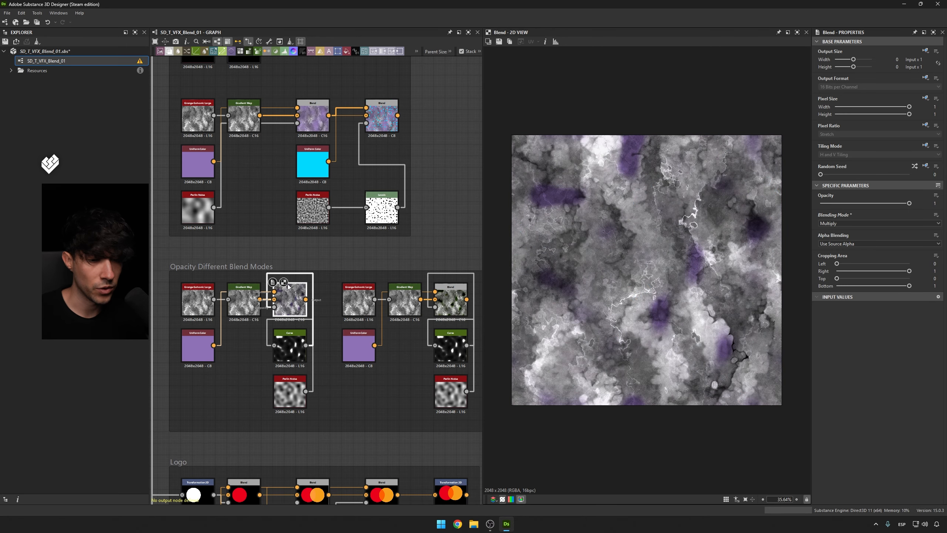
pyautogui.scroll(-2, 288, 287)
pyautogui.moveTo(410, 265); pyautogui.dragTo(307, 221, button='middle')
pyautogui.click(304, 255)
# Preview the remaining Blends in the Opacity Different Blend Modes frame, including the Add Sub and Screen modes.
pyautogui.moveTo(387, 234); pyautogui.dragTo(313, 226, button='middle')
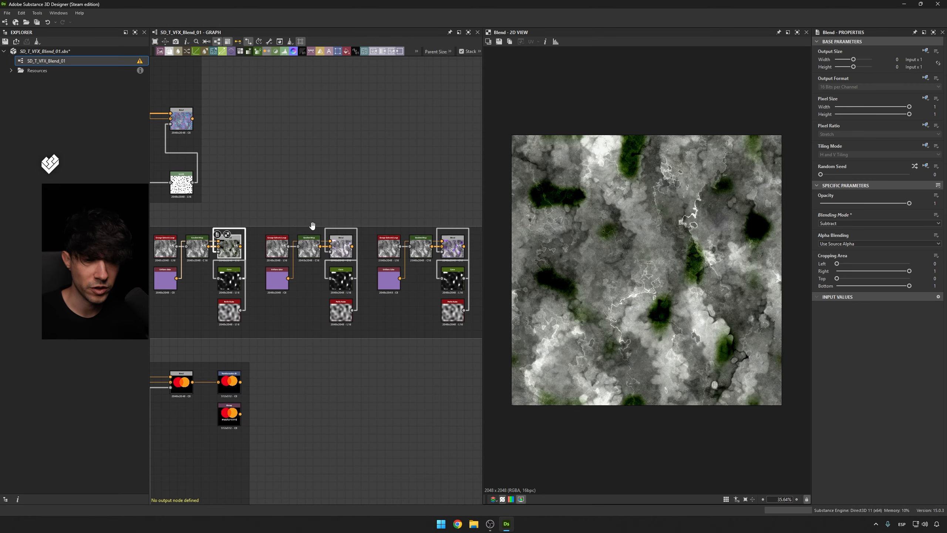
pyautogui.click(340, 246)
pyautogui.moveTo(404, 229); pyautogui.dragTo(302, 241, button='middle')
pyautogui.click(351, 257)
pyautogui.moveTo(392, 221); pyautogui.dragTo(261, 235, button='middle')
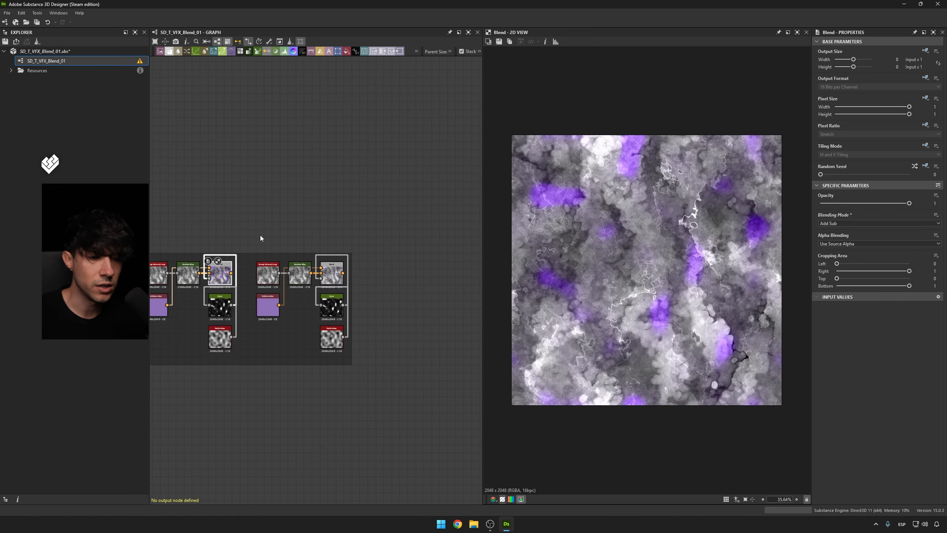
pyautogui.click(332, 272)
# Preview the first Transformation 2D circle mask in the Logo frame.
pyautogui.scroll(-4, 288, 300)
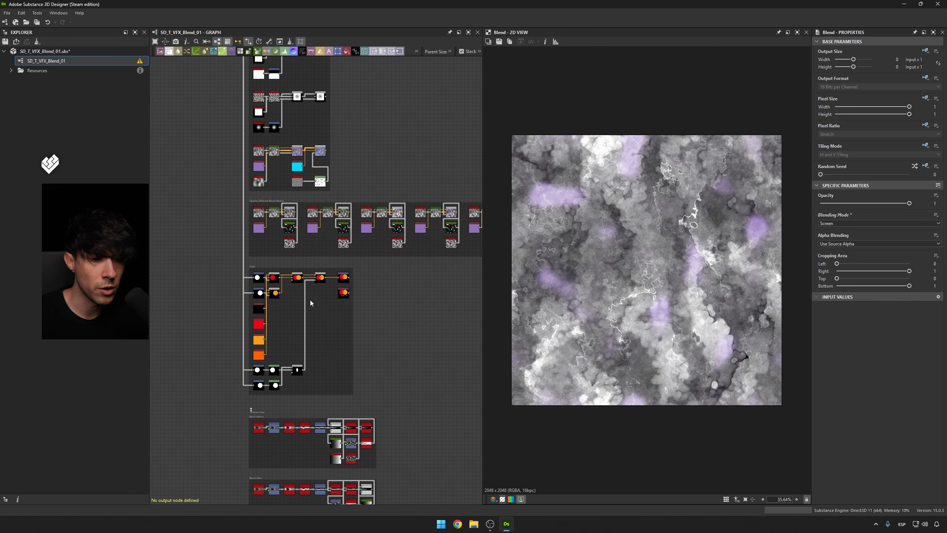
pyautogui.scroll(3, 418, 289)
pyautogui.moveTo(412, 282); pyautogui.dragTo(363, 253, button='middle')
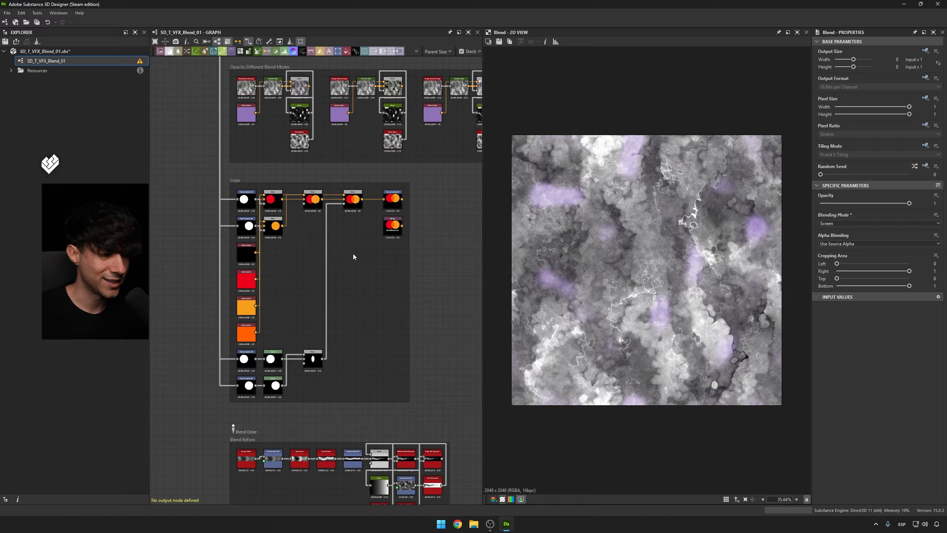
pyautogui.click(246, 199)
pyautogui.scroll(2, 252, 203)
pyautogui.scroll(2, 303, 202)
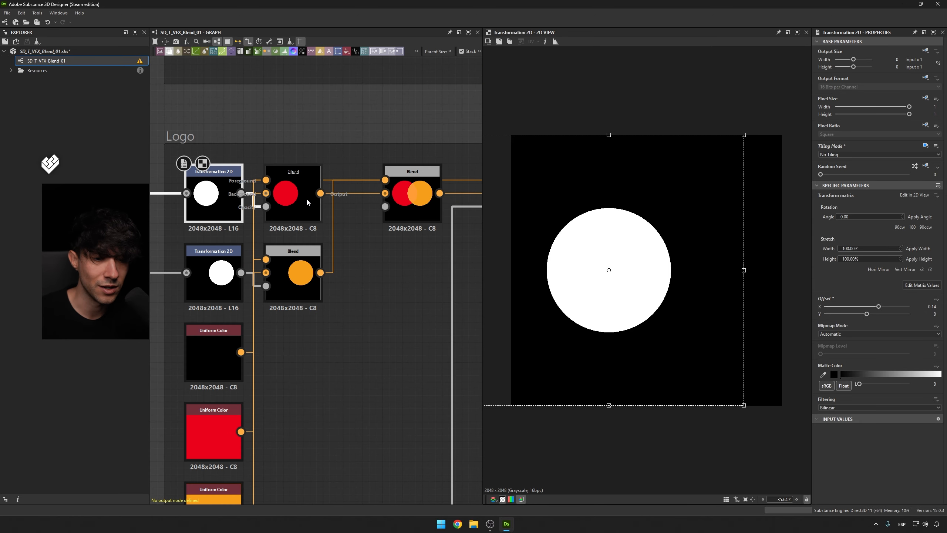
pyautogui.scroll(-2, 310, 209)
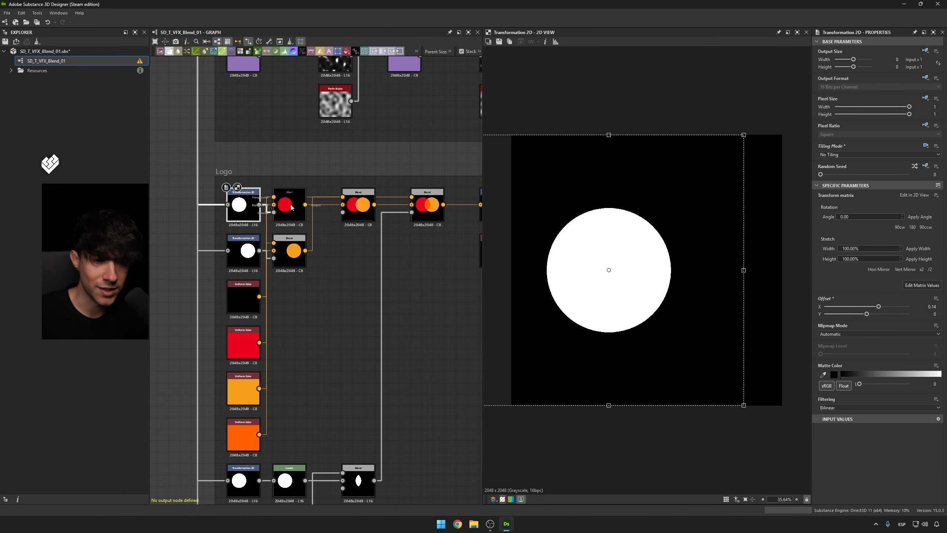
# Move the red-circle Blend into the empty area beside the colour nodes and display the graph links as curves.
pyautogui.moveTo(294, 211); pyautogui.dragTo(358, 290)
pyautogui.doubleClick(340, 326)
pyautogui.click(247, 42)
pyautogui.scroll(2, 333, 254)
pyautogui.moveTo(262, 282); pyautogui.dragTo(239, 180, button='middle')
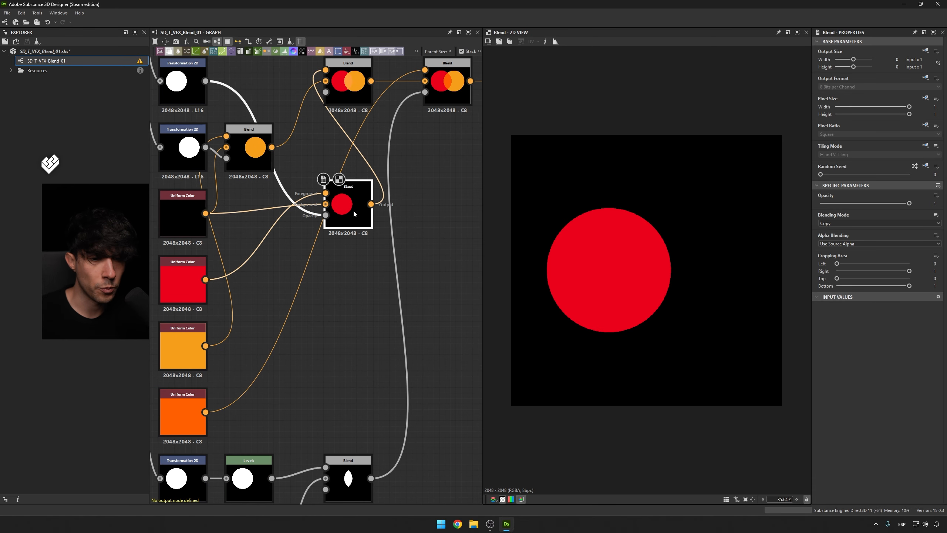
# Inspect the red-circle Blend's black Uniform Color background and white circle mask, and compare the mask with the result.
pyautogui.moveTo(307, 223); pyautogui.dragTo(338, 237, button='middle')
pyautogui.click(221, 236)
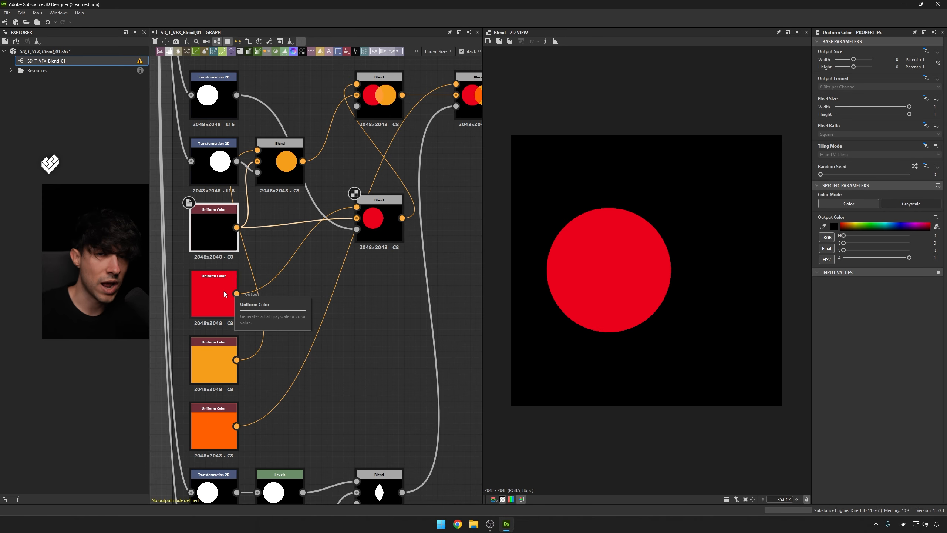
pyautogui.click(376, 228)
pyautogui.doubleClick(229, 119)
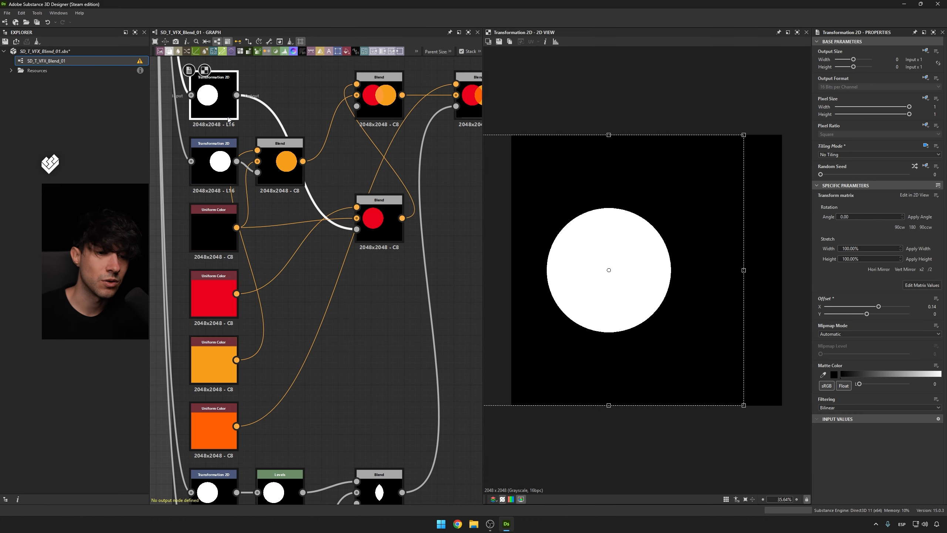
pyautogui.doubleClick(387, 212)
# Return the red-circle Blend to its place beside the first circle mask and preview the orange-circle Blend.
pyautogui.moveTo(383, 215); pyautogui.dragTo(284, 100)
pyautogui.moveTo(290, 165)
pyautogui.mouseDown()
pyautogui.moveTo(338, 281)
pyautogui.moveTo(389, 291)
pyautogui.moveTo(277, 166)
pyautogui.mouseUp()
pyautogui.doubleClick(377, 291)
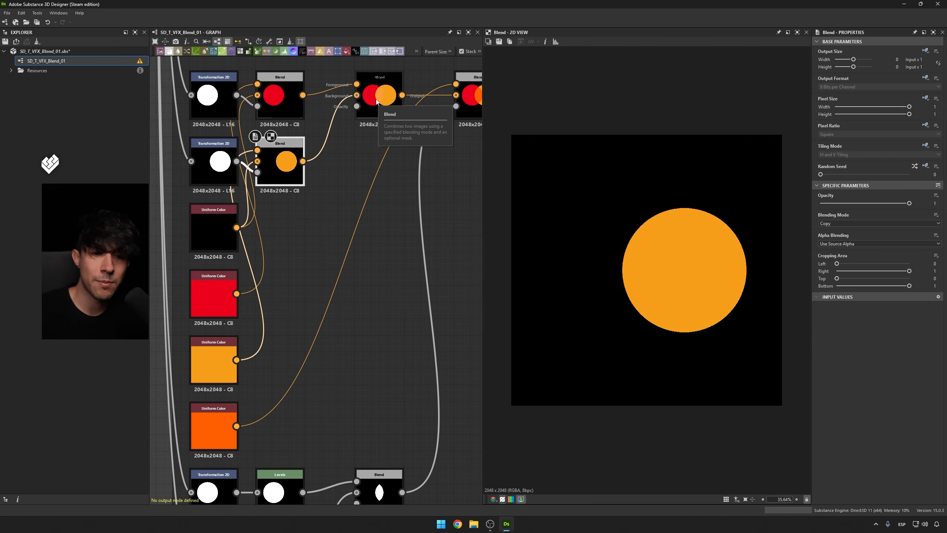
# Preview the Add (Linear Dodge) Blend of the red and orange circles and examine their overlap up close.
pyautogui.doubleClick(377, 102)
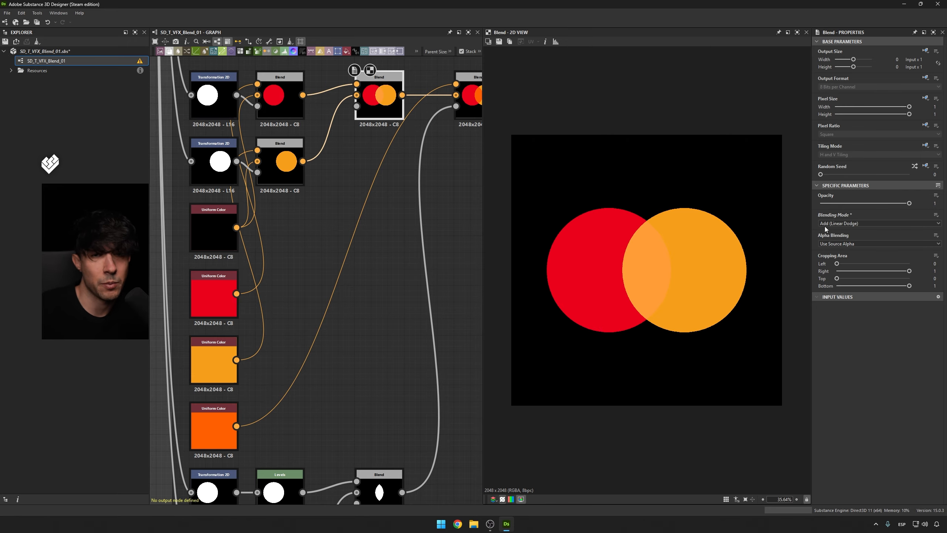
pyautogui.moveTo(408, 202); pyautogui.dragTo(341, 214, button='middle')
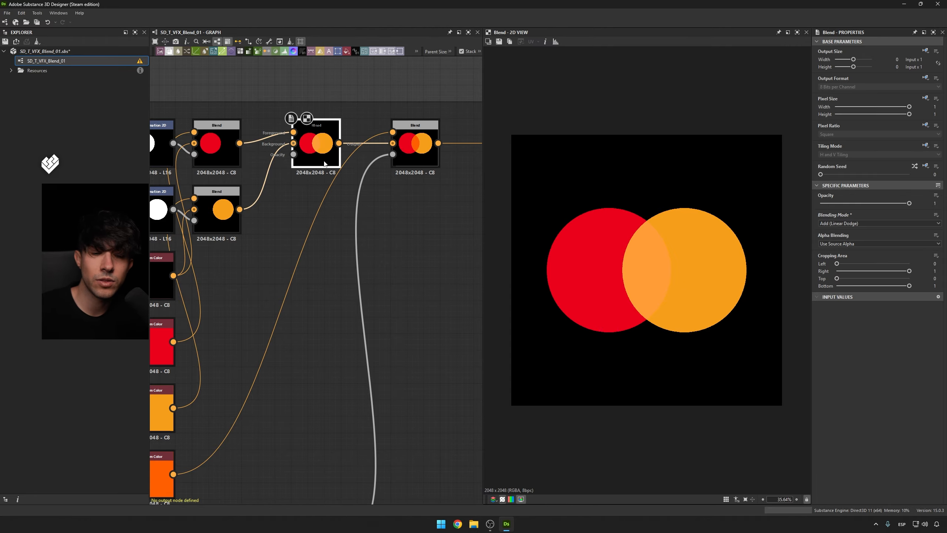
pyautogui.moveTo(325, 164); pyautogui.dragTo(361, 140, button='middle')
pyautogui.scroll(5, 656, 250)
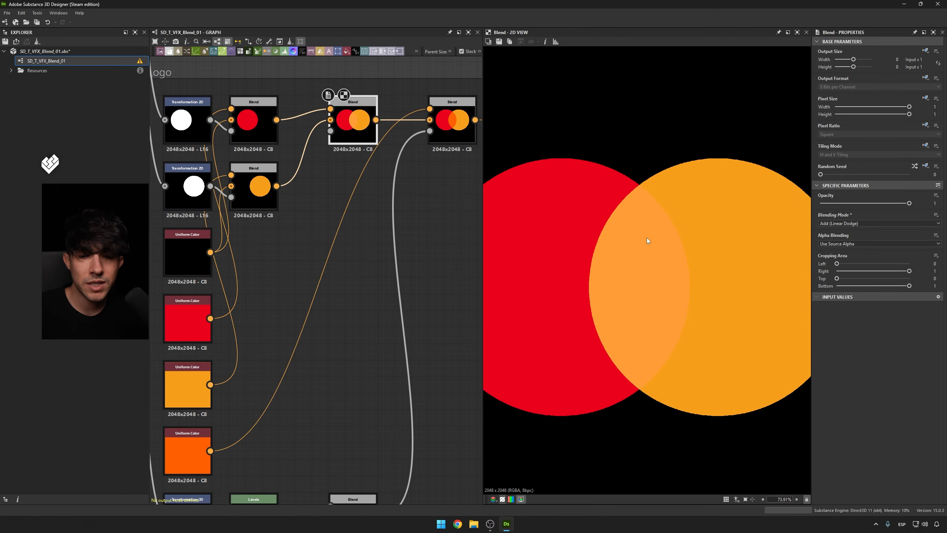
pyautogui.scroll(3, 644, 276)
pyautogui.scroll(4, 625, 186)
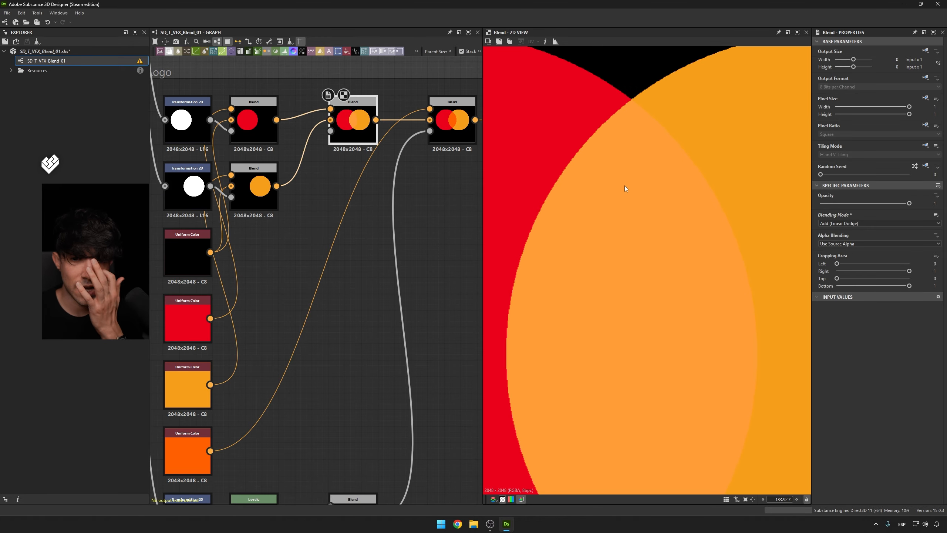
pyautogui.press('f')
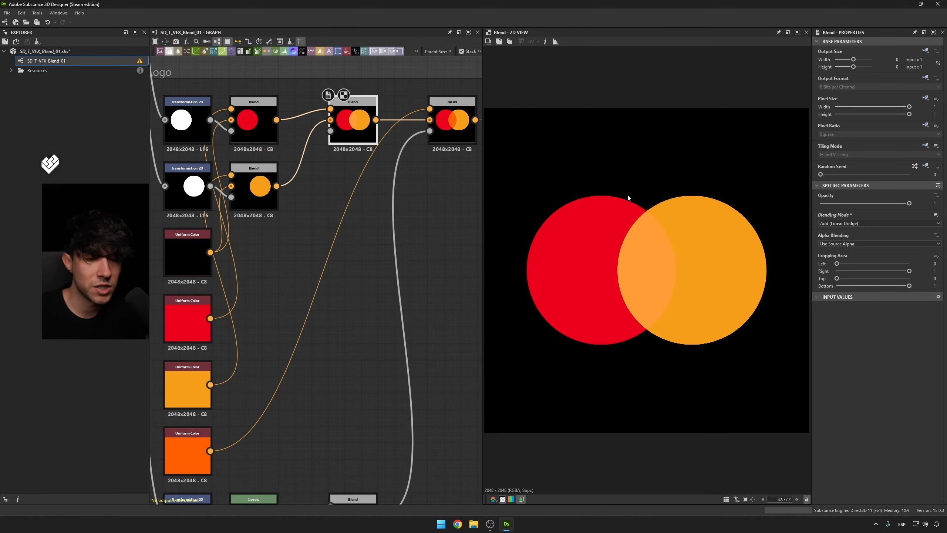
# Set the blending mode of the Blend combining the red and orange circles to Multiply.
pyautogui.moveTo(456, 203); pyautogui.dragTo(394, 221, button='middle')
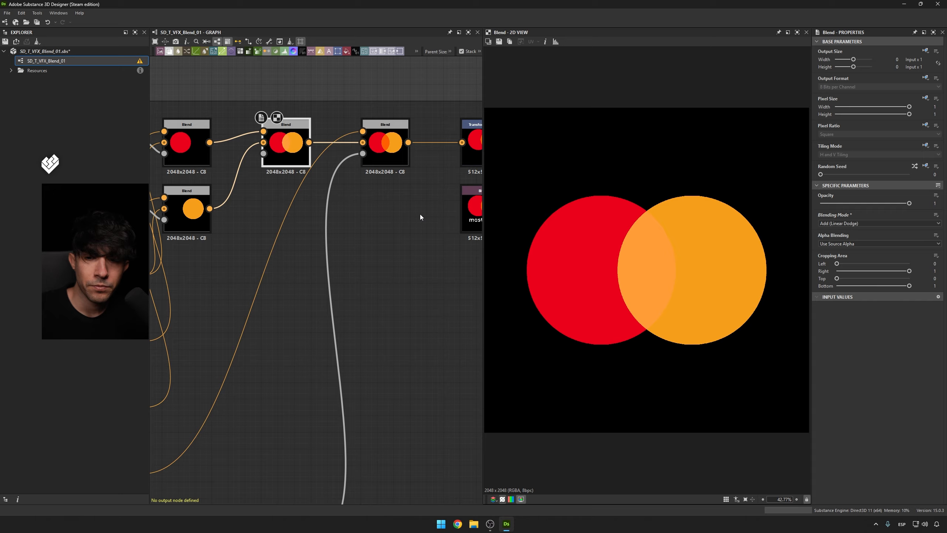
pyautogui.click(846, 223)
pyautogui.click(836, 253)
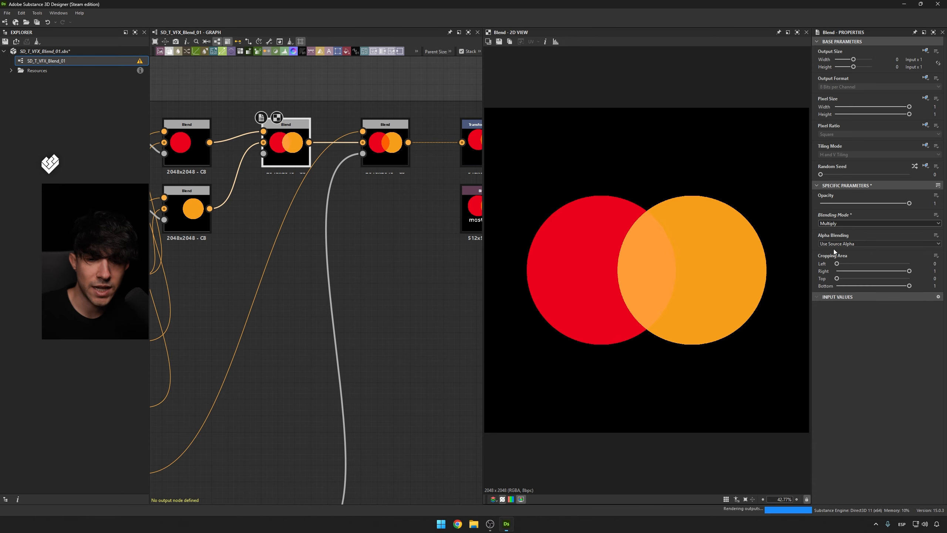
# Try the Switch, Divide, Copy and Max (Lighten) blending modes on the Blend combining the red and orange circles.
pyautogui.click(833, 225)
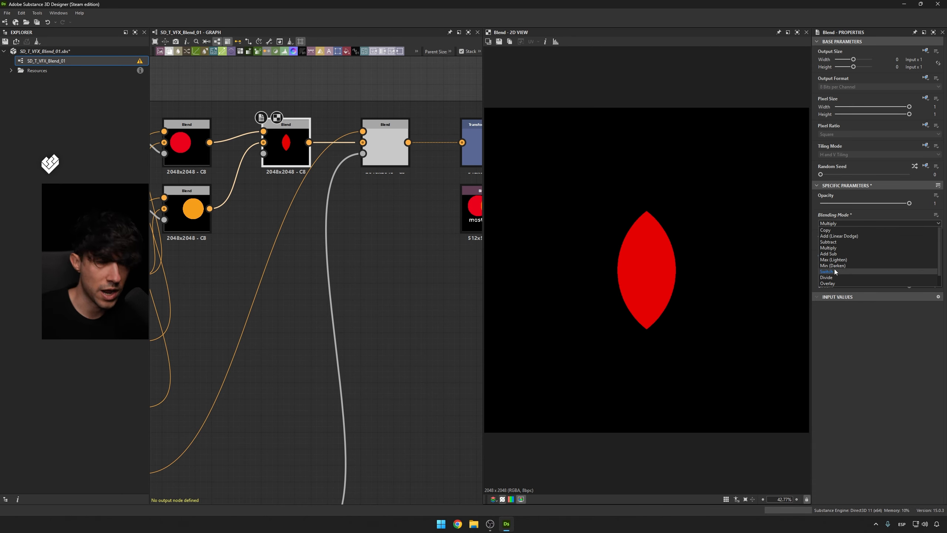
pyautogui.click(831, 271)
pyautogui.click(833, 223)
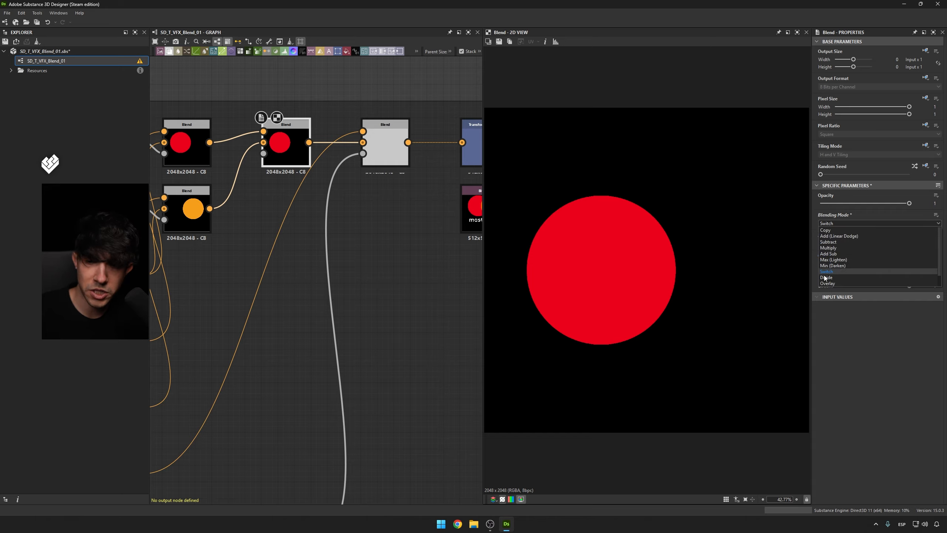
pyautogui.click(831, 272)
pyautogui.click(836, 225)
pyautogui.click(833, 224)
pyautogui.scroll(1, 833, 223)
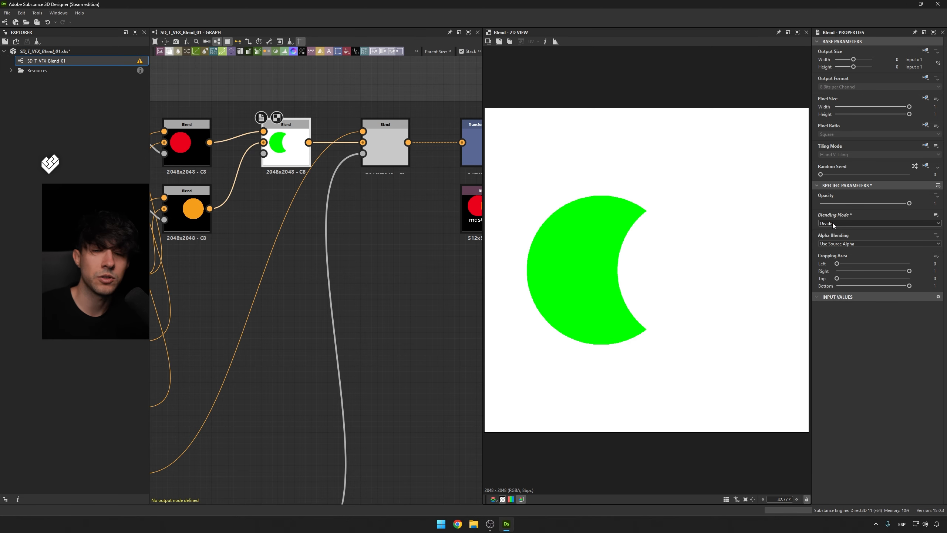
pyautogui.scroll(5, 840, 223)
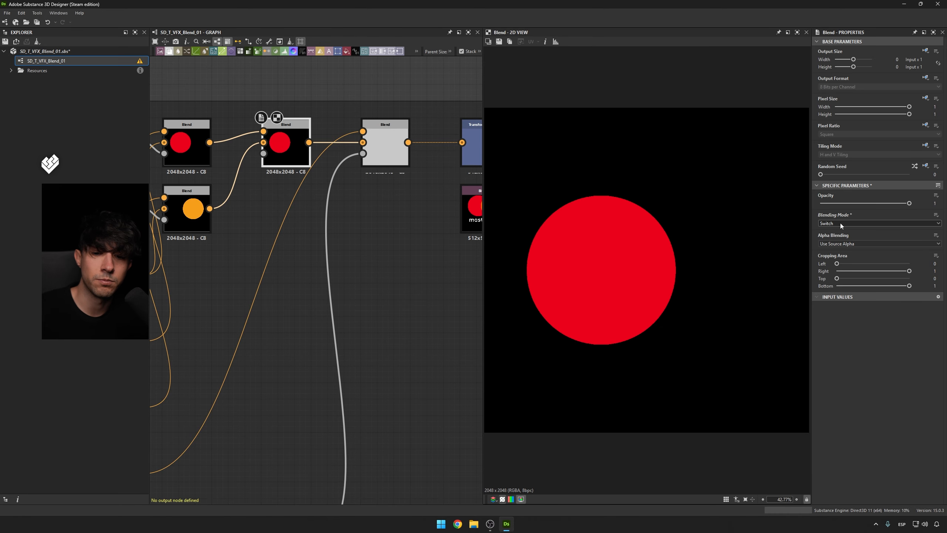
pyautogui.scroll(2, 841, 223)
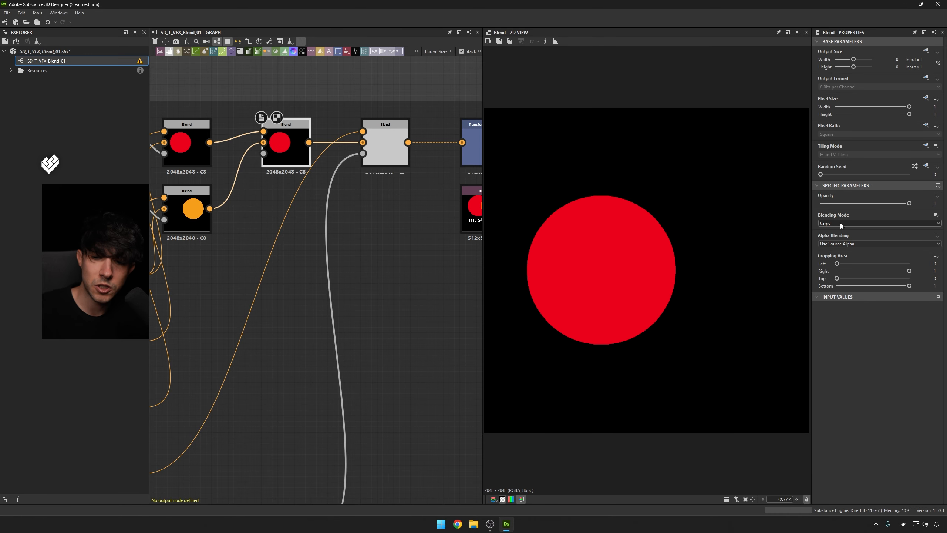
pyautogui.scroll(-4, 841, 223)
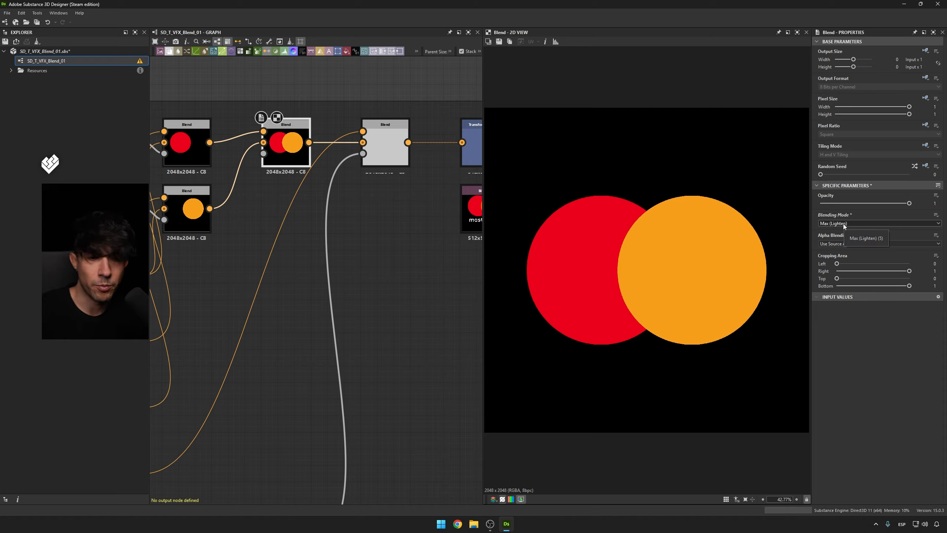
# Try the Add Sub and Add (Linear Dodge) blending modes on the Blend combining the two circles.
pyautogui.click(844, 223)
pyautogui.click(831, 240)
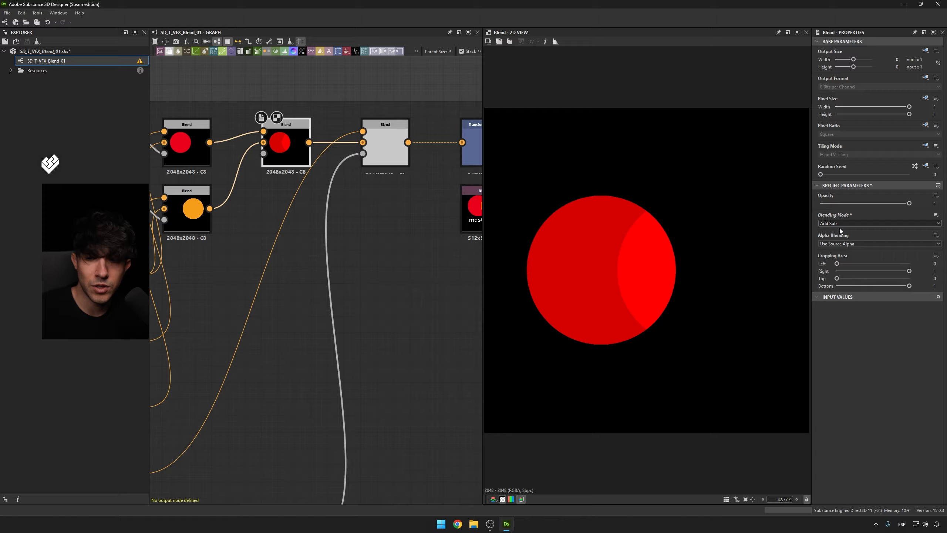
pyautogui.click(840, 224)
pyautogui.click(837, 234)
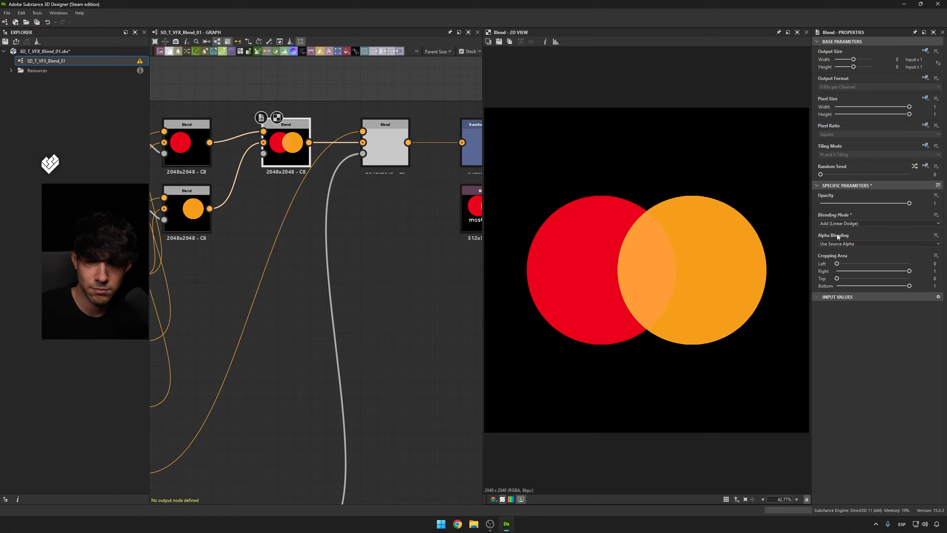
# Set the blending mode of the Blend combining the two circles to Max (Lighten) and examine their overlap up close.
pyautogui.click(837, 224)
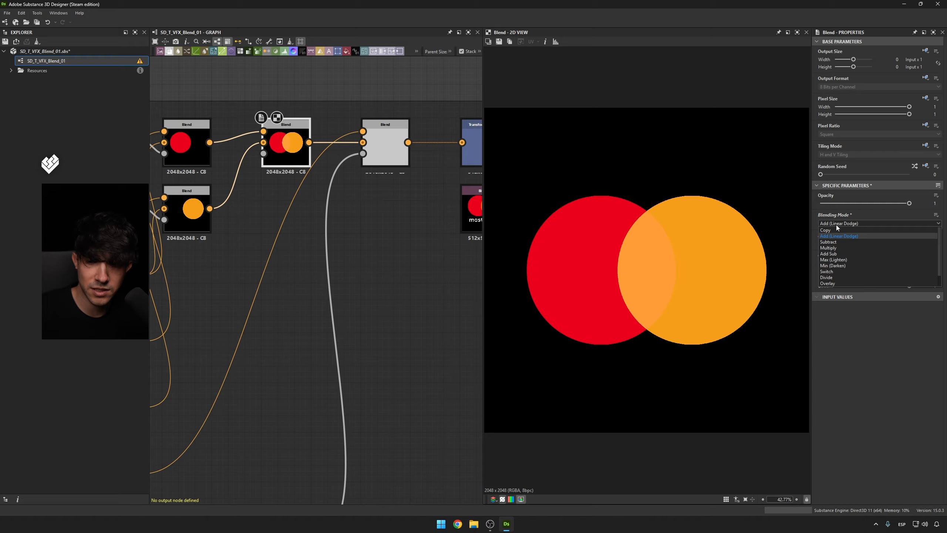
pyautogui.click(842, 260)
pyautogui.scroll(4, 645, 253)
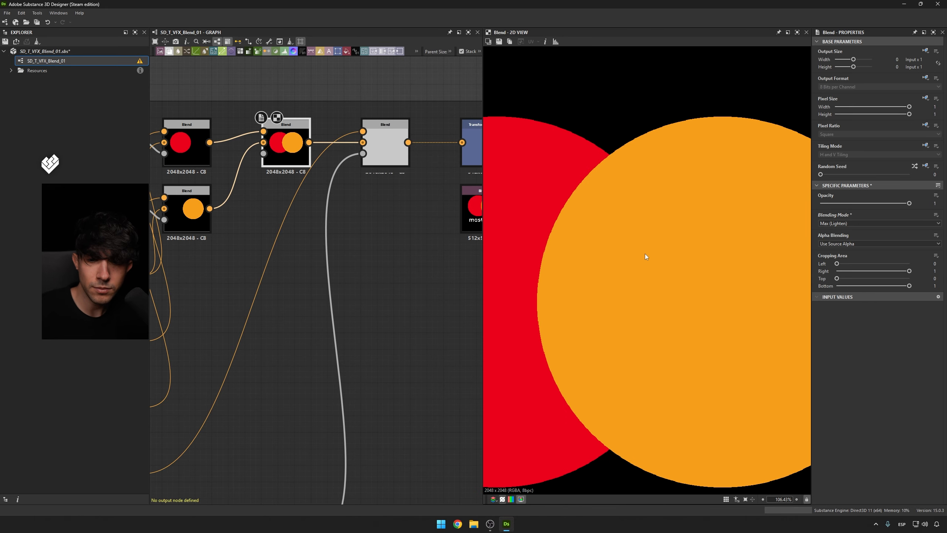
pyautogui.scroll(3, 646, 255)
pyautogui.moveTo(334, 217); pyautogui.dragTo(400, 234, button='middle')
pyautogui.scroll(-4, 630, 161)
pyautogui.scroll(3, 626, 218)
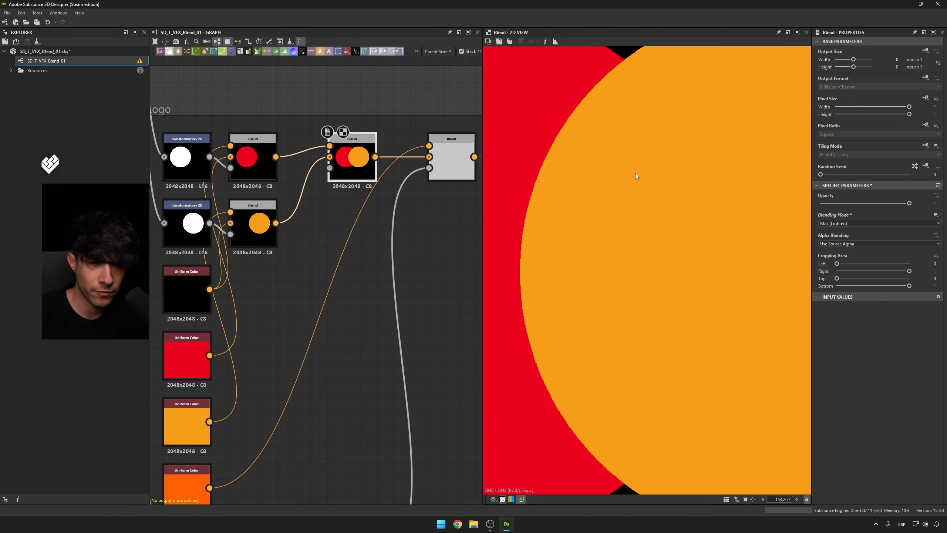
# Undo and redo the last blending mode change to compare the circles' overlap in Add (Linear Dodge) and Max (Lighten).
pyautogui.hotkey('ctrl', 'z')
pyautogui.hotkey('ctrl', 'y')
pyautogui.hotkey('ctrl', 'z')
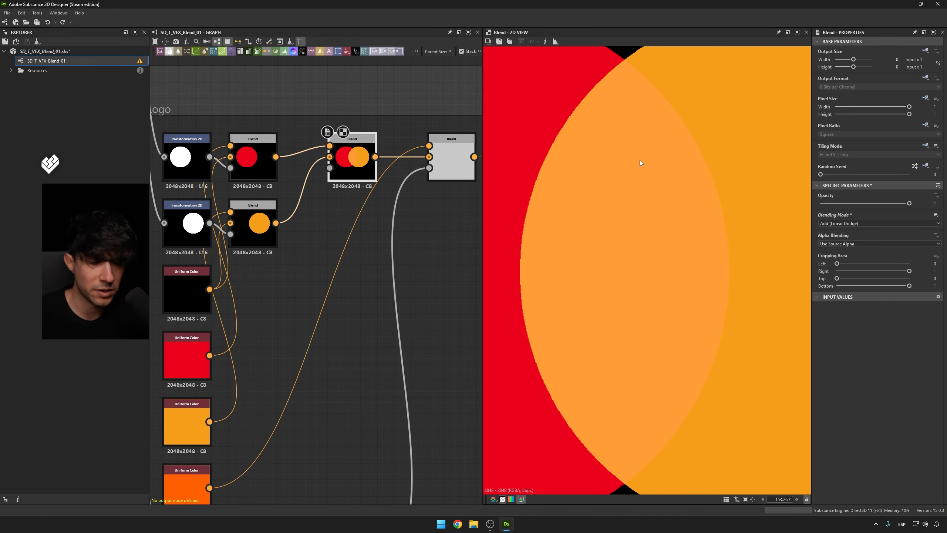
pyautogui.hotkey('ctrl', 'y')
pyautogui.moveTo(639, 165); pyautogui.dragTo(669, 198, button='middle')
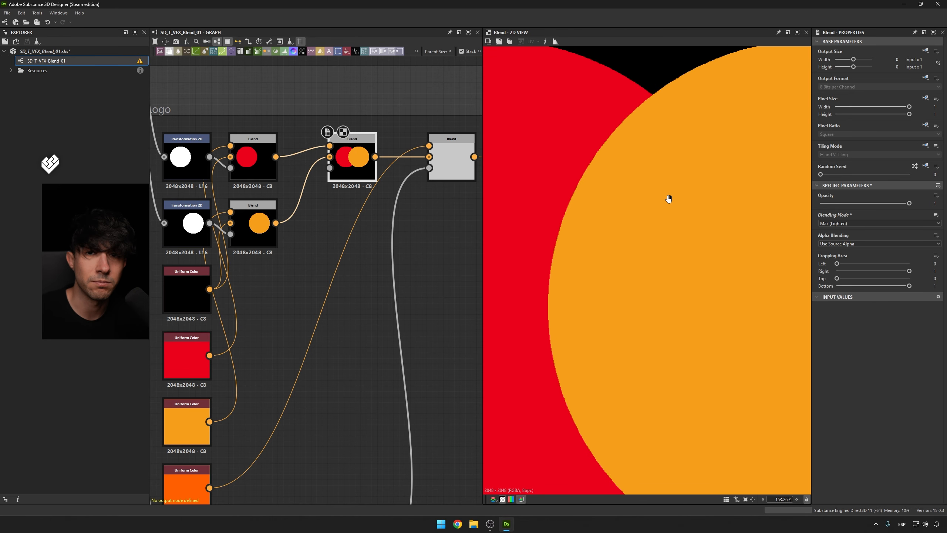
pyautogui.scroll(-5, 651, 176)
pyautogui.scroll(2, 658, 188)
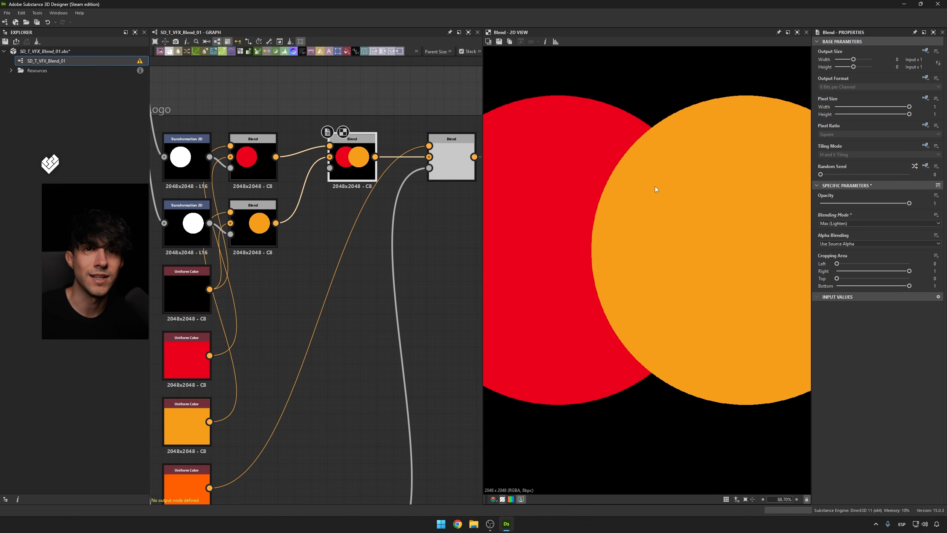
pyautogui.scroll(2, 663, 194)
pyautogui.scroll(-1, 672, 208)
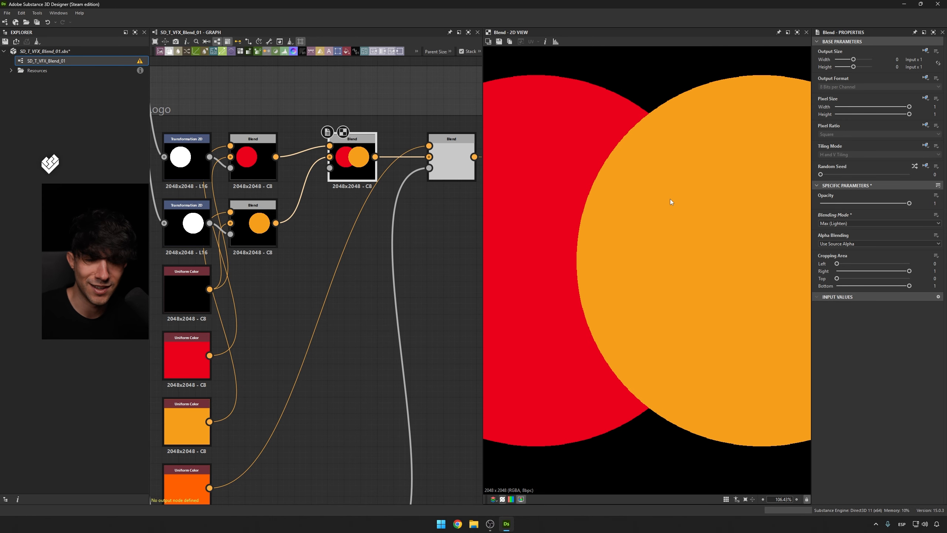
pyautogui.moveTo(671, 201); pyautogui.dragTo(666, 216, button='middle')
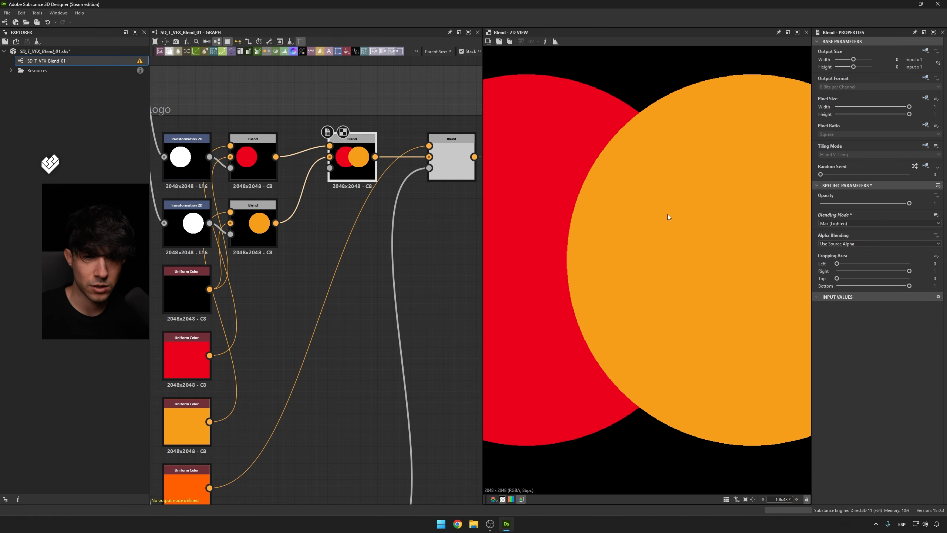
pyautogui.moveTo(441, 206); pyautogui.dragTo(425, 213, button='middle')
pyautogui.press('f')
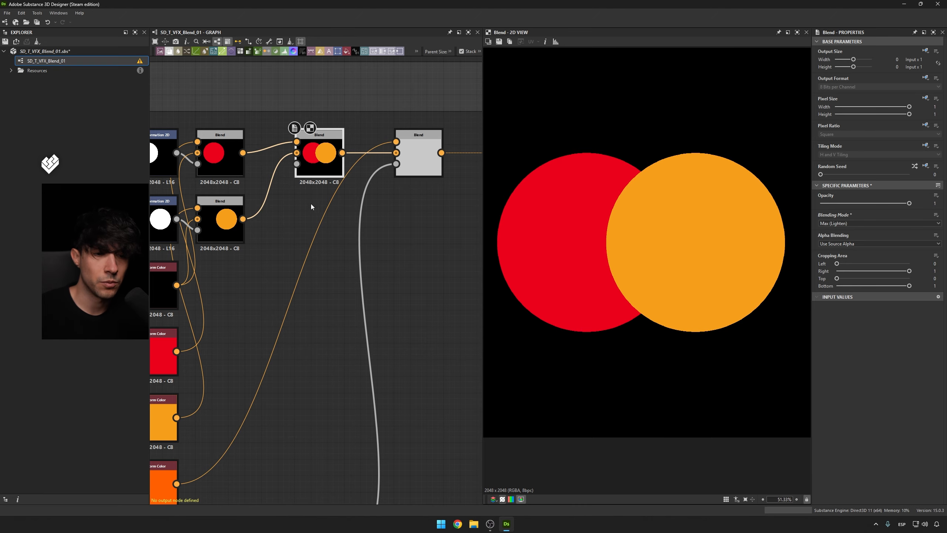
# Preview the red-circle Blend and inspect the HSV values of the red and light orange Uniform Color nodes.
pyautogui.doubleClick(233, 168)
pyautogui.moveTo(251, 315); pyautogui.dragTo(330, 290, button='middle')
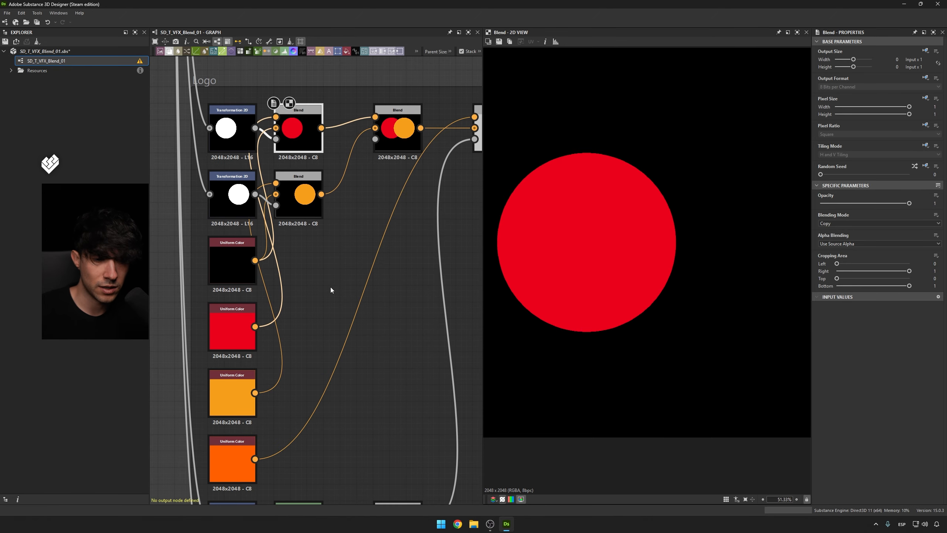
pyautogui.click(232, 328)
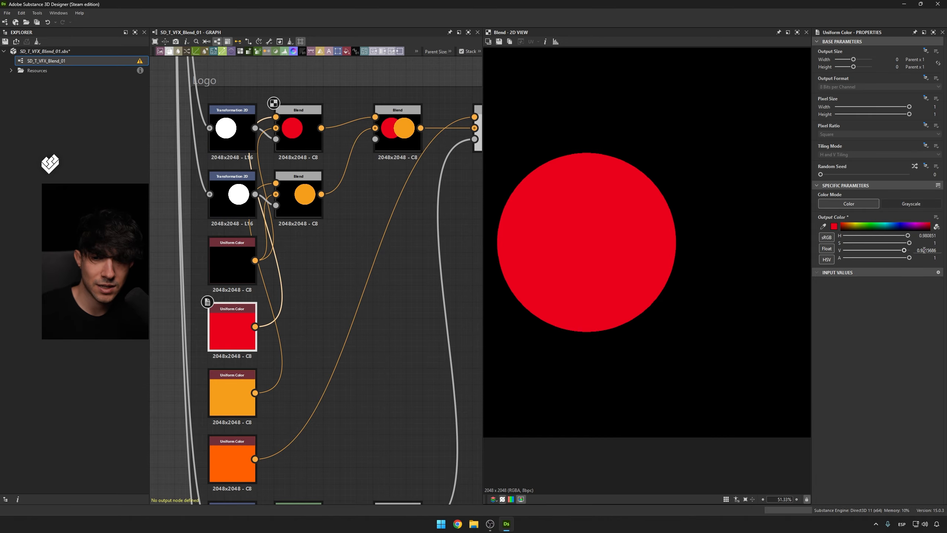
pyautogui.click(232, 395)
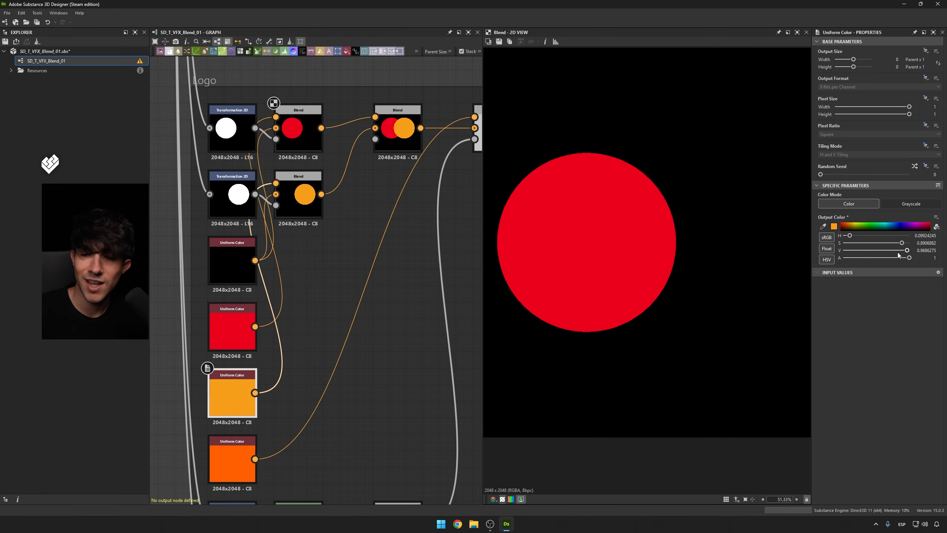
pyautogui.moveTo(447, 209); pyautogui.dragTo(431, 221, button='middle')
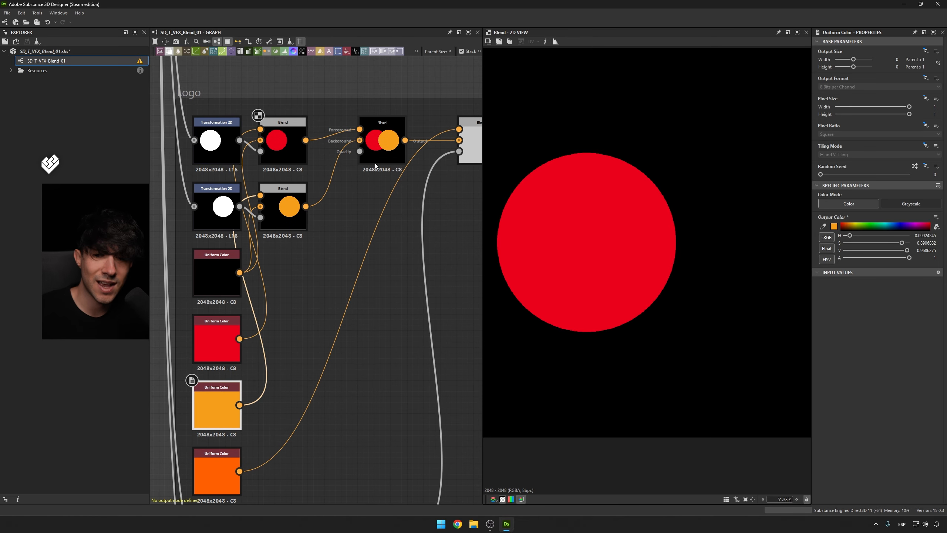
# Preview the Max (Lighten) Blend of the two circles and compare it with the Blend that colors their overlap.
pyautogui.doubleClick(383, 147)
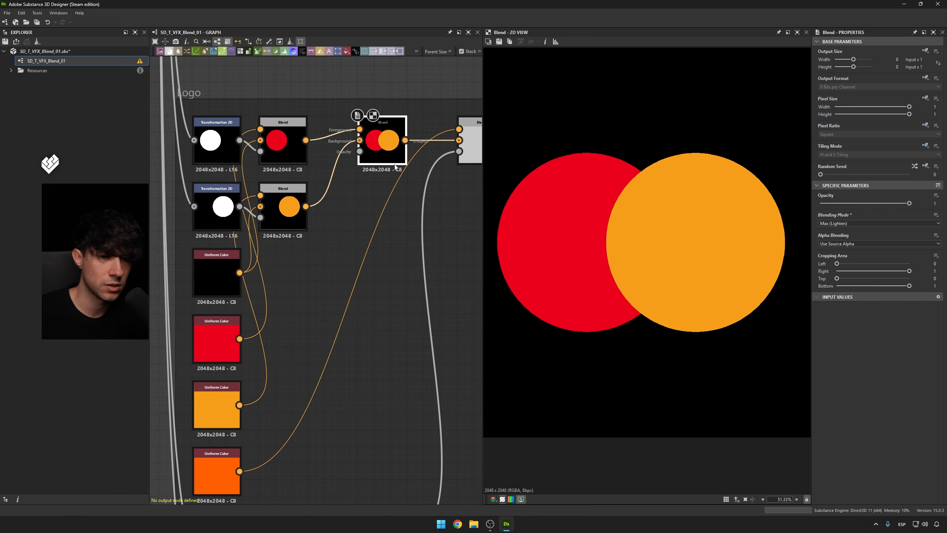
pyautogui.moveTo(397, 167); pyautogui.dragTo(346, 177, button='middle')
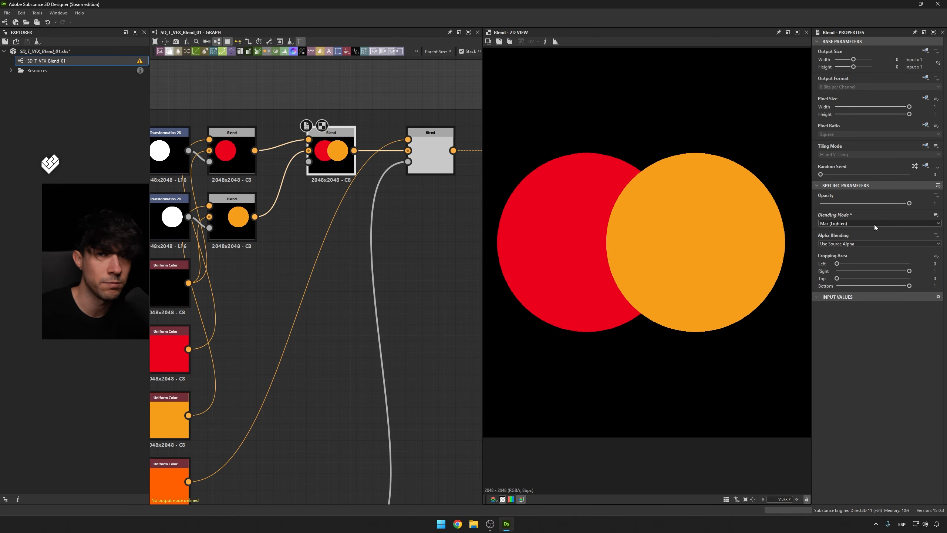
pyautogui.doubleClick(435, 159)
# Inspect the Min (Darken) Blend producing the lens-shaped overlap mask and compare it with the two white circle masks.
pyautogui.moveTo(413, 289); pyautogui.dragTo(415, 128, button='middle')
pyautogui.scroll(-1, 384, 190)
pyautogui.moveTo(281, 304); pyautogui.dragTo(329, 254, button='middle')
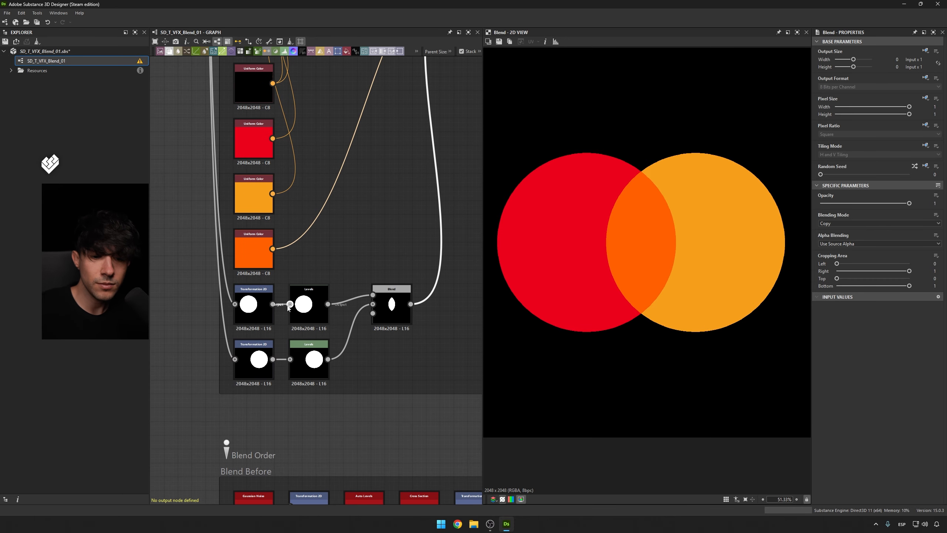
pyautogui.doubleClick(381, 297)
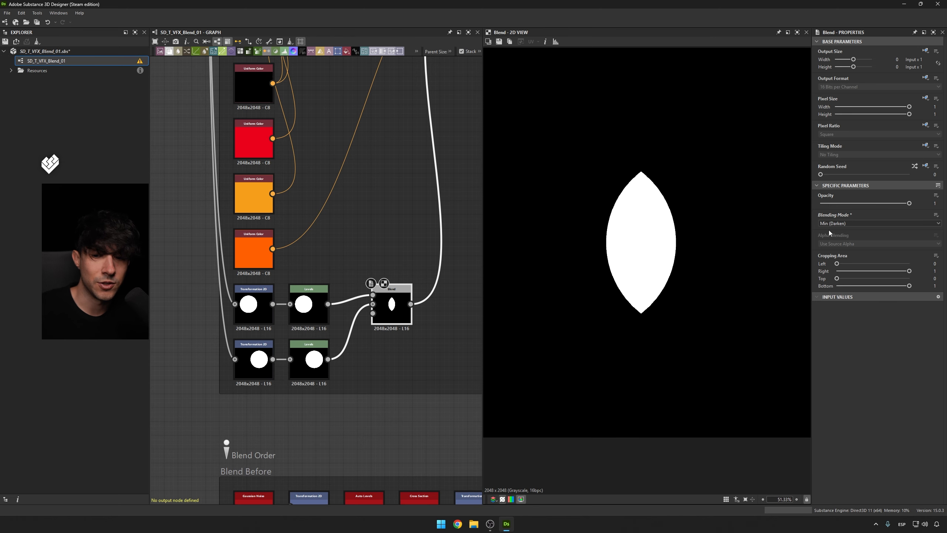
pyautogui.scroll(-1, 399, 229)
pyautogui.moveTo(398, 229); pyautogui.dragTo(325, 318, button='middle')
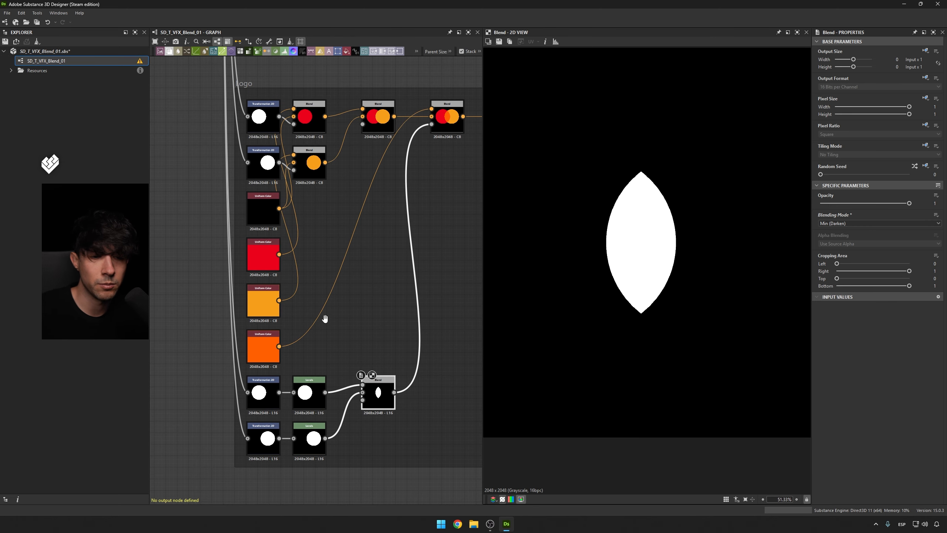
pyautogui.doubleClick(264, 119)
pyautogui.doubleClick(264, 165)
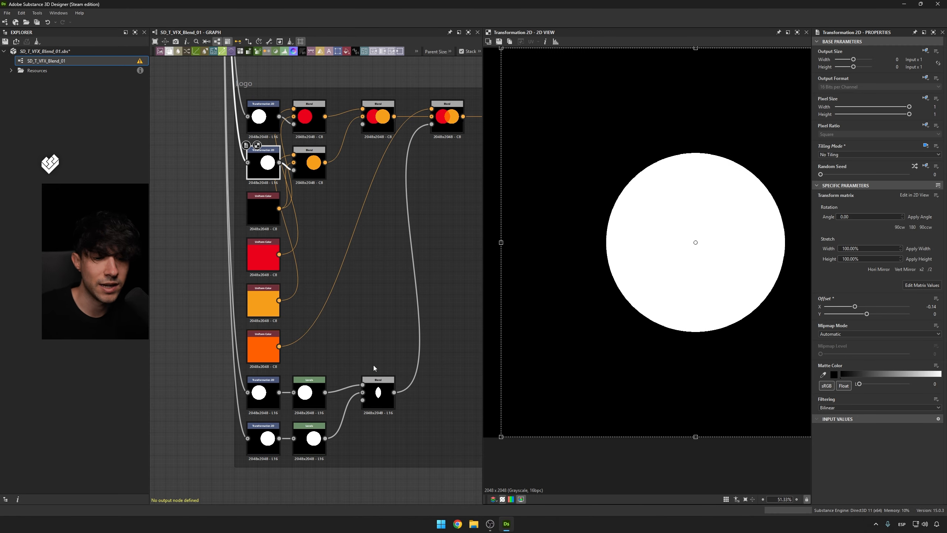
pyautogui.doubleClick(381, 393)
pyautogui.moveTo(395, 323); pyautogui.dragTo(334, 348, button='middle')
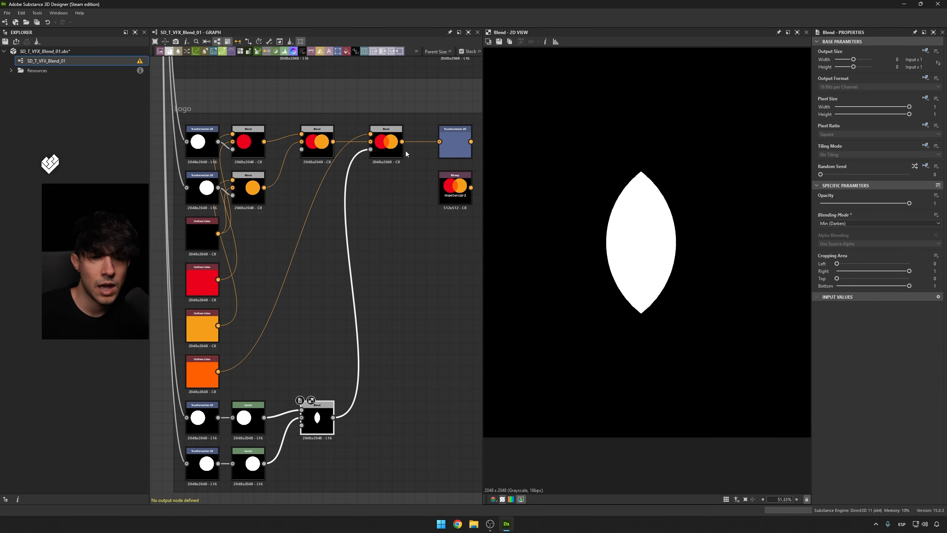
# Compare the final logo Blend with its dark orange Uniform Color foreground and its lens-shaped opacity mask.
pyautogui.doubleClick(386, 146)
pyautogui.moveTo(377, 292); pyautogui.dragTo(387, 268, button='middle')
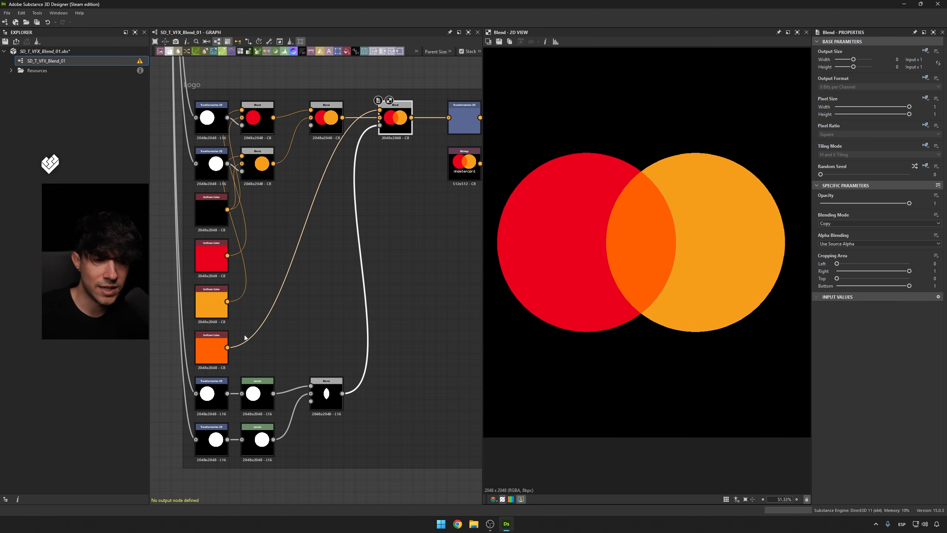
pyautogui.doubleClick(212, 347)
pyautogui.doubleClick(326, 394)
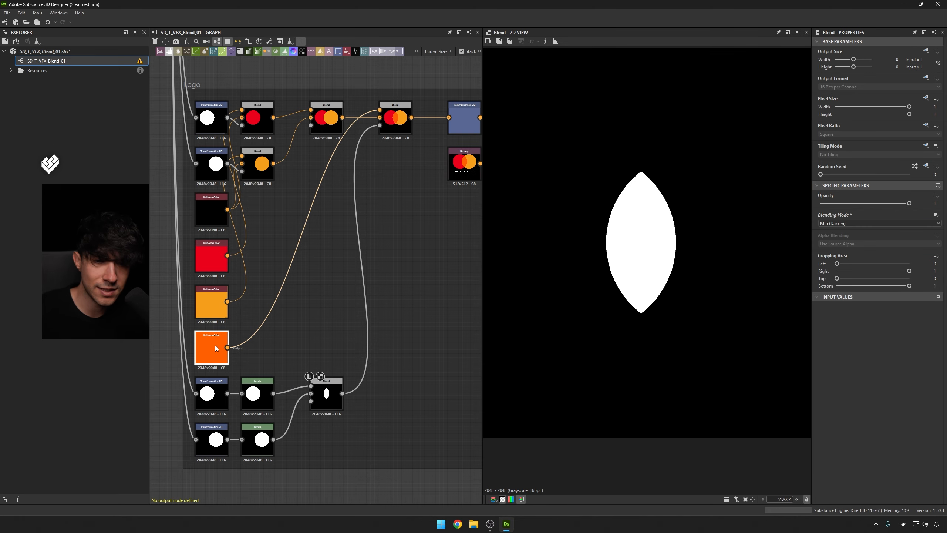
pyautogui.doubleClick(215, 346)
pyautogui.scroll(-5, 647, 219)
pyautogui.scroll(2, 653, 272)
pyautogui.doubleClick(395, 119)
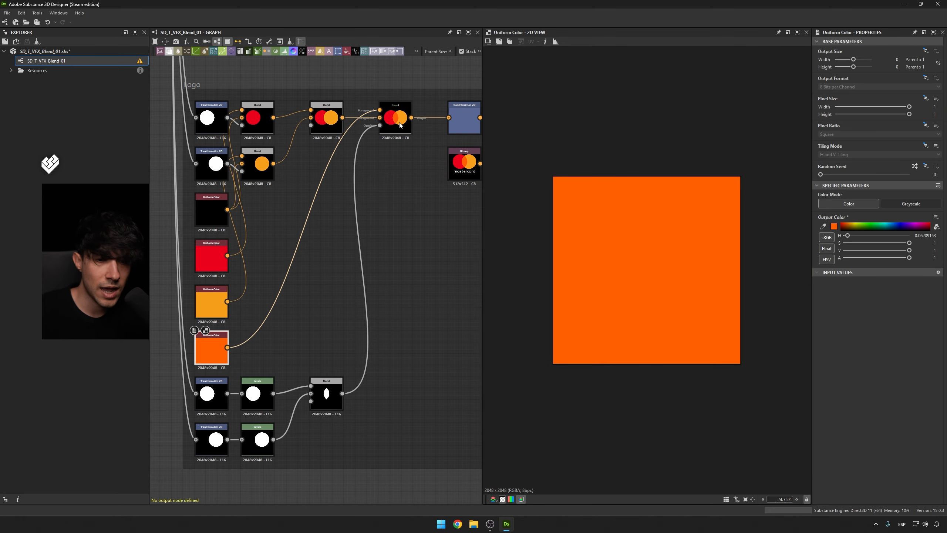
pyautogui.scroll(3, 649, 269)
pyautogui.scroll(3, 650, 268)
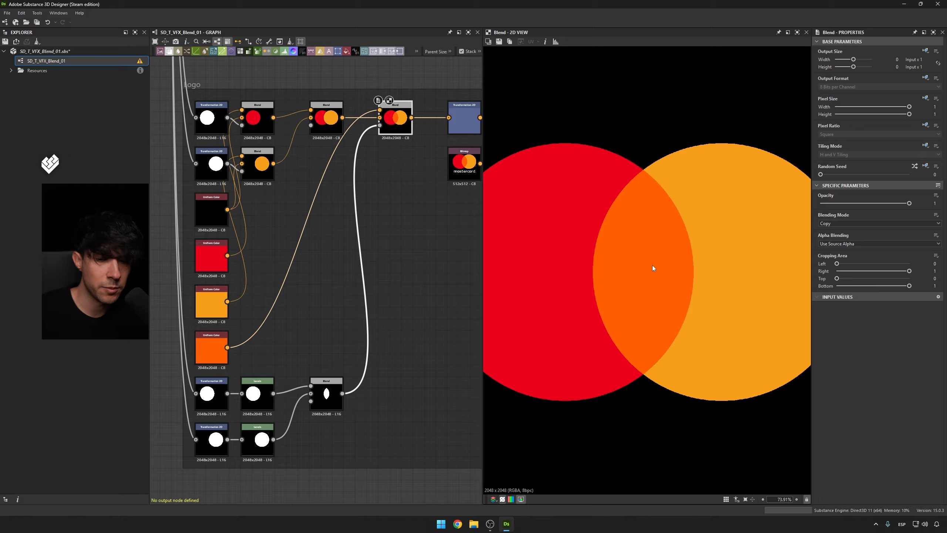
# Preview the Transformation 2D after the final logo Blend and compare it with the mastercard Bitmap reference.
pyautogui.doubleClick(463, 127)
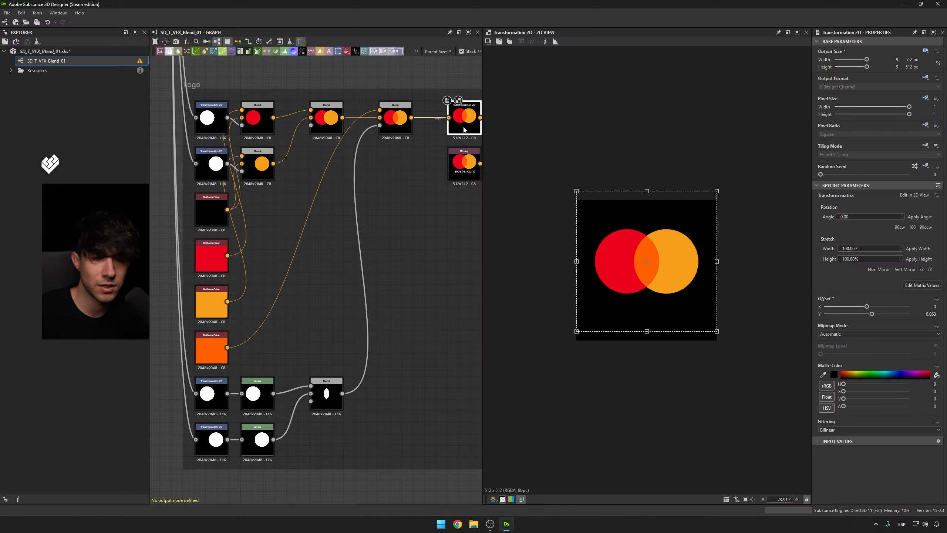
pyautogui.scroll(4, 628, 266)
pyautogui.moveTo(442, 203); pyautogui.dragTo(387, 215, button='middle')
pyautogui.doubleClick(409, 175)
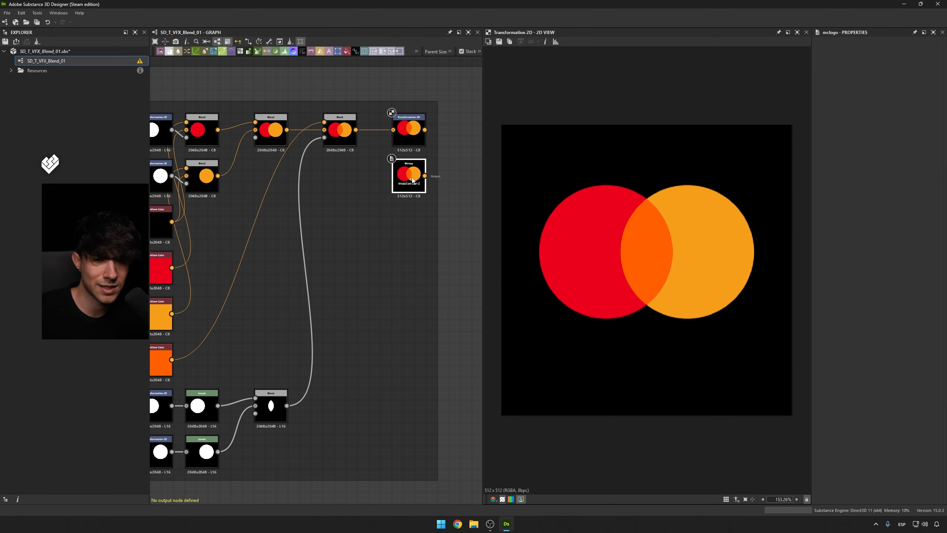
pyautogui.scroll(-2, 381, 164)
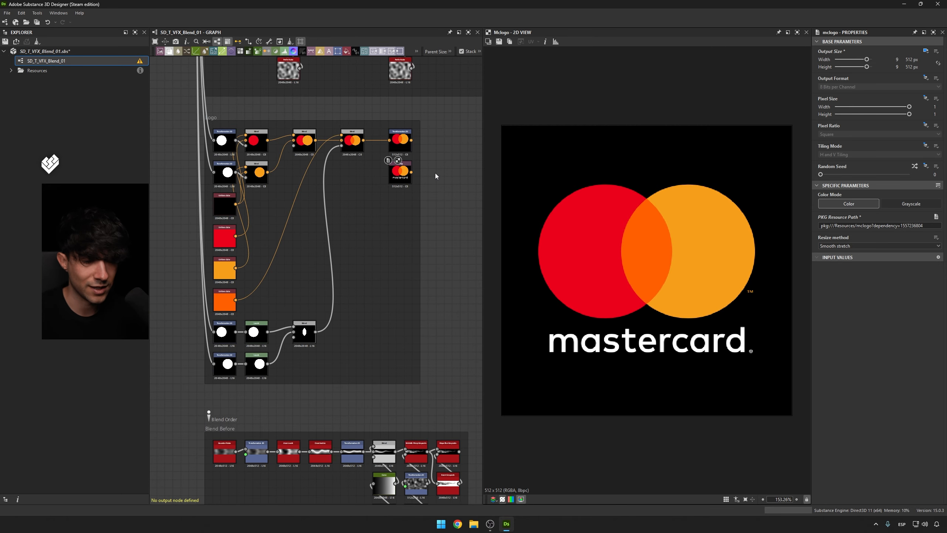
# Preview the final Slope Blur Grayscale of the Blend Before frame in the Blend Order section.
pyautogui.scroll(-2, 416, 222)
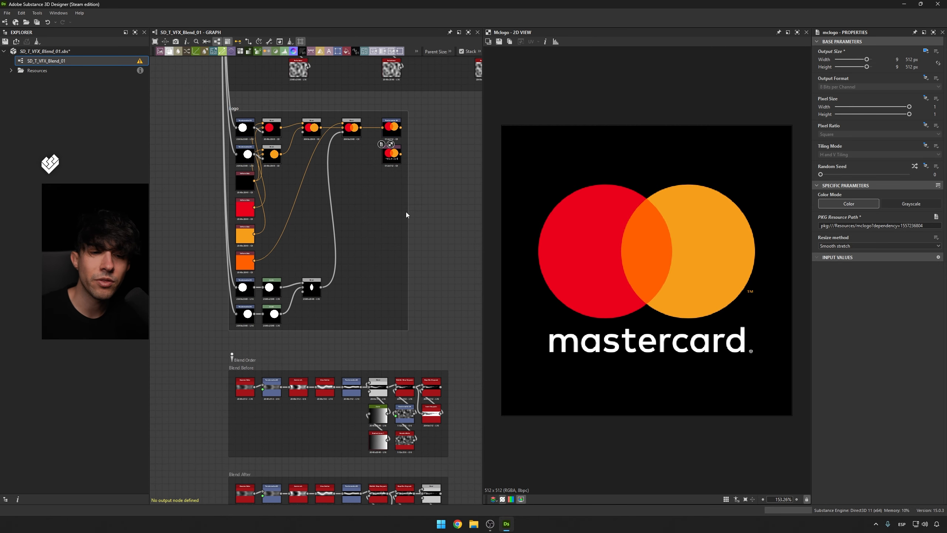
pyautogui.scroll(-2, 403, 213)
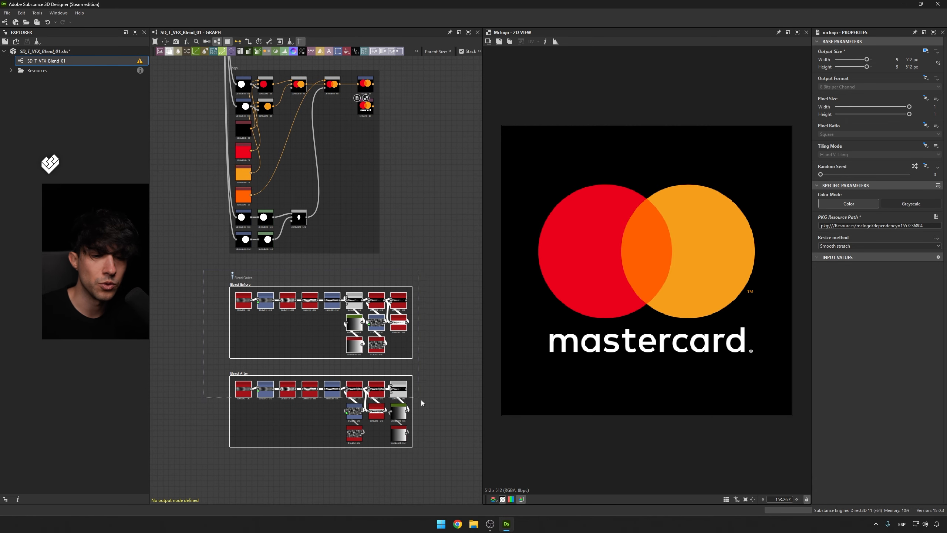
pyautogui.scroll(2, 322, 388)
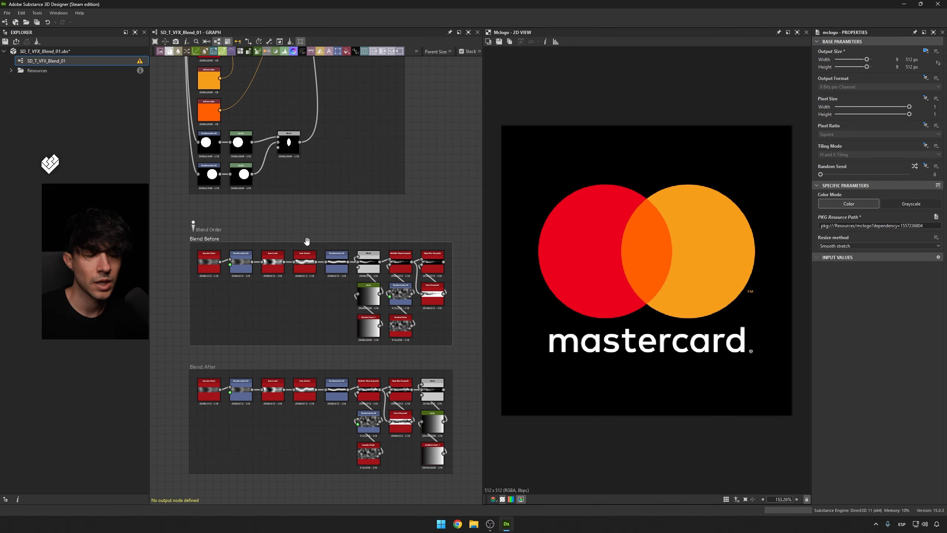
pyautogui.scroll(-2, 288, 247)
pyautogui.scroll(1, 291, 262)
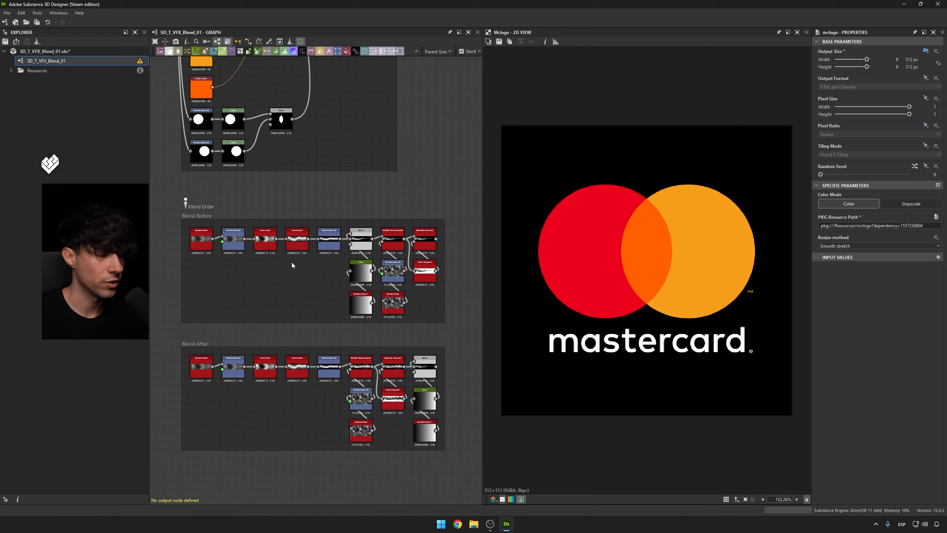
pyautogui.scroll(2, 367, 188)
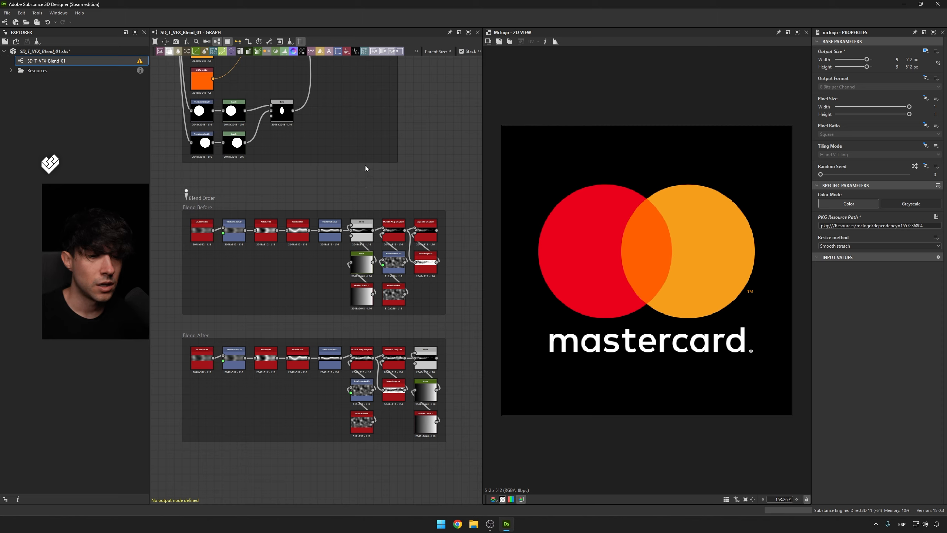
pyautogui.doubleClick(424, 242)
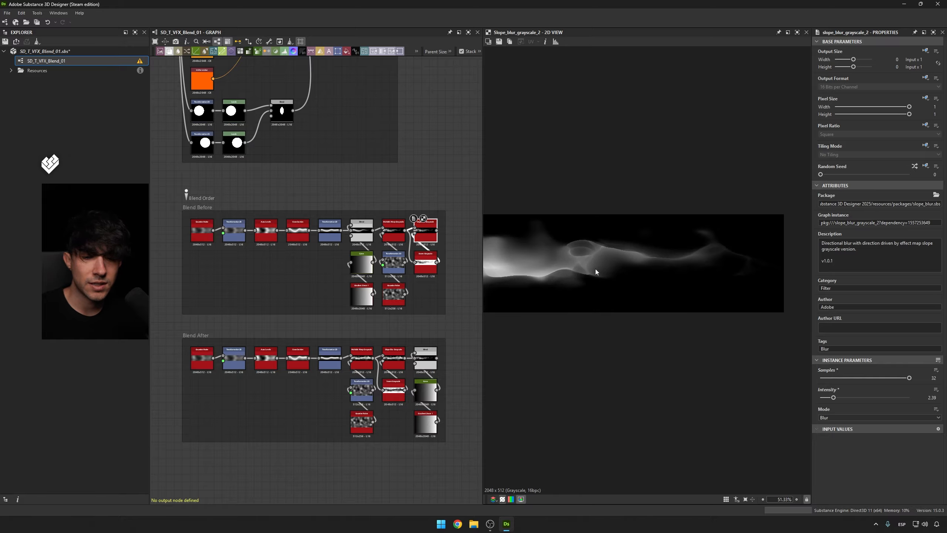
pyautogui.scroll(1, 601, 268)
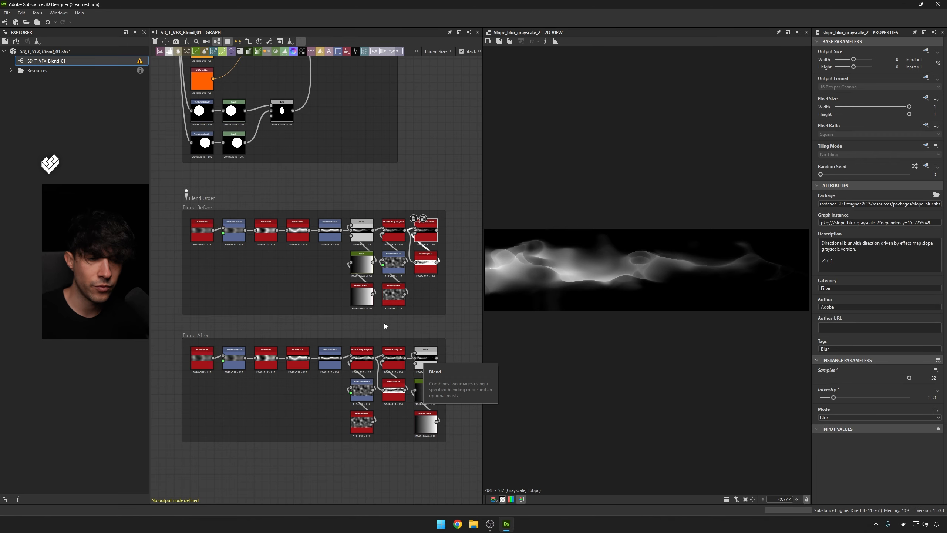
# Compare the final Subtract Blend of the Blend After frame with Blend Before's Slope Blur Grayscale, including a close-up.
pyautogui.doubleClick(431, 358)
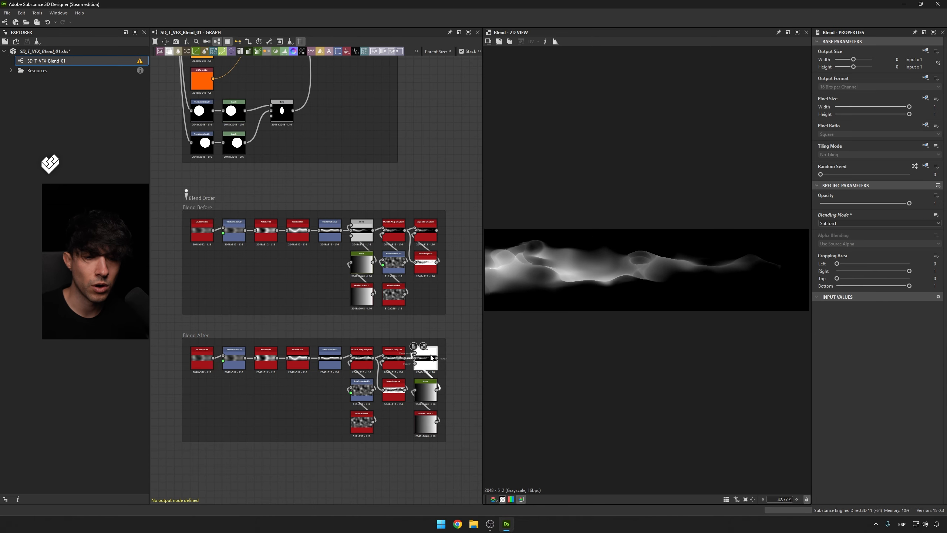
pyautogui.scroll(6, 613, 262)
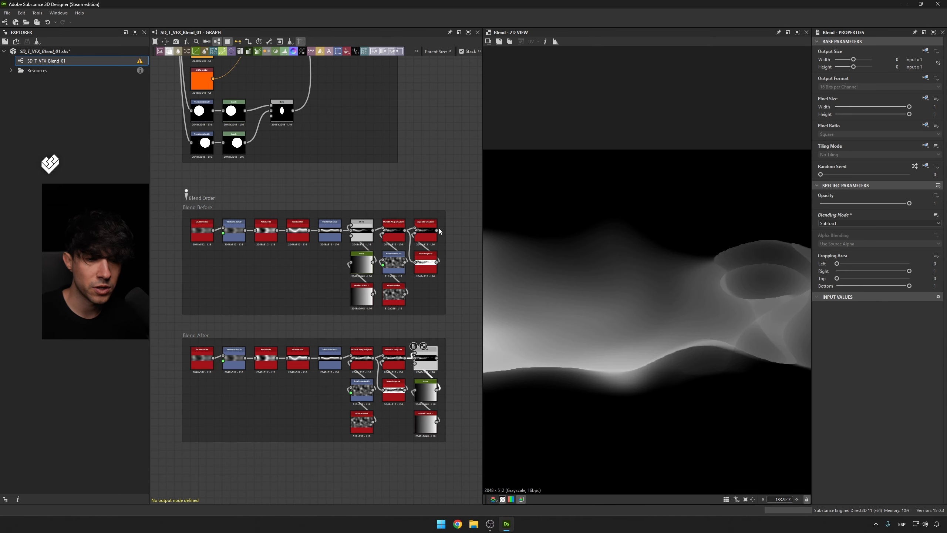
pyautogui.doubleClick(429, 233)
pyautogui.doubleClick(425, 362)
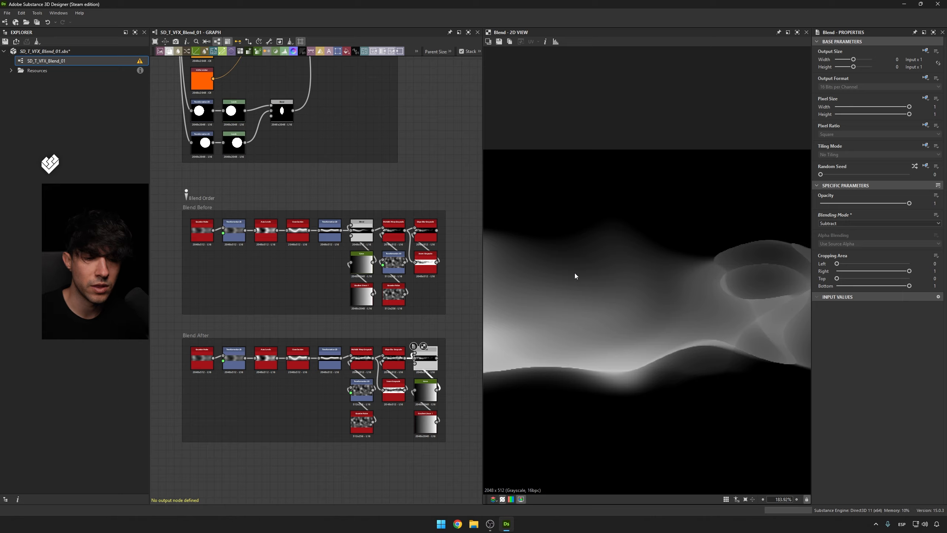
pyautogui.doubleClick(426, 233)
pyautogui.scroll(-3, 256, 235)
pyautogui.scroll(-6, 590, 253)
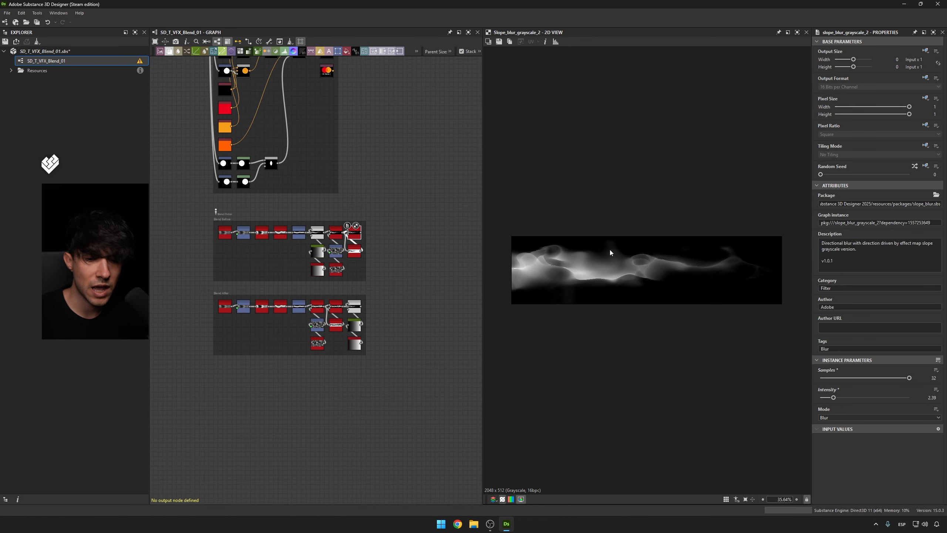
# Inspect the Subtract Blend in Blend Before and compare it with its Transformation 2D and Curve gradient inputs.
pyautogui.scroll(4, 259, 253)
pyautogui.scroll(2, 206, 257)
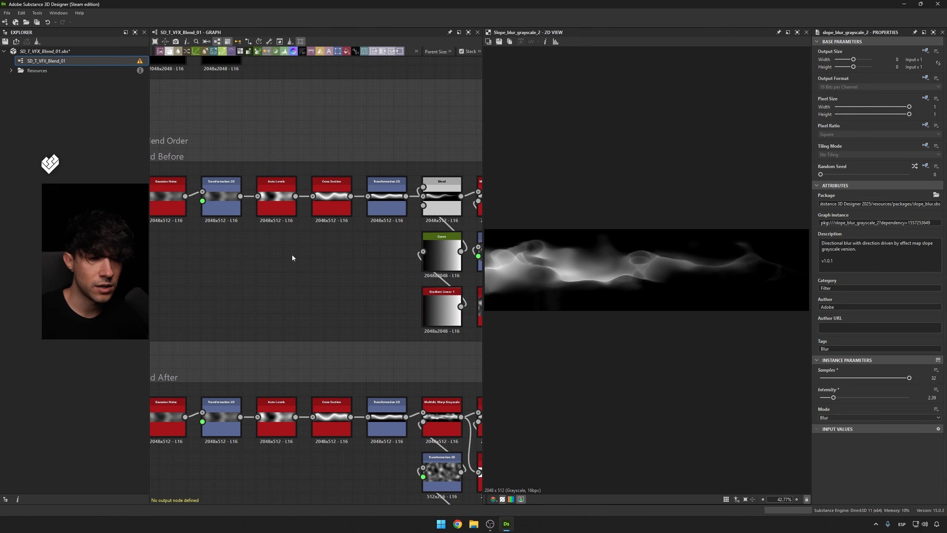
pyautogui.moveTo(394, 238); pyautogui.dragTo(335, 245, button='middle')
pyautogui.doubleClick(386, 206)
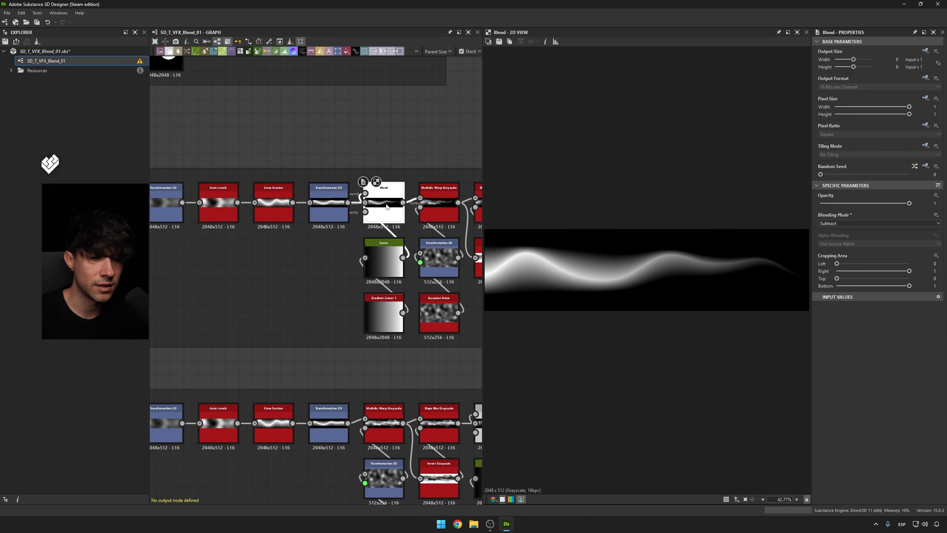
pyautogui.scroll(-1, 582, 258)
pyautogui.doubleClick(329, 204)
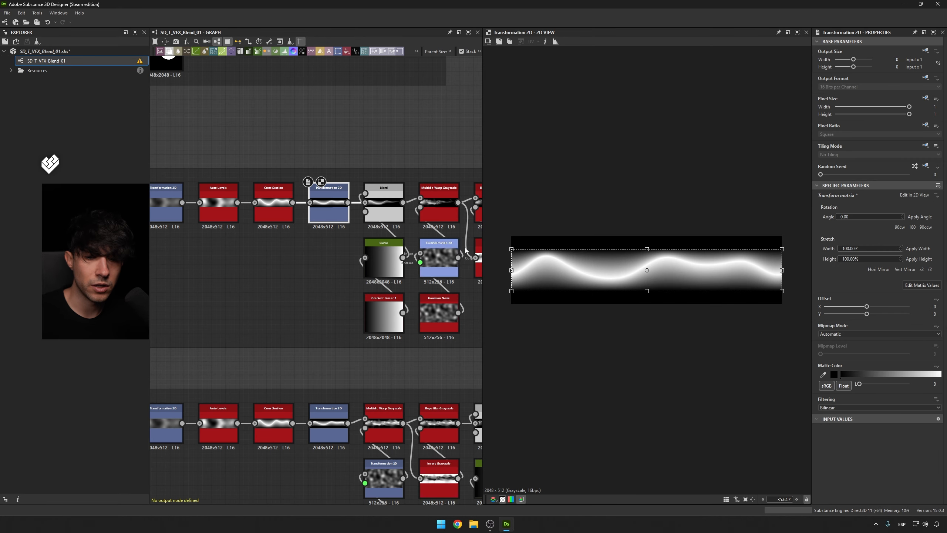
pyautogui.click(384, 214)
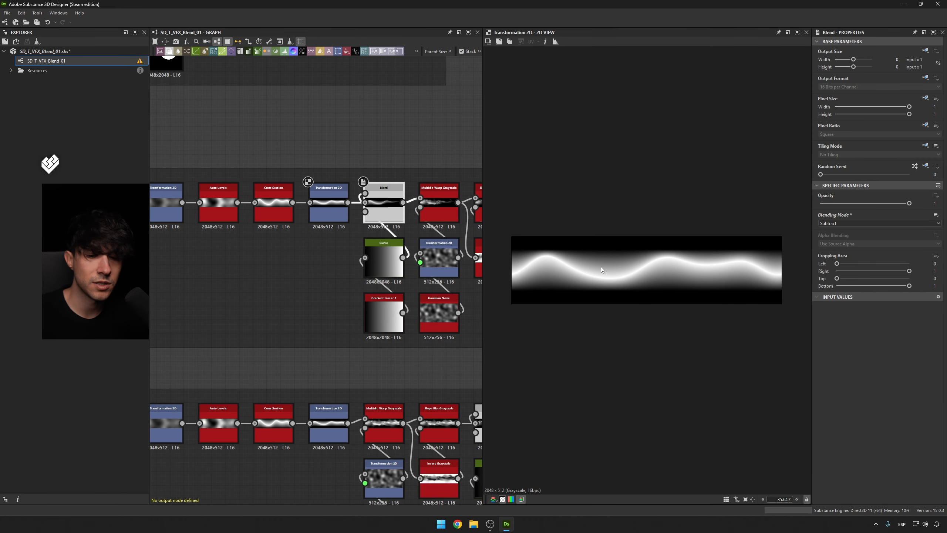
pyautogui.doubleClick(396, 266)
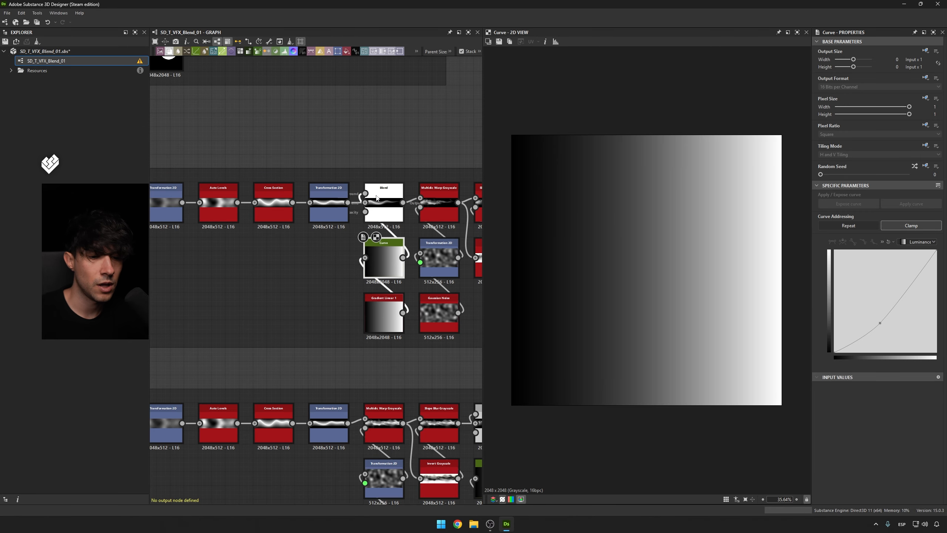
pyautogui.doubleClick(386, 212)
pyautogui.click(329, 209)
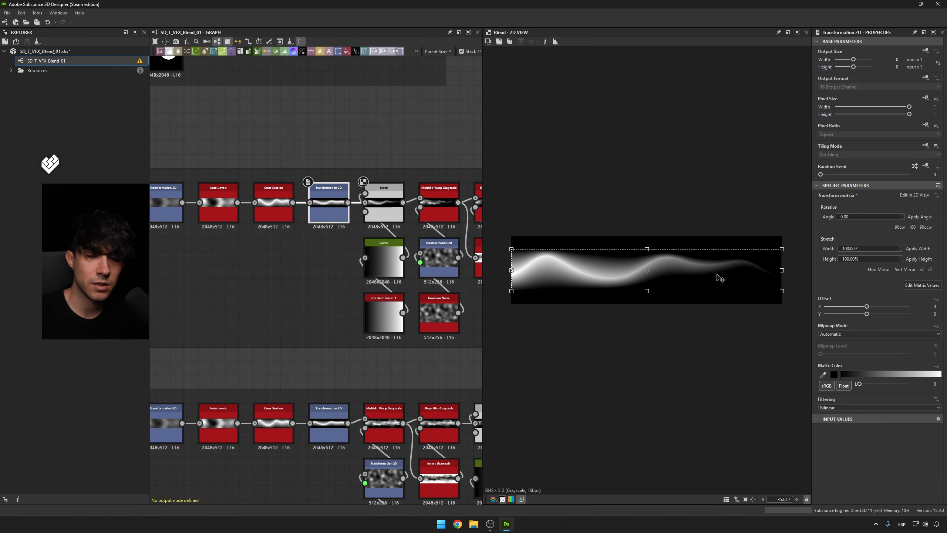
pyautogui.click(401, 194)
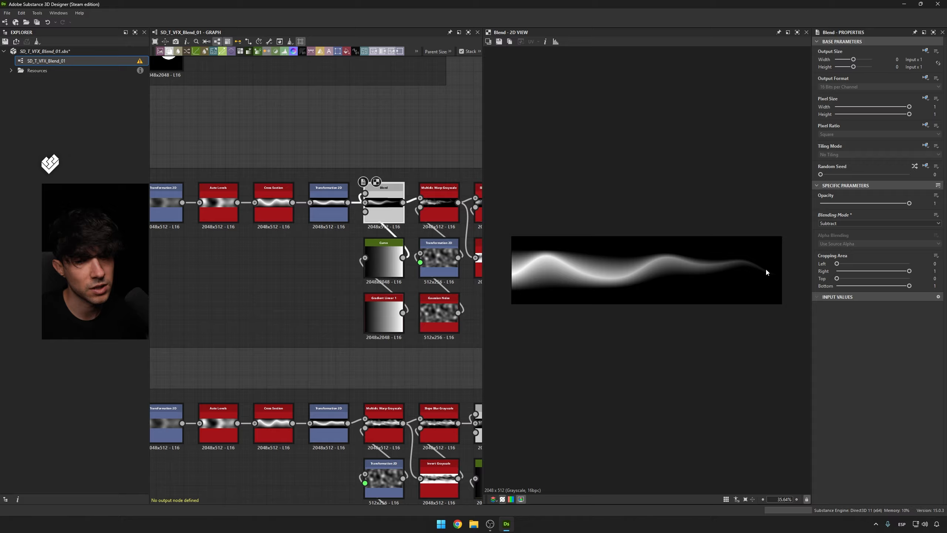
# Preview the directional warp and Slope Blur Grayscale nodes that follow the Blend in the Blend Before chain.
pyautogui.moveTo(435, 133); pyautogui.dragTo(347, 131, button='middle')
pyautogui.scroll(-1, 346, 131)
pyautogui.doubleClick(354, 192)
pyautogui.doubleClick(403, 191)
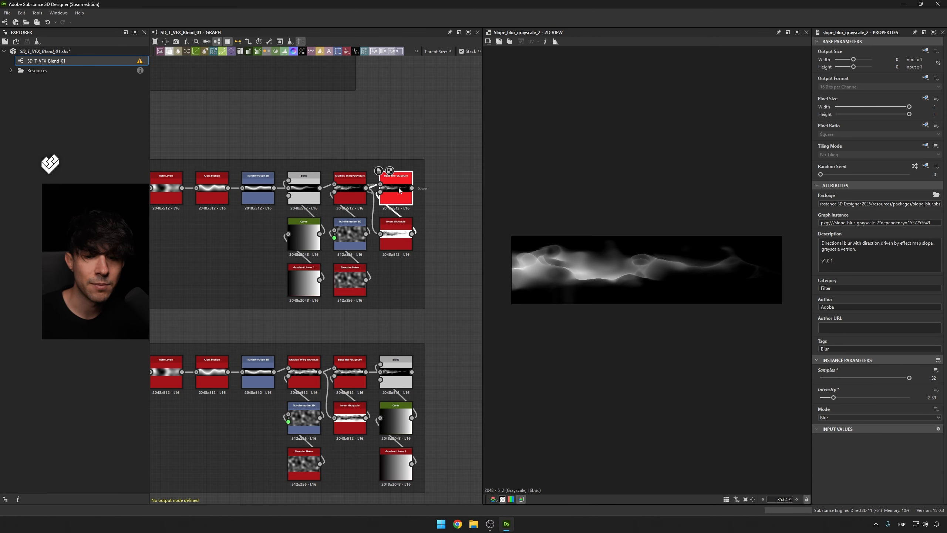
pyautogui.scroll(1, 617, 254)
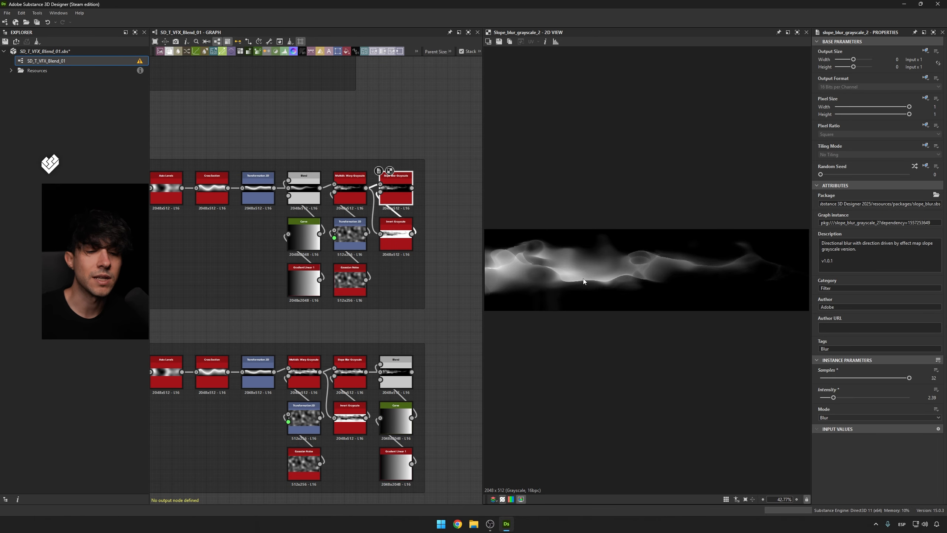
pyautogui.scroll(-1, 360, 336)
# Follow the Blend After chain from Transformation 2D through the directional warp and Slope Blur Grayscale to its final Blend.
pyautogui.moveTo(289, 338); pyautogui.dragTo(409, 266, button='middle')
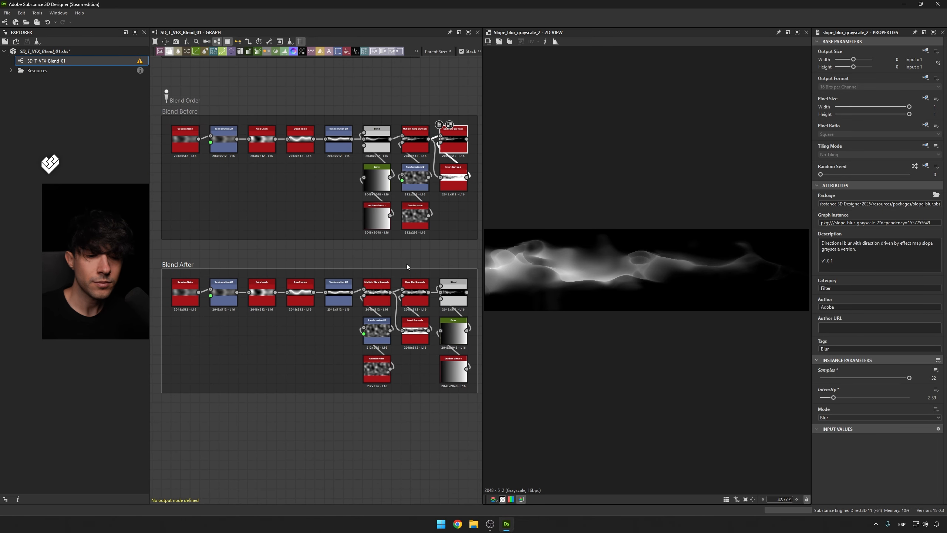
pyautogui.click(371, 140)
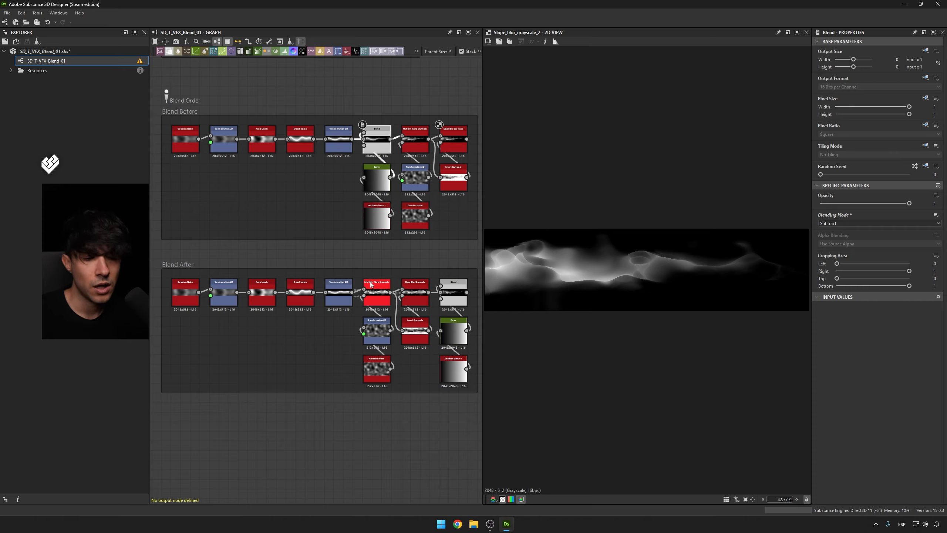
pyautogui.doubleClick(338, 293)
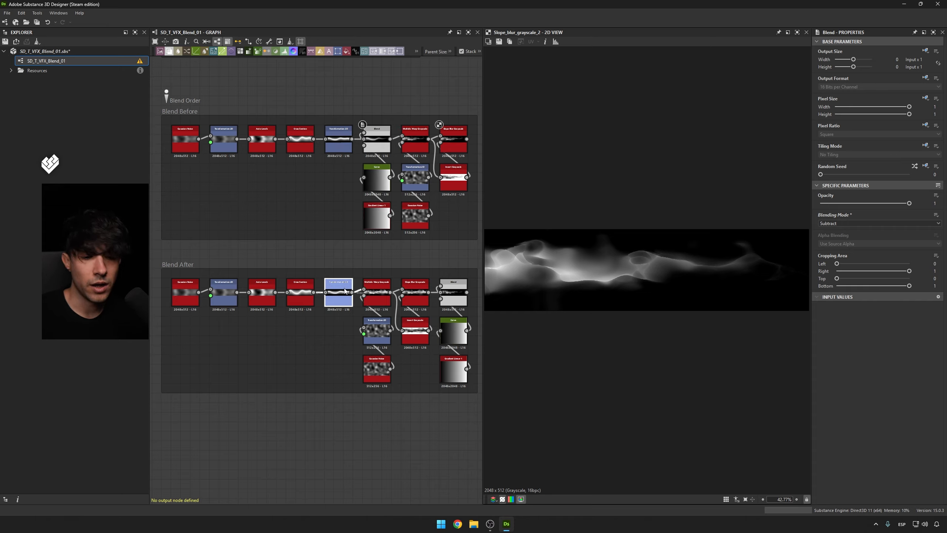
pyautogui.doubleClick(382, 291)
pyautogui.doubleClick(417, 293)
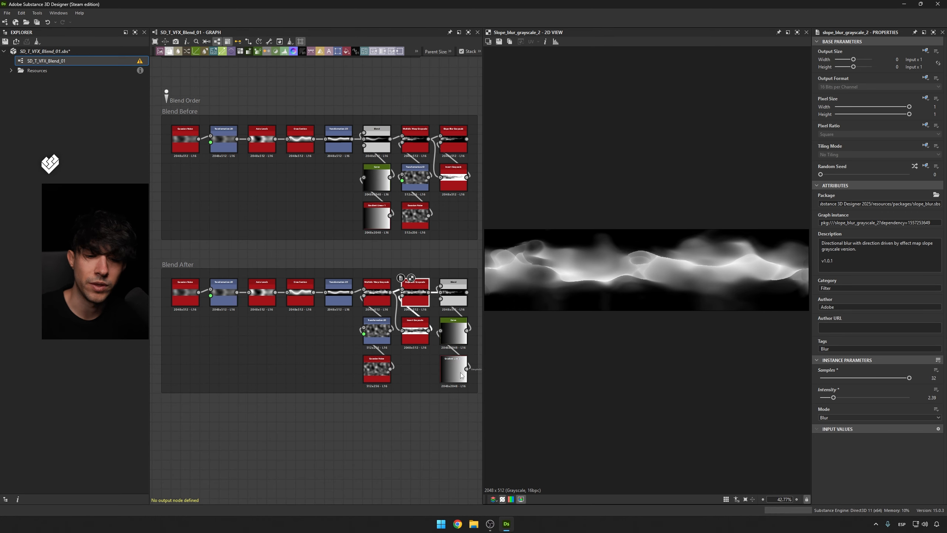
pyautogui.doubleClick(459, 292)
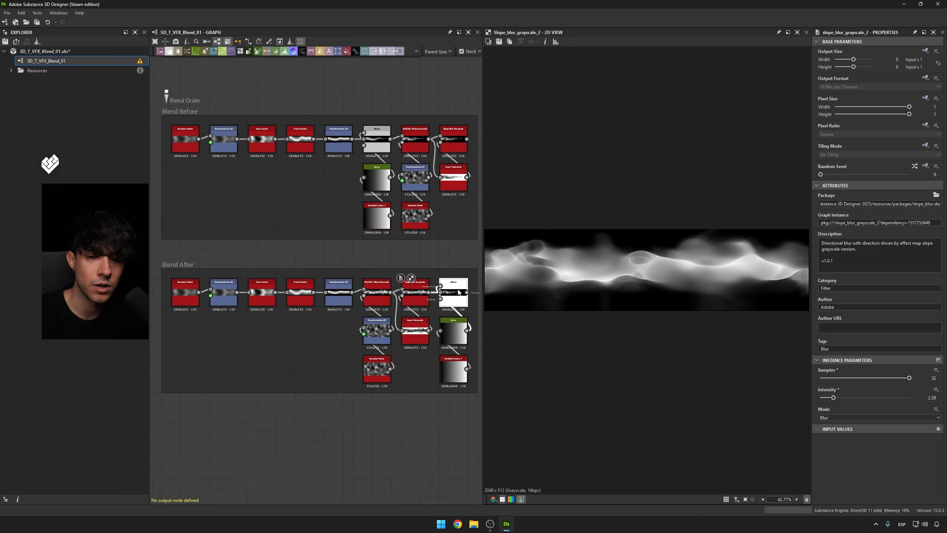
# Alternate previews between Blend Before's final Slope Blur Grayscale and Blend After's final Blend to compare their edges and tapering.
pyautogui.moveTo(464, 203); pyautogui.dragTo(416, 231, button='middle')
pyautogui.scroll(1, 409, 181)
pyautogui.click(409, 175)
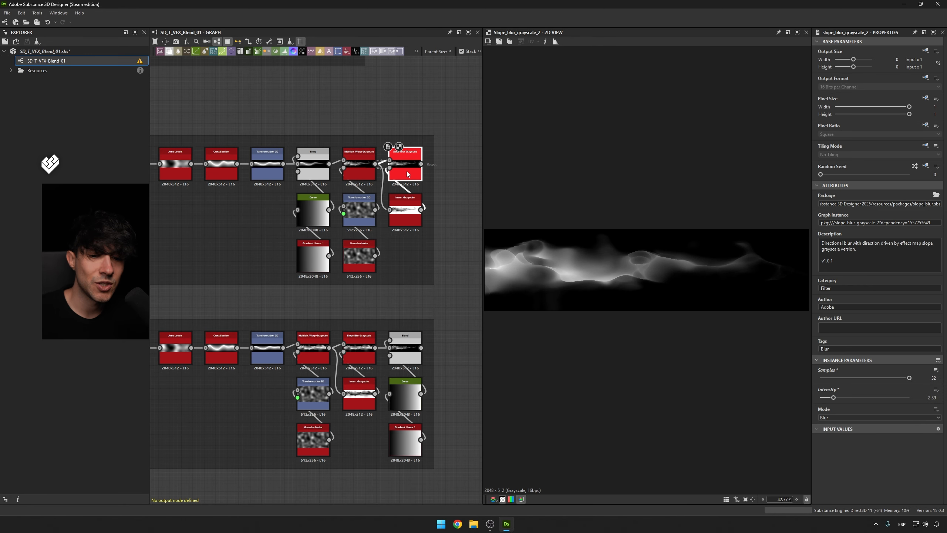
pyautogui.click(408, 342)
pyautogui.scroll(5, 666, 270)
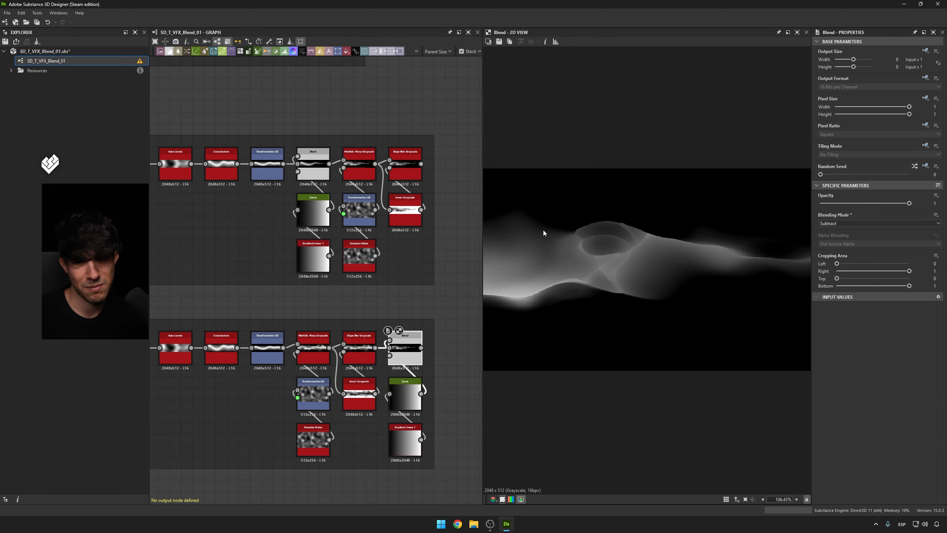
pyautogui.click(411, 172)
pyautogui.click(408, 347)
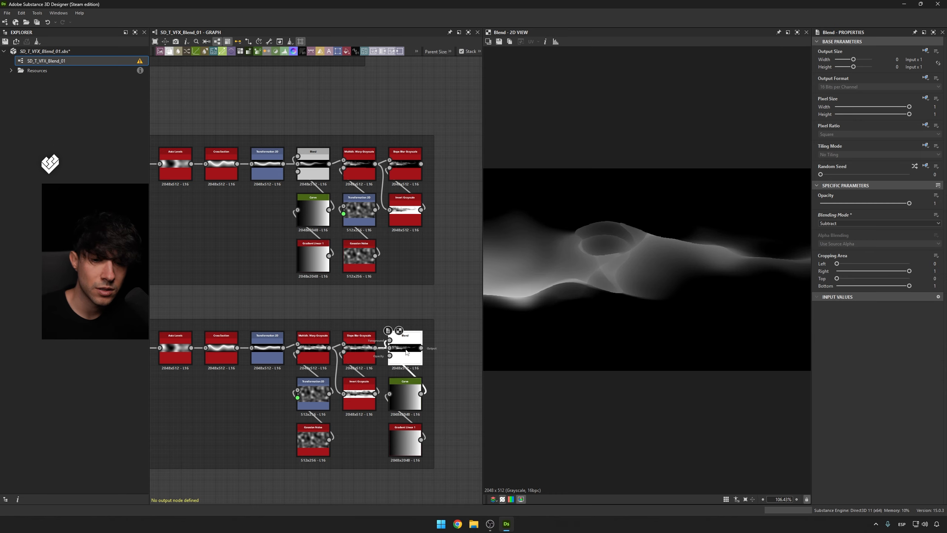
pyautogui.click(409, 172)
pyautogui.click(408, 348)
pyautogui.click(409, 171)
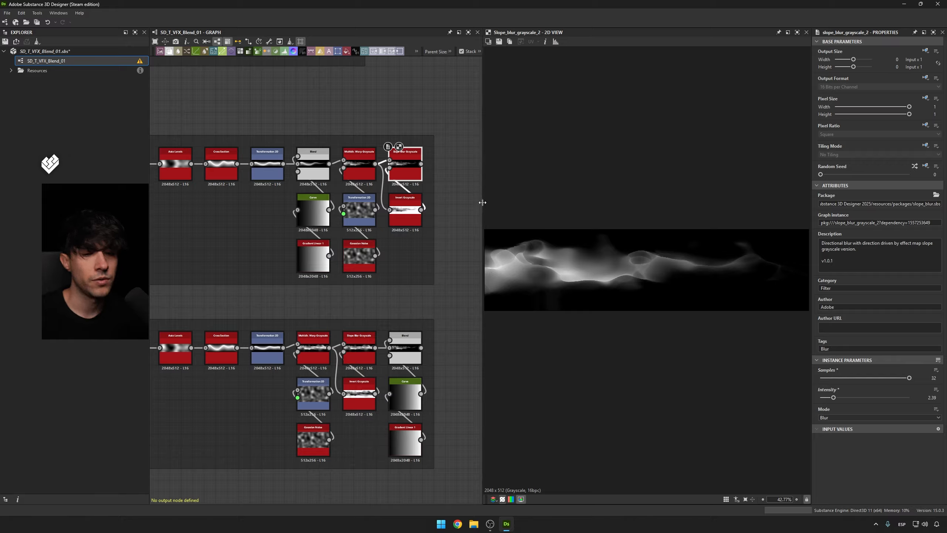
# Widen the 2D view and compare the final results of both blend orders across the full texture.
pyautogui.moveTo(482, 202); pyautogui.dragTo(454, 200)
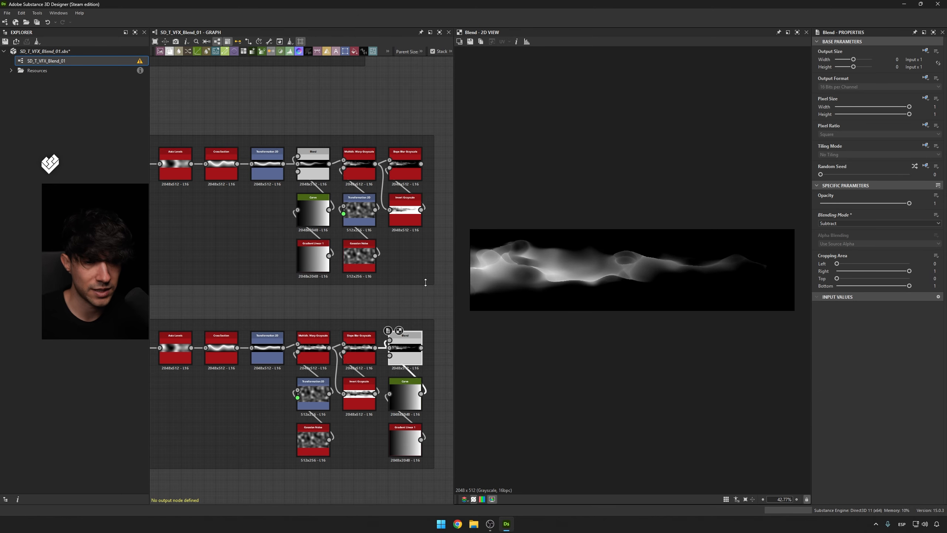
pyautogui.click(409, 335)
pyautogui.click(406, 166)
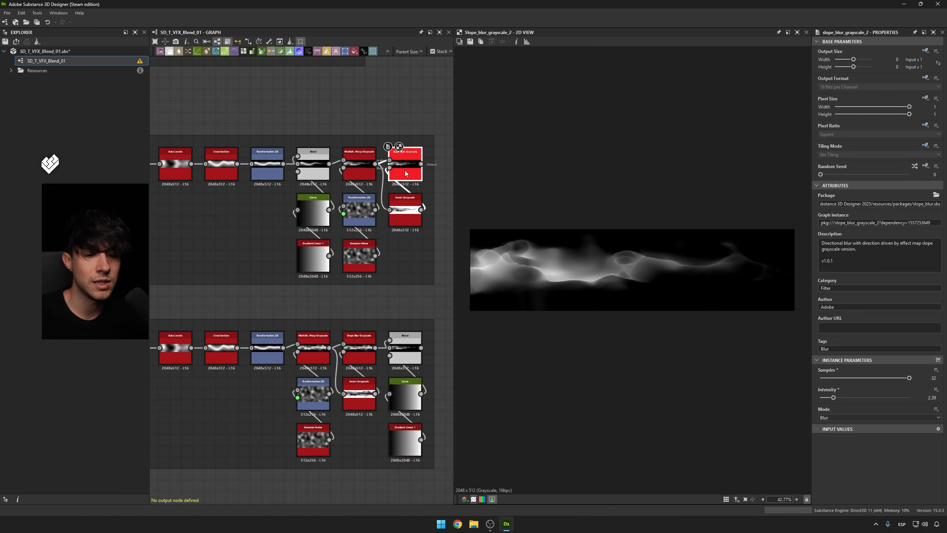
# Preview the final Copy Blend of the group-photo composite at the top of the graph.
pyautogui.scroll(-3, 410, 317)
pyautogui.click(420, 298)
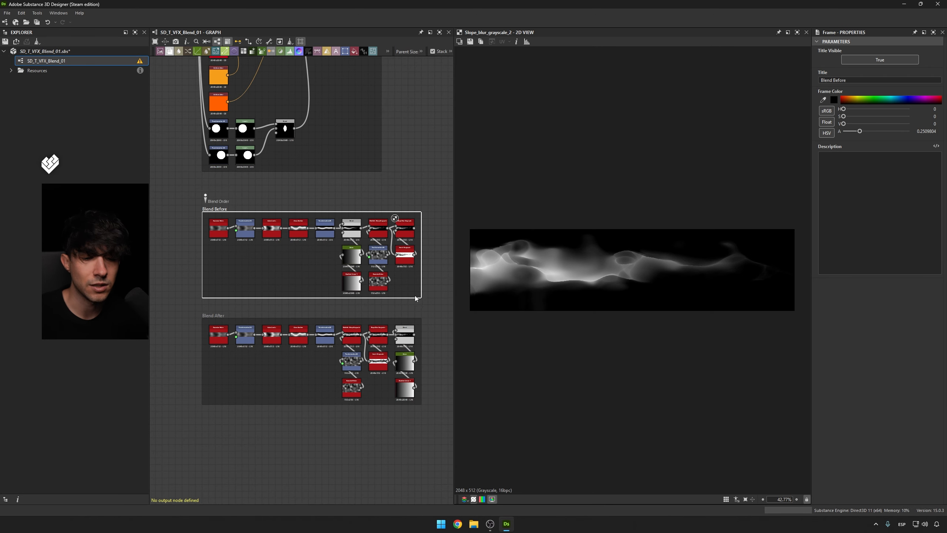
pyautogui.scroll(2, 358, 307)
pyautogui.scroll(-2, 358, 307)
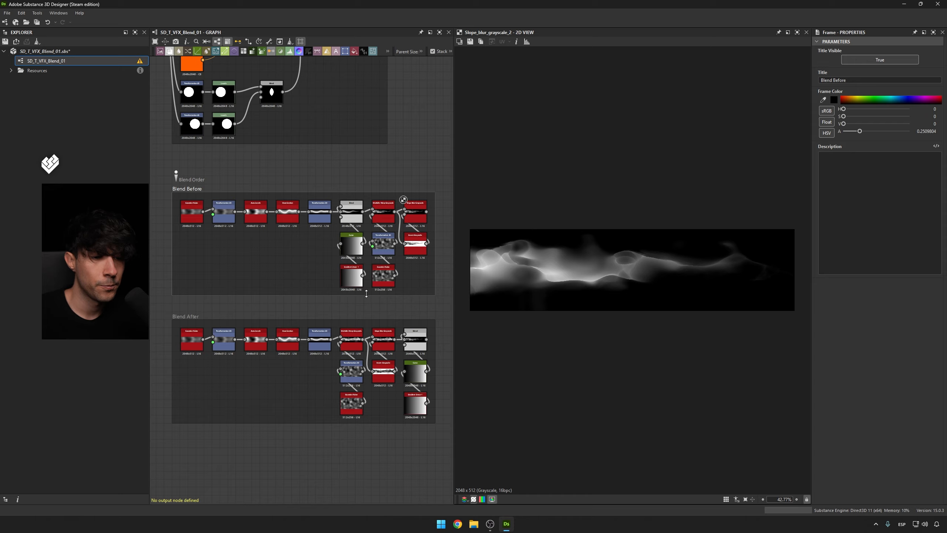
pyautogui.scroll(-3, 411, 141)
pyautogui.scroll(-1, 404, 172)
pyautogui.moveTo(421, 64); pyautogui.dragTo(380, 221, button='middle')
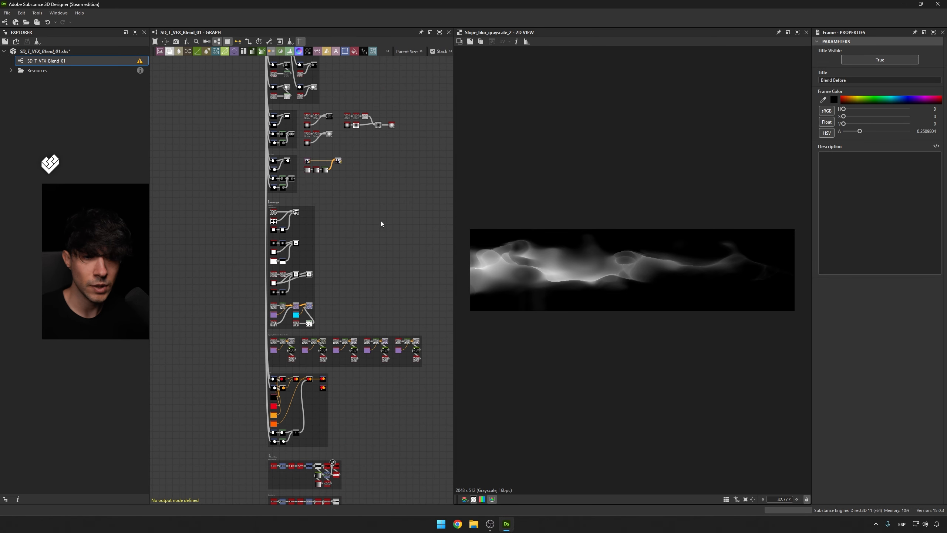
pyautogui.moveTo(394, 119); pyautogui.dragTo(381, 300, button='middle')
pyautogui.moveTo(340, 68); pyautogui.dragTo(351, 306, button='middle')
pyautogui.moveTo(357, 87); pyautogui.dragTo(352, 255, button='middle')
pyautogui.scroll(3, 402, 170)
pyautogui.doubleClick(424, 175)
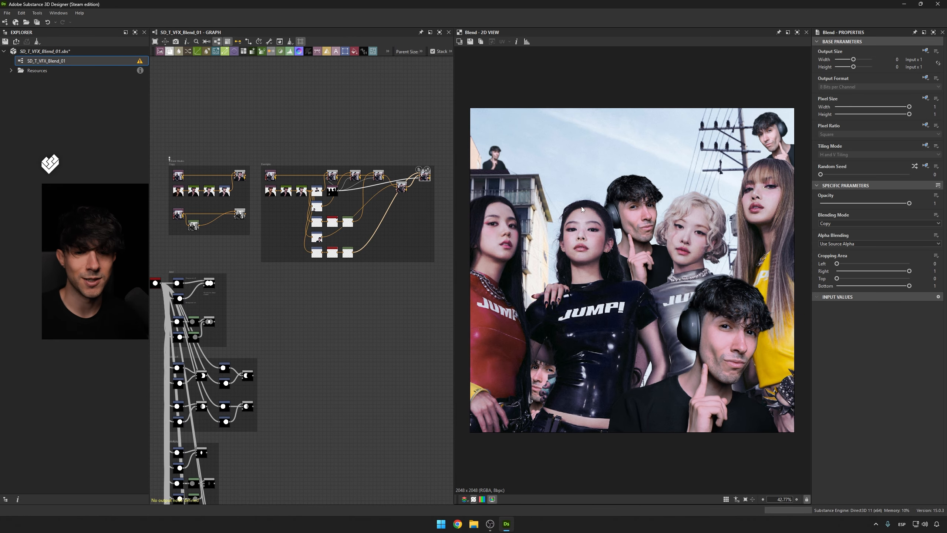